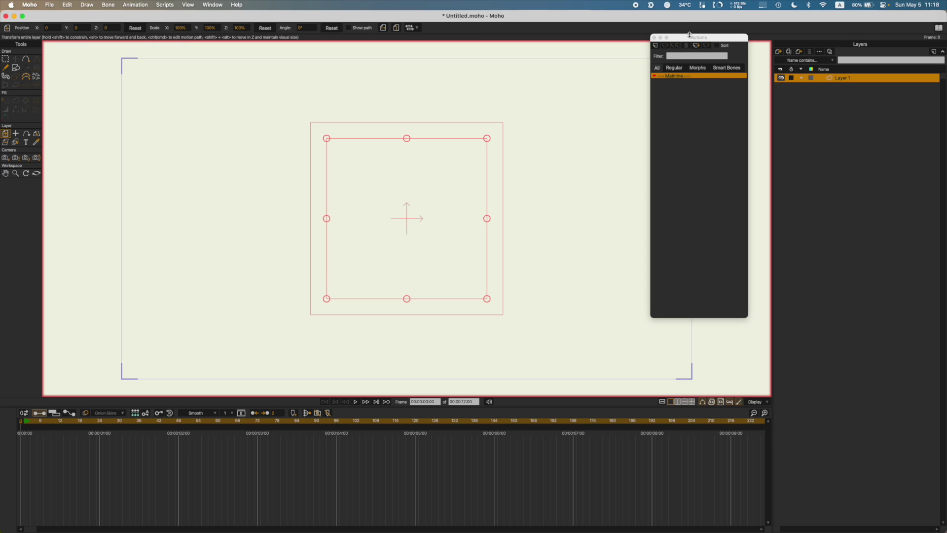
Step: Import the image Leopold von Hoffart.png from the Warlock Gang folder under Artwork - Characters
drag(689, 37, 694, 52)
key(shift+super+y)
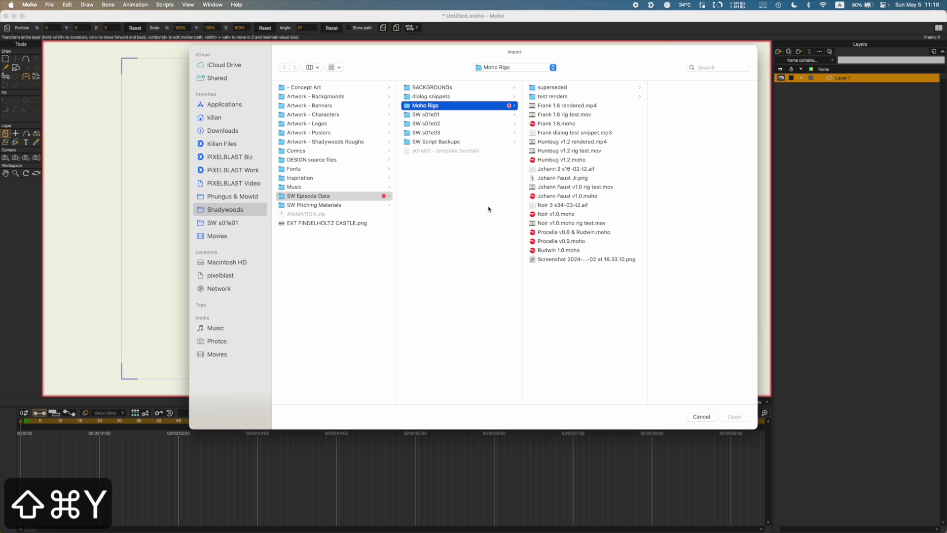
click(347, 115)
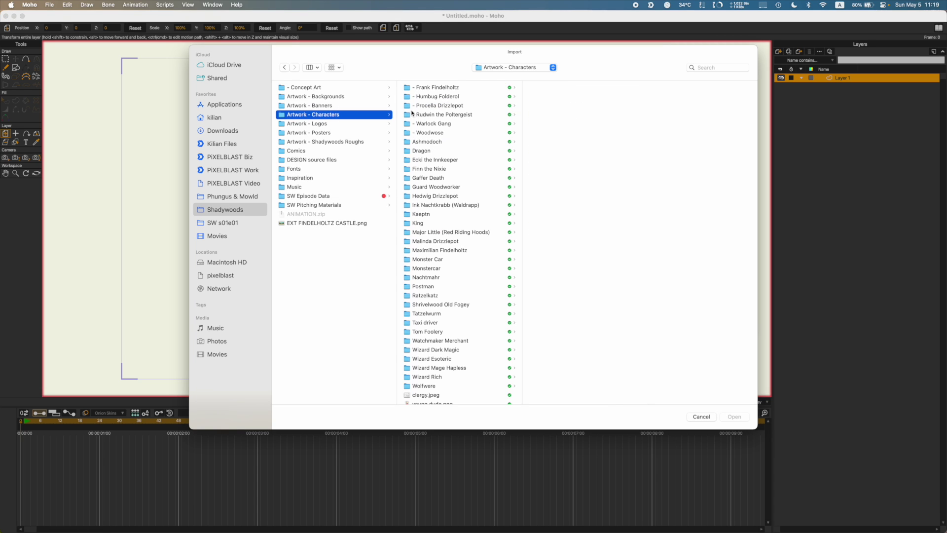
click(445, 125)
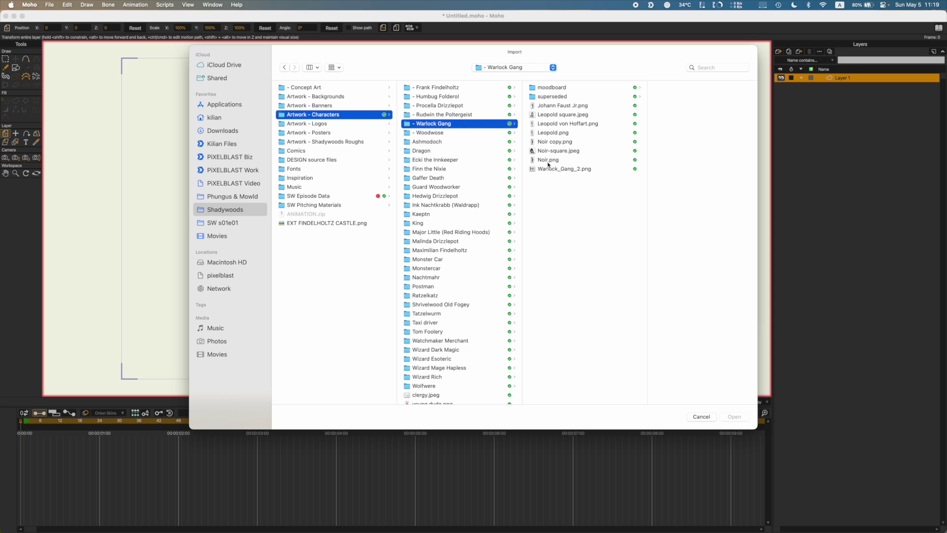
key(super+1)
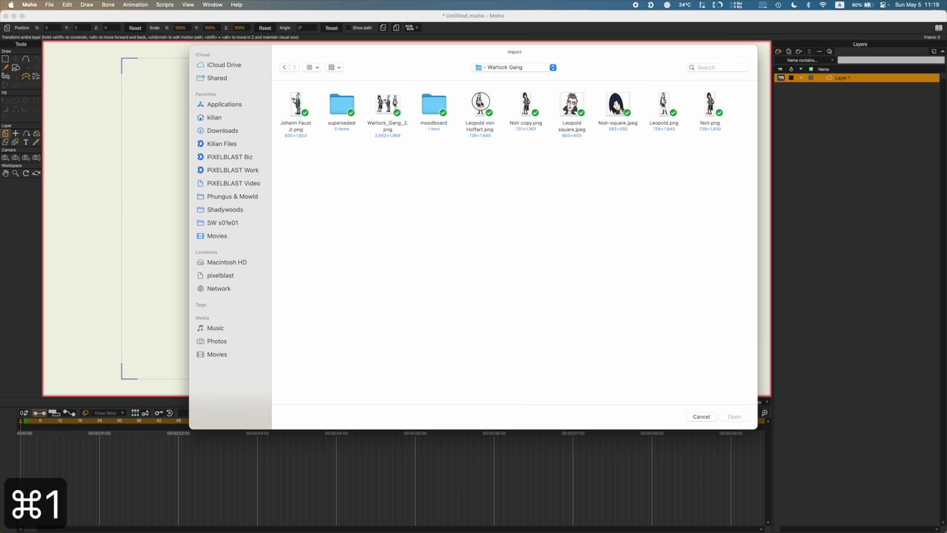
click(481, 105)
click(735, 417)
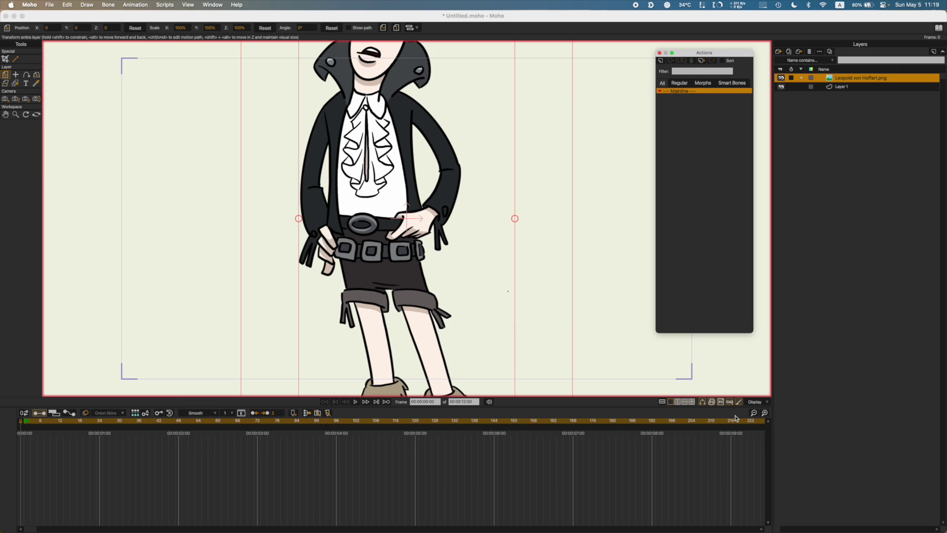
scroll(504, 244, down, 4)
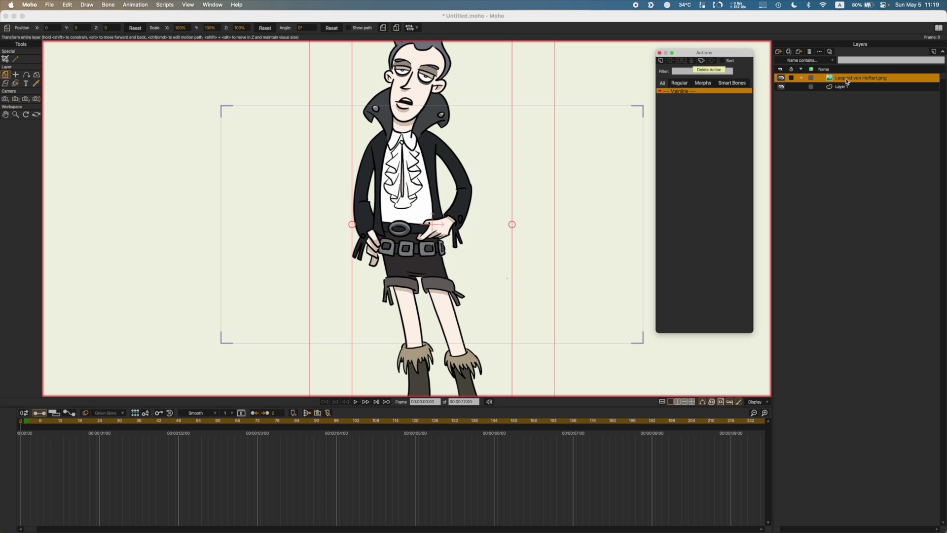
Step: Import the Frank Findelholtz rig, without its dialog audio, from Frank 1.8.moho in the SW Episode Data Moho Rigs folder
key(shift+super+y)
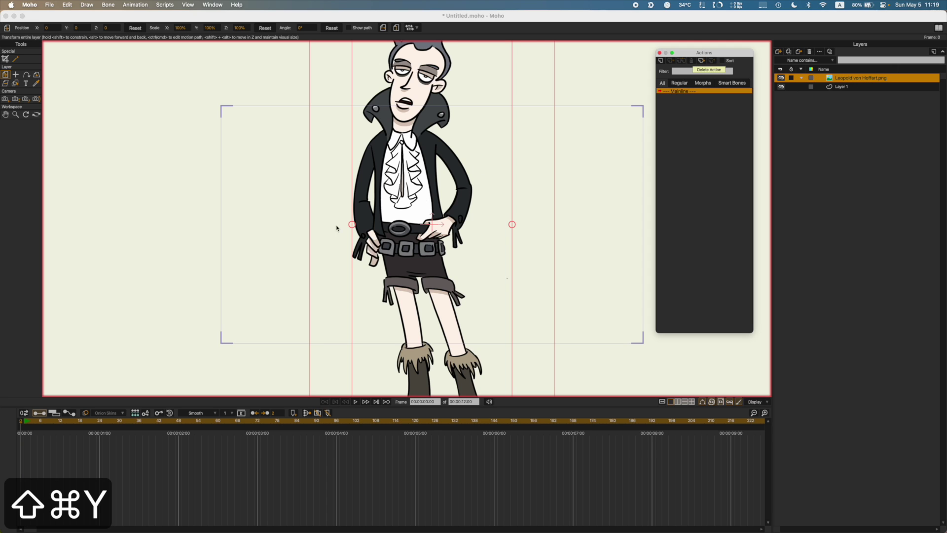
key(super+2)
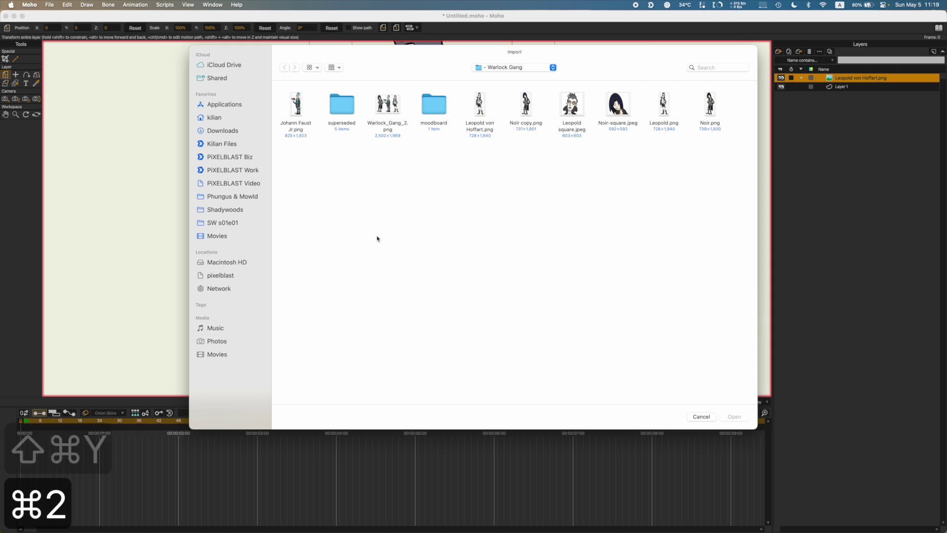
key(super+Up)
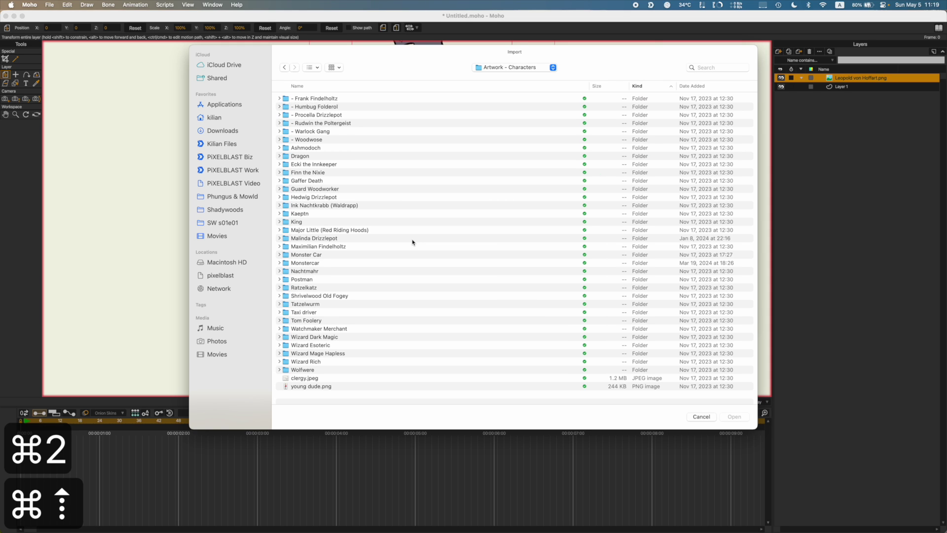
key(super+Up)
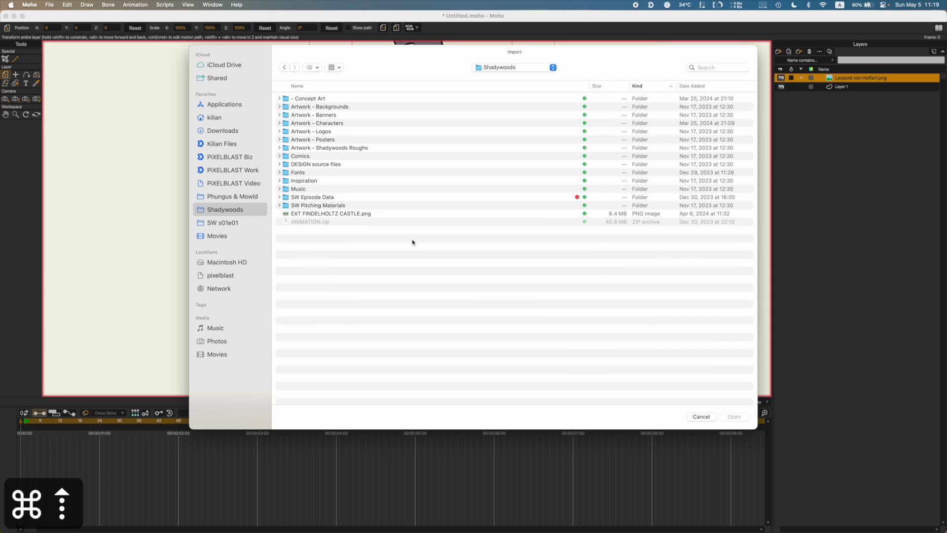
double_click(366, 197)
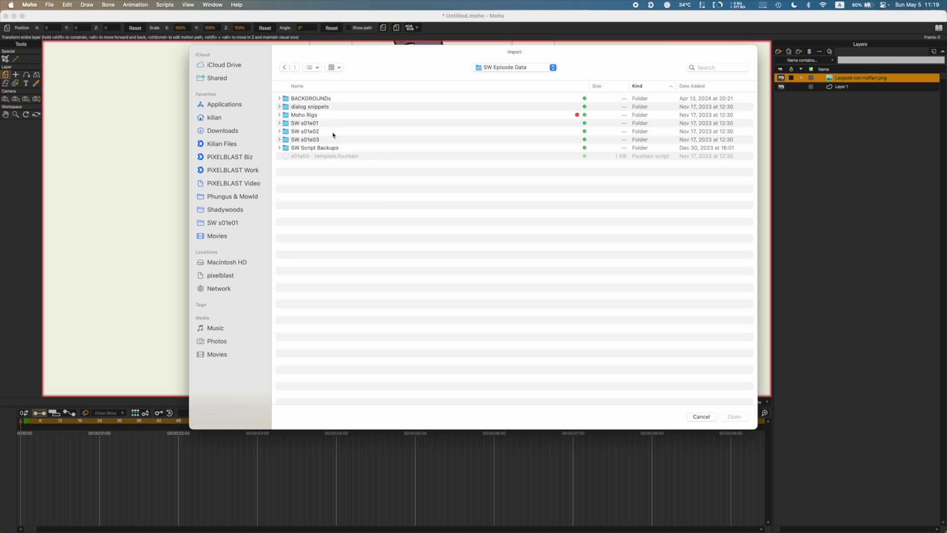
double_click(328, 116)
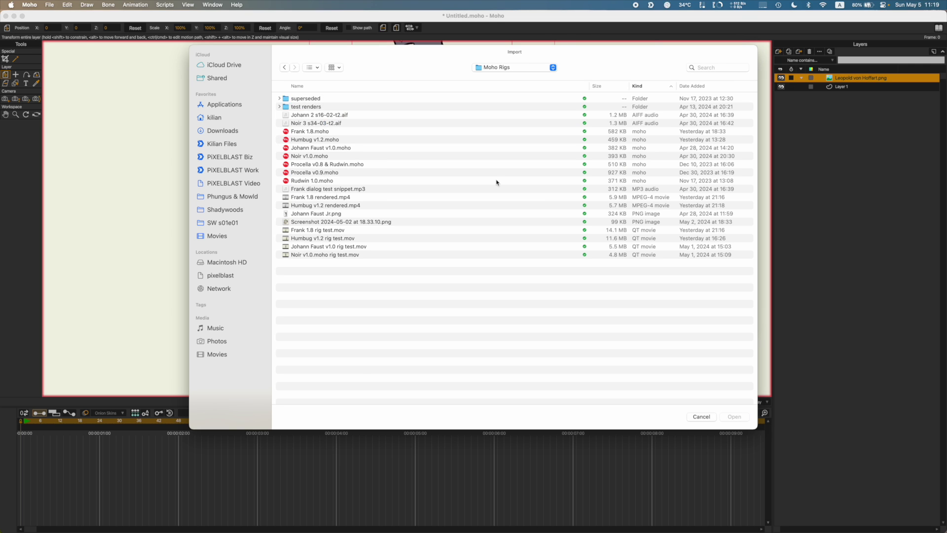
double_click(324, 131)
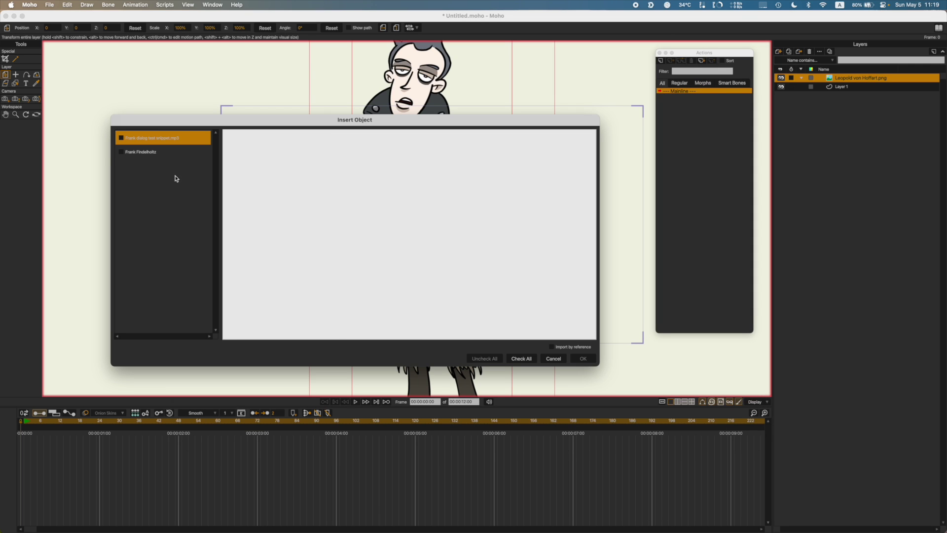
click(122, 151)
click(583, 359)
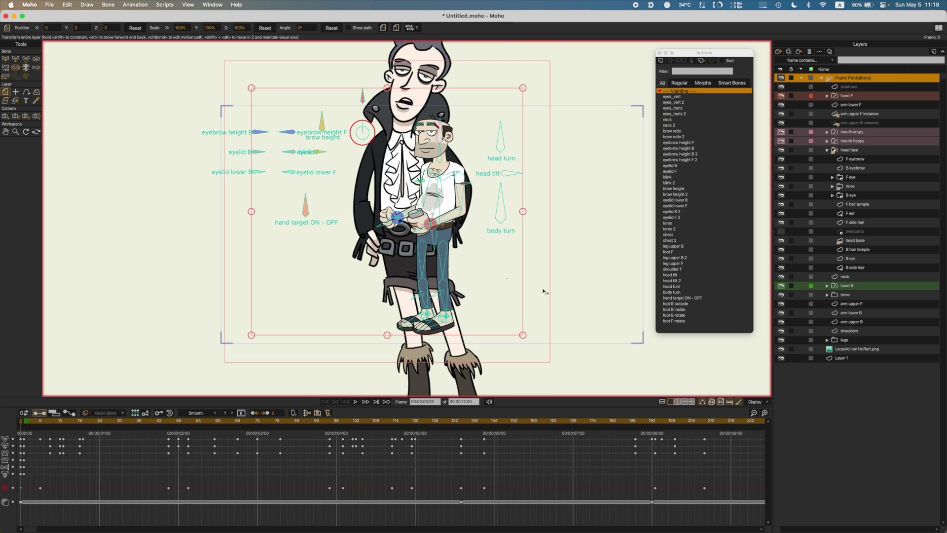
Step: Scale the Leopold image layer down to about 50% and place it beside the Frank rig, matching the rig's height
click(819, 78)
click(846, 89)
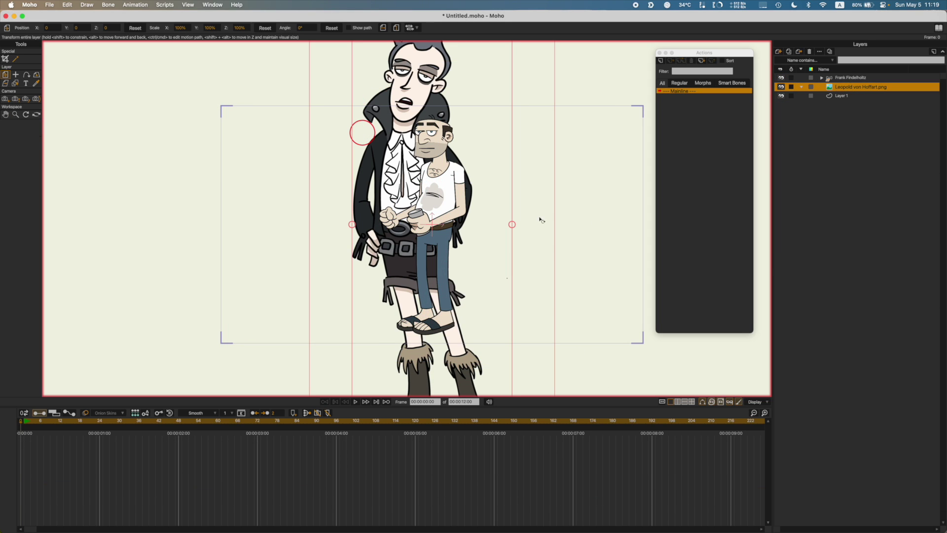
scroll(547, 192, up, 4)
drag(520, 85, 463, 149)
drag(512, 237, 431, 151)
drag(397, 195, 354, 193)
key(super+z)
drag(319, 164, 238, 159)
drag(226, 85, 230, 98)
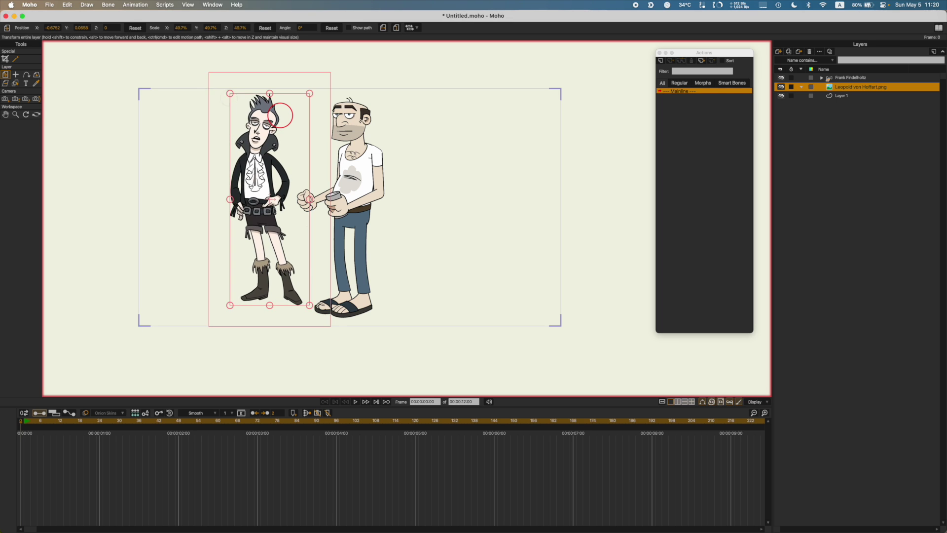
drag(256, 136, 268, 160)
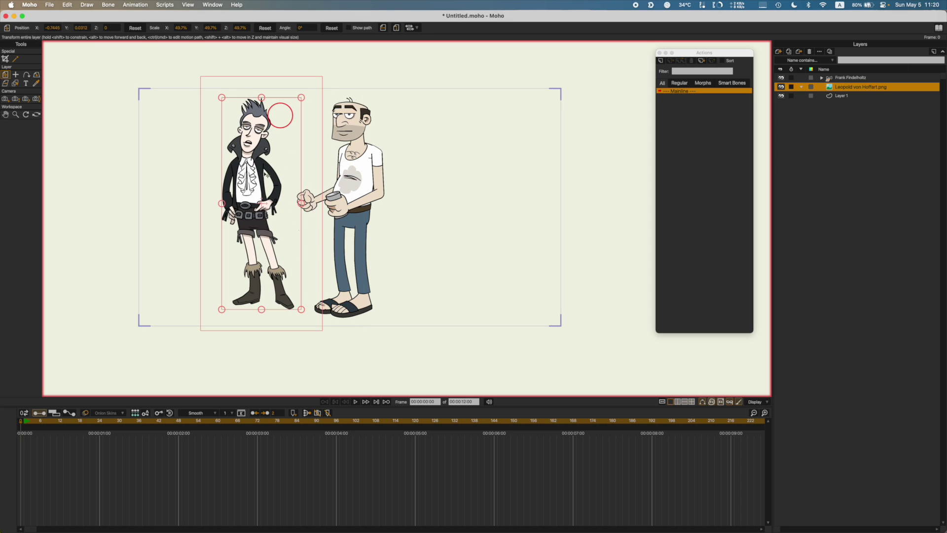
Step: Delete the Frank Findelholtz rig layer and set the Leopold image layer to Don't render
click(856, 78)
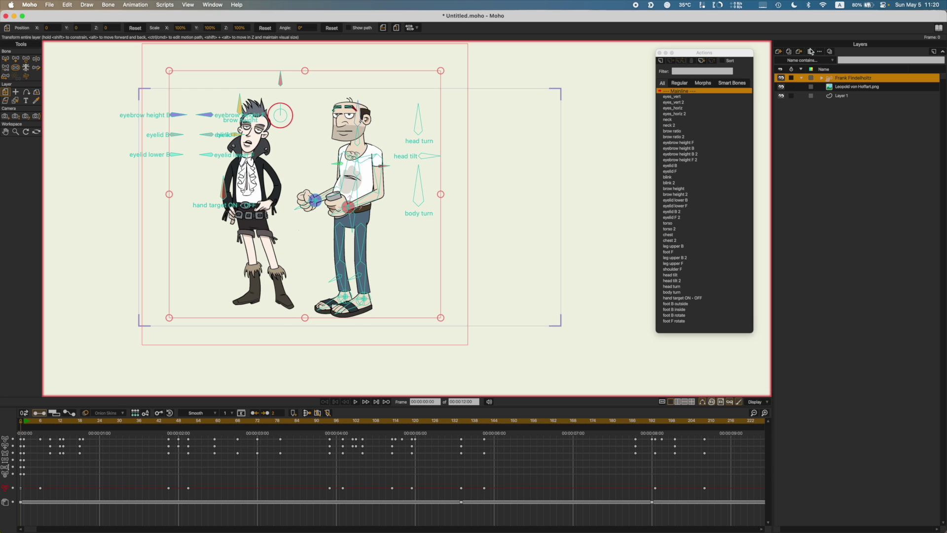
click(809, 52)
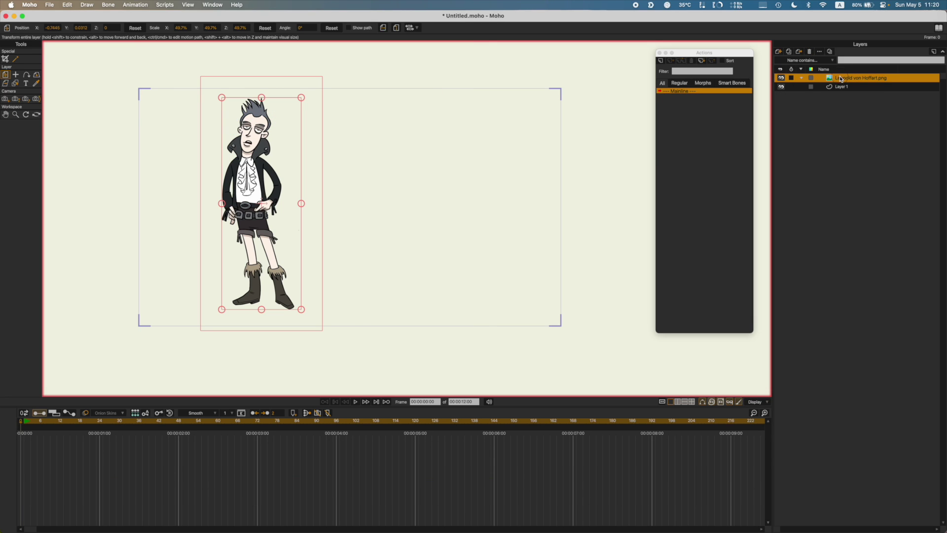
double_click(841, 79)
click(318, 89)
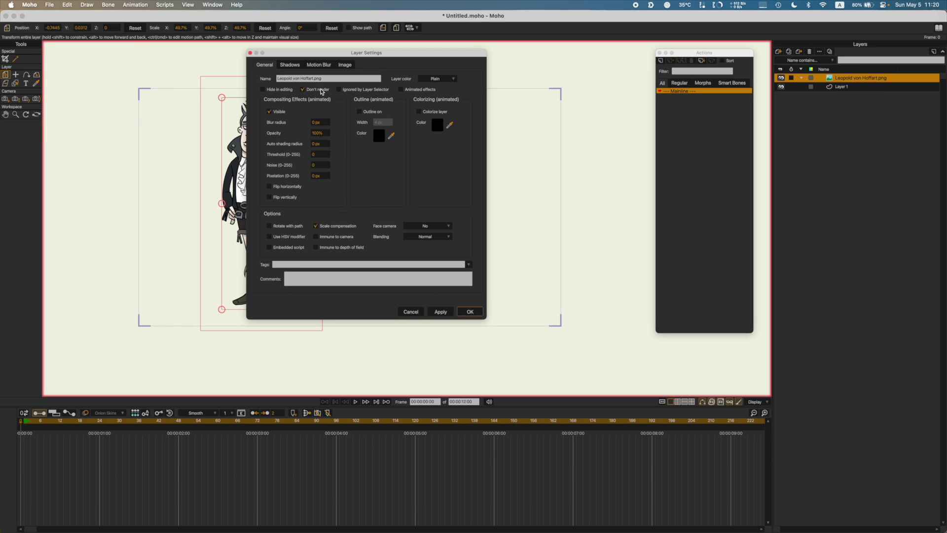
click(470, 312)
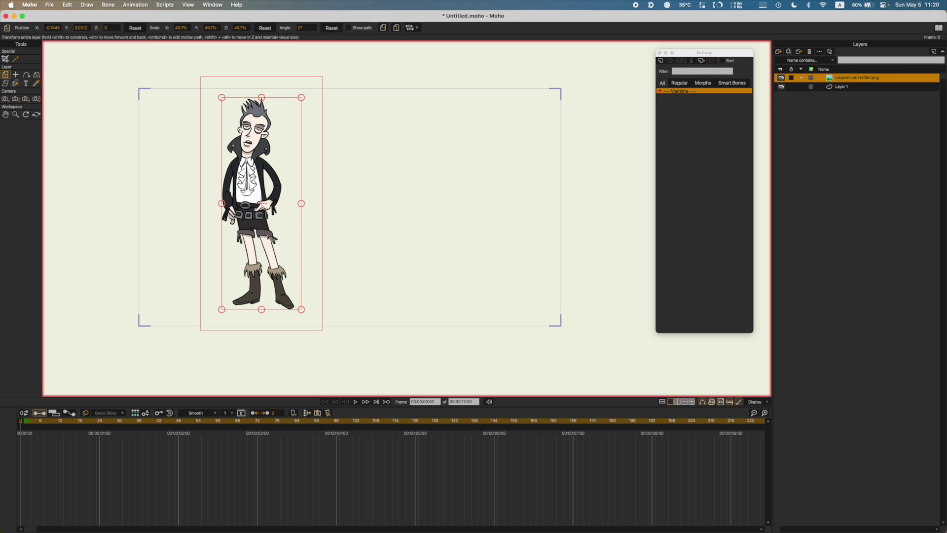
Step: Duplicate the Leopold image layer with its default name and move the copy horizontally to the right of the original
click(789, 51)
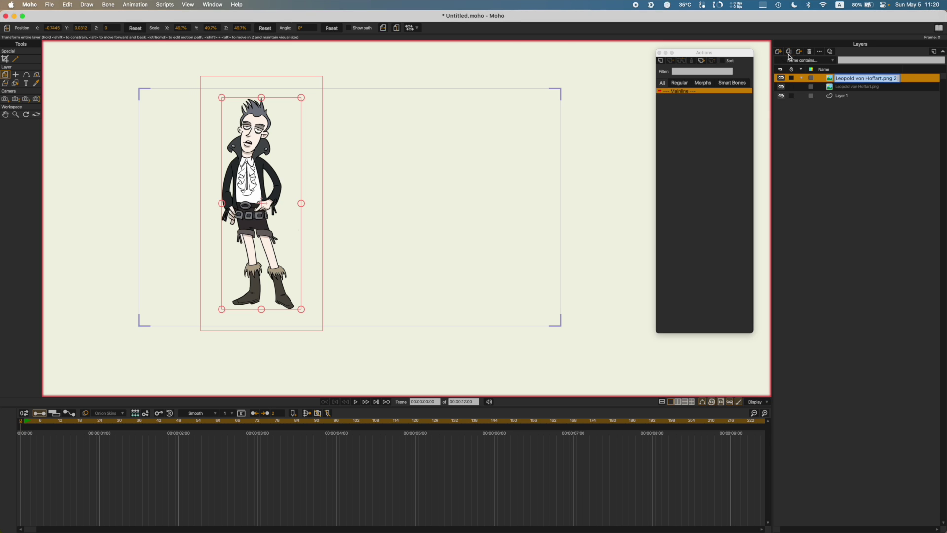
key(Return)
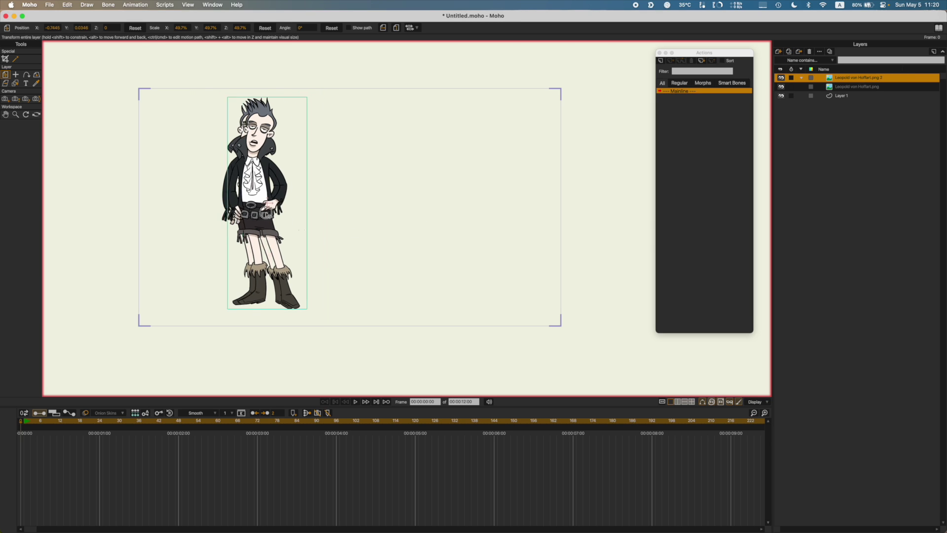
drag(258, 216, 352, 217)
click(351, 217)
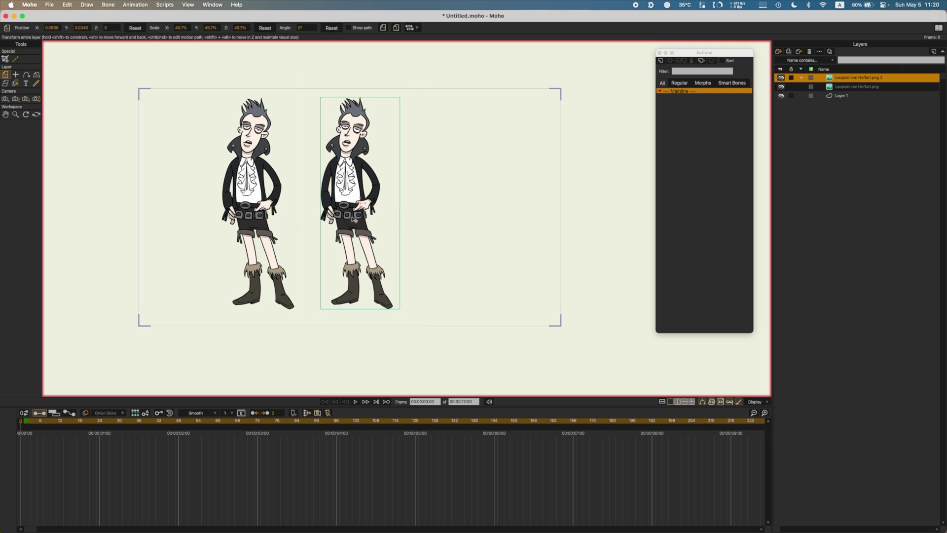
Step: Set the duplicated Leopold image layer's opacity to 40%
double_click(895, 80)
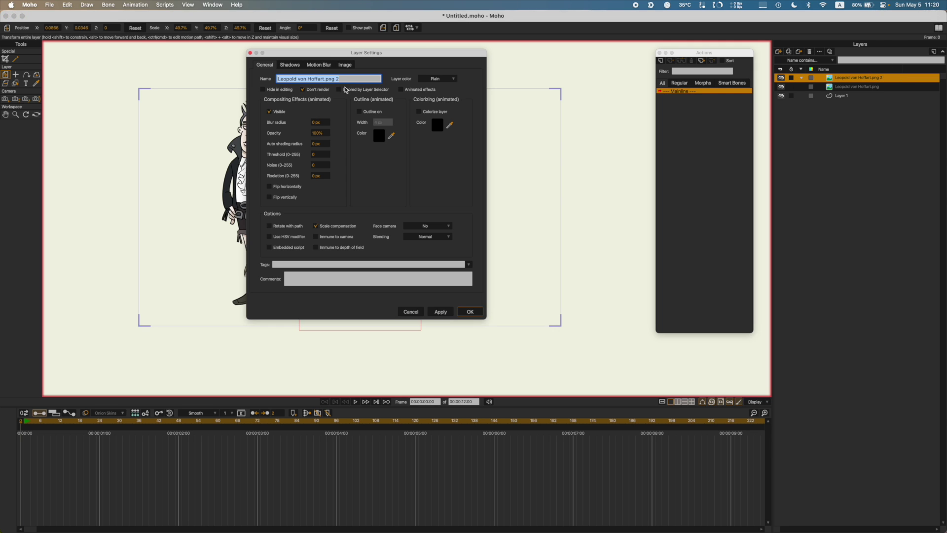
click(321, 133)
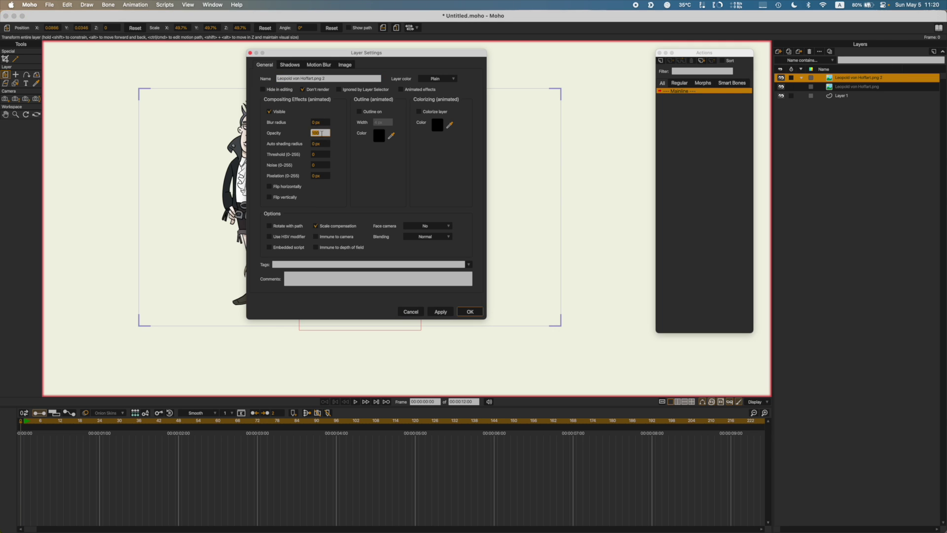
text(40)
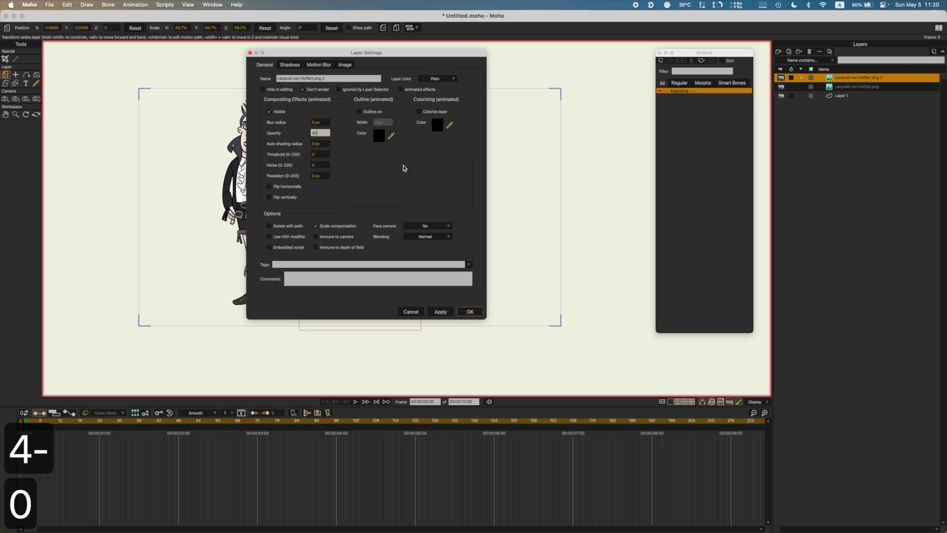
click(475, 306)
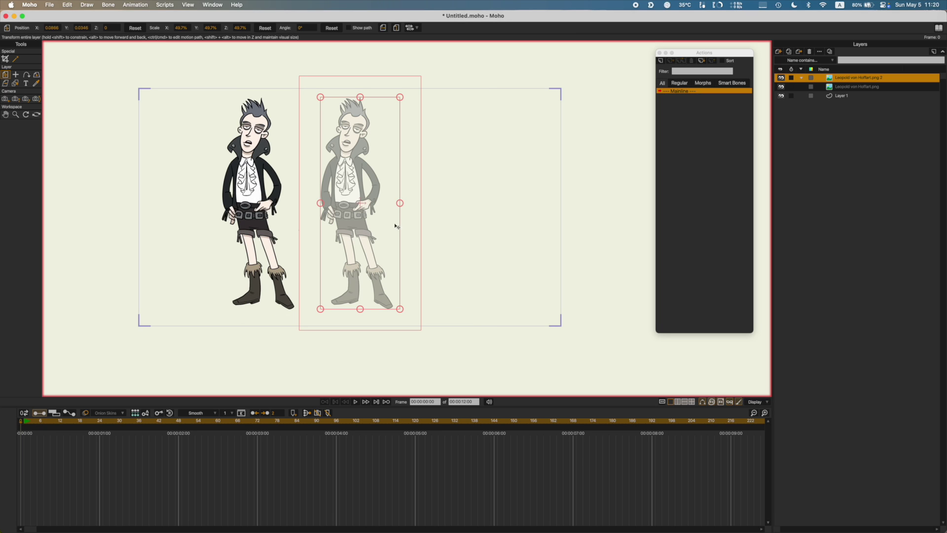
Step: Save the project as Leopold v0.8.moho in the Moho Rigs folder
key(super+s)
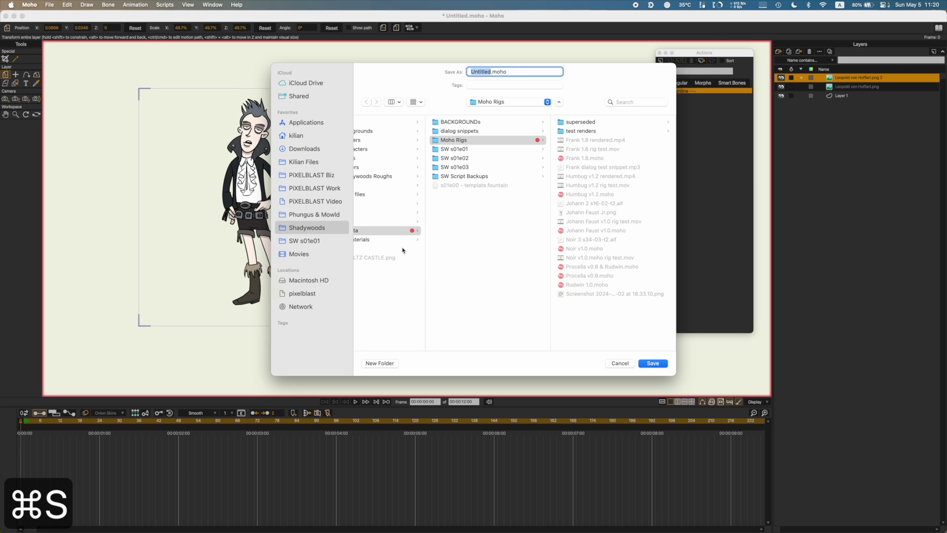
text(Leopold)
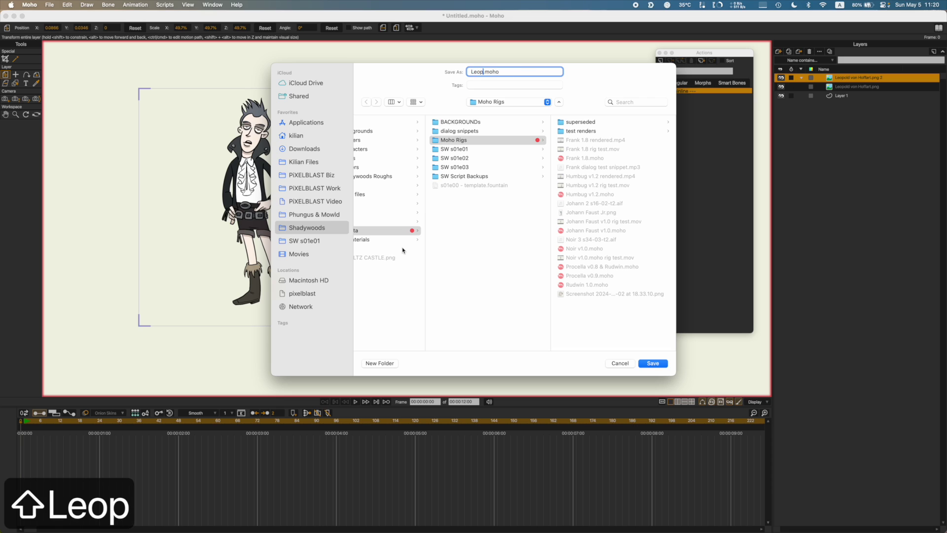
text( v)
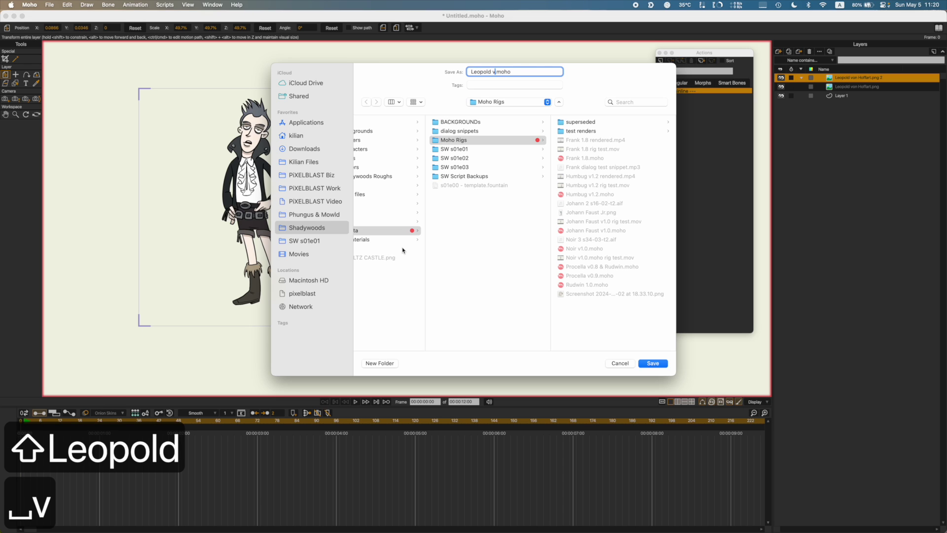
text(0.8)
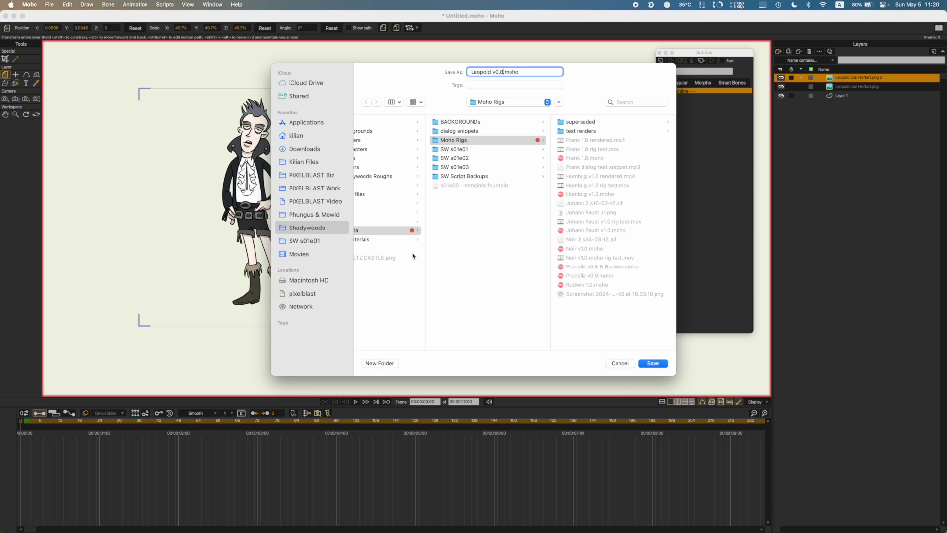
click(653, 364)
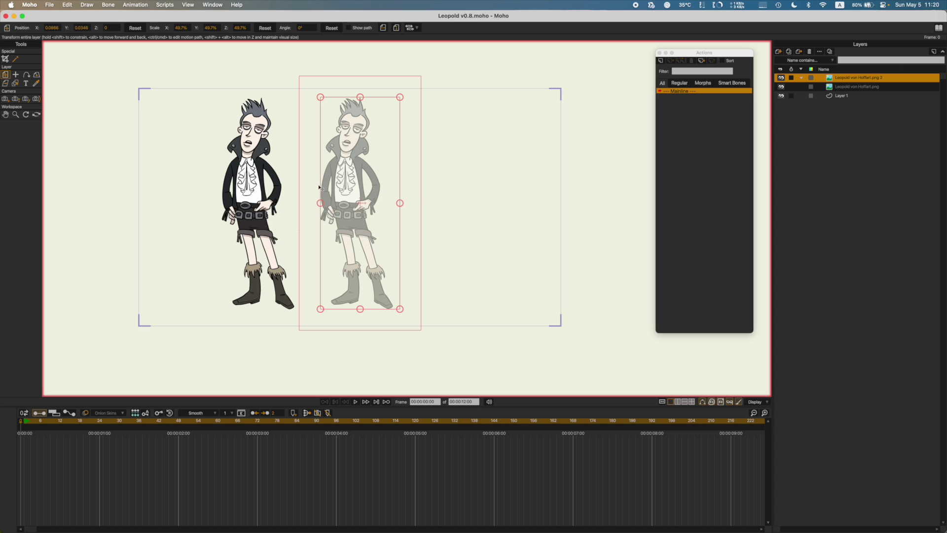
Step: Move the empty vector layer Layer 1 above both Leopold image layers and save the project
drag(830, 95, 842, 78)
key(super+s)
scroll(297, 189, up, 6)
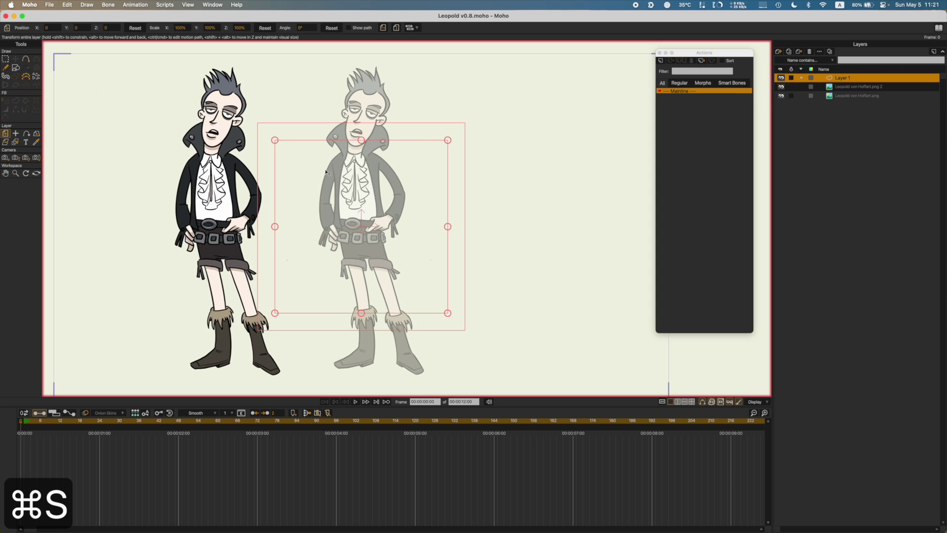
scroll(363, 222, up, 5)
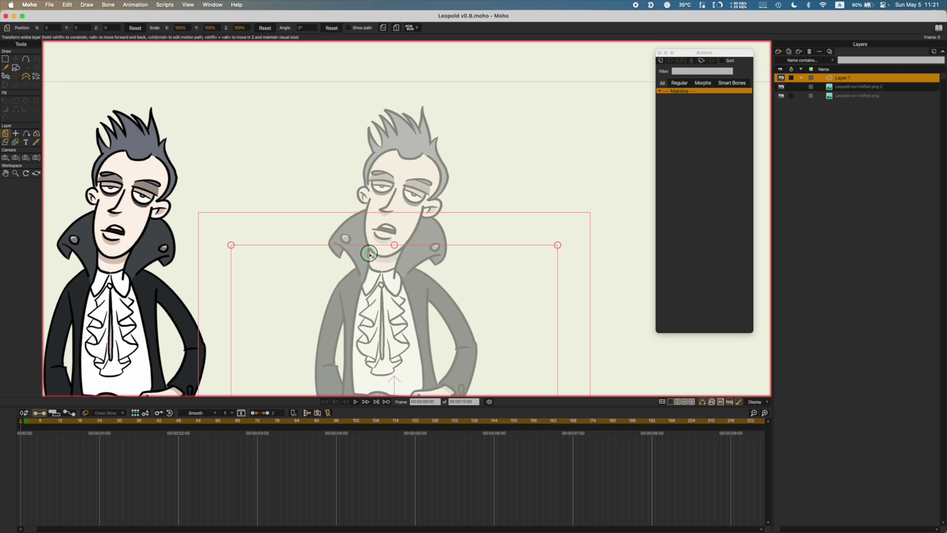
Step: Duplicate the faded Leopold image layer with its default name and hide the faded layer it was copied from
scroll(385, 260, up, 2)
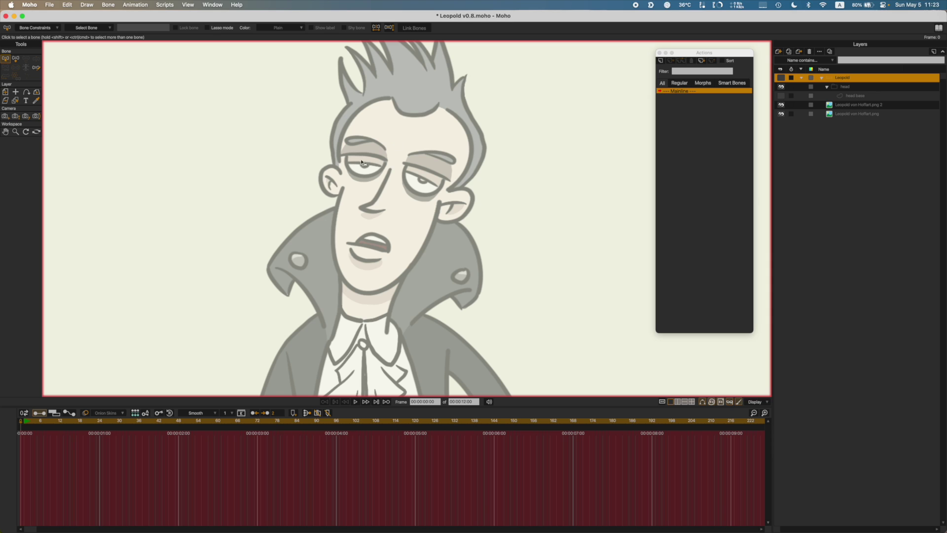
click(858, 104)
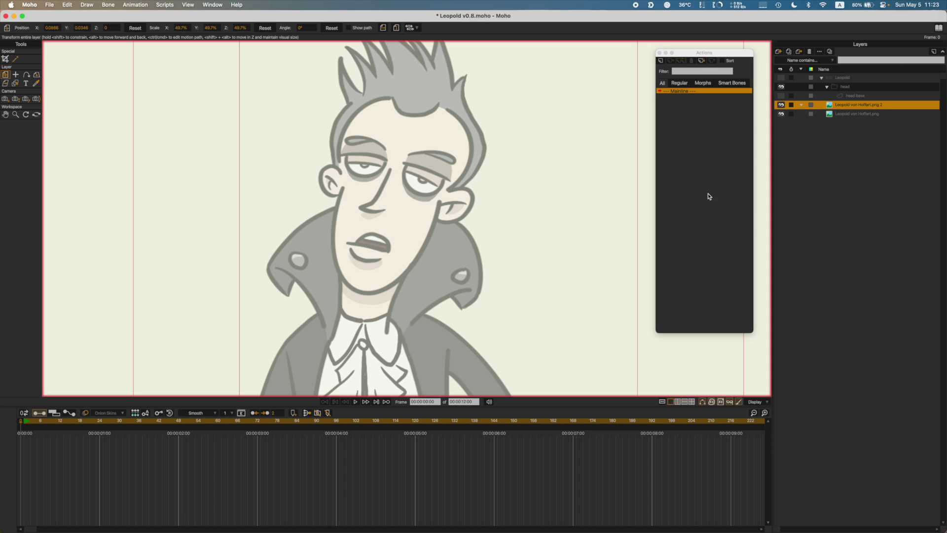
scroll(487, 236, down, 3)
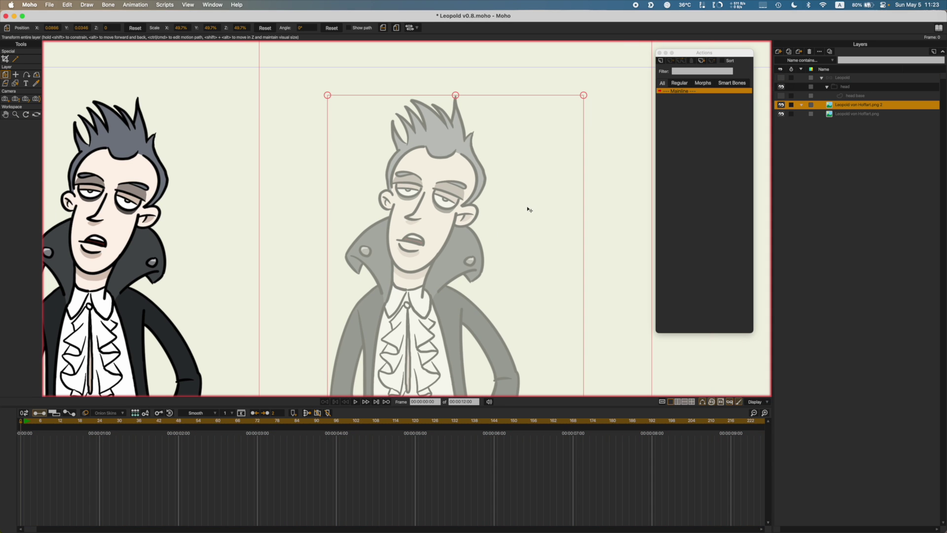
click(789, 52)
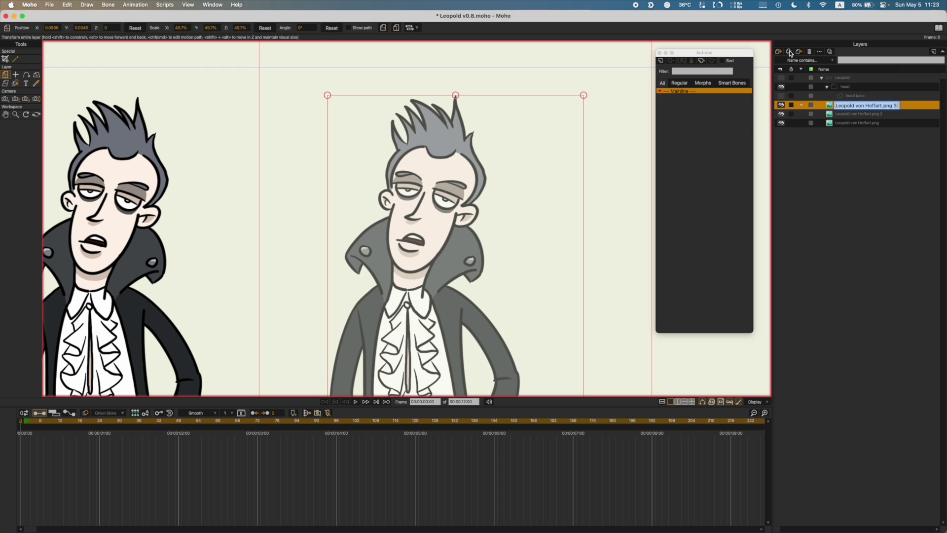
key(Return)
click(781, 114)
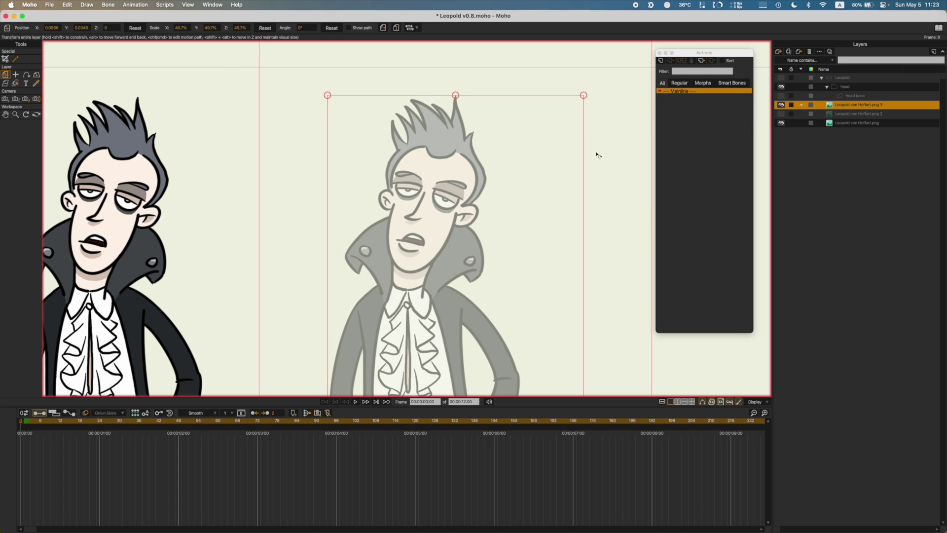
Step: Rotate the new faded image copy counterclockwise by about 12.4° to straighten the head, checking the tilt against a temporarily displayed grid
drag(598, 155, 538, 143)
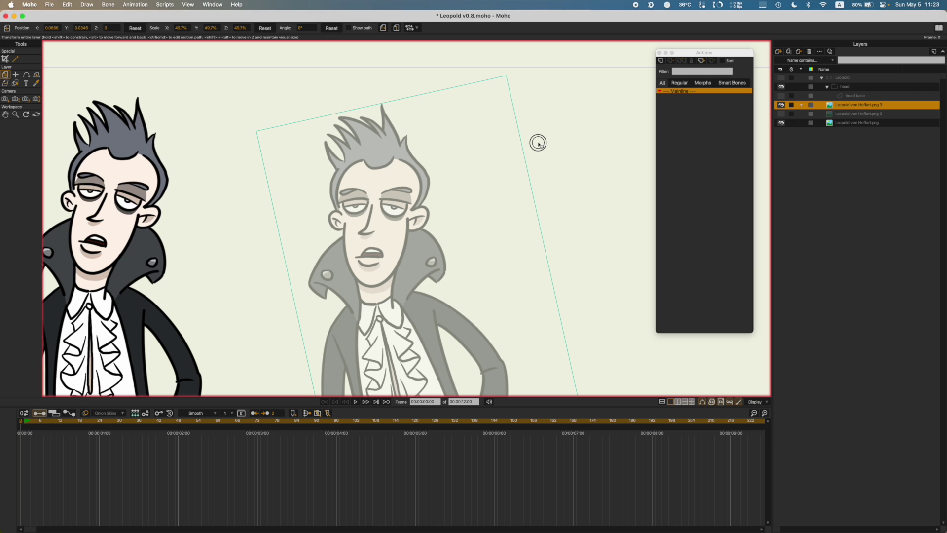
drag(538, 143, 591, 135)
key(super+g)
key(super+z)
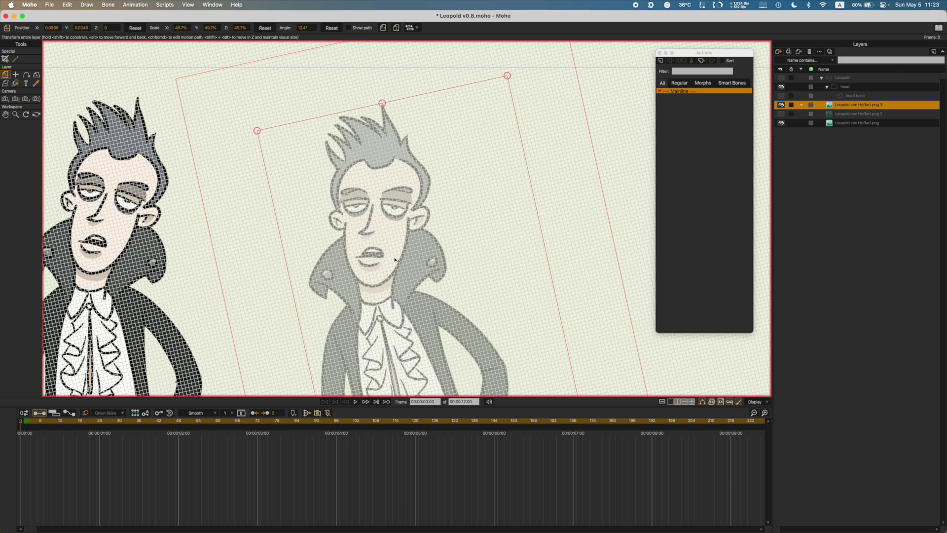
key(super+g)
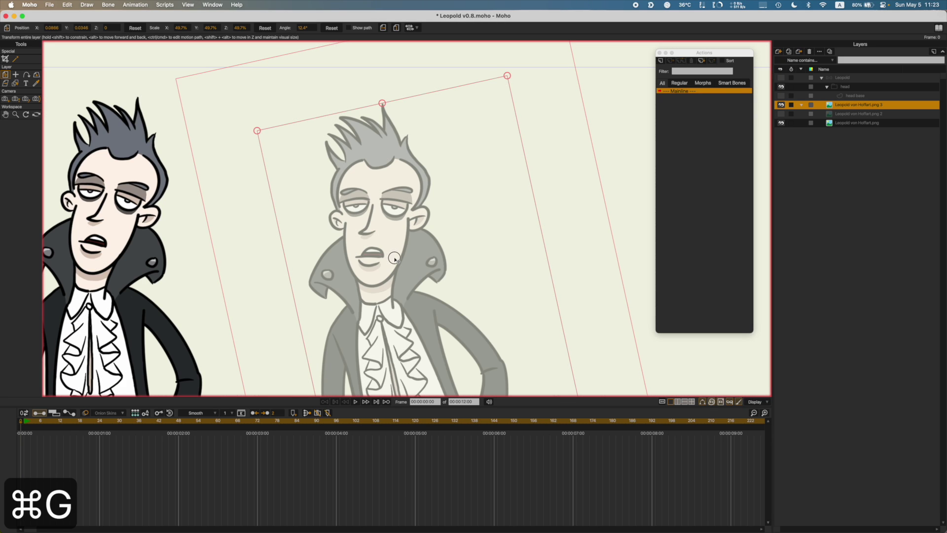
Step: Increase the faded copy's rotation to about 15.2° and reposition it beside the full-colour reference, slightly higher than before
drag(394, 258, 72, 252)
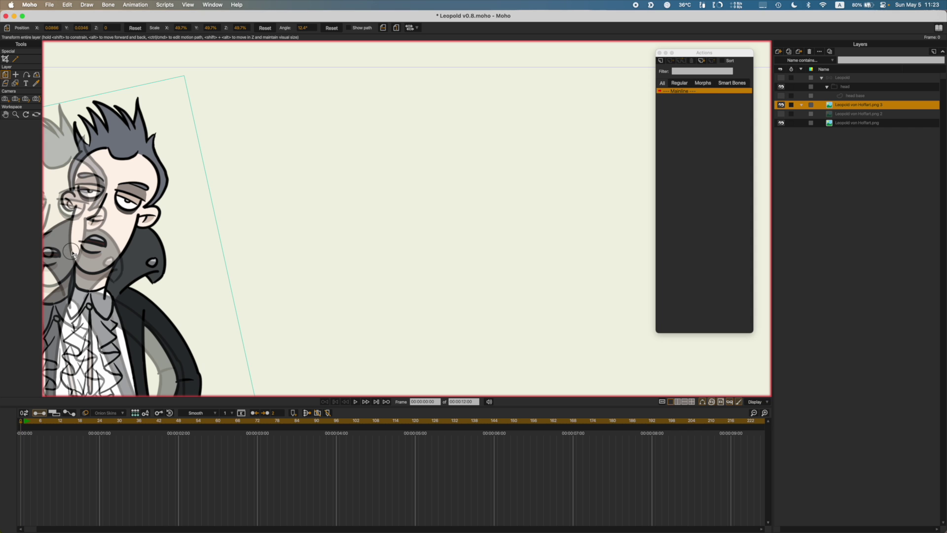
drag(232, 236, 225, 236)
drag(171, 251, 494, 257)
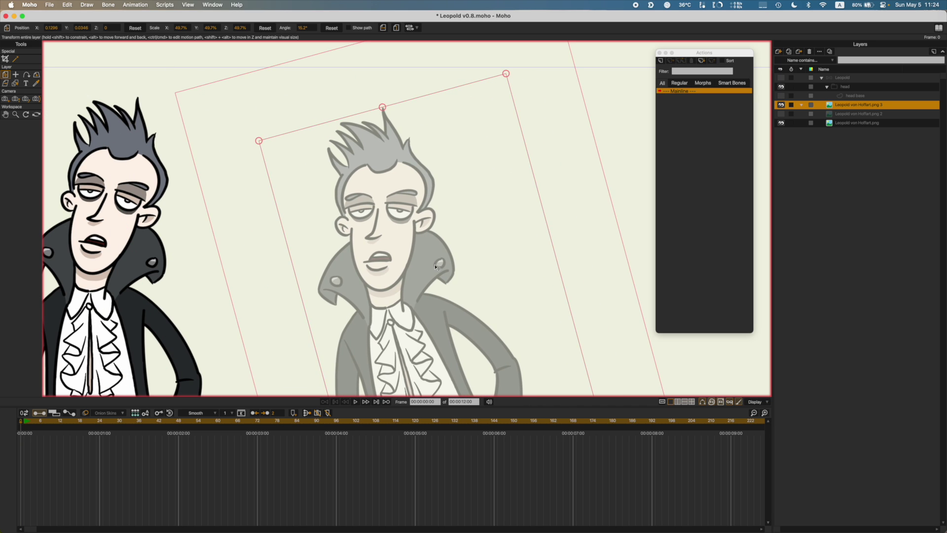
drag(437, 267, 444, 237)
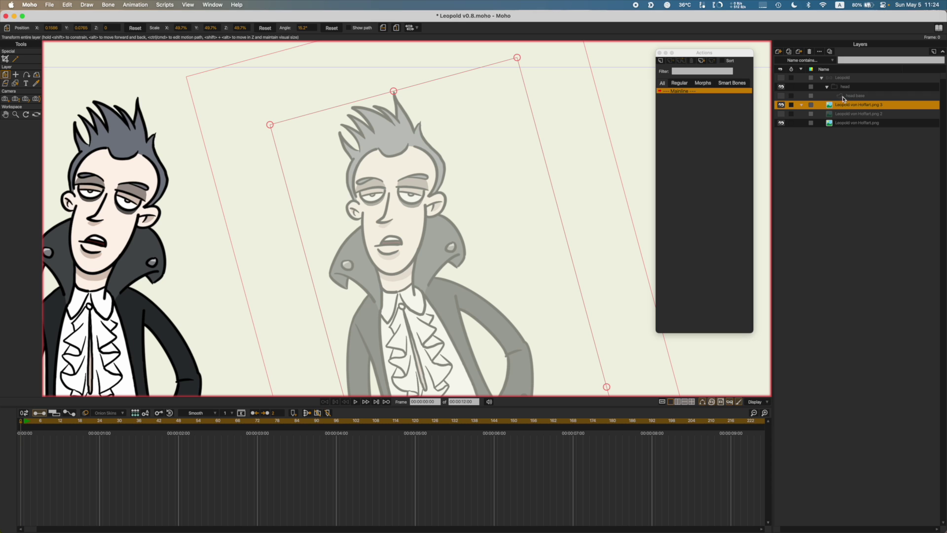
Step: Unhide the Leopold and head base layers and move both faded image copies above the Leopold layer
click(780, 96)
click(846, 95)
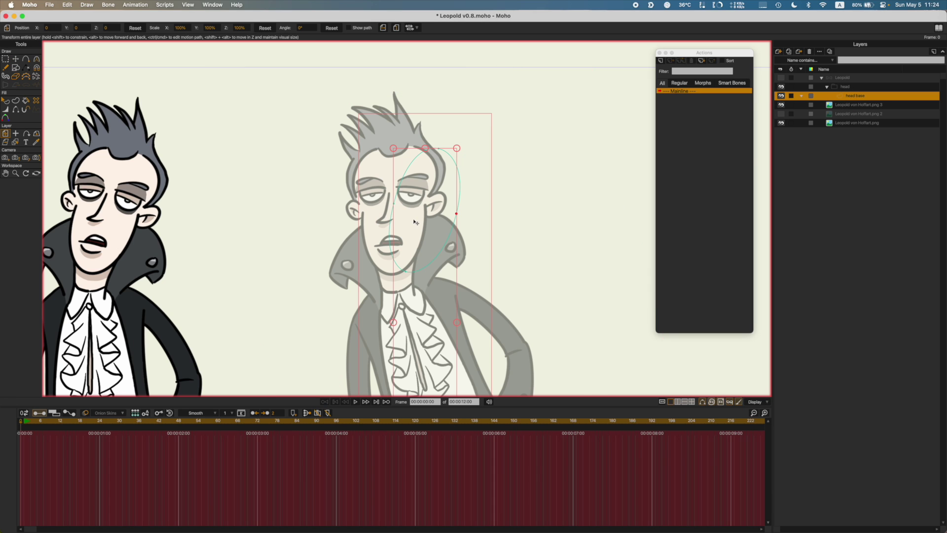
drag(856, 105, 839, 74)
click(781, 87)
click(846, 104)
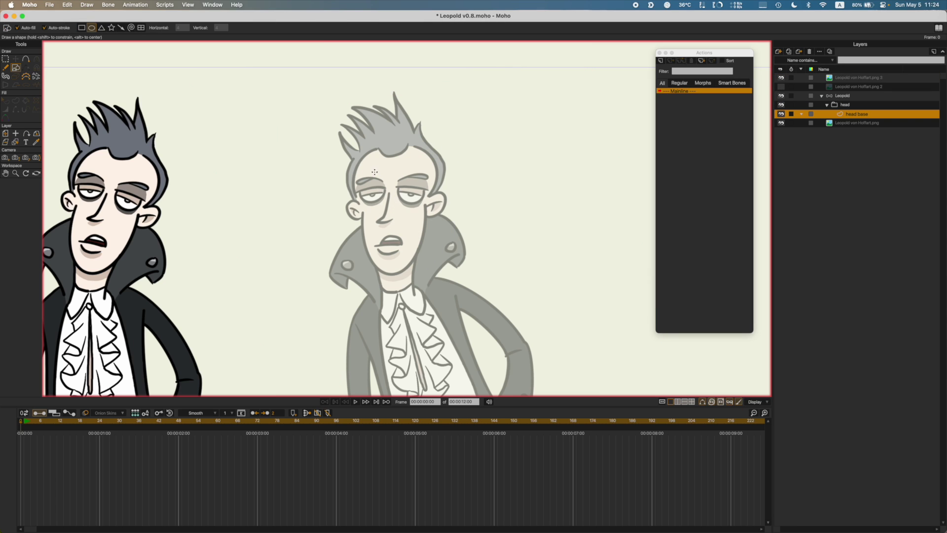
Step: Draw an upright oval over the reference face on the head base layer and shift it to line up with the face
drag(356, 149, 418, 270)
key(t)
drag(392, 236, 397, 237)
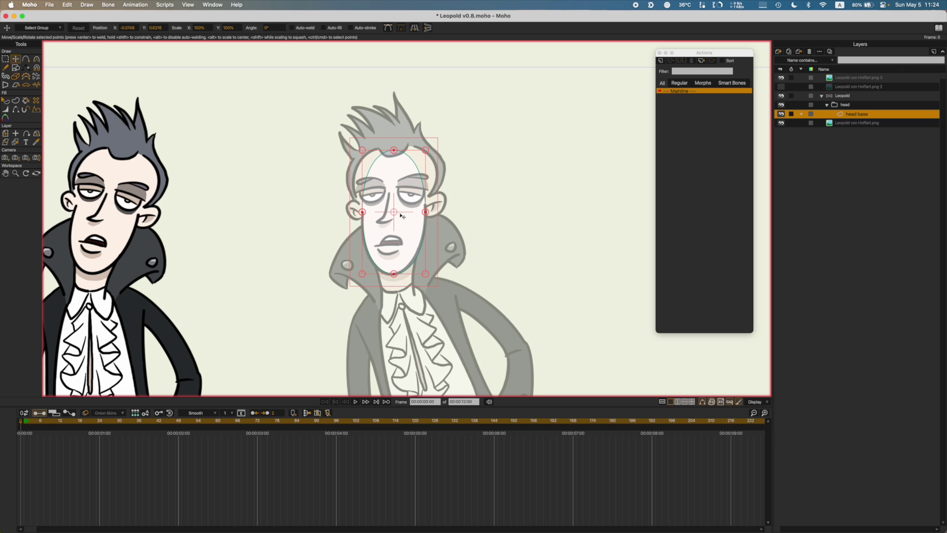
scroll(402, 216, up, 3)
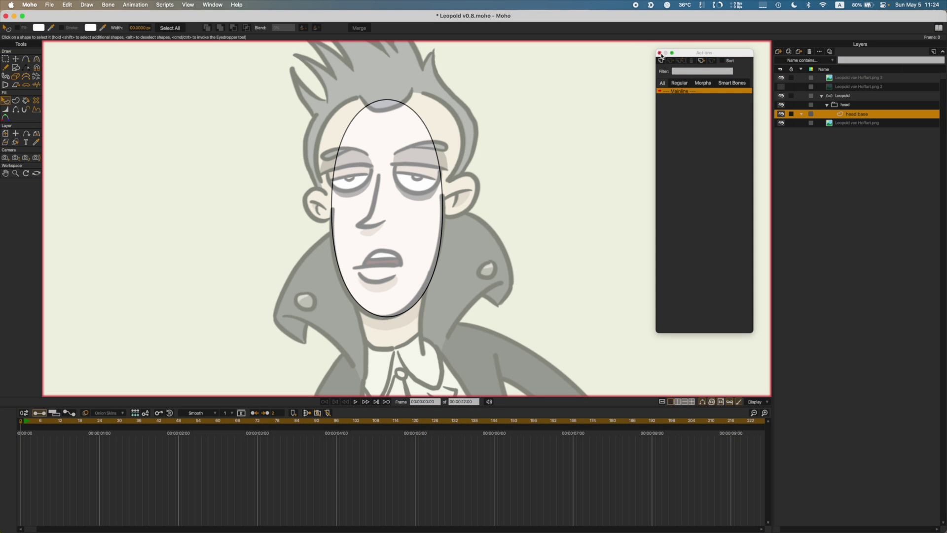
Step: Close the Actions window, open the Style window and select the face oval
click(659, 53)
key(super+bracketright)
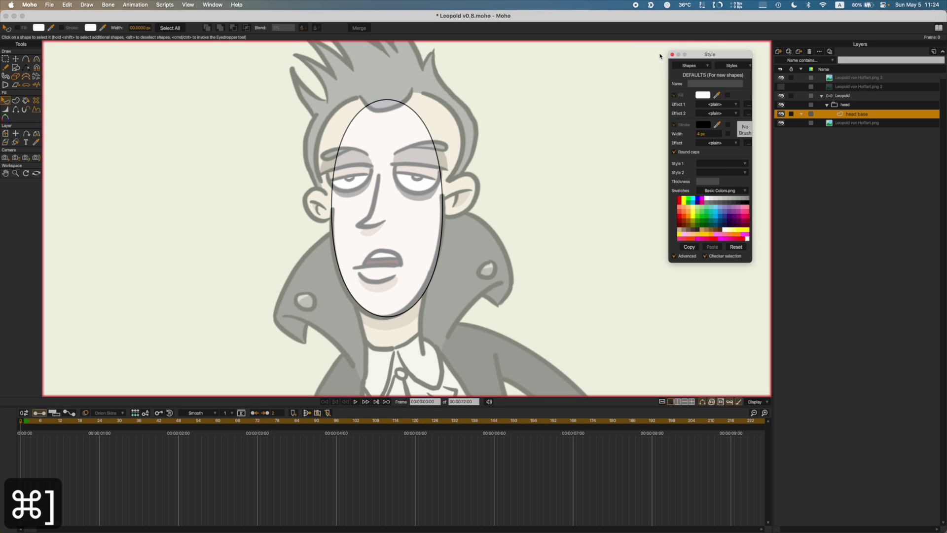
click(560, 173)
click(389, 214)
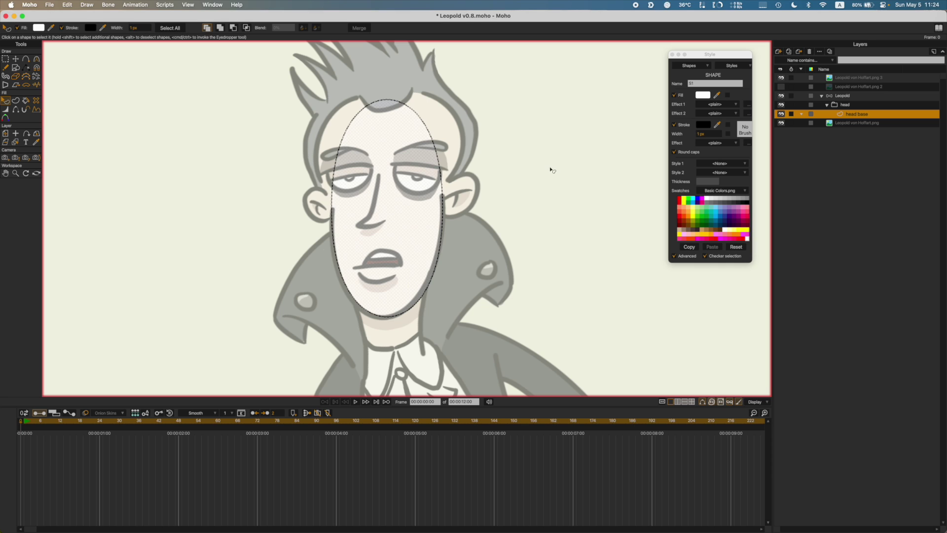
Step: Create a style named LP outlines that defines only the stroke colour and width, with a width of 3 px
click(729, 66)
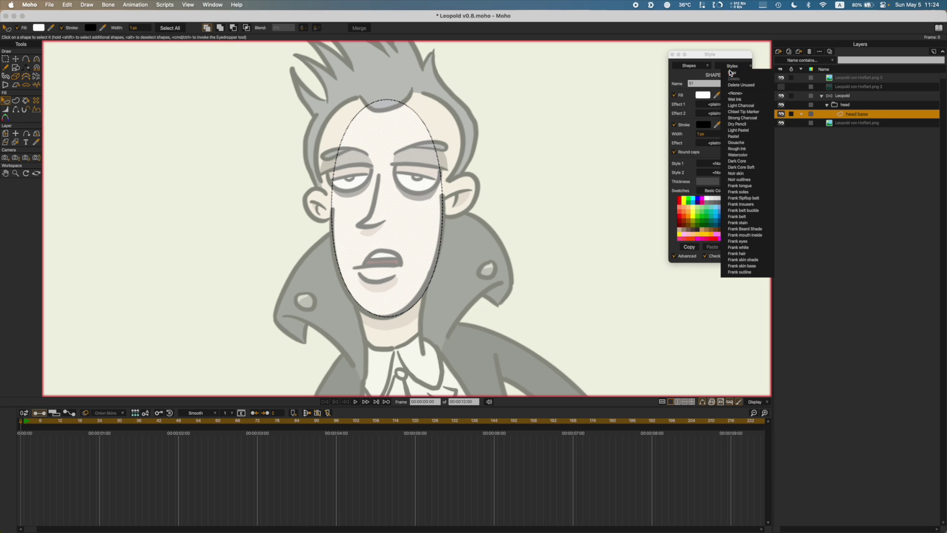
click(730, 72)
text(L)
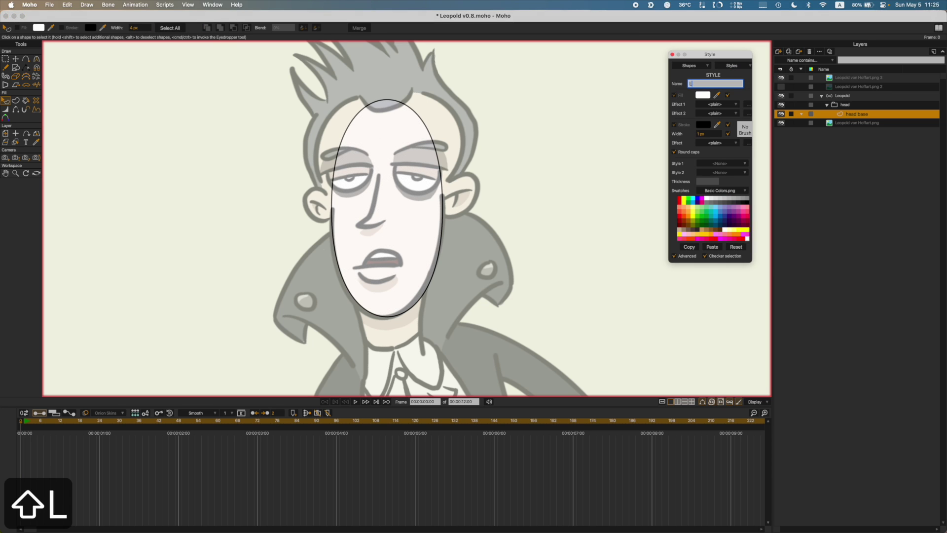
text(P outlines)
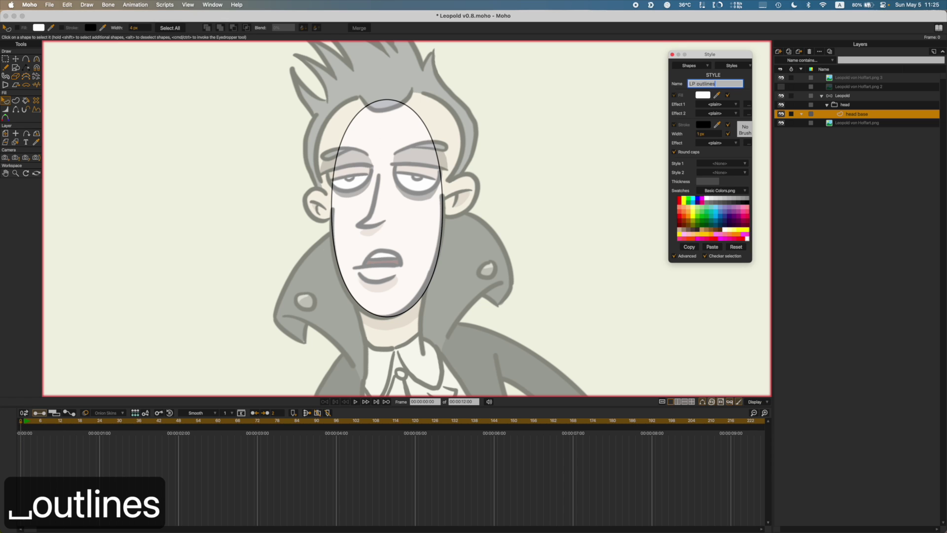
key(Return)
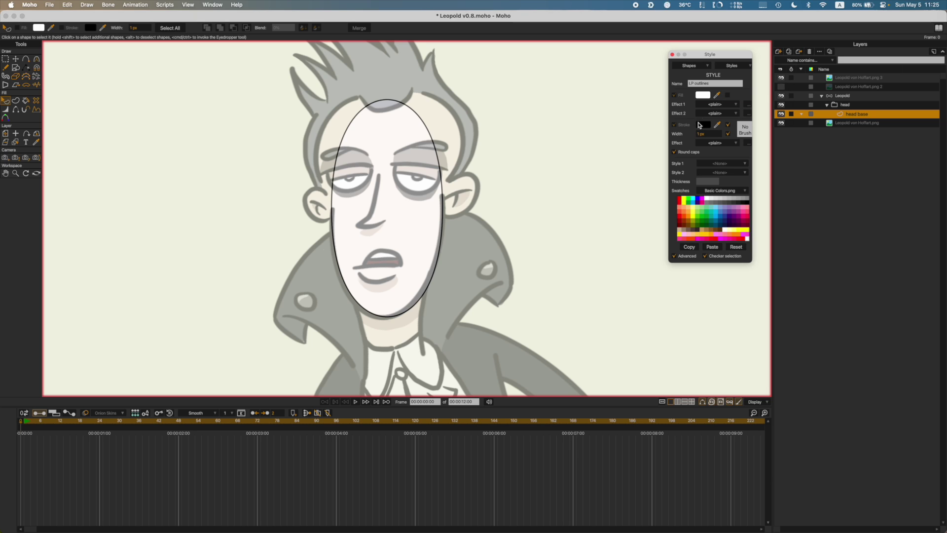
click(708, 134)
text(3)
key(Tab)
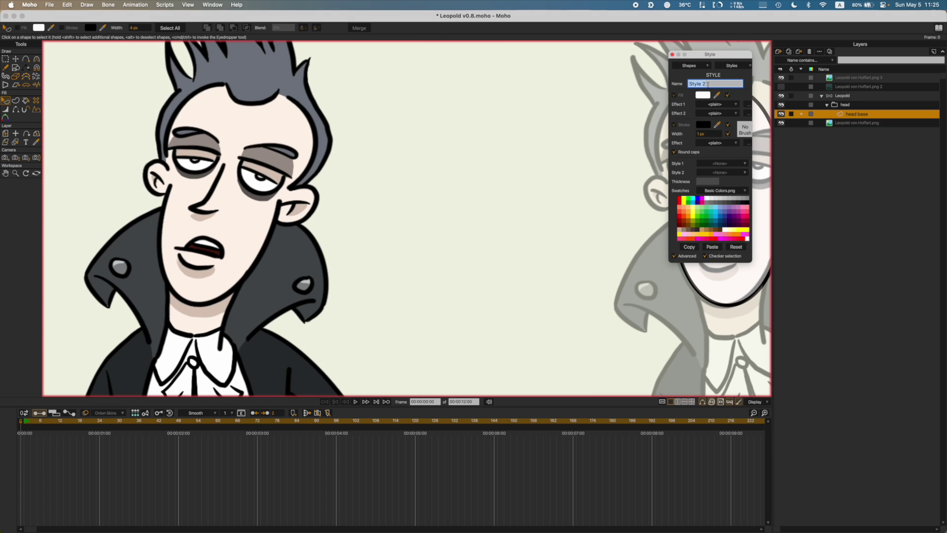
Step: Name the new style LP skin, sample its fill from the reference face and exclude the stroke colour
text(LP )
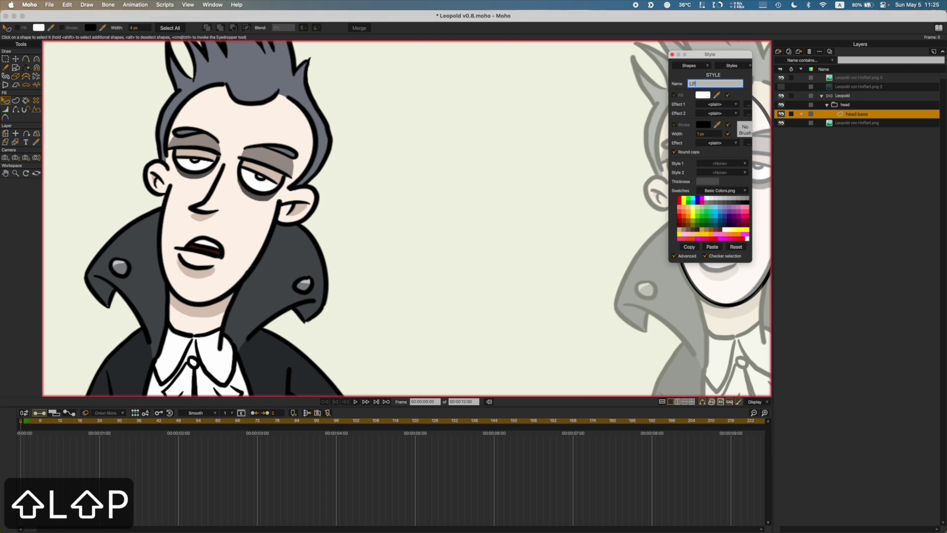
text(skin)
key(Return)
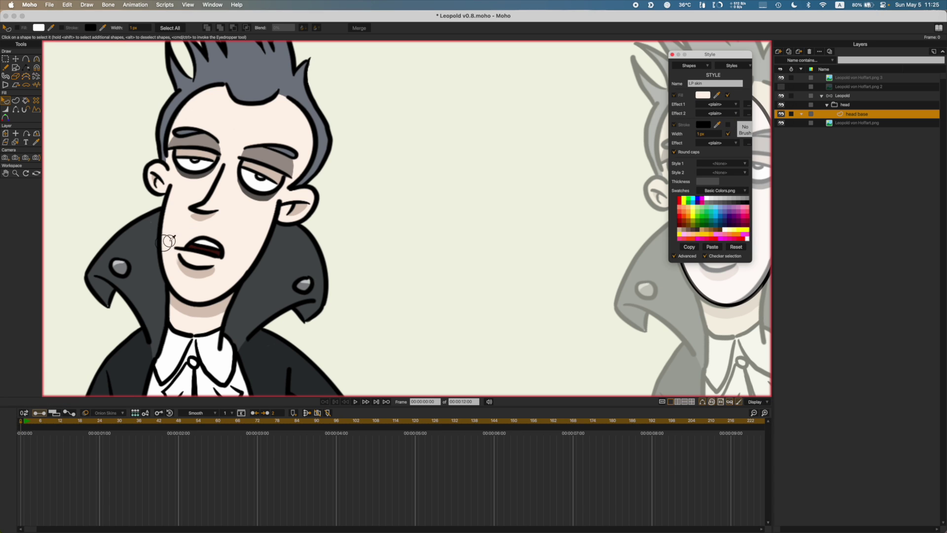
Step: Create a style named LP skin shade with its fill sampled from the shadow under the reference nose, excluding the stroke colour
click(742, 65)
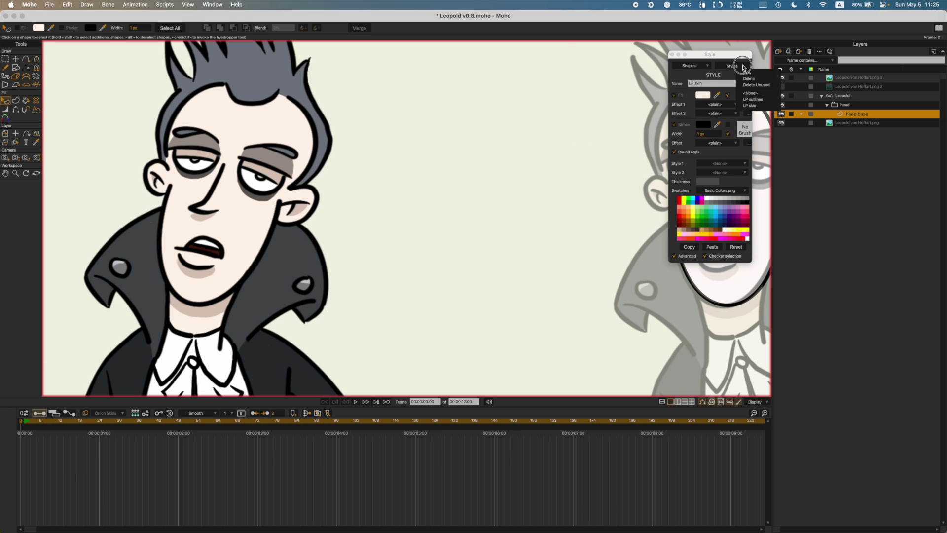
click(738, 80)
text(LP skin shade)
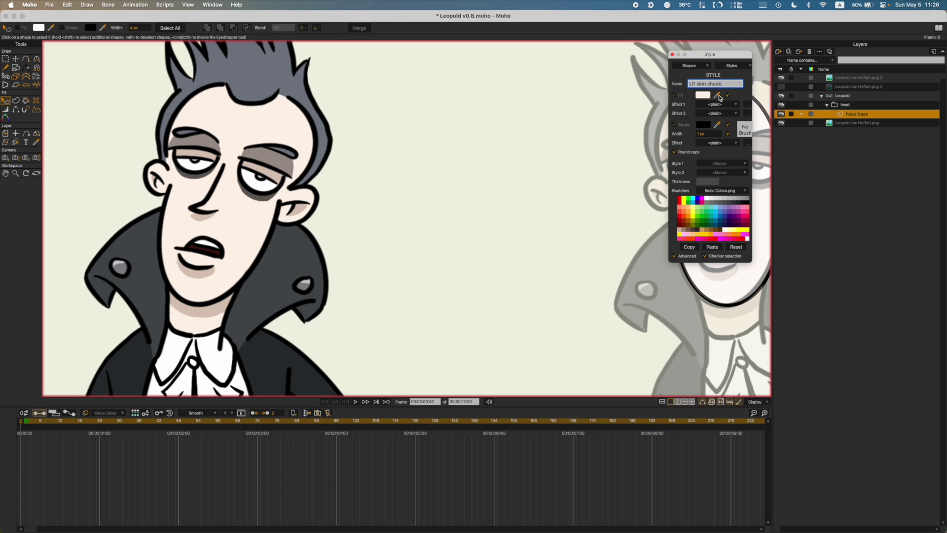
drag(719, 96, 198, 217)
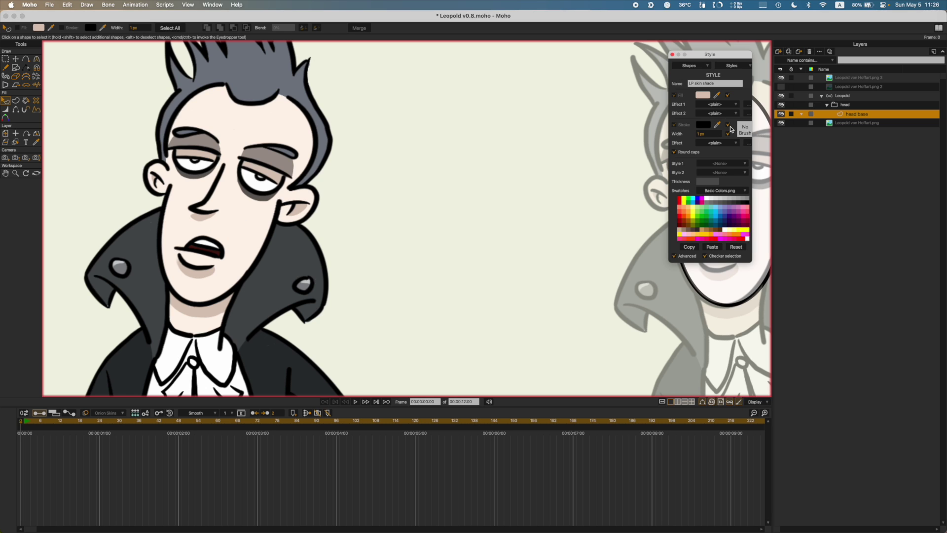
click(731, 65)
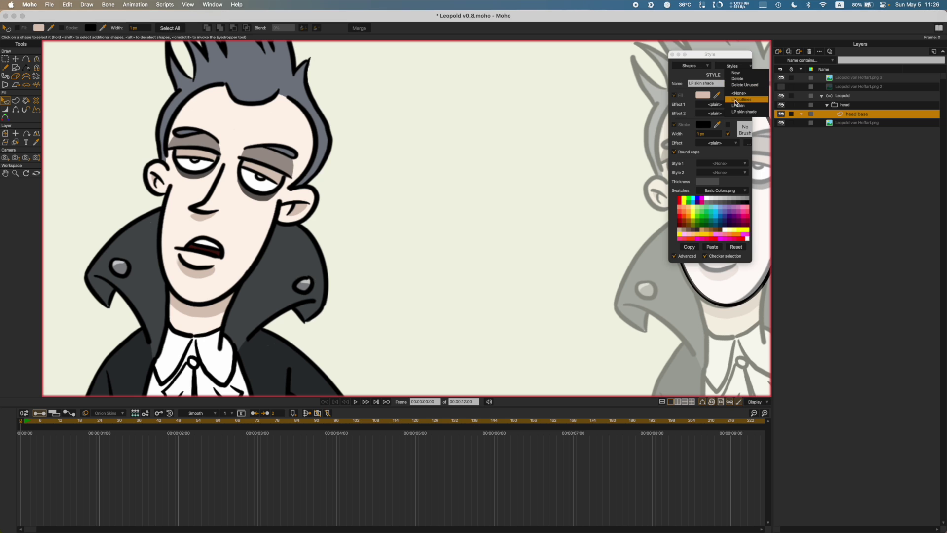
click(724, 75)
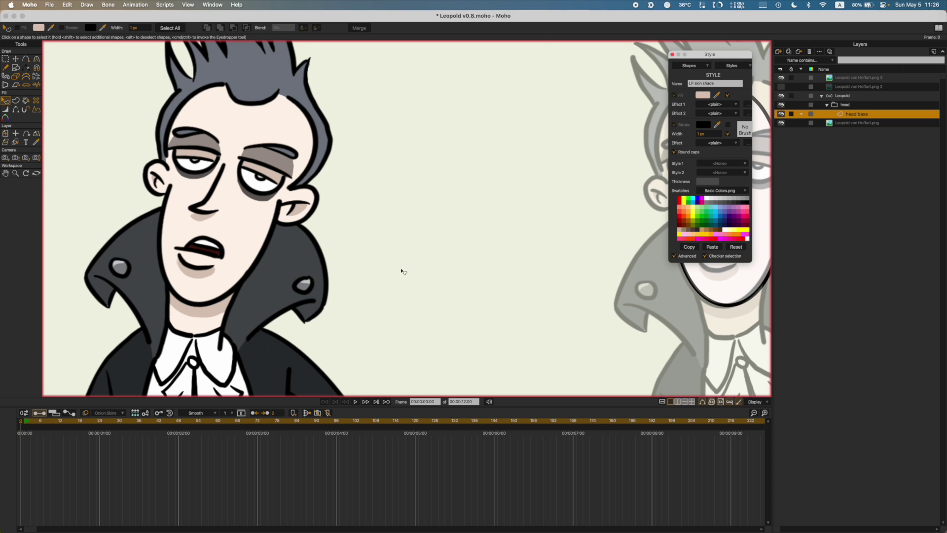
Step: Apply LP skin as Style 1 and LP outlines as Style 2 to the face oval and deselect it
drag(462, 225, 89, 239)
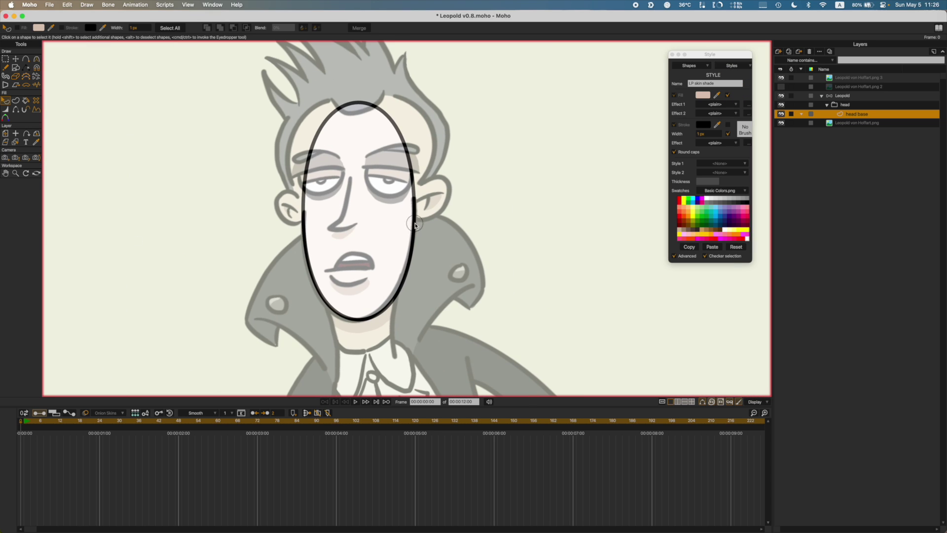
click(396, 224)
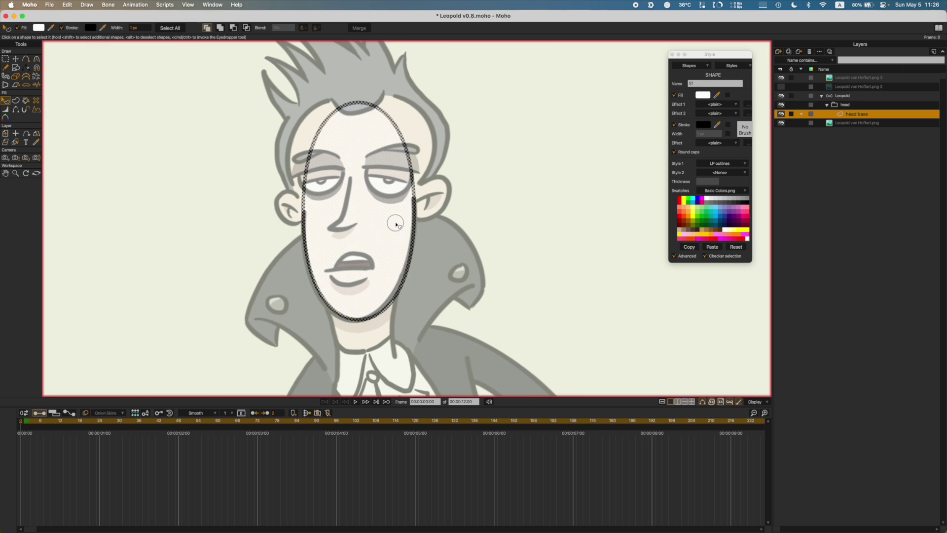
click(710, 166)
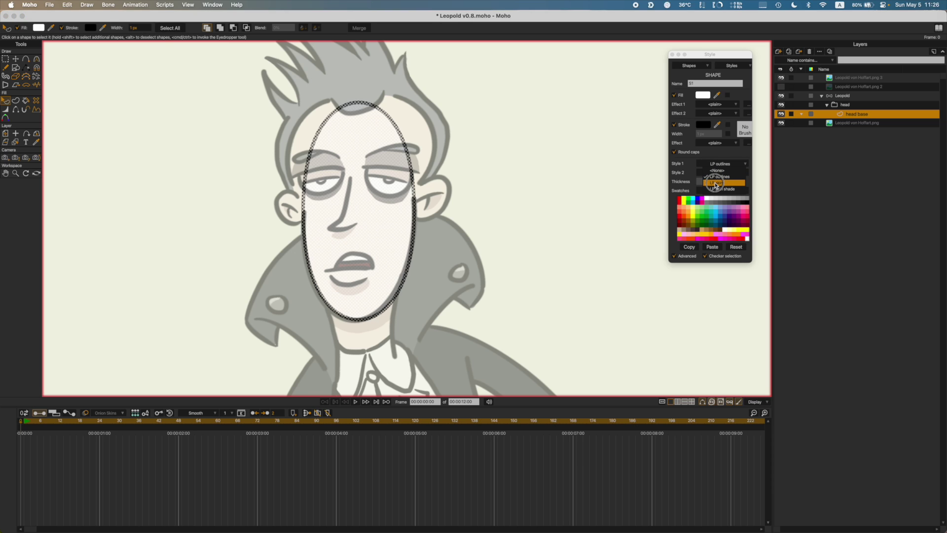
click(716, 184)
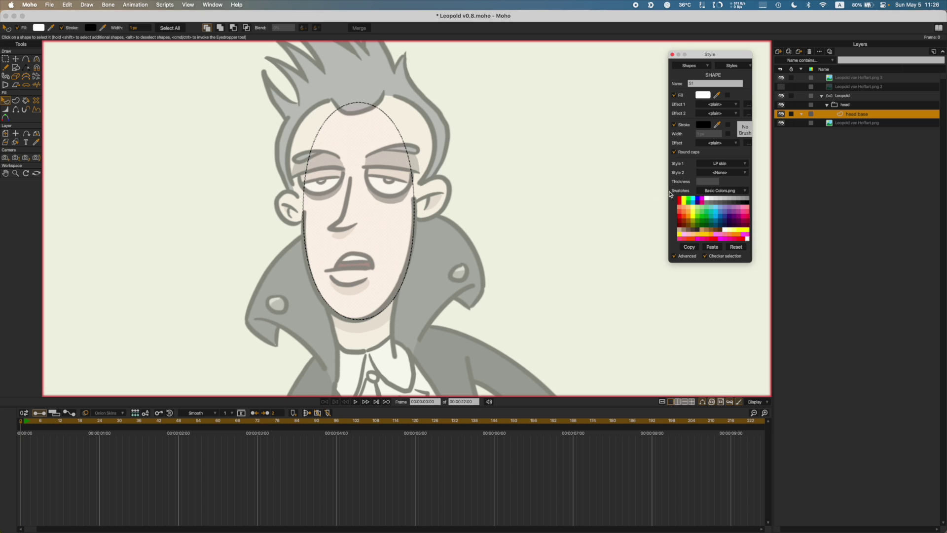
click(721, 175)
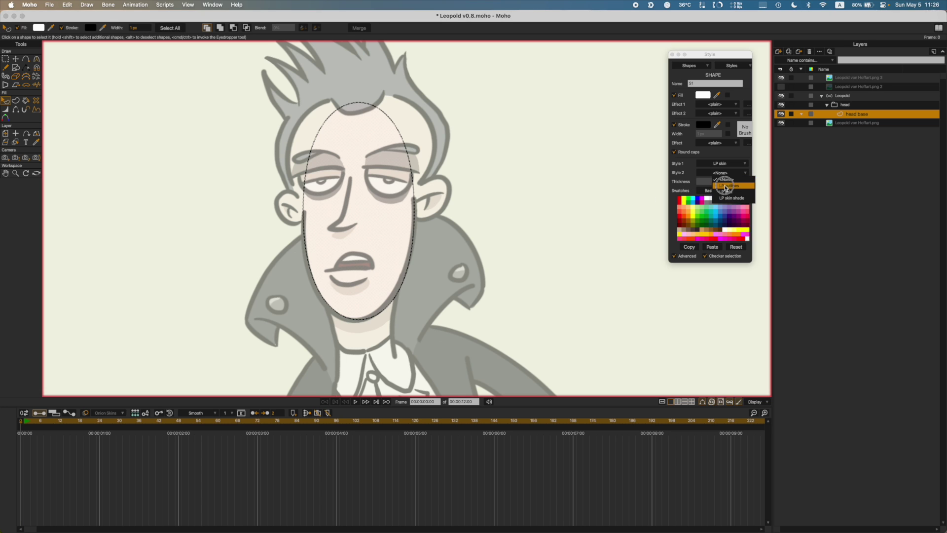
click(725, 187)
click(544, 195)
click(544, 194)
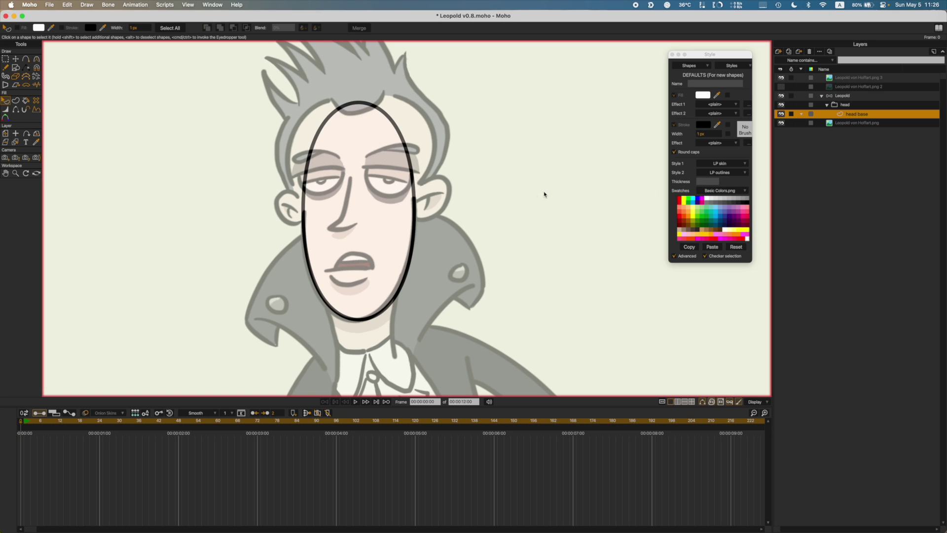
Step: Draw three small test ovals beside the head using the LP skin and LP outlines styles
click(17, 70)
drag(443, 139, 493, 172)
drag(502, 197, 542, 250)
drag(575, 276, 625, 315)
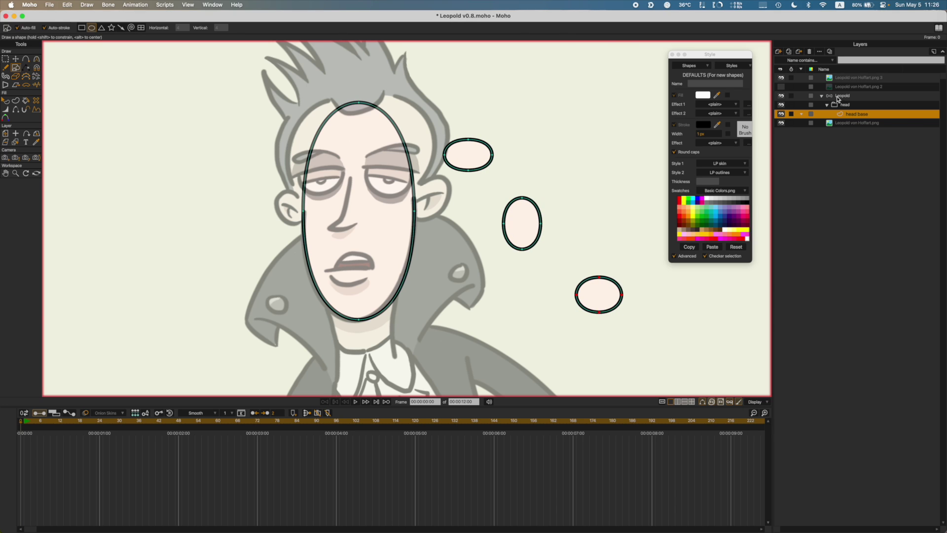
Step: Edit the LP outlines style and raise its stroke width to about 11 px to test it on all shapes
click(723, 66)
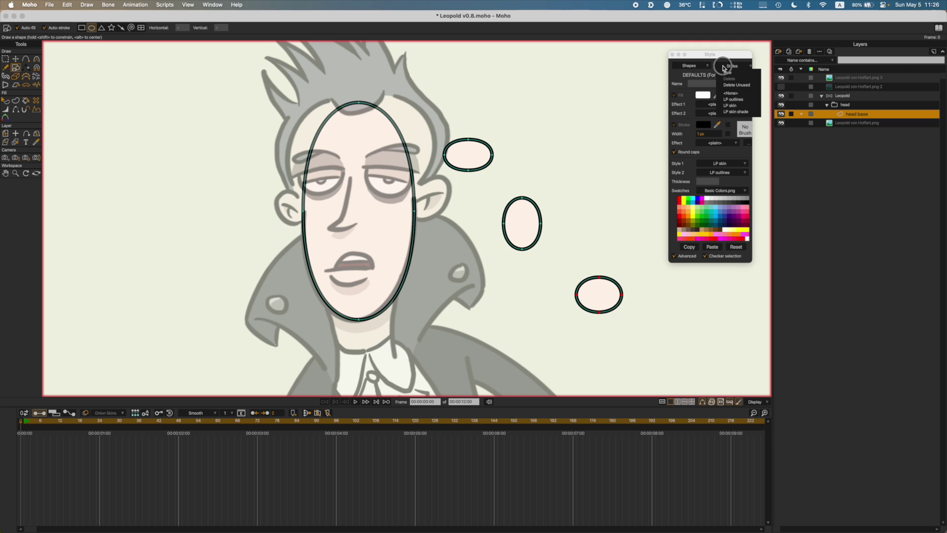
click(733, 100)
drag(702, 134, 681, 143)
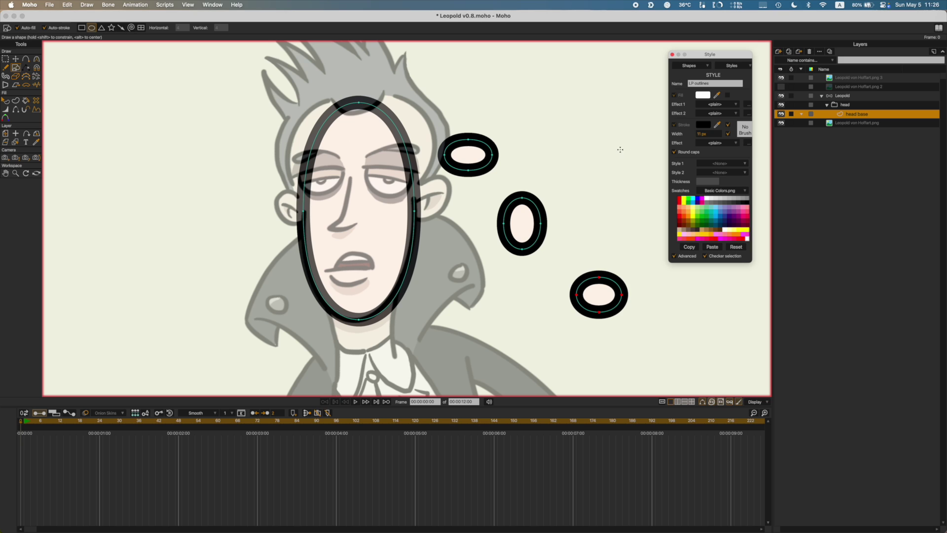
Step: Undo the LP outlines width change and the test ovals
key(super+z)
key(super+z)
key(super+z)
key(super+z)
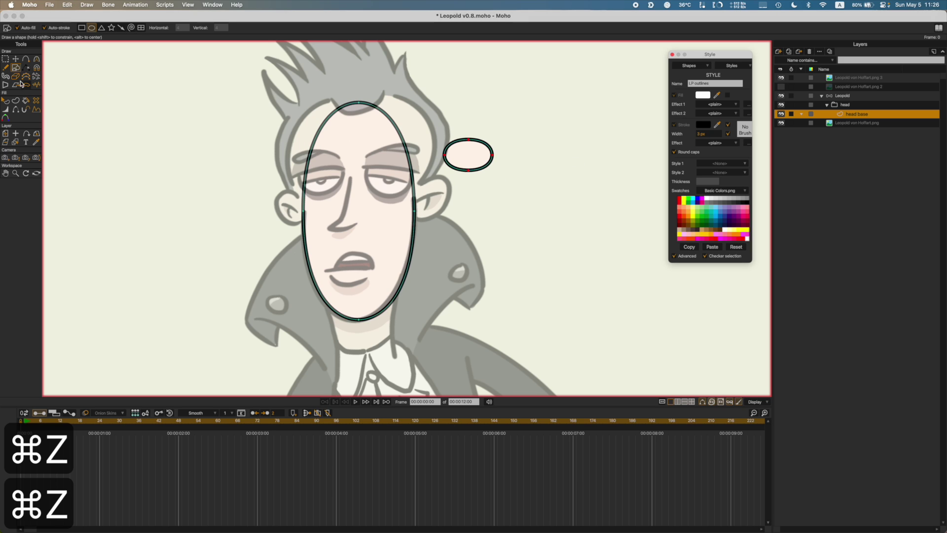
Step: Shift and narrow the face oval slightly and adjust its side points to follow the reference face
key(t)
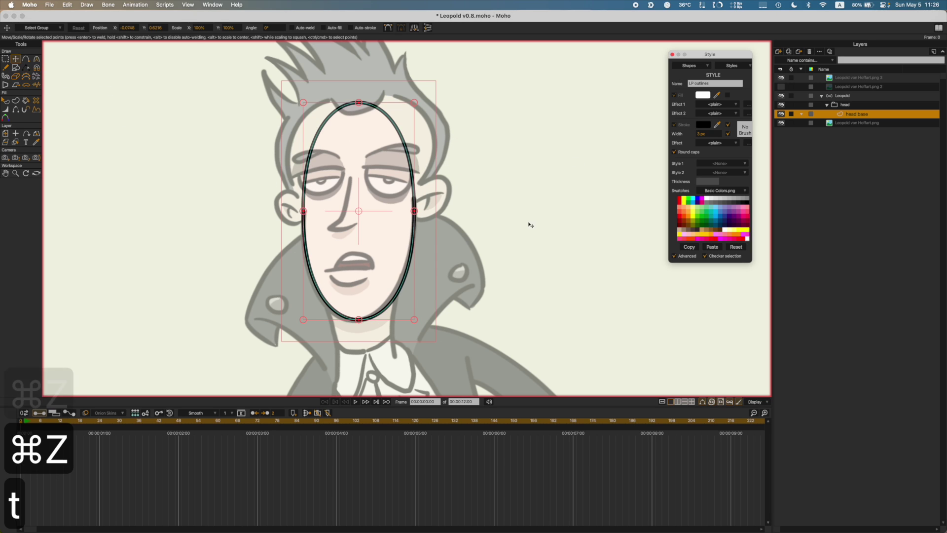
drag(371, 223, 365, 224)
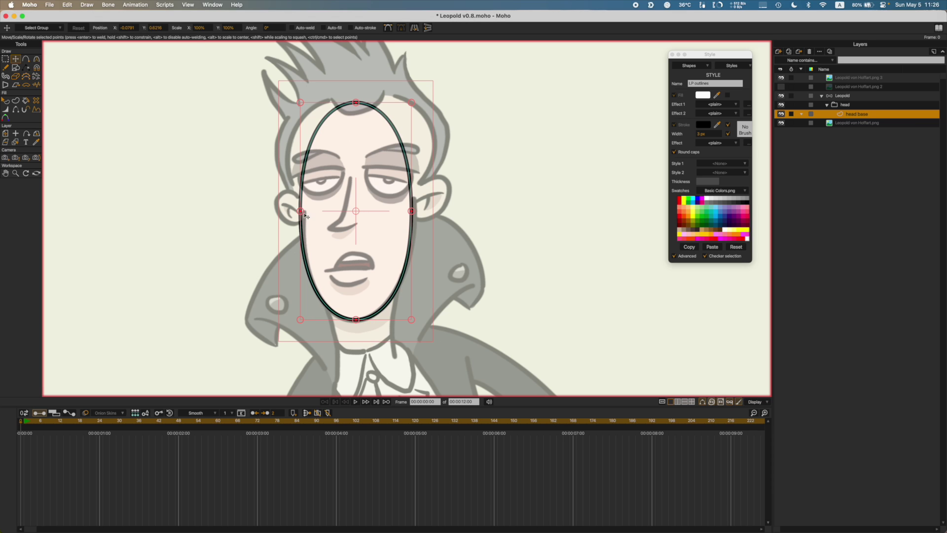
click(304, 212)
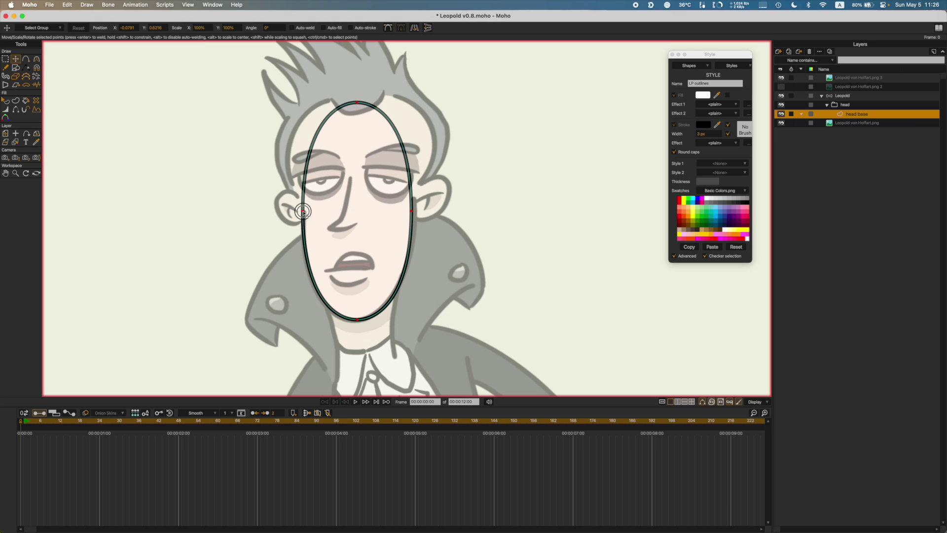
drag(304, 212, 304, 213)
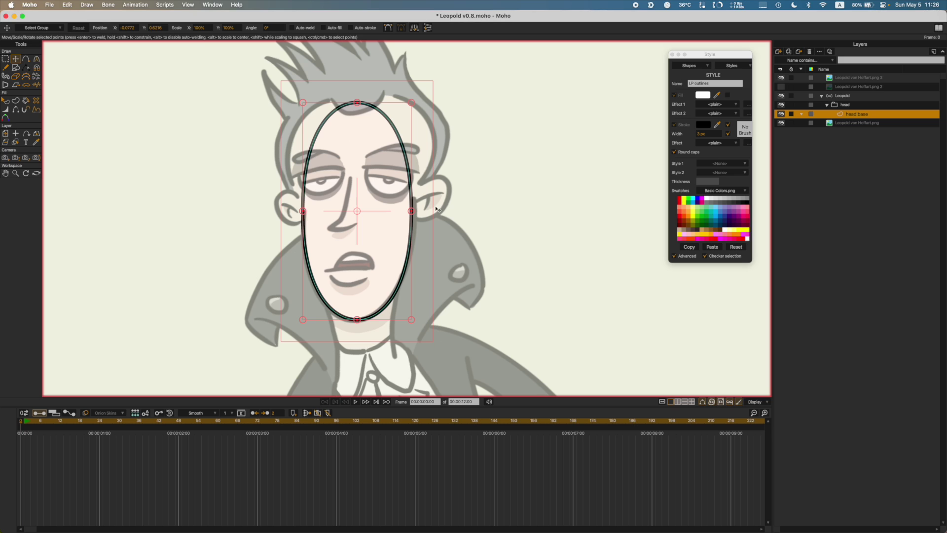
key(t)
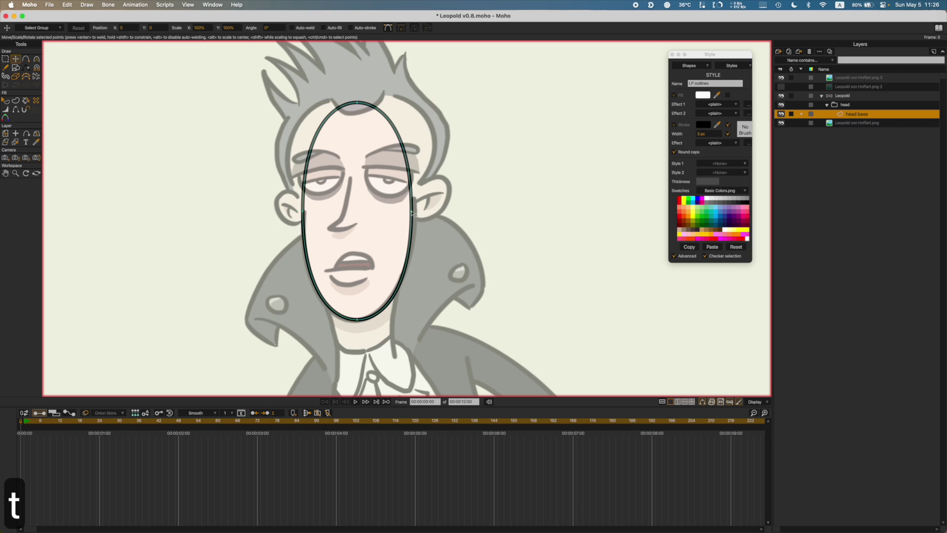
drag(412, 214, 414, 200)
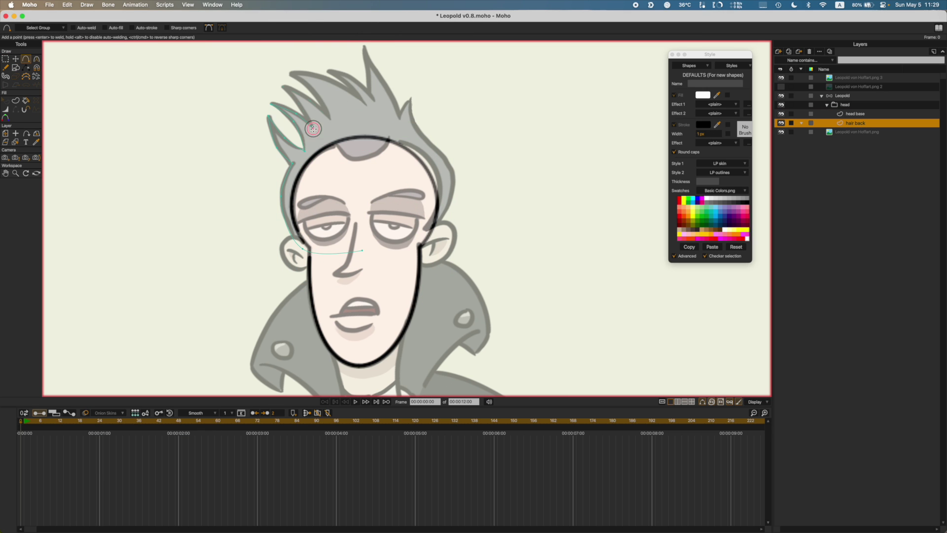
Step: Trace the hair back and hair front layers with the LP hair and LP outlines styles, and show the grid
key(t)
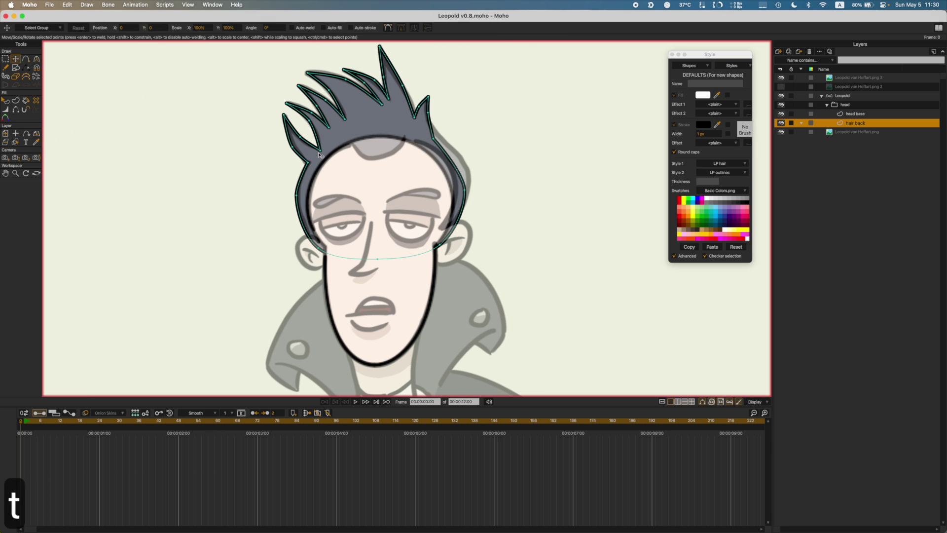
key(super+g)
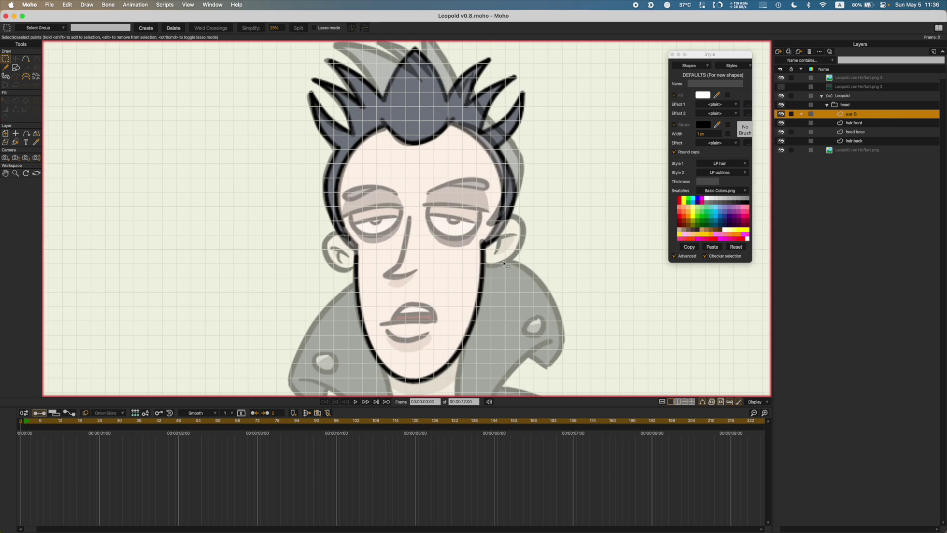
key(super+p)
Step: Build the eye F group from eyelid top, pupil, eye base and eye shadow layers, and duplicate it as eye B
key(t)
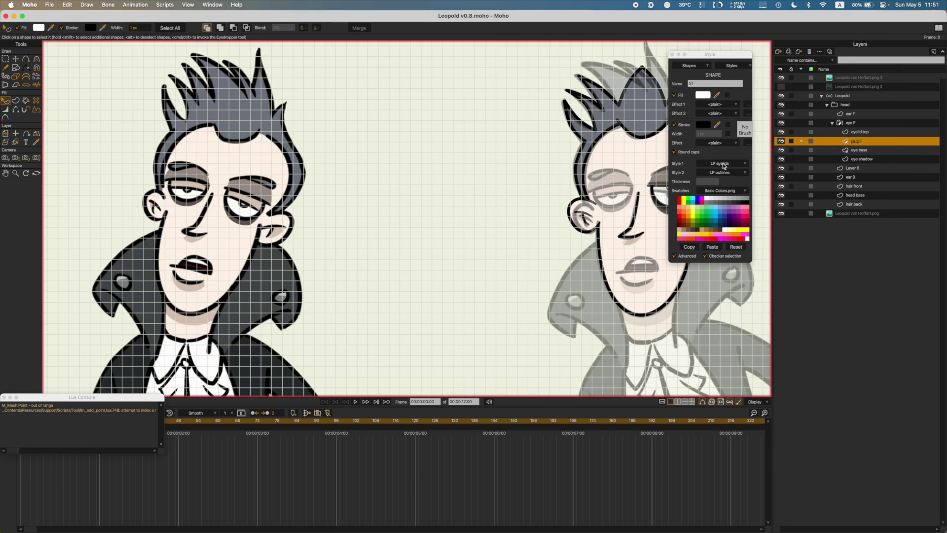
key(super+s)
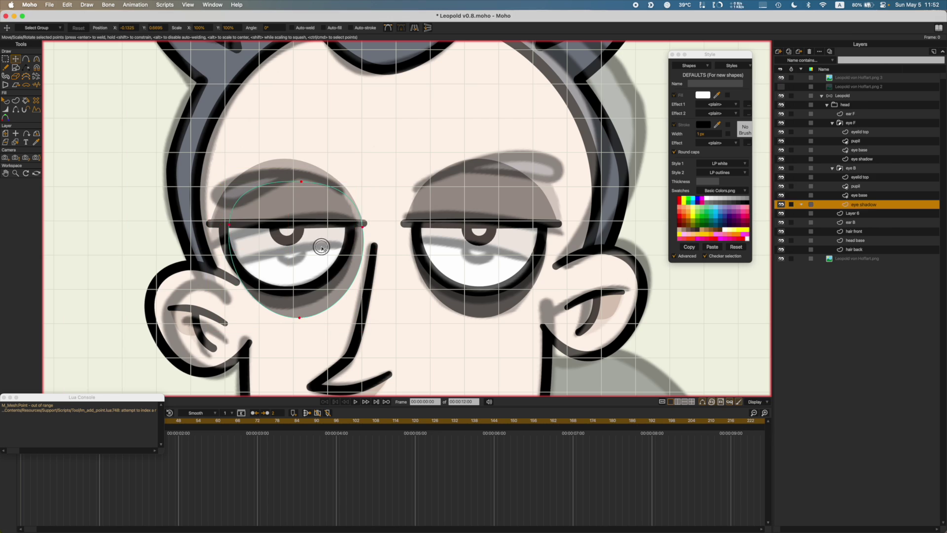
key(super+s)
key(super+z)
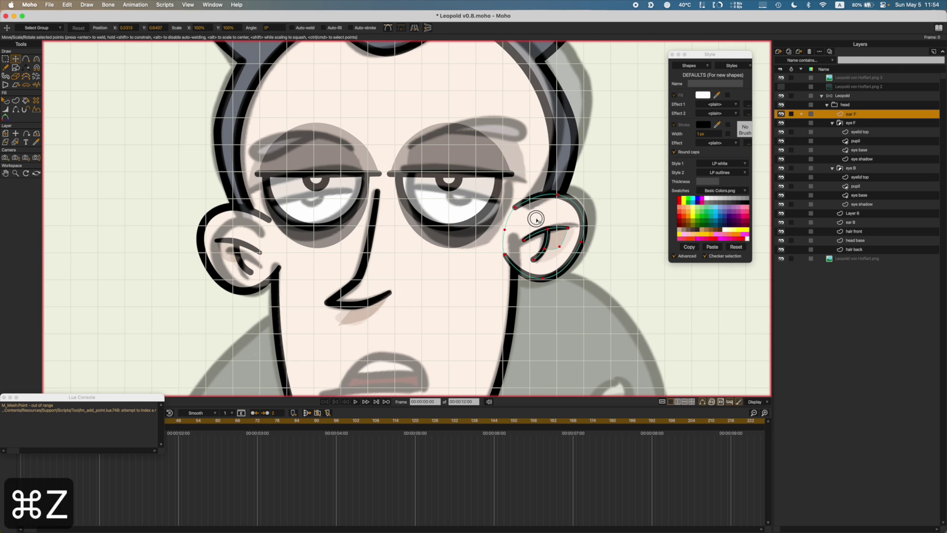
Step: Curve the upper eyelids of both eyes and split them into eye cover and eyelid upper layers, saving the rig
key(super+s)
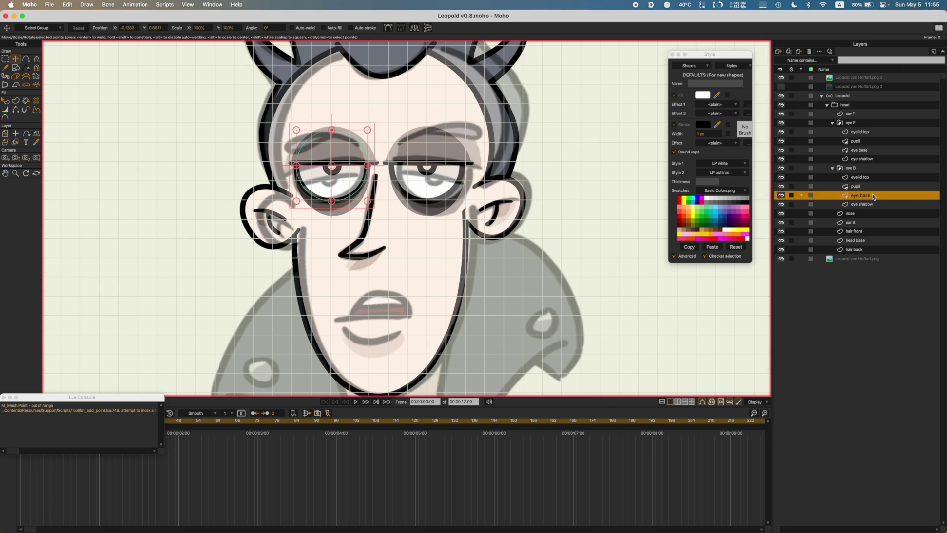
key(super+s)
key(super+a)
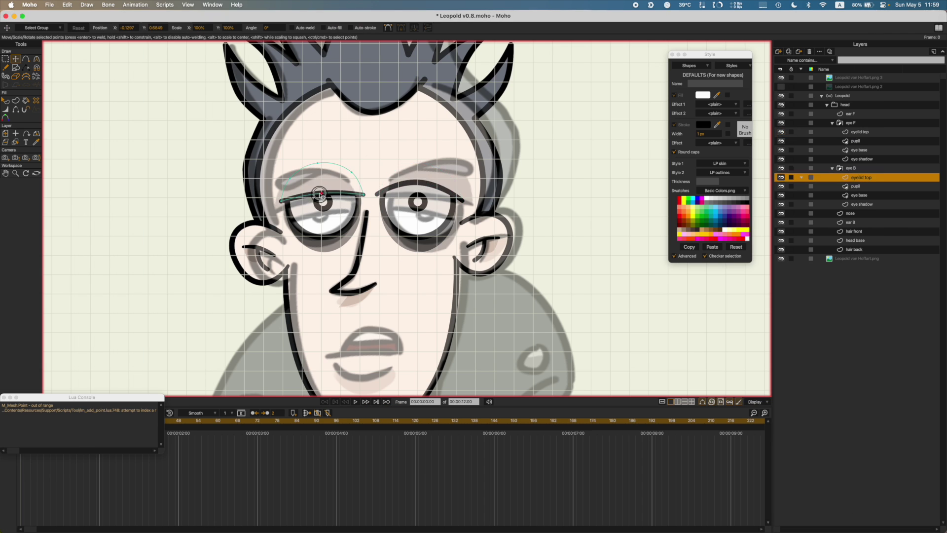
key(super+s)
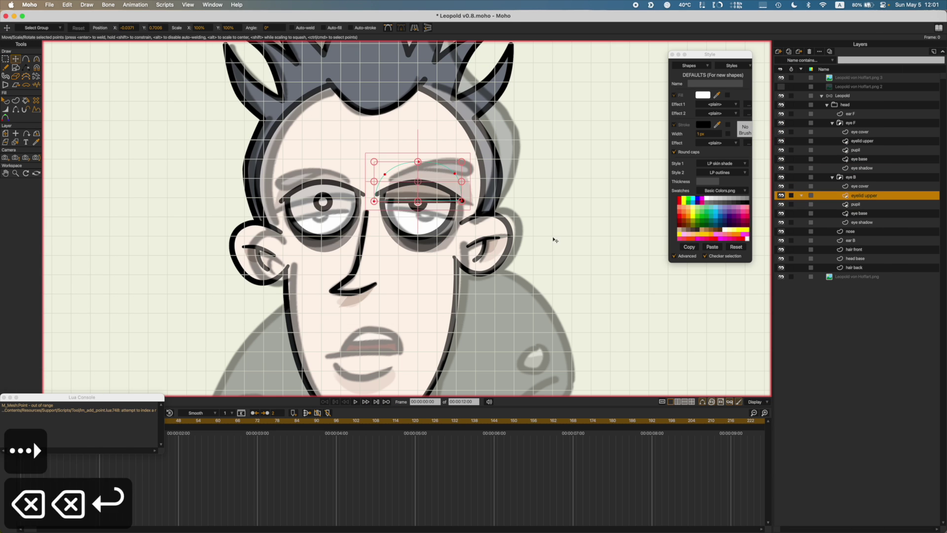
Step: Create the eyebrow B layer, trace the eyebrow with LP hair and LP outlines, and copy it for eyebrow F
text(eyebrow B)
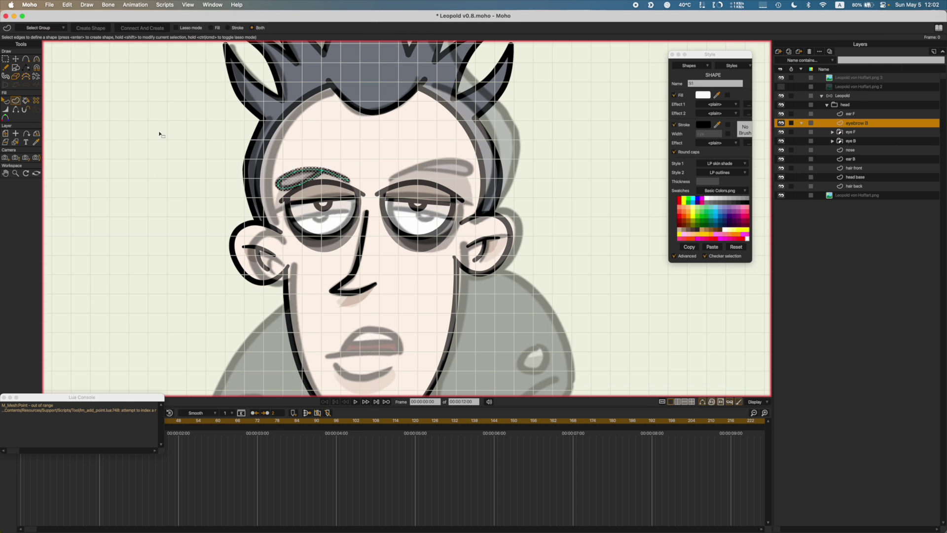
key(super+z)
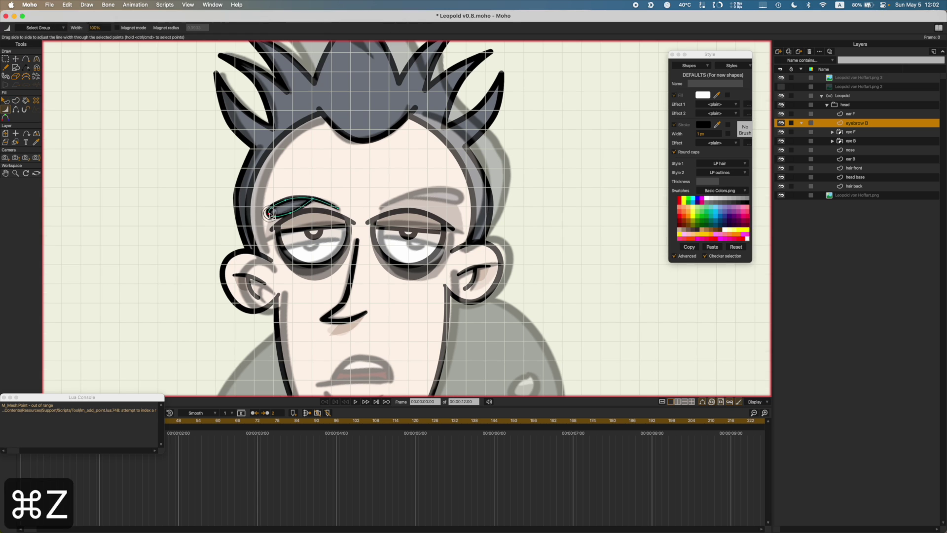
key(super+c)
Step: Refine the eye base, pupil and eye shadow shapes in the eye B and eye F groups
key(t)
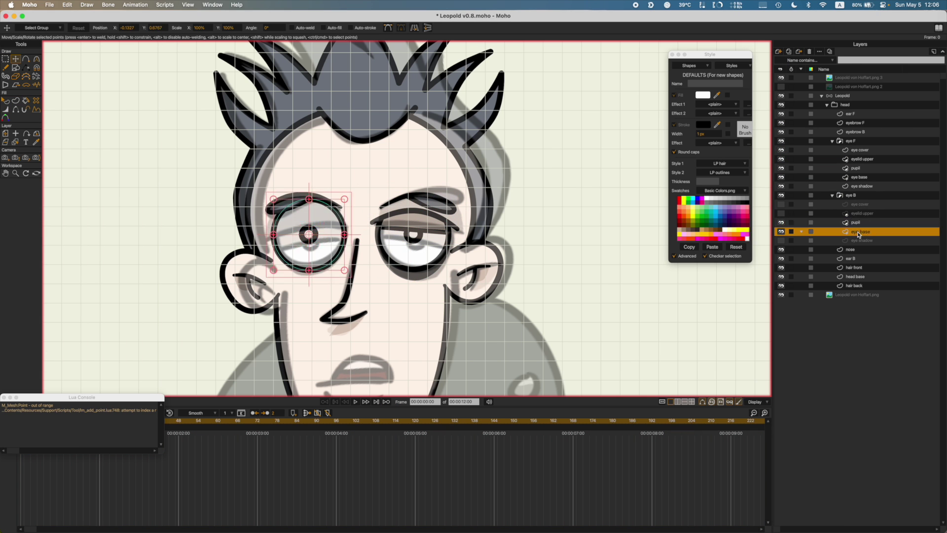
key(super+s)
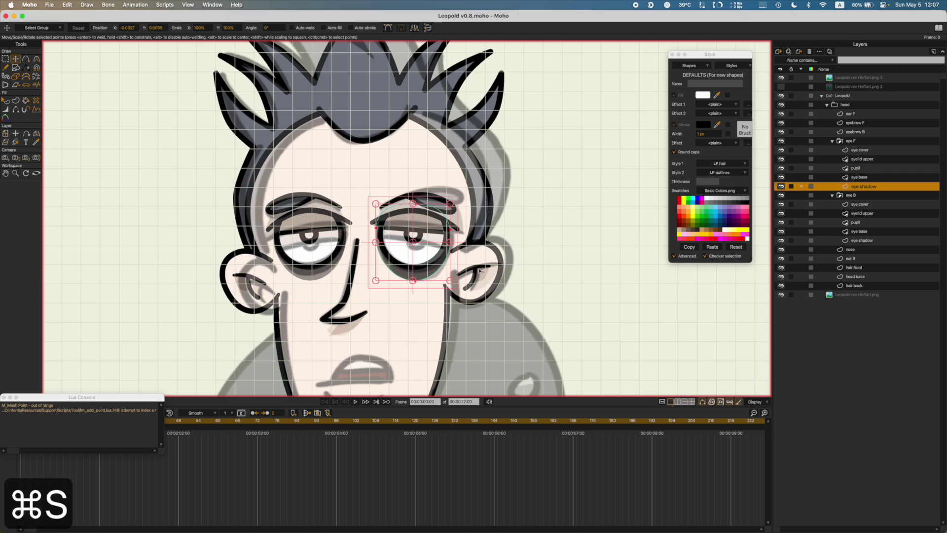
key(t)
key(super+a)
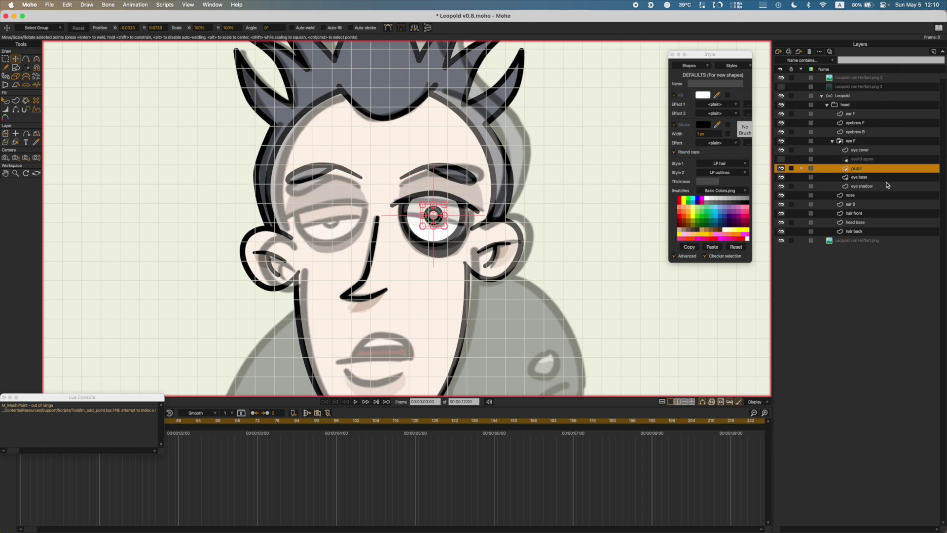
key(super+a)
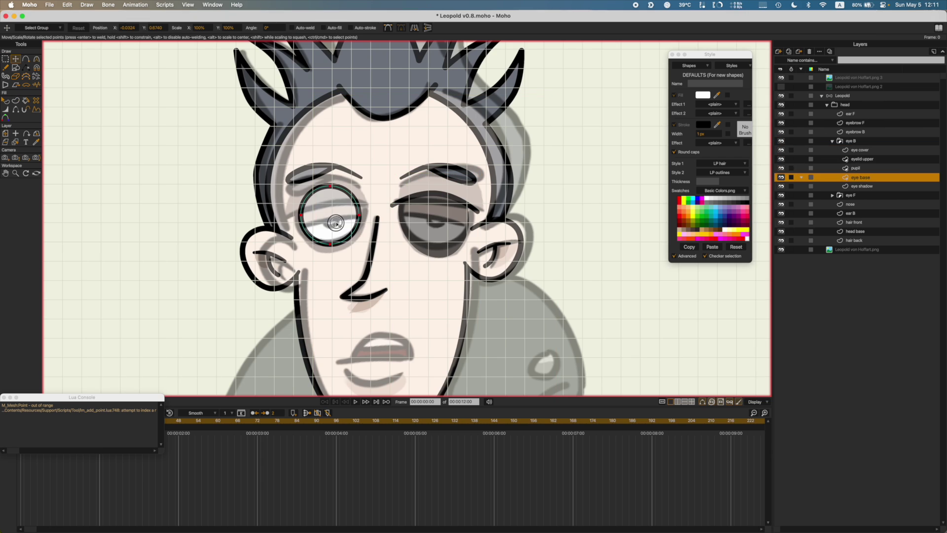
key(super+z)
key(c)
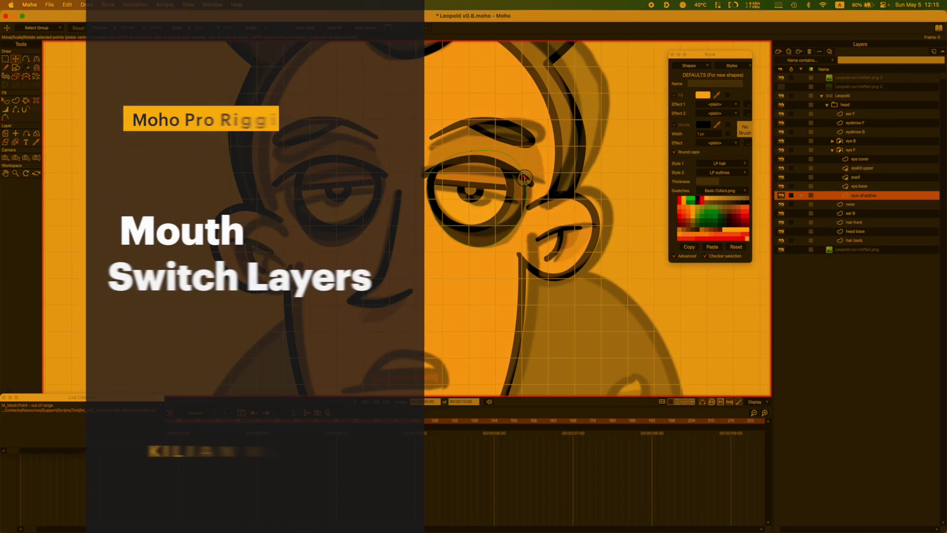
Step: Close the Lua Console, save the rig and collapse the eye and head layer groups
key(super+w)
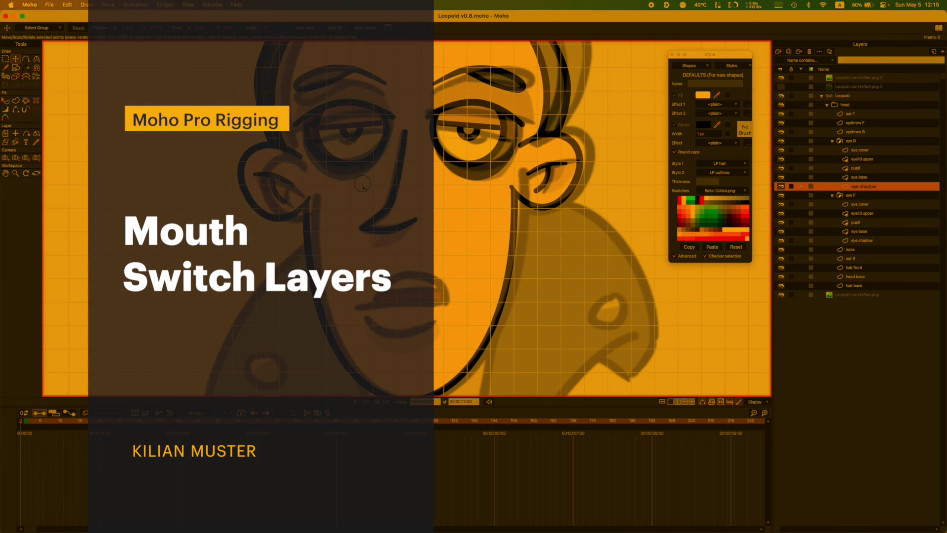
key(super+s)
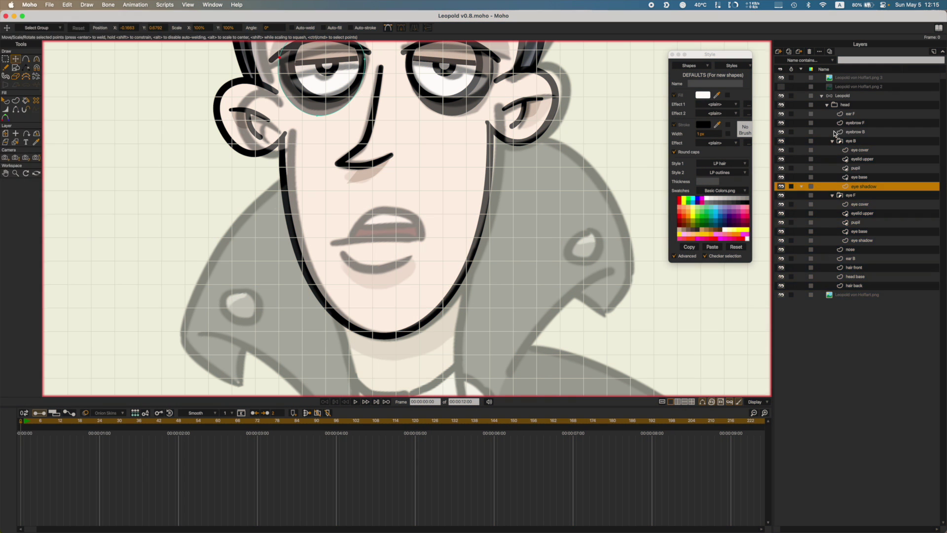
alt+click(832, 141)
click(827, 104)
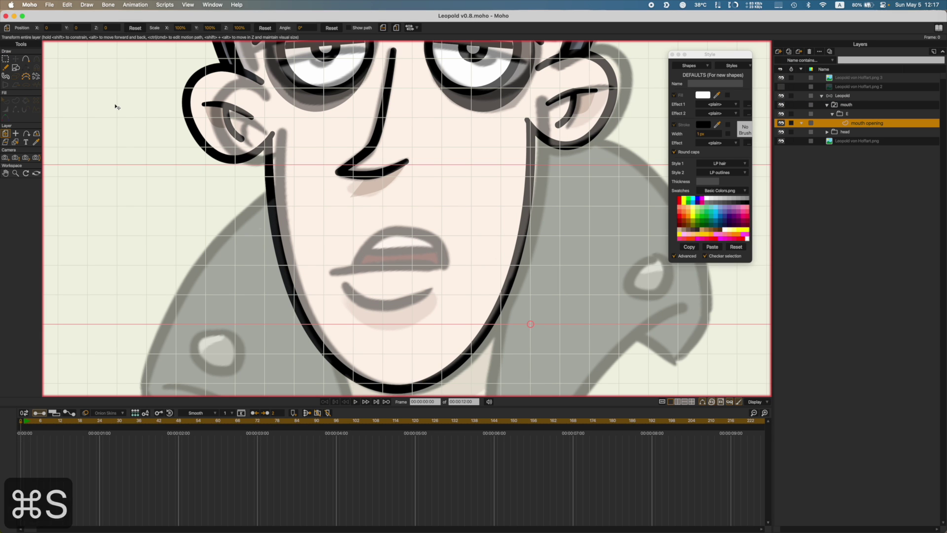
Step: Open Frank 1.8.moho and Humbug v1.2.moho together from the Moho Rigs folder
key(super+o)
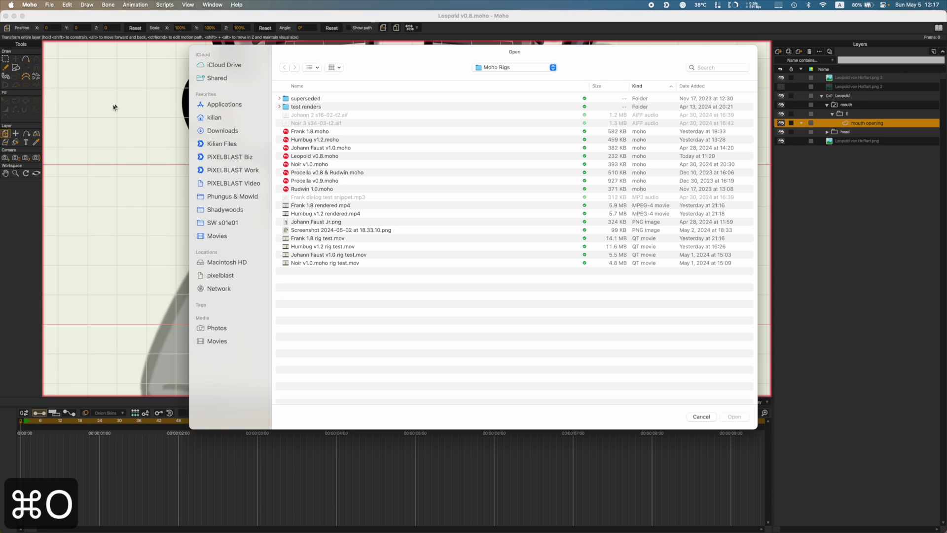
click(313, 132)
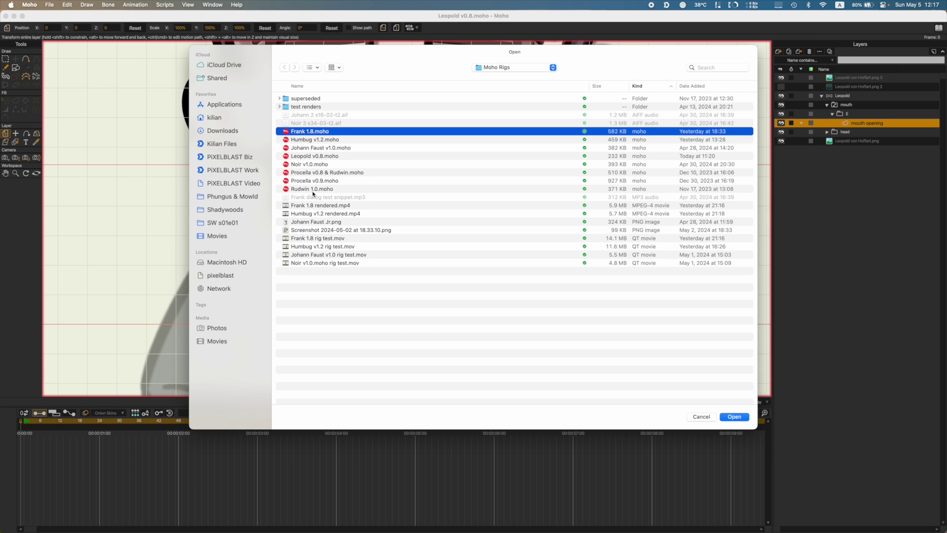
shift+click(302, 141)
click(734, 416)
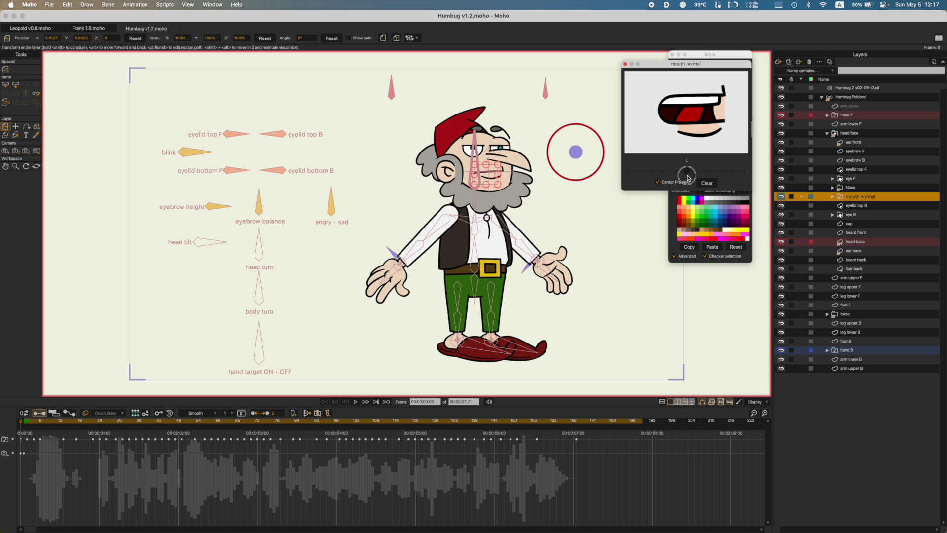
Step: Preview the mouth shapes of Humbug's mouth normal switch layer, starting from L, and close the file without saving
click(687, 175)
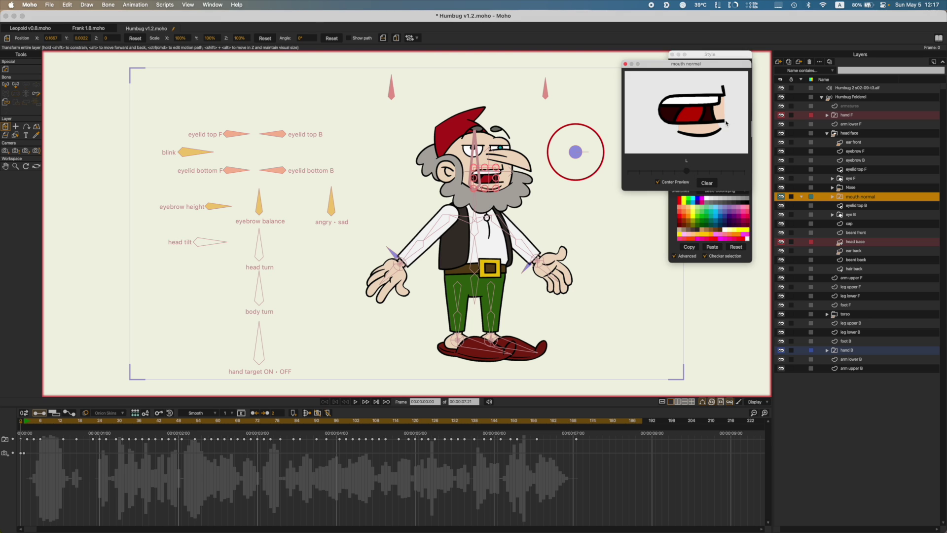
mouse_move(687, 170)
mouse_down()
mouse_move(731, 172)
mouse_move(702, 171)
mouse_up()
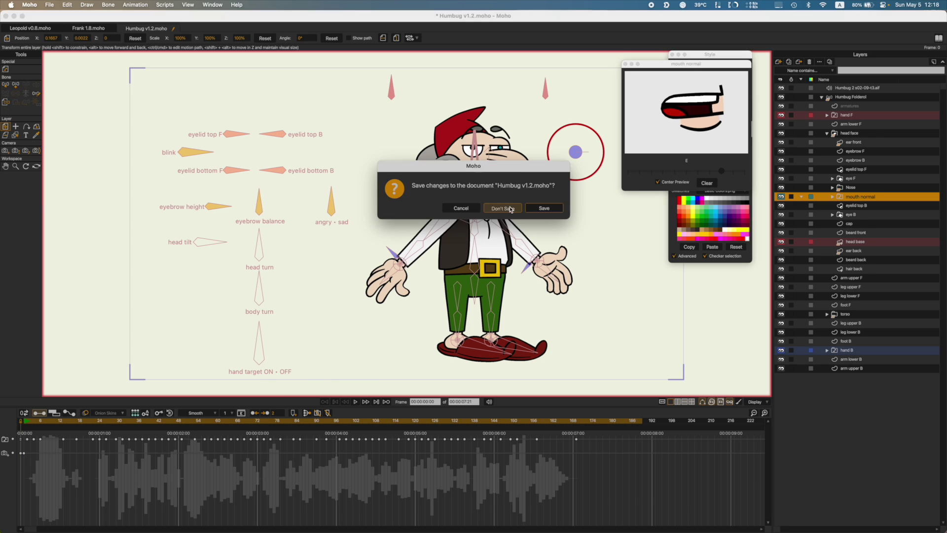
click(511, 208)
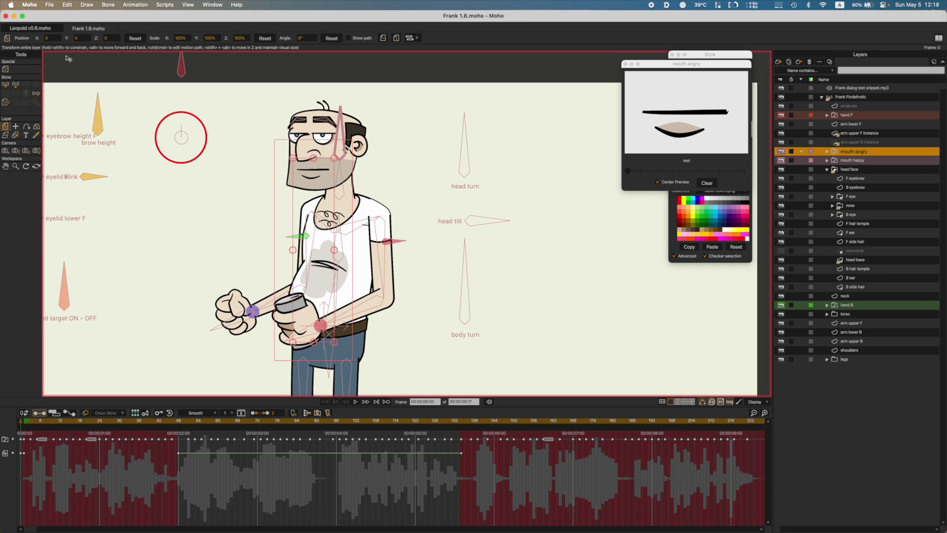
Step: Move Frank's mouth angry switch preview window clear of the Style window, nearer the character
click(188, 4)
click(459, 38)
drag(674, 70, 581, 139)
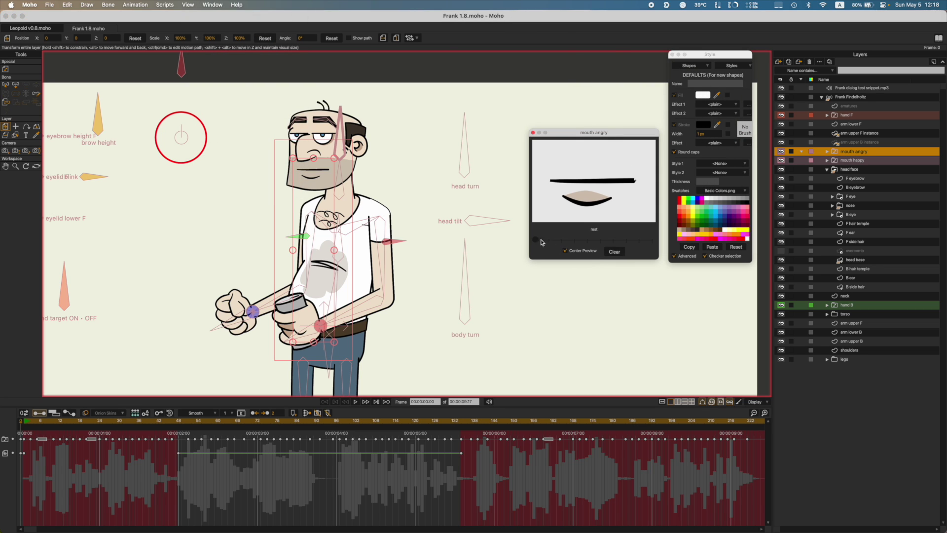
Step: Preview the mouth shapes of Frank's mouth angry switch layer and select the mouth happy layer
drag(540, 240, 633, 241)
click(860, 161)
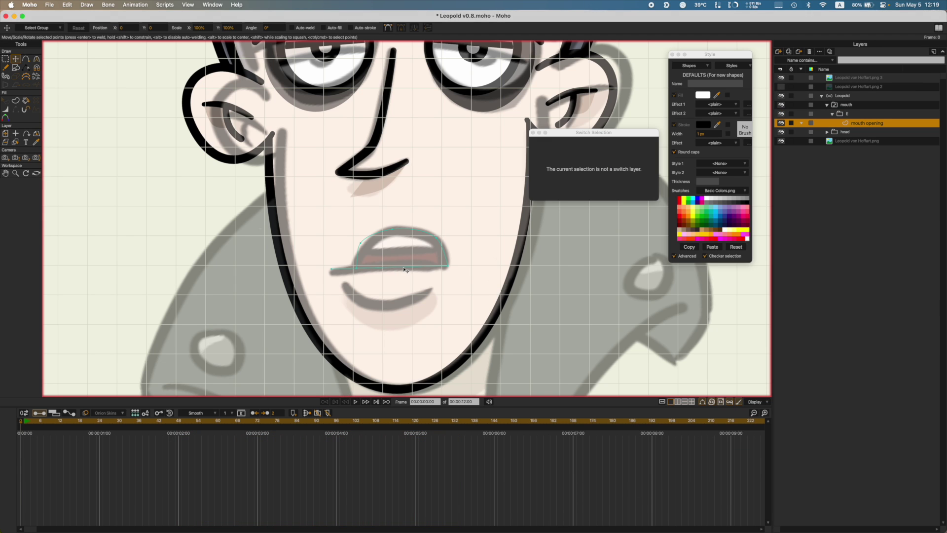
Step: Add three points along the lower edge of Leopold's mouth opening and select a point near its corner for moving
key(a)
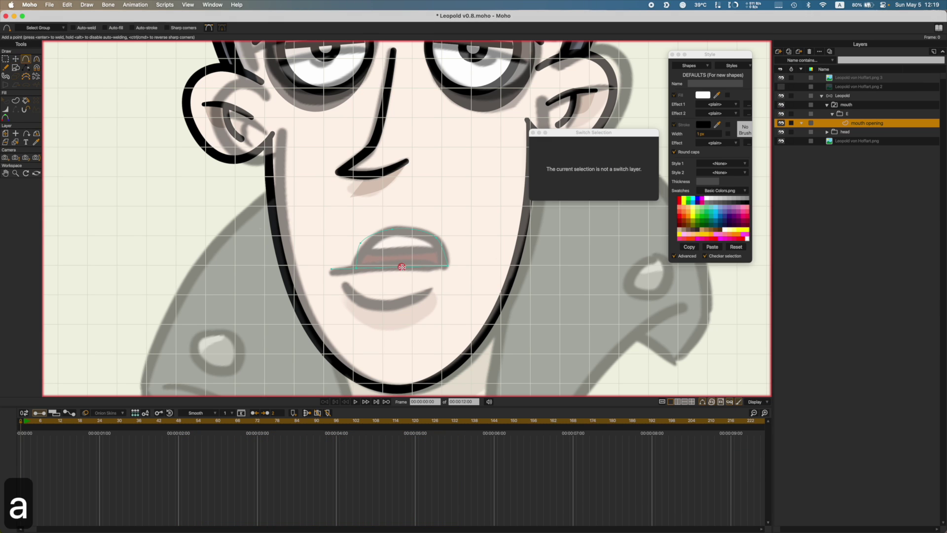
mouse_move(400, 268)
mouse_down()
mouse_move(398, 287)
mouse_move(397, 267)
mouse_up()
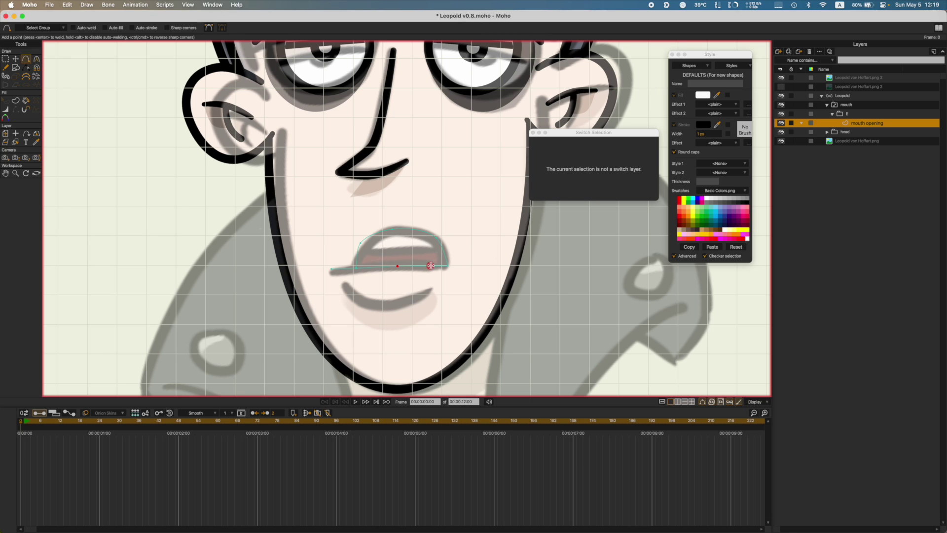
click(430, 266)
click(372, 266)
key(t)
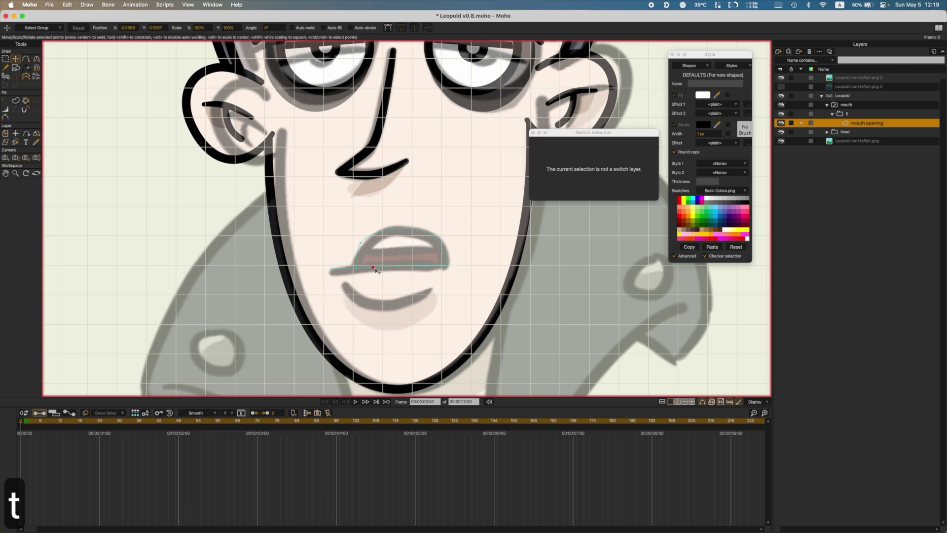
click(357, 267)
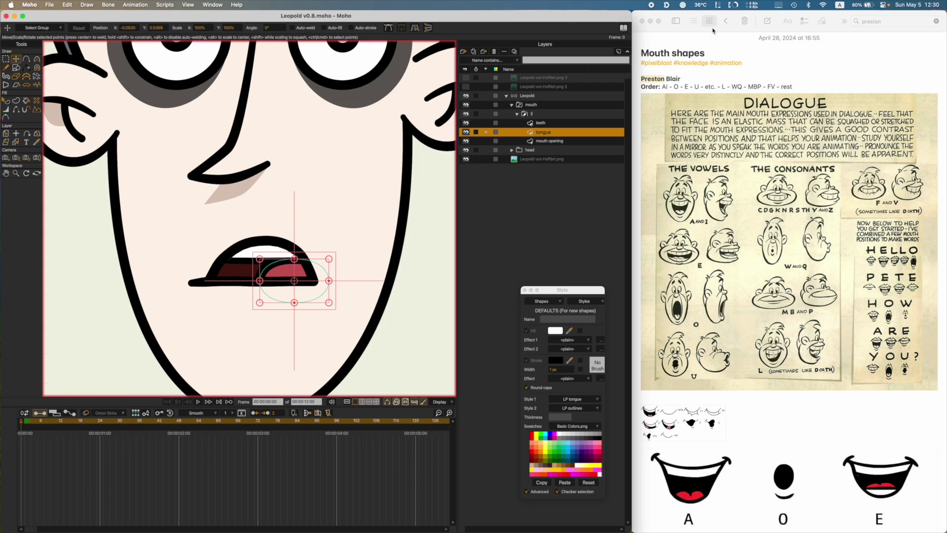
Step: Nudge the outer end point of the lower lip curve, save the rig and render the frame to check it
click(855, 34)
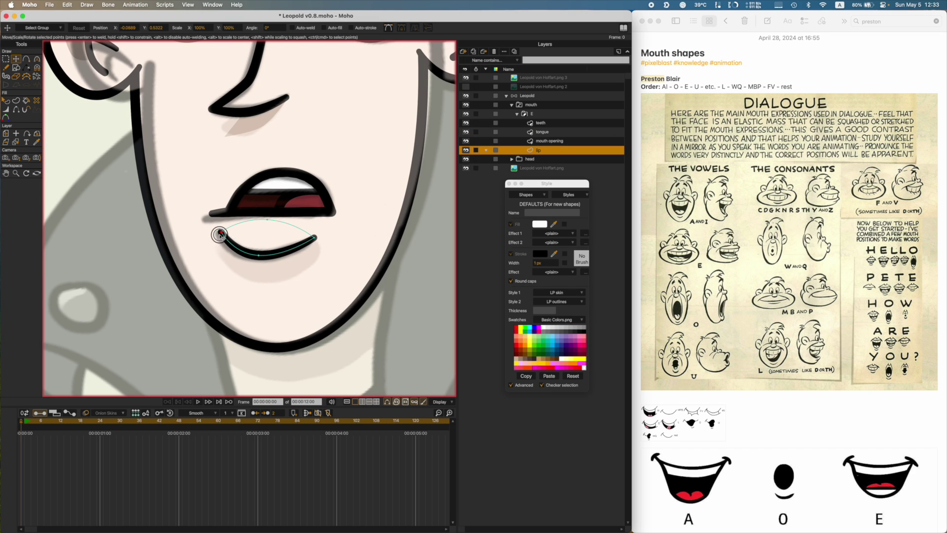
drag(218, 231, 221, 230)
key(super+s)
key(super+r)
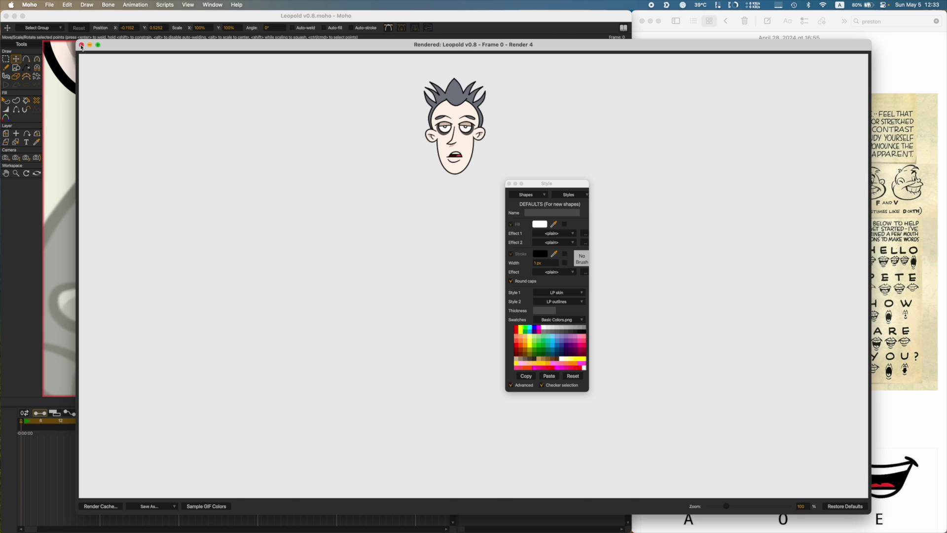
key(super+w)
scroll(337, 219, down, 3)
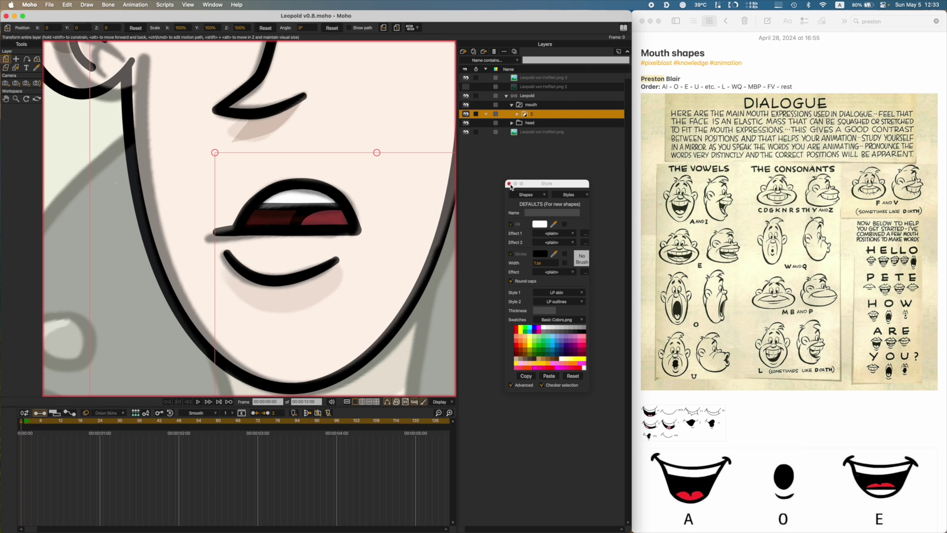
Step: Close the Style window and enable Interpolate sub-layers in the switch settings of the mouth layer
click(509, 184)
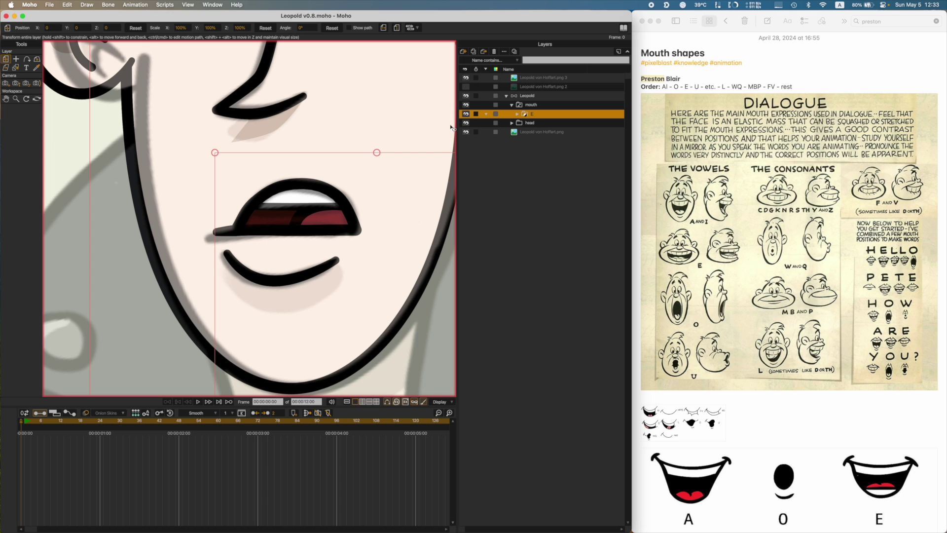
double_click(541, 109)
click(365, 66)
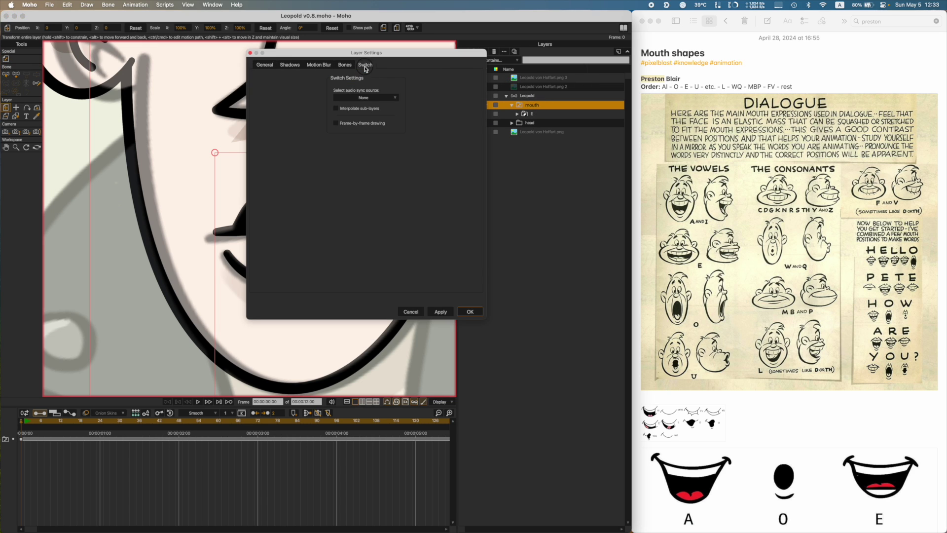
click(349, 109)
click(470, 312)
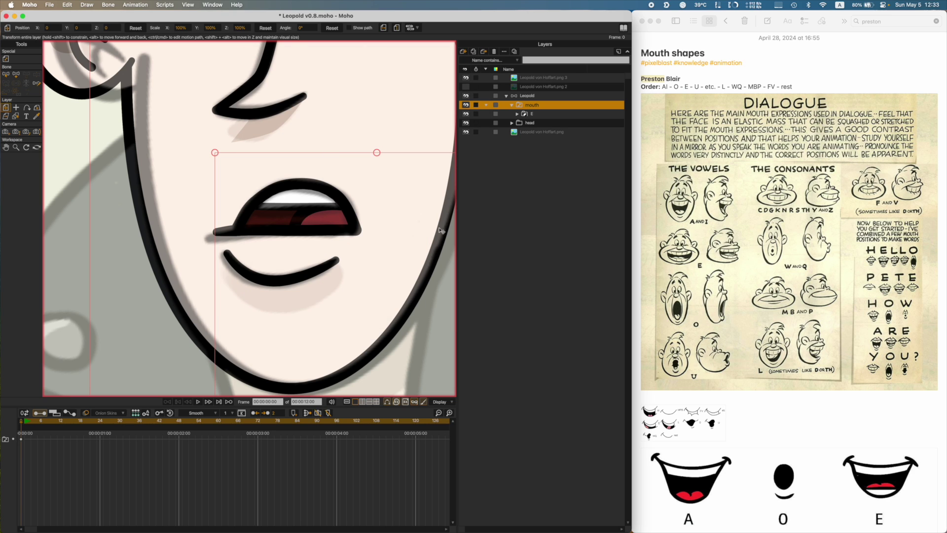
Step: Examine the tongue and mouth opening layers inside the E mouth group, then collapse the group
click(533, 114)
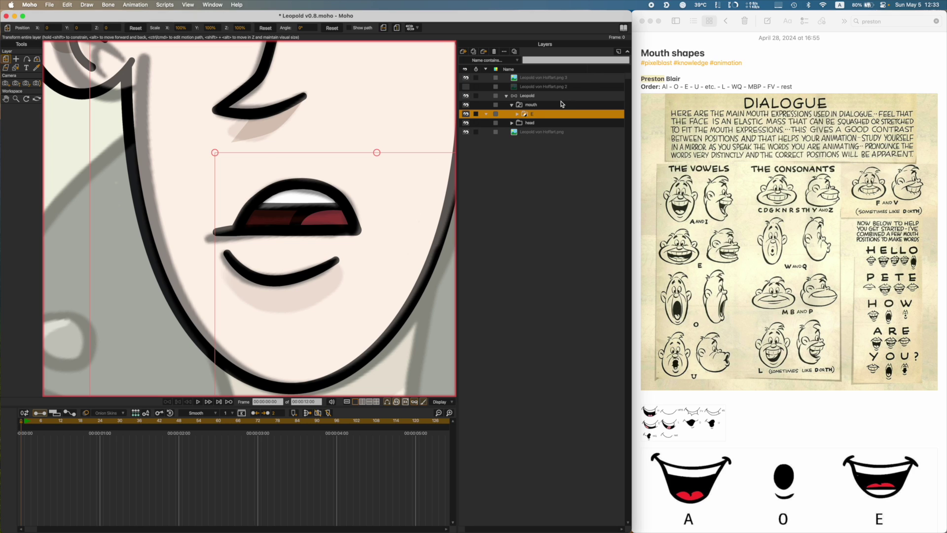
click(517, 115)
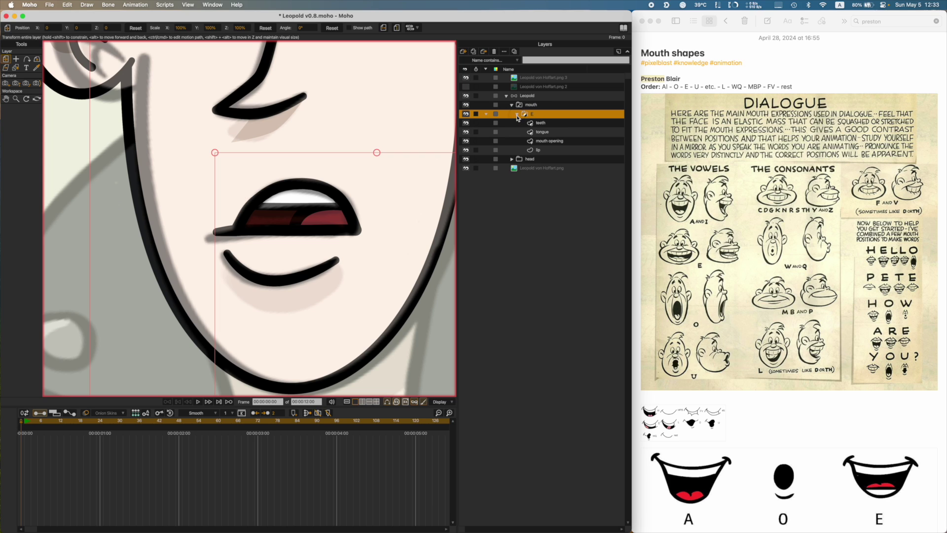
click(543, 133)
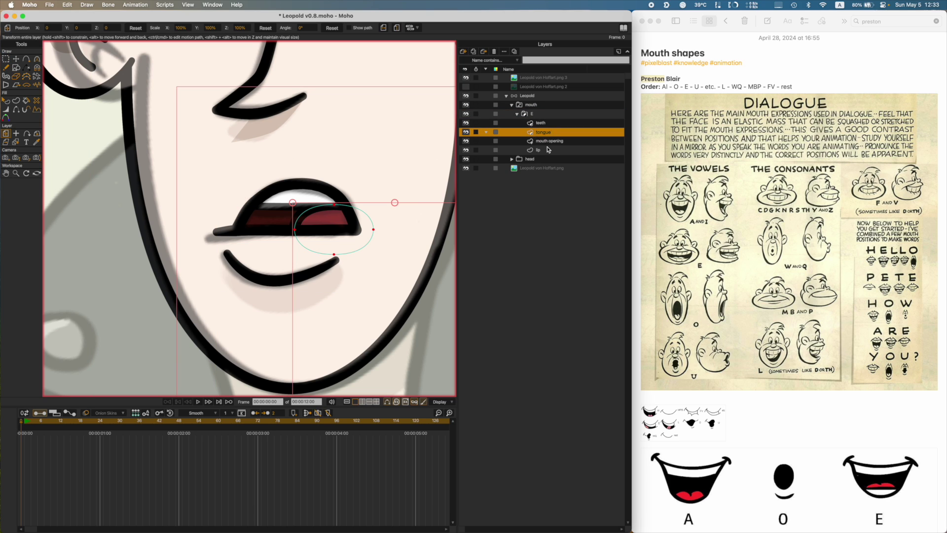
click(547, 142)
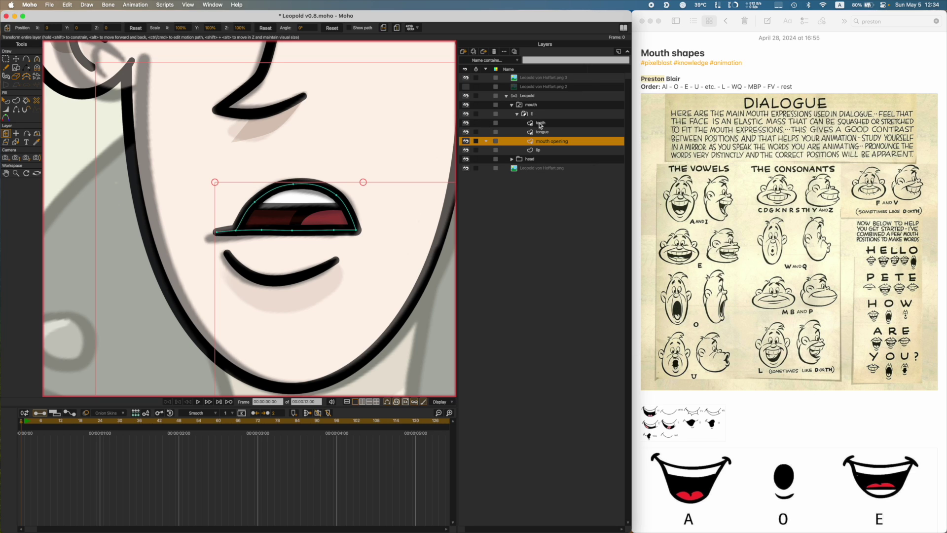
click(523, 114)
click(517, 113)
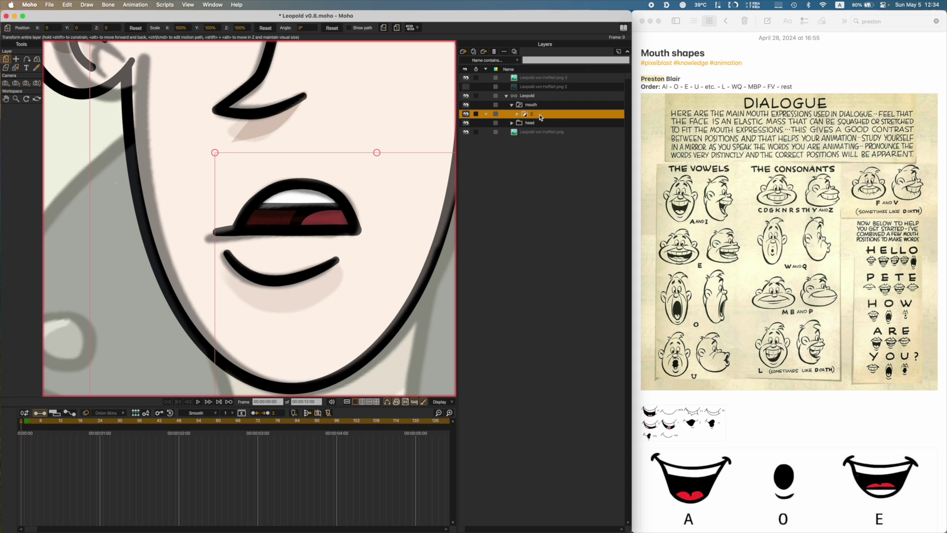
Step: Duplicate the E mouth group as AI, expand the copy and save the rig
click(474, 51)
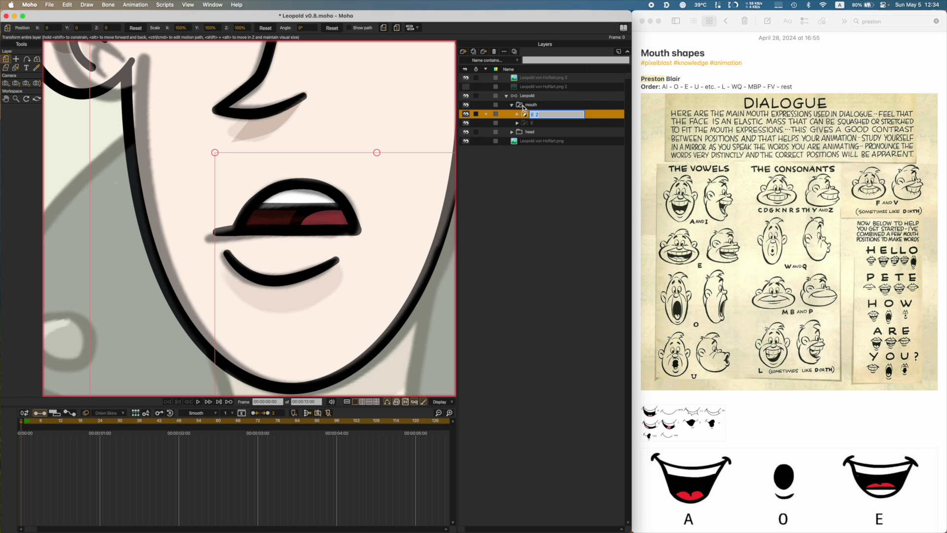
text(AI)
key(Return)
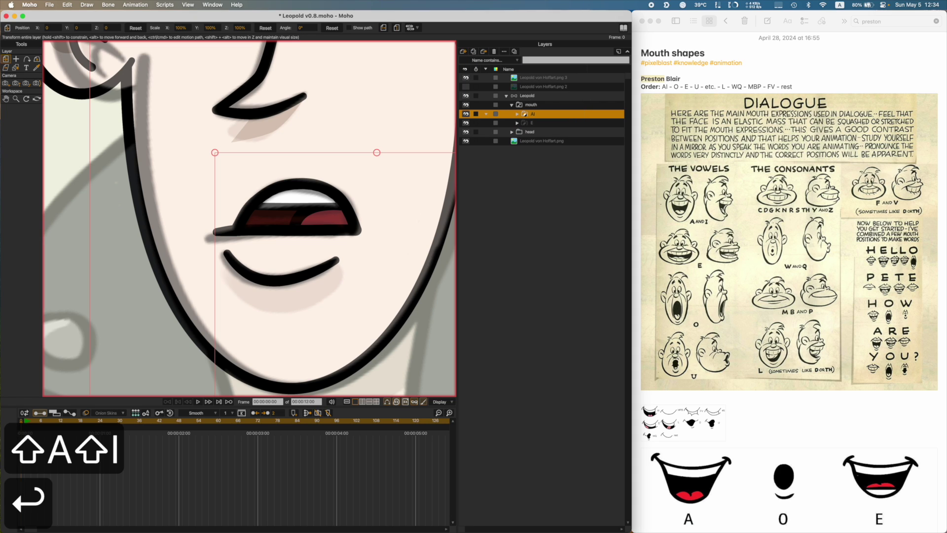
click(517, 114)
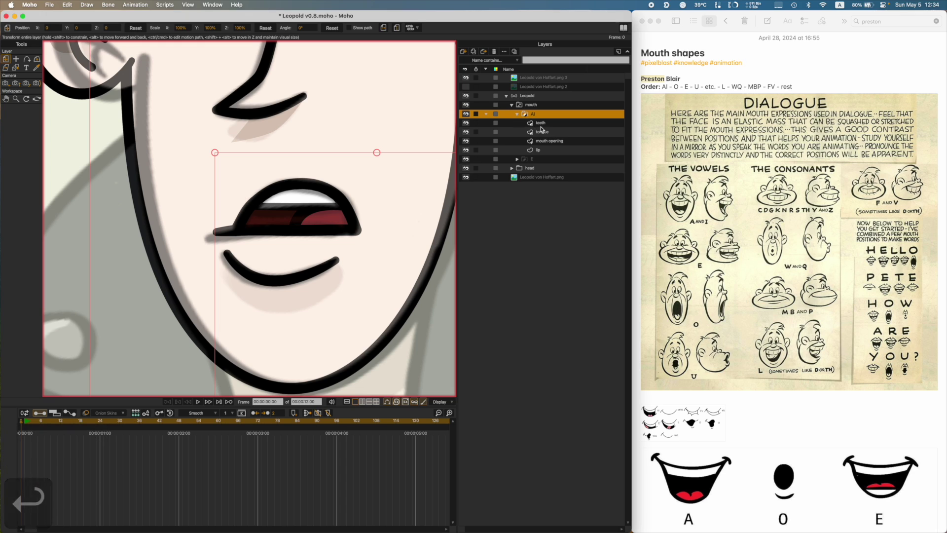
key(super+s)
Step: Move all lower edge points of the AI mouth opening downward to open the mouth wider
click(550, 142)
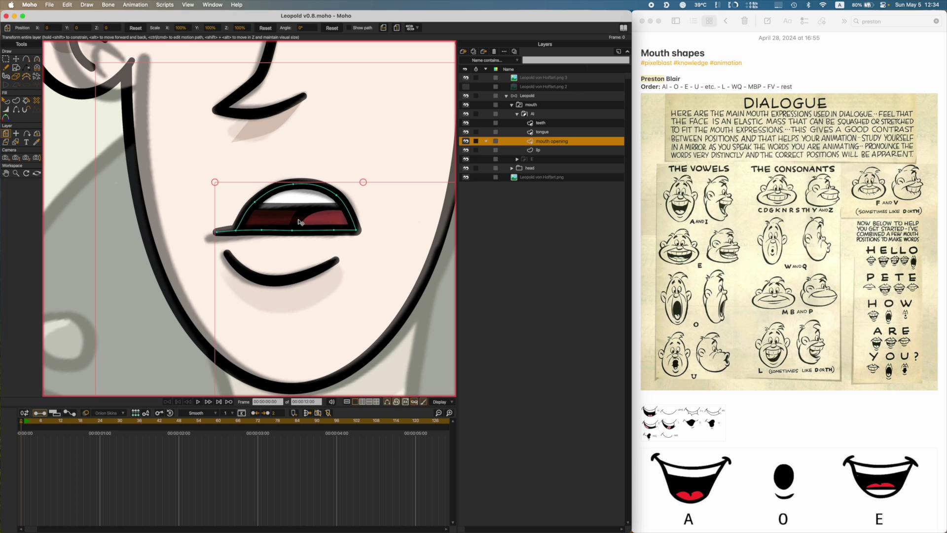
key(t)
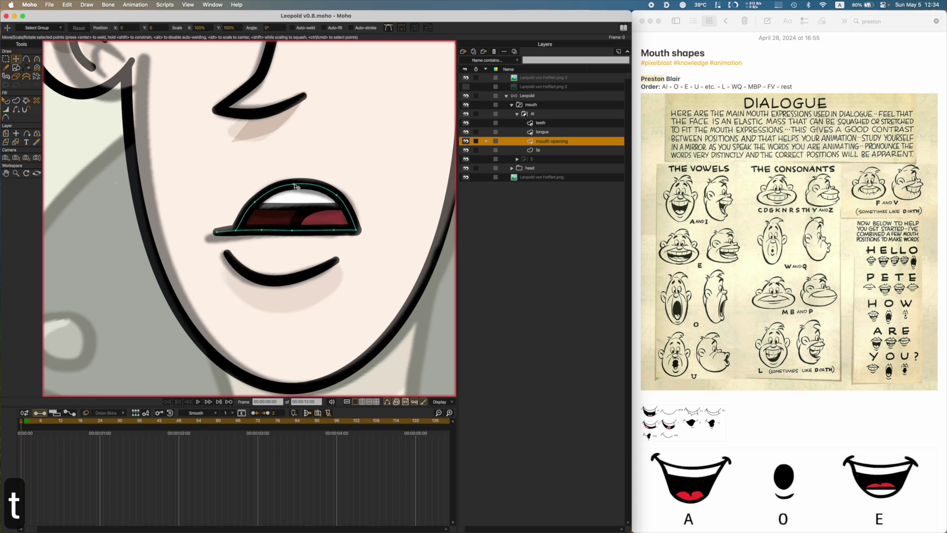
drag(292, 184, 296, 160)
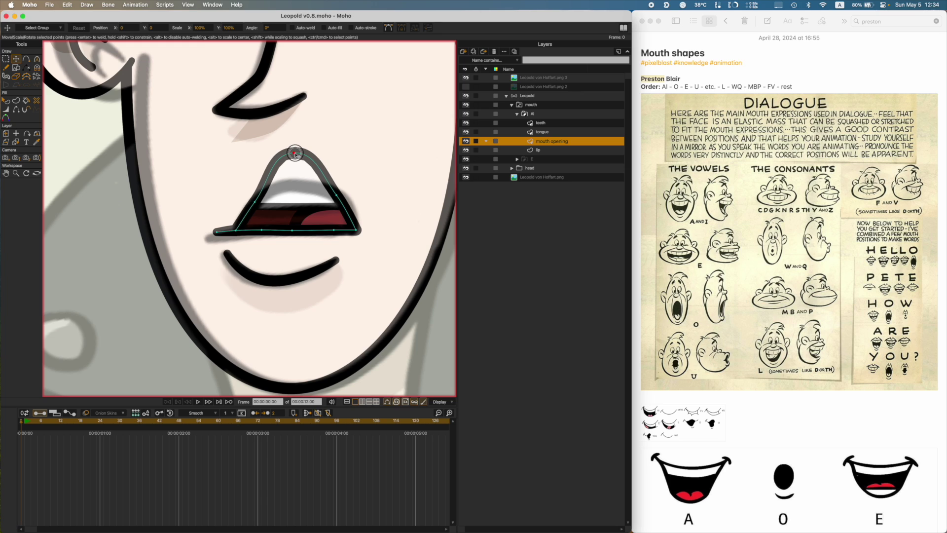
key(super+z)
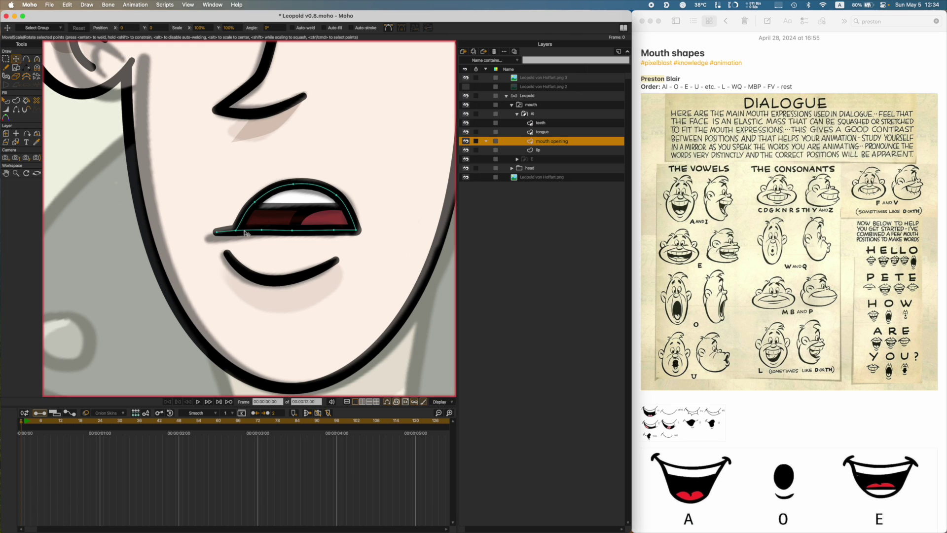
key(g)
drag(195, 222, 391, 245)
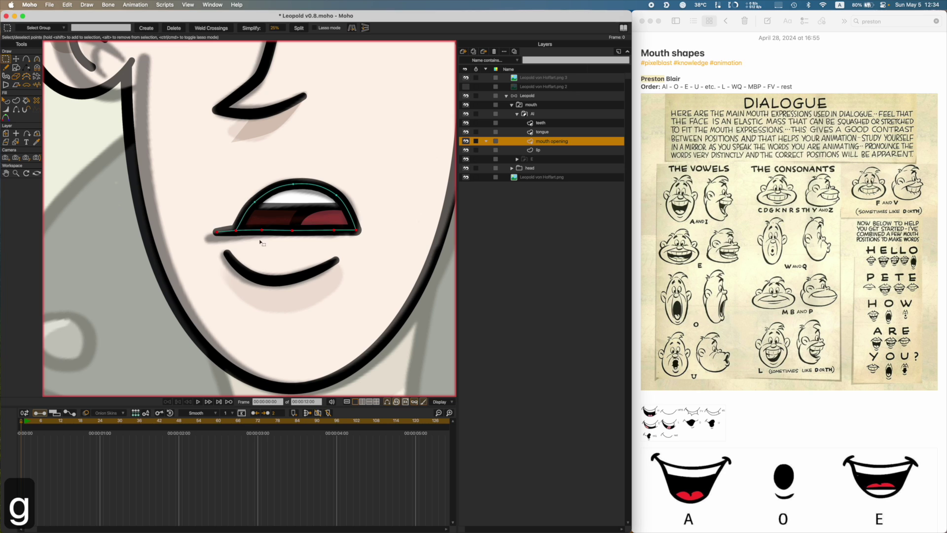
key(t)
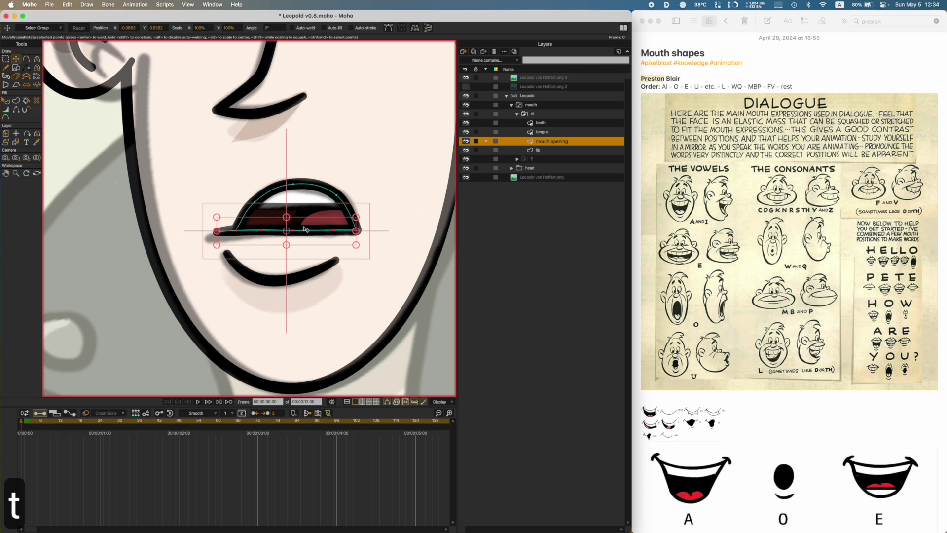
drag(302, 230, 299, 261)
Step: Adjust the curvature of the AI mouth opening's upper outline for a rounder shape and save the rig
key(c)
drag(255, 203, 297, 182)
key(t)
key(c)
key(t)
click(534, 114)
key(super+s)
Step: Lower the AI group's bottom teeth, lip and tongue to fit the wider mouth opening, and save the rig
click(541, 123)
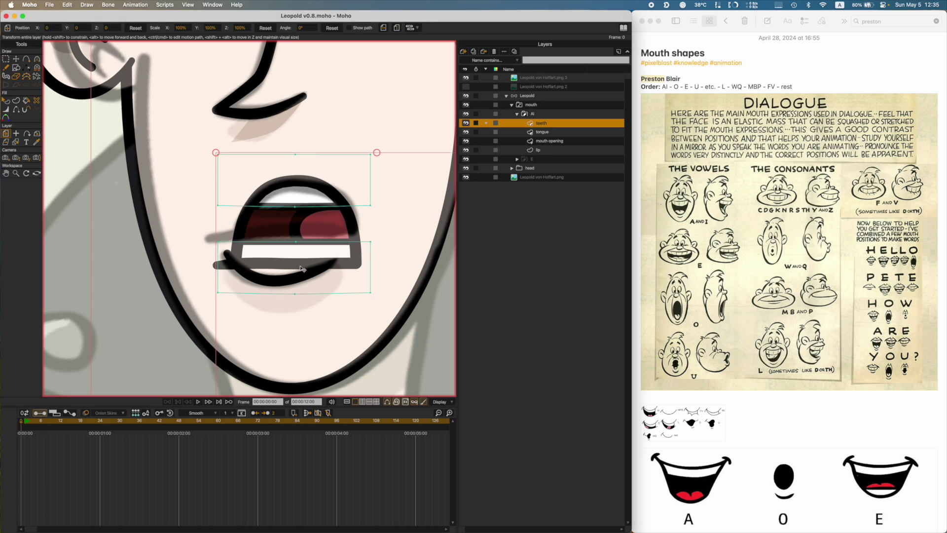
drag(321, 259, 296, 311)
click(538, 150)
click(543, 132)
key(super+s)
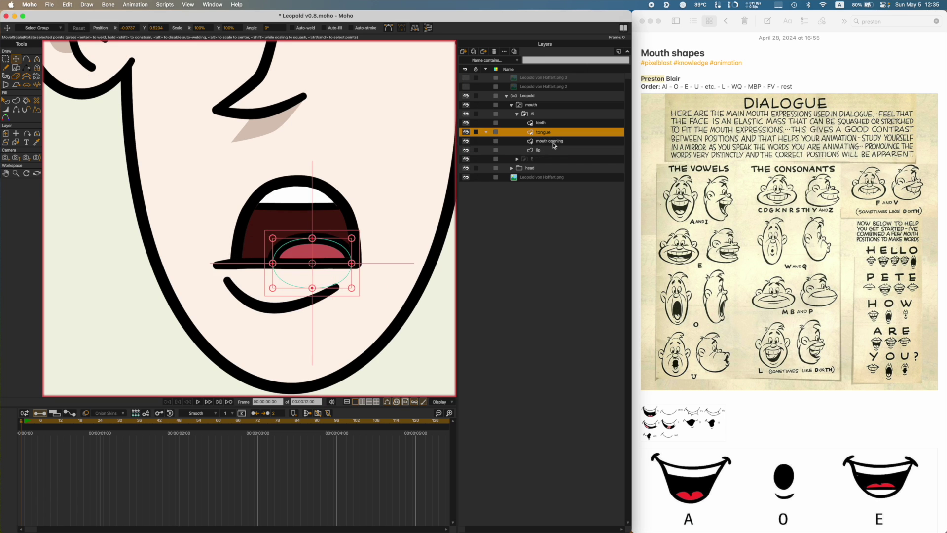
key(super+s)
Step: Select all points of the O group's mouth opening for transforming and show the grid
key(t)
key(super+a)
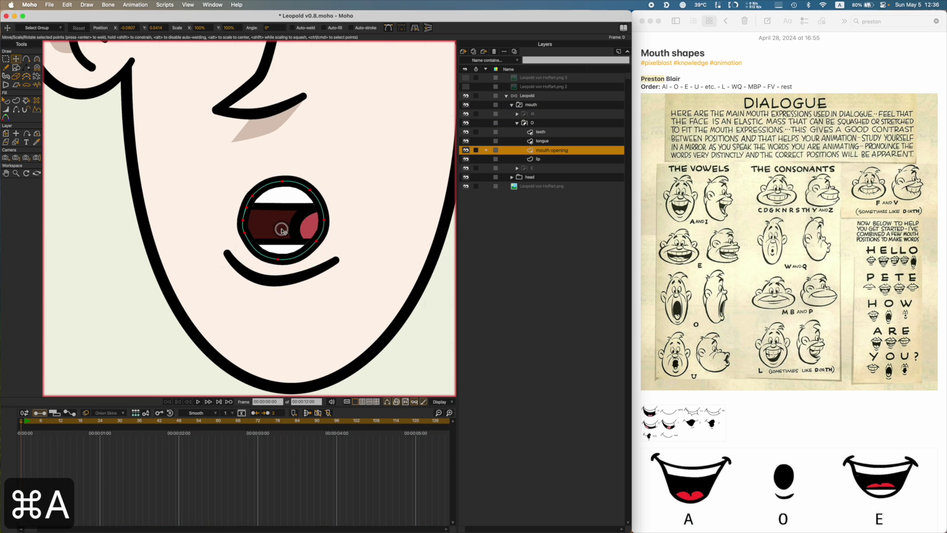
key(super+g)
ctrl+alt+click(318, 258)
Step: Name the next two new mouth groups in the switch layer U and etc
text(U)
key(Return)
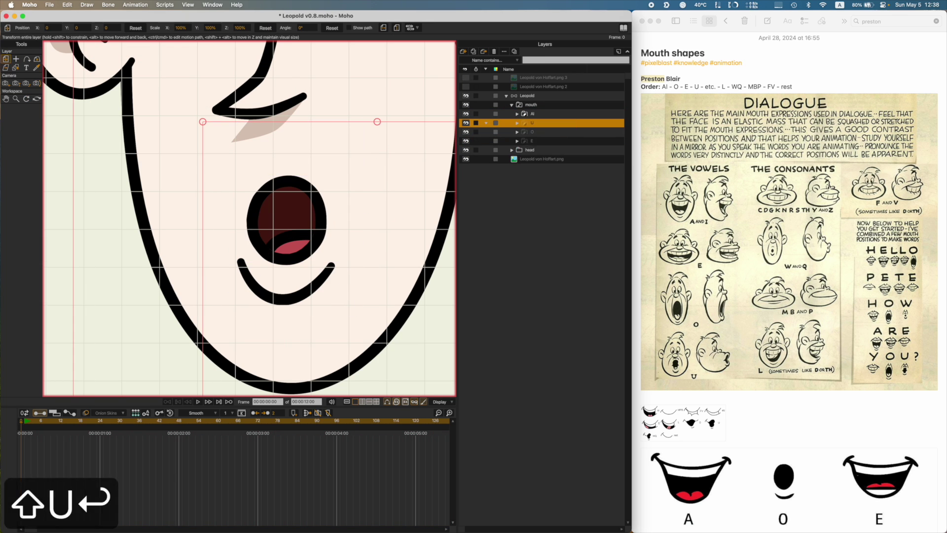
ctrl+alt+click(327, 218)
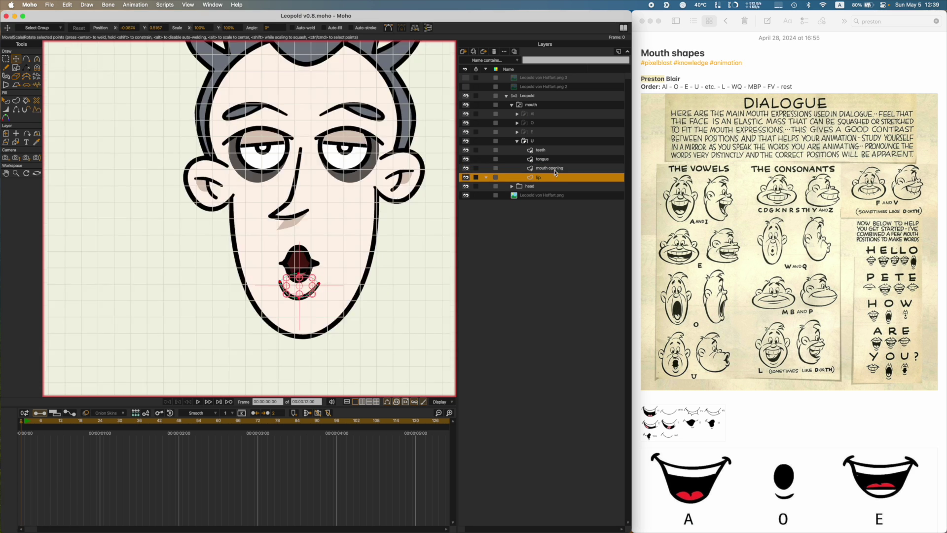
text(etc)
key(Return)
ctrl+alt+click(311, 279)
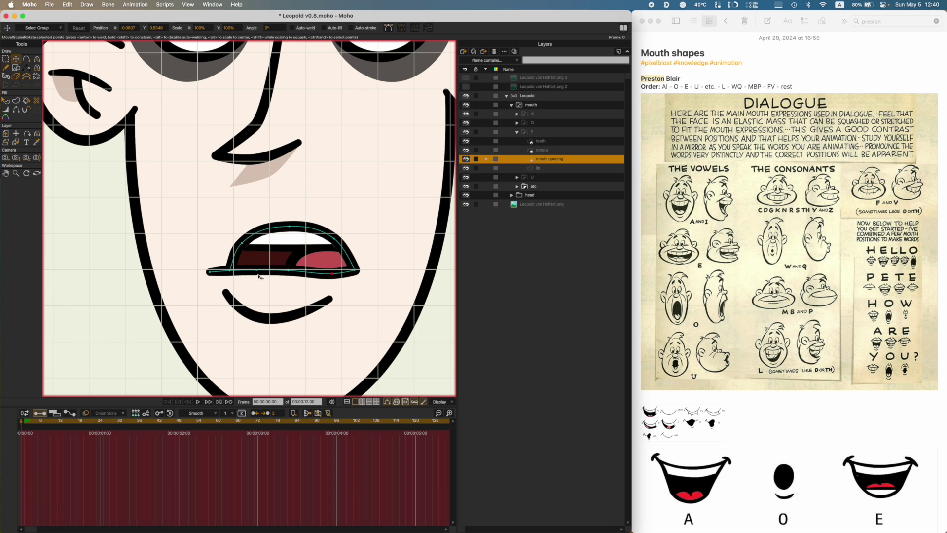
Step: Name another new group in the mouth switch layer WQ
click(517, 150)
click(542, 150)
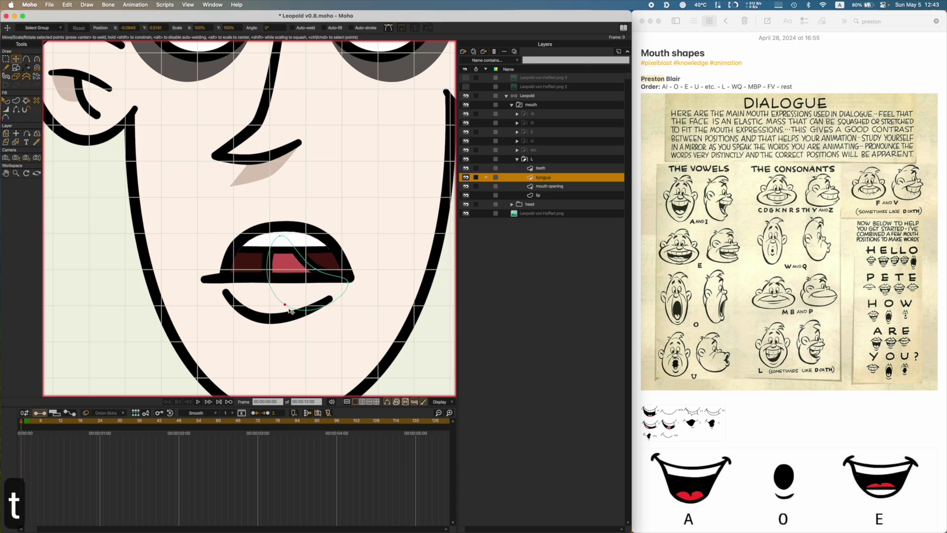
text(WQ)
key(Return)
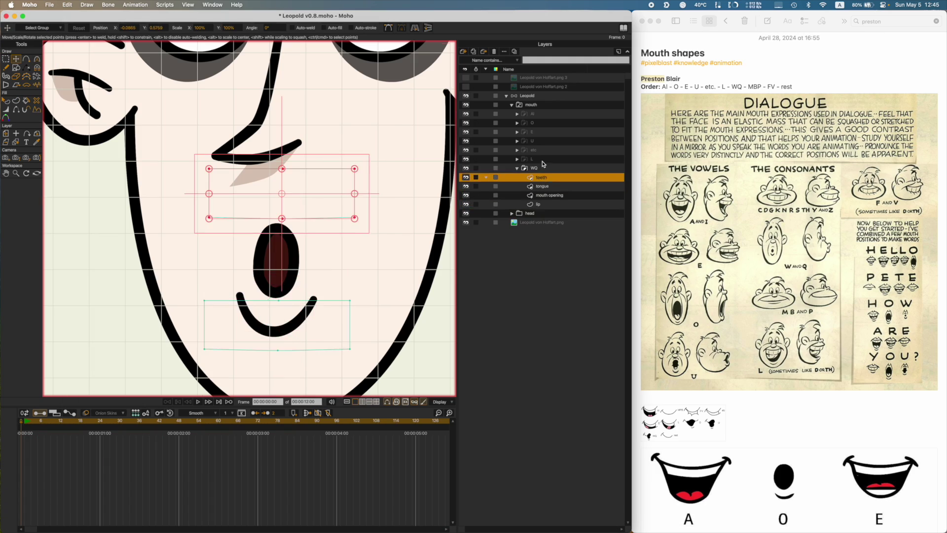
Step: Name another new mouth group rest and undo the last edit to its mouth opening
text(rest)
key(Return)
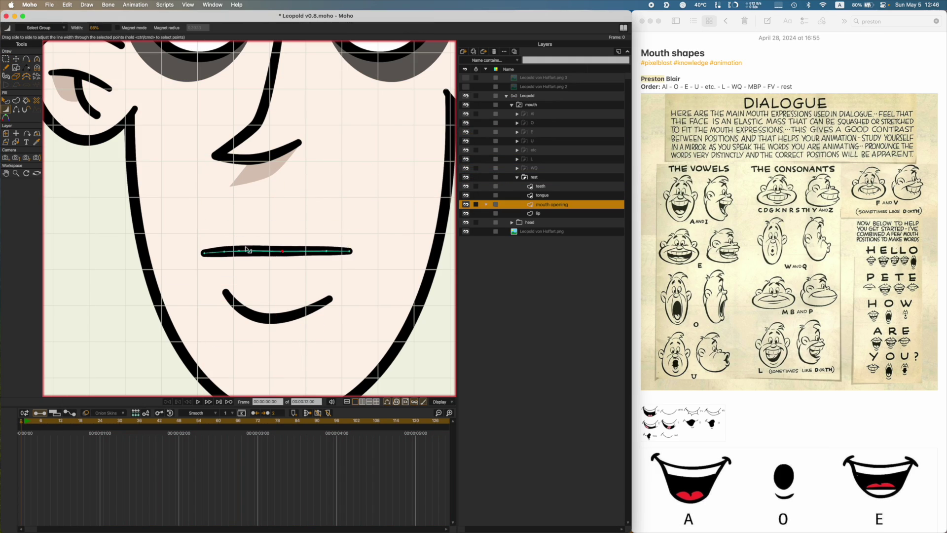
key(super+z)
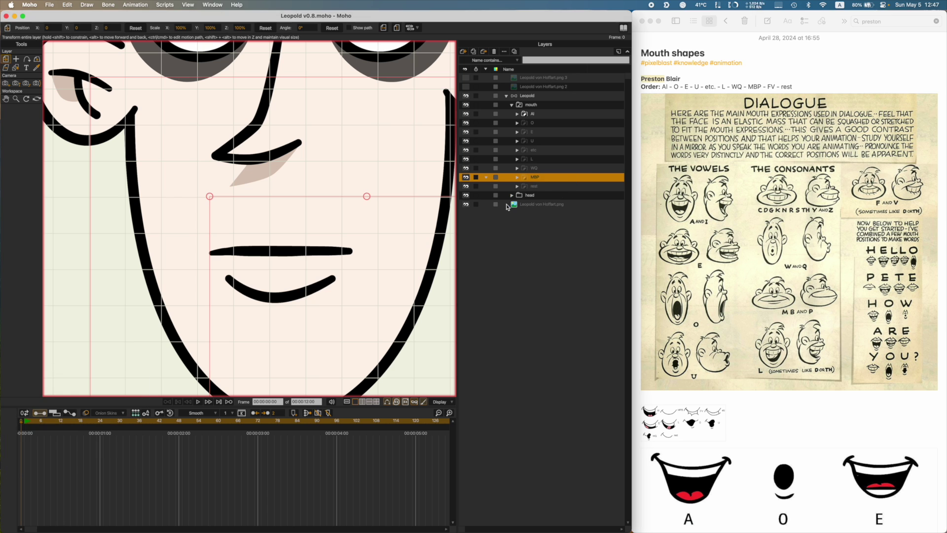
Step: Undo the last edit to the MBP group's lip and name a new mouth group FV
key(super+z)
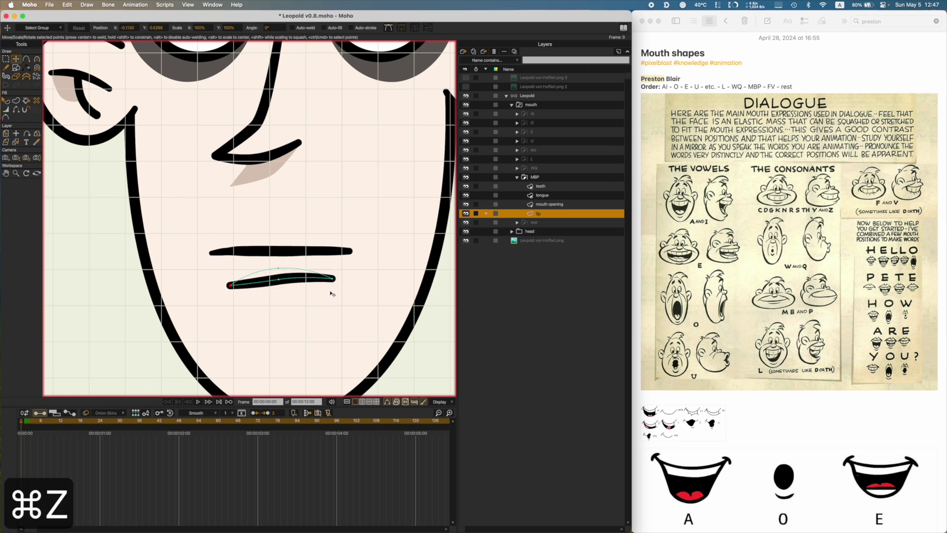
key(super+s)
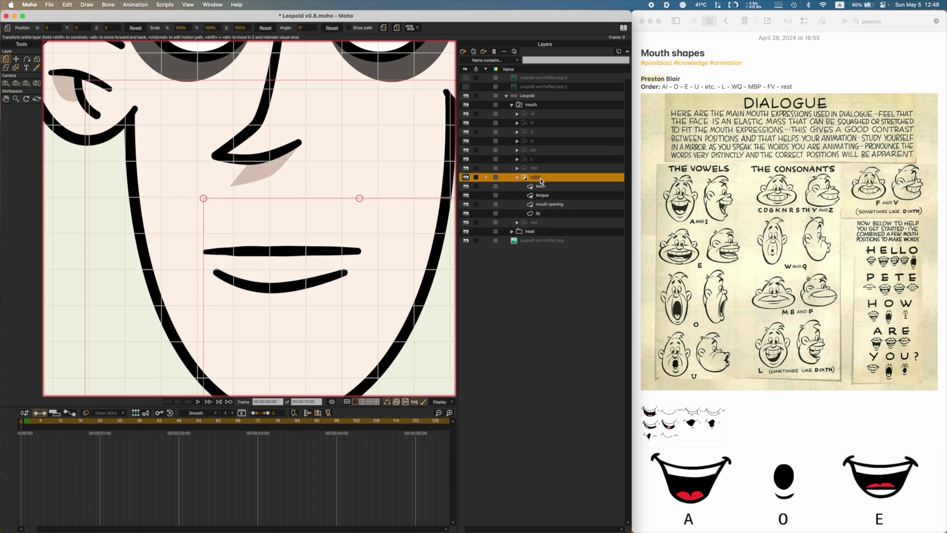
key(super+w)
text(FV)
key(Return)
key(super+s)
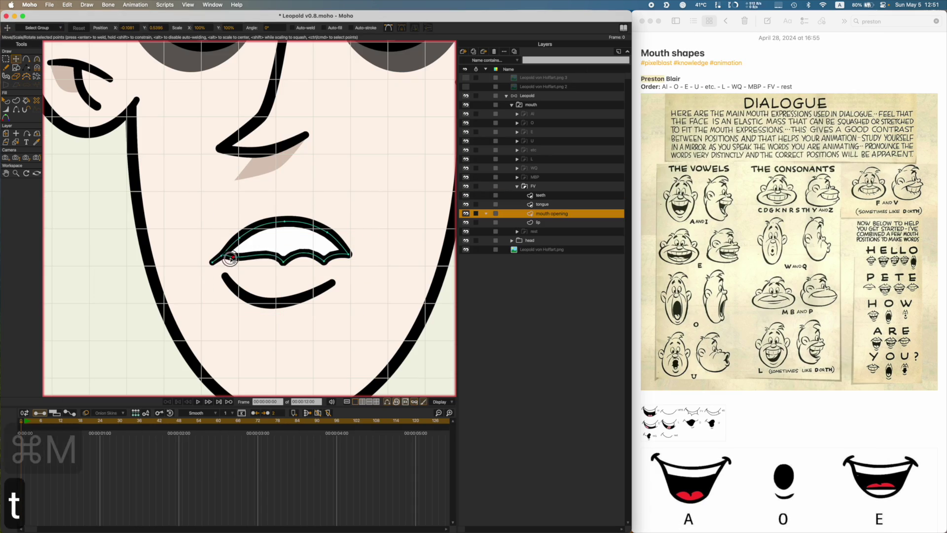
Step: Refine the FV mouth shape, preview the head in a render and save the file
key(super+r)
key(super+w)
key(c)
key(super+r)
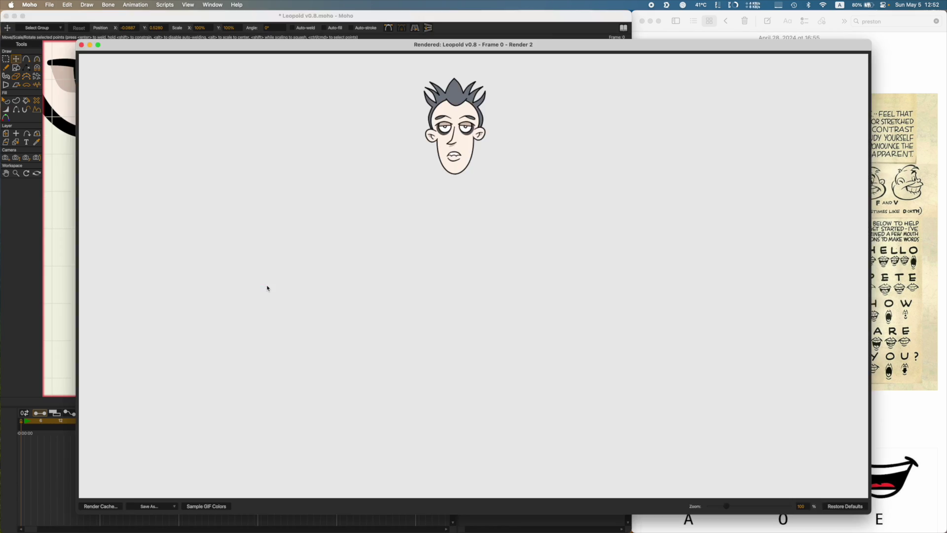
key(super+s)
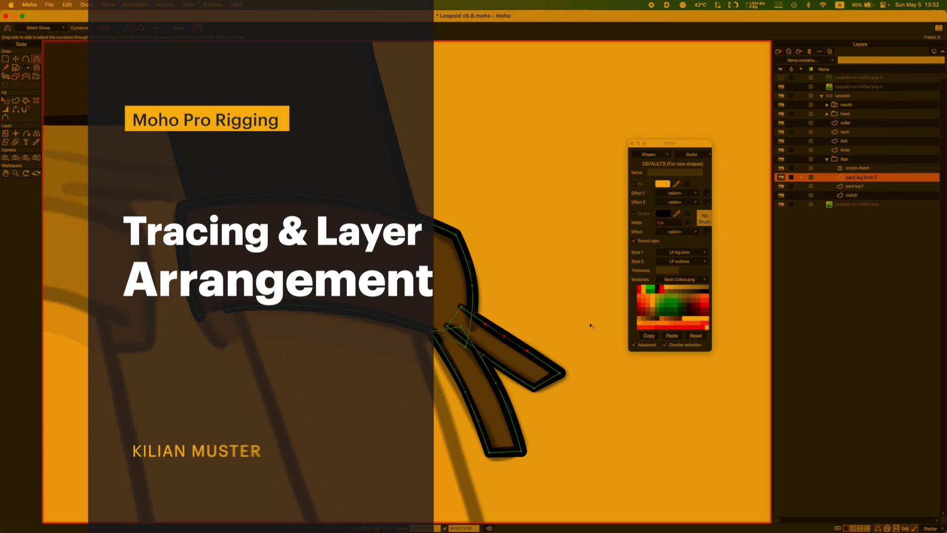
Step: Move the leg F layer below pant leg F within the legs group and save the file
drag(851, 177, 858, 202)
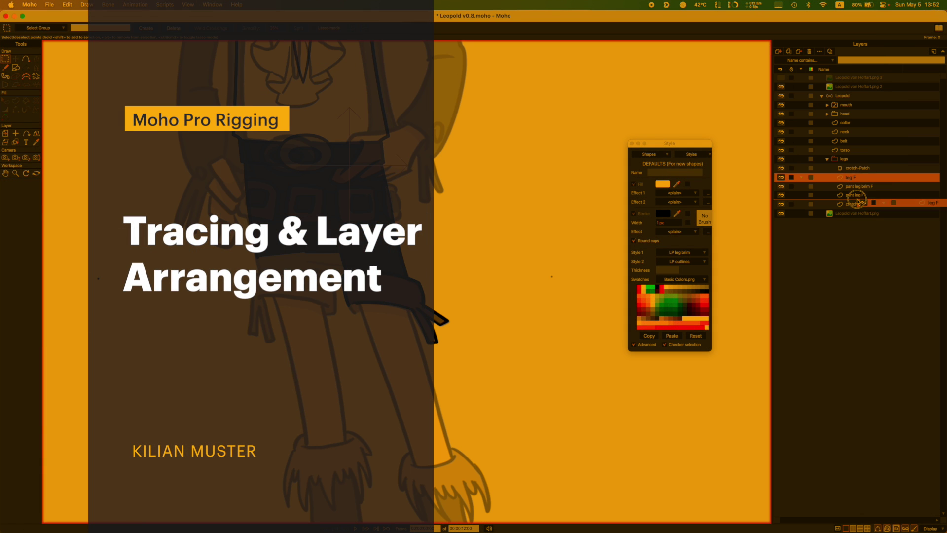
drag(858, 202, 858, 200)
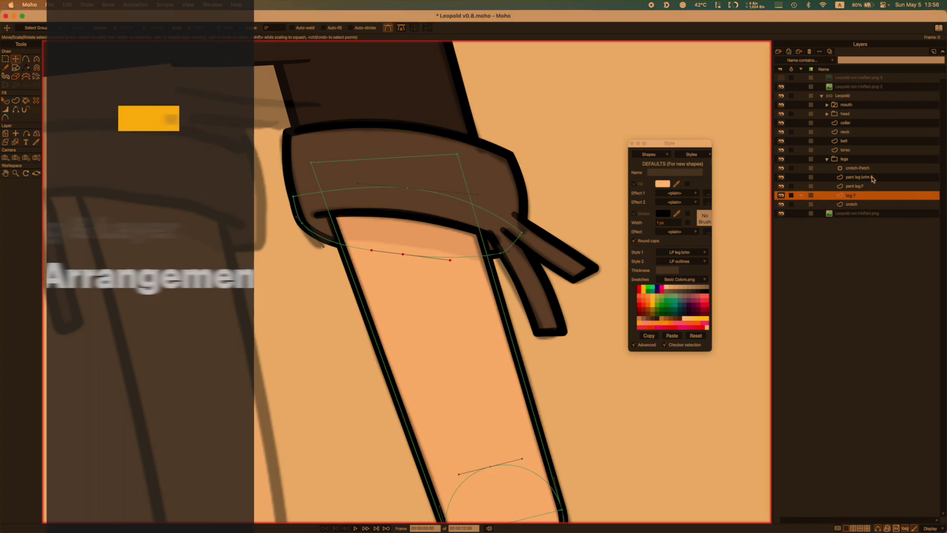
key(super+s)
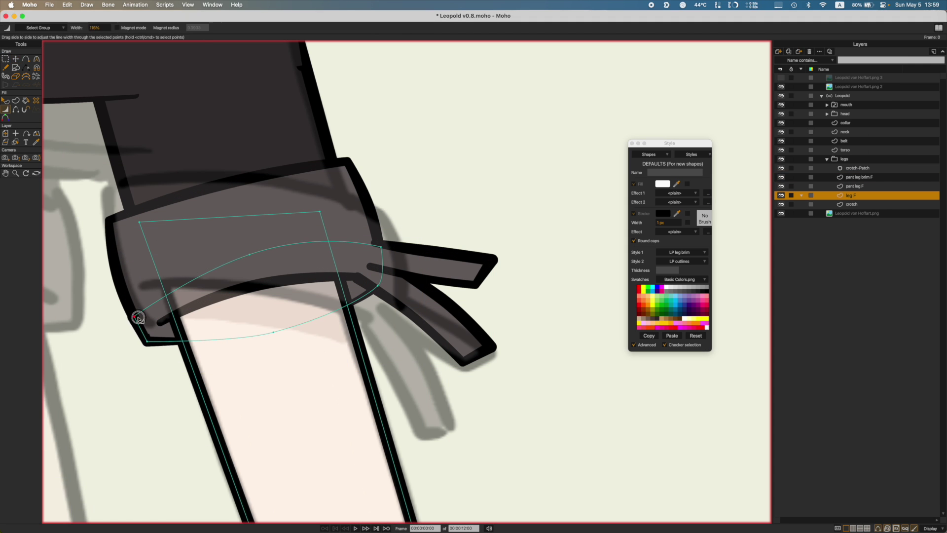
Step: Adjust the points at the top of the leg F shape, preview the figure in a render and save
key(t)
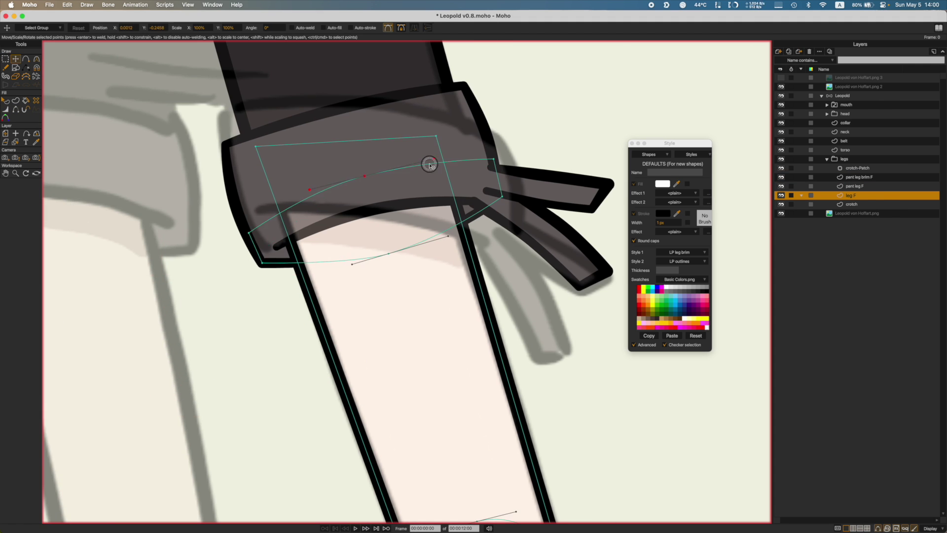
key(super+r)
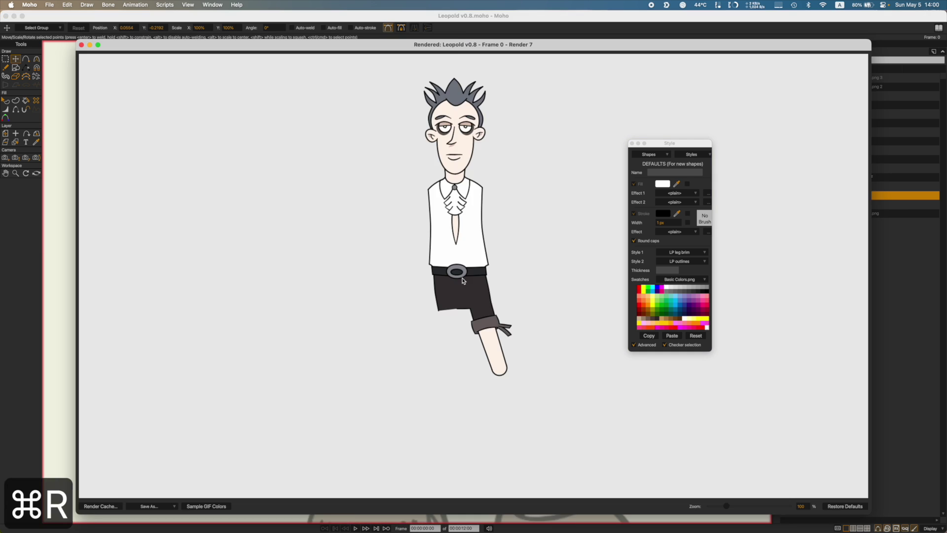
key(super+s)
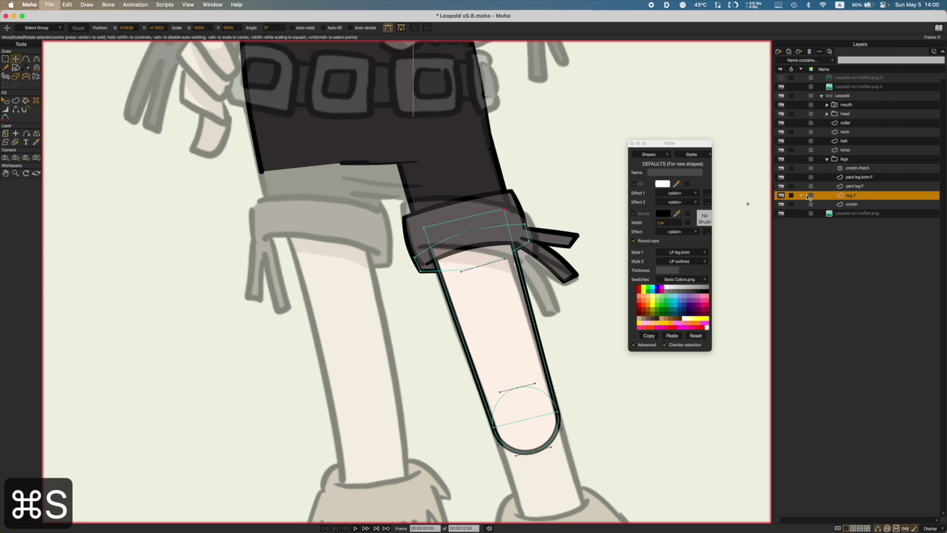
Step: Name the front leg's new group leg F and a new layer inside it lower leg
key(BackSpace)
text(leg F)
key(Return)
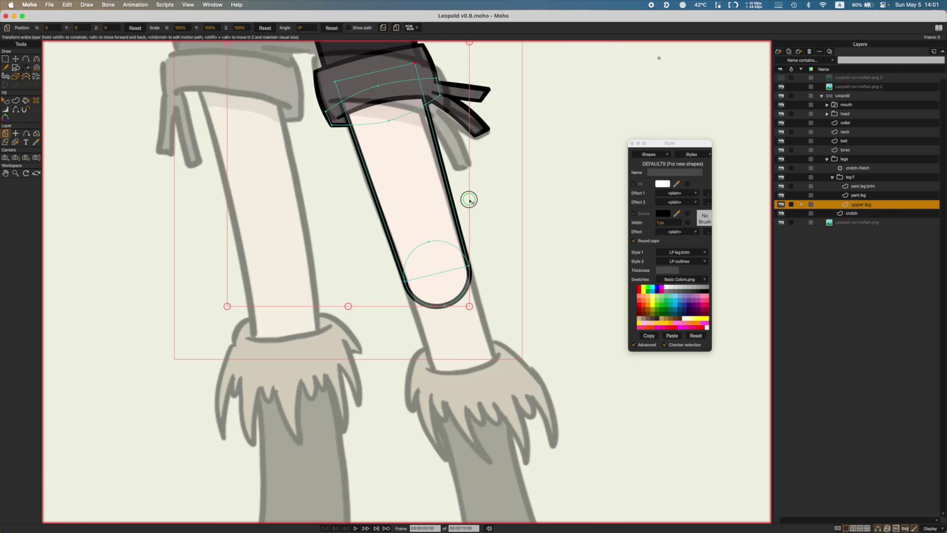
text(lower leg)
key(Return)
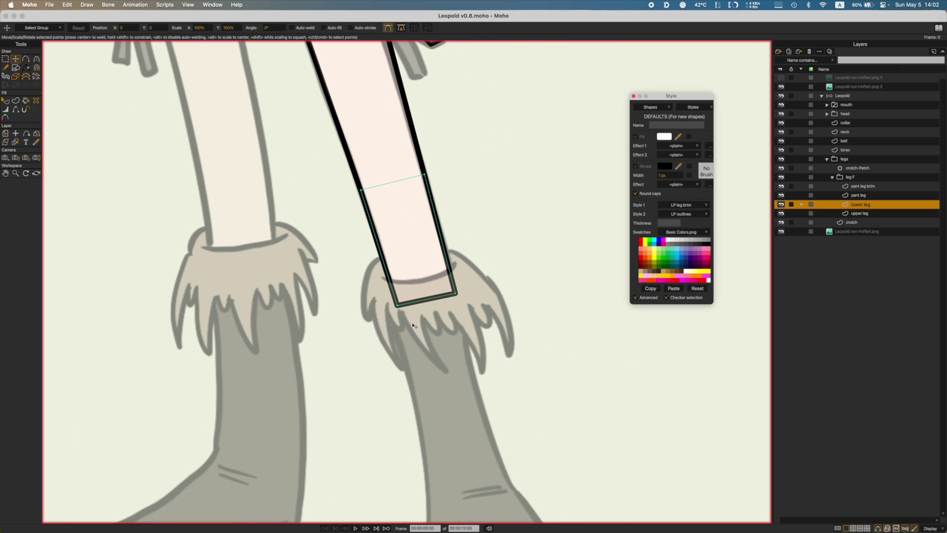
Step: Trace the boot fur outline on the front lower leg layer and undo the last three edits
key(c)
key(a)
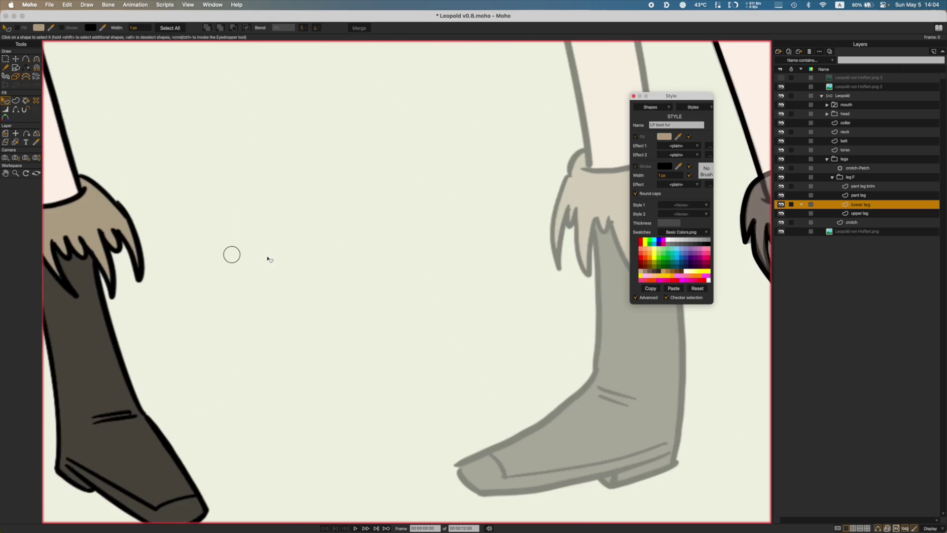
key(super+z)
key(super+z)
key(super+z)
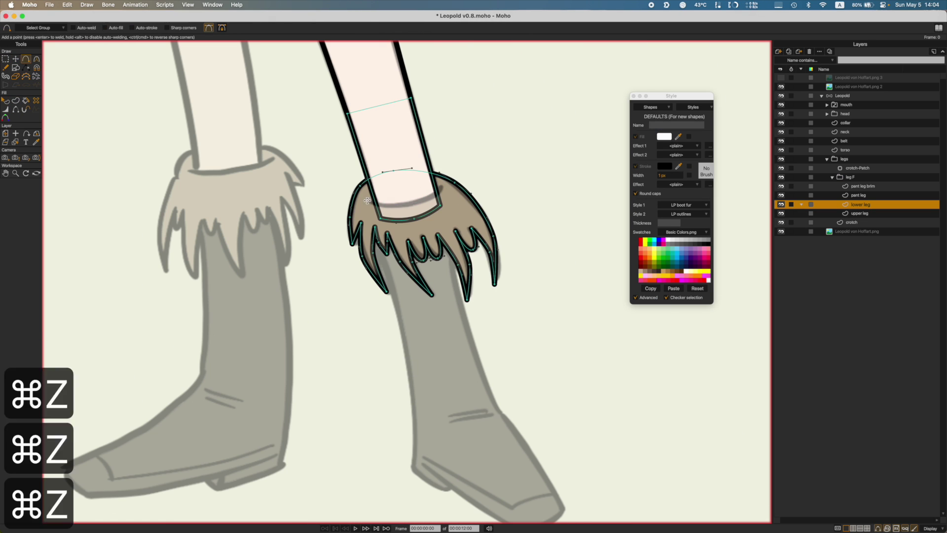
Step: Refine the front boot fur's points and fit the boot's ankle circle to the shaft outline on the lower leg layer
key(w)
key(super+w)
key(t)
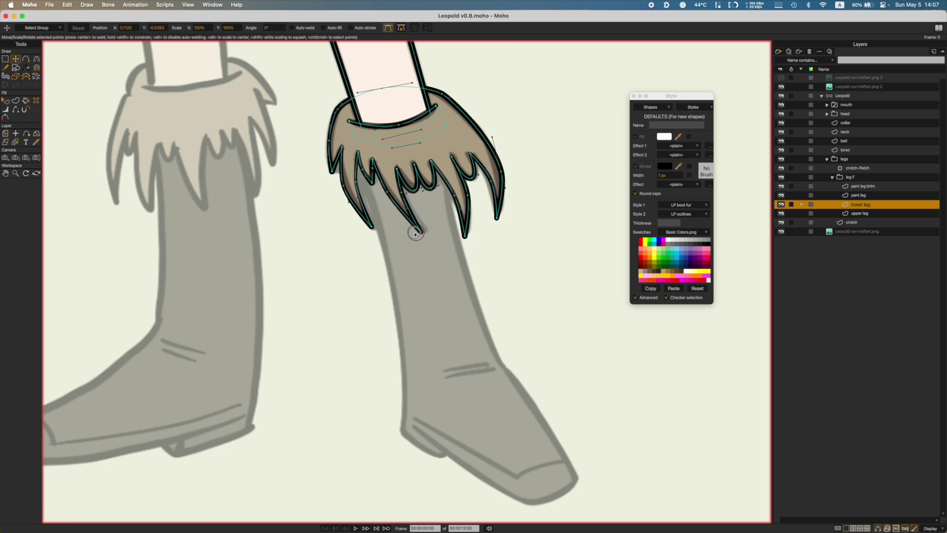
drag(495, 217, 528, 209)
key(super+r)
key(super+w)
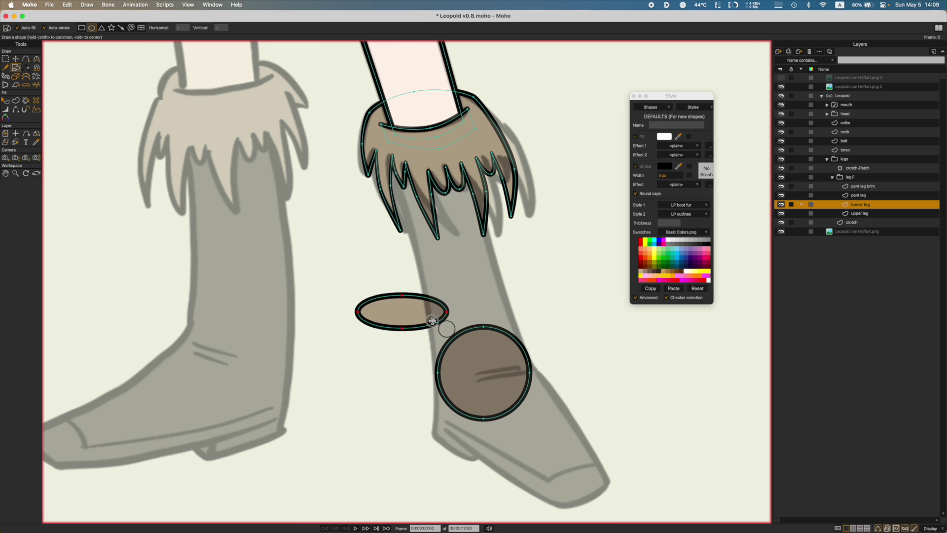
key(t)
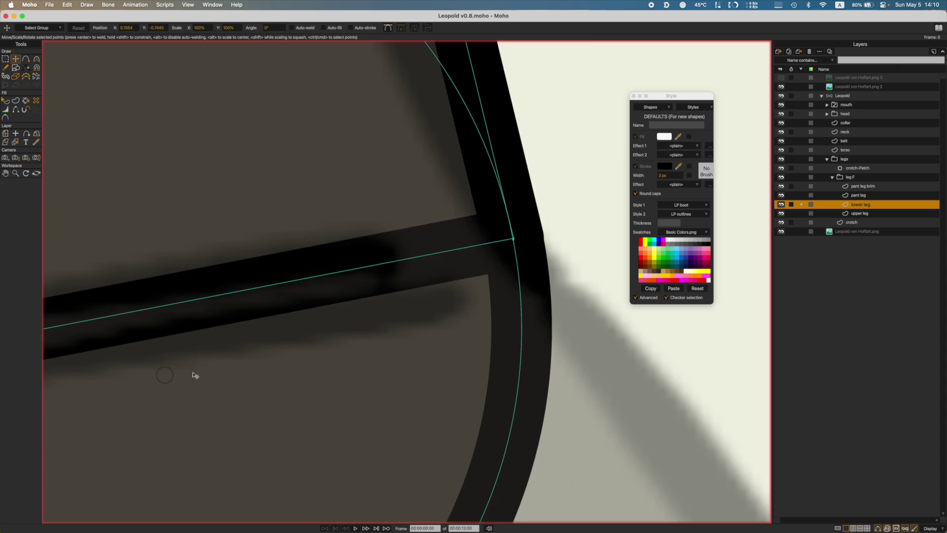
scroll(408, 319, down, 5)
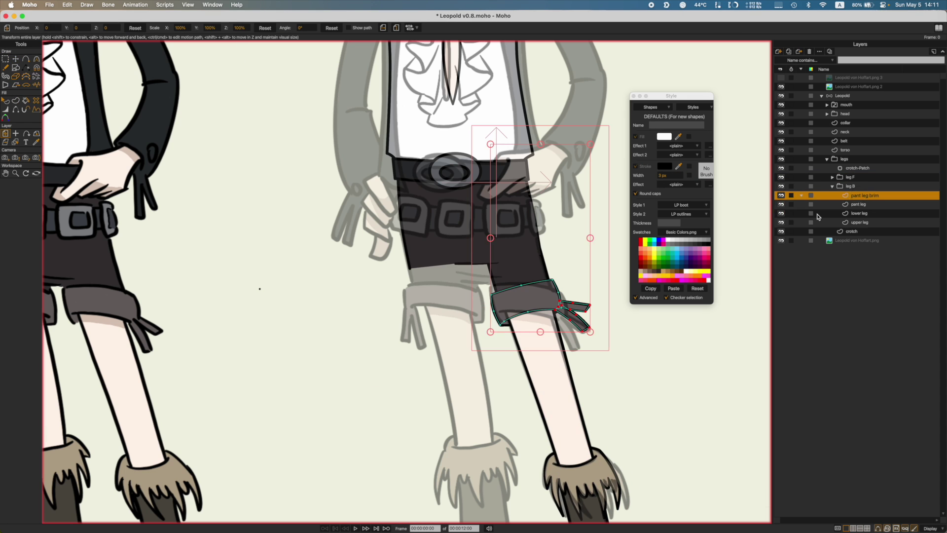
Step: Fit all points of the leg B group's pant leg and pant leg brim to the sketched back leg and save
click(838, 205)
key(super+a)
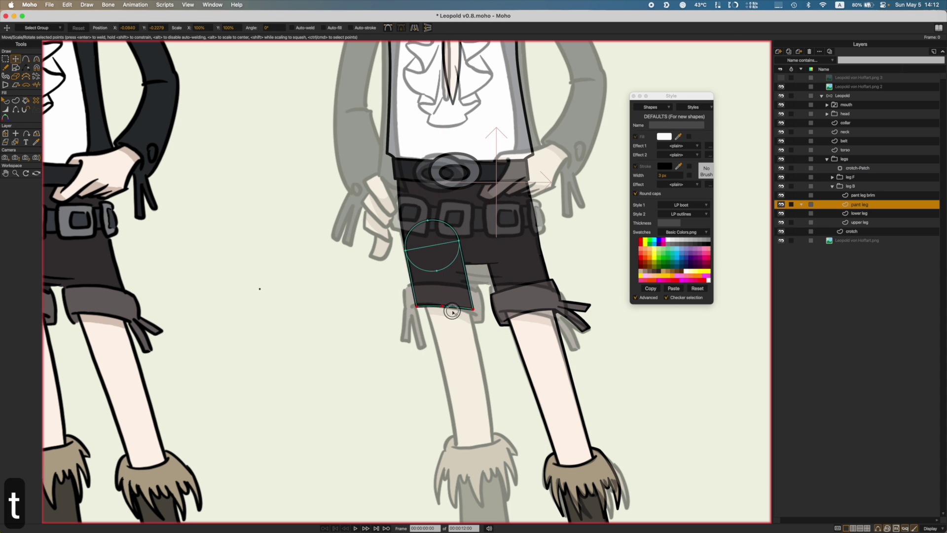
key(super+r)
key(super+a)
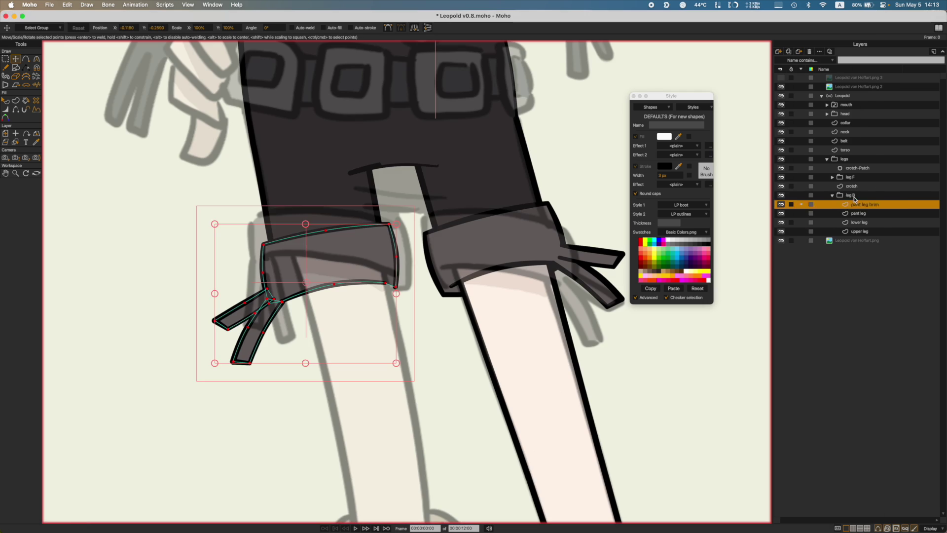
key(super+w)
key(super+s)
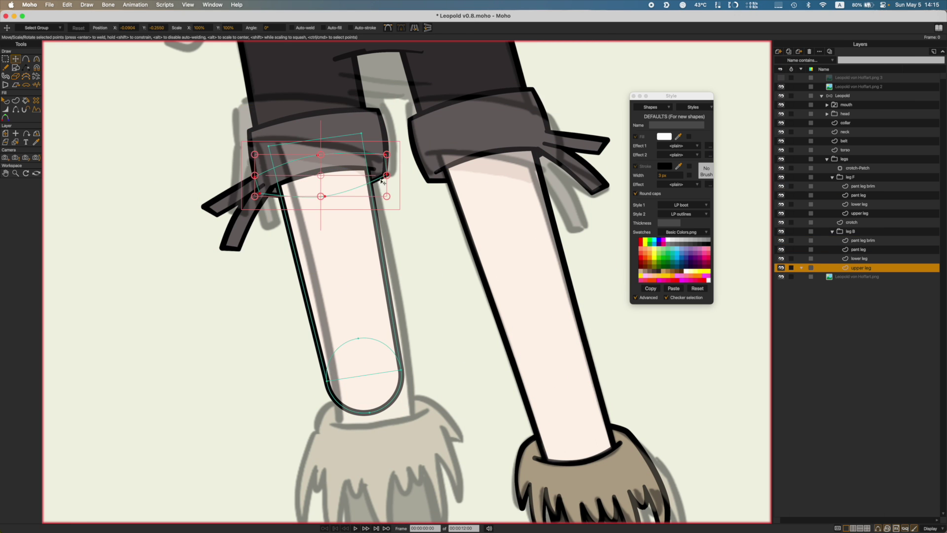
Step: Fit the leg B group's lower leg points, including the boot fur, to the sketched back leg
key(super+a)
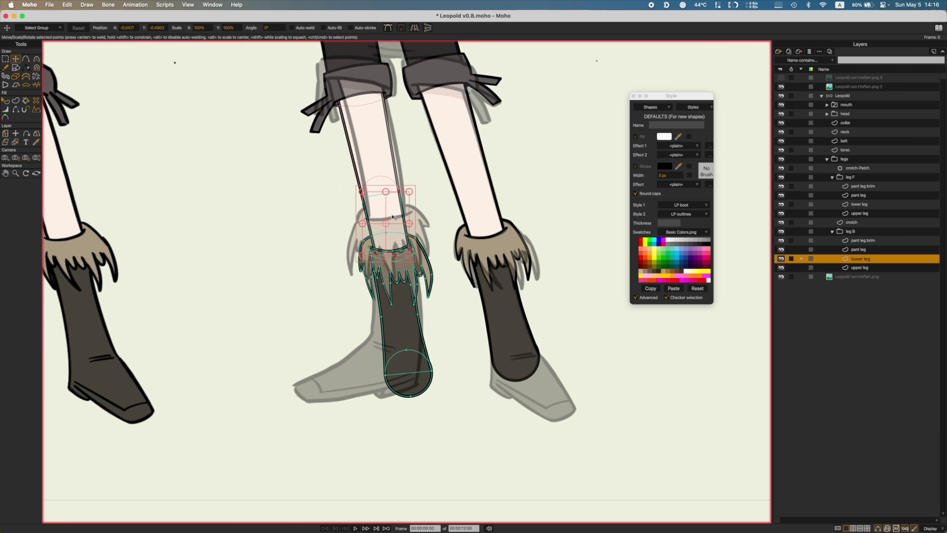
click(430, 431)
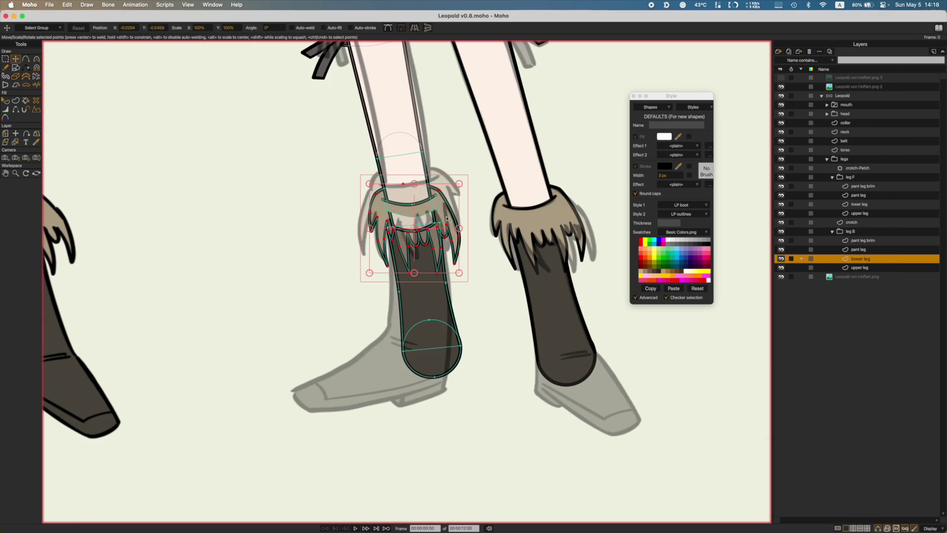
key(super+w)
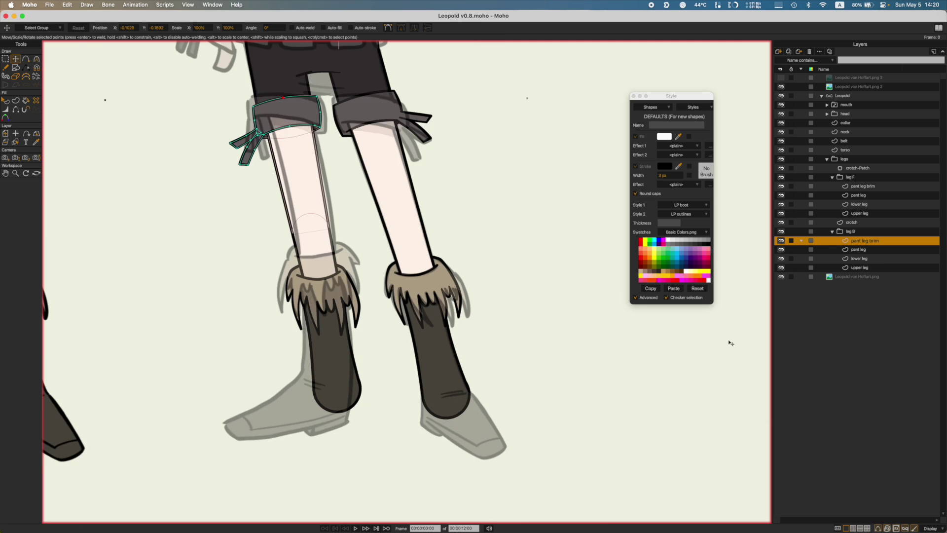
Step: Trace the front boot's foot on the foot F layer, refine its points, curvature and line width, and save
key(a)
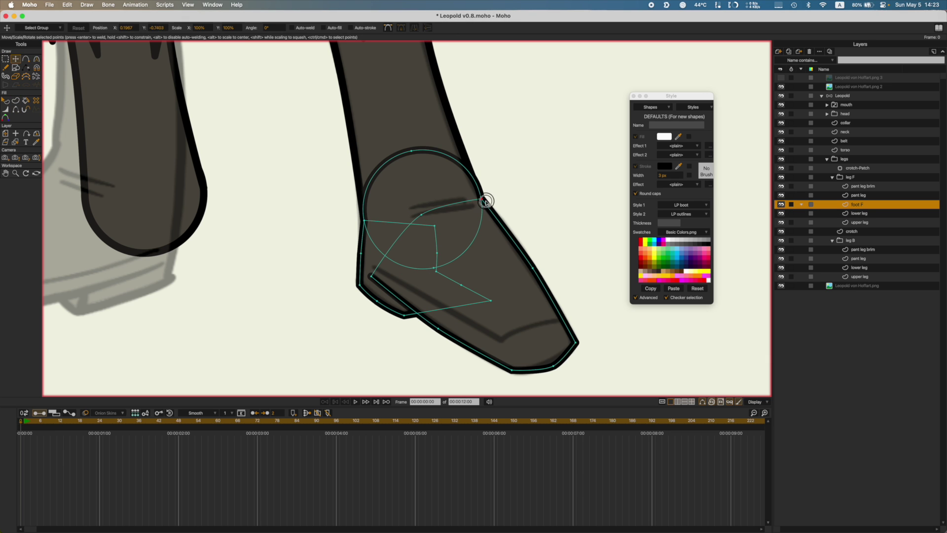
key(w)
key(c)
key(t)
key(cmd+s)
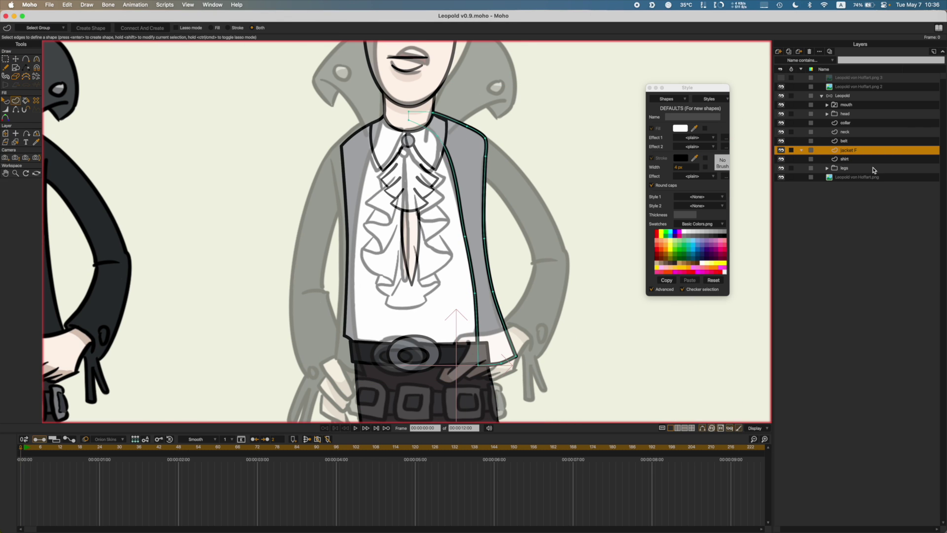
Step: Move the jacket F layer above belt and place the collar layer directly below jacket F
drag(846, 150, 847, 146)
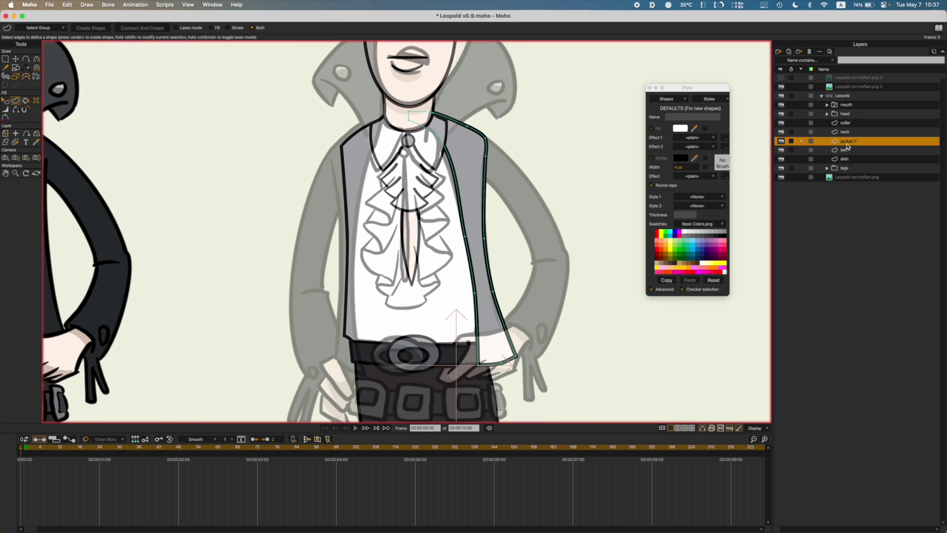
drag(846, 122, 852, 142)
drag(852, 142, 851, 145)
Step: Show the grid and adjust the upper corner point of the neck shape
key(super+g)
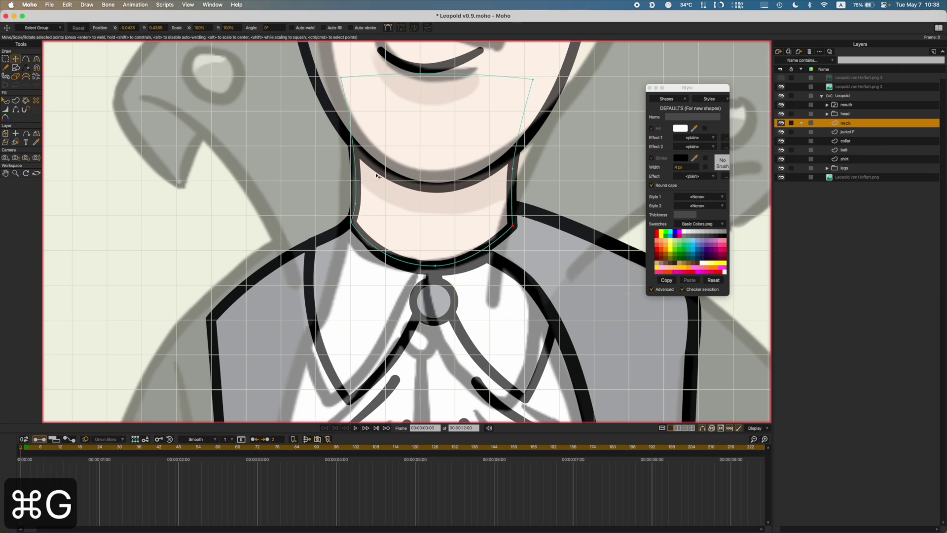
drag(519, 81, 526, 79)
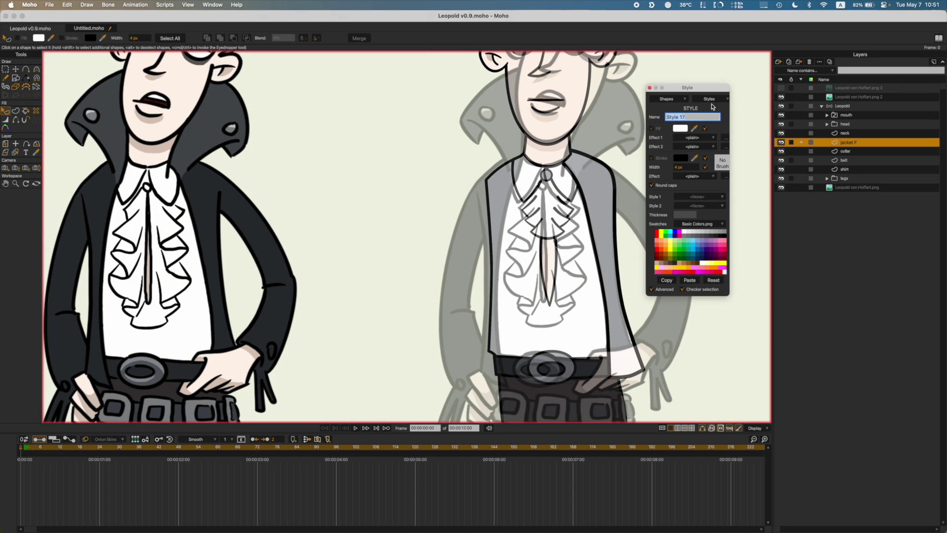
Step: Define a style for the jacket, save the file and preview the character in a render
click(710, 101)
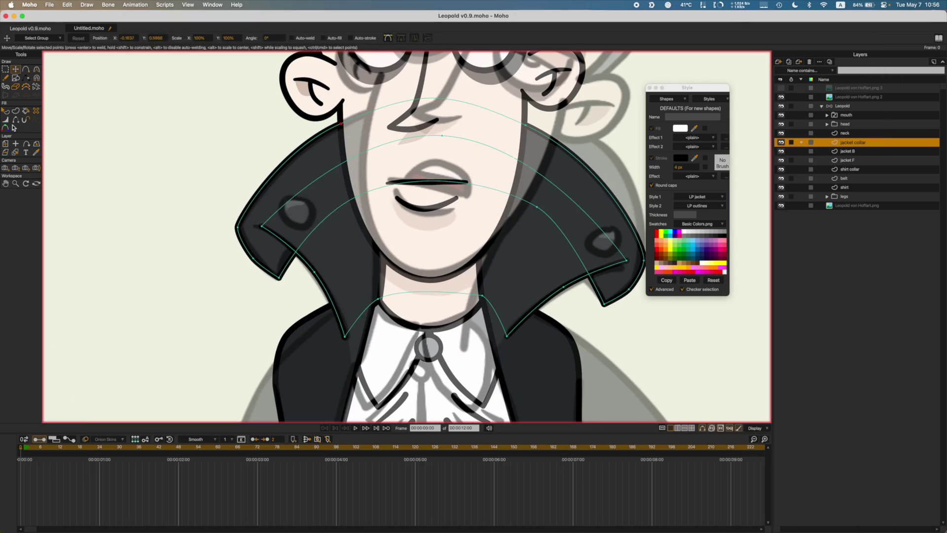
key(super+s)
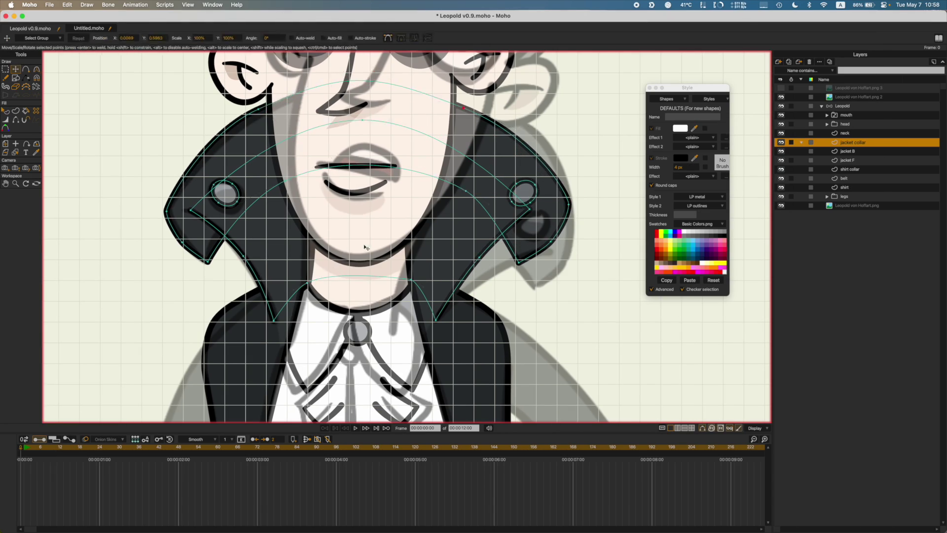
key(super+r)
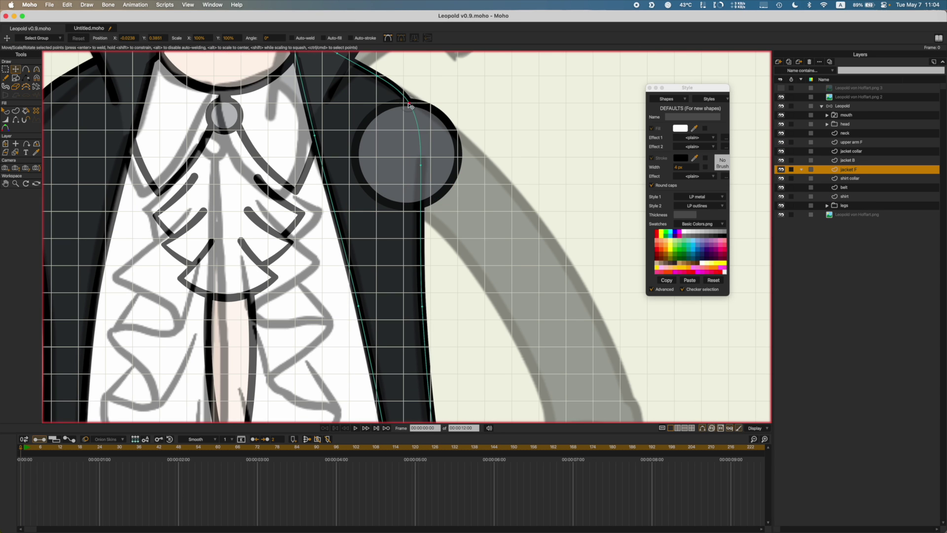
Step: Hide the grid, fit the jacket F outline to the shoulder circle and save the file
key(super+g)
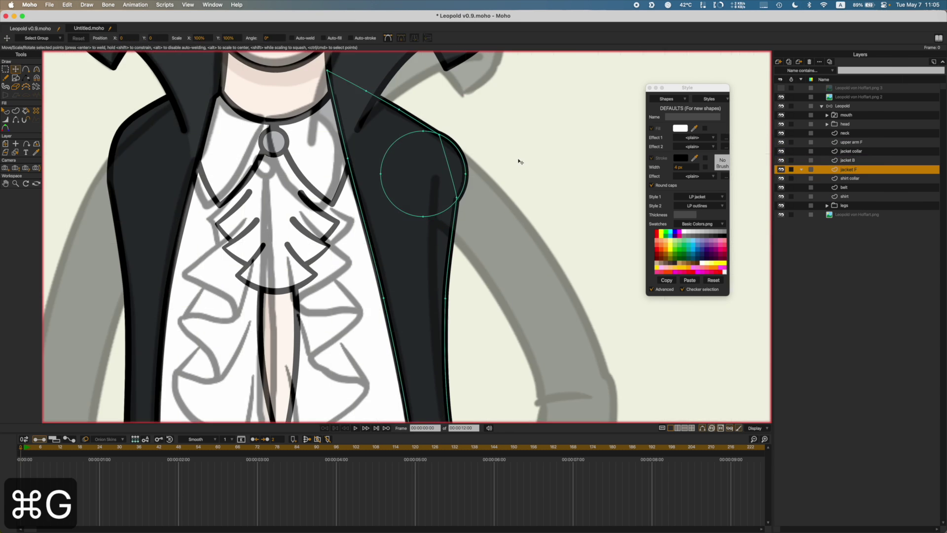
key(super+s)
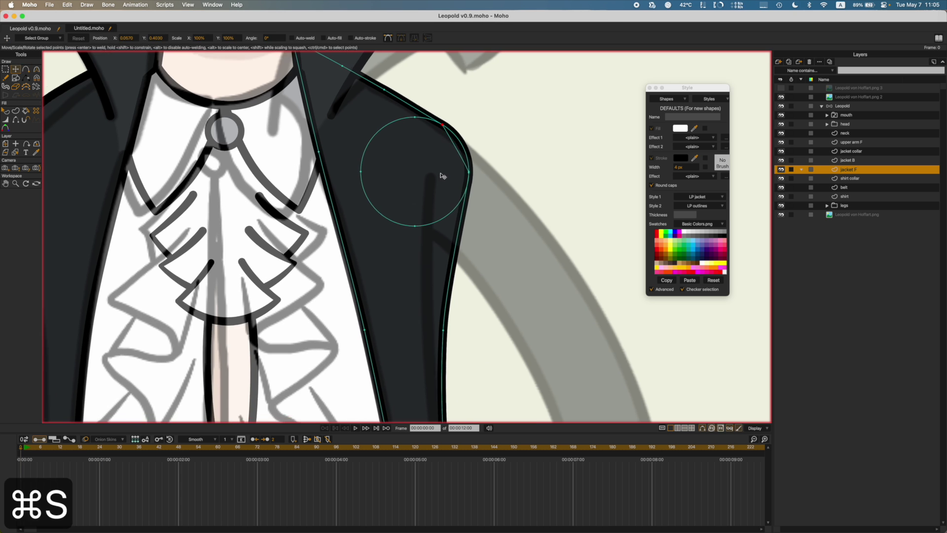
Step: Build the upper arm F sleeve between the shoulder and elbow circles with the LP jacket and LP outlines styles, and copy its shape
key(super+v)
key(super+z)
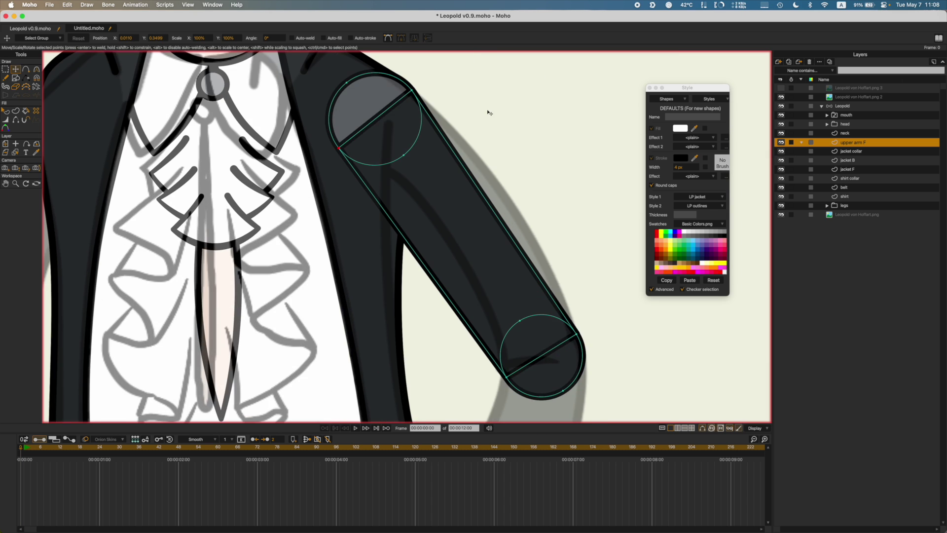
key(super+c)
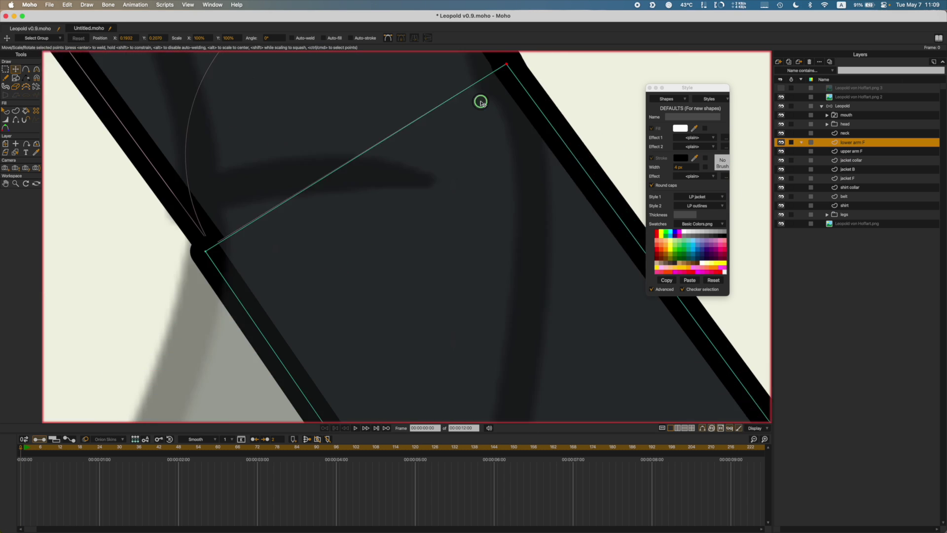
Step: Build the lower arm F sleeve with its cuff details and an LP skin wrist shape, and save the file
key(super+s)
key(r)
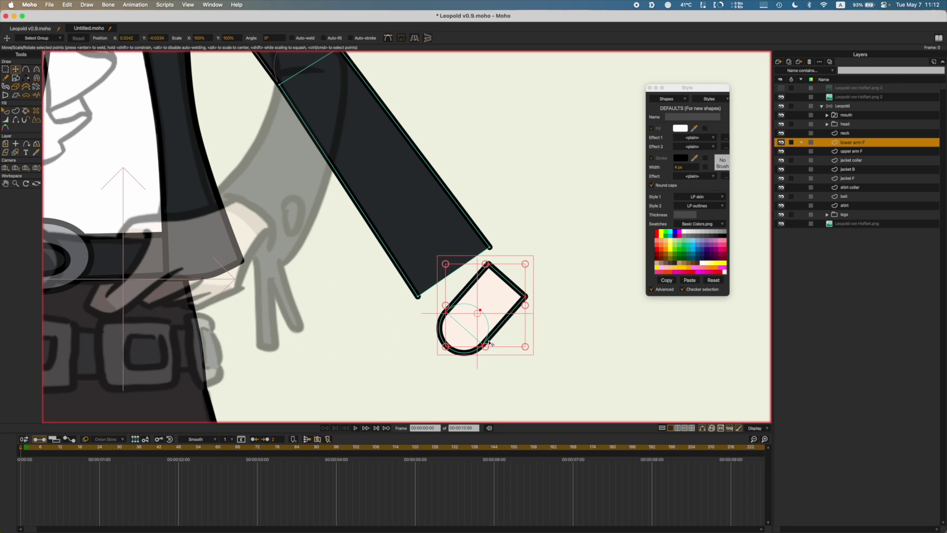
key(super+s)
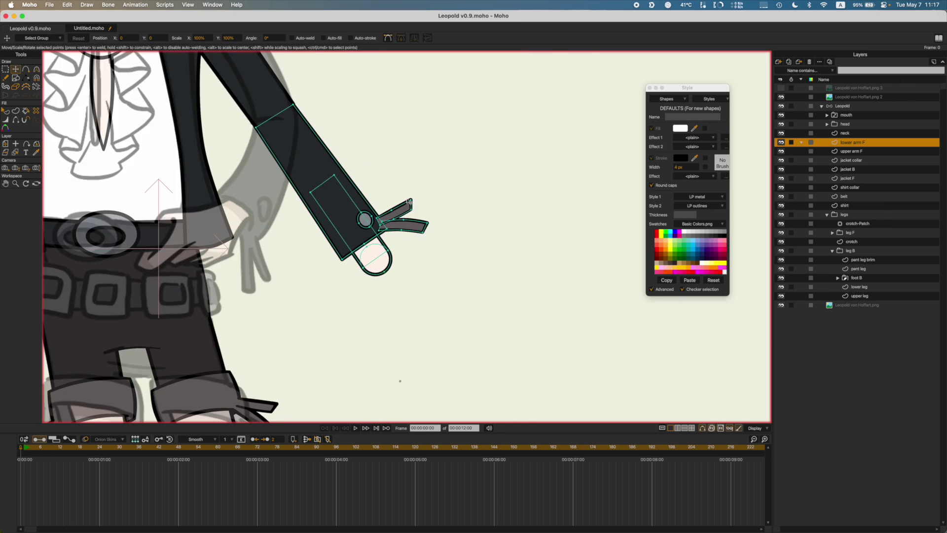
Step: Save the file, render a preview of the whole character and close the preview
key(super+s)
key(super+r)
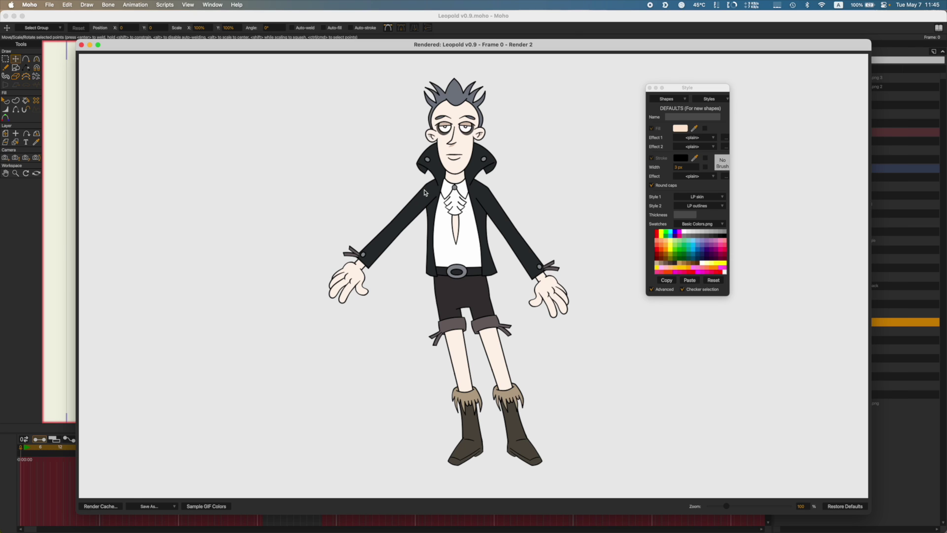
key(super+w)
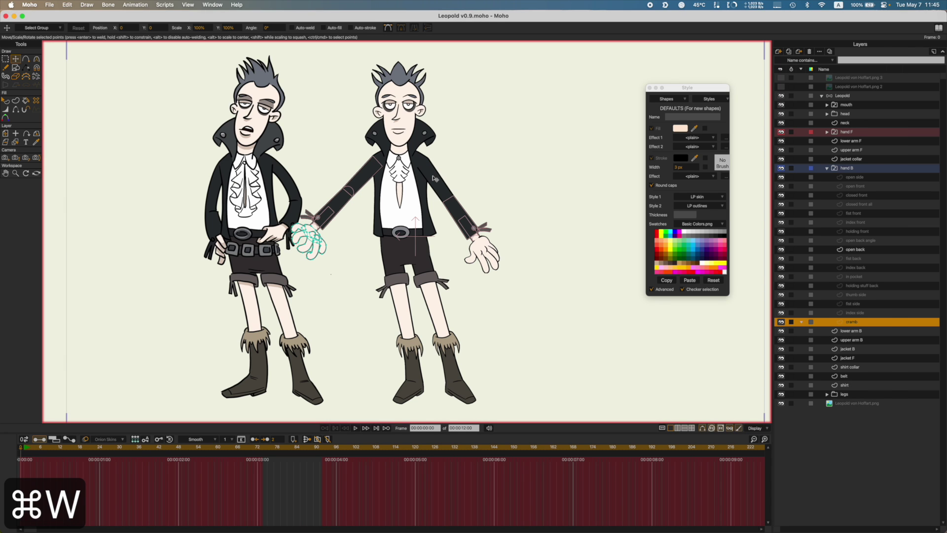
Step: Collapse the hand B group and select the Leopold bone layer
click(845, 97)
click(827, 168)
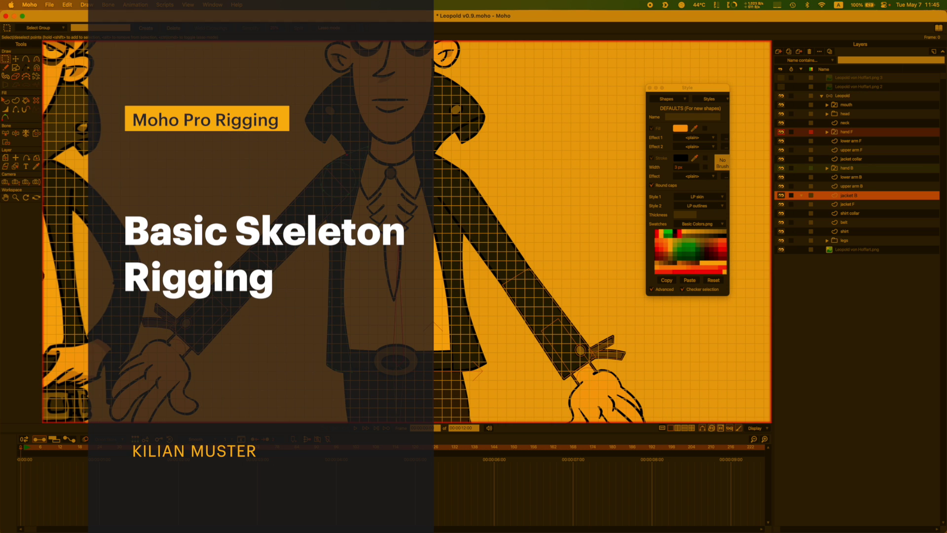
key(super+z)
click(843, 95)
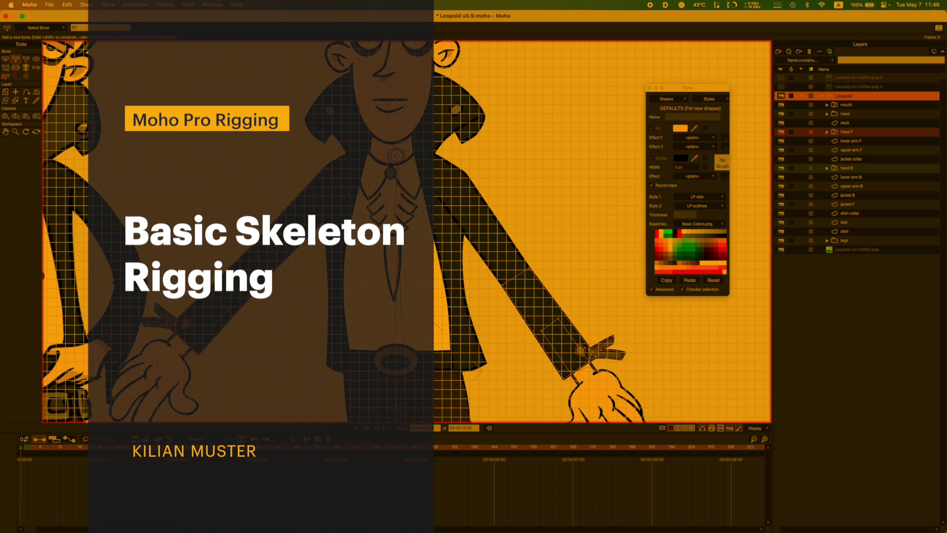
Step: Draw the spine, head, shoulder, arm and leg bones of the Leopold skeleton over the character's joints
drag(393, 372, 411, 362)
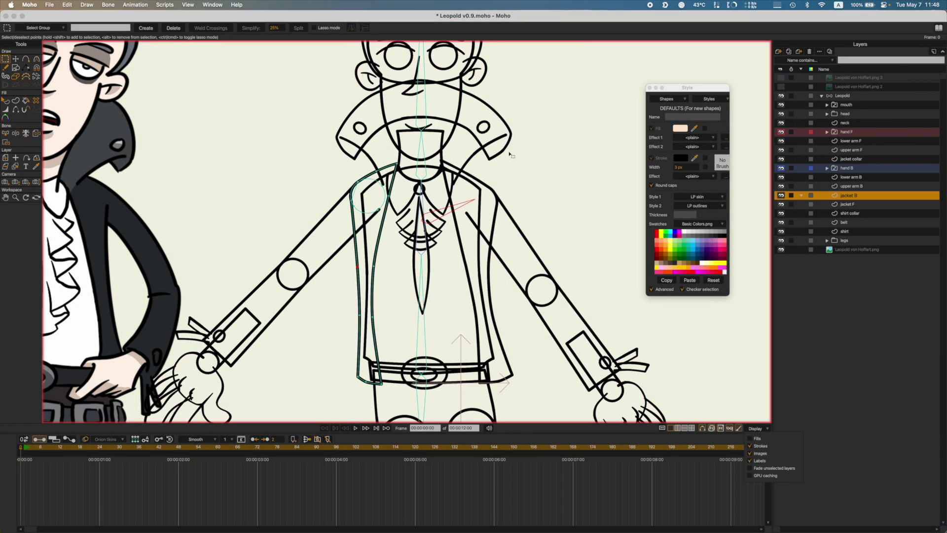
click(843, 95)
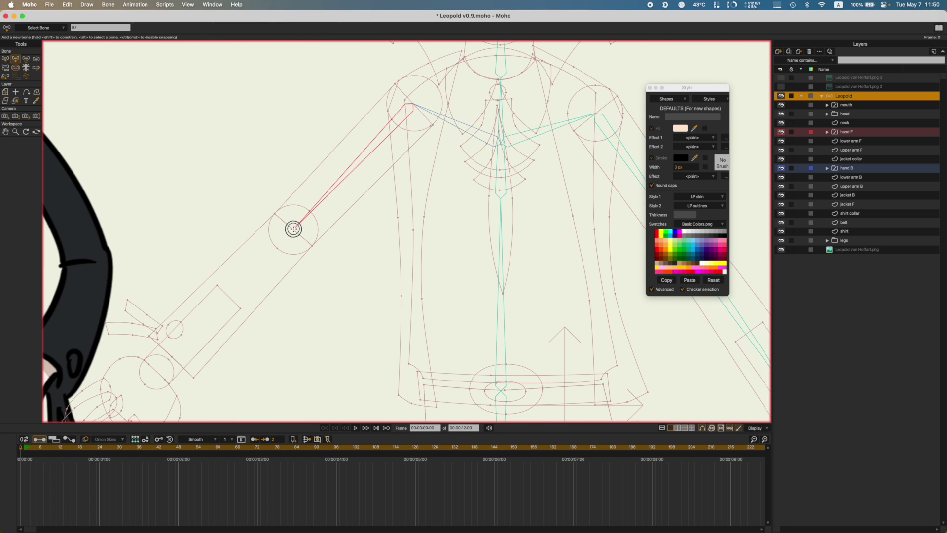
key(a)
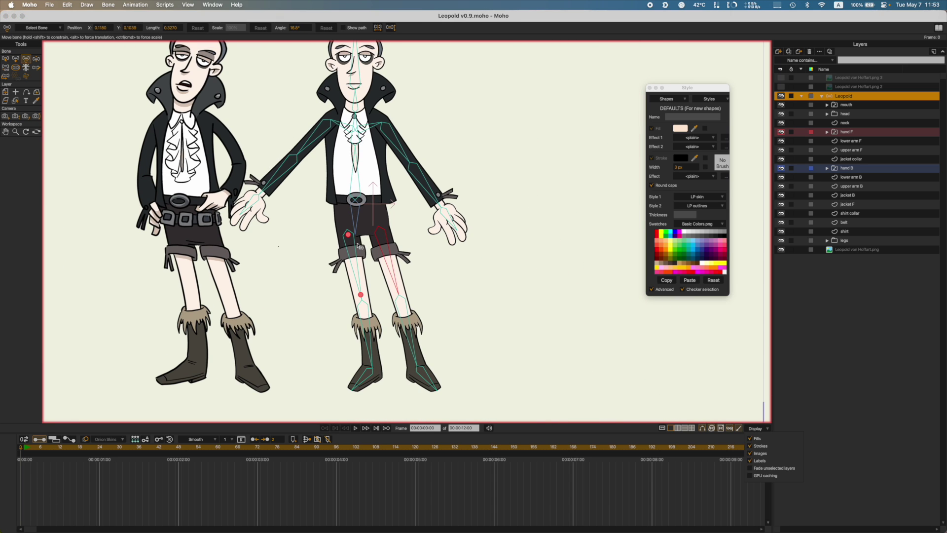
Step: Test the skeleton by bending the torso and posing both arms with Manipulate Bones, and undo the pose
drag(345, 232, 360, 263)
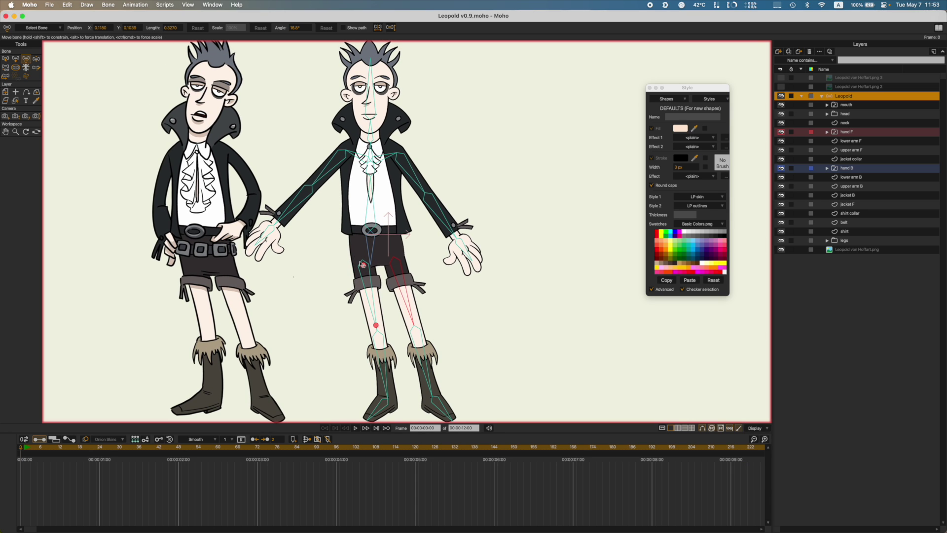
key(z)
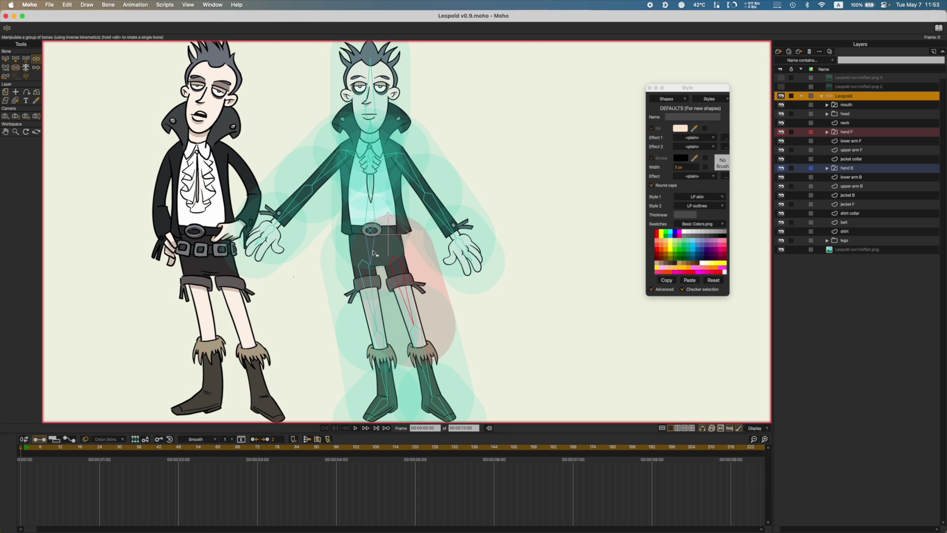
mouse_move(370, 249)
mouse_down()
mouse_move(379, 247)
mouse_move(370, 249)
mouse_up()
key(super+z)
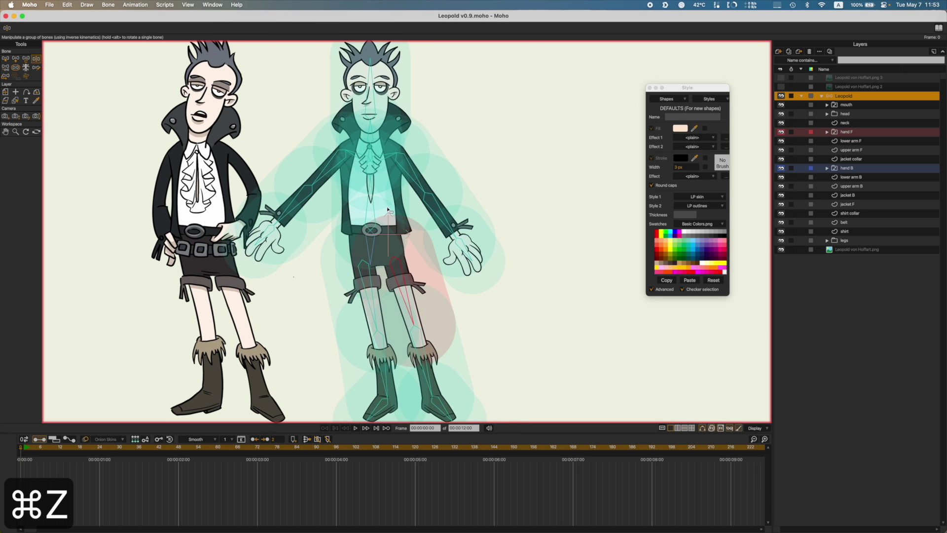
mouse_move(372, 195)
mouse_down()
mouse_move(397, 196)
mouse_move(370, 193)
mouse_move(383, 197)
mouse_up()
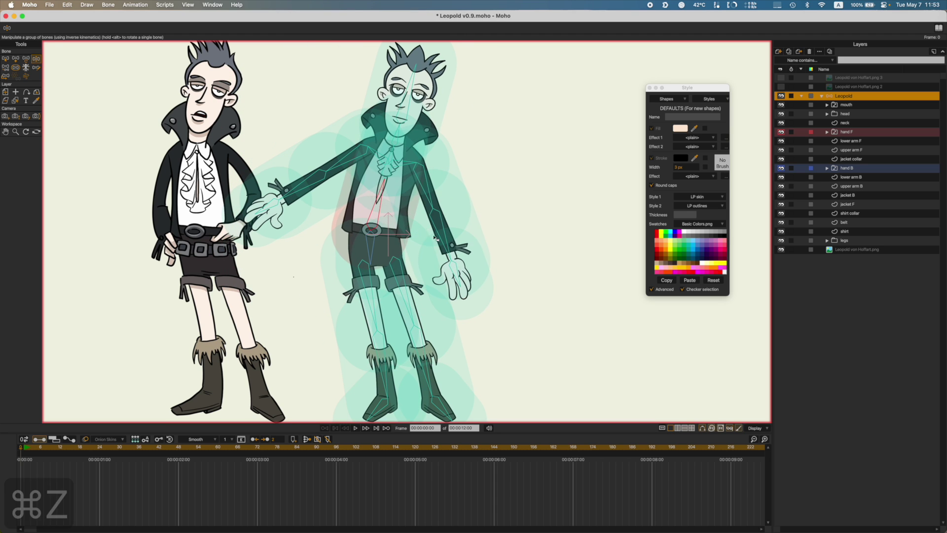
drag(440, 244, 448, 209)
drag(295, 192, 326, 242)
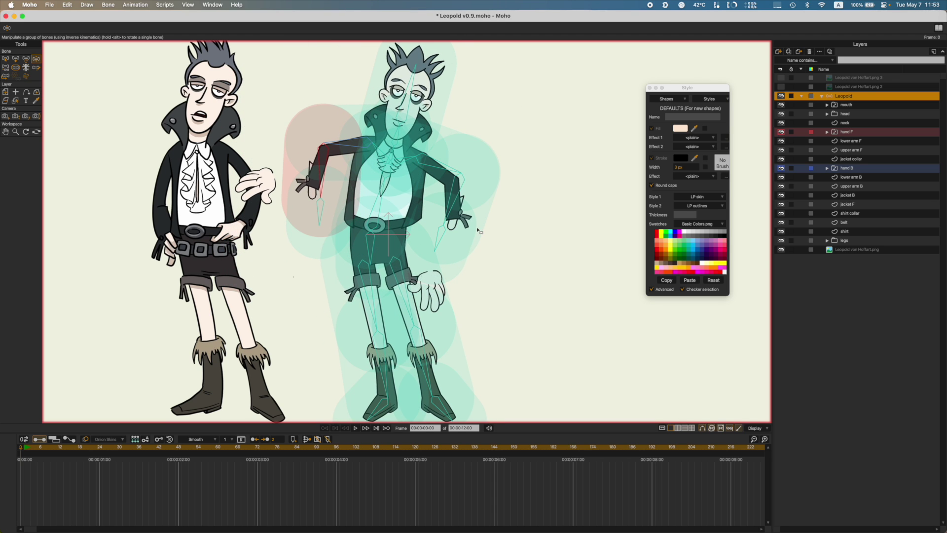
key(z)
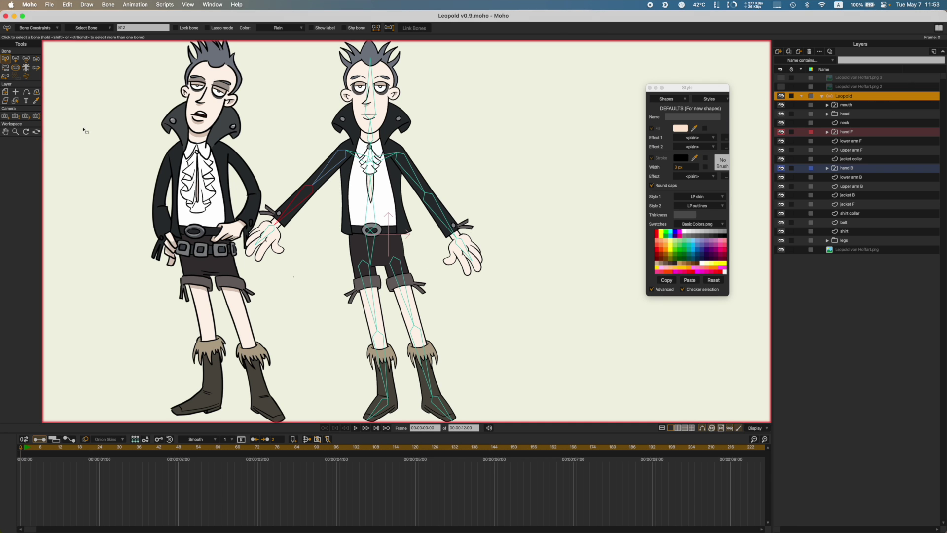
Step: Reduce the bone strength of the F arm and hand bones and save the file
key(s)
click(444, 215)
scroll(388, 197, up, 5)
key(super+s)
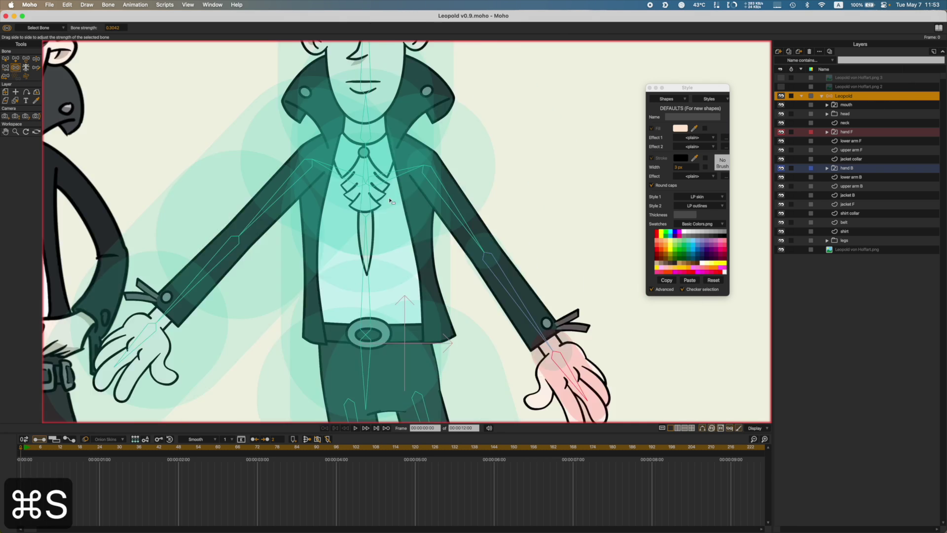
key(super+s)
Step: Reduce the bone strength of the B upper arm, lower arm and hand bones
drag(299, 183, 207, 185)
drag(223, 262, 133, 264)
drag(160, 329, 86, 329)
drag(224, 346, 275, 257)
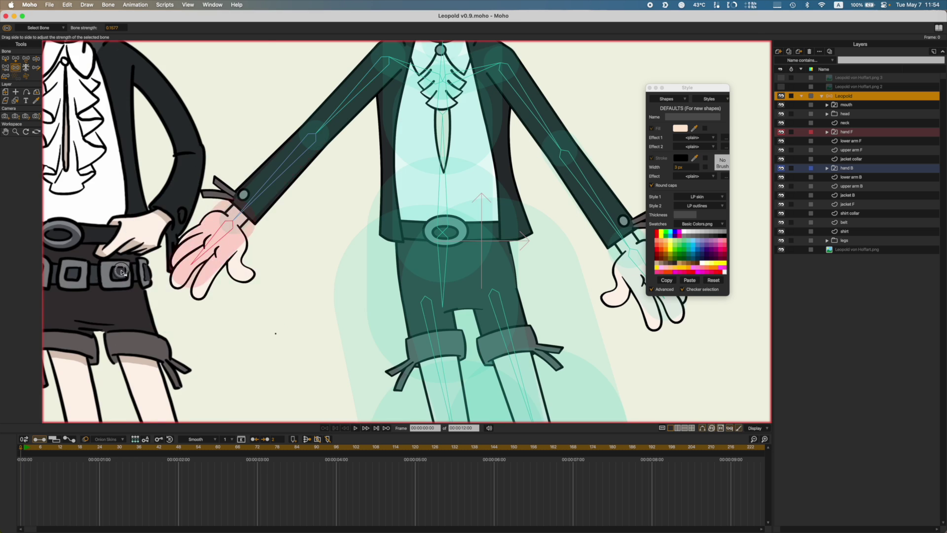
Step: Reduce the bone strength of the leg and foot bones
drag(346, 345, 243, 185)
drag(427, 241, 399, 243)
drag(345, 320, 305, 192)
drag(323, 209, 206, 202)
drag(412, 217, 291, 212)
drag(316, 331, 217, 331)
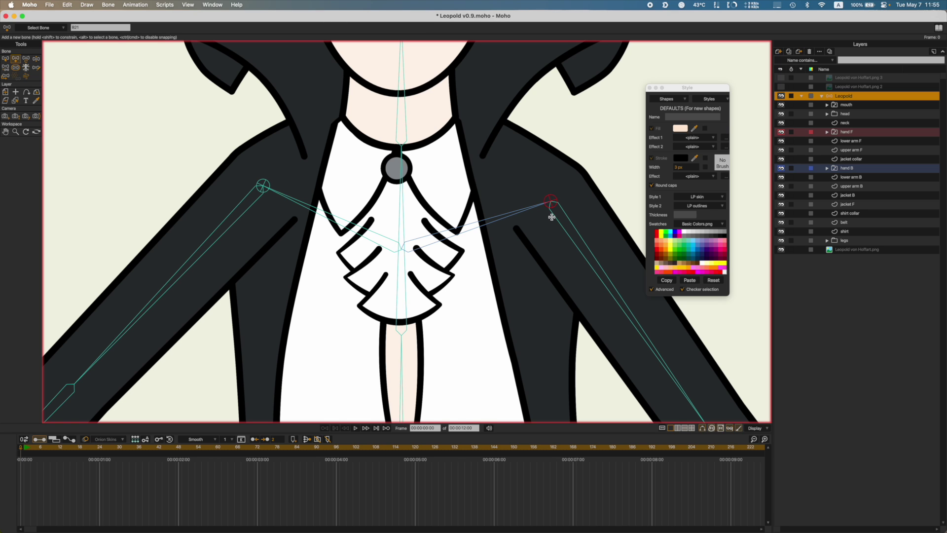
Step: Place zero-length bones at the centres of both shoulder joints
drag(290, 226, 328, 168)
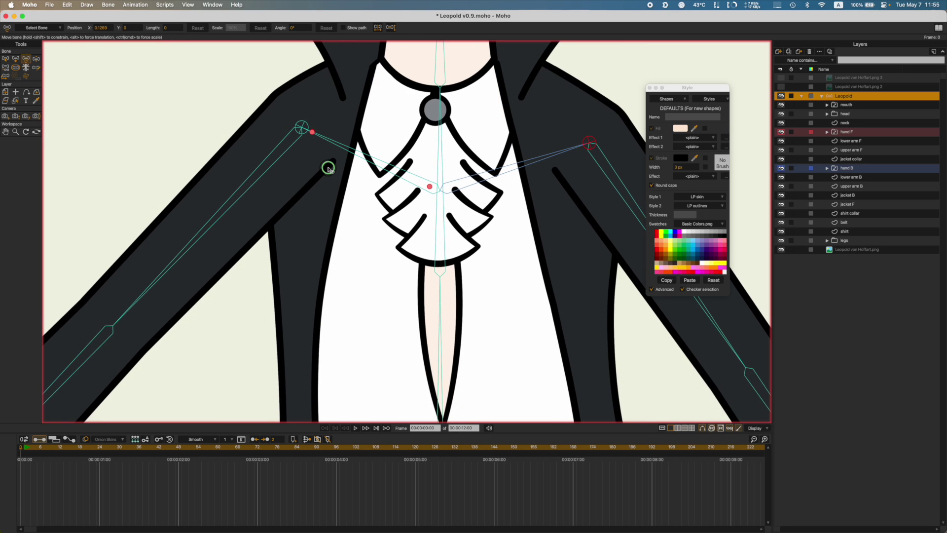
drag(333, 267, 326, 163)
drag(345, 203, 473, 65)
drag(275, 292, 424, 234)
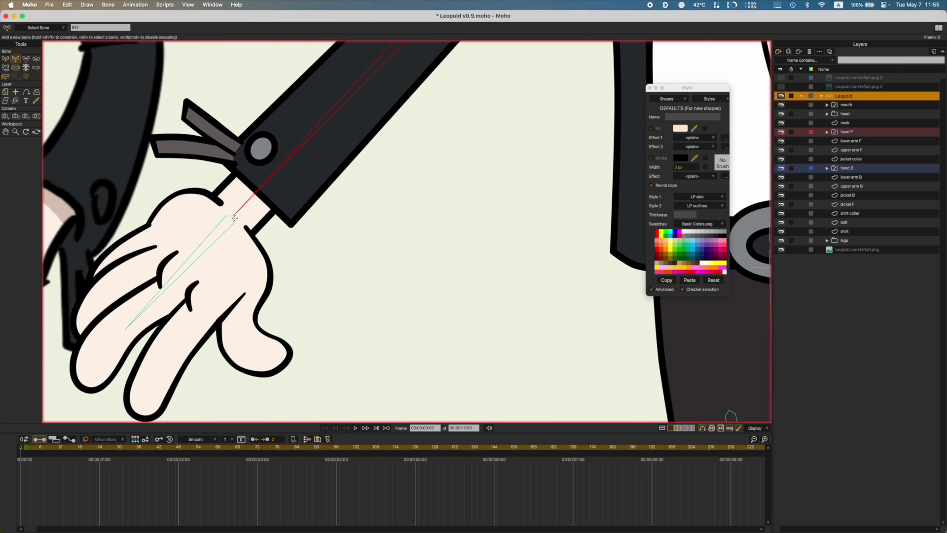
Step: Add zero-length bones at both wrists, between the lower arm and hand bones
key(b)
drag(413, 253, 15, 212)
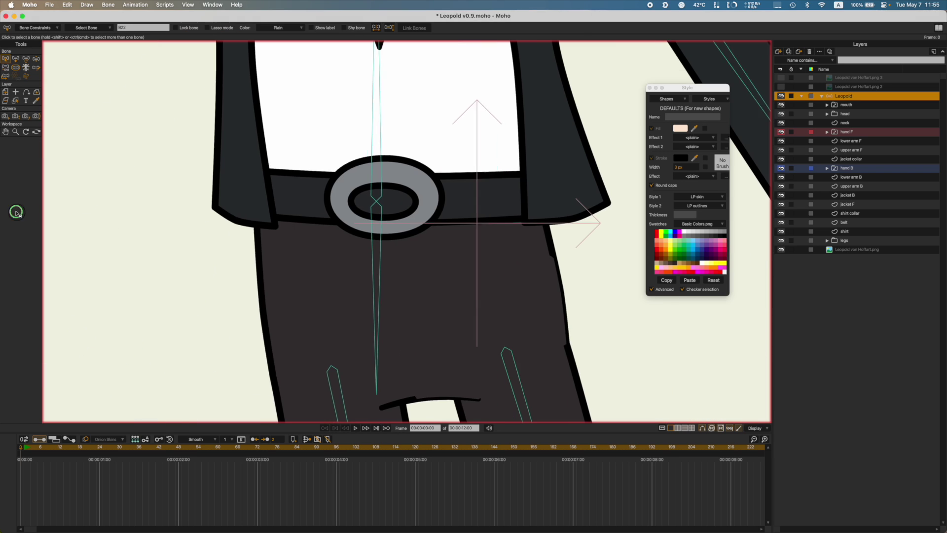
drag(422, 229, 96, 239)
drag(374, 245, 291, 243)
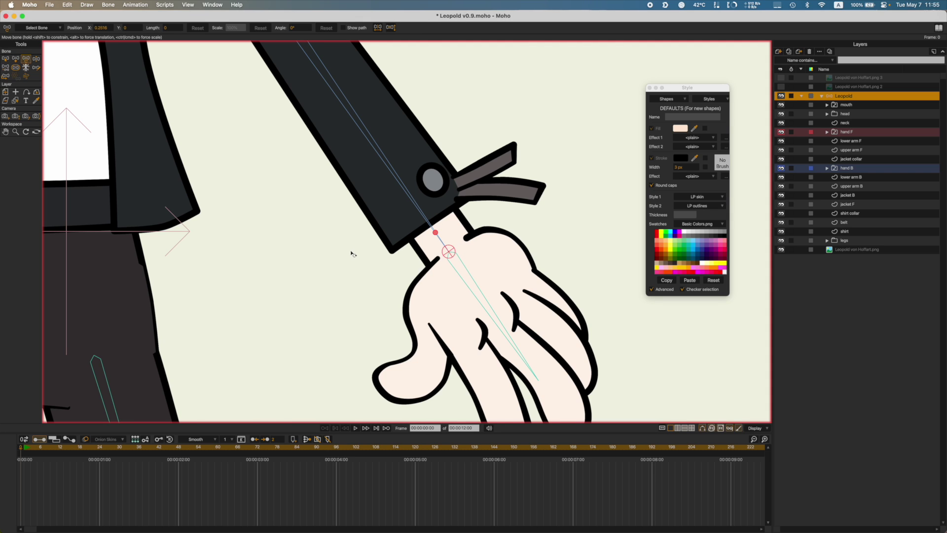
scroll(352, 254, down, 3)
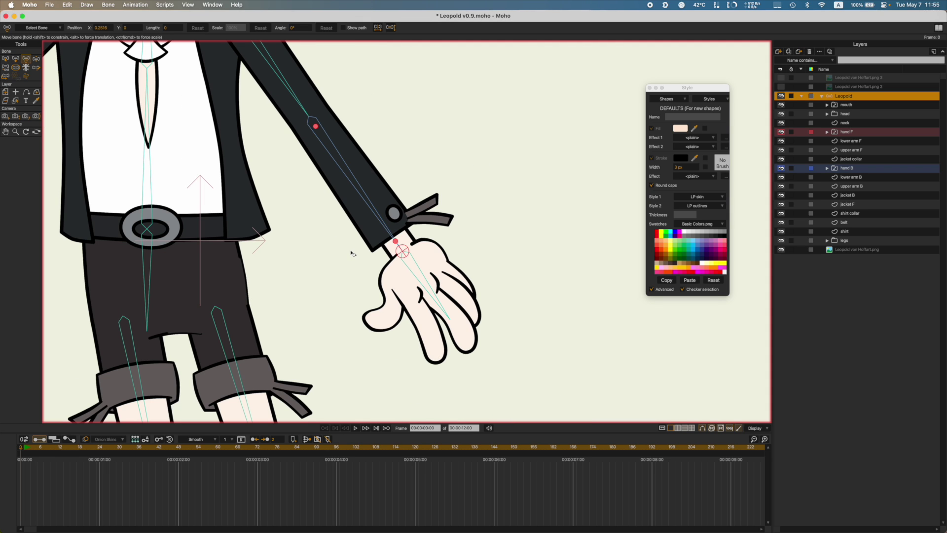
Step: Try to move the tips of the F lower arm and upper arm bones, undoing each change
click(397, 240)
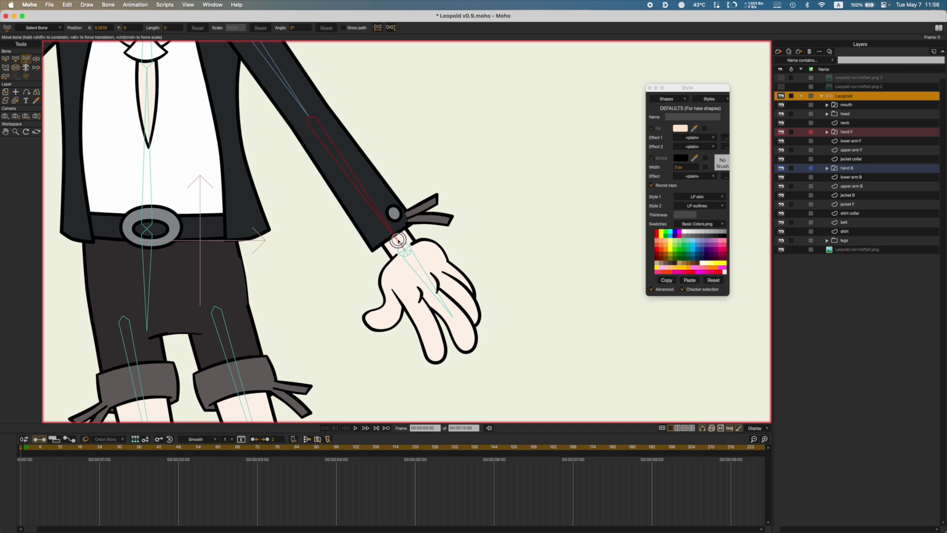
drag(265, 236, 235, 260)
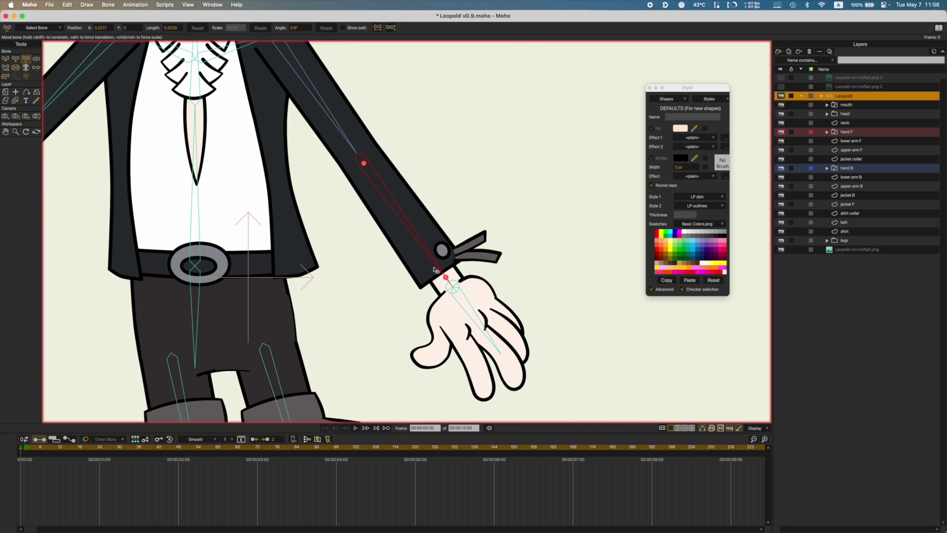
key(super+z)
drag(377, 150, 345, 216)
click(344, 217)
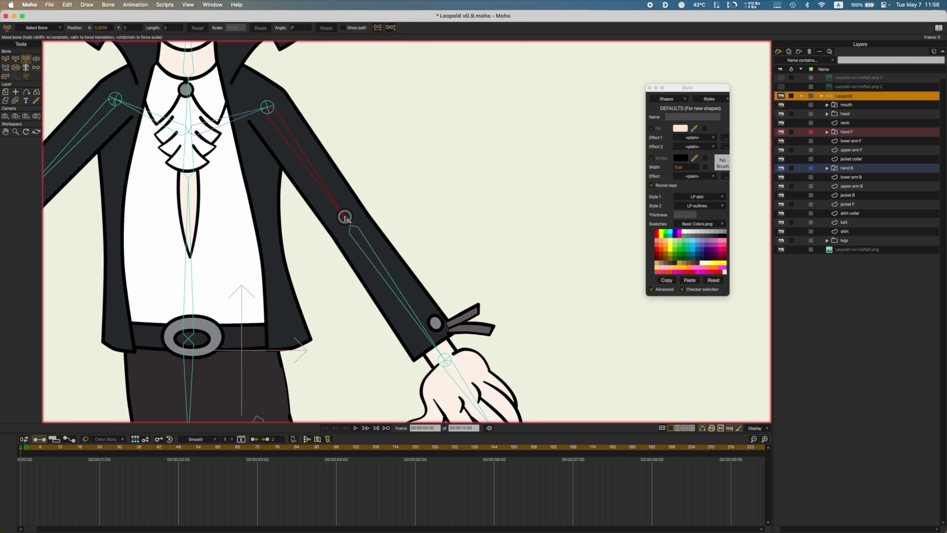
key(super+z)
Step: Check the placement of the B arm and spine bones and save the file
drag(208, 216, 504, 222)
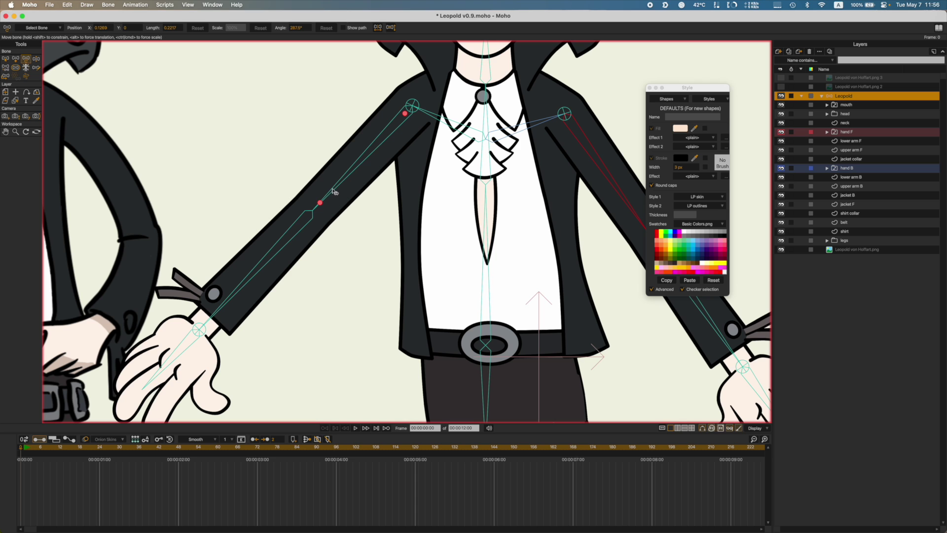
drag(407, 232, 264, 334)
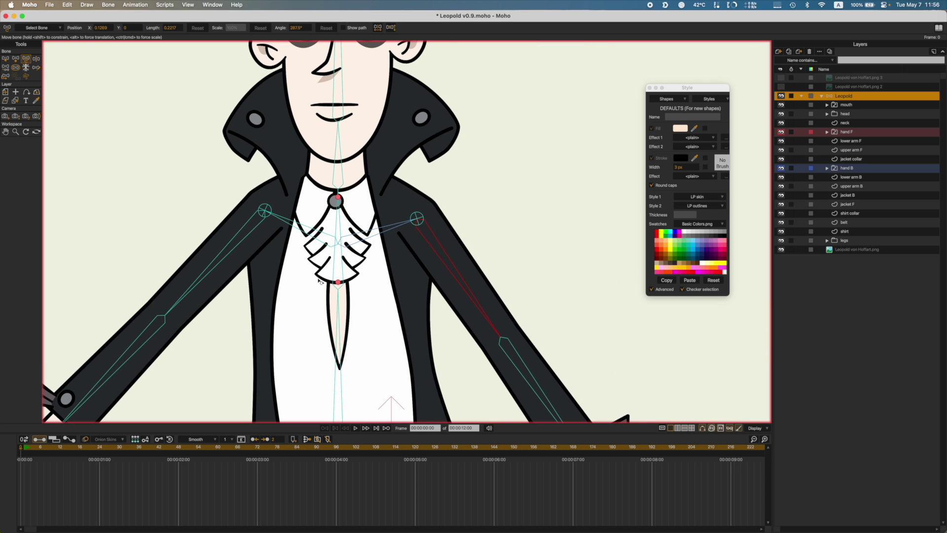
key(super+s)
scroll(328, 315, down, 3)
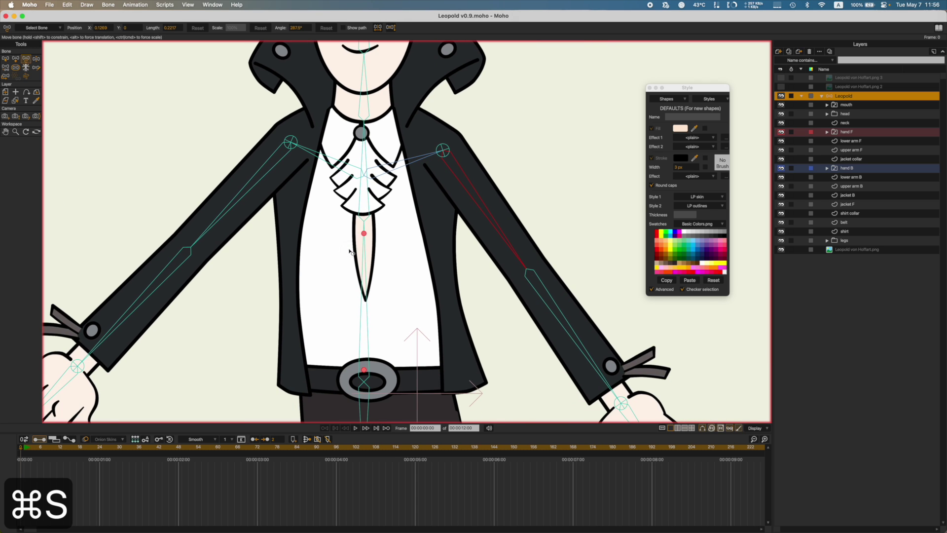
Step: Name the skeleton's bones, including the upper leg F bone, and save the file
key(z)
scroll(327, 338, down, 5)
scroll(306, 178, up, 5)
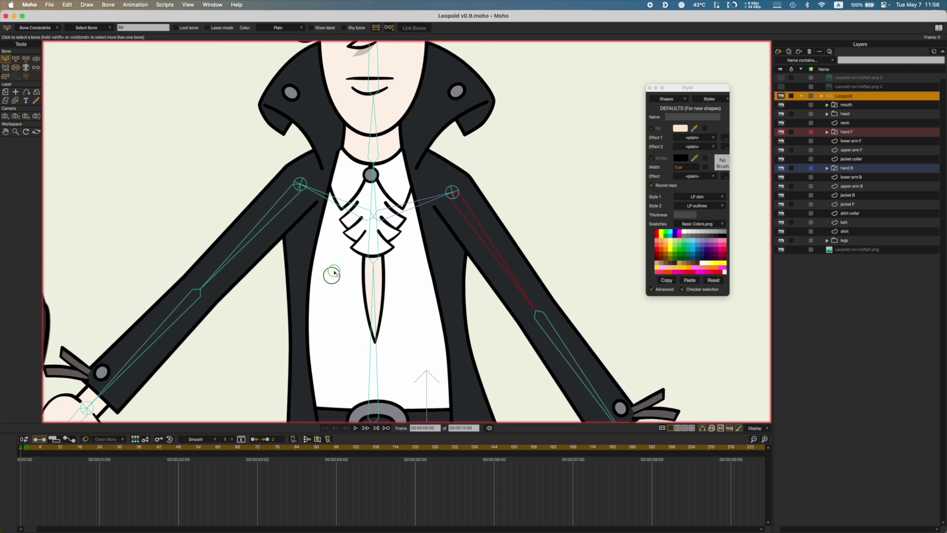
click(151, 377)
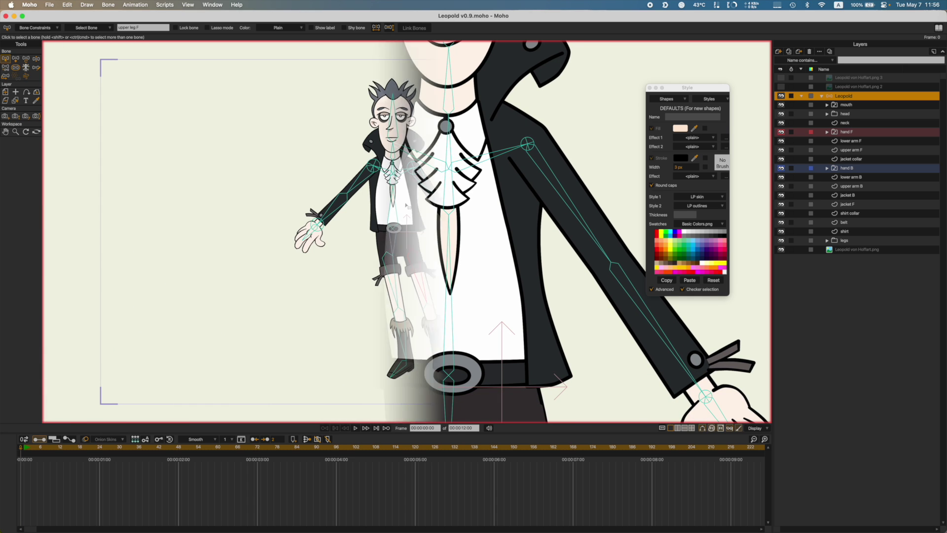
key(super+s)
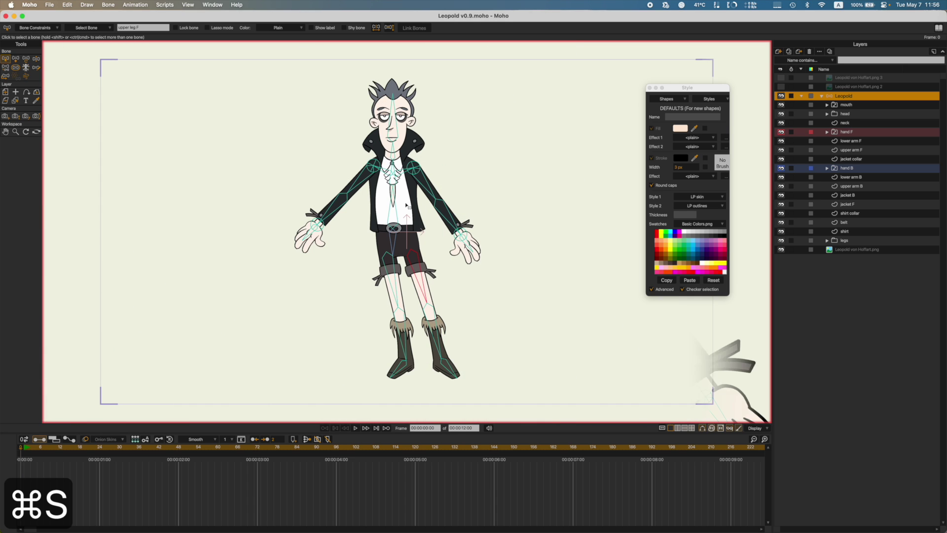
scroll(423, 214, up, 2)
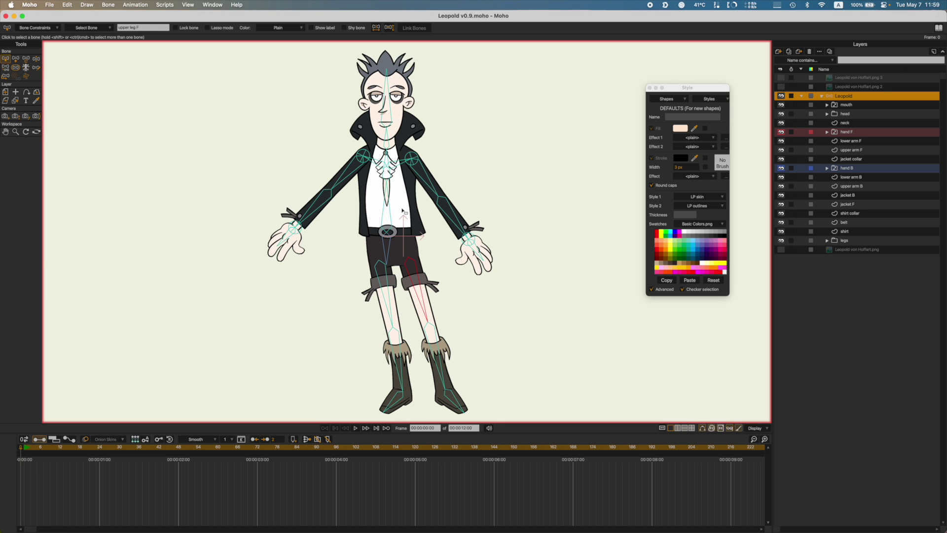
Step: Test how the artwork follows the skeleton by bending the spine, arm and head bones with the Manipulate Bones tool
key(z)
drag(400, 206, 367, 202)
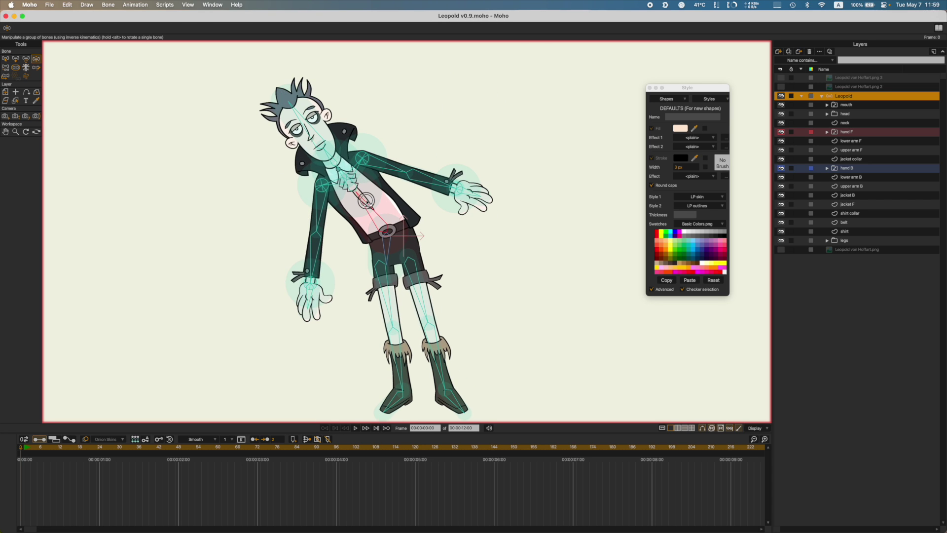
drag(310, 261, 298, 196)
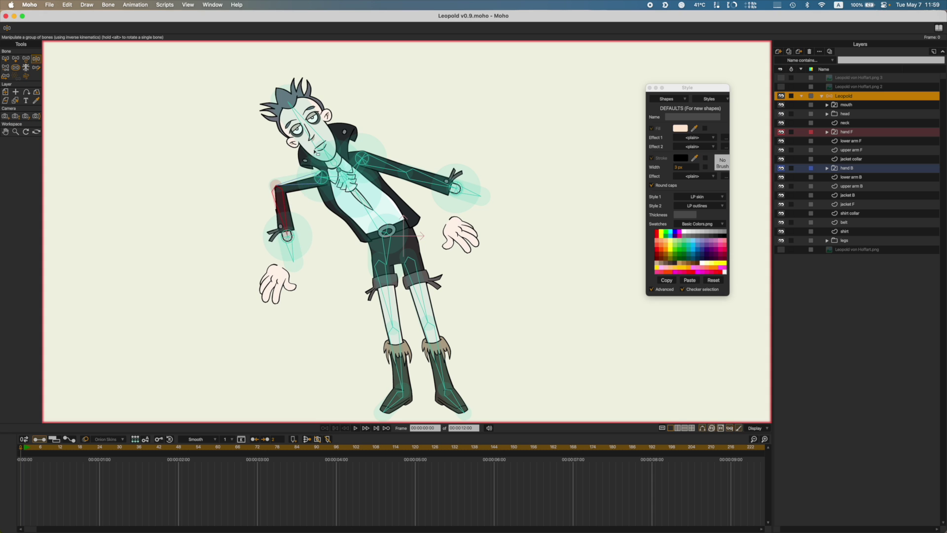
drag(318, 154, 413, 143)
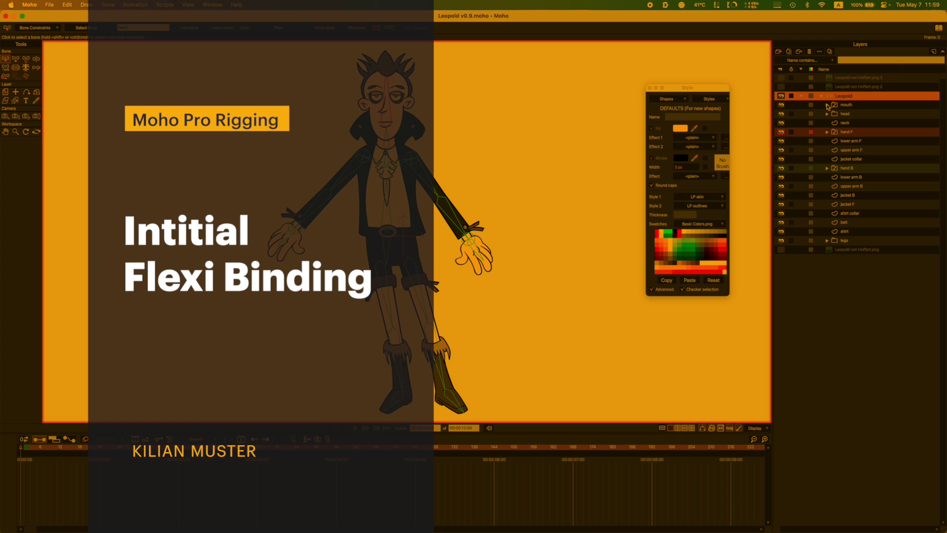
Step: Bind the mouth layer to the head bone and save the file
click(851, 110)
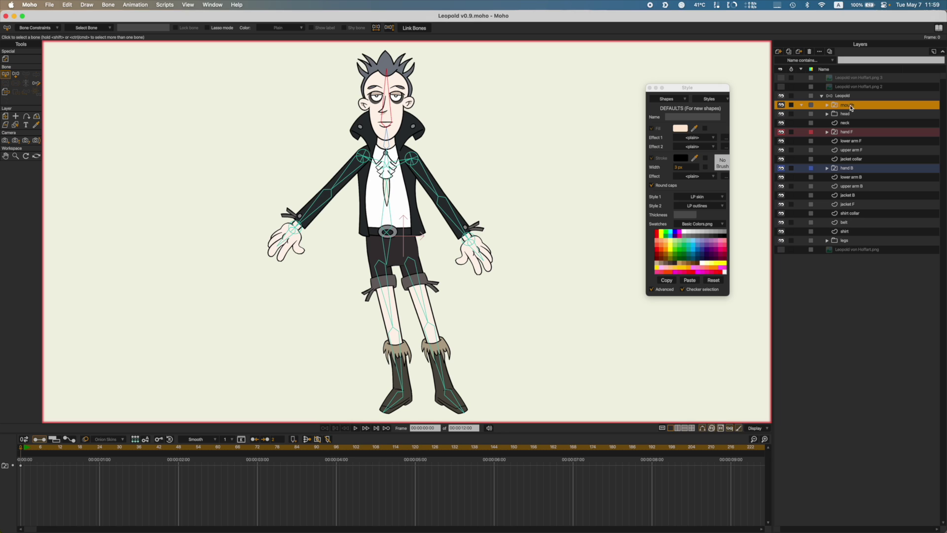
click(6, 92)
click(390, 105)
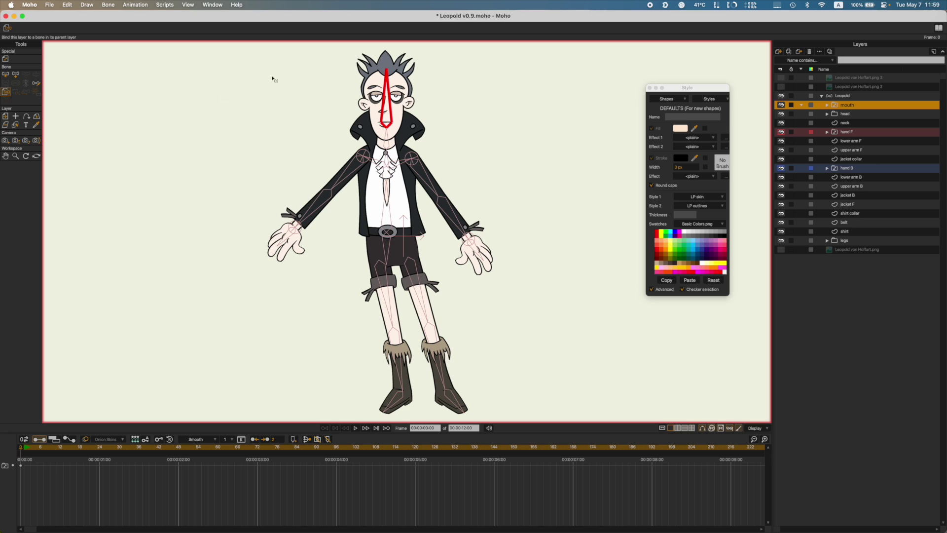
key(cmd+s)
Step: Flexi-bind the ear F layer in the head group to the head bone only
click(851, 114)
click(827, 113)
click(850, 124)
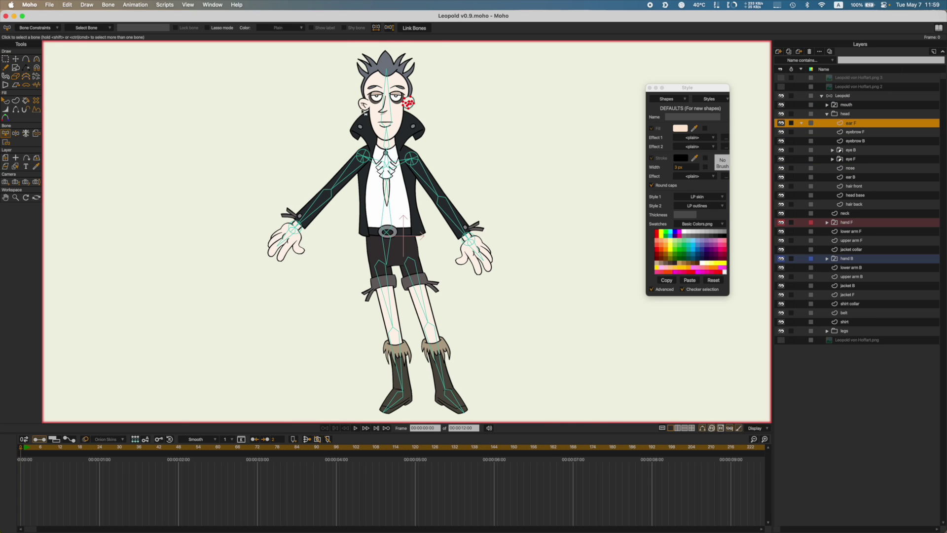
scroll(365, 113, up, 6)
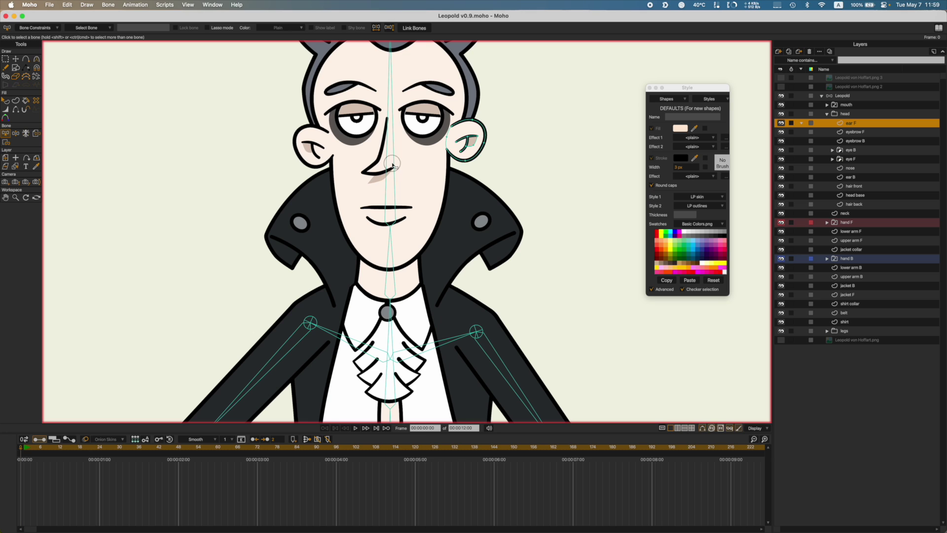
click(398, 178)
scroll(406, 200, down, 2)
scroll(405, 200, down, 3)
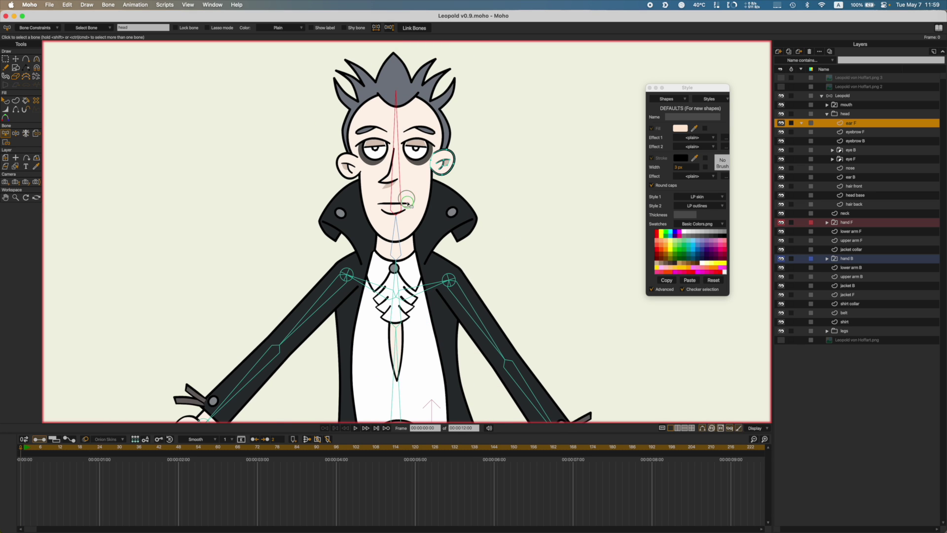
drag(406, 200, 409, 235)
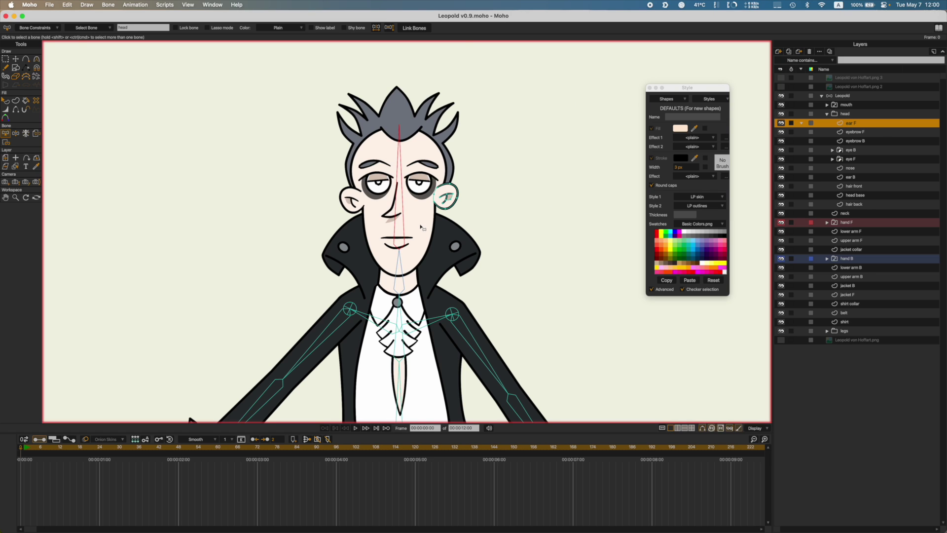
key(shift+super+f)
Step: Flexi-bind the eyebrow F and eyebrow B layers to the head bone
click(862, 132)
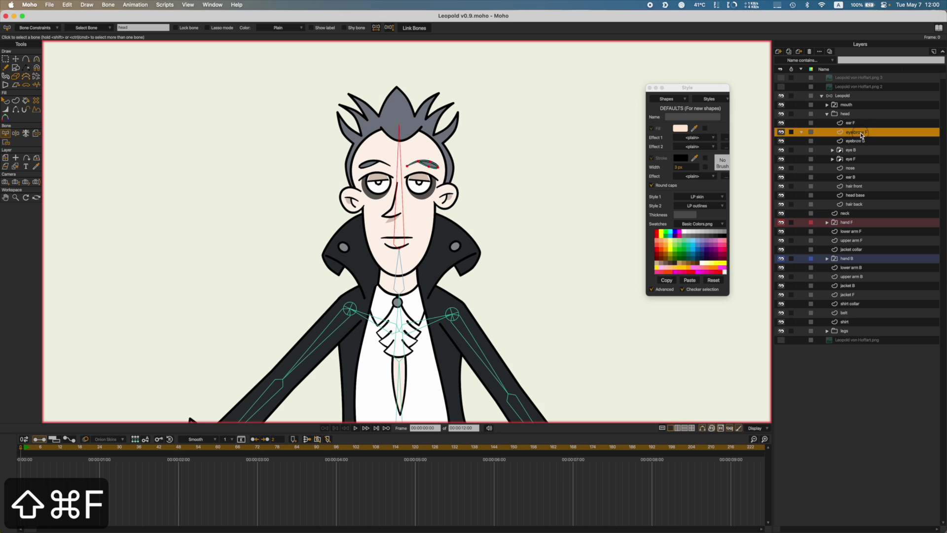
key(shift+super+f)
click(869, 141)
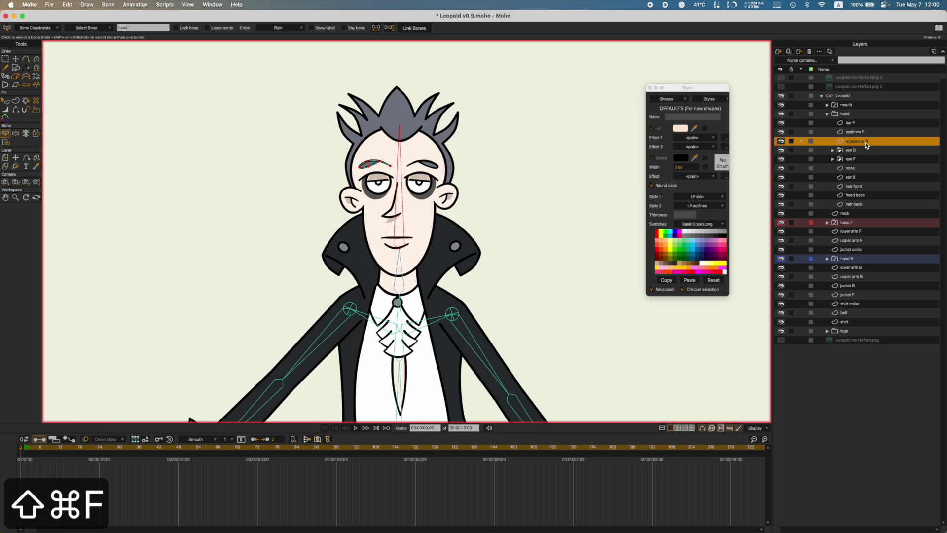
key(shift+super+f)
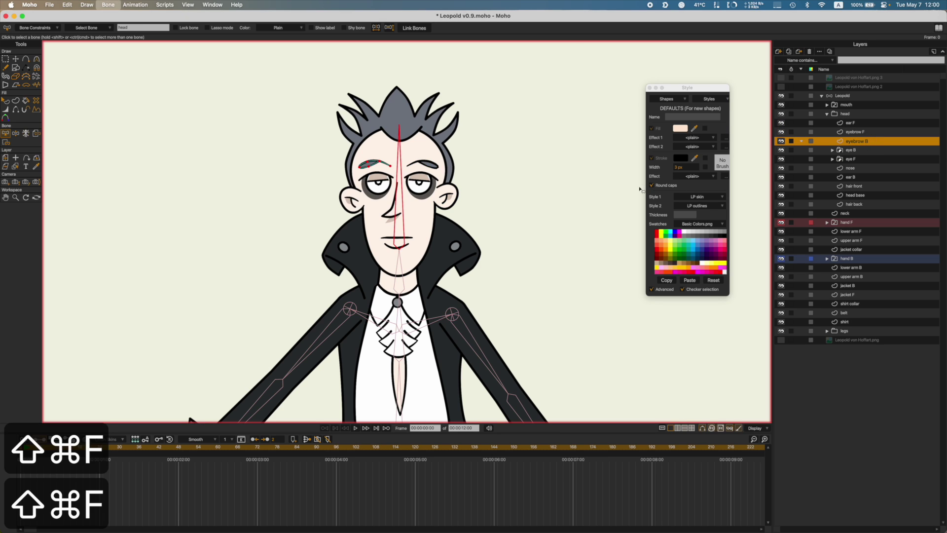
Step: Flexi-bind the eye B group's eye cover, eyelid upper, pupil, eye base and eye shadow layers to the head bone
click(832, 150)
key(shift+super+f)
click(860, 159)
key(shift+super+f)
click(858, 169)
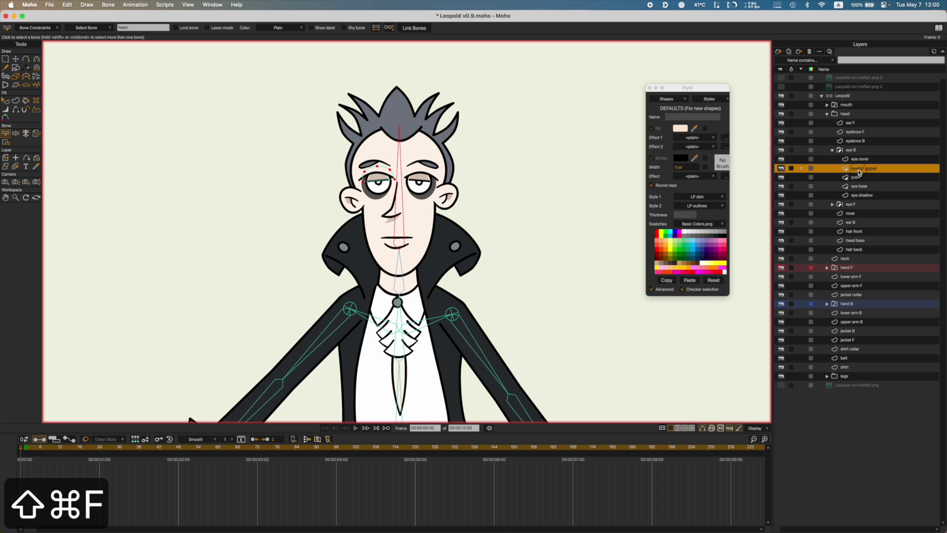
key(shift+super+f)
click(858, 177)
key(shift+super+f)
click(859, 186)
key(shift+super+f)
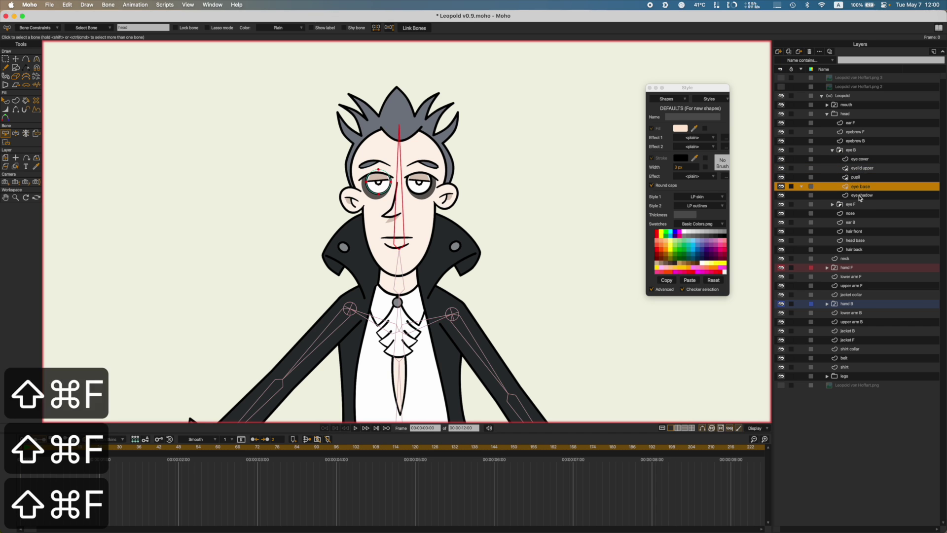
click(860, 195)
key(shift+super+f)
click(832, 150)
Step: Flexi-bind the eye F group's eyelid upper, pupil, eye base and eye shadow layers to the head bone
click(833, 159)
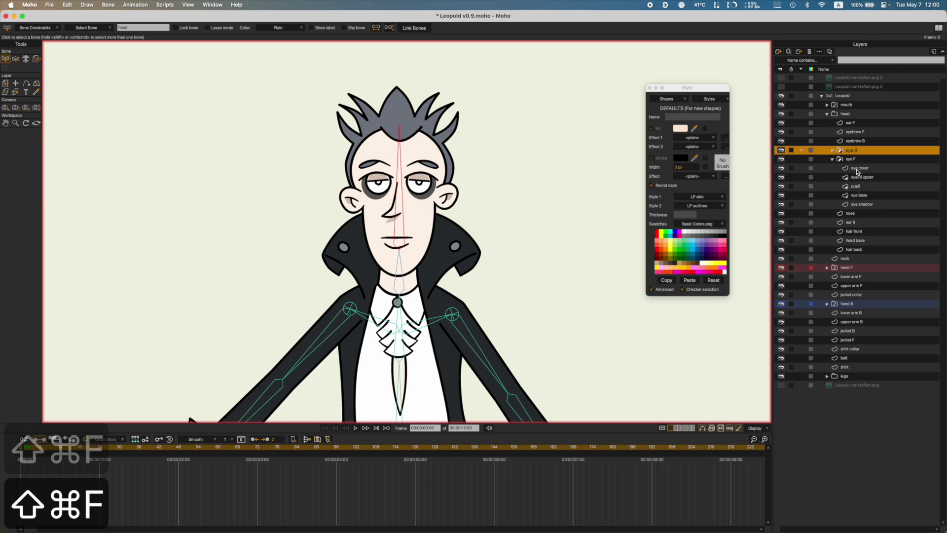
click(856, 178)
key(shift+super+f)
key(shift+super+f)
click(857, 186)
key(shift+super+f)
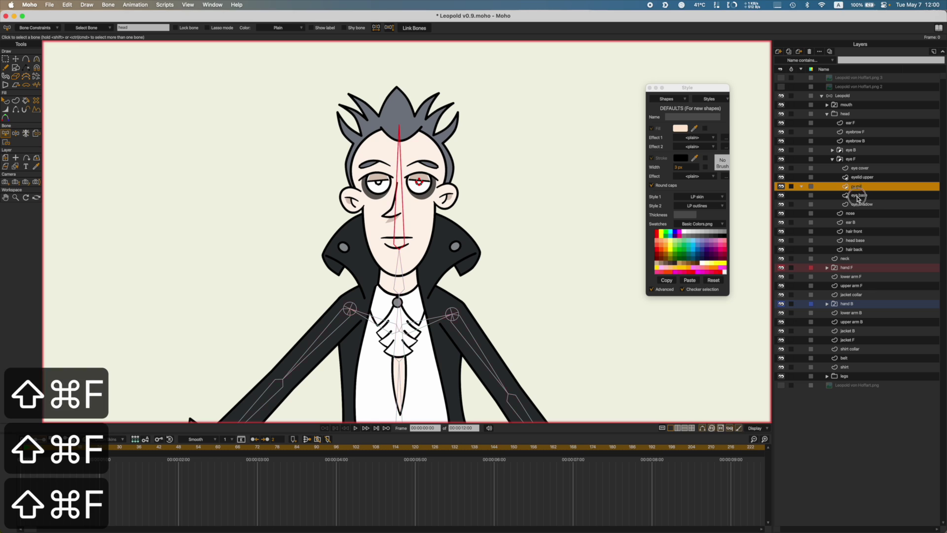
click(859, 195)
key(shift+super+f)
click(858, 204)
key(shift+super+f)
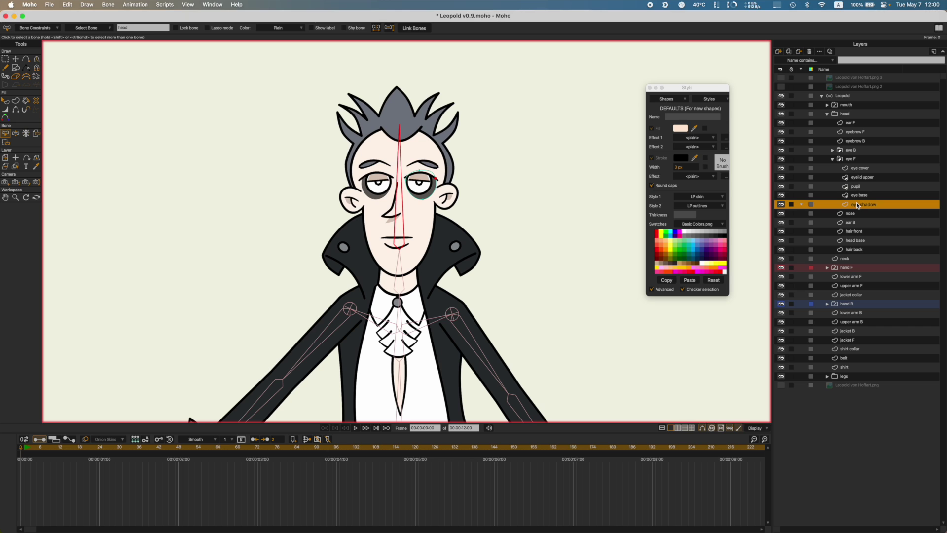
Step: Flexi-bind the eye F group's eye cover layer to the head bone and review the group's other layers
drag(501, 222, 476, 186)
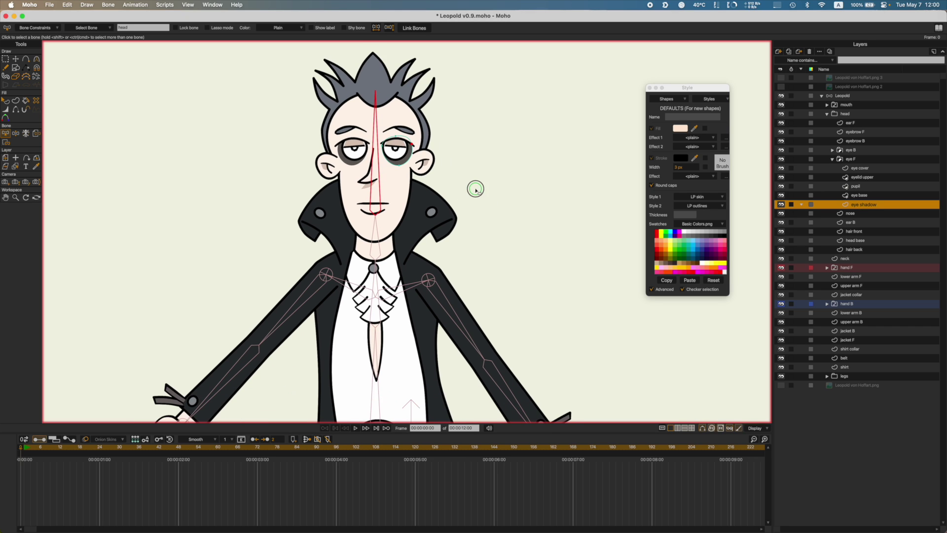
click(833, 160)
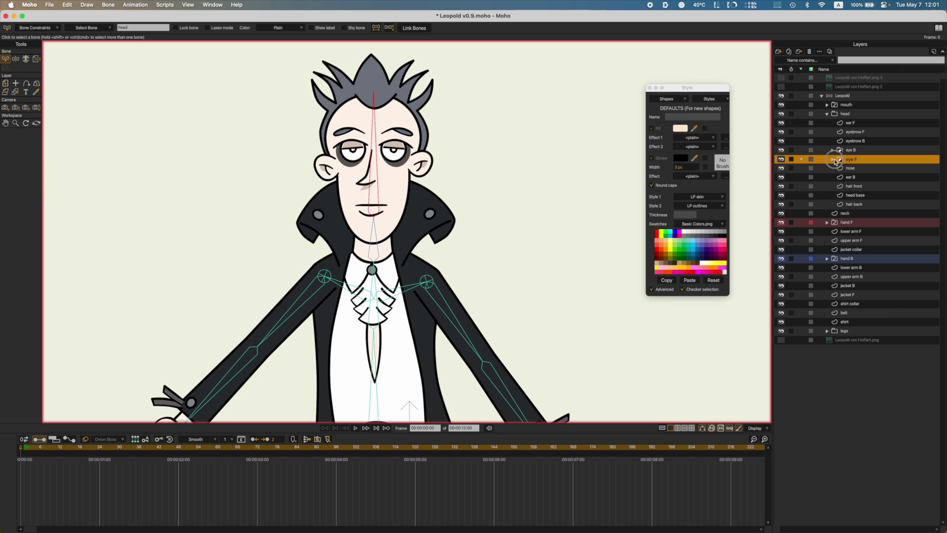
click(833, 159)
click(857, 168)
key(shift+super+f)
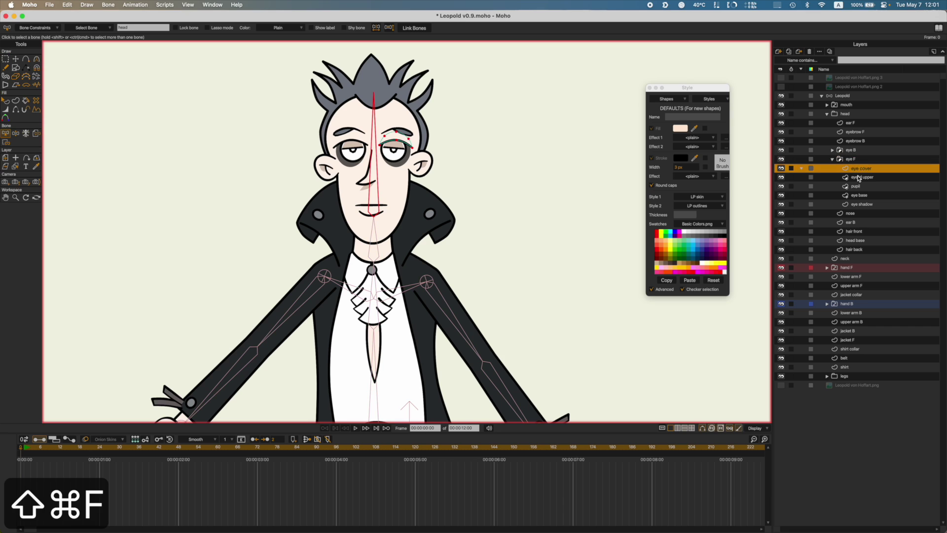
click(860, 177)
click(864, 205)
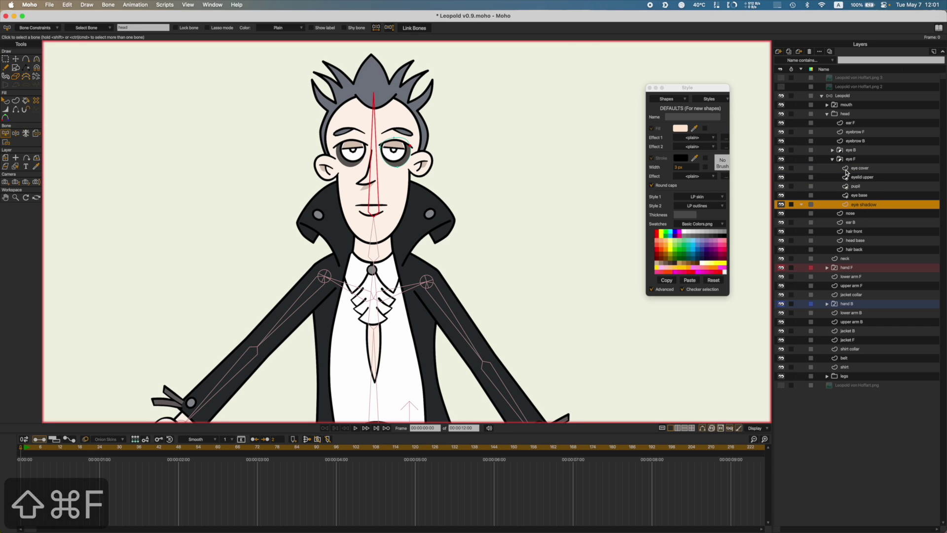
click(833, 159)
Step: Flexi-bind the nose, ear B, hair front, head base and hair back layers to the head bone
click(844, 169)
key(shift+super+f)
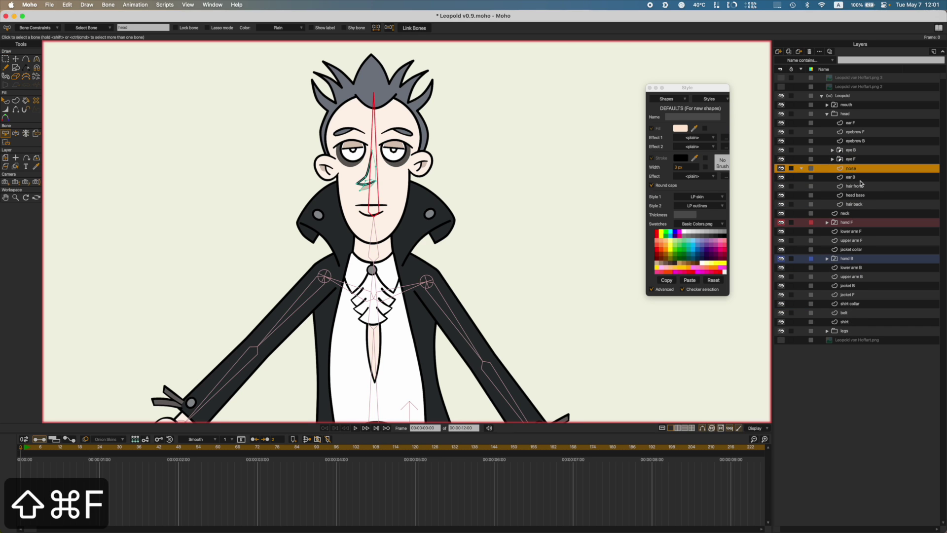
click(851, 177)
key(shift+super+f)
click(851, 187)
key(shift+super+f)
click(852, 194)
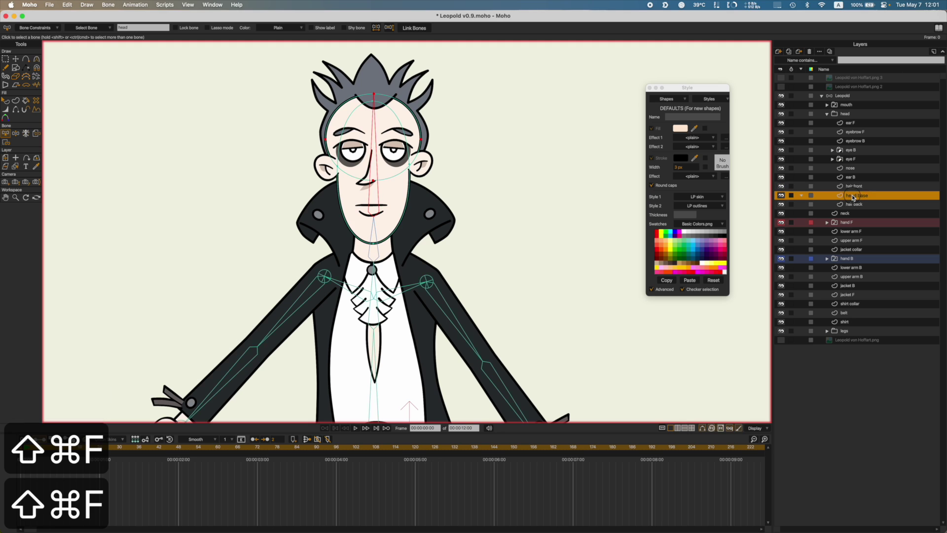
key(shift+super+f)
click(848, 205)
key(shift+super+f)
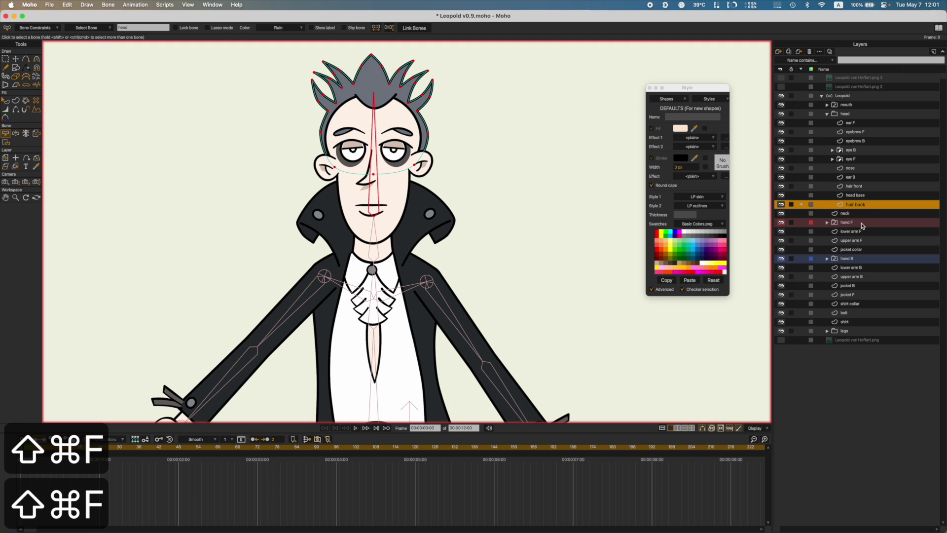
Step: Flexi-bind the neck layer to the neck bone only
click(847, 214)
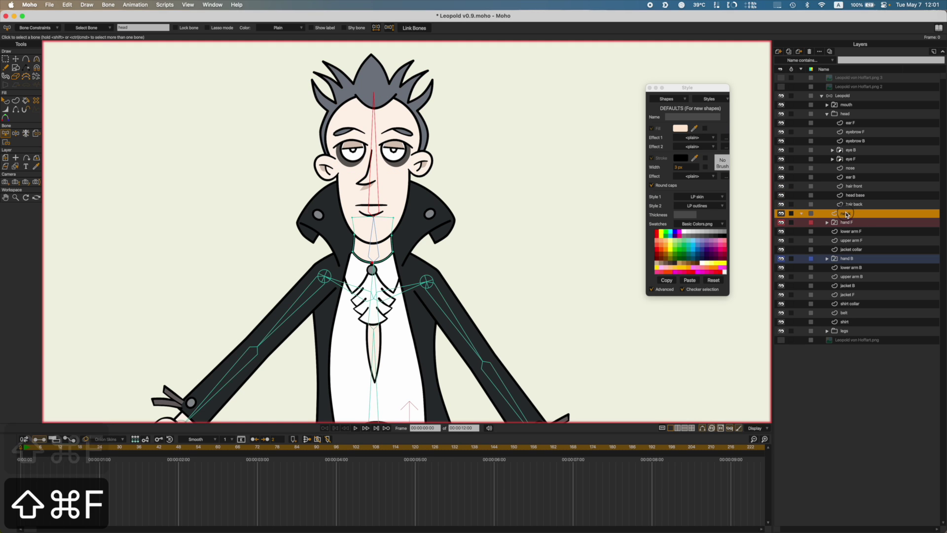
click(375, 239)
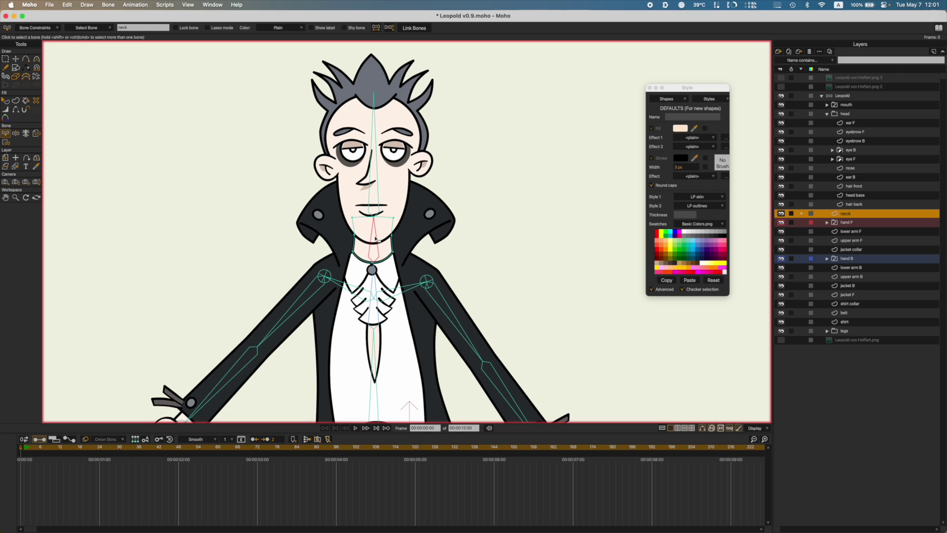
key(shift+super+f)
Step: Collapse the head group and show the hand pose layers inside the hand F group
drag(574, 213, 528, 121)
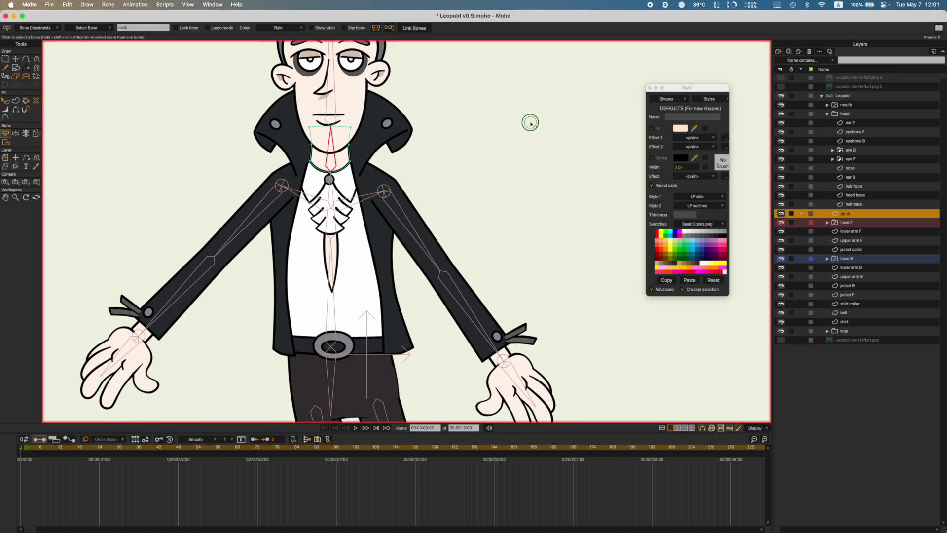
click(827, 114)
click(827, 132)
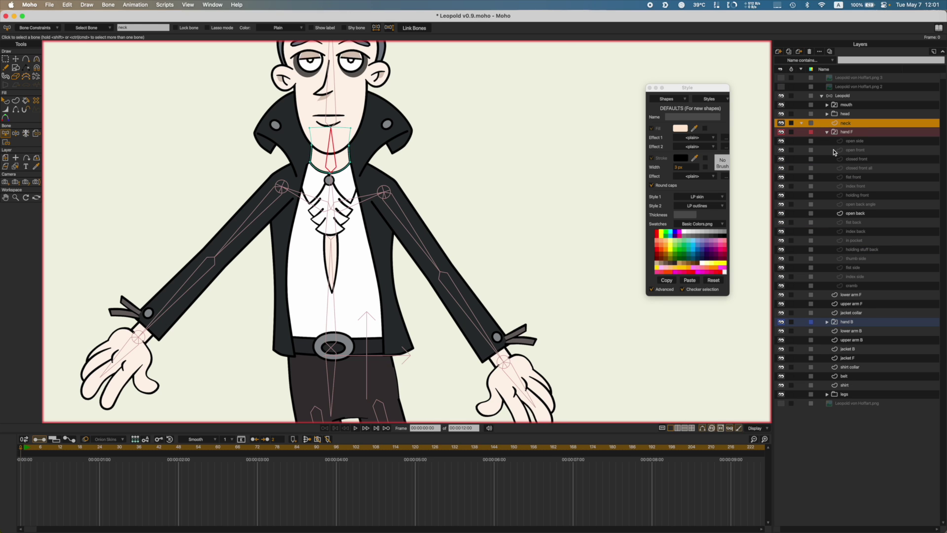
drag(426, 248, 438, 197)
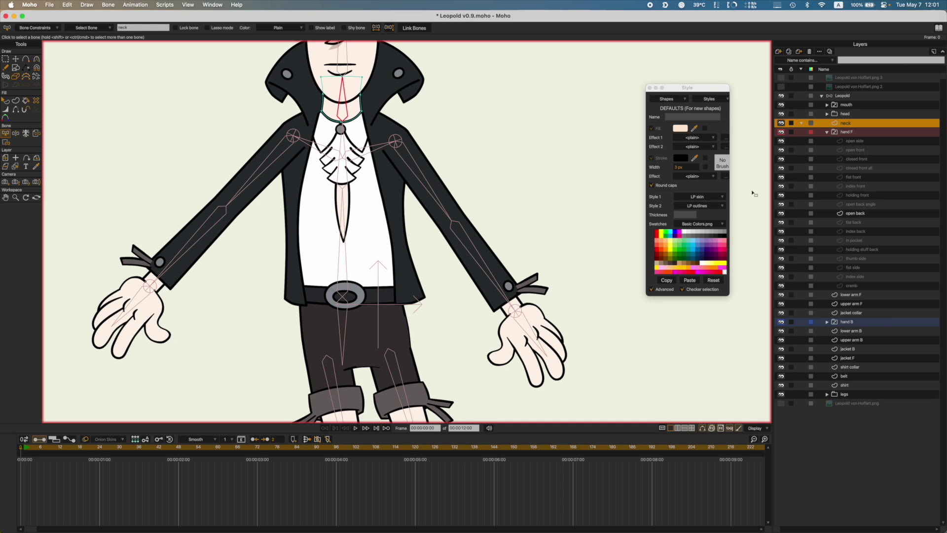
click(860, 142)
key(shift+super+f)
click(857, 151)
key(shift+super+f)
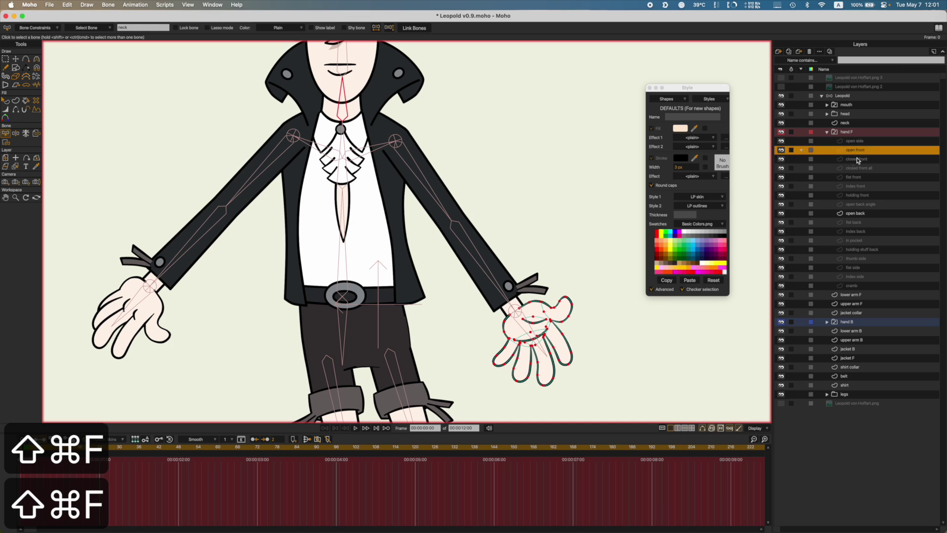
click(858, 160)
Step: Flexi-bind the open side, open front and closed front layers of hand F to the hand F bone
click(852, 141)
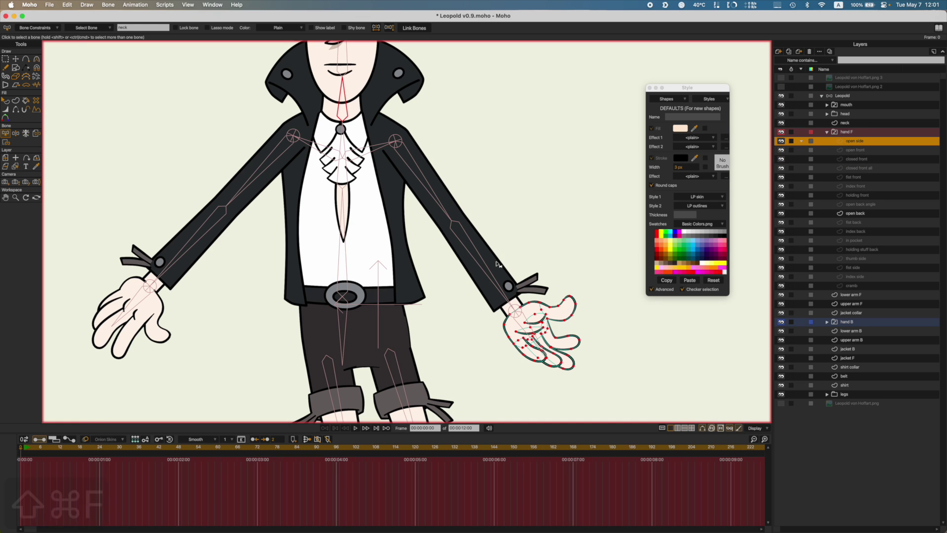
click(529, 321)
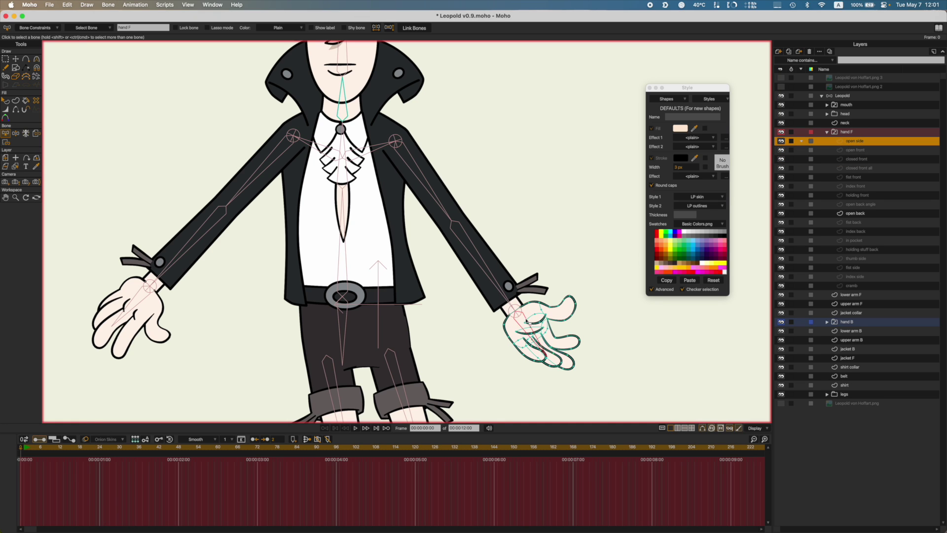
key(shift+super+f)
click(856, 151)
key(shift+super+f)
click(855, 160)
key(shift+super+f)
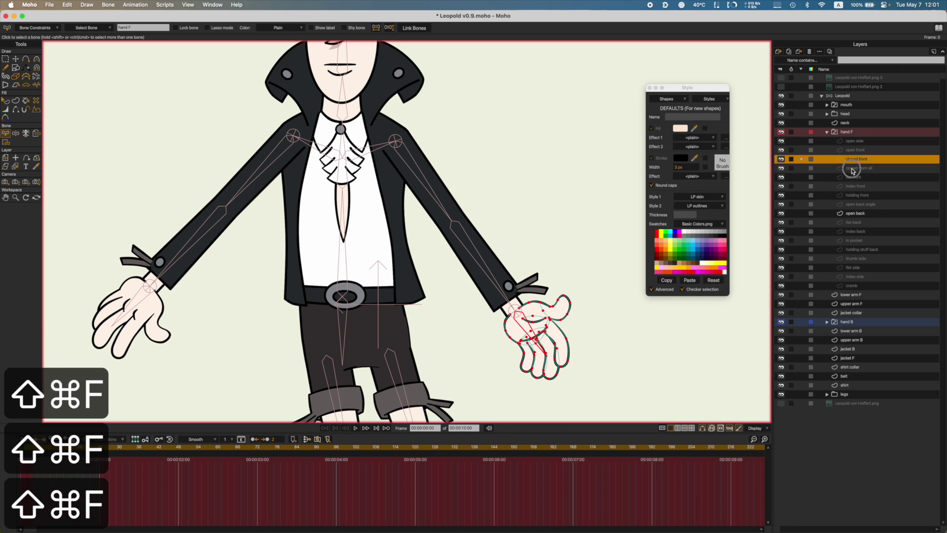
Step: Flexi-bind the closed front alt, flat front, index front and holding front layers to the hand F bone
click(855, 169)
key(shift+super+f)
click(854, 178)
key(shift+super+f)
click(854, 187)
key(shift+super+f)
click(854, 196)
key(shift+super+f)
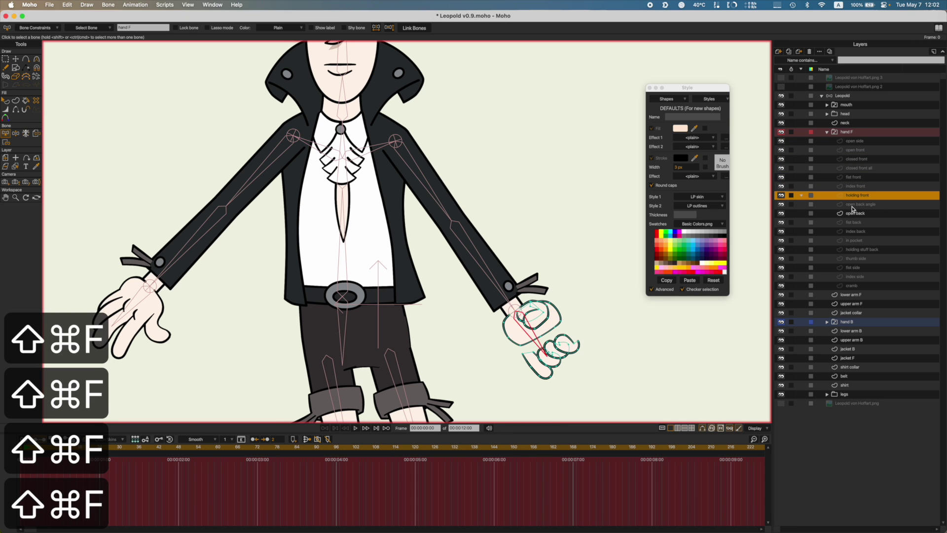
Step: Flexi-bind the open back angle, open back, flat back and index back layers to the hand F bone
click(852, 205)
key(shift+super+f)
click(849, 214)
key(shift+super+f)
click(850, 222)
key(shift+super+f)
click(852, 231)
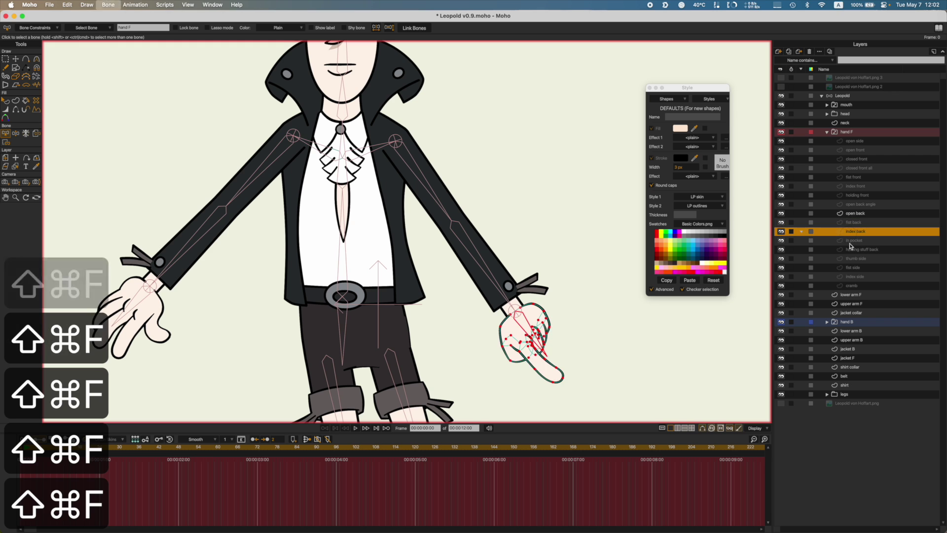
Step: Flexi-bind the in pocket, holding stuff back and thumb side layers to the hand F bone
key(shift+super+f)
click(852, 240)
key(shift+super+f)
click(853, 249)
key(shift+super+f)
click(853, 257)
key(shift+super+f)
Step: Flexi-bind the three bottommost pose layers of the hand F group to the hand F bone, and collapse the group
click(852, 268)
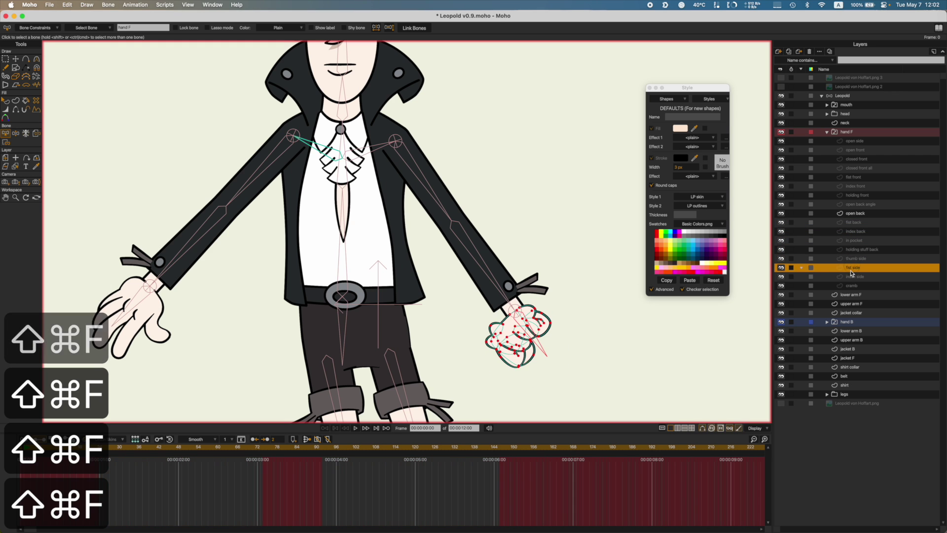
key(shift+super+f)
click(852, 276)
key(shift+super+f)
click(851, 285)
key(shift+super+f)
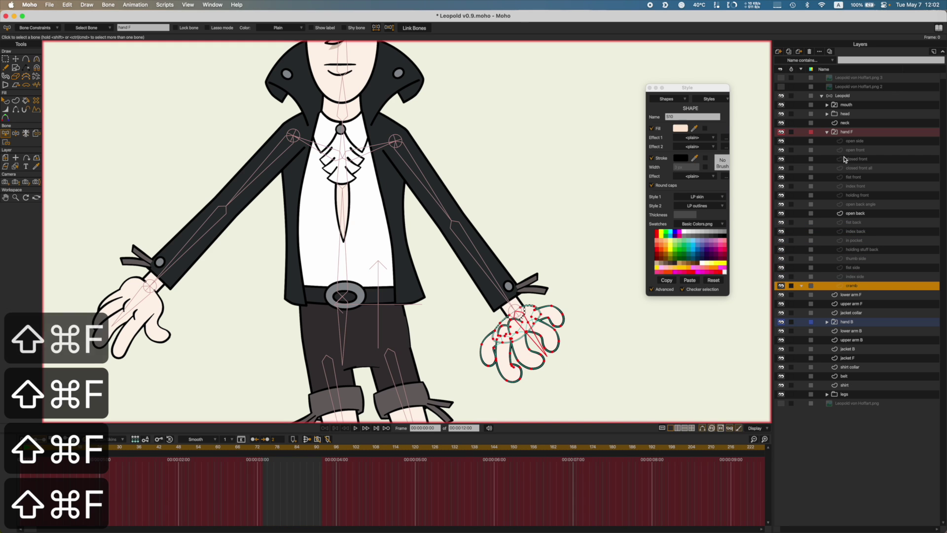
click(827, 131)
Step: Flexi-bind the lower arm F layer to the lower arm F bone and the upper arm F layer to the upper arm F bone
click(843, 141)
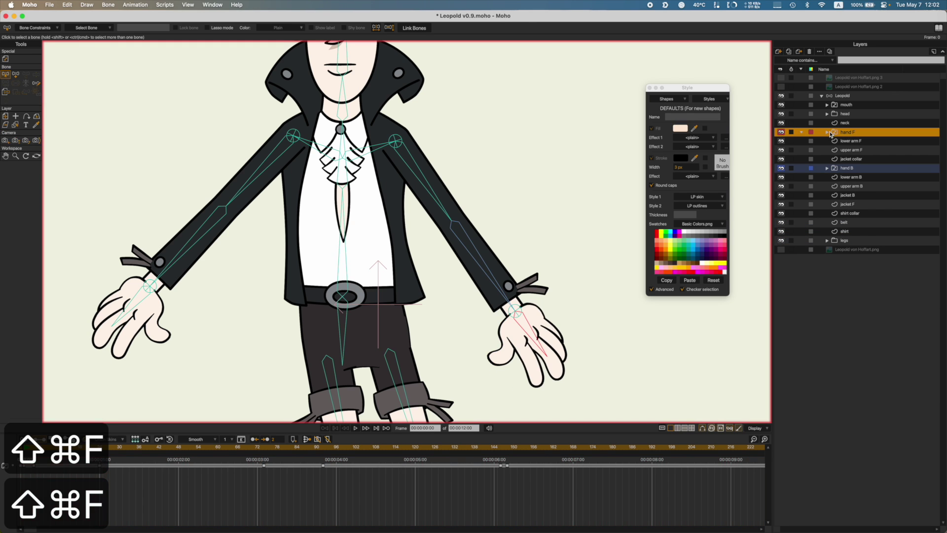
click(469, 240)
key(shift+super+f)
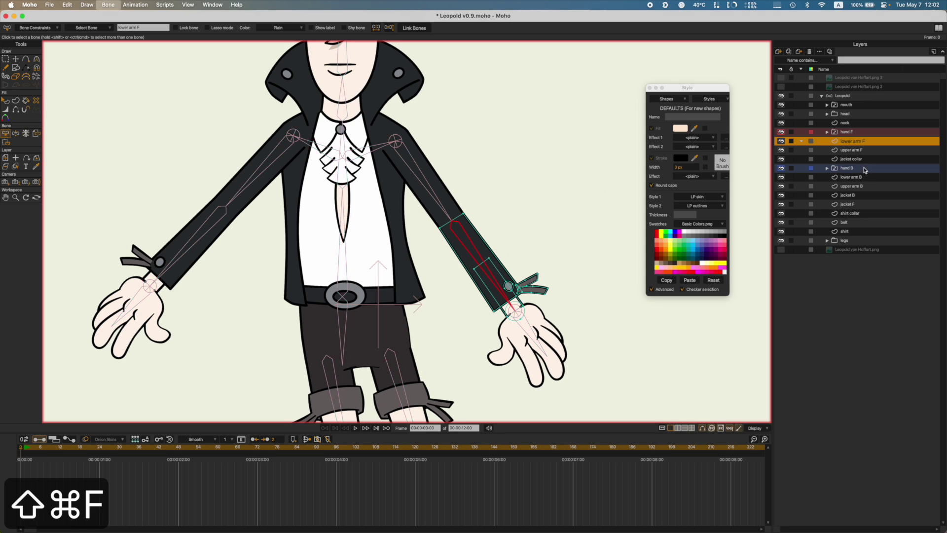
click(407, 159)
key(shift+super+f)
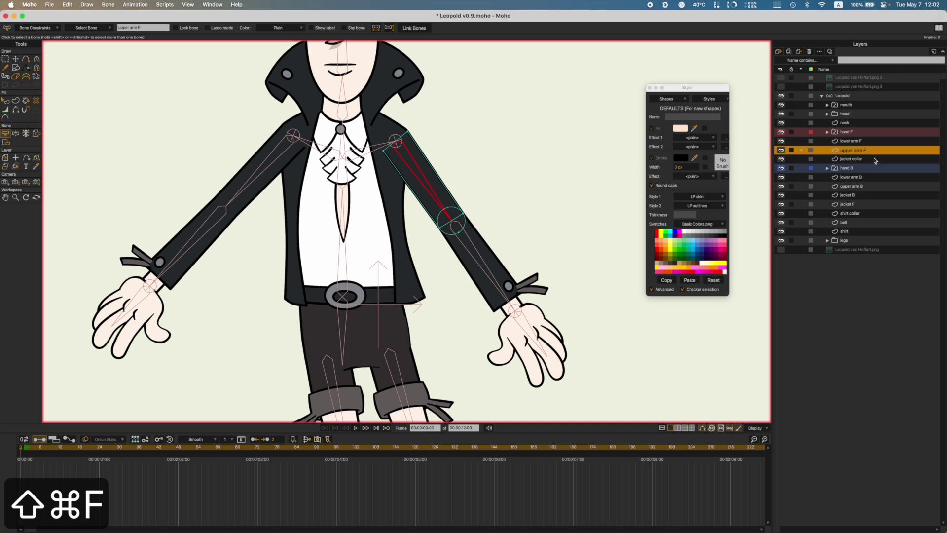
Step: Flexi-bind the jacket collar layer to the chest bone
click(858, 160)
scroll(394, 130, up, 5)
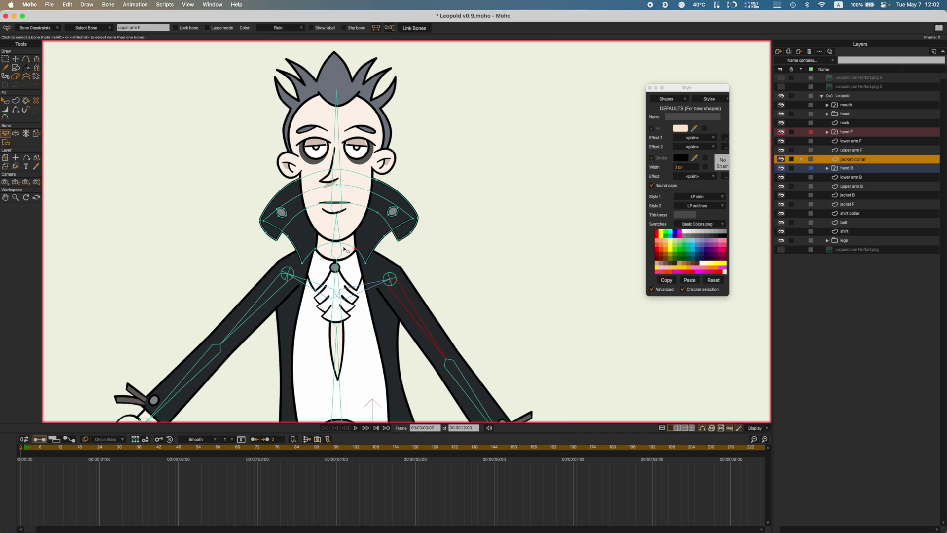
click(342, 278)
click(337, 278)
scroll(337, 277, down, 2)
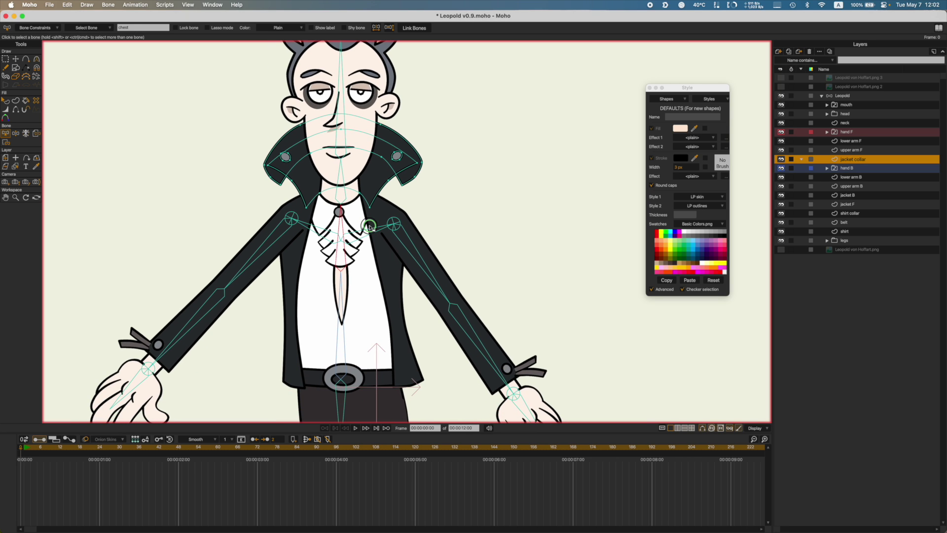
key(super+shift+f)
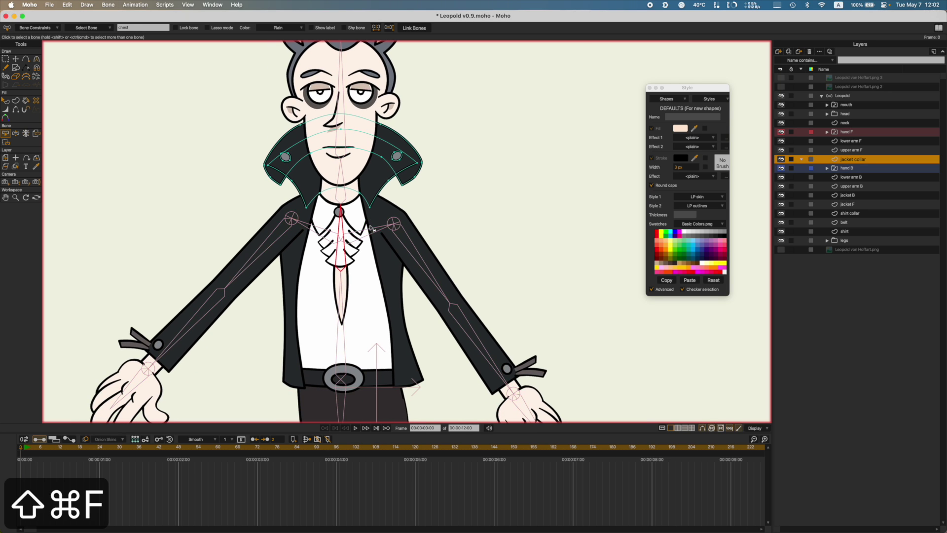
Step: Show the pose layers inside the hand B group and flexi-bind the open side layer to the hand B bone
click(827, 168)
right_click(860, 204)
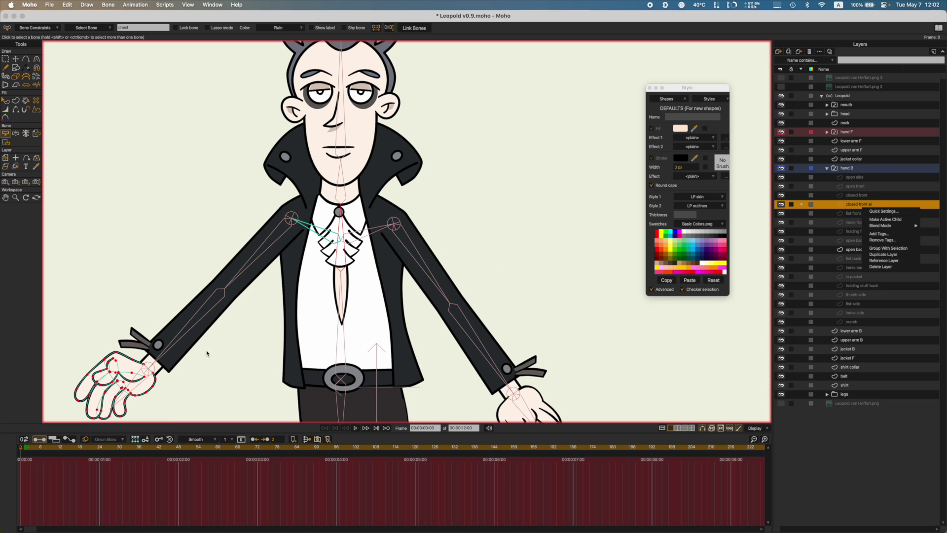
click(136, 389)
key(Return)
click(848, 196)
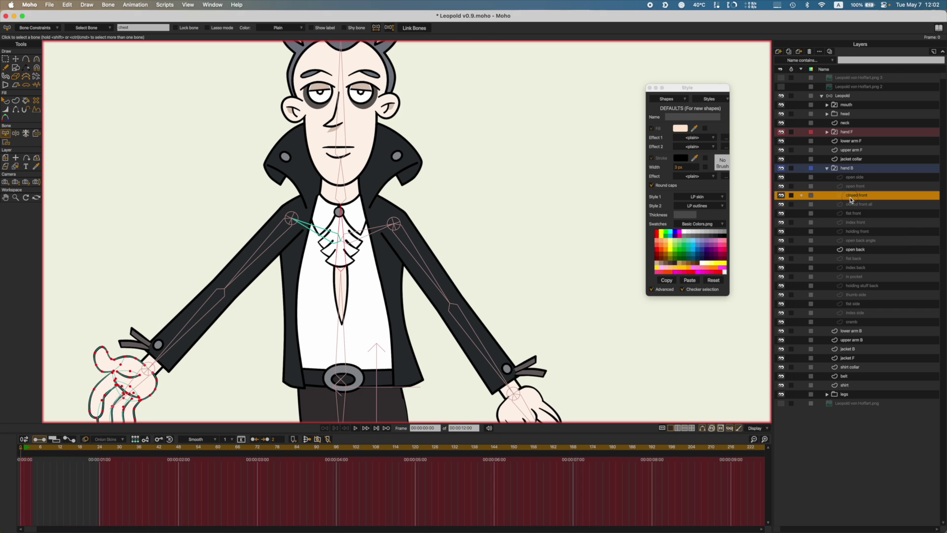
click(842, 178)
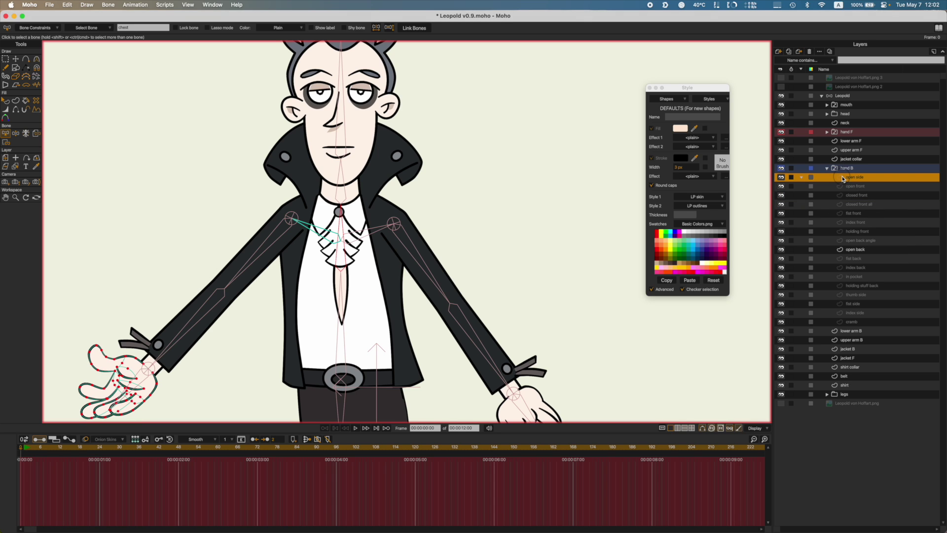
click(143, 380)
drag(376, 370, 390, 262)
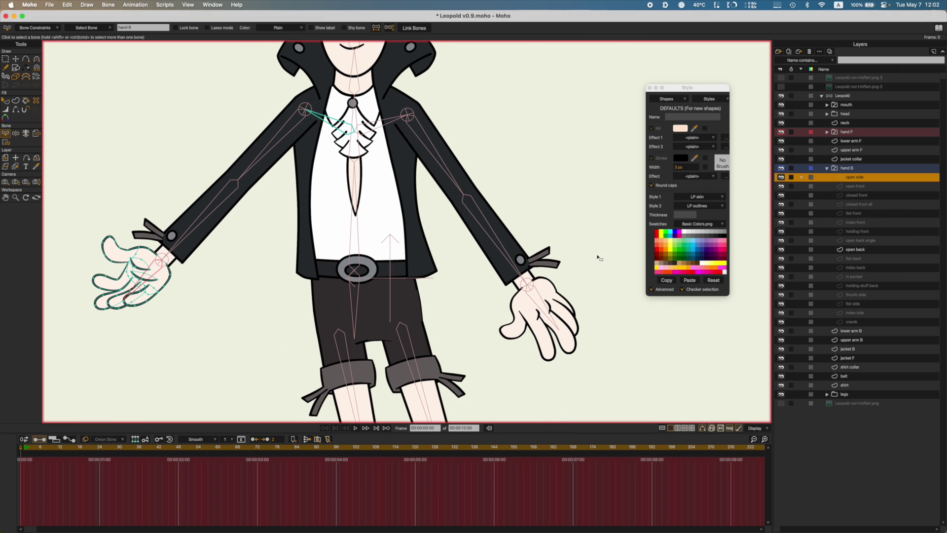
key(shift+super+f)
Step: Flexi-bind the open front, closed front, closed front alt and flat front layers to the hand B bone
click(855, 195)
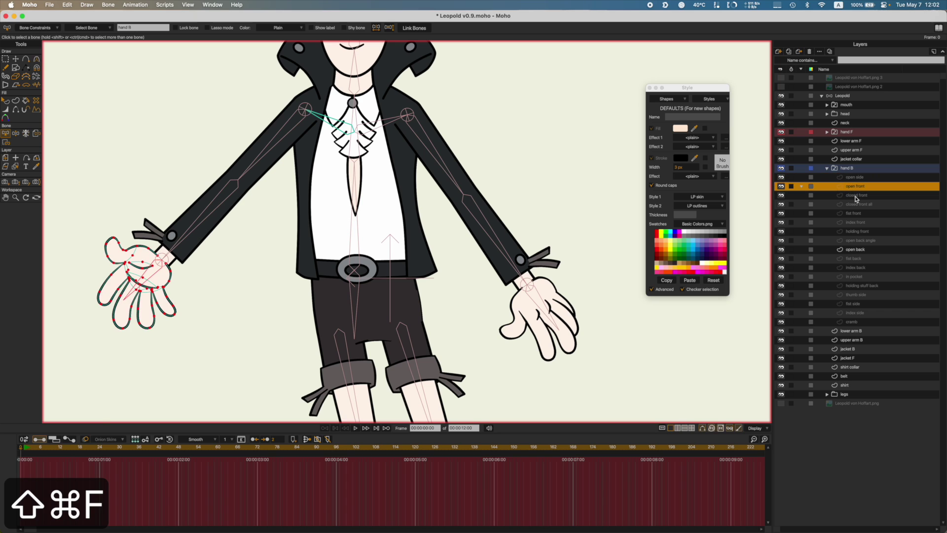
key(shift+super+f)
click(855, 204)
key(shift+super+f)
click(856, 213)
key(shift+super+f)
Step: Flexi-bind the index front, holding front, open back angle and open back layers to the hand B bone
click(855, 222)
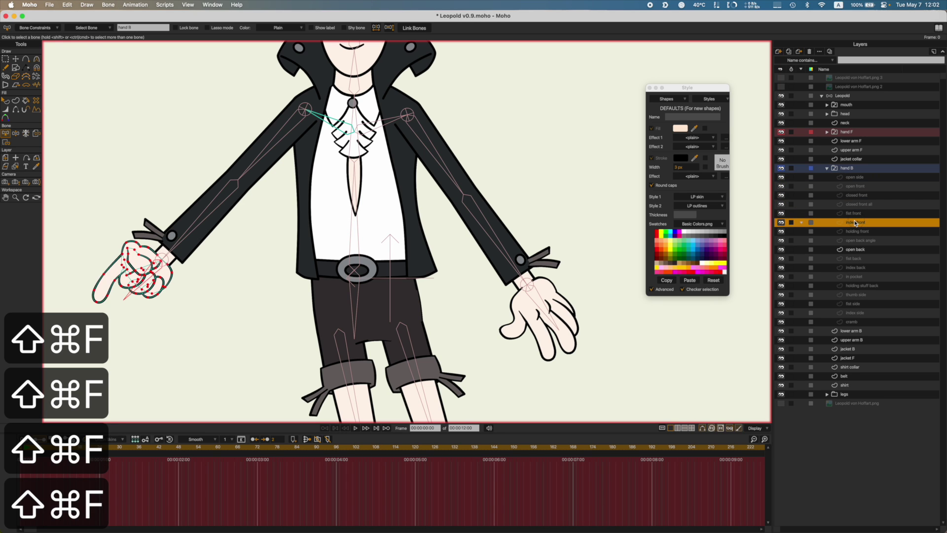
click(855, 231)
key(shift+super+f)
click(855, 240)
key(shift+super+f)
click(855, 249)
key(shift+super+f)
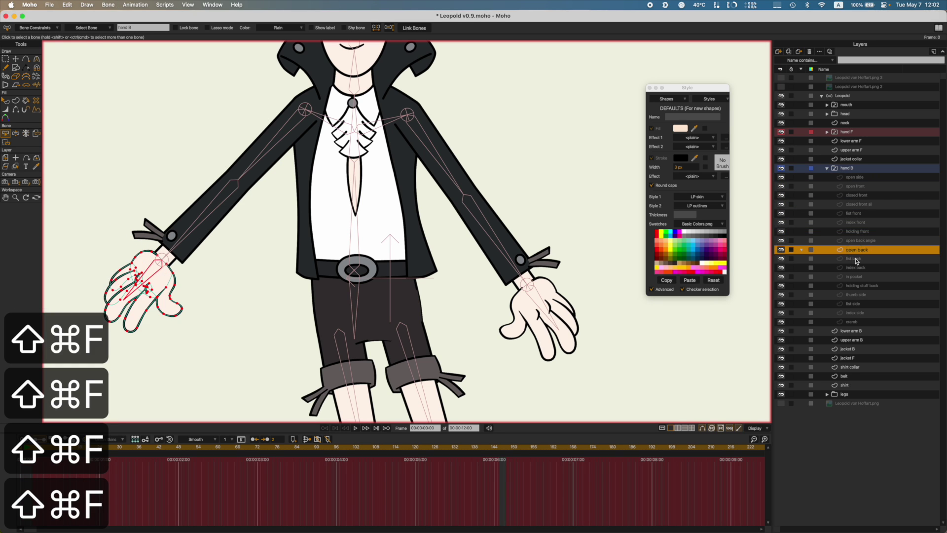
Step: Flexi-bind the flat back, index back, in pocket and holding stuff back layers to the hand B bone
click(855, 258)
key(shift+super+f)
click(855, 267)
key(shift+super+f)
click(855, 276)
key(shift+super+f)
click(856, 285)
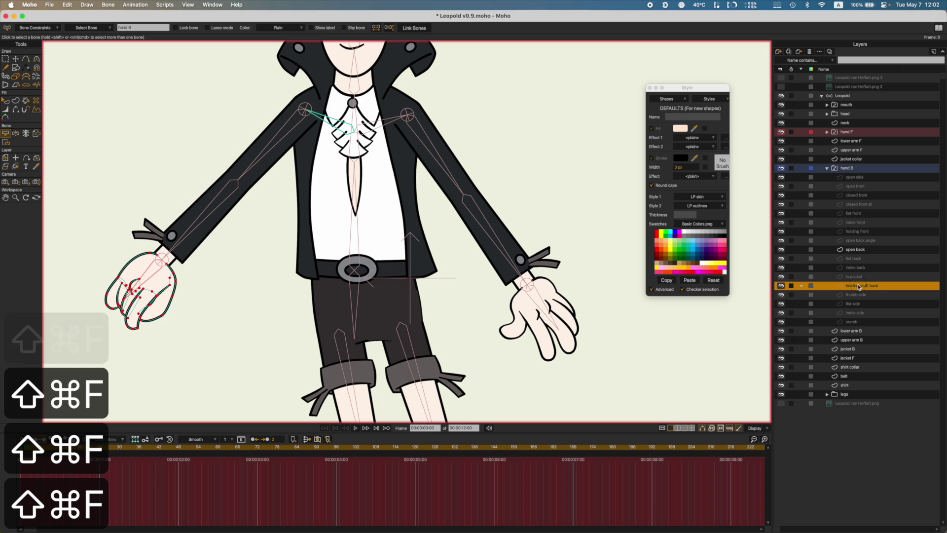
key(shift+super+f)
Step: Flexi-bind the thumb side layer and the three pose layers below it to the hand B bone
click(855, 294)
key(shift+super+f)
click(855, 303)
key(shift+super+f)
click(855, 313)
key(shift+super+f)
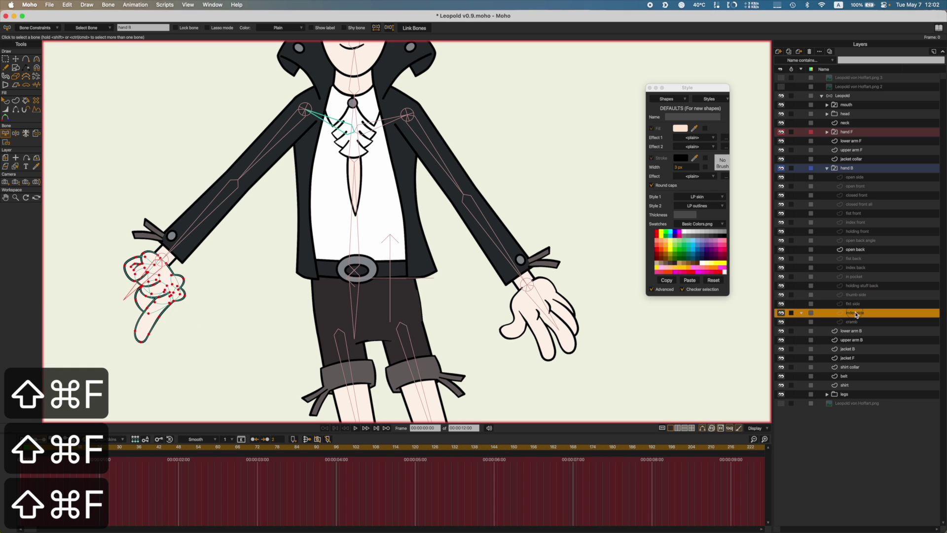
click(854, 321)
key(shift+super+f)
key(shift+super+f)
Step: Collapse the hand B group and save the project
click(852, 169)
key(super+s)
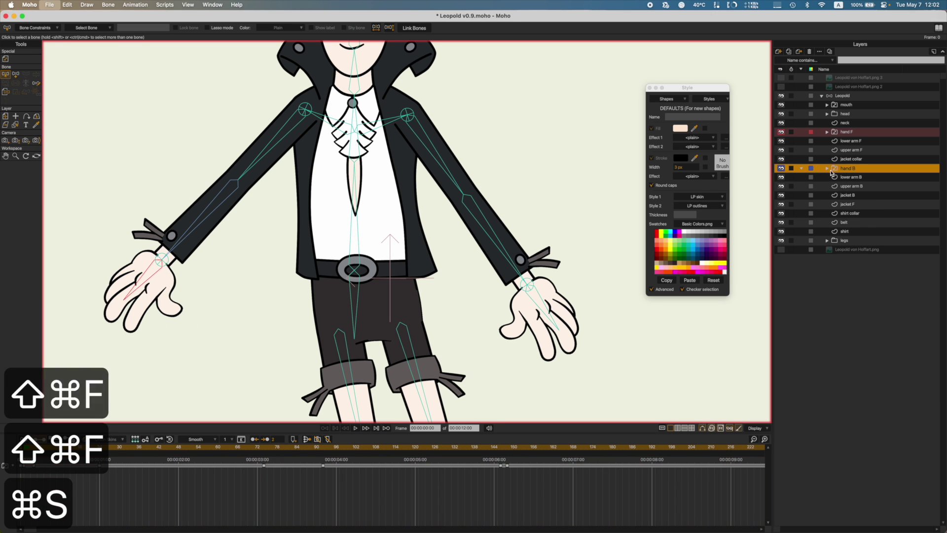
Step: Flexi-bind the lower arm B layer to the lower arm B bone and the upper arm B layer to the upper arm B bone
click(851, 179)
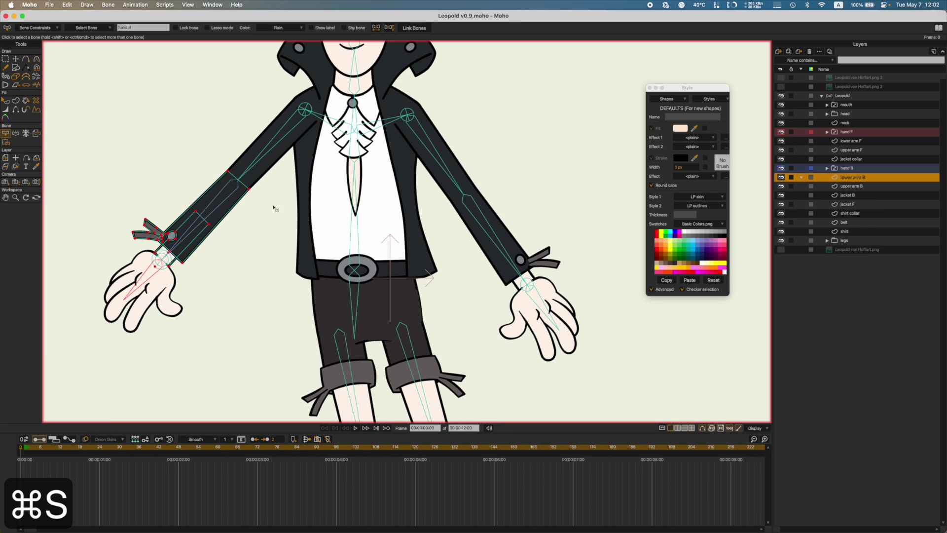
click(229, 198)
click(230, 197)
key(shift+super+f)
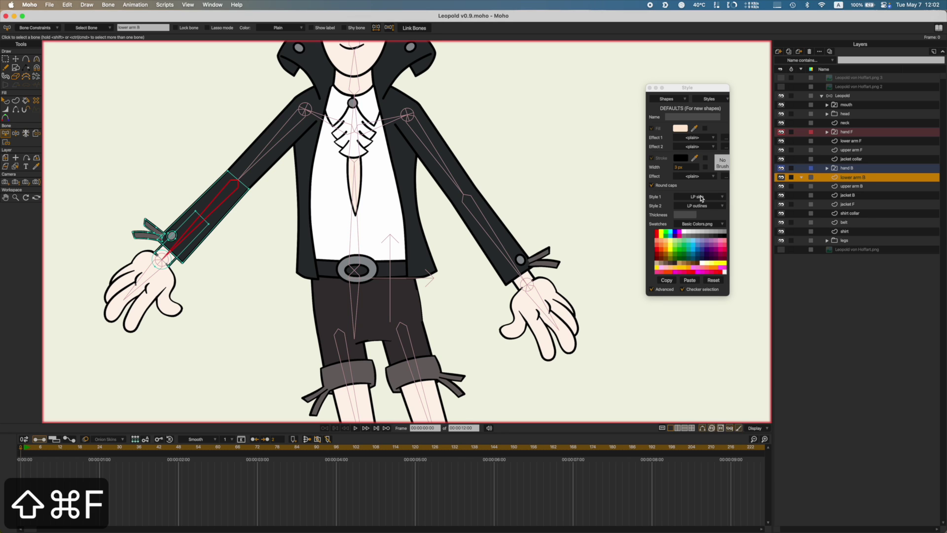
click(845, 186)
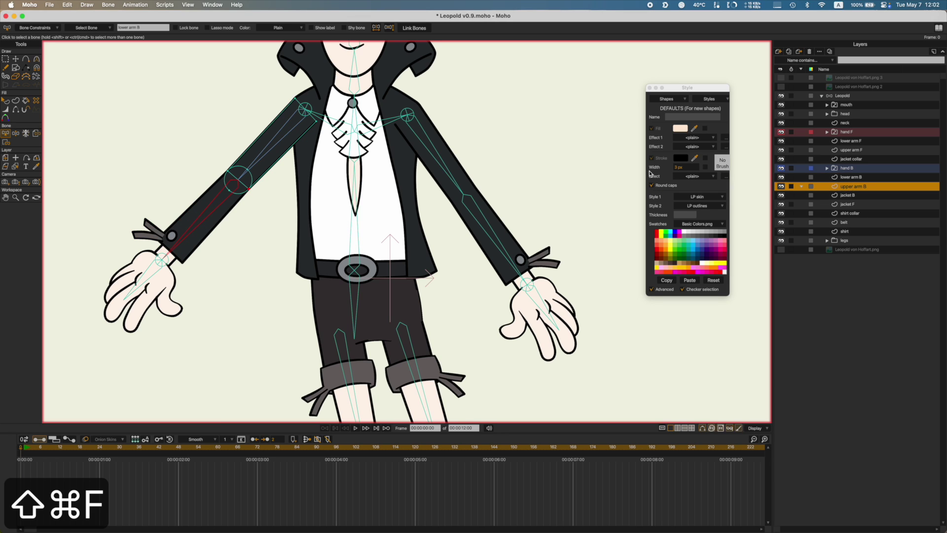
click(297, 130)
key(shift+super+f)
Step: Flexi-bind the jacket B layer to the B-side shoulder bone, the chest bone and the torso bone below the chest
click(860, 197)
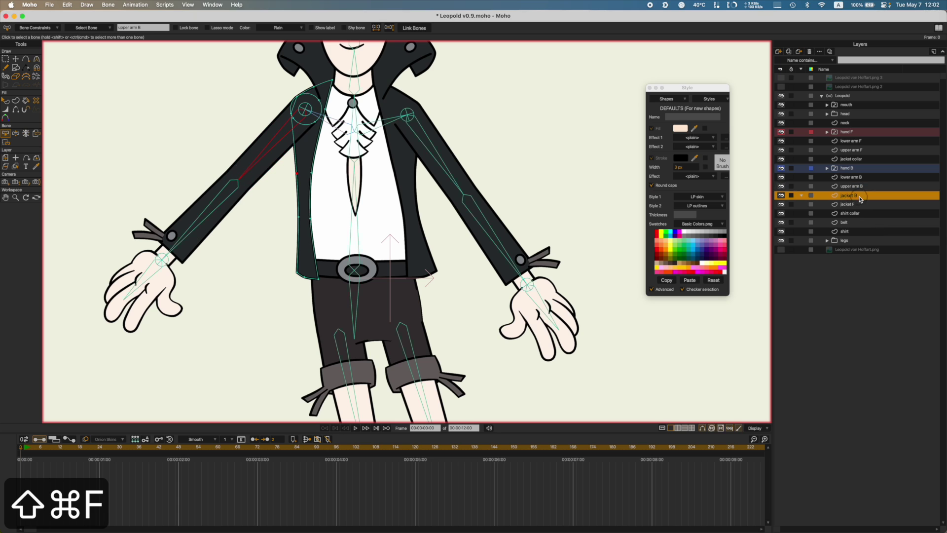
scroll(355, 192, up, 5)
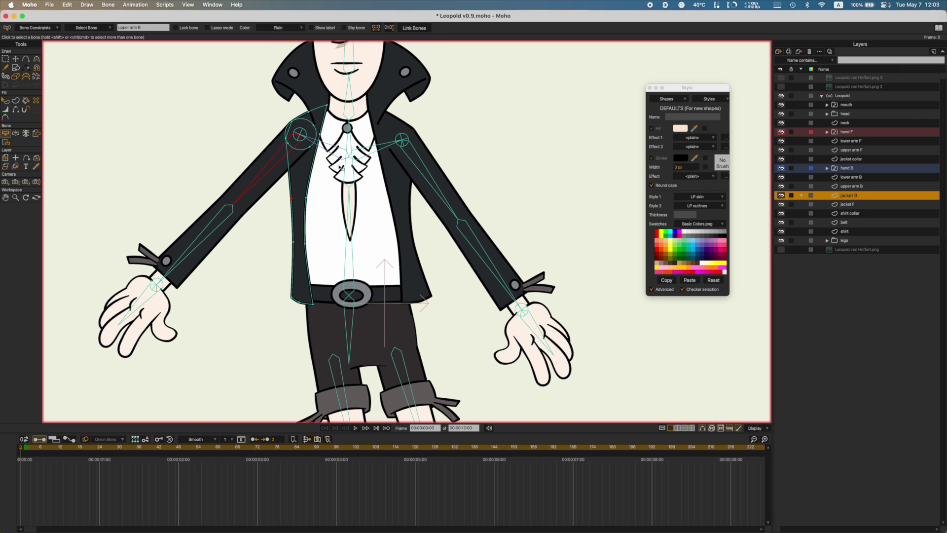
click(327, 147)
click(356, 175)
click(351, 214)
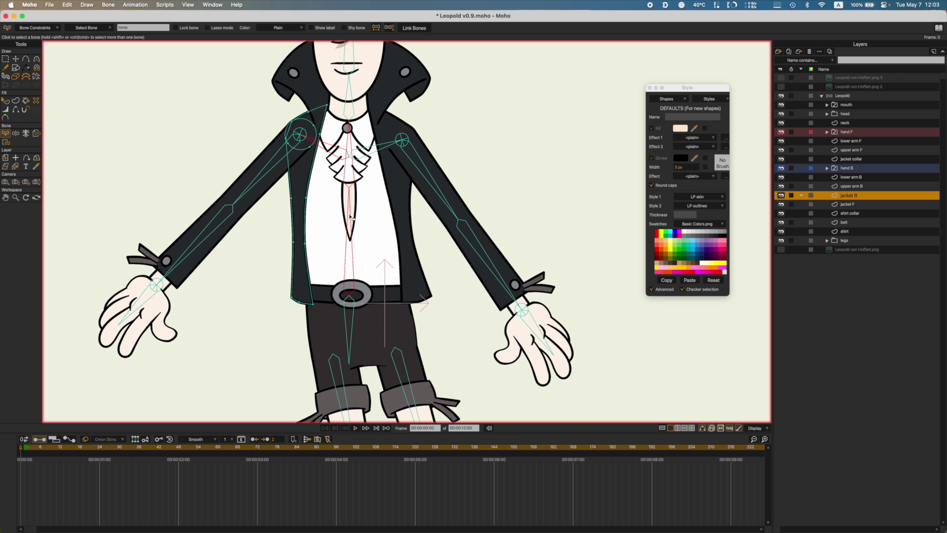
key(shift+super+f)
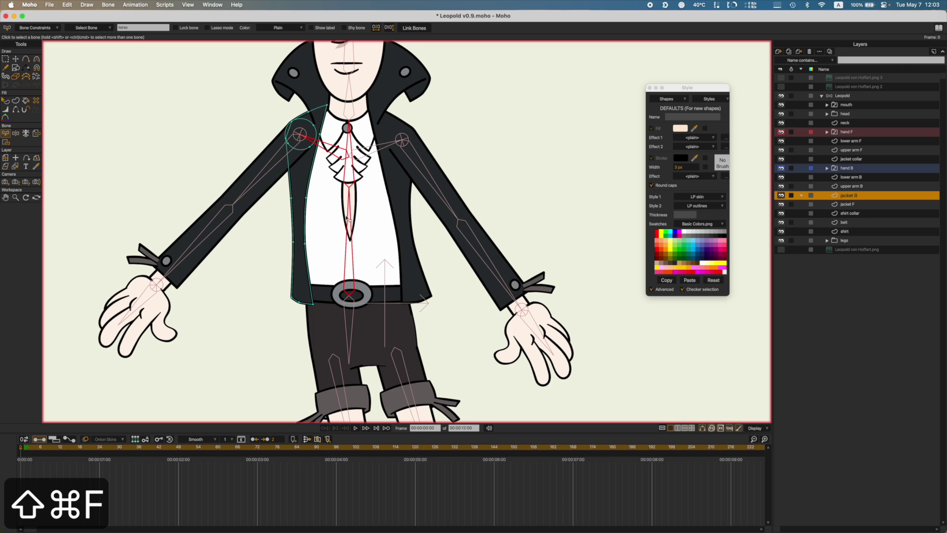
Step: Flexi-bind the jacket F layer to the F-side shoulder bone, the chest bone and the torso bone below the chest
click(856, 204)
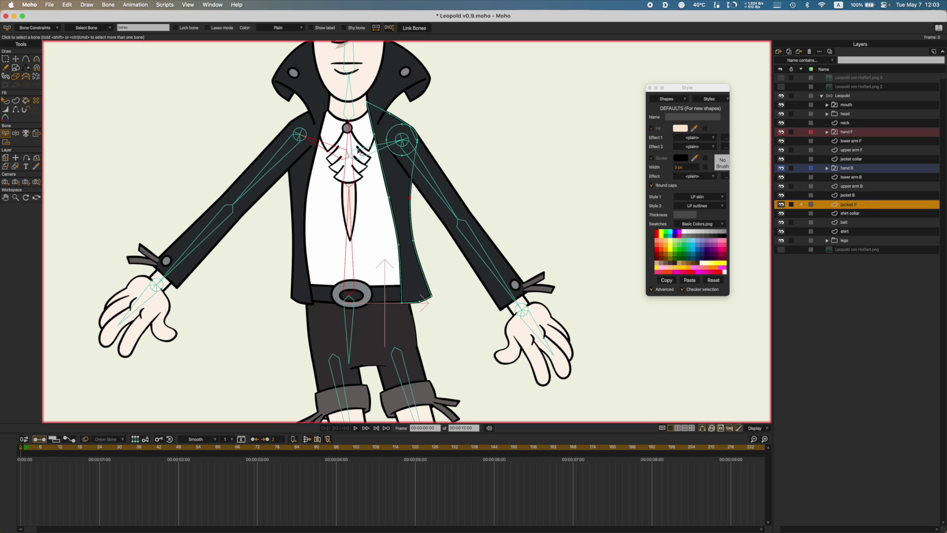
click(360, 152)
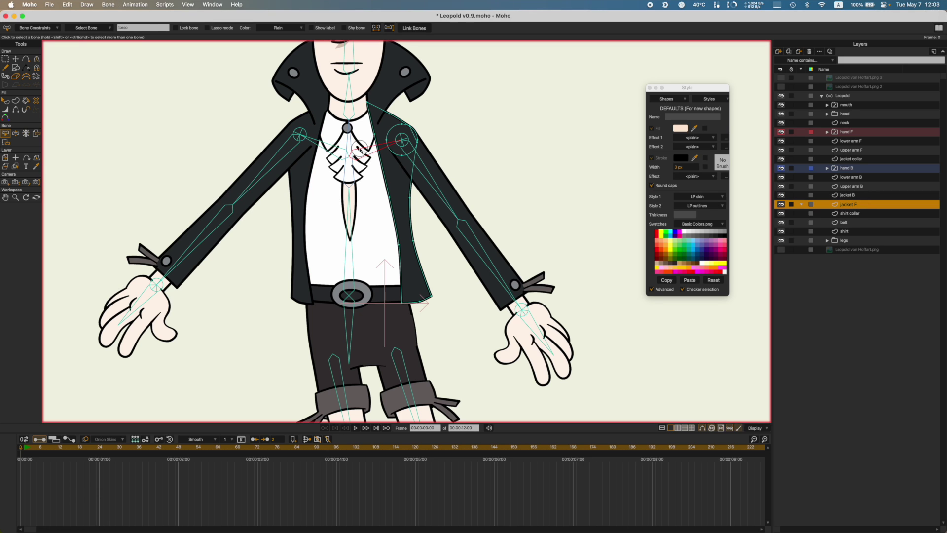
click(352, 229)
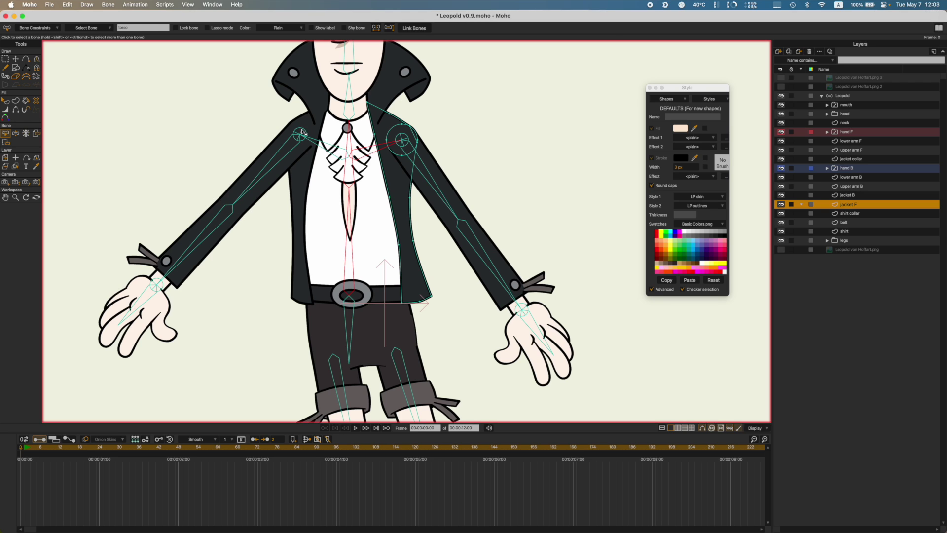
key(shift+super+f)
Step: Clear the bone selection and flexi-bind the shirt collar layer to the chest bone only
click(845, 214)
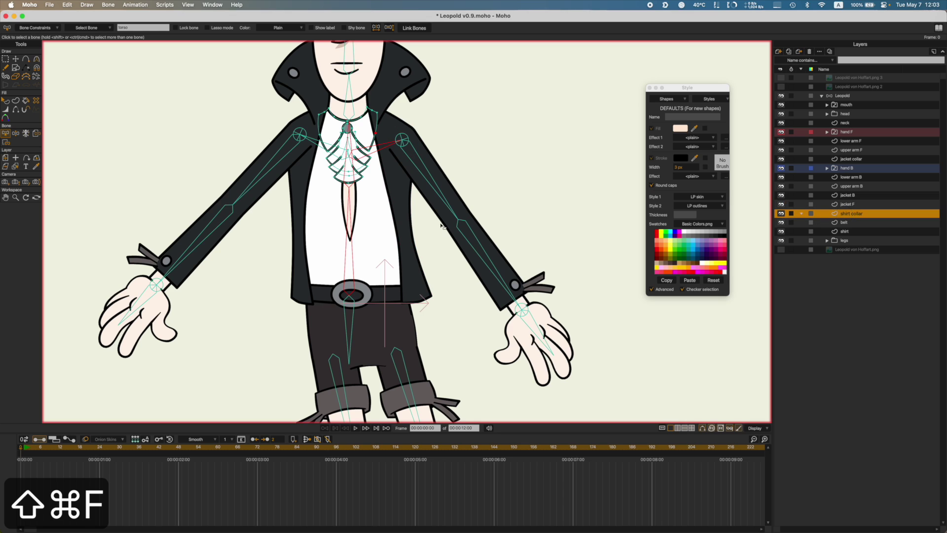
click(507, 135)
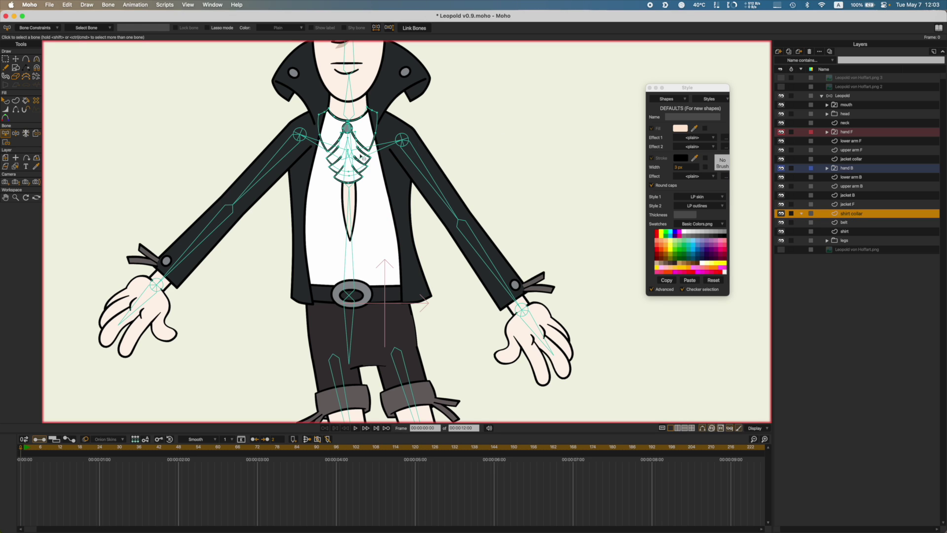
click(356, 183)
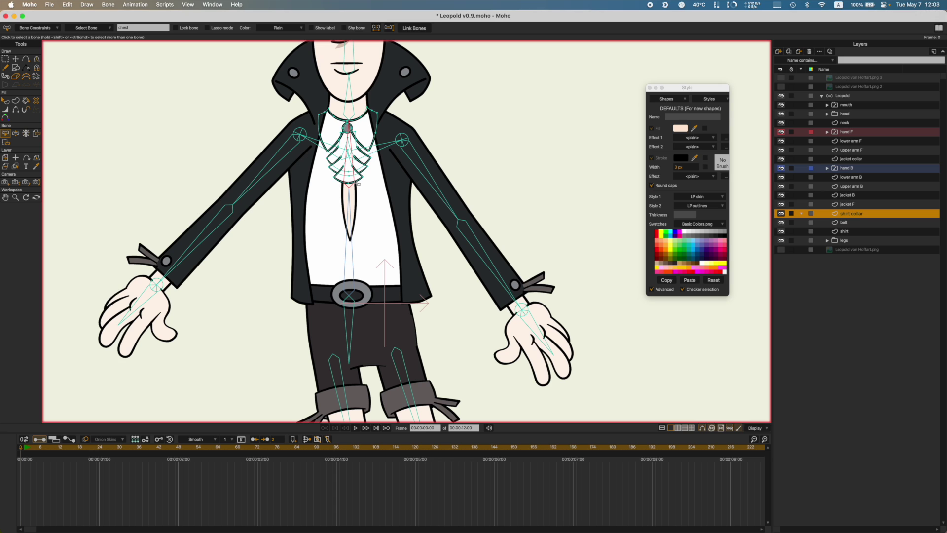
key(shift+super+f)
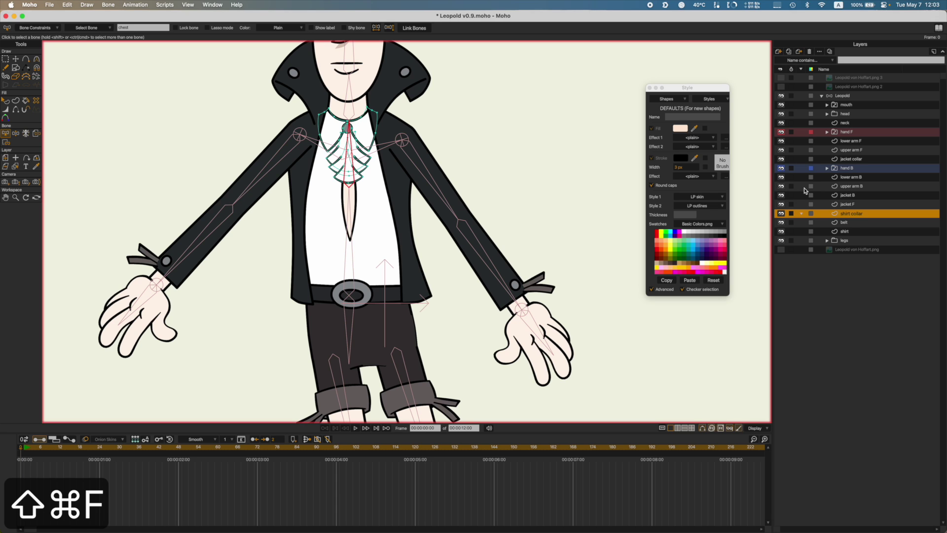
Step: Flexi-bind the belt layer to the hip bone
click(844, 222)
scroll(419, 286, down, 5)
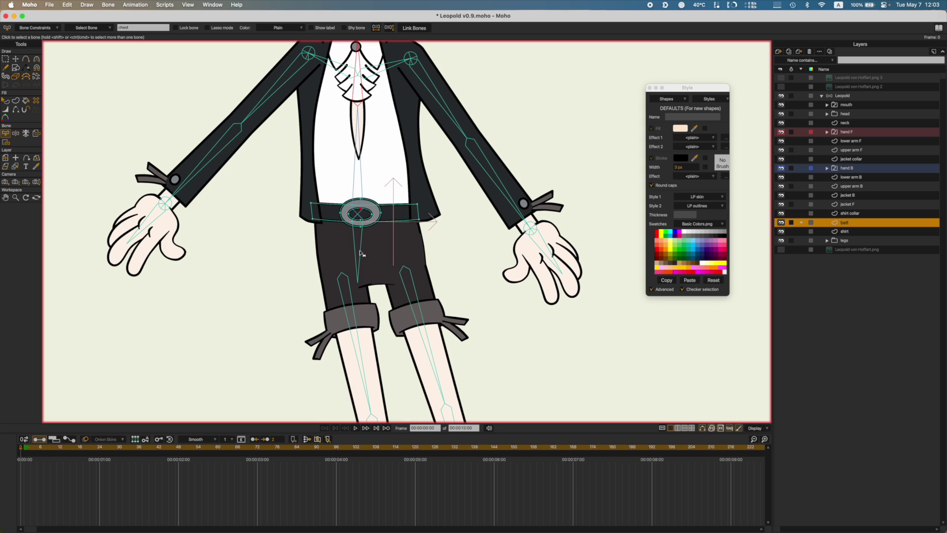
click(361, 253)
key(shift+super+f)
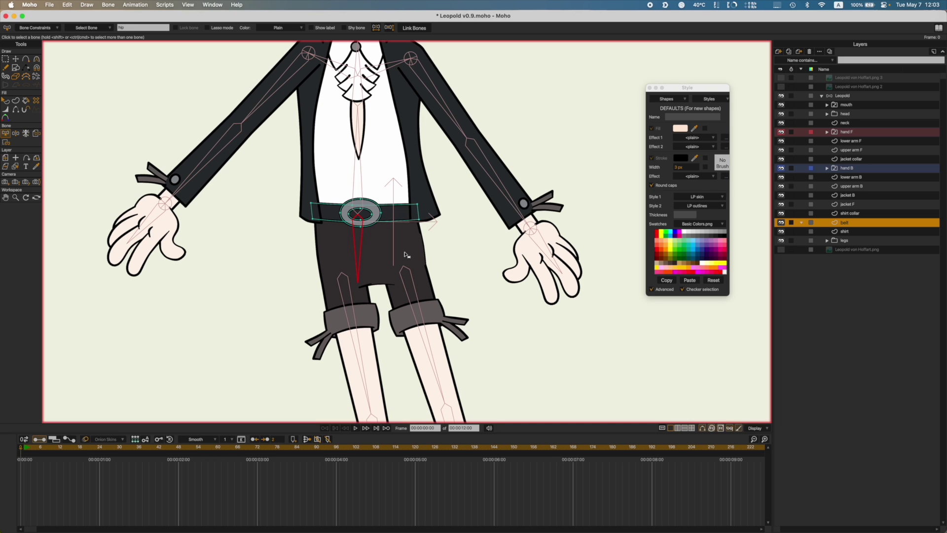
Step: Flexi-bind the shirt layer to both shoulder bones, the chest bone and the torso bone below the chest
click(844, 231)
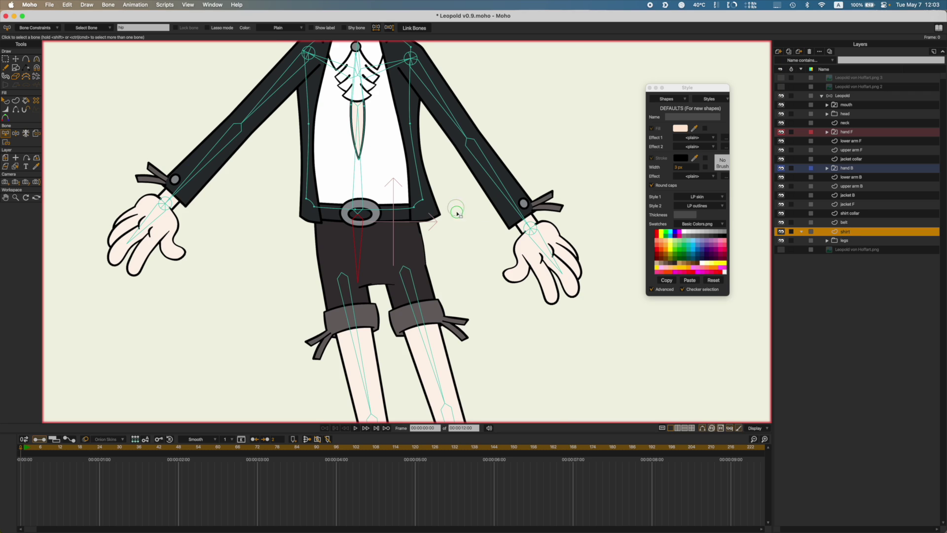
scroll(457, 213, up, 5)
click(359, 275)
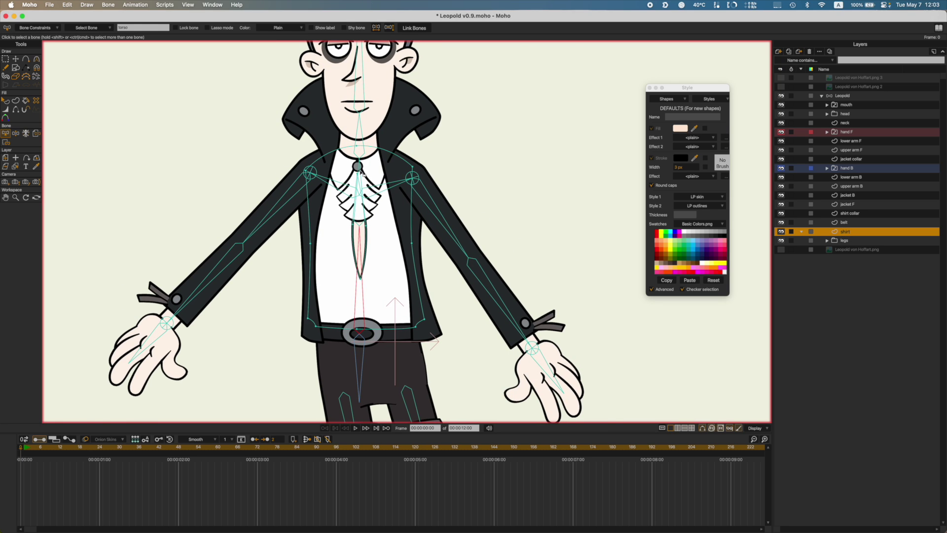
scroll(362, 170, up, 2)
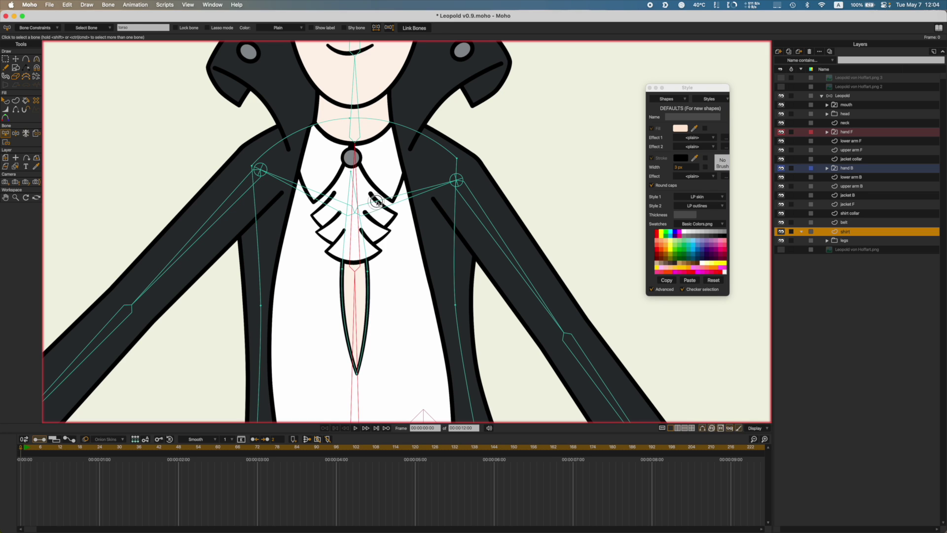
scroll(340, 195, down, 3)
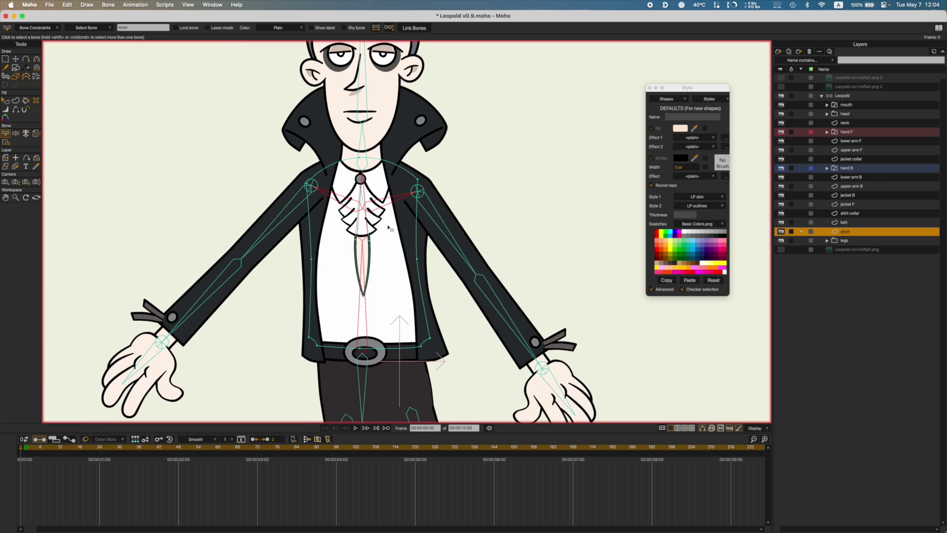
scroll(380, 168, up, 1)
drag(380, 169, 380, 181)
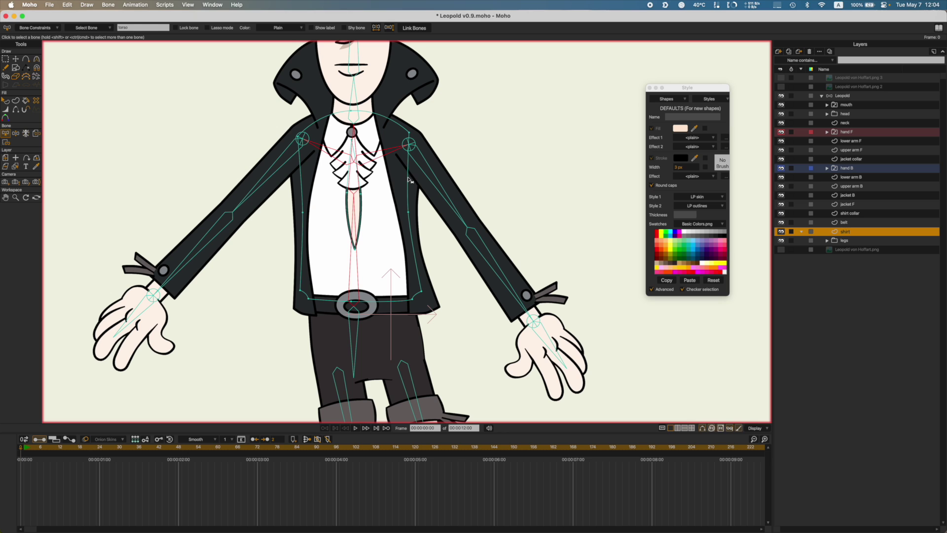
key(shift+super+f)
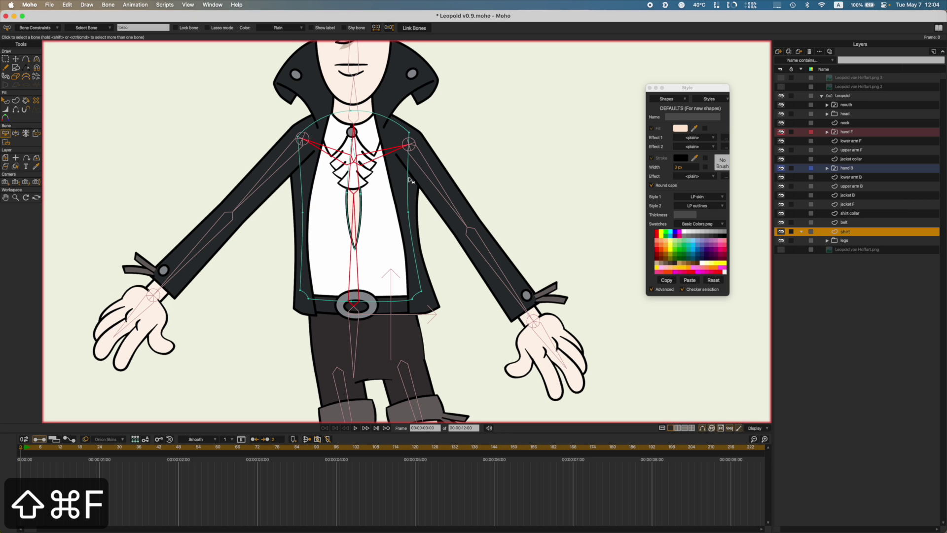
Step: Expand the legs group and bind its crotch-Patch layer to the hip bone with the Bind Layer tool
click(827, 241)
drag(597, 168, 598, 57)
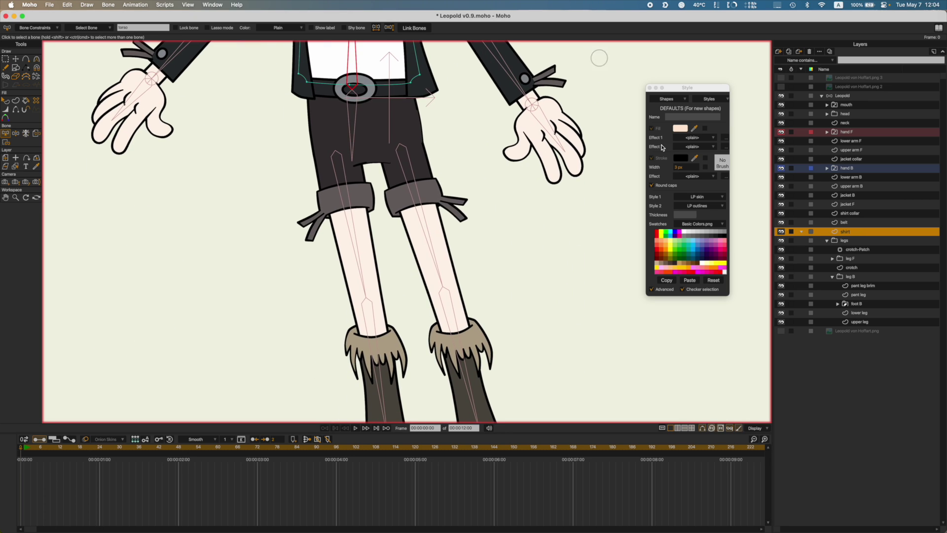
click(863, 254)
drag(521, 228, 518, 258)
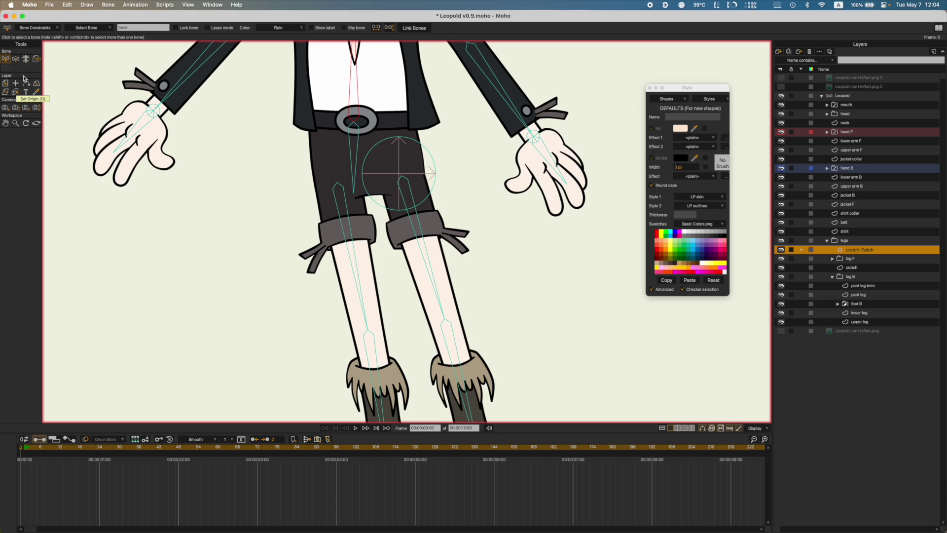
click(36, 58)
click(358, 149)
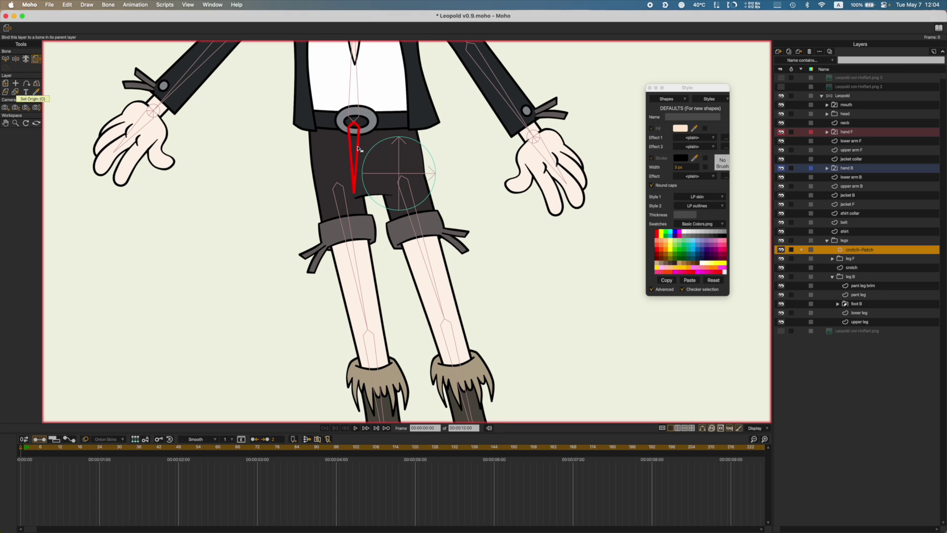
Step: Expand the leg F group and the foot F and foot B groups in the layer list
click(864, 259)
click(833, 259)
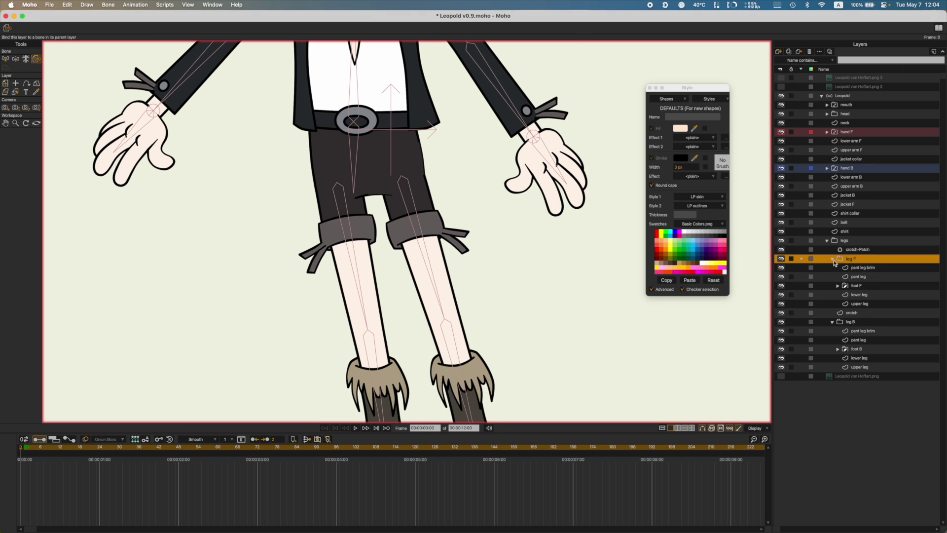
click(836, 287)
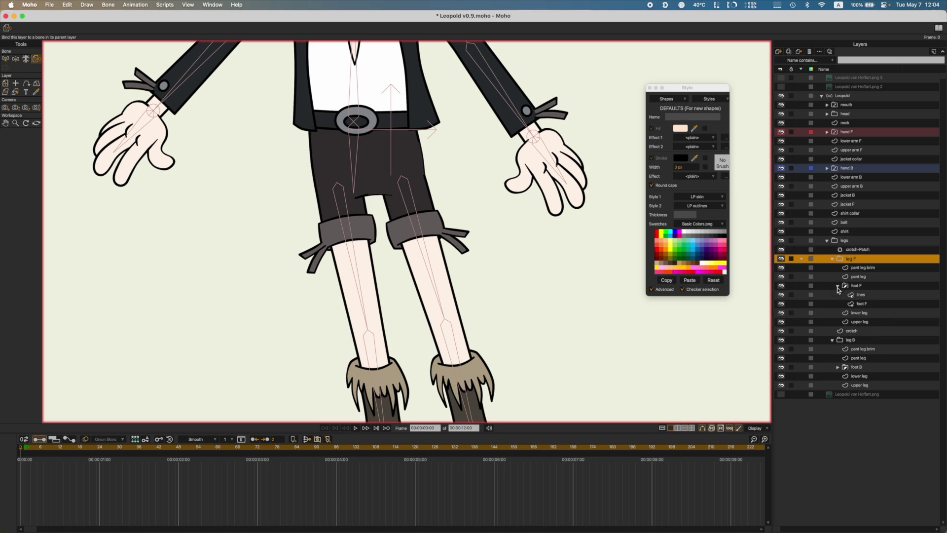
click(838, 366)
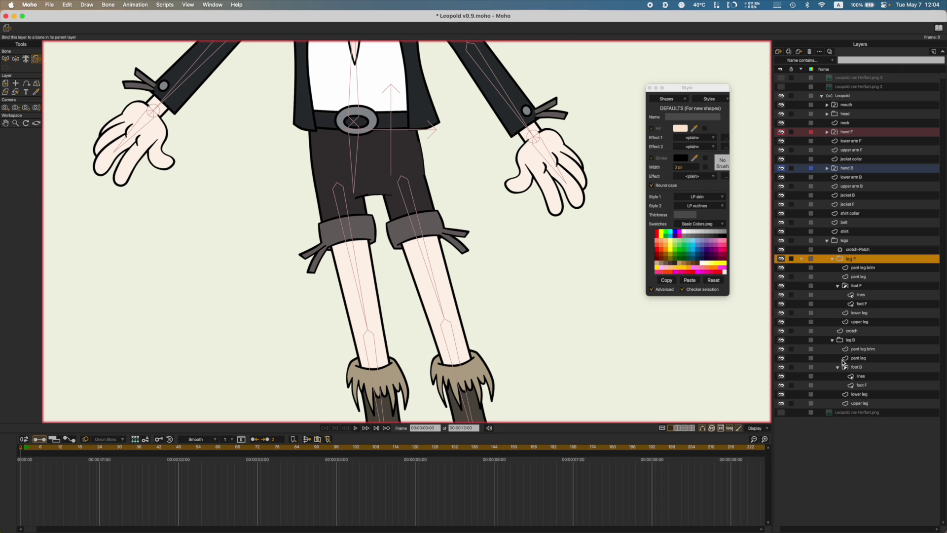
Step: Flexi-bind the pant leg brim layer of leg F to the upper leg F bone
click(863, 269)
drag(619, 275, 597, 214)
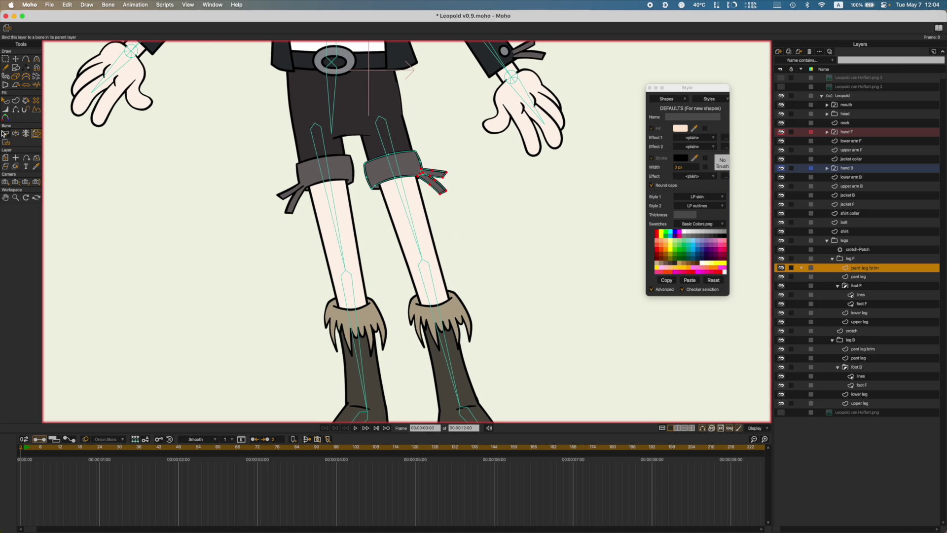
click(409, 207)
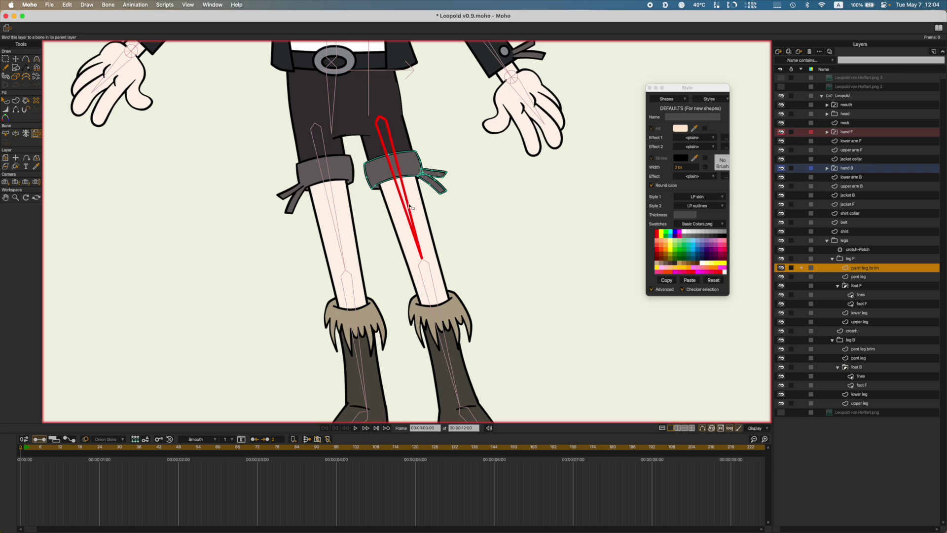
key(super+shift+f)
key(b)
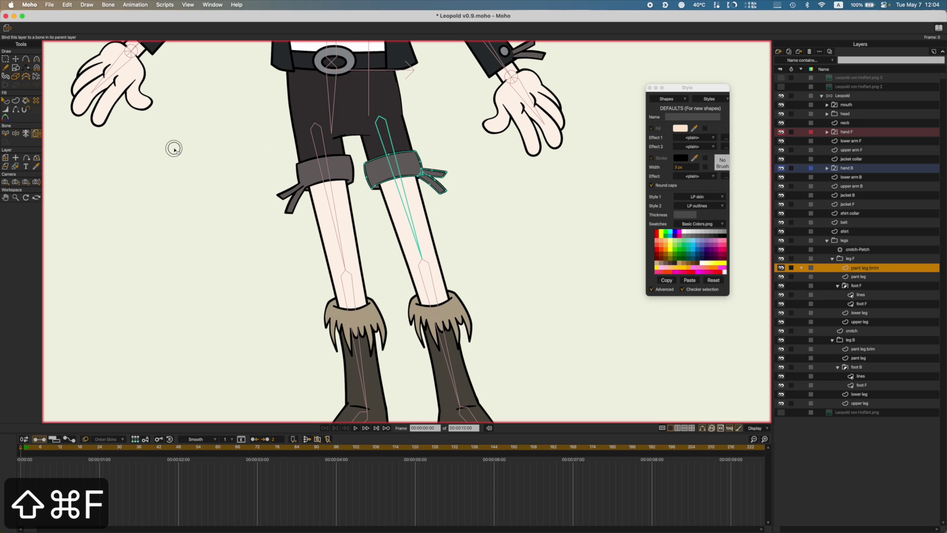
click(412, 192)
key(super+shift+f)
Step: Flexi-bind the pant leg layer of leg F to the upper leg F bone
click(855, 279)
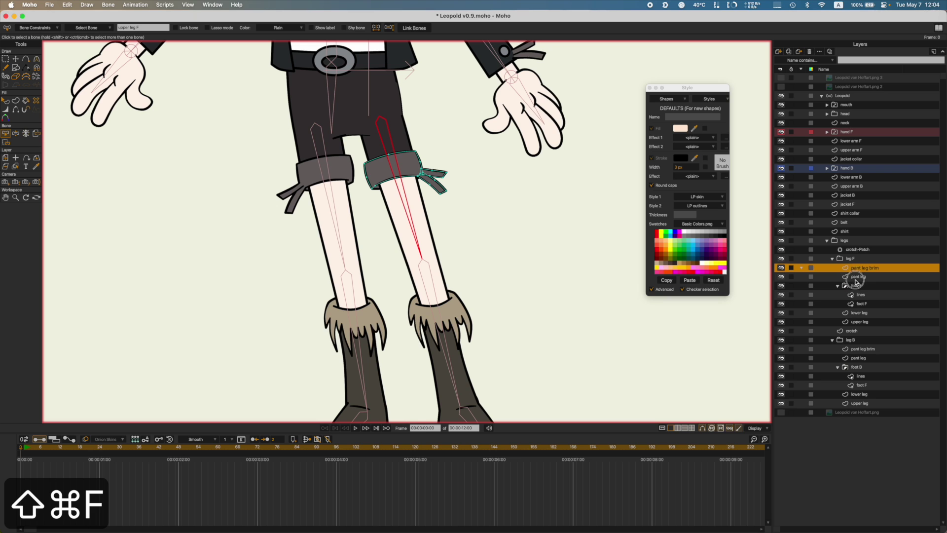
mouse_move(466, 303)
mouse_down()
mouse_move(457, 214)
mouse_move(477, 317)
mouse_up()
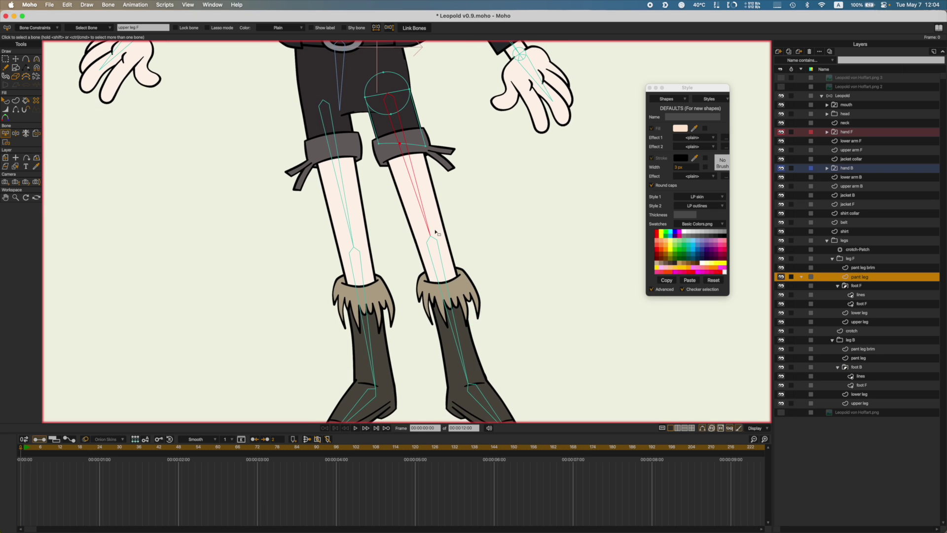
key(super+shift+f)
drag(503, 201, 506, 262)
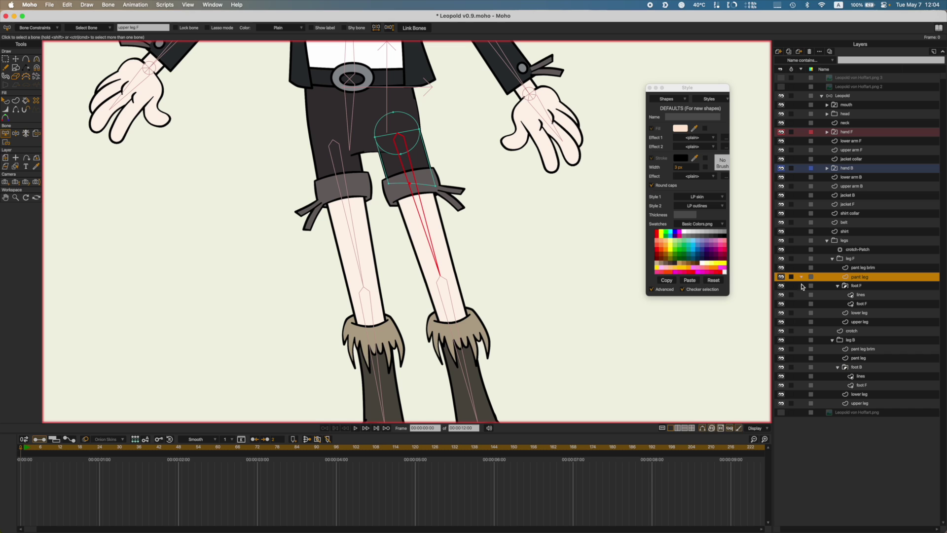
Step: Flexi-bind the lines and foot F layers inside the foot F group to the foot F bone
click(866, 295)
scroll(518, 311, down, 6)
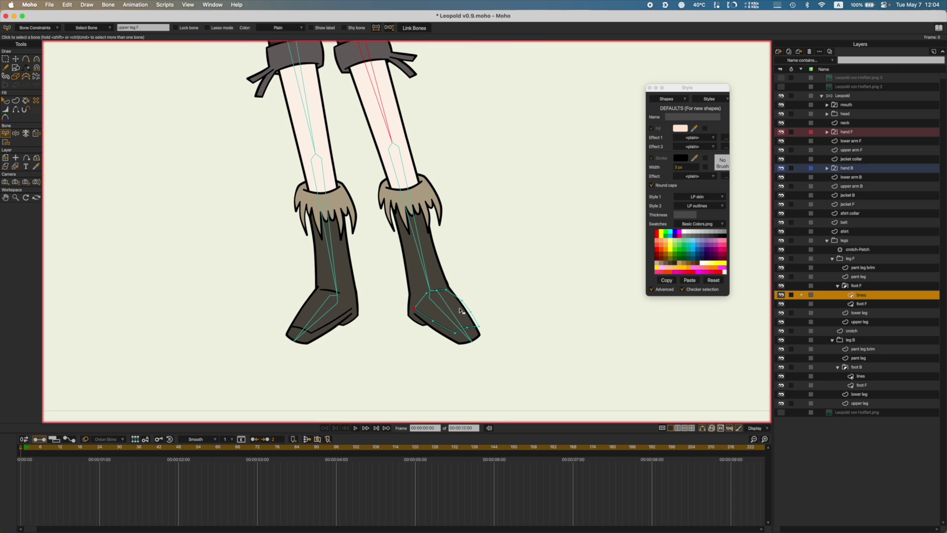
click(454, 315)
key(super+shift+f)
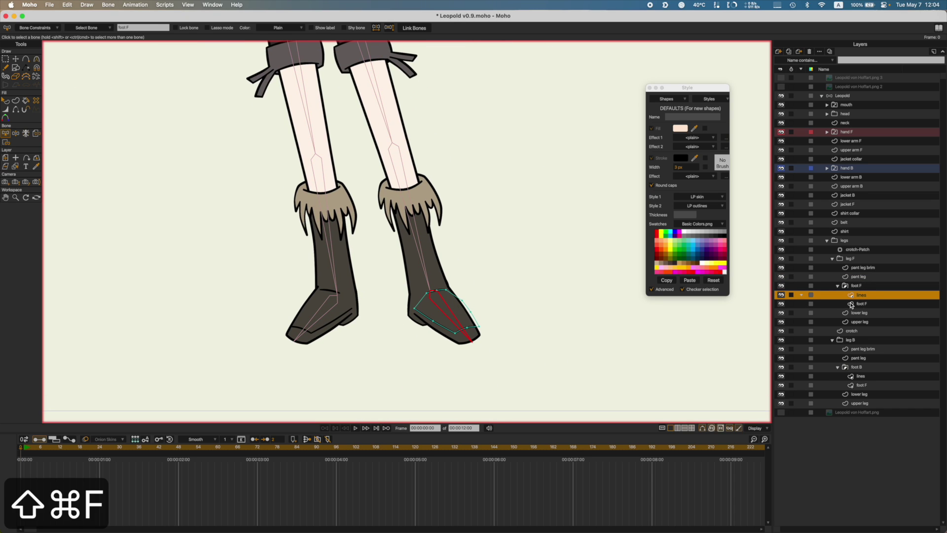
click(868, 304)
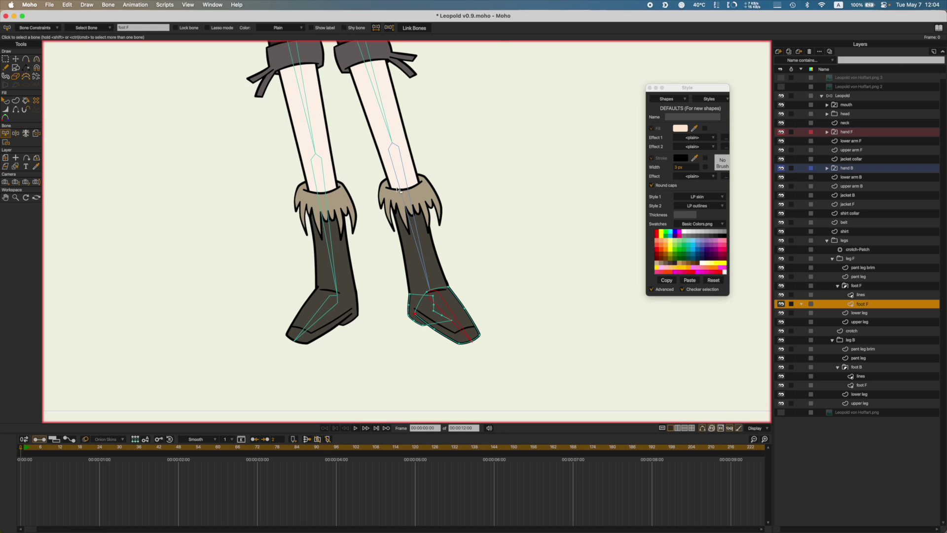
key(super+shift+f)
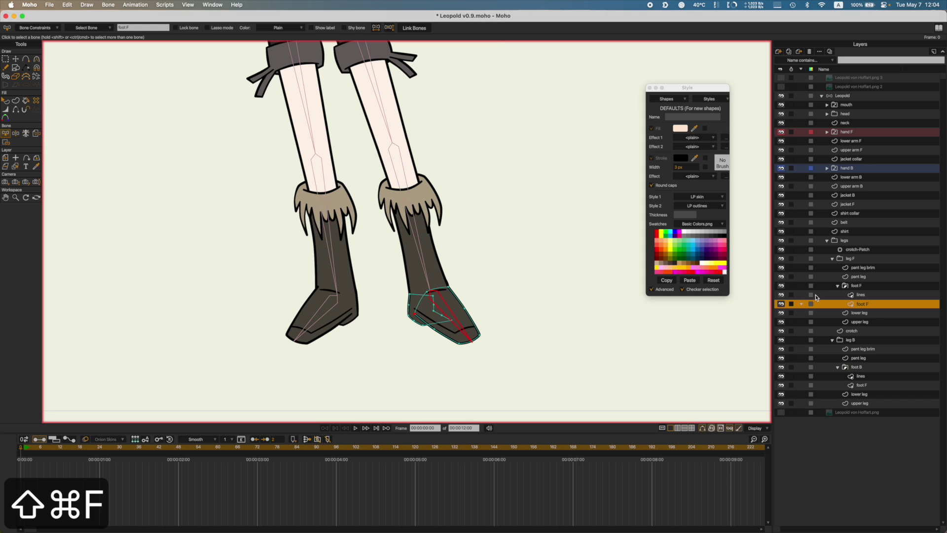
Step: Flexi-bind leg F's lower leg layer to the lower leg F bone and its upper leg layer to the upper leg F bone
click(860, 314)
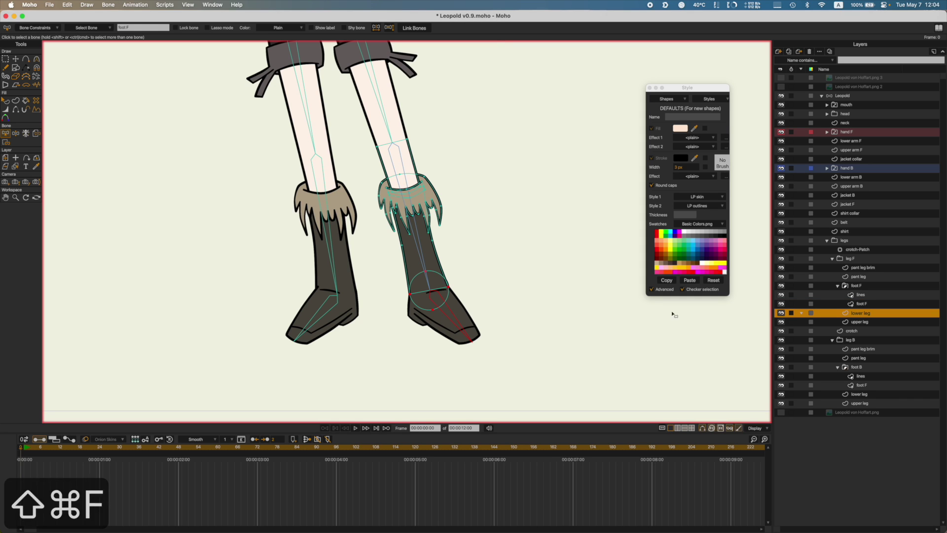
click(422, 249)
key(super+shift+f)
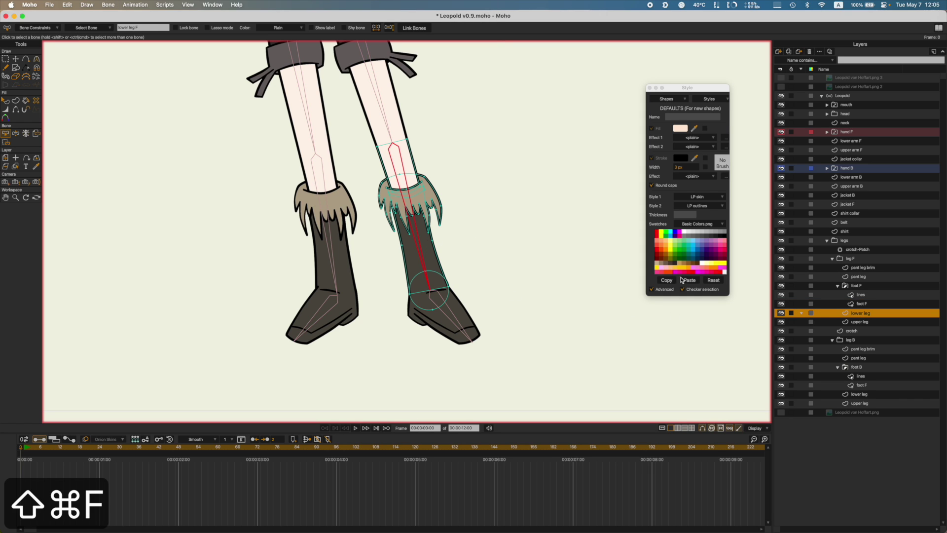
click(860, 322)
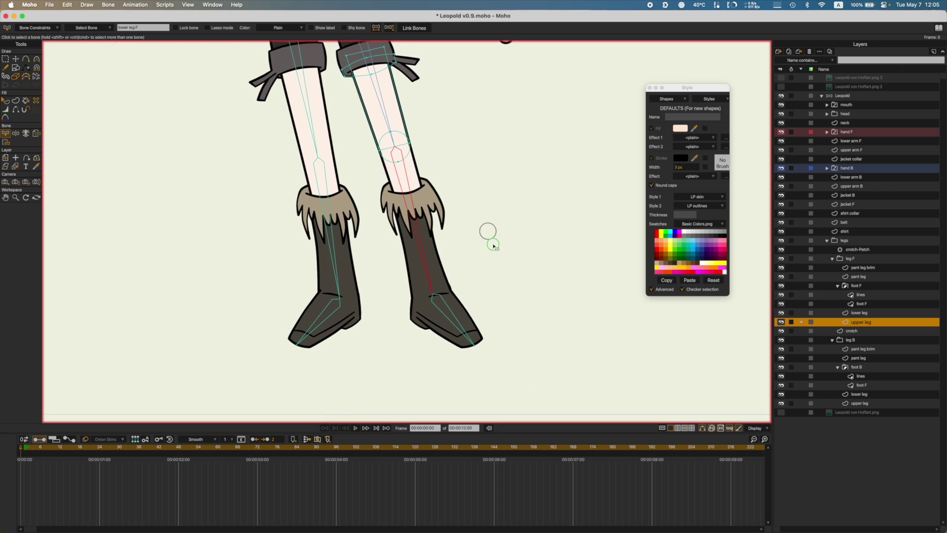
scroll(494, 245, up, 5)
click(420, 278)
key(super+shift+f)
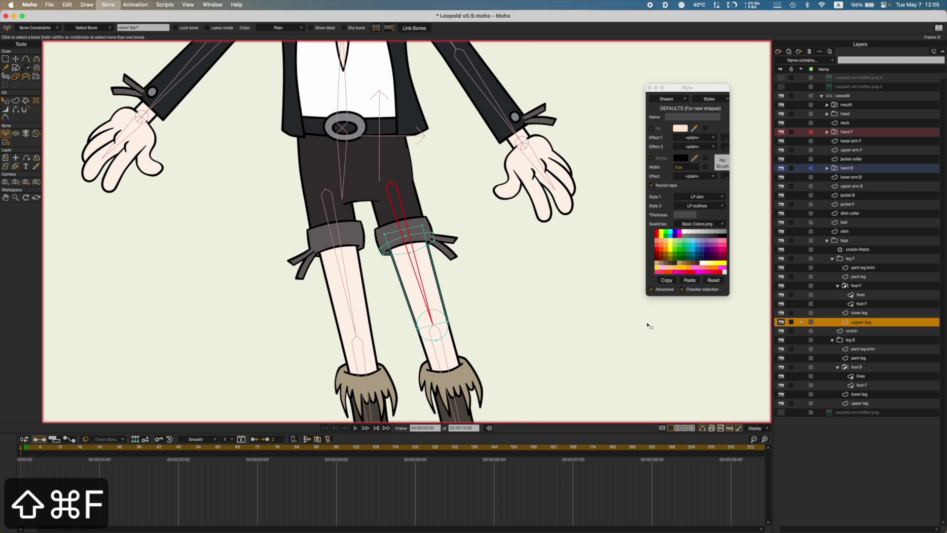
Step: Flexi-bind the crotch layer to the hip bone only, leaving out the upper leg bones
click(851, 330)
click(345, 160)
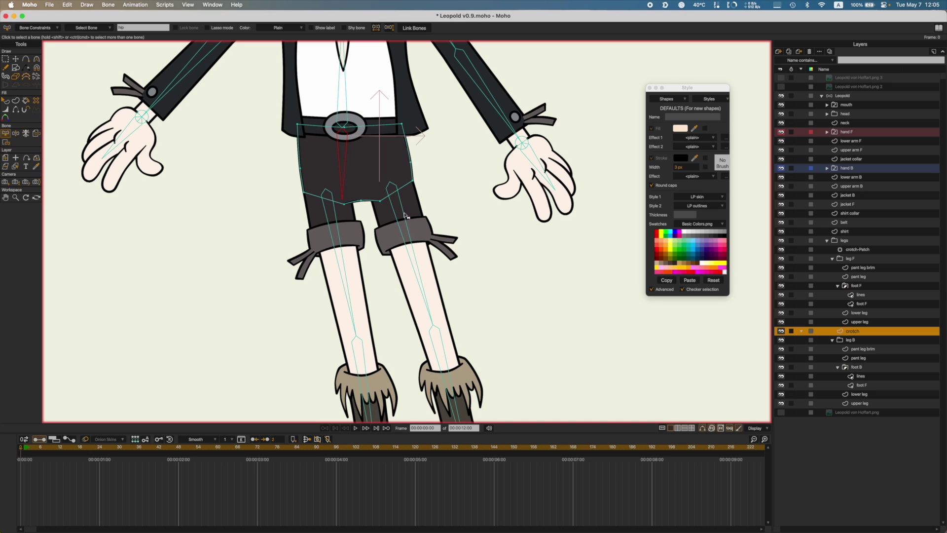
shift+click(337, 227)
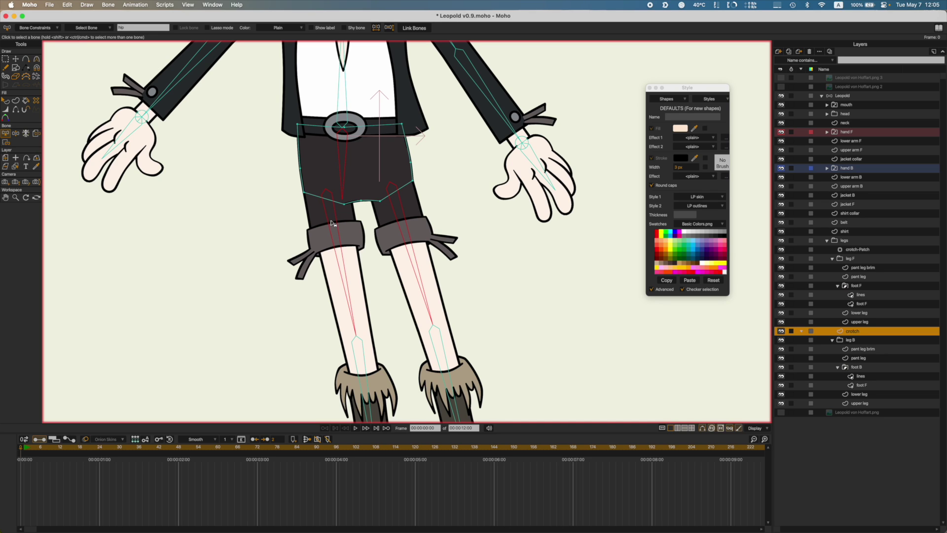
click(497, 216)
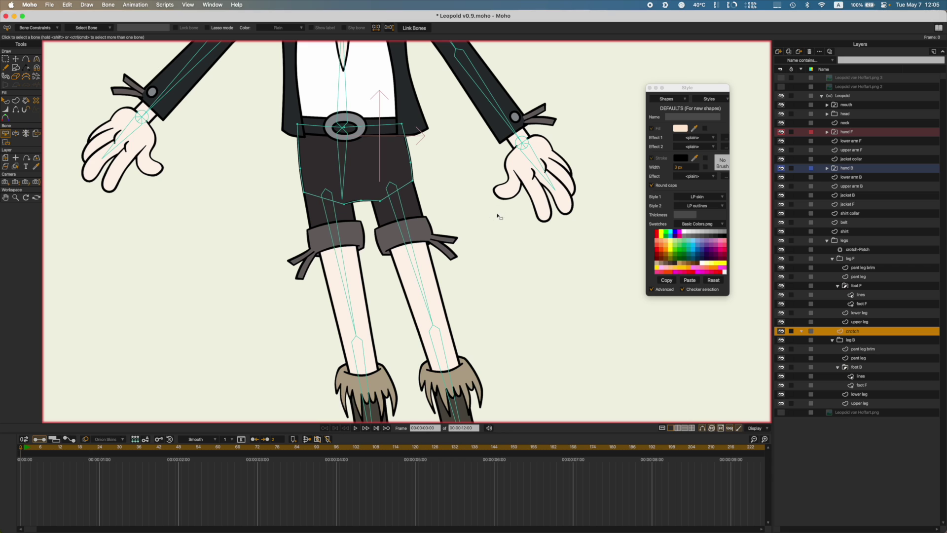
click(345, 165)
key(super+shift+f)
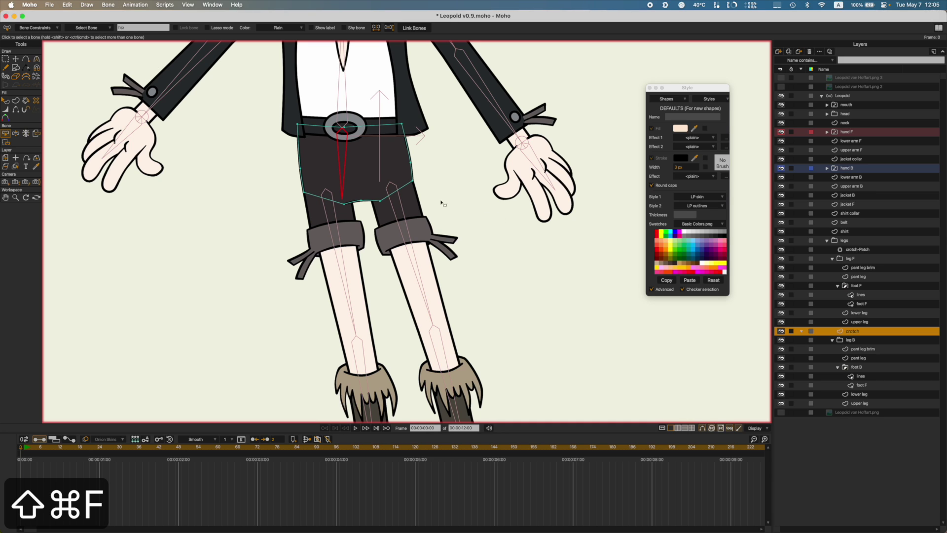
Step: Collapse the foot F and leg F groups and flexi-bind leg B's pant leg brim and pant leg layers to the upper leg B bone
click(837, 285)
click(833, 258)
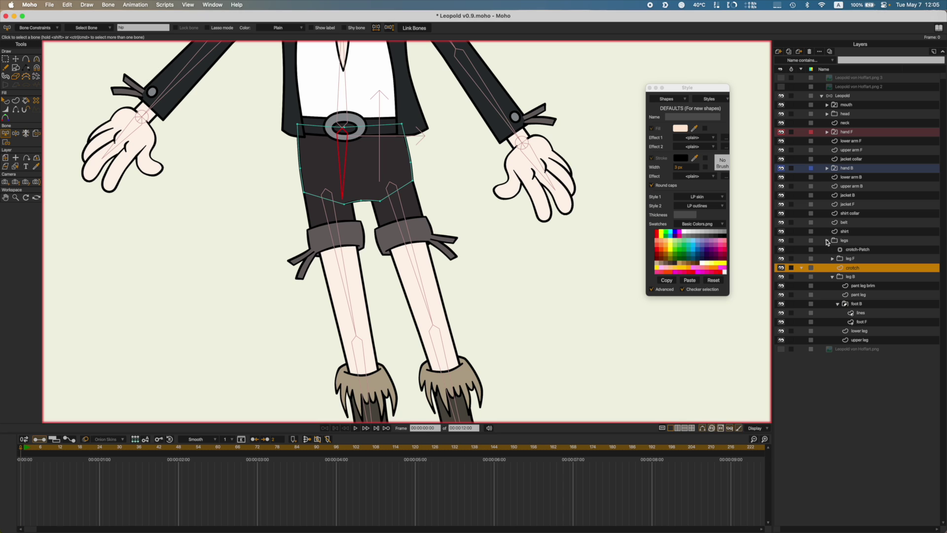
click(849, 286)
key(super+shift+f)
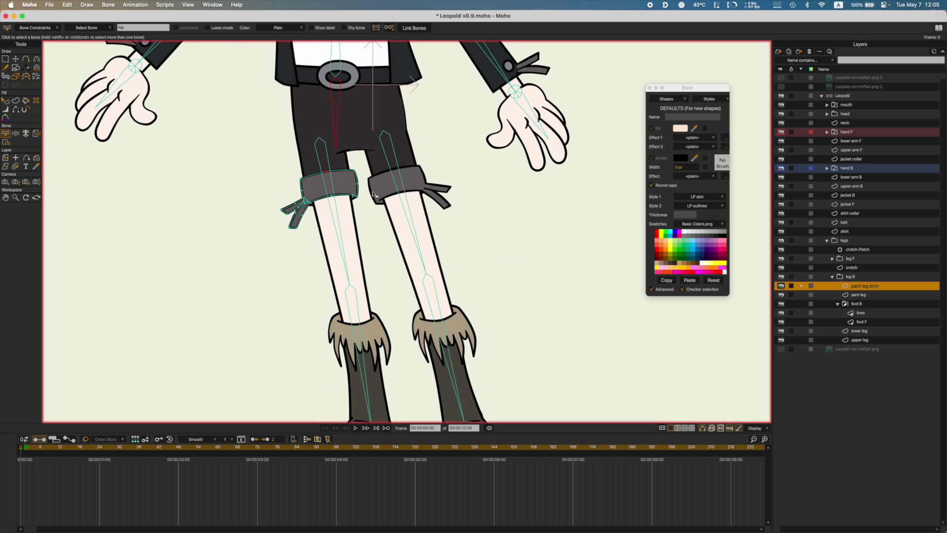
click(339, 227)
key(super+shift+f)
click(861, 295)
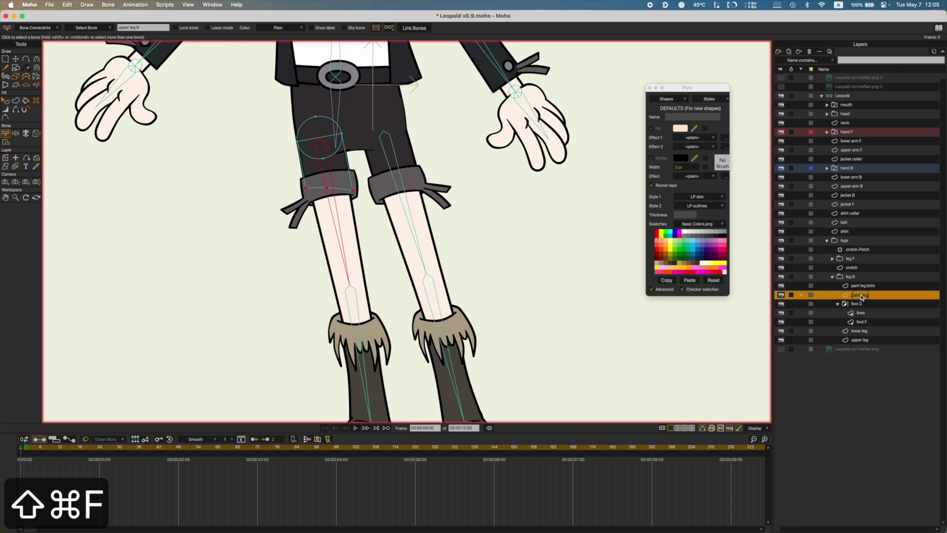
key(super+shift+f)
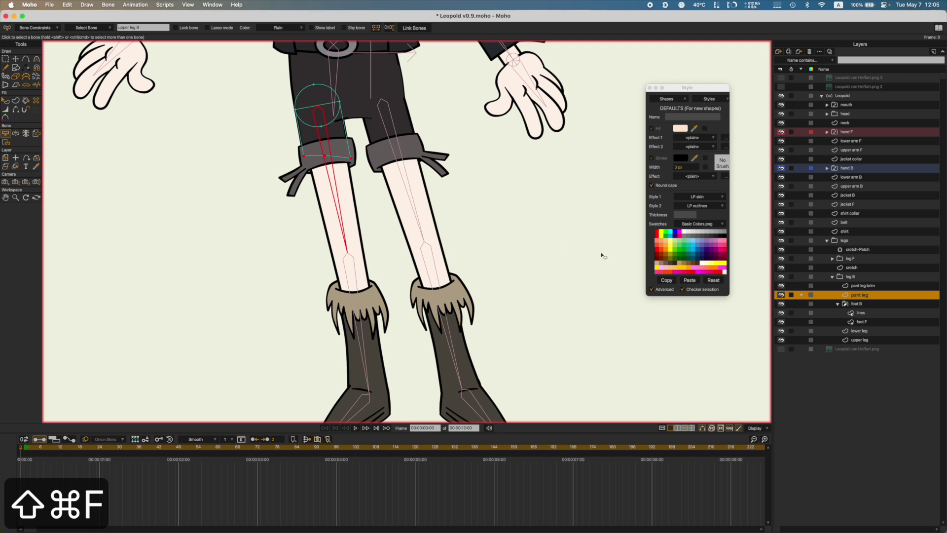
Step: Flexi-bind the lines and foot F layers inside the foot B group to the foot B bone
click(861, 314)
key(super+shift+f)
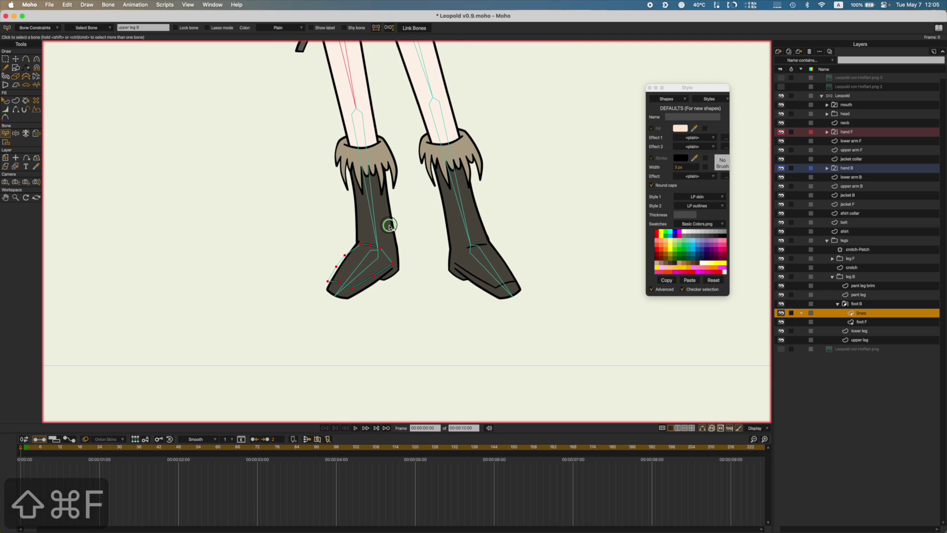
click(366, 266)
key(super+shift+f)
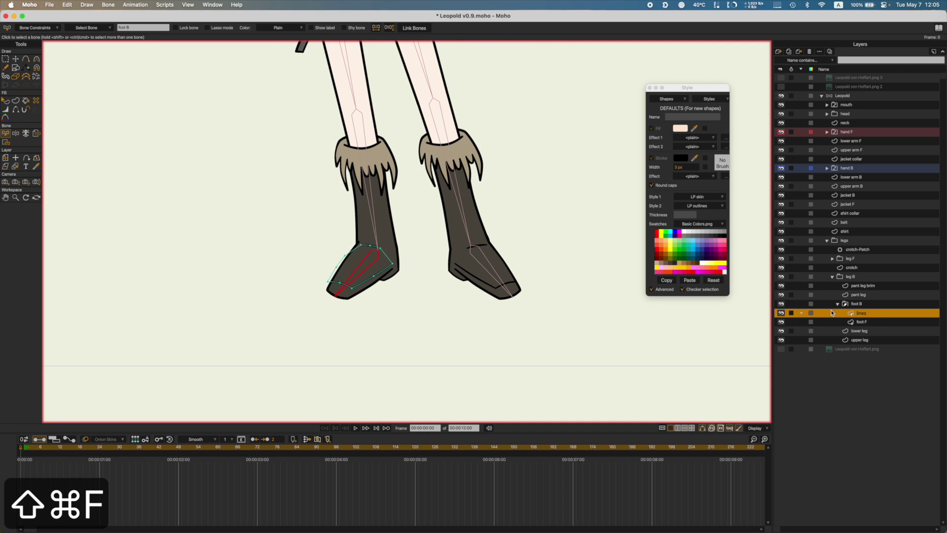
click(862, 321)
key(super+shift+f)
Step: Flexi-bind leg B's lower leg layer to the lower leg B bone and its upper leg layer to the upper leg B bone, and save the project
click(840, 331)
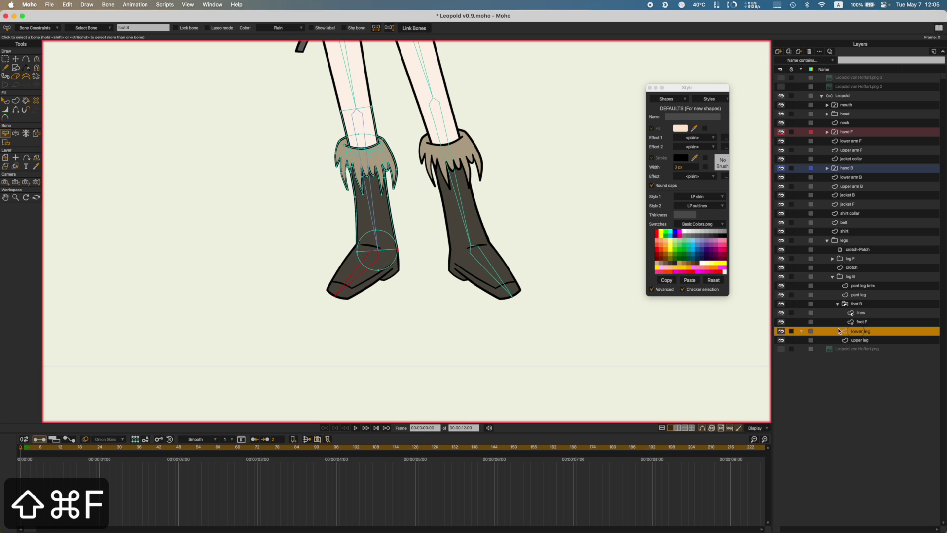
click(377, 185)
key(super+shift+f)
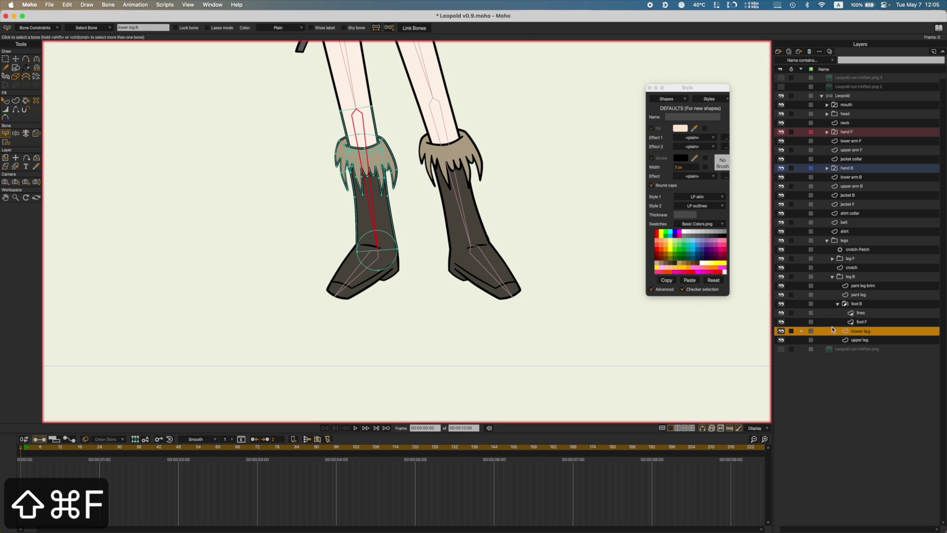
click(837, 337)
drag(424, 145, 488, 404)
click(410, 295)
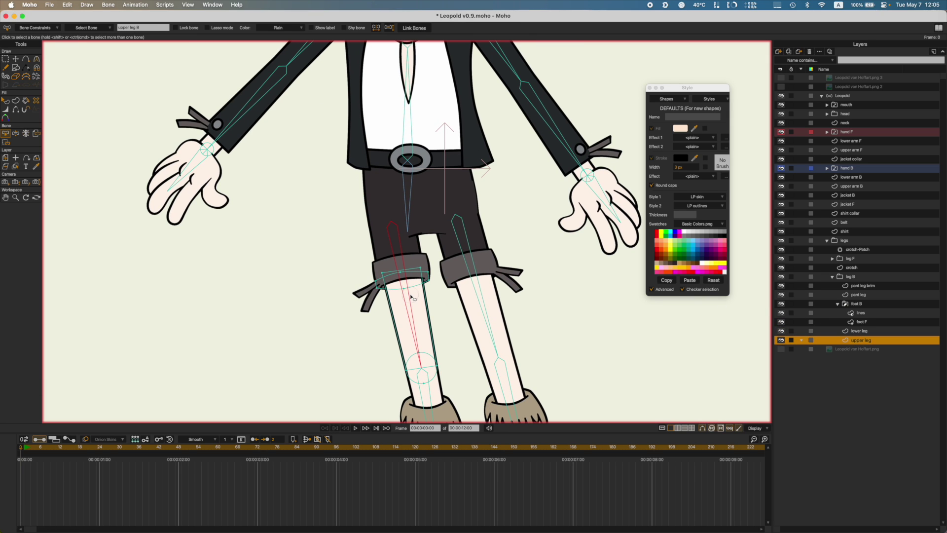
key(super+shift+f)
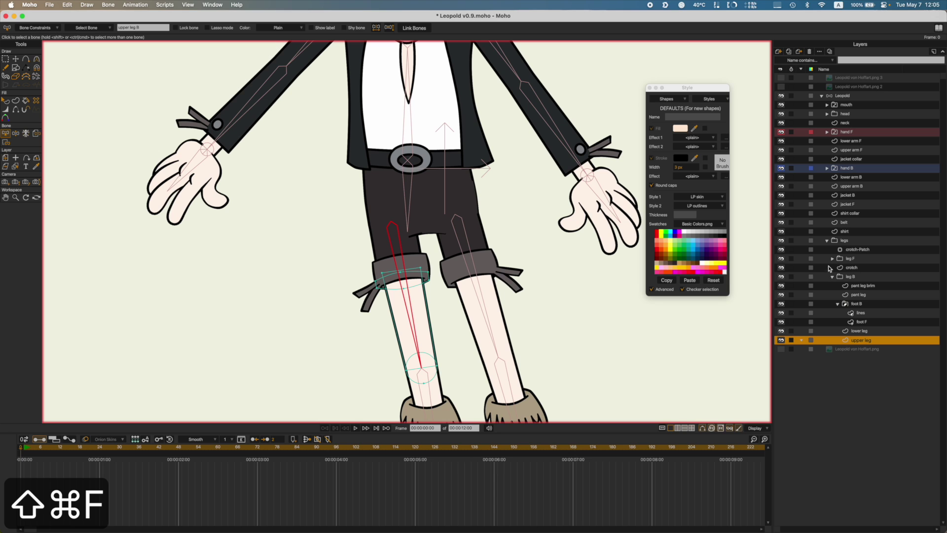
click(827, 240)
key(super+s)
Step: Set the bone strength of both shoulder bones and both wrist bones on the Leopold layer to 0, and save the project
click(840, 95)
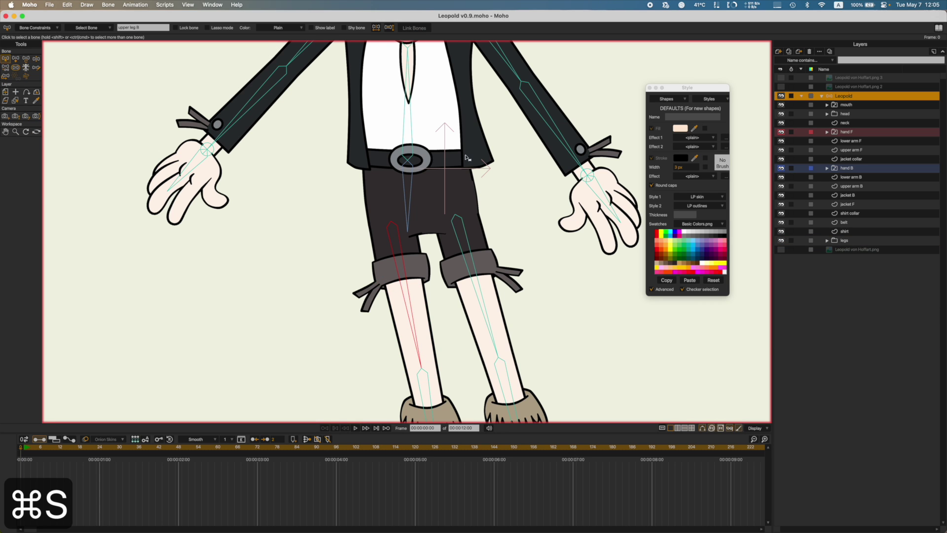
scroll(466, 158, down, 5)
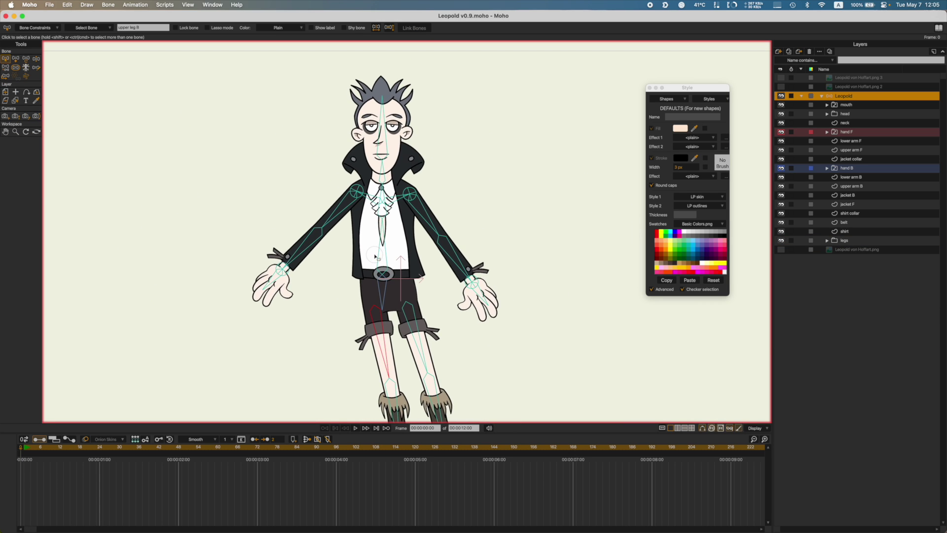
key(z)
scroll(355, 284, up, 1)
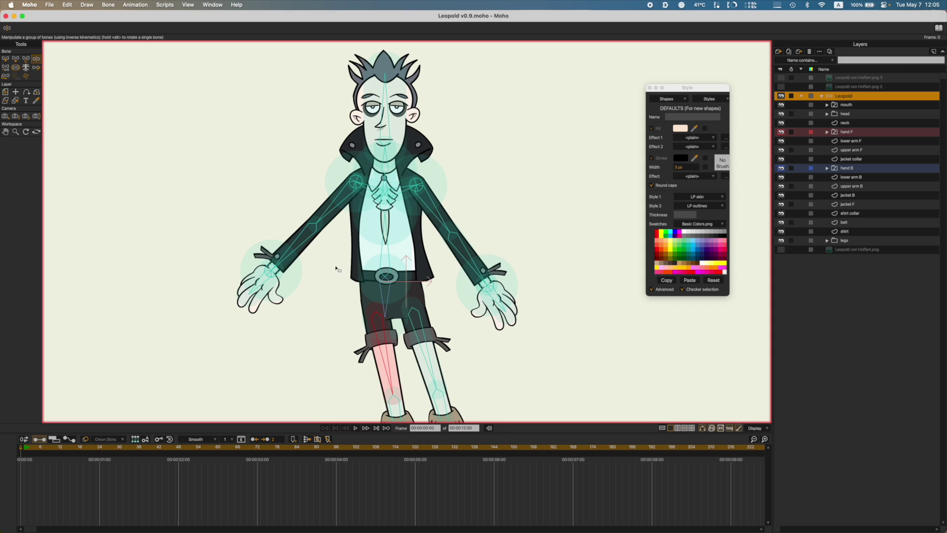
key(s)
click(356, 182)
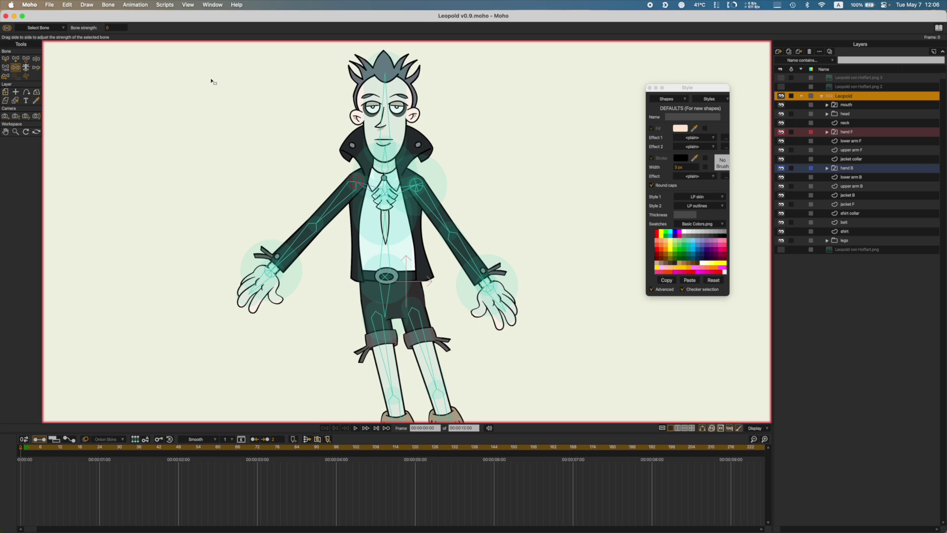
click(423, 184)
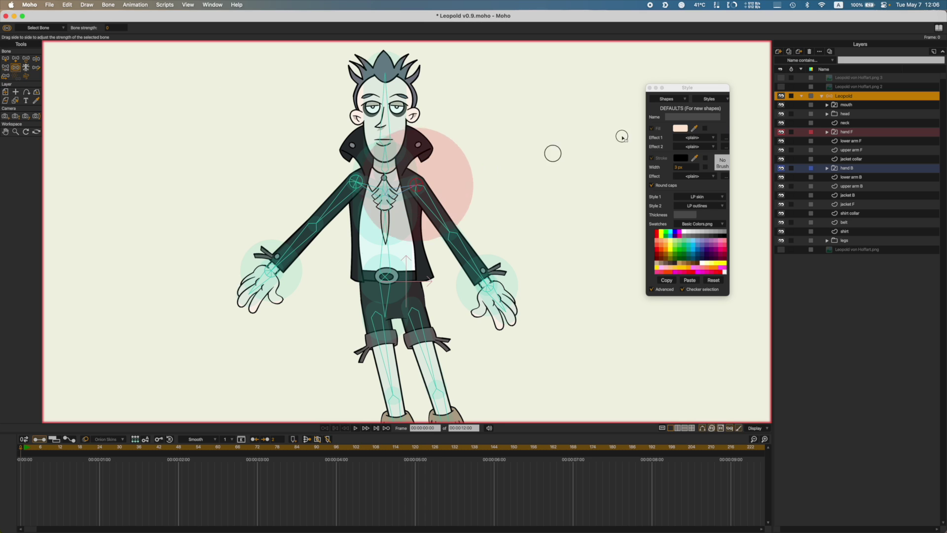
click(270, 267)
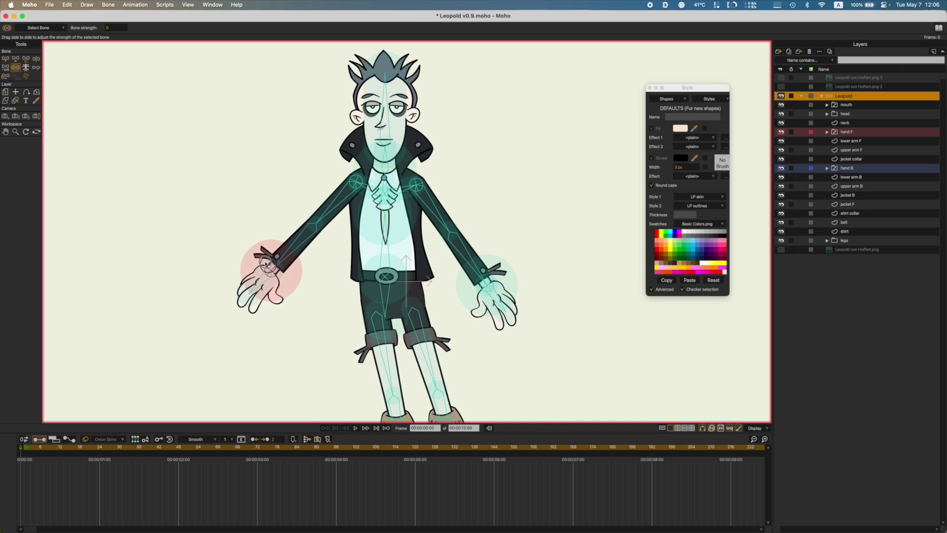
click(493, 286)
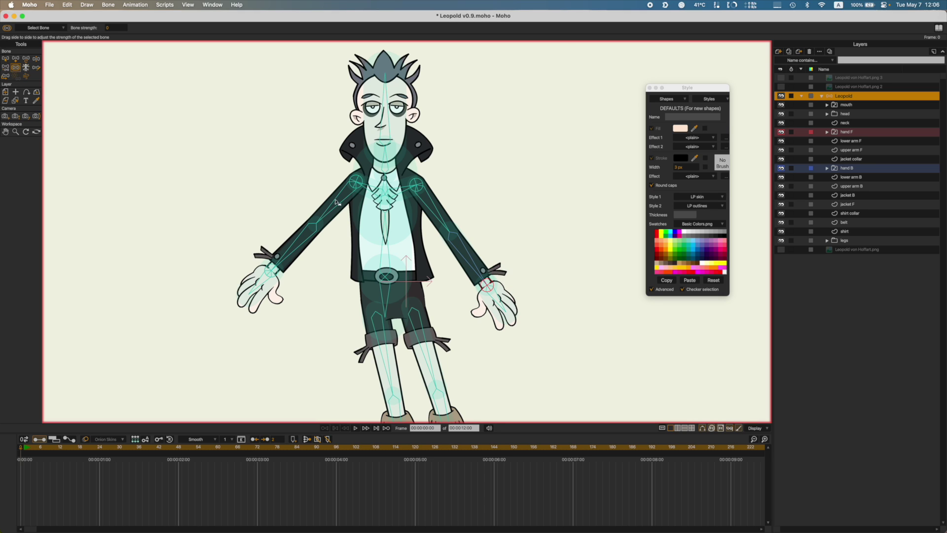
key(b)
key(super+s)
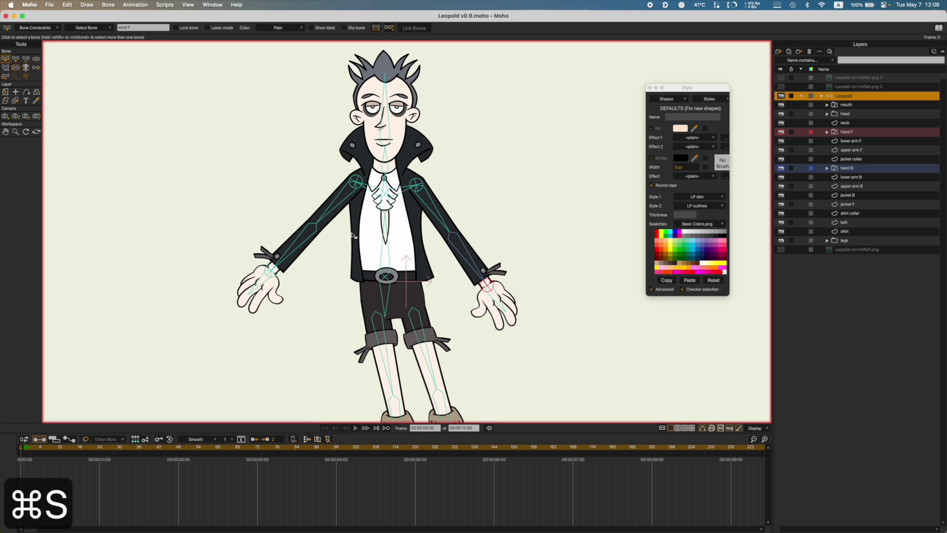
Step: Test-bend arm B with Manipulate Bones, swinging the forearm up and down to inspect the elbow joint up close
key(z)
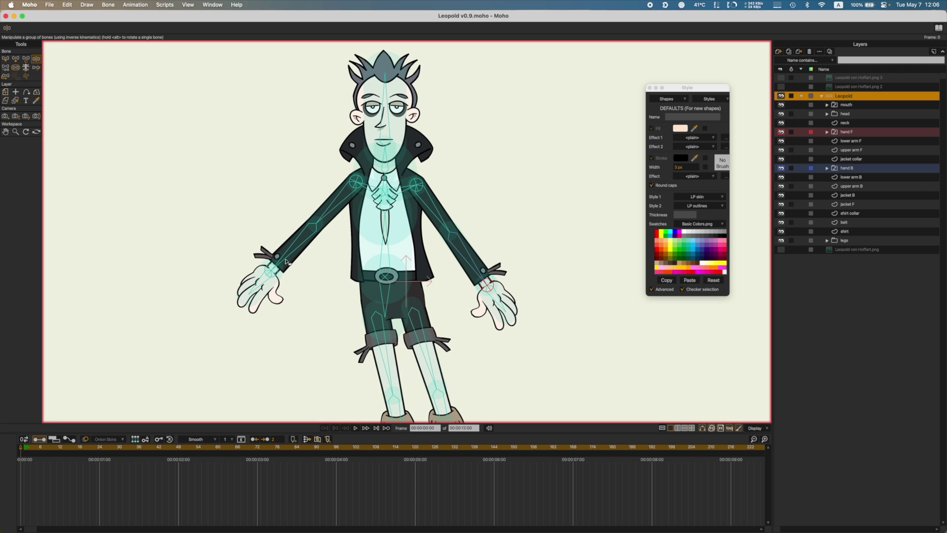
drag(286, 262, 252, 168)
scroll(307, 245, up, 5)
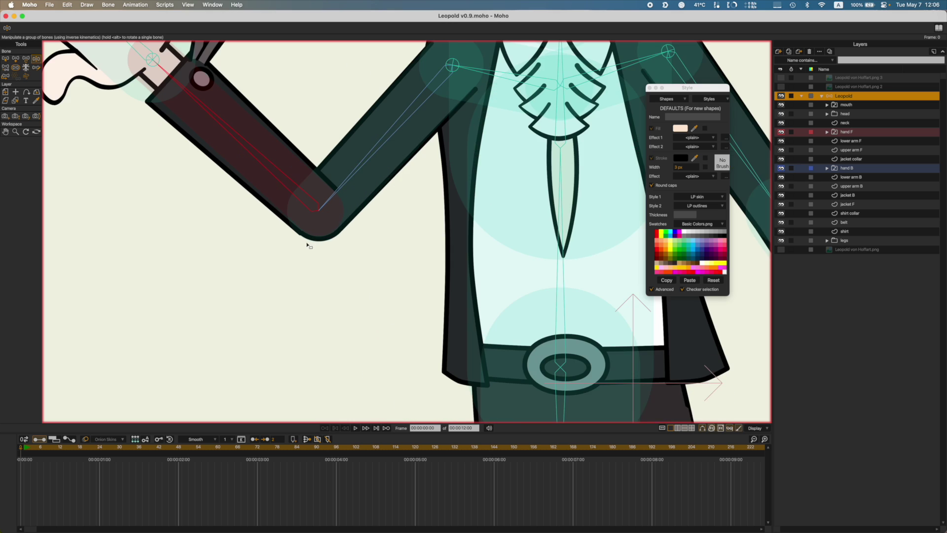
scroll(307, 245, up, 2)
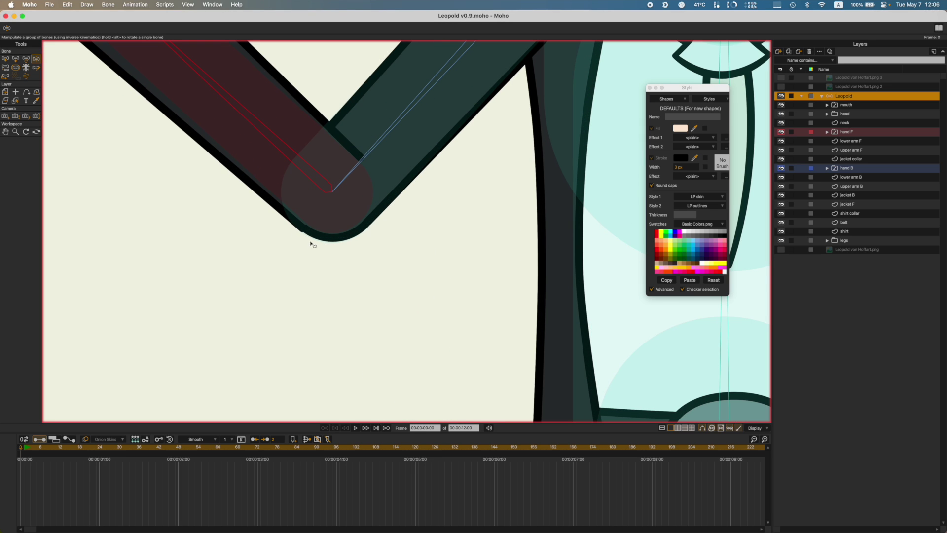
drag(277, 140, 813, 225)
drag(357, 156, 415, 419)
scroll(341, 199, down, 3)
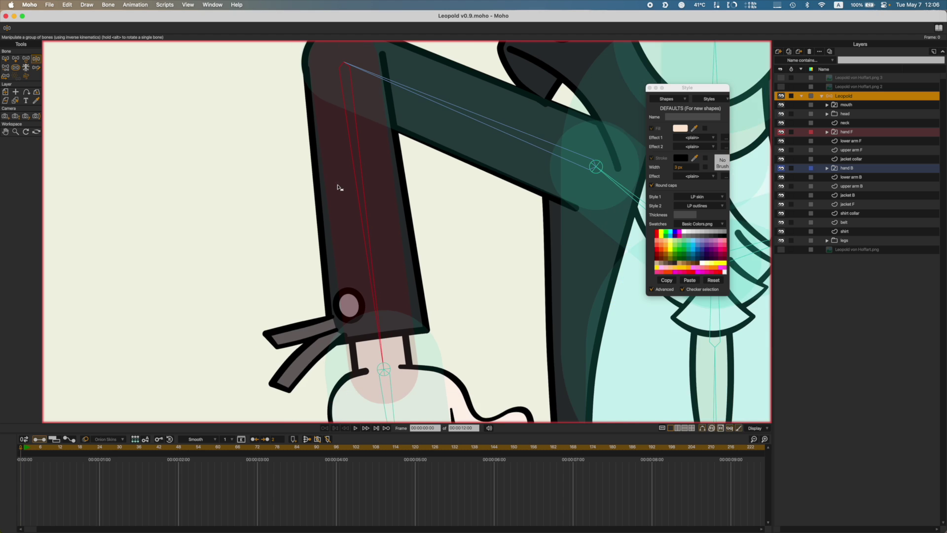
drag(338, 186, 321, 314)
scroll(333, 270, down, 2)
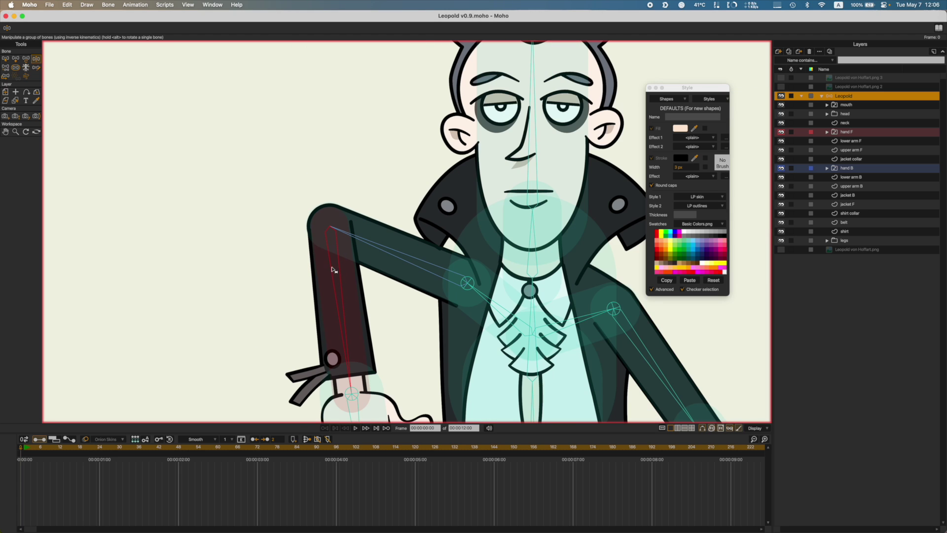
scroll(368, 284, down, 1)
Step: Test-bend arm F inward and outward with Manipulate Bones to inspect its elbow and how the shoulder follows
drag(451, 283, 255, 162)
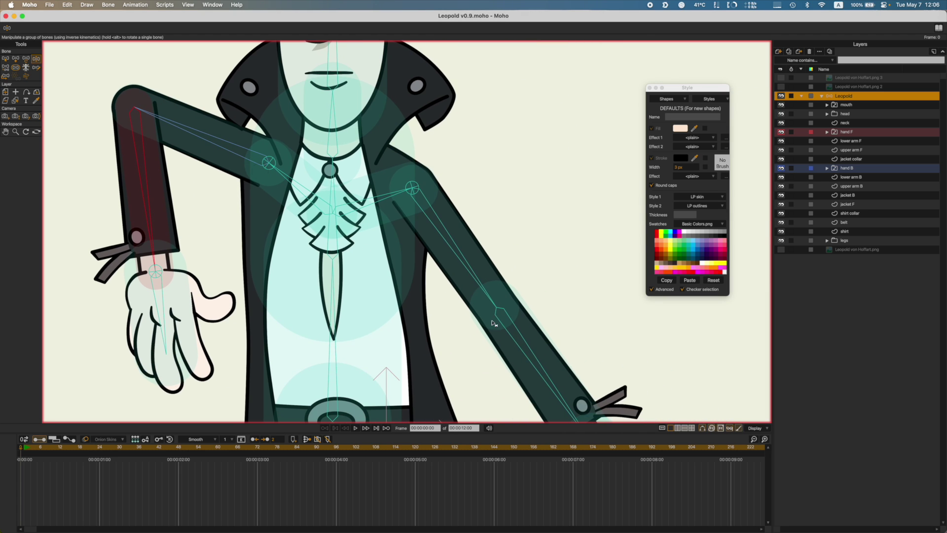
drag(542, 382, 538, 299)
scroll(537, 298, up, 4)
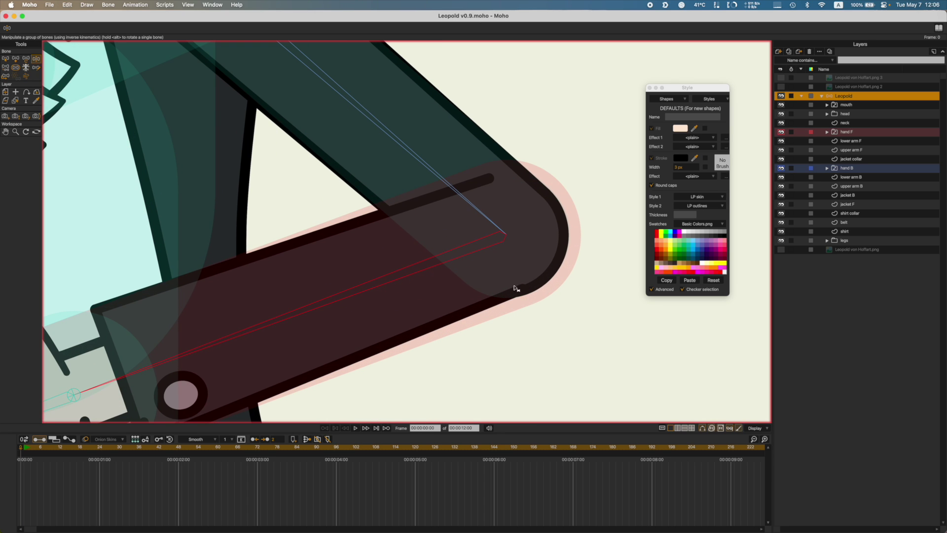
scroll(531, 317, down, 4)
drag(508, 304, 546, 313)
scroll(503, 284, up, 4)
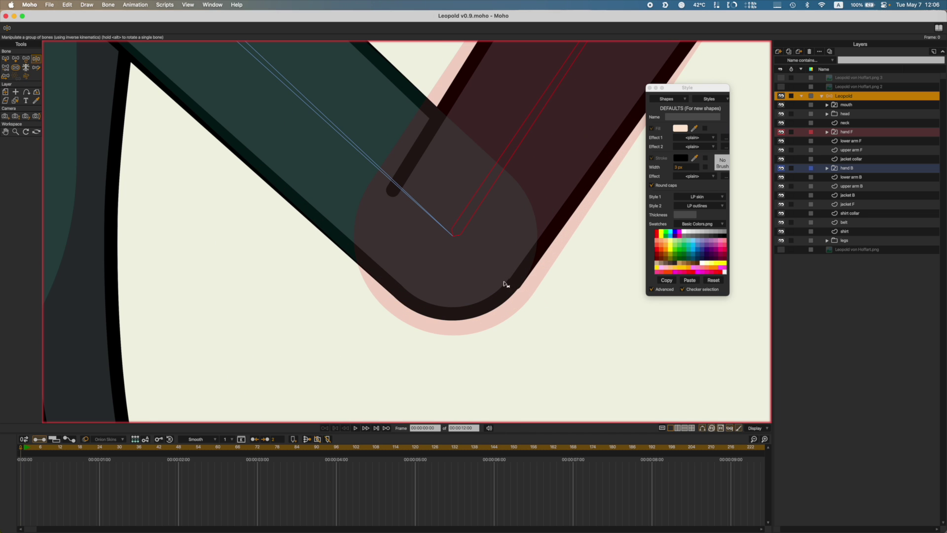
scroll(521, 327, down, 4)
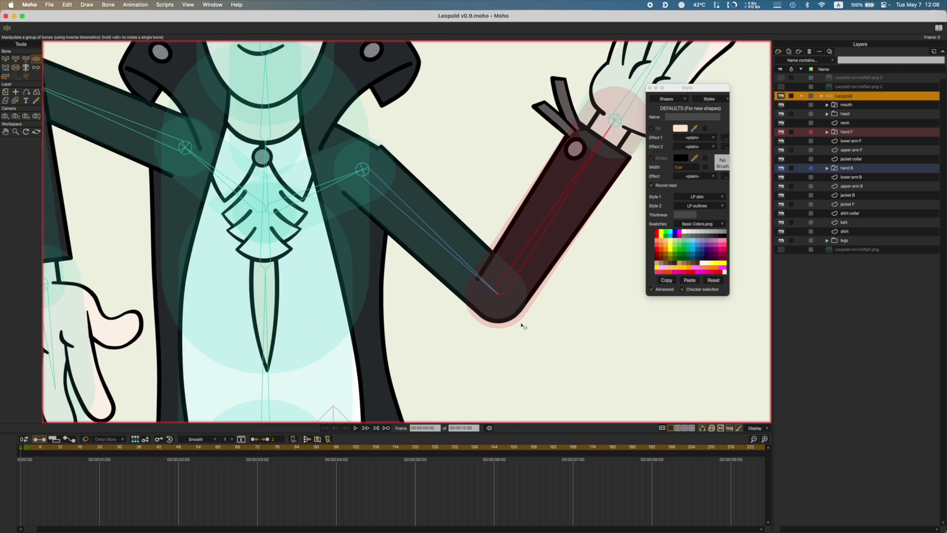
drag(488, 291, 362, 228)
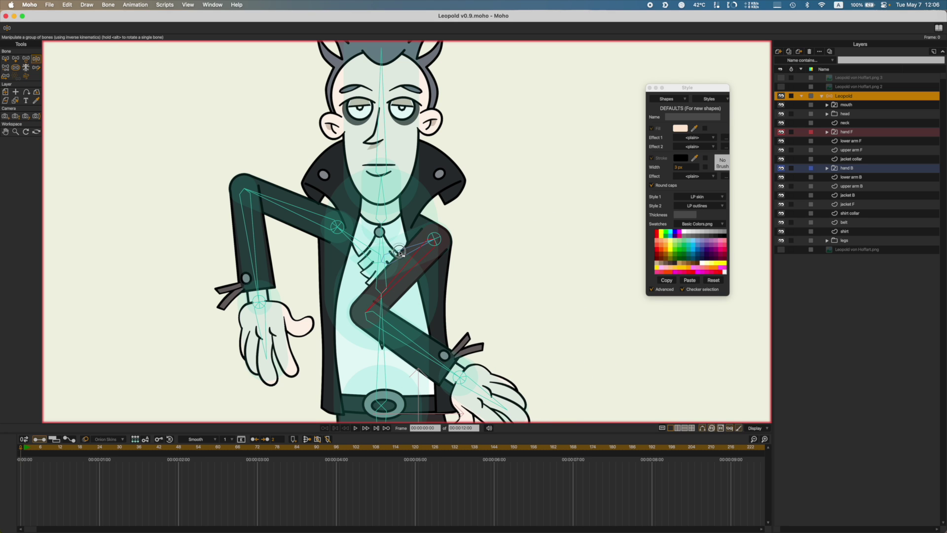
drag(400, 253, 647, 319)
key(z)
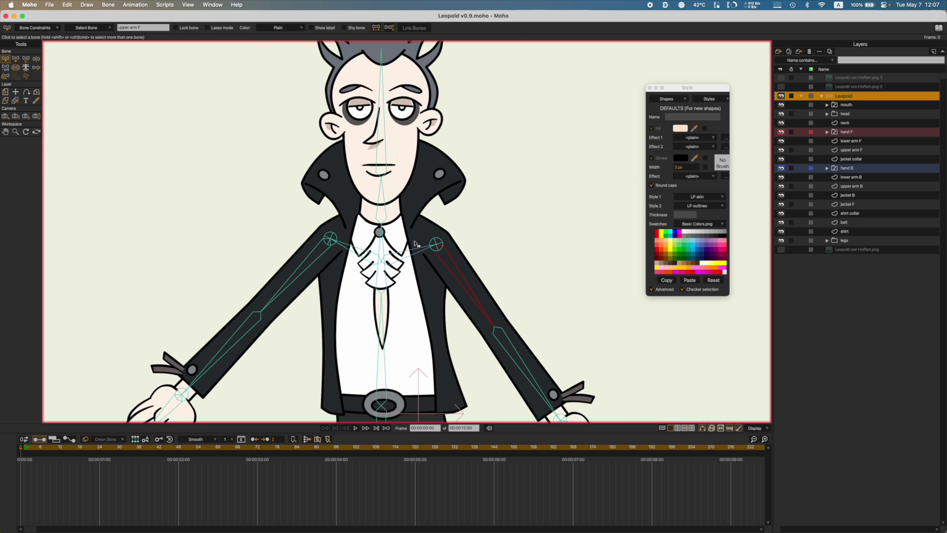
Step: Save the project and enable Ignored by IK in the constraints of the shoulder F and shoulder B bones
key(super+s)
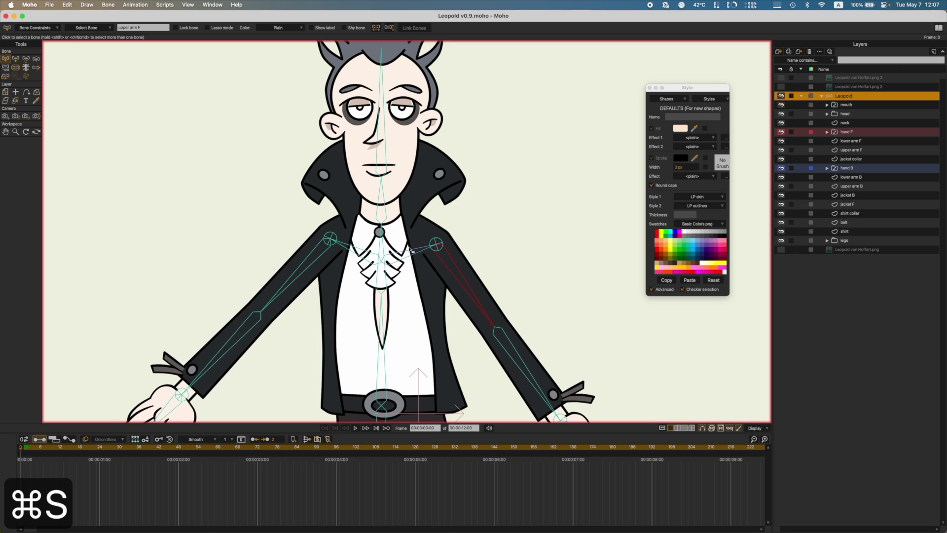
click(412, 251)
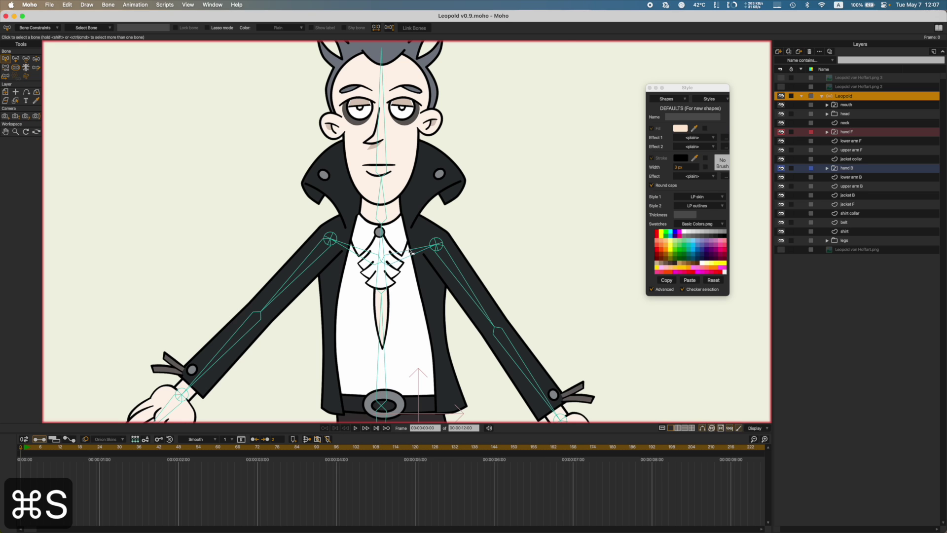
click(31, 28)
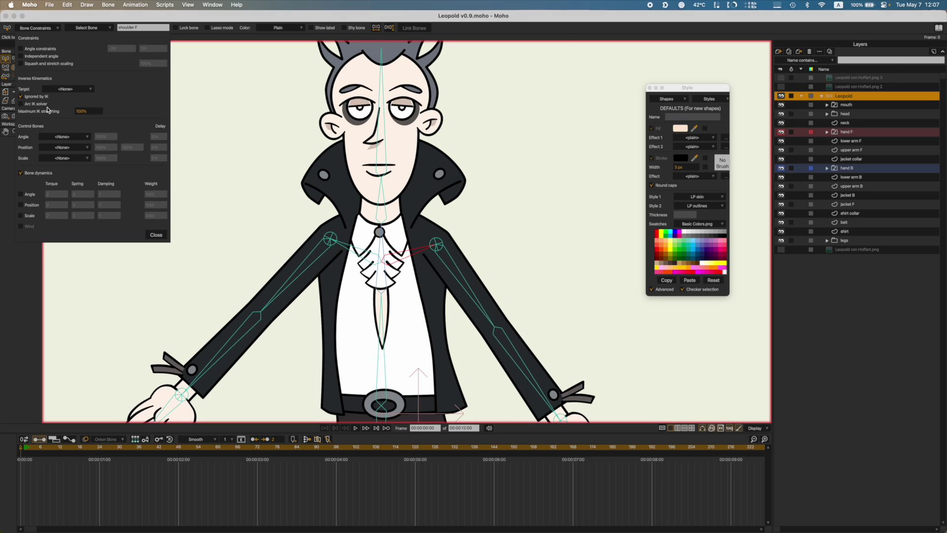
click(356, 247)
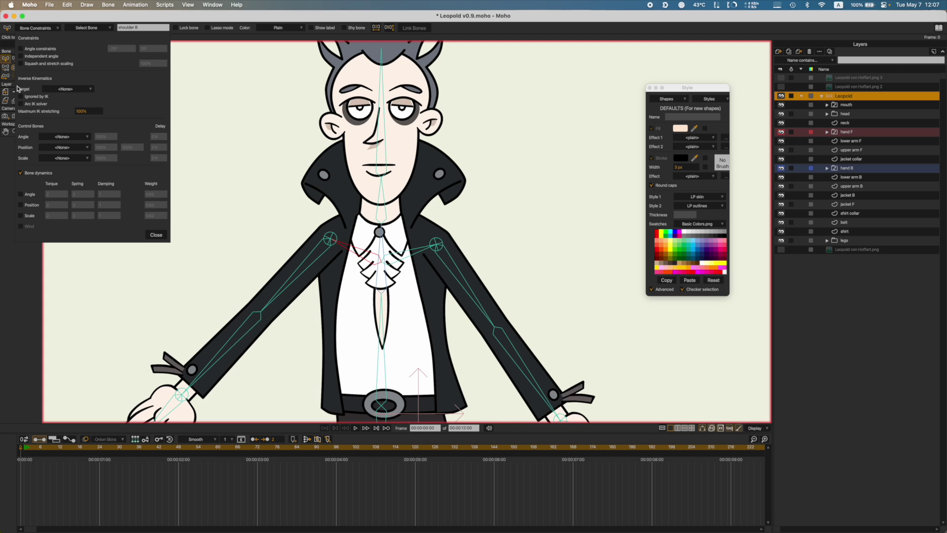
click(29, 97)
click(156, 235)
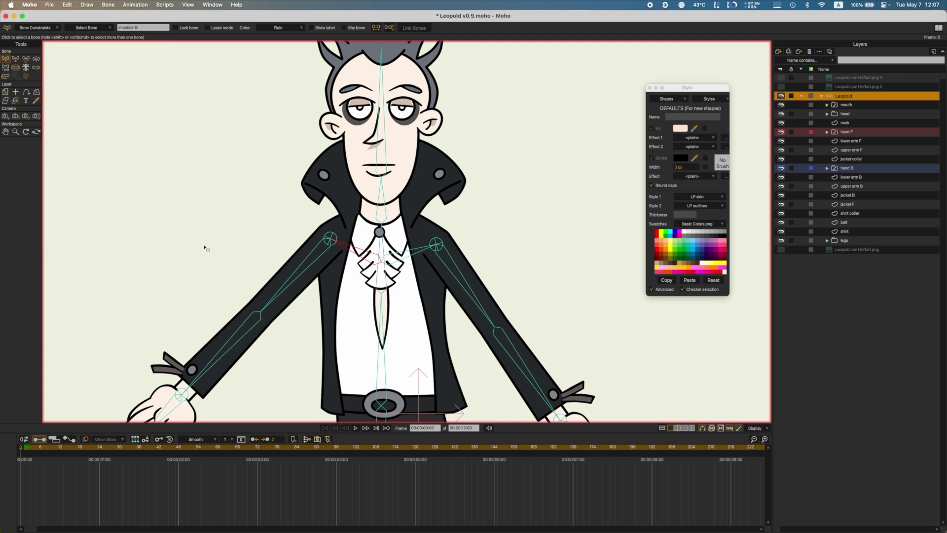
Step: Test-bend arm F again with Manipulate Bones to check the shoulder's response to inverse kinematics
drag(482, 306, 435, 262)
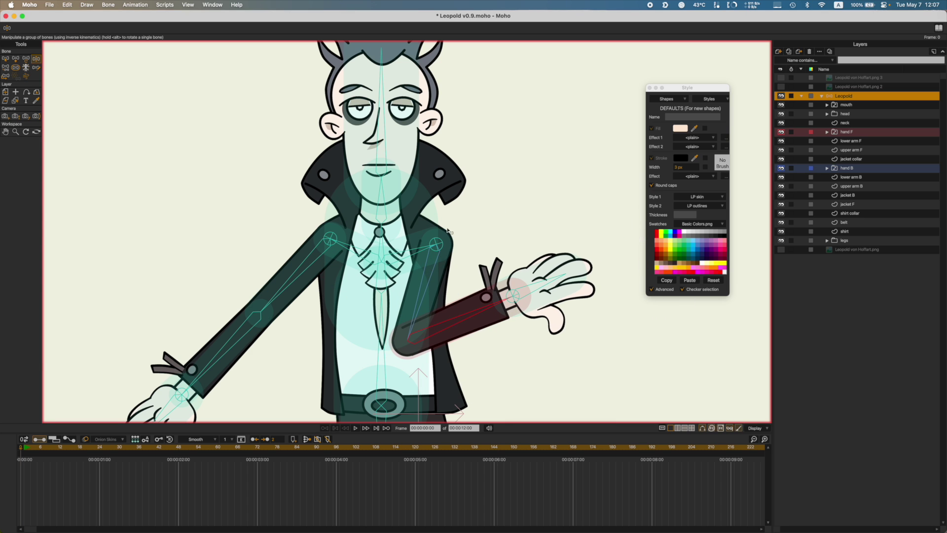
drag(472, 315, 565, 286)
Step: Try stretching and rotating the shoulder F bone on frame 1 with Transform Bone, and delete the resulting keyframes
key(t)
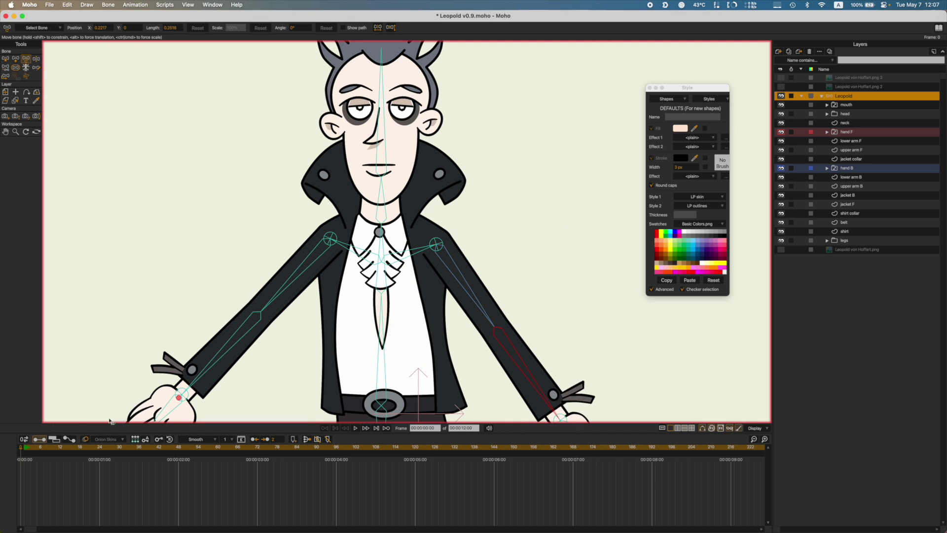
click(24, 447)
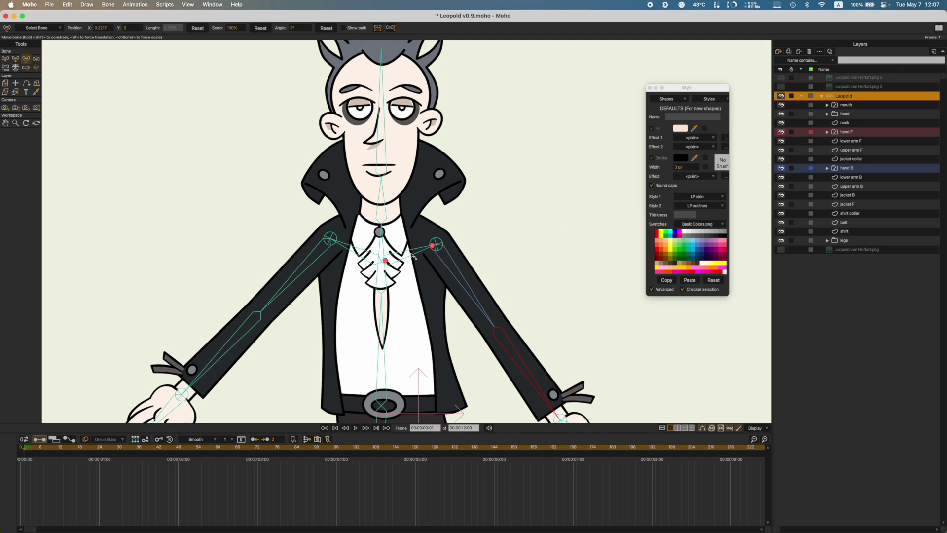
drag(414, 256, 519, 229)
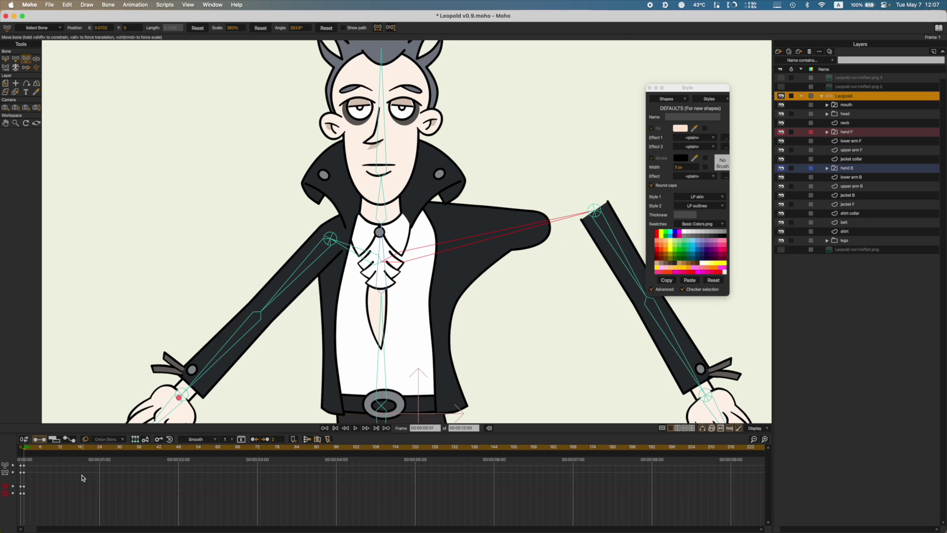
drag(58, 500, 3, 462)
key(Delete)
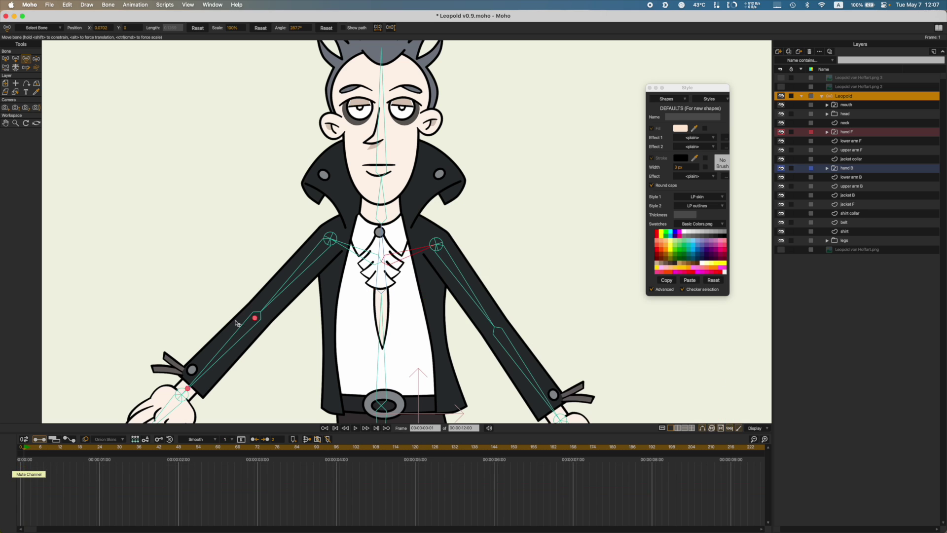
Step: Save the project and bind the circular shoulder points of the jacket F layer to the shoulder pin F bone
scroll(433, 257, up, 5)
key(b)
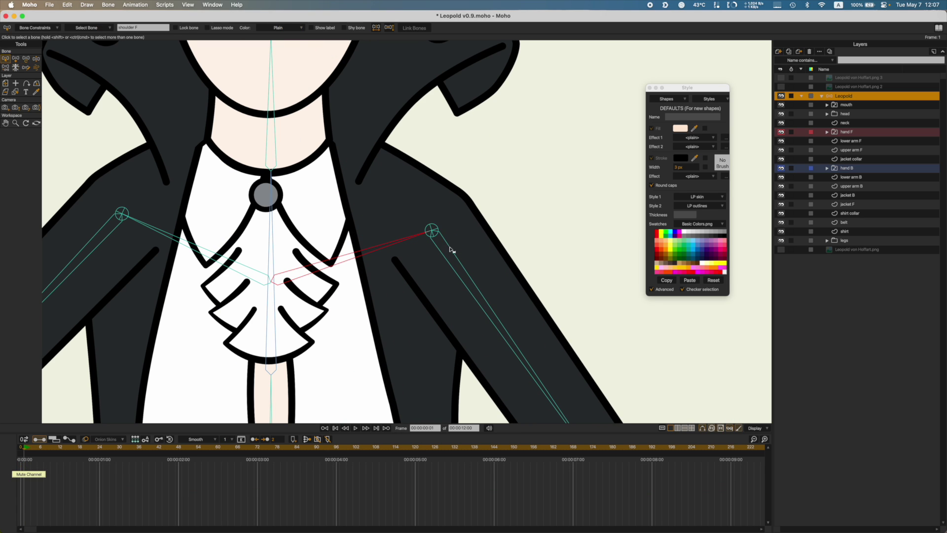
key(super+s)
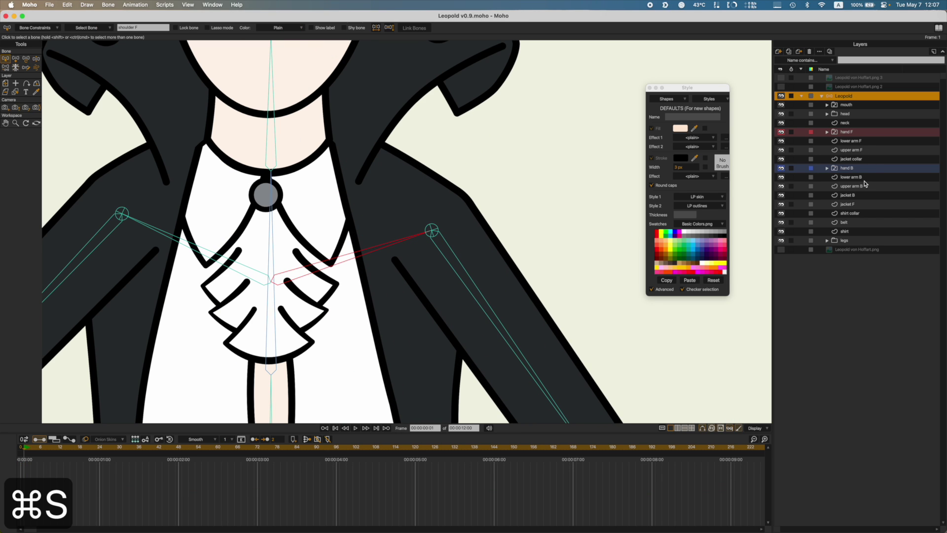
click(863, 195)
click(860, 204)
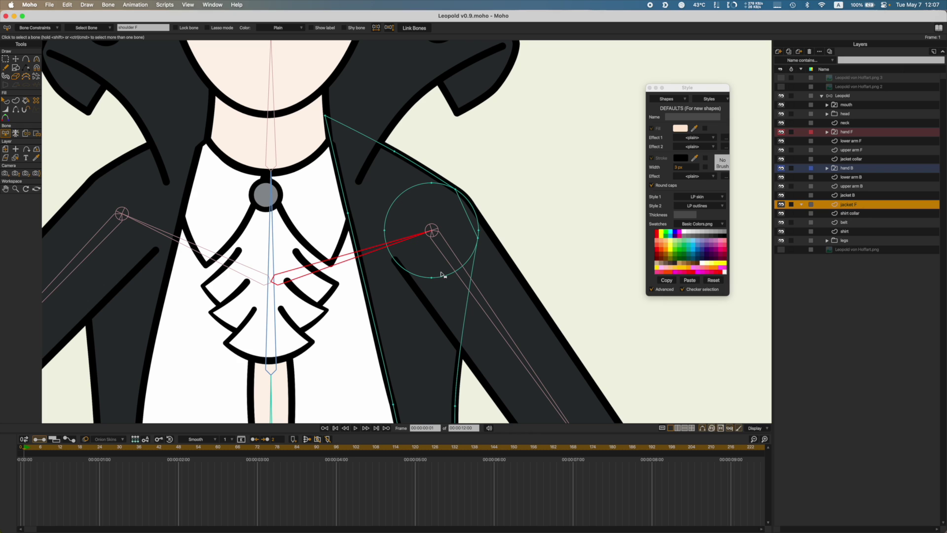
click(432, 229)
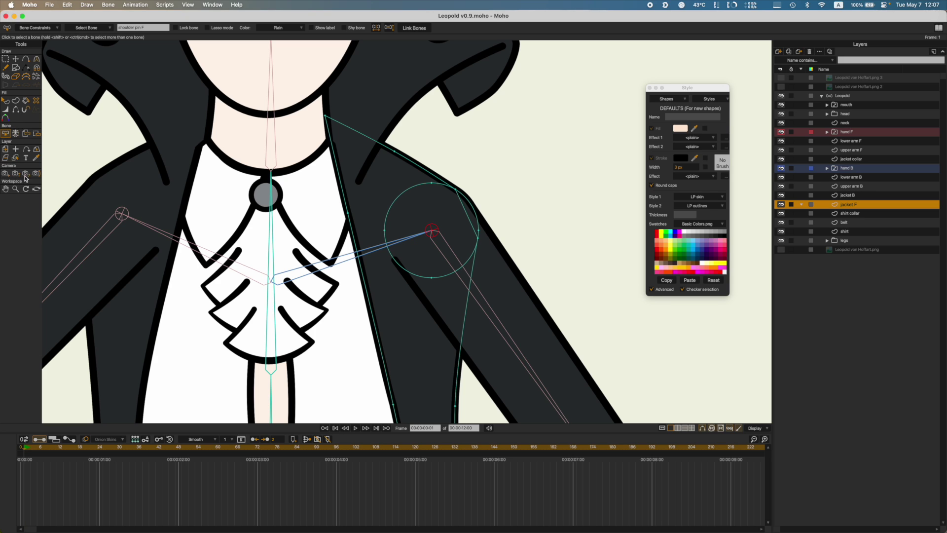
click(37, 135)
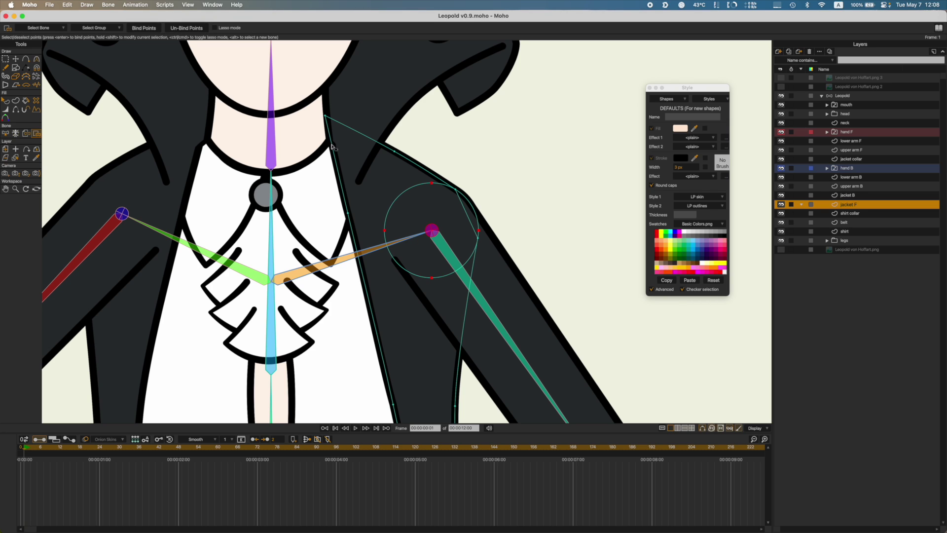
drag(190, 111, 357, 106)
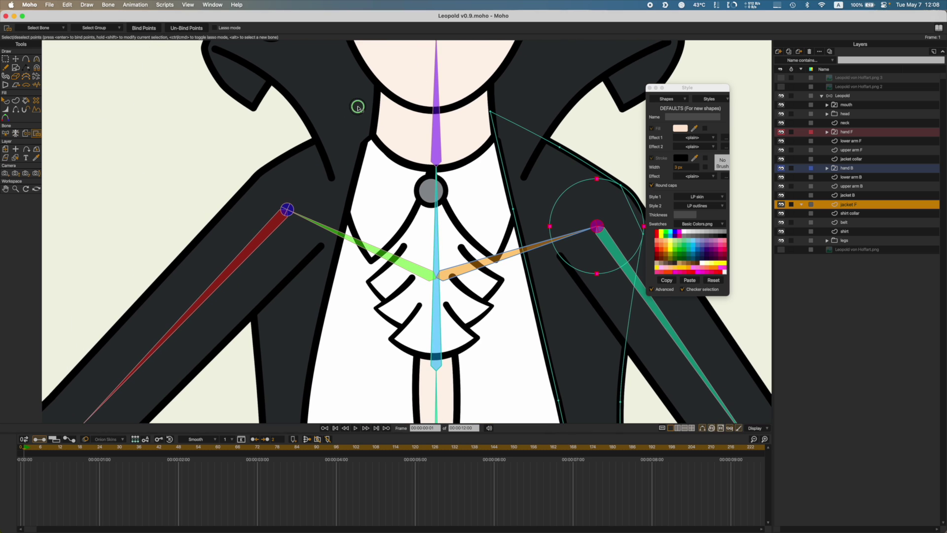
key(z)
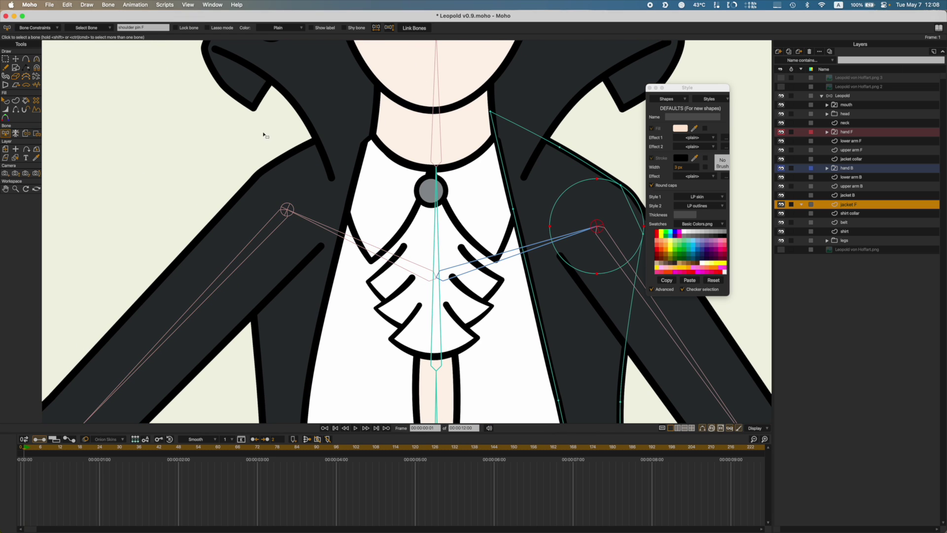
Step: Bind the circular and outer shoulder points of the jacket B layer to the shoulder pin B bone
click(287, 210)
click(855, 197)
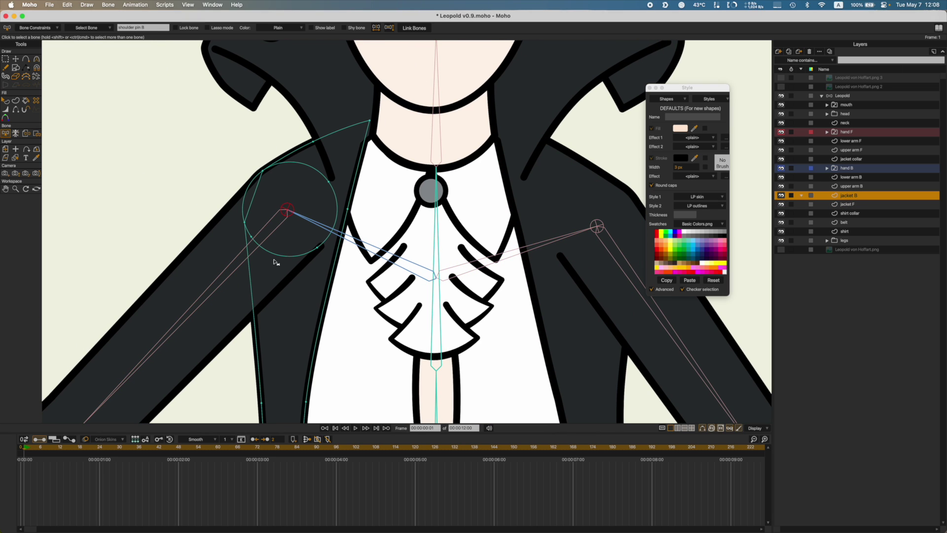
click(37, 133)
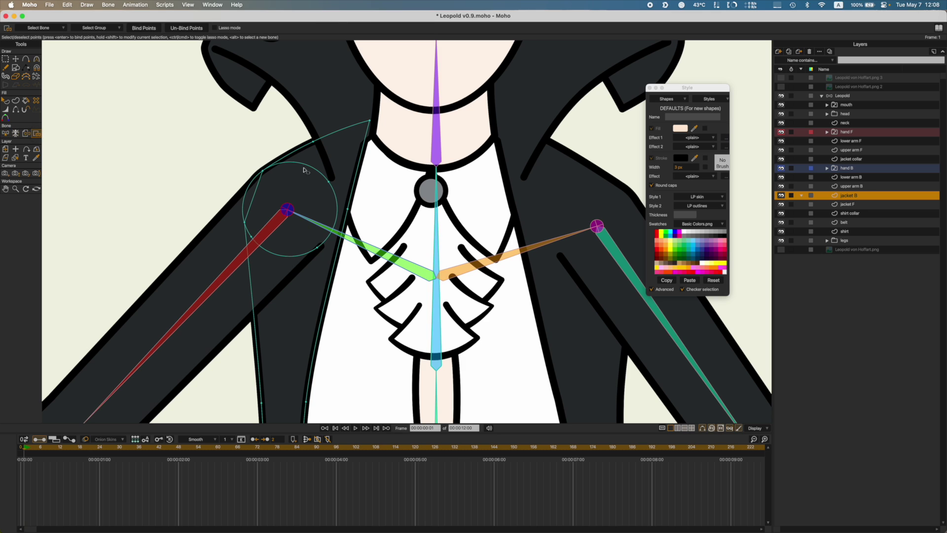
click(300, 175)
drag(395, 205, 343, 193)
scroll(354, 207, down, 2)
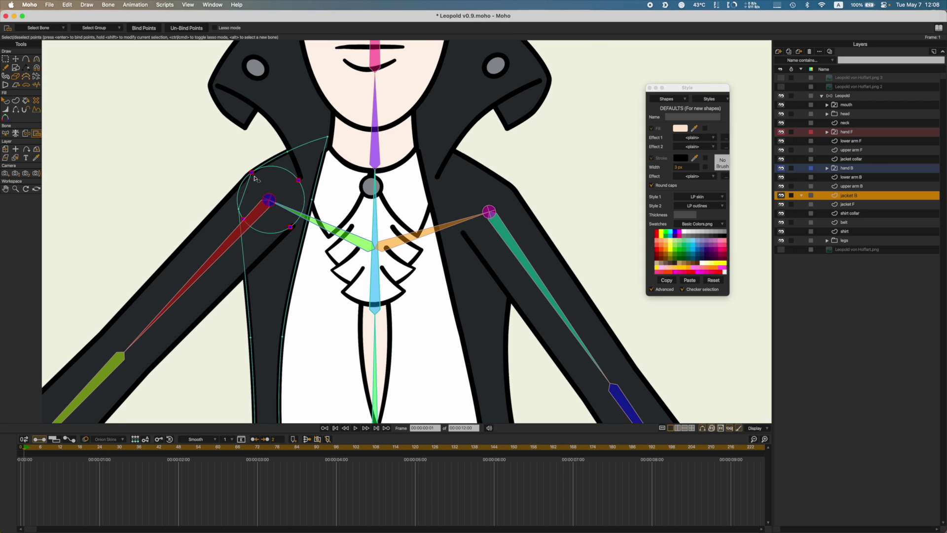
scroll(255, 178, up, 1)
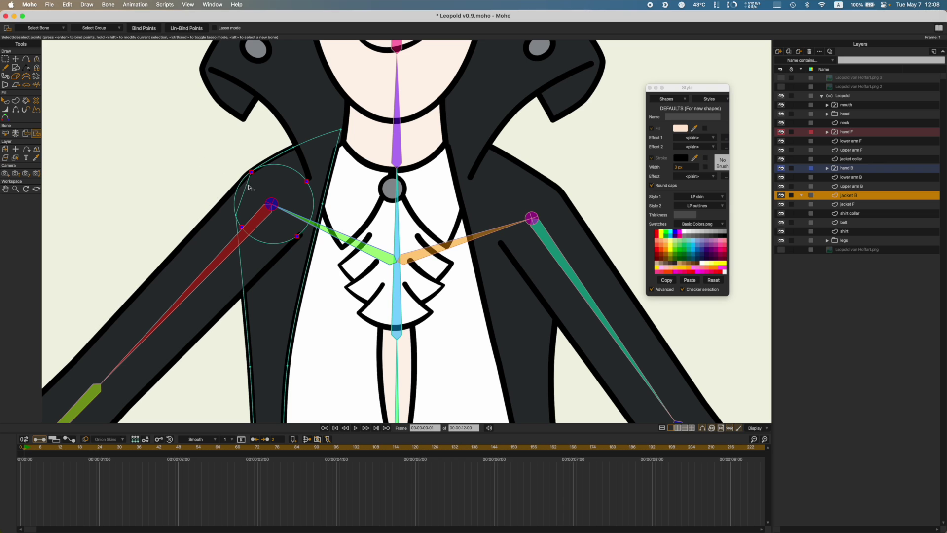
drag(204, 168, 269, 225)
click(129, 29)
Step: Bind the two outer shoulder points of the jacket F layer to the shoulder pin F bone
key(b)
click(535, 217)
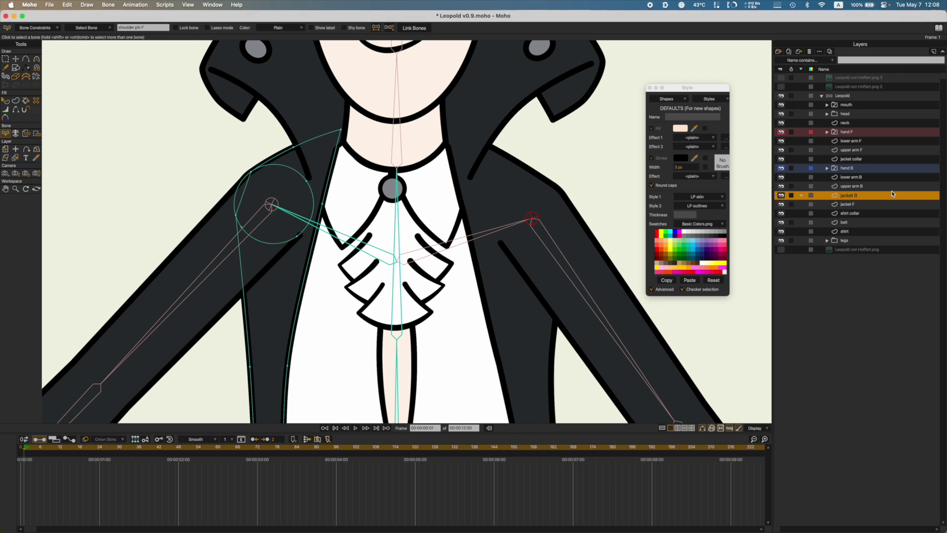
click(848, 204)
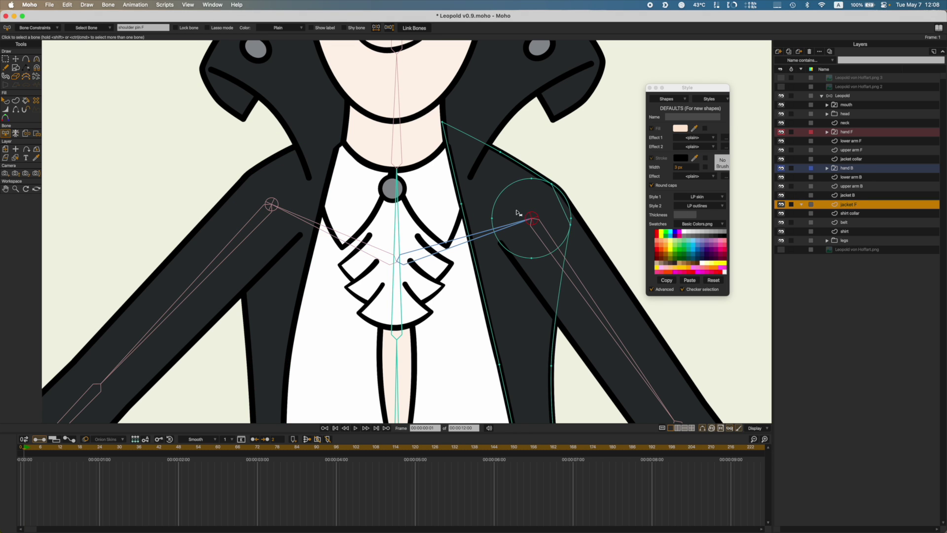
scroll(481, 199, up, 5)
key(i)
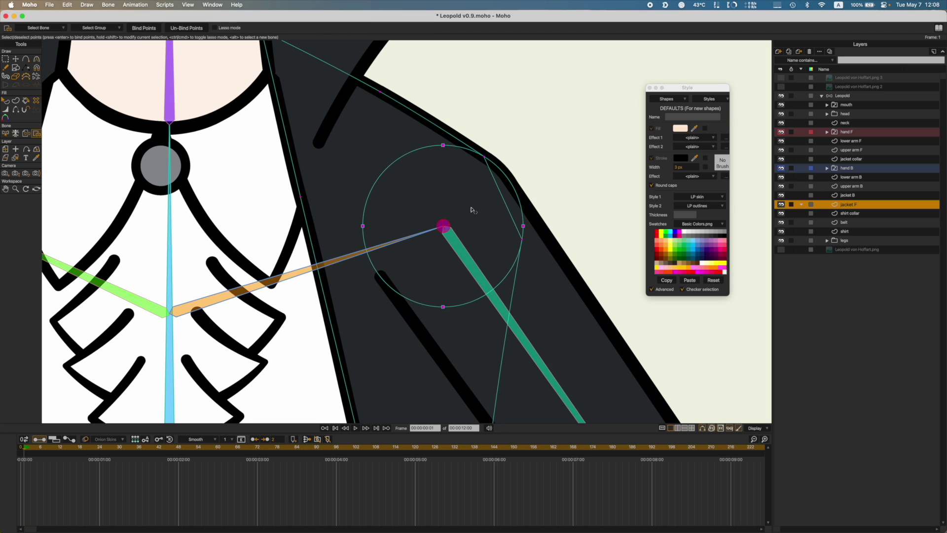
click(483, 157)
drag(535, 251, 534, 251)
click(145, 30)
scroll(325, 168, down, 10)
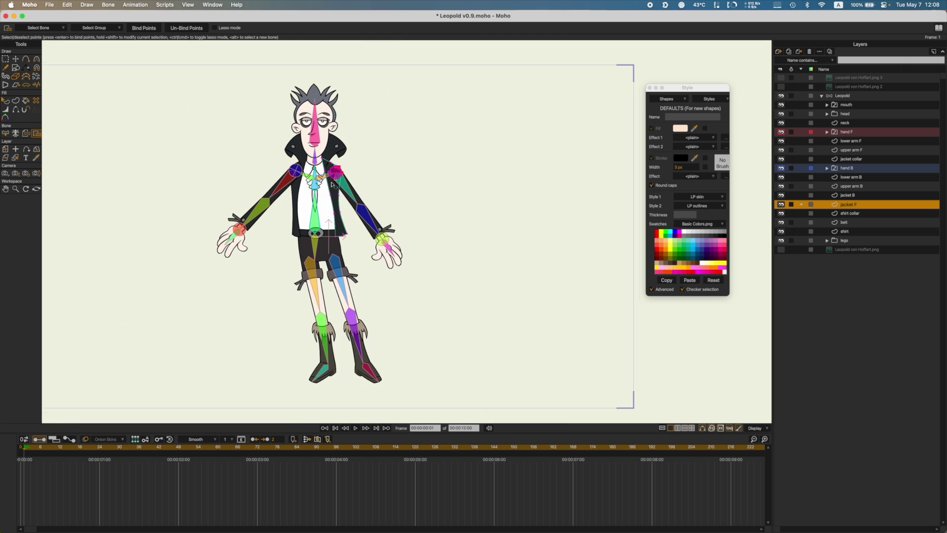
Step: Examine the jacket F shoulder point bindings around the shoulder pin F bone on frame 0, and save the project
scroll(332, 186, up, 10)
key(z)
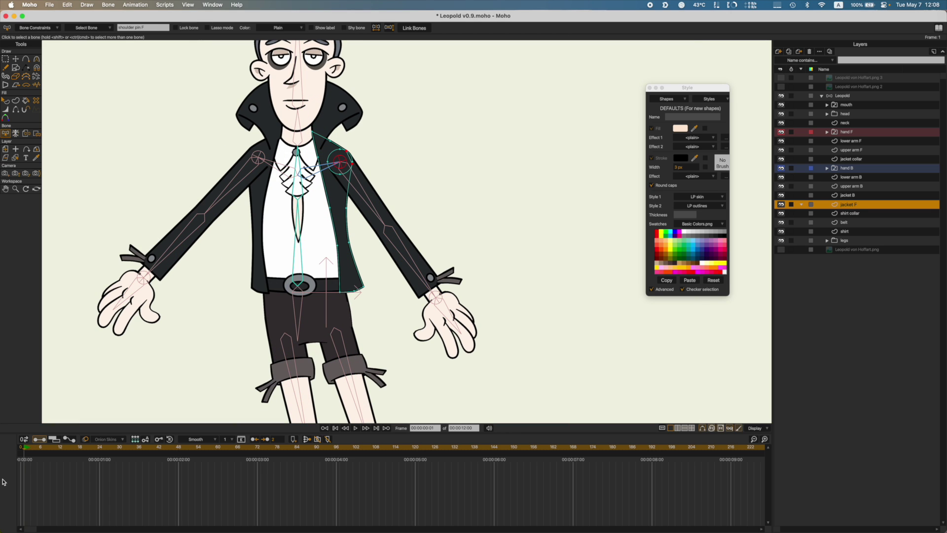
click(21, 448)
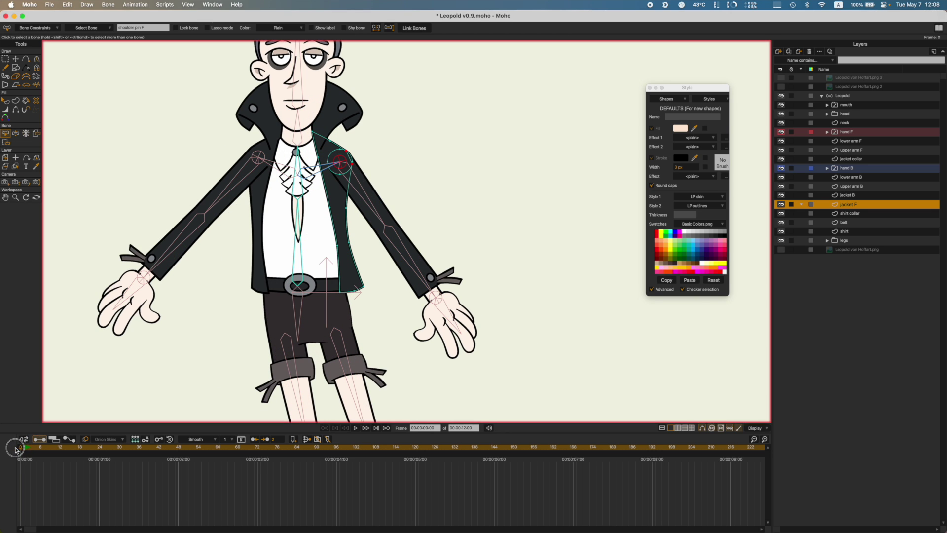
scroll(323, 143, up, 3)
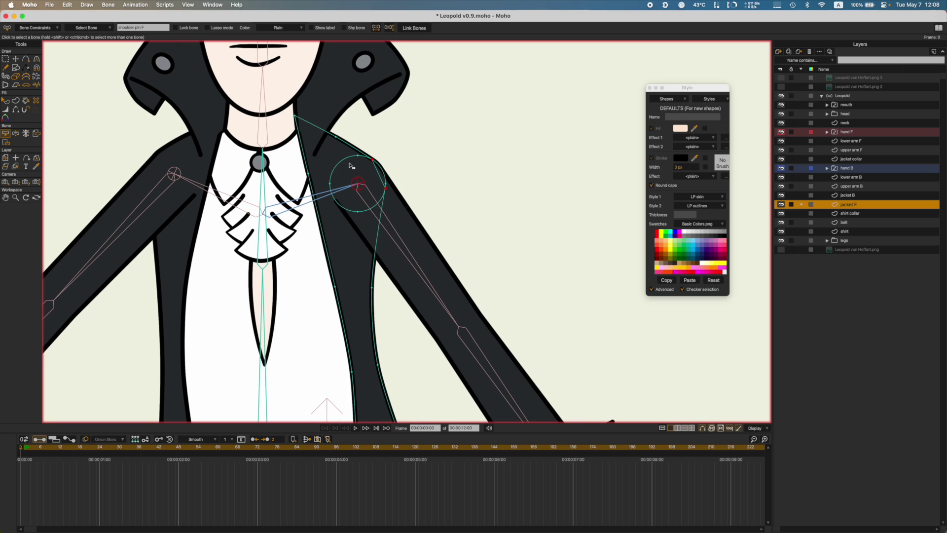
key(i)
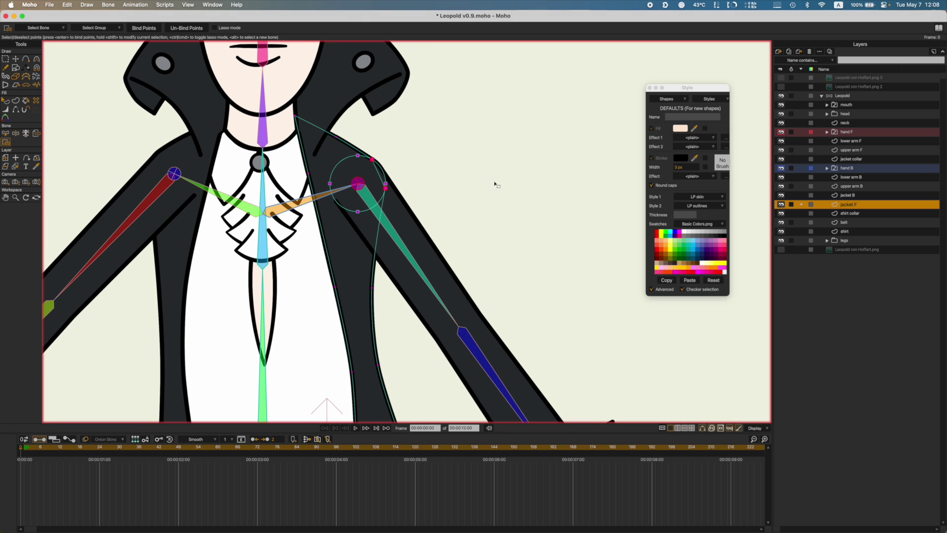
key(b)
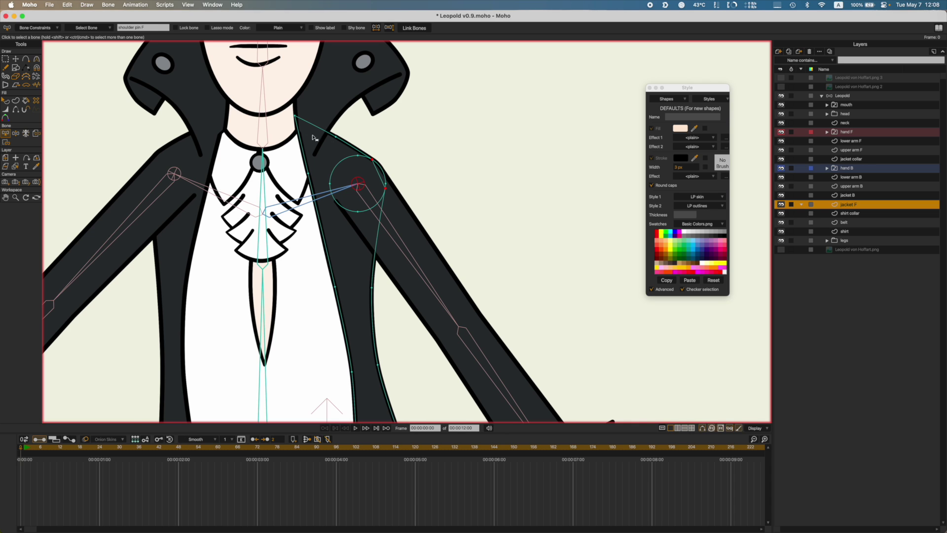
scroll(341, 165, up, 5)
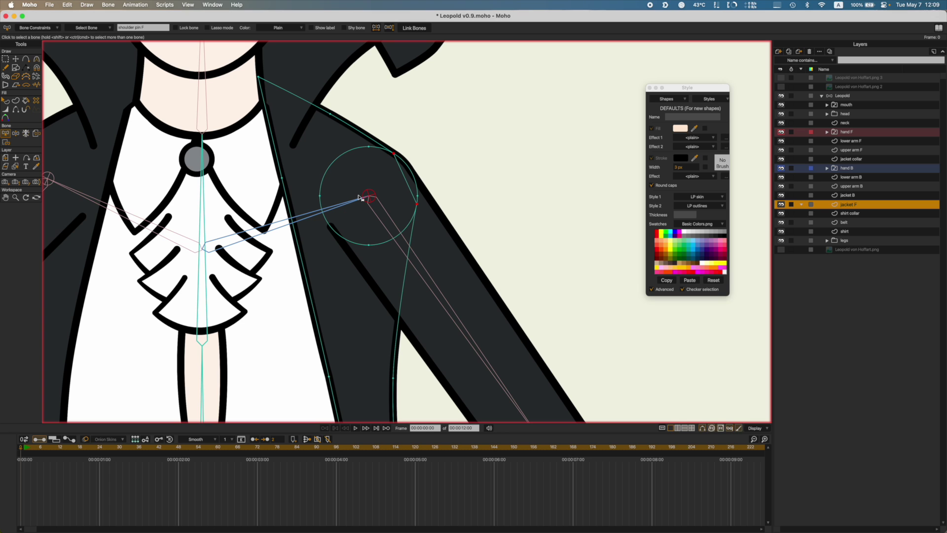
scroll(373, 200, up, 3)
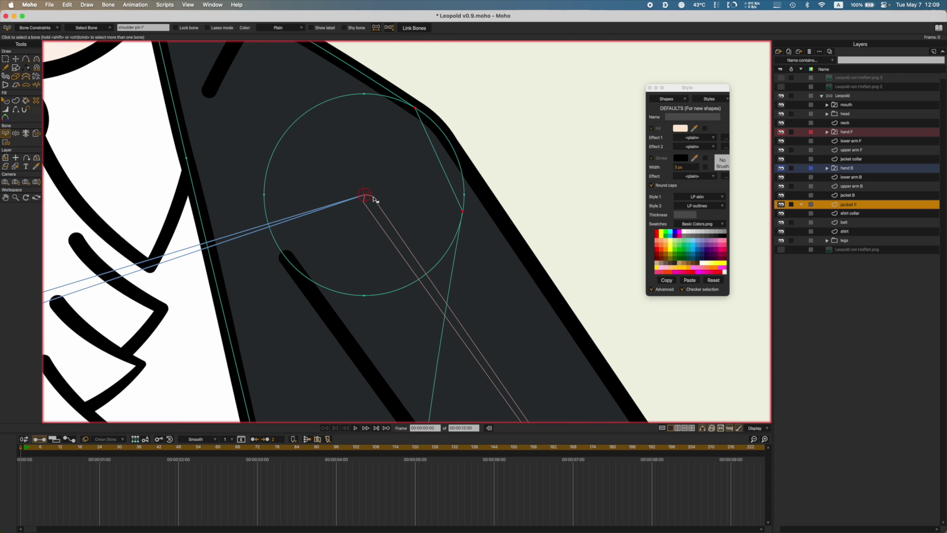
scroll(358, 235, down, 3)
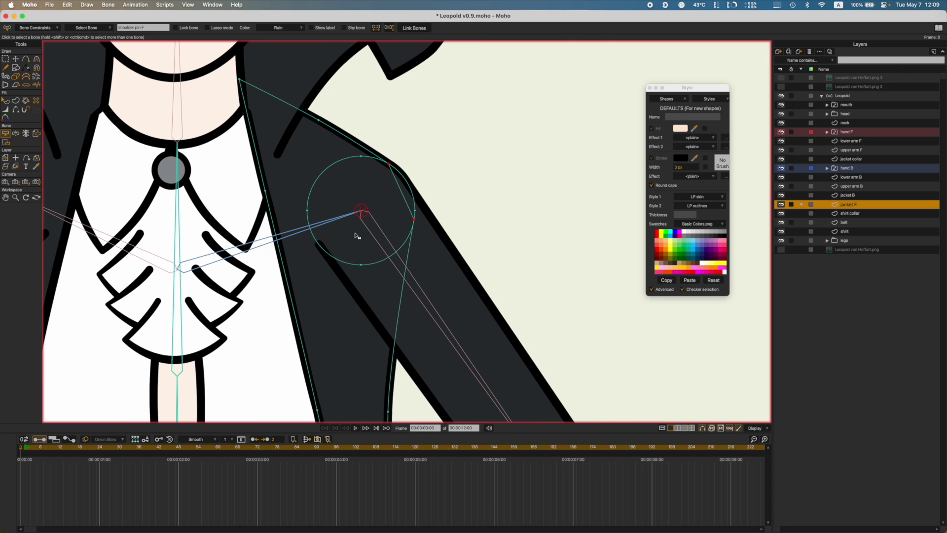
key(cmd+s)
Step: Try stretching the shoulder F and shoulder pin F bones together on frame 1 with Transform Bone, and undo the stretch
click(24, 450)
key(t)
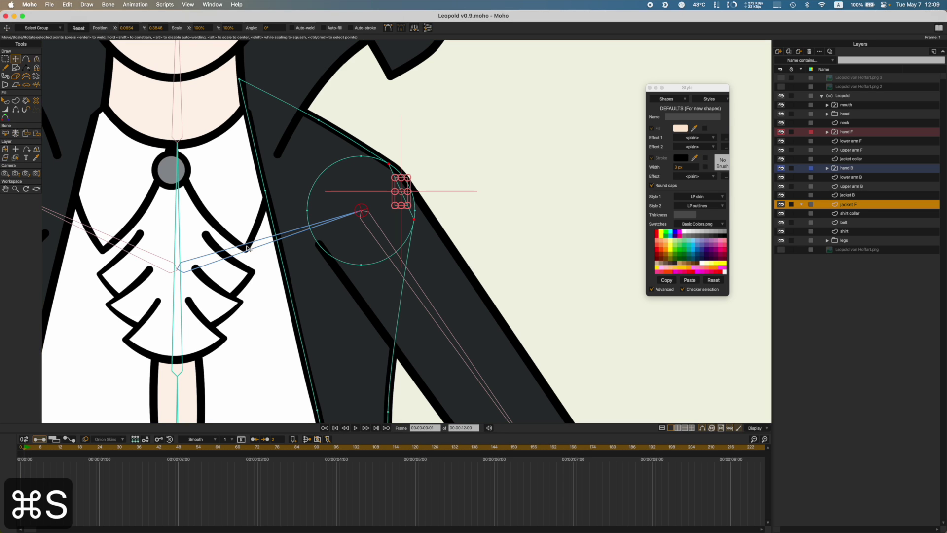
click(253, 248)
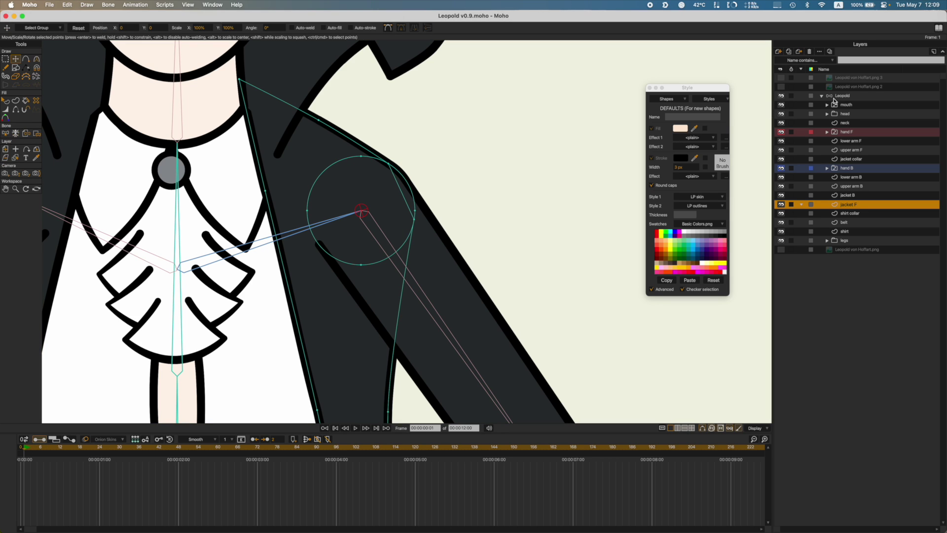
click(834, 99)
click(243, 254)
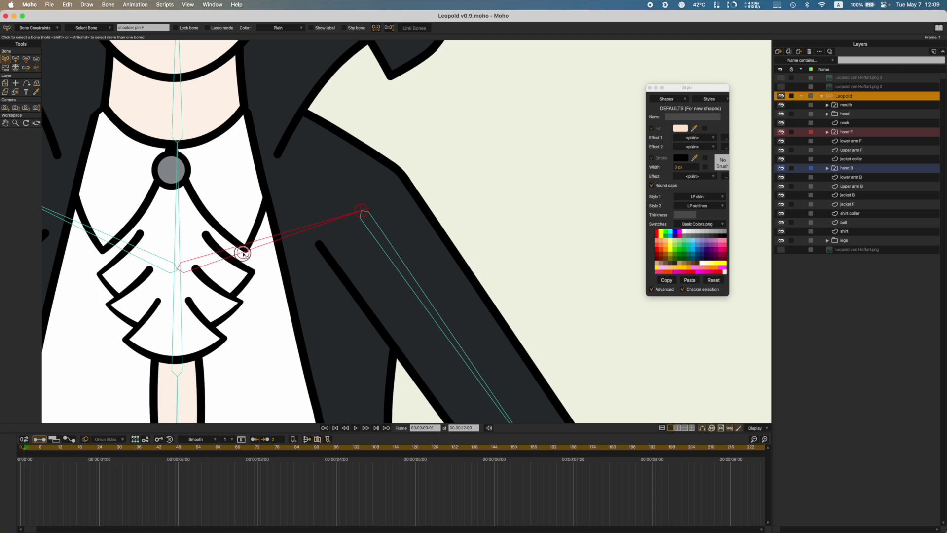
key(t)
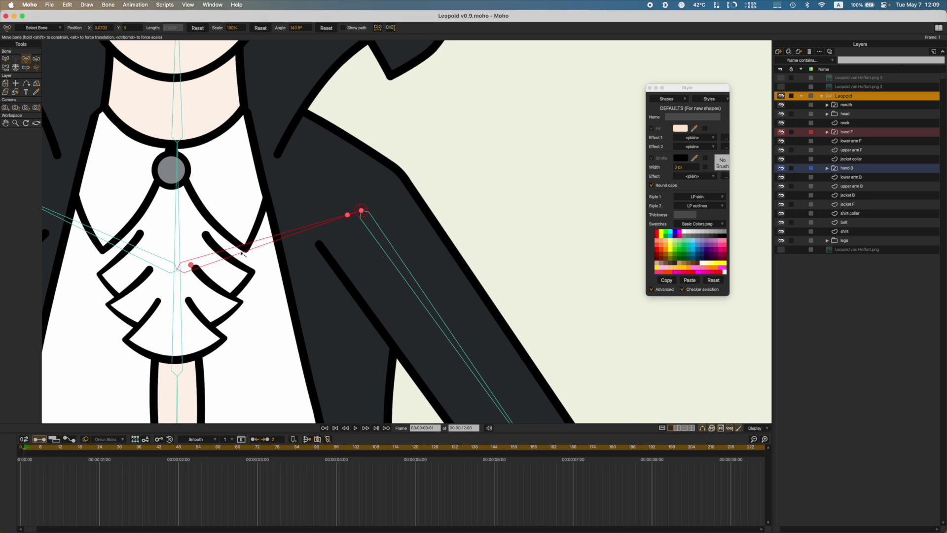
drag(241, 254, 285, 238)
scroll(318, 254, down, 2)
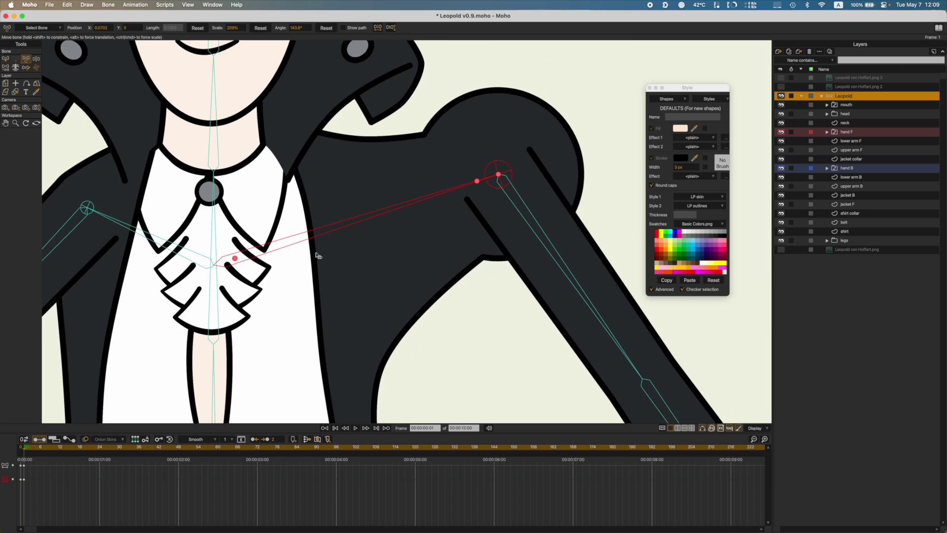
scroll(318, 254, down, 3)
key(super+z)
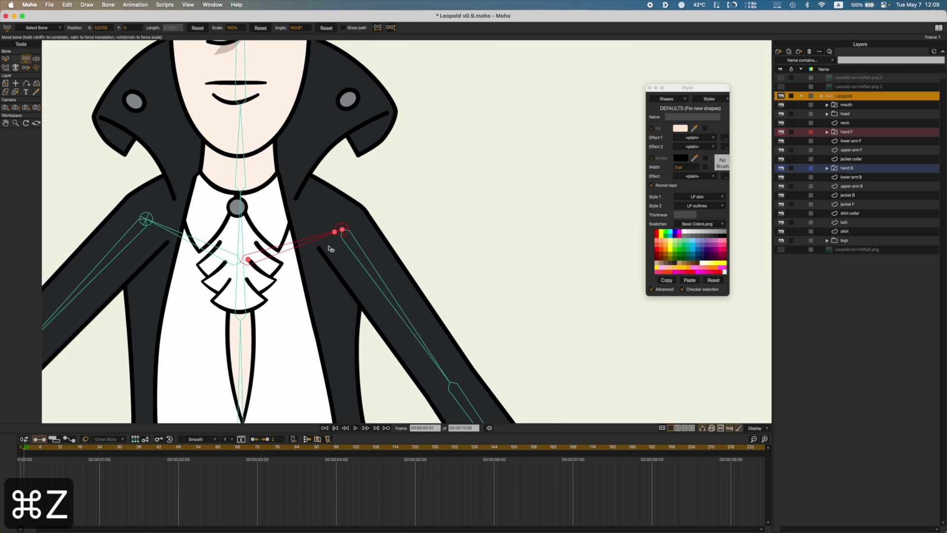
Step: Try lengthening and shortening the shoulder F bone alone with Transform Bone, and undo the last change
key(z)
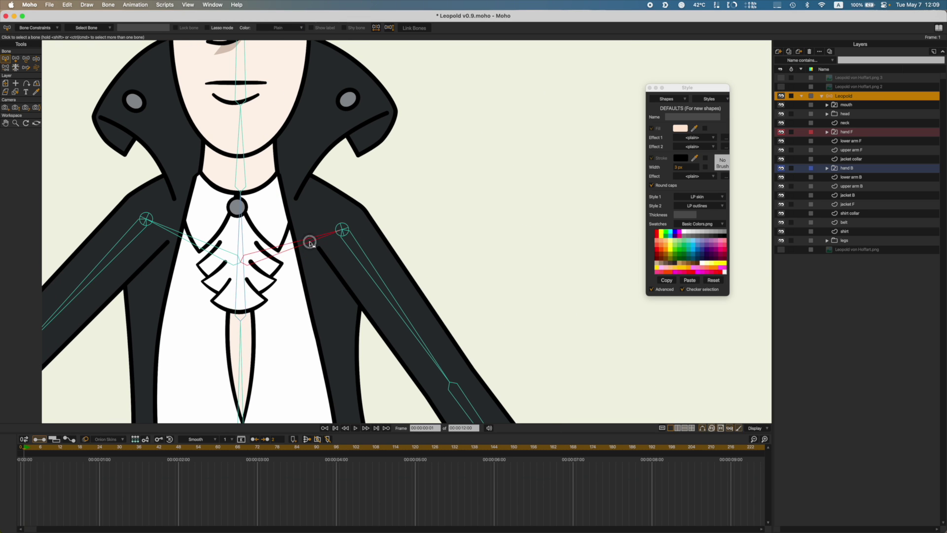
click(310, 243)
key(t)
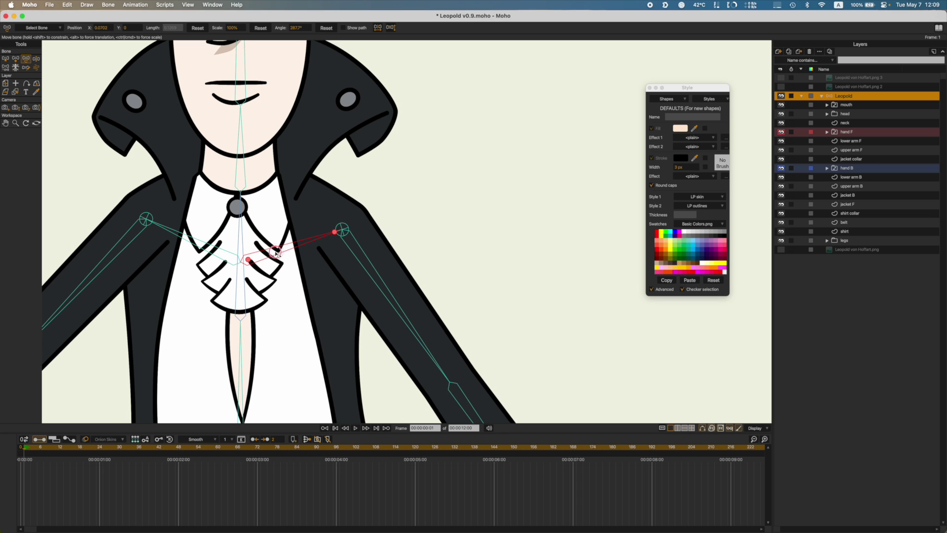
drag(276, 253, 271, 279)
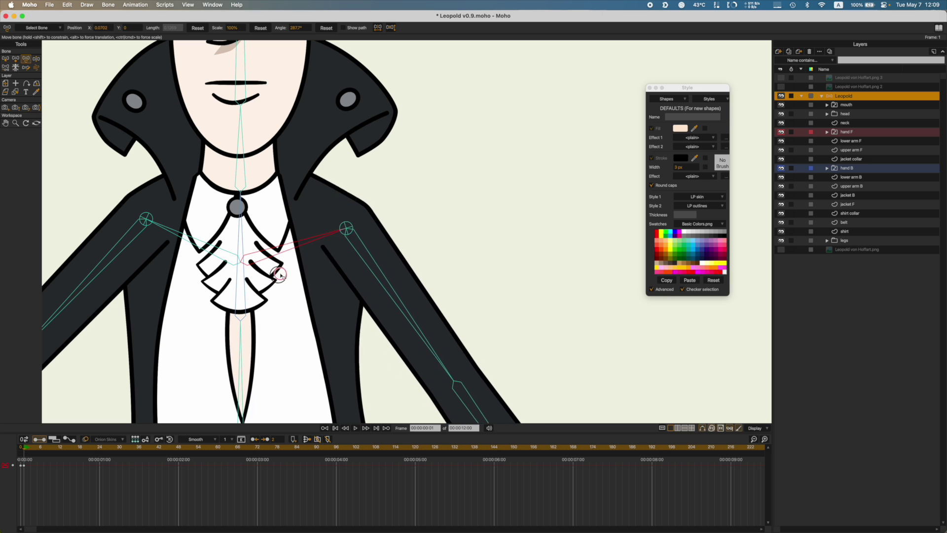
drag(279, 275, 268, 303)
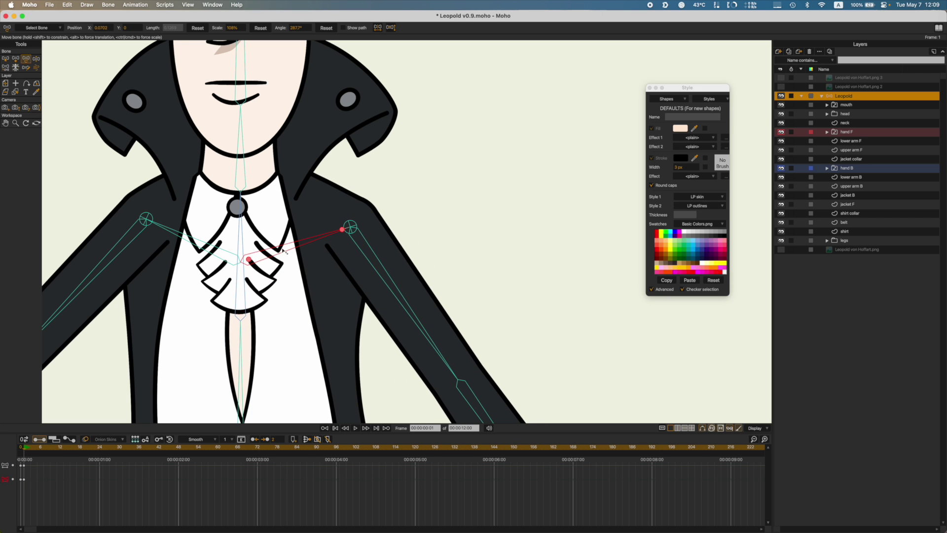
drag(283, 250, 276, 252)
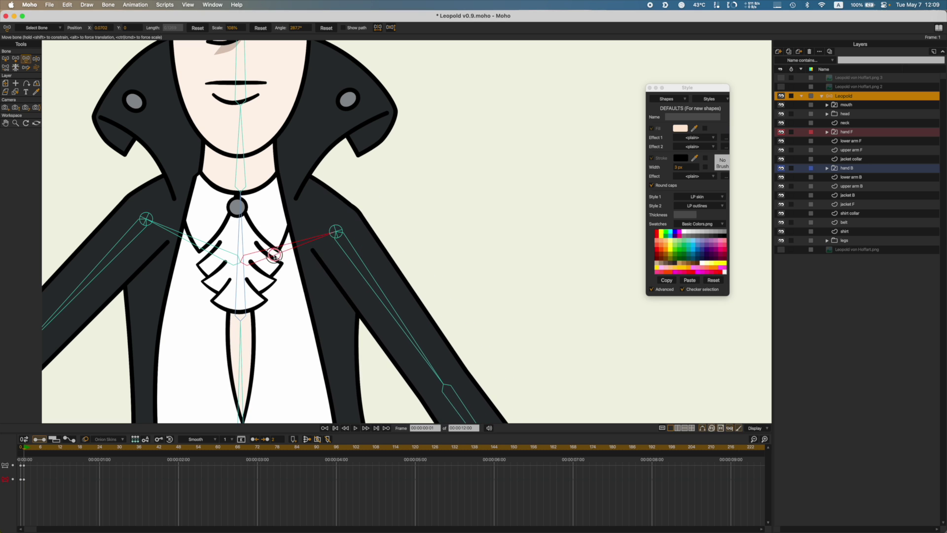
key(super+z)
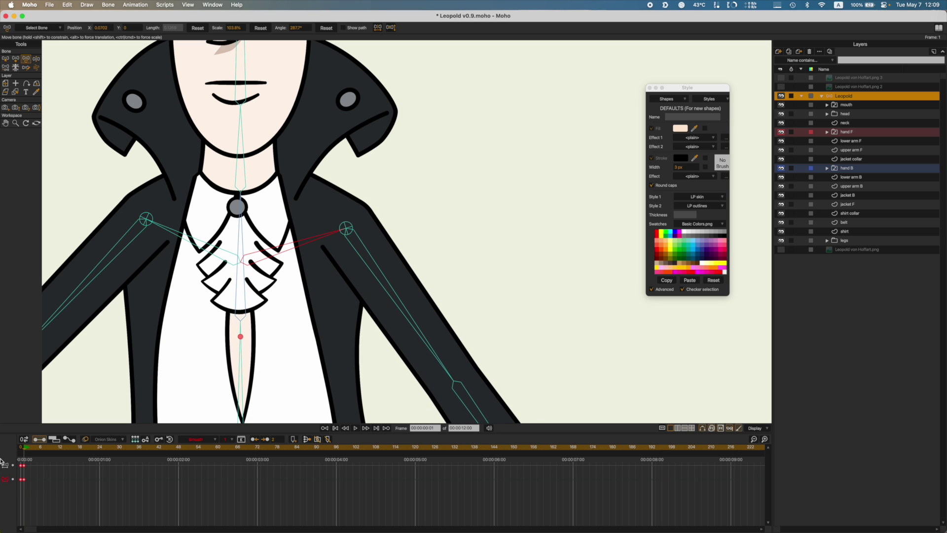
Step: Try rotating the shoulder F and shoulder B bones up and down, and delete the resulting keyframes
drag(298, 254, 292, 231)
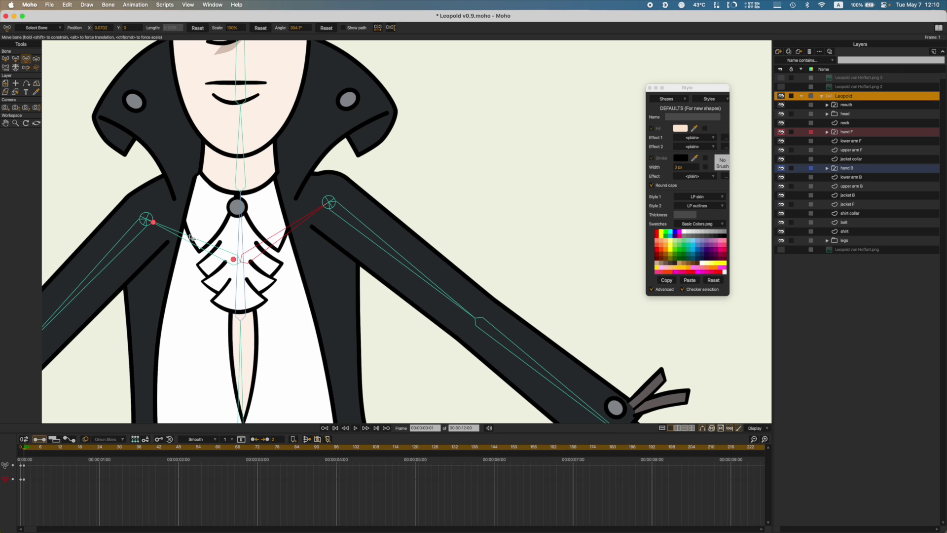
drag(193, 238, 186, 262)
drag(296, 223, 304, 257)
click(25, 481)
drag(25, 478, 8, 463)
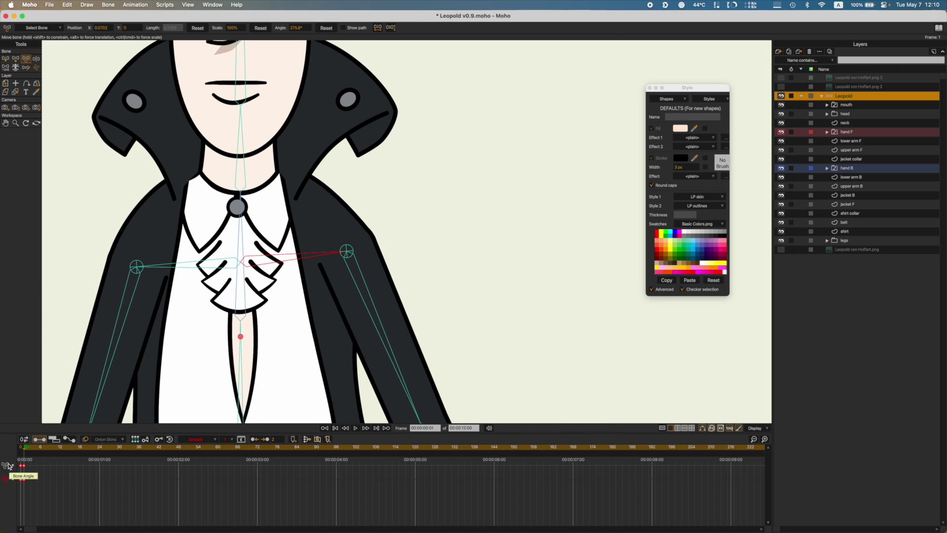
key(Delete)
Step: Try rotating hand F and stretching the lower arm F bone, and delete the resulting keyframes
drag(499, 391, 383, 79)
scroll(490, 253, down, 8)
scroll(542, 324, up, 5)
drag(508, 307, 389, 304)
mouse_move(417, 179)
mouse_down()
mouse_move(430, 172)
mouse_move(393, 182)
mouse_move(427, 176)
mouse_move(410, 184)
mouse_up()
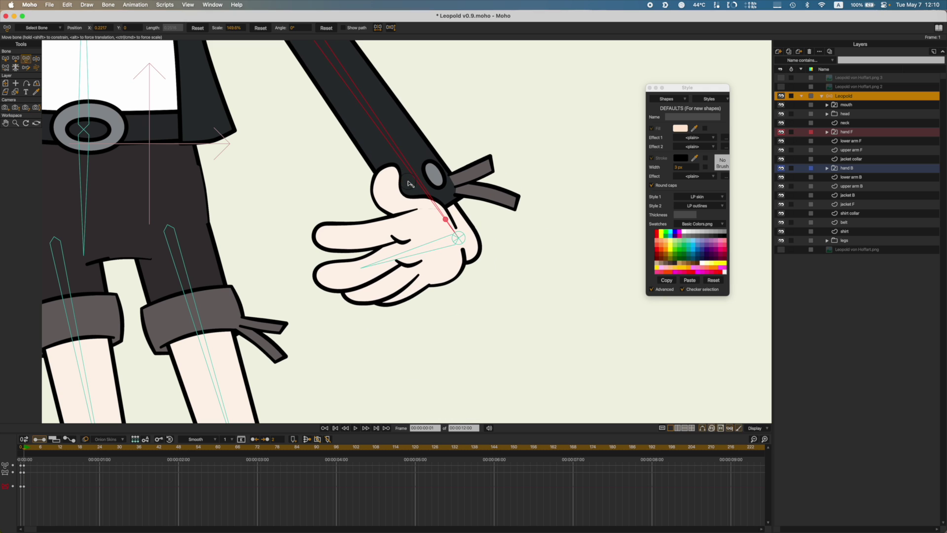
drag(54, 504, 14, 463)
key(Delete)
Step: Save the project and select the pin bone at the wrist of arm F
drag(343, 194, 366, 316)
key(b)
key(super+s)
click(424, 272)
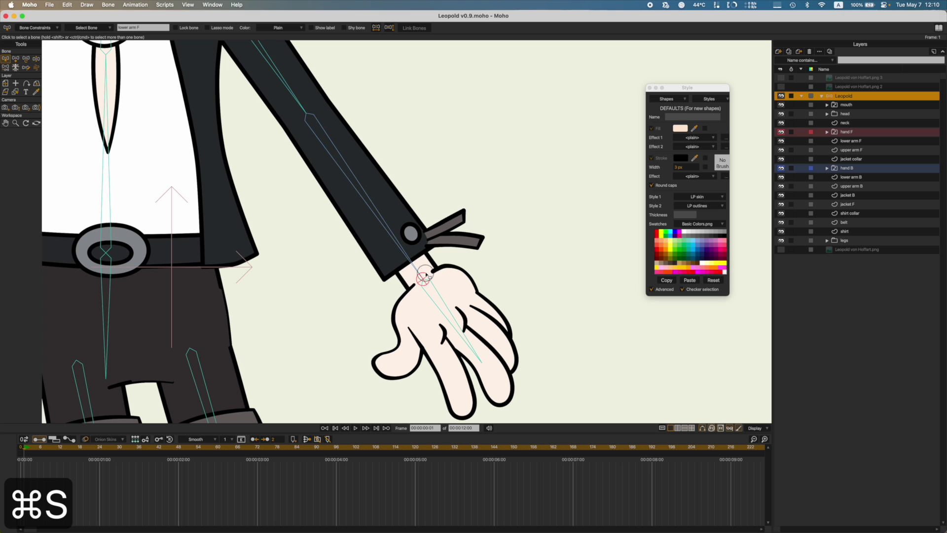
Step: For the wrist F bone, select the sleeve button, strap and wrist points on the lower arm F layer with Bind Points
drag(393, 247, 409, 269)
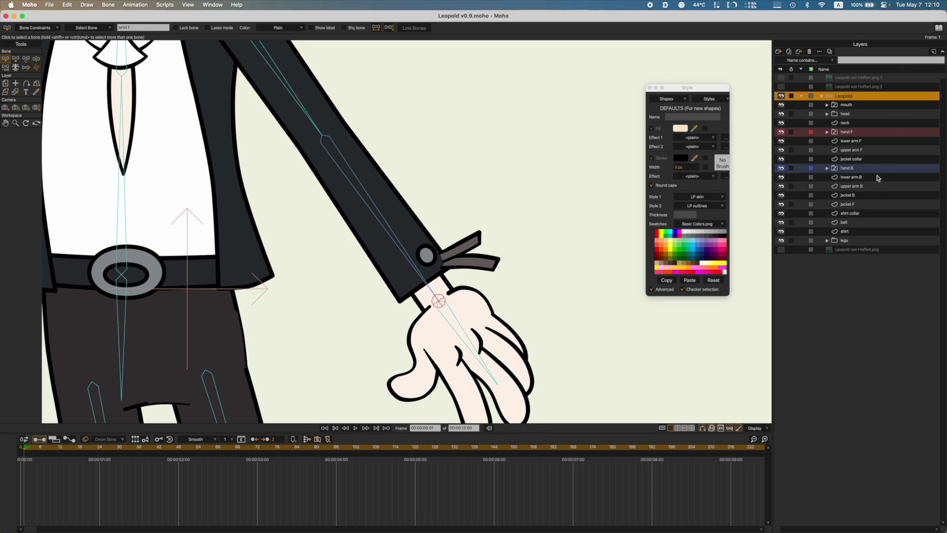
click(858, 141)
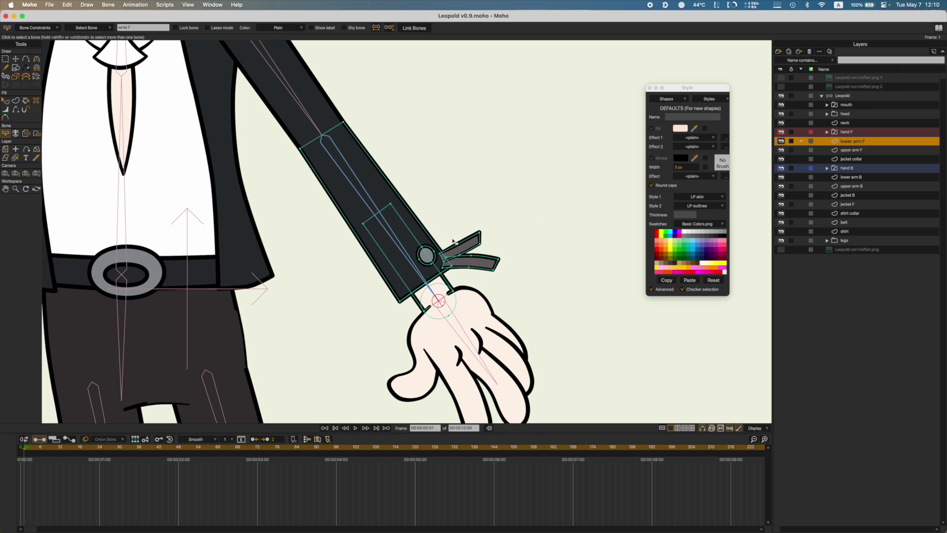
scroll(459, 272, up, 2)
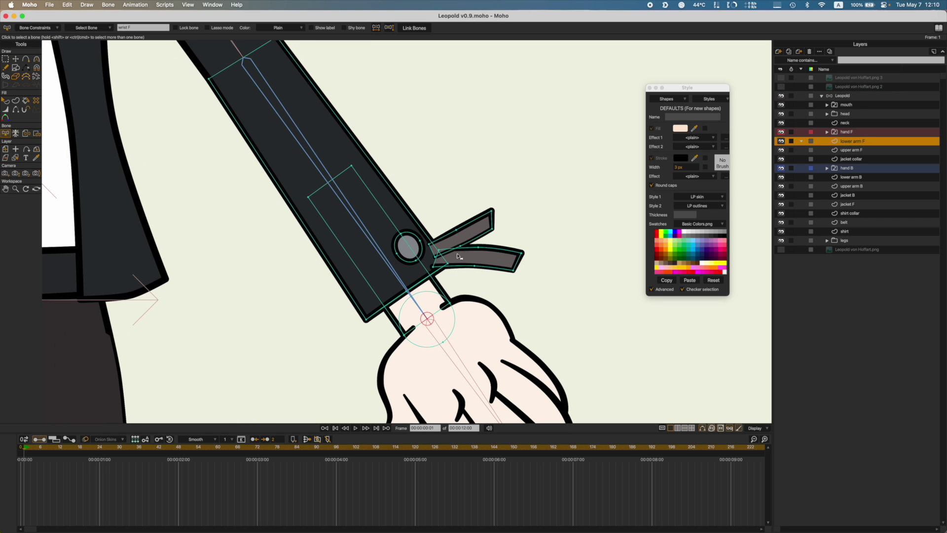
key(i)
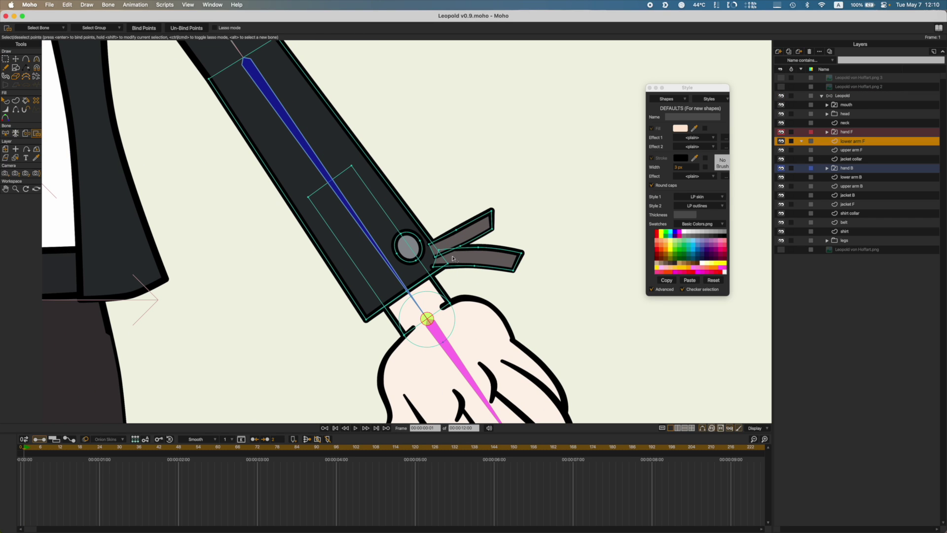
click(416, 246)
shift+click(447, 321)
drag(479, 374, 394, 286)
scroll(414, 316, up, 5)
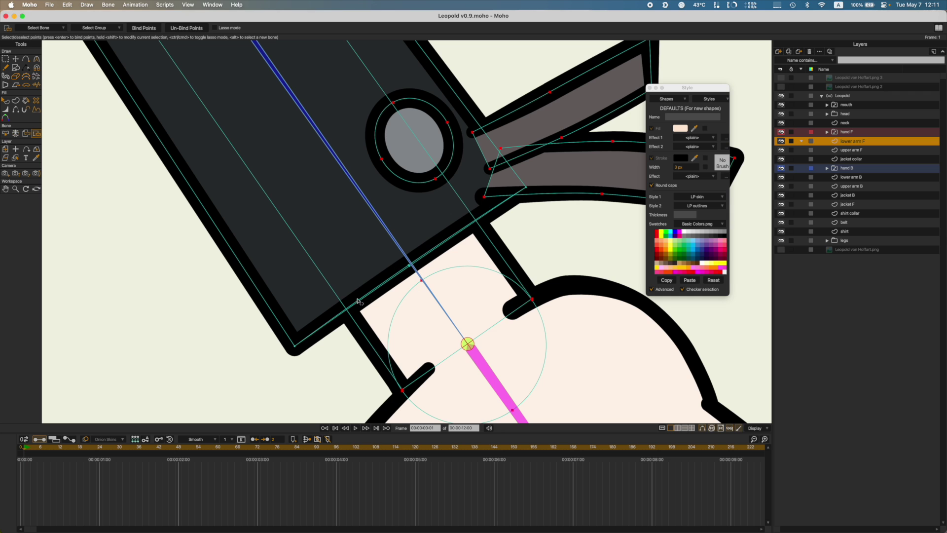
scroll(454, 267, down, 6)
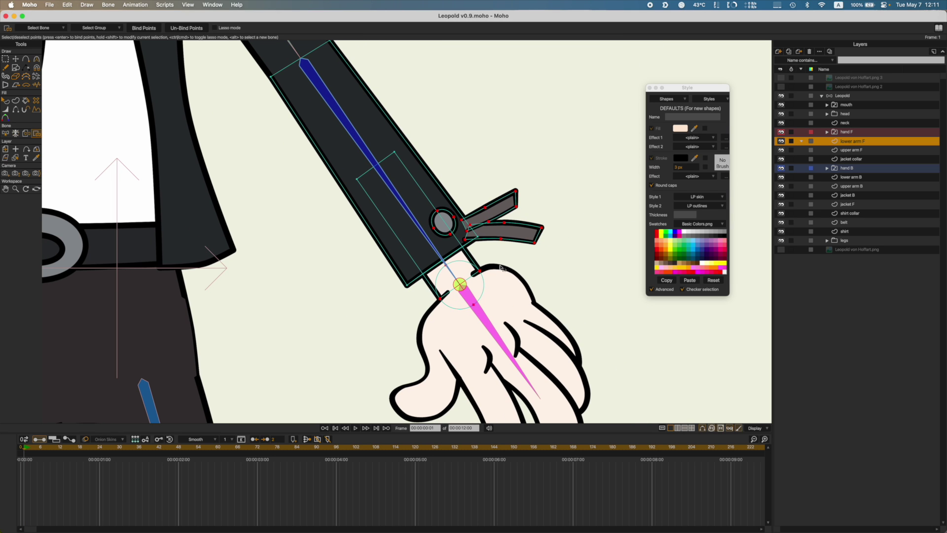
Step: Try moving the selected lower arm F points away from the sleeve to check the selection, and undo the move
key(t)
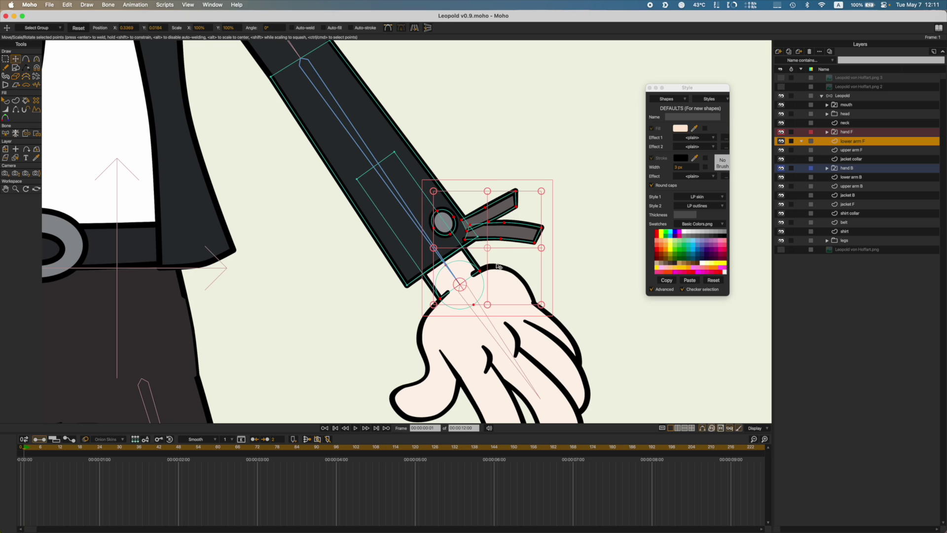
drag(499, 267, 560, 204)
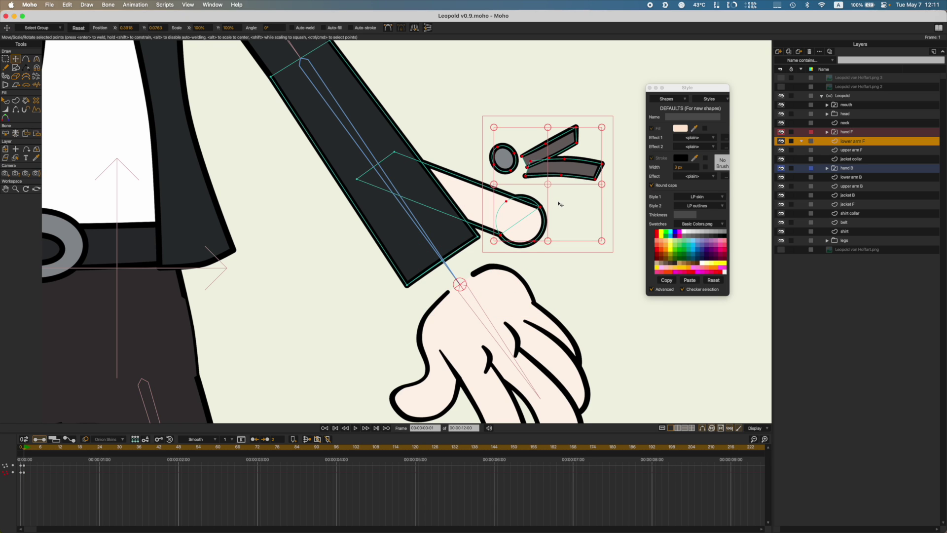
key(super+z)
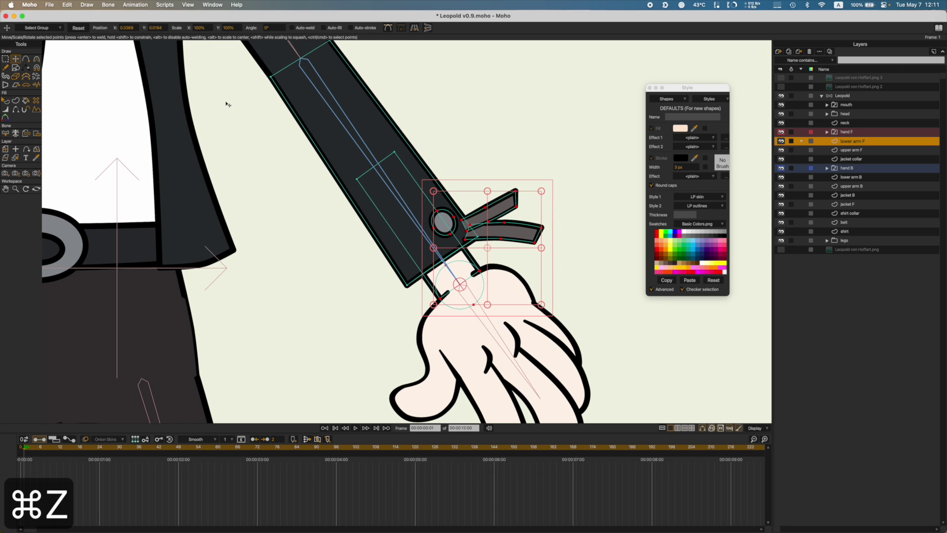
Step: Bind the selected button, strap and wrist points of lower arm F to the wrist F bone
key(i)
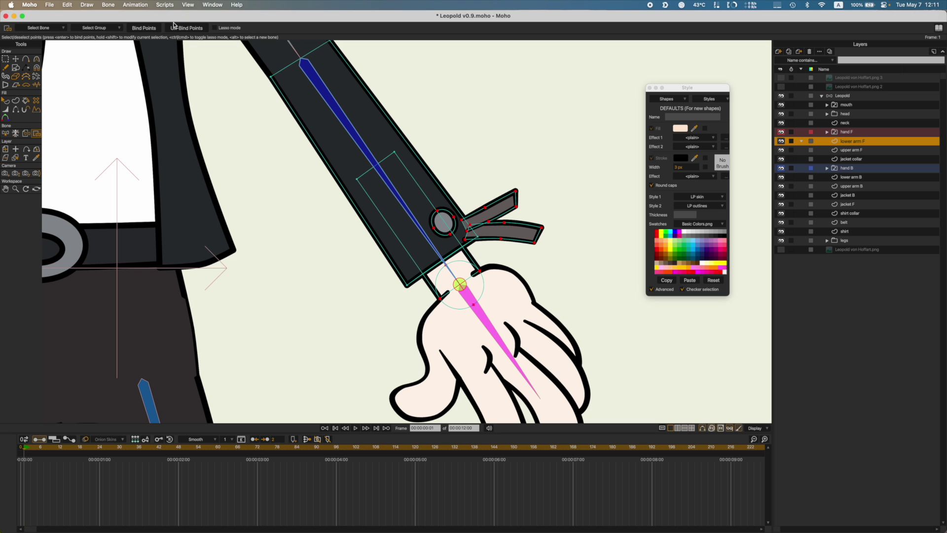
click(144, 27)
Step: On the lower arm B layer, bind the button, strap and wrist points to the wrist B bone and save the file
scroll(499, 302, left, 10)
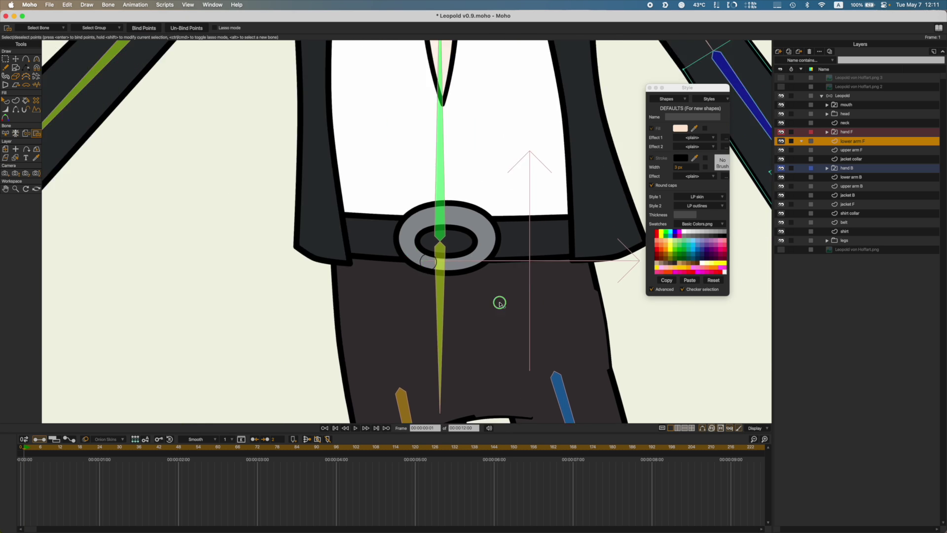
scroll(500, 303, left, 10)
click(852, 151)
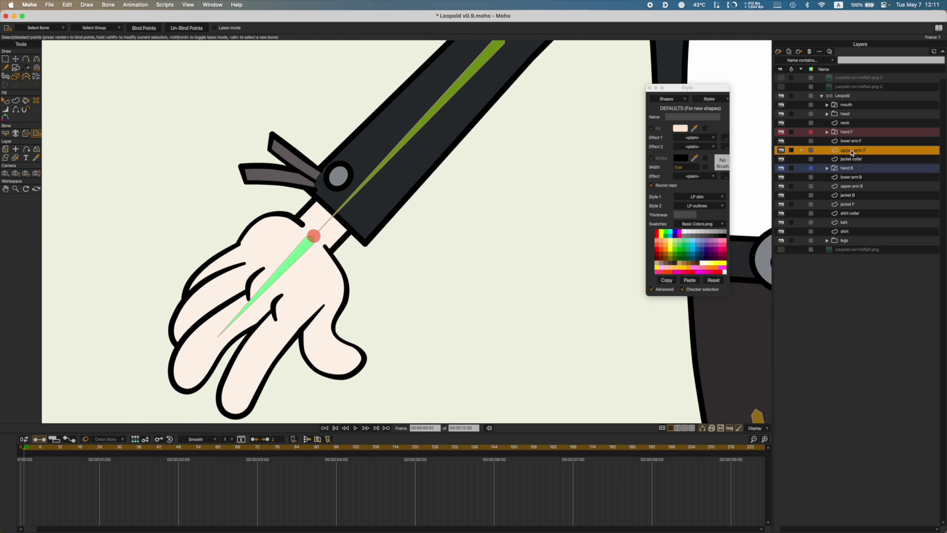
click(846, 178)
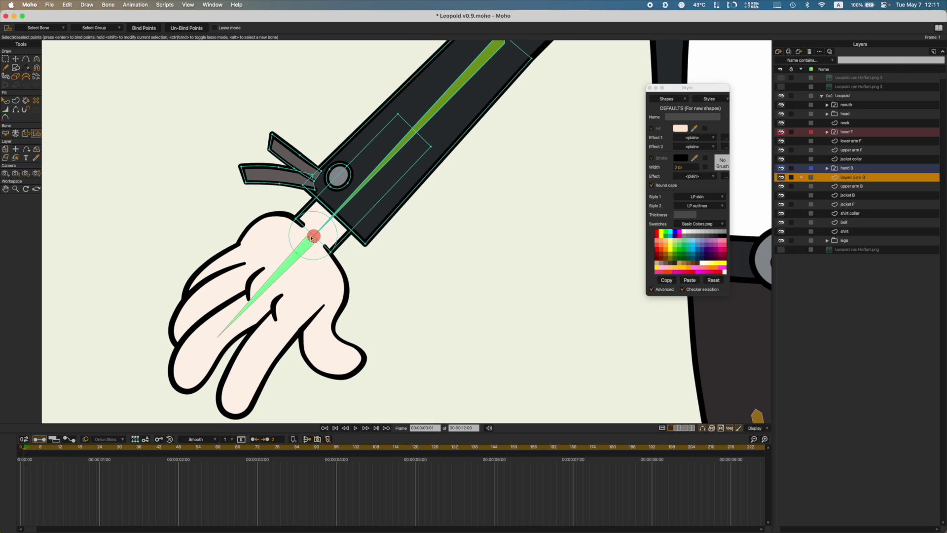
key(z)
key(i)
scroll(320, 244, up, 5)
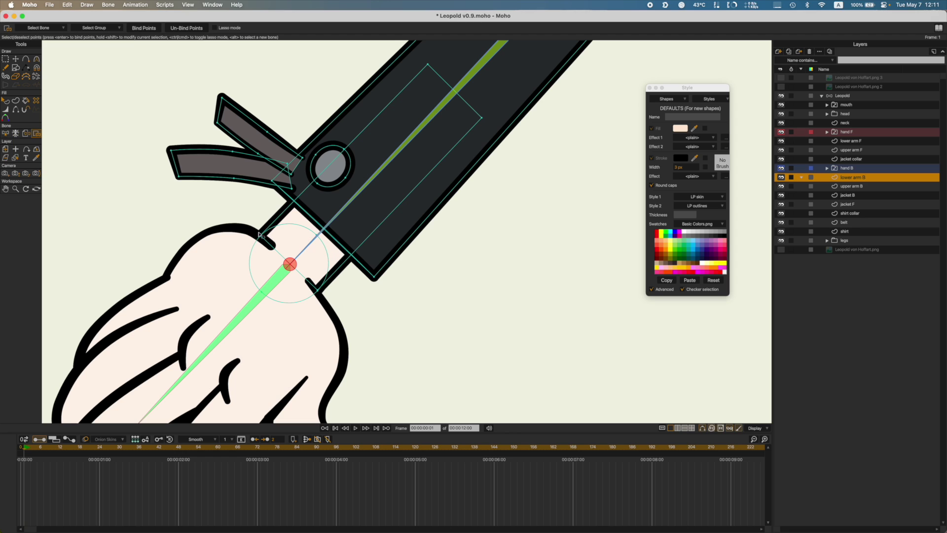
drag(247, 225, 300, 279)
shift+double_click(213, 168)
click(142, 27)
key(z)
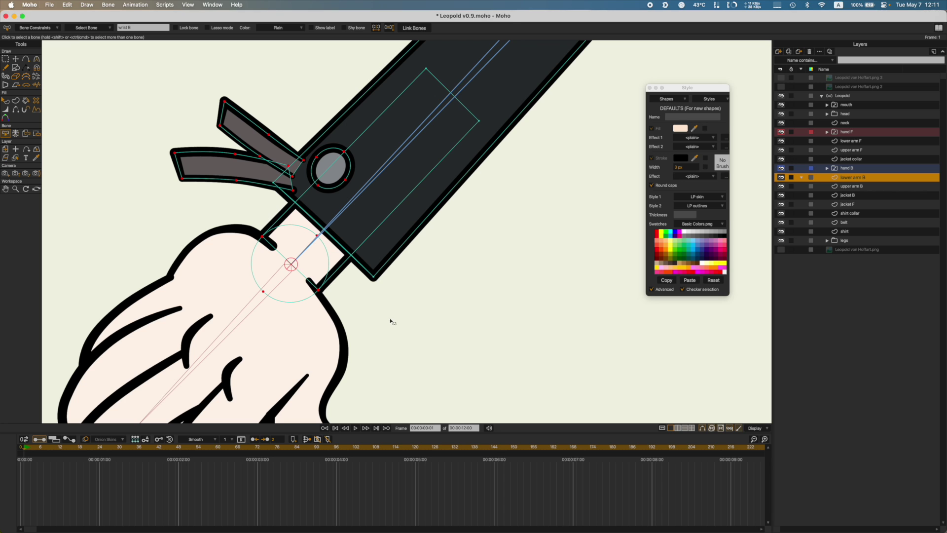
key(super+s)
Step: At frame 0, test bending the lower arm B bone at the elbow with Manipulate Bones
scroll(389, 317, down, 5)
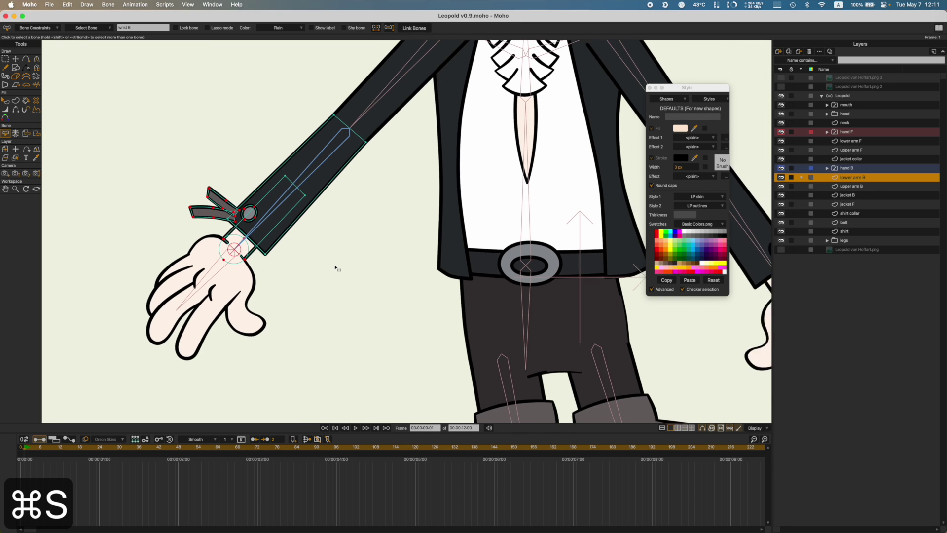
scroll(336, 268, down, 2)
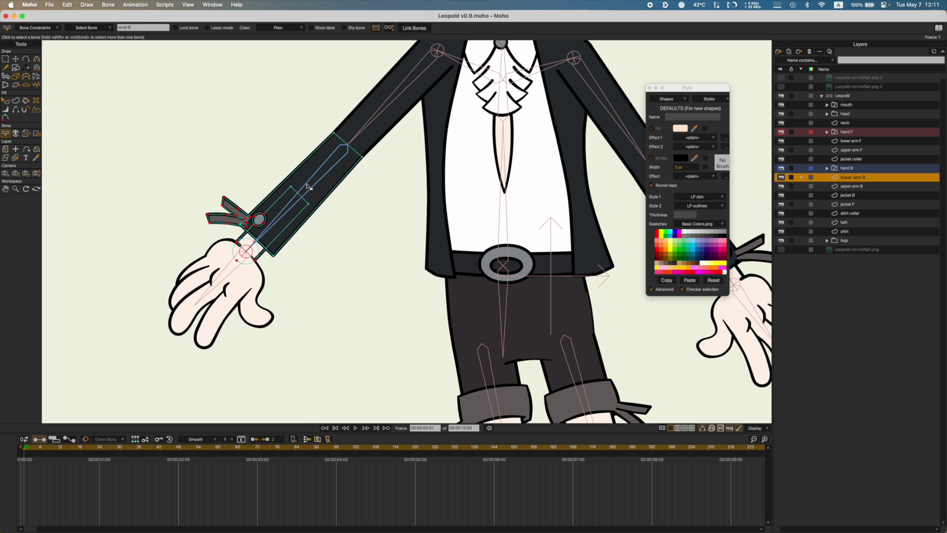
click(22, 448)
key(super+s)
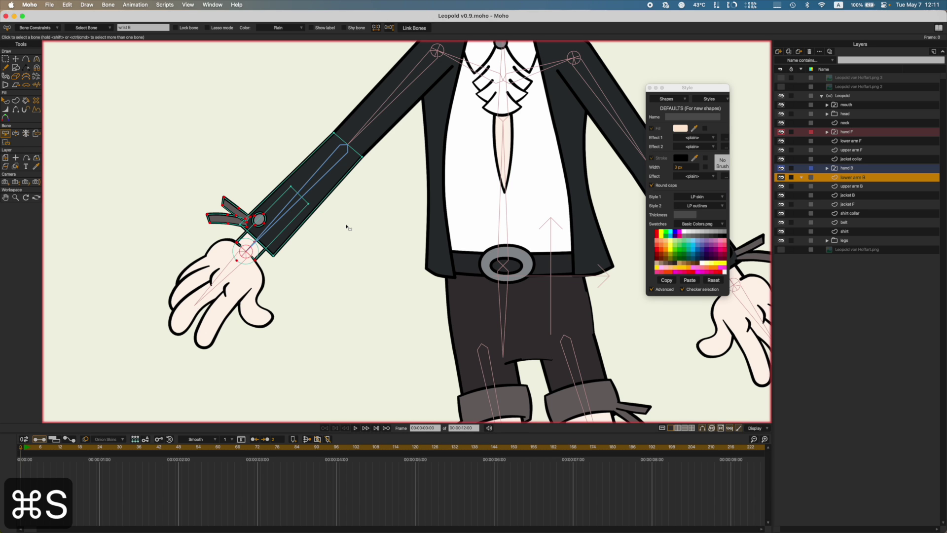
scroll(347, 231, down, 3)
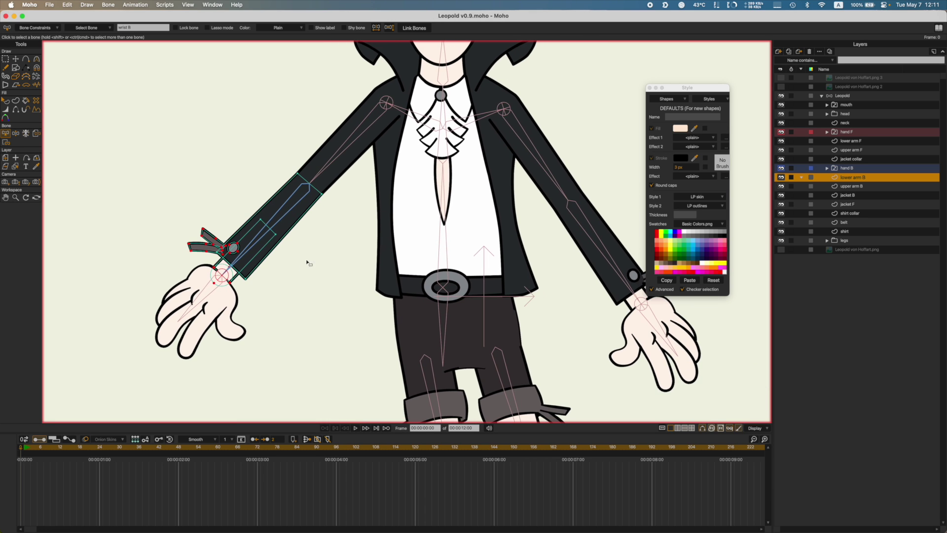
key(z)
mouse_move(255, 241)
mouse_down()
mouse_move(302, 239)
mouse_move(391, 183)
mouse_move(425, 177)
mouse_move(241, 217)
mouse_move(275, 180)
mouse_move(275, 212)
mouse_up()
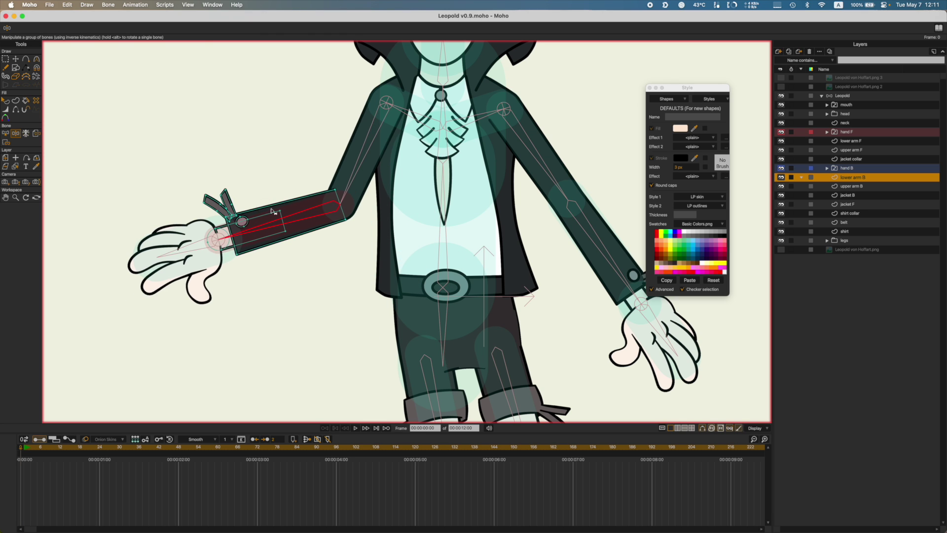
key(t)
Step: On frame 1 of the Leopold bone layer, test stretching the lower arm B bone and moving the hand B bone
click(26, 447)
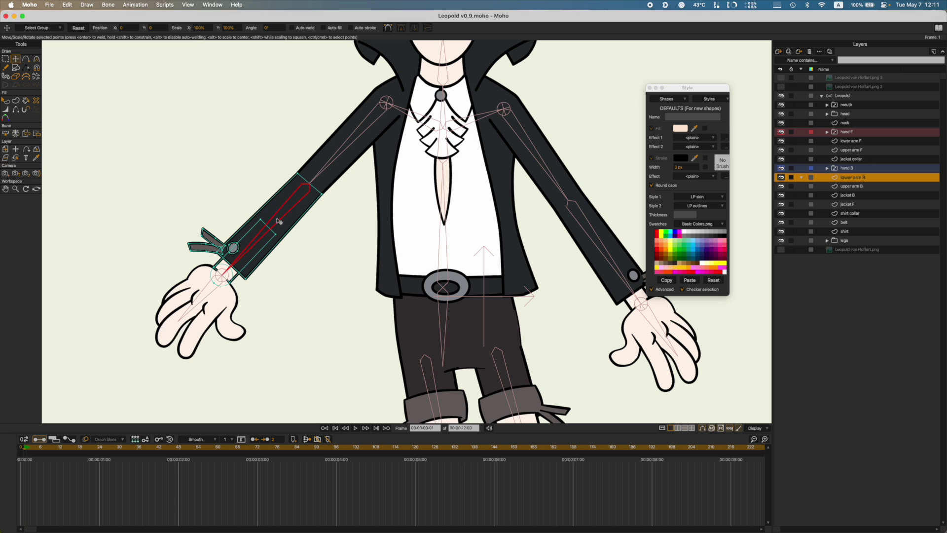
click(845, 97)
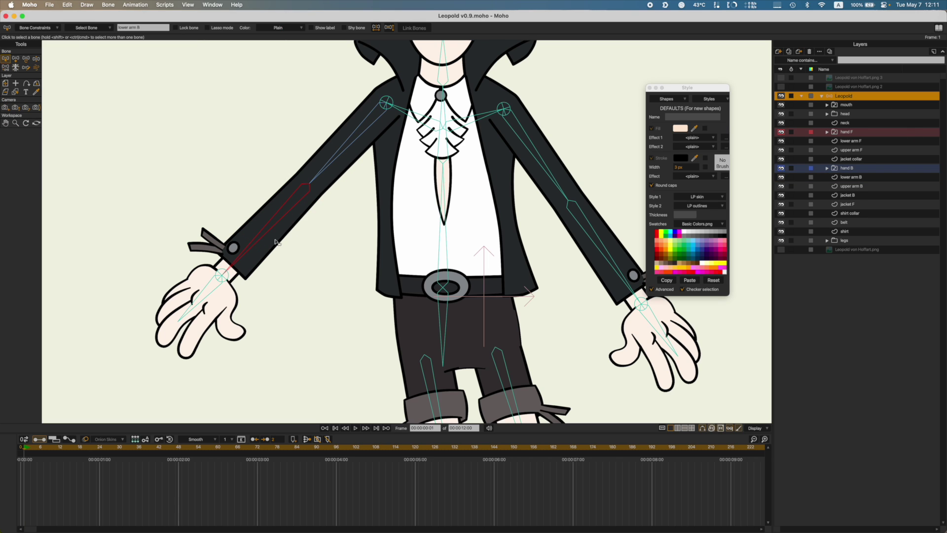
key(t)
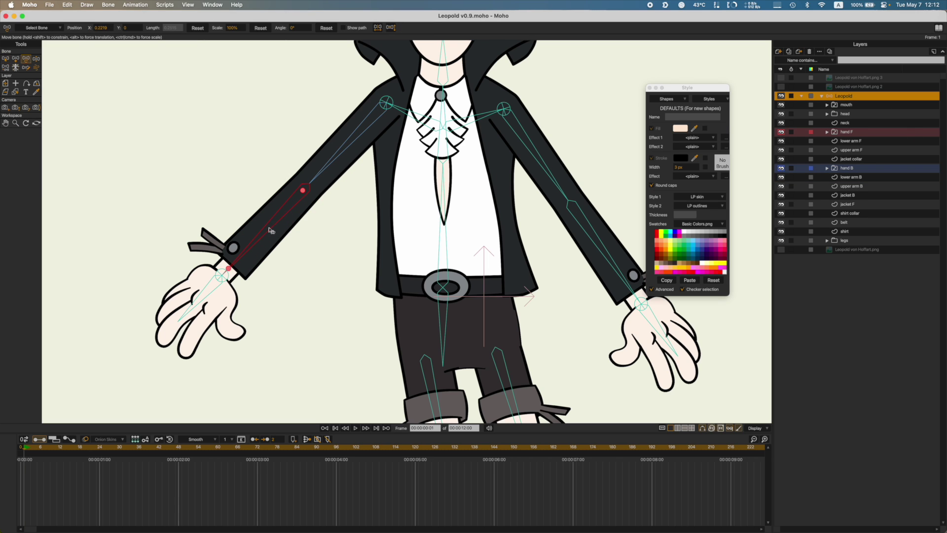
drag(273, 230, 348, 226)
drag(279, 267, 299, 224)
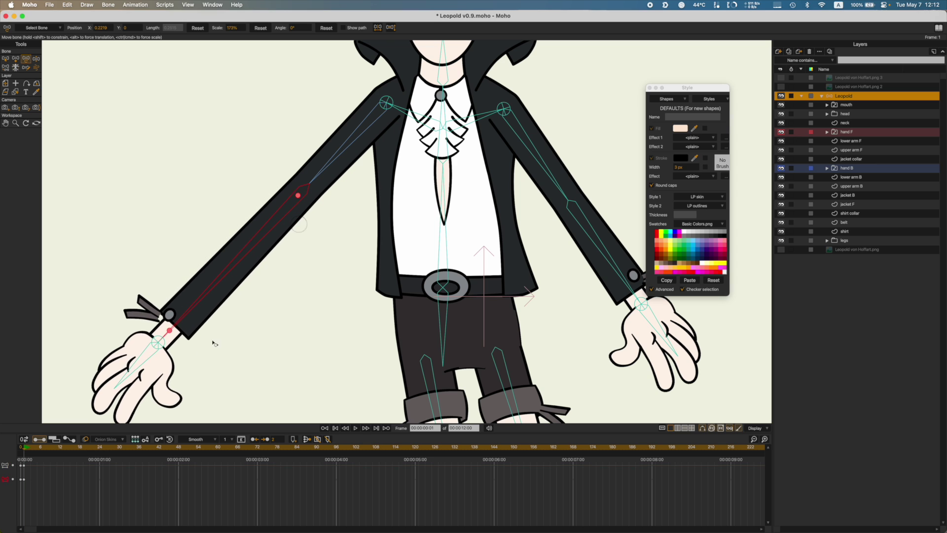
mouse_move(147, 365)
mouse_down()
mouse_move(224, 356)
mouse_move(118, 367)
mouse_move(88, 345)
mouse_move(157, 390)
mouse_move(129, 387)
mouse_move(139, 370)
mouse_up()
Step: Delete the test keyframes of the arm bones from the timeline and save the file
key(b)
drag(49, 504, 28, 482)
key(Delete)
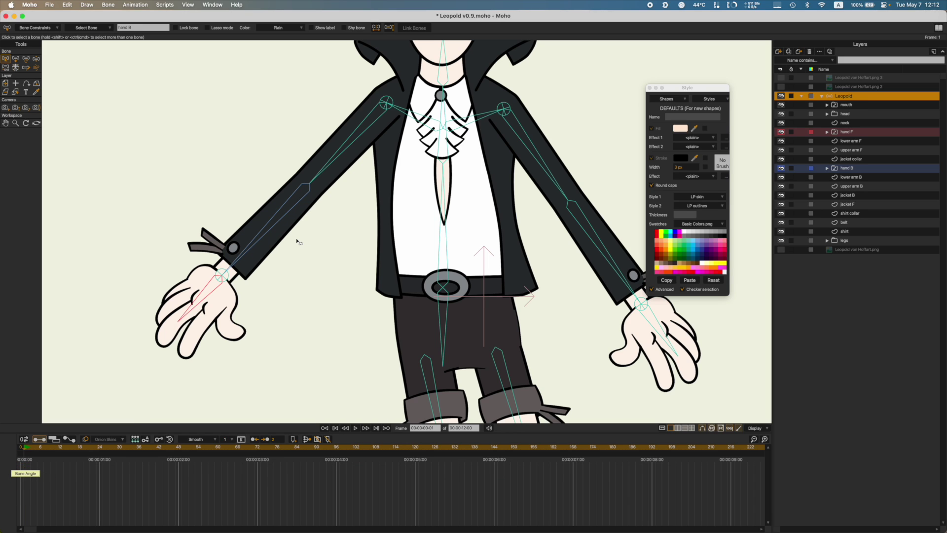
key(super+s)
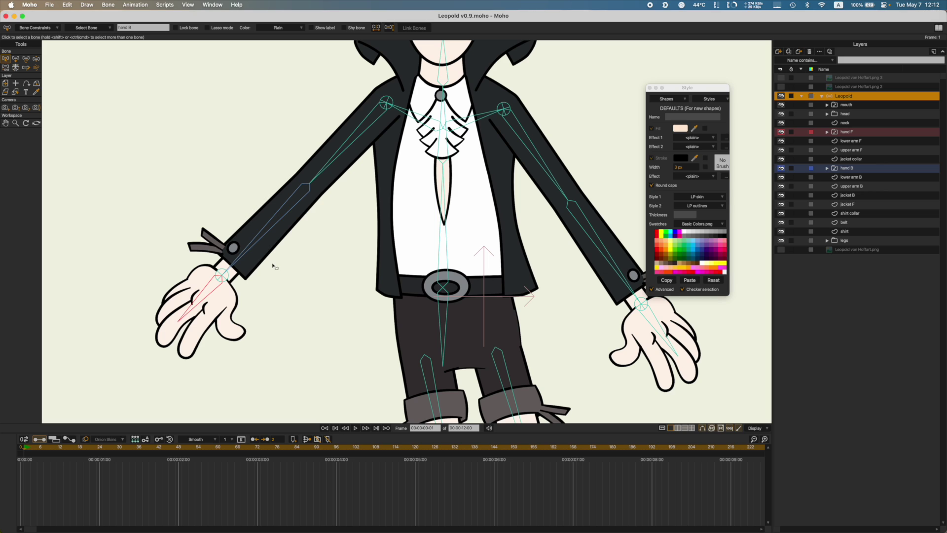
Step: Make the wrist B and wrist F bones shy
click(229, 281)
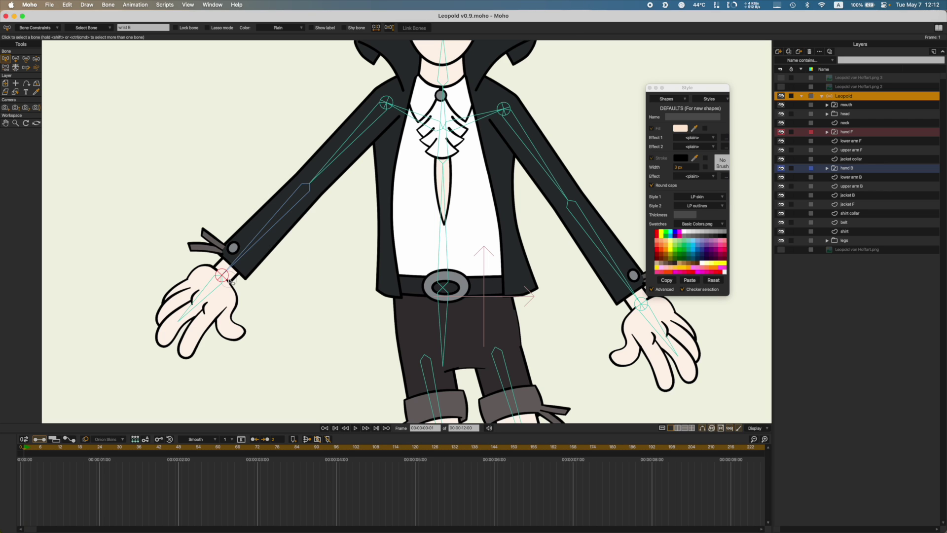
click(344, 27)
click(641, 303)
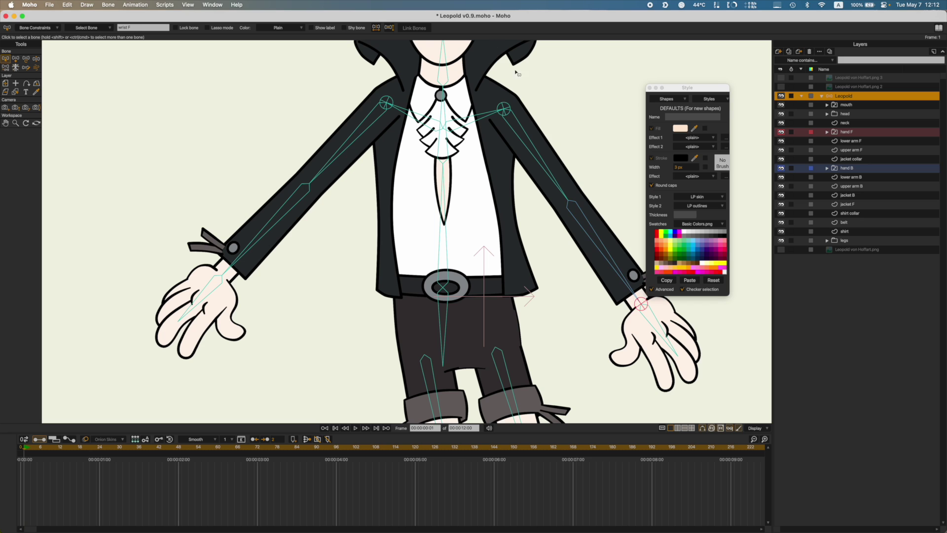
click(351, 27)
scroll(395, 55, right, 5)
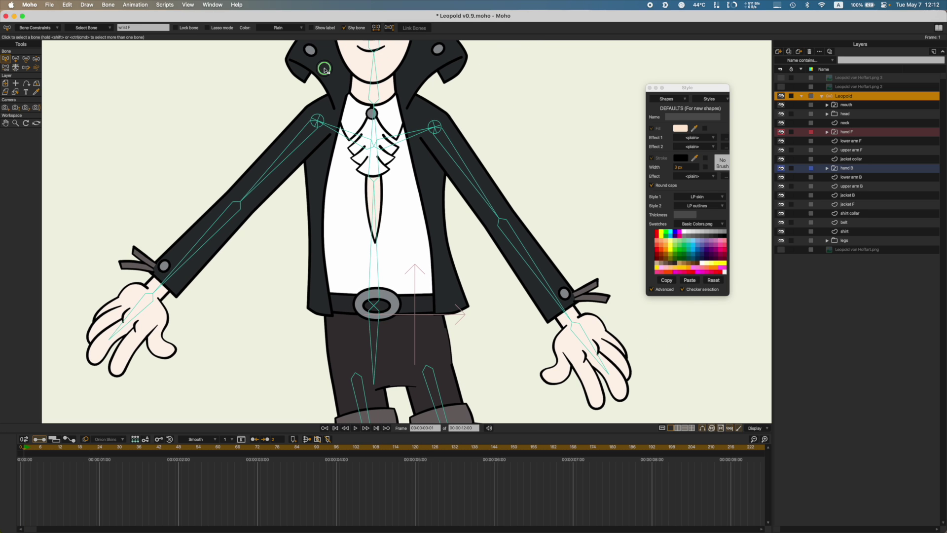
Step: Make the shoulder pin F and shoulder pin B bones shy and save the file
click(434, 128)
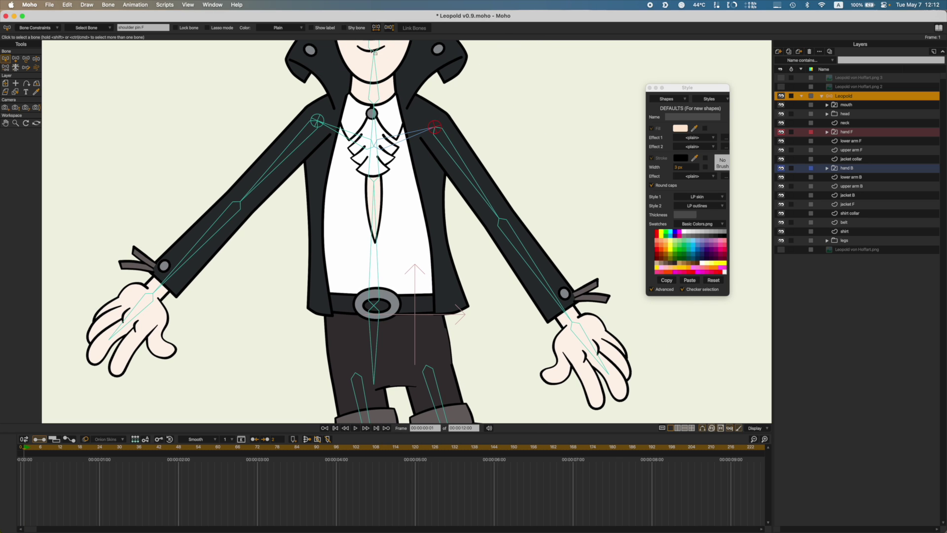
click(344, 28)
click(317, 121)
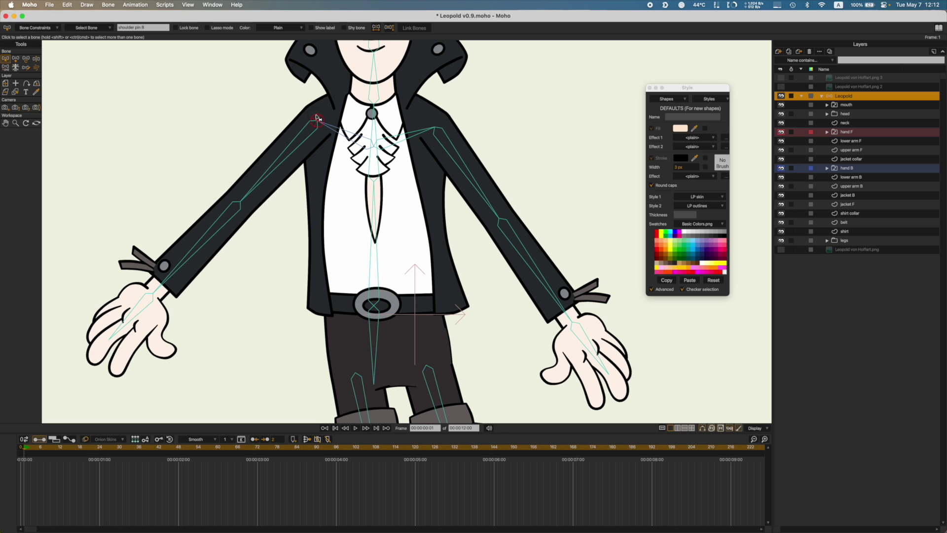
click(349, 27)
scroll(451, 158, down, 3)
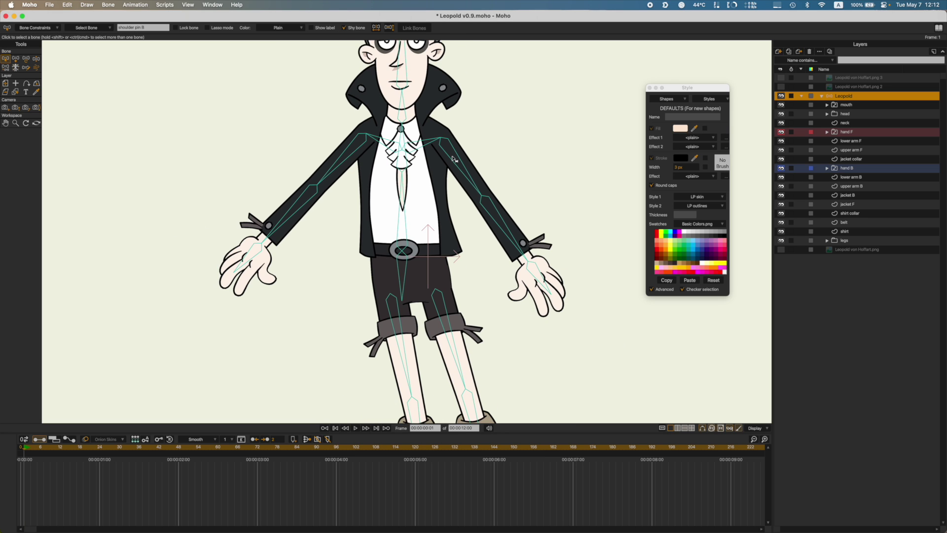
drag(441, 166, 402, 229)
key(super+s)
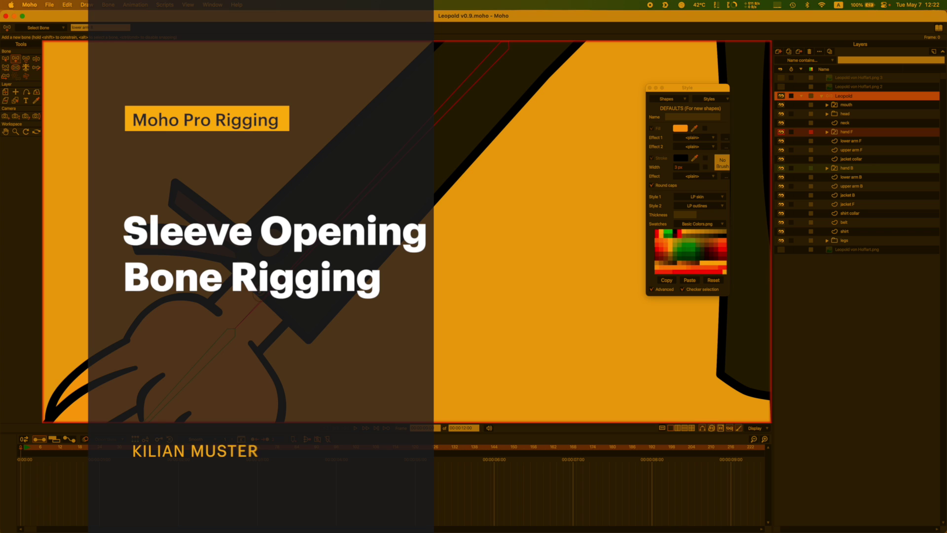
Step: Add a child bone of lower arm B across the sleeve opening, place two copies offset towards the hand, and save the file
drag(261, 294, 176, 215)
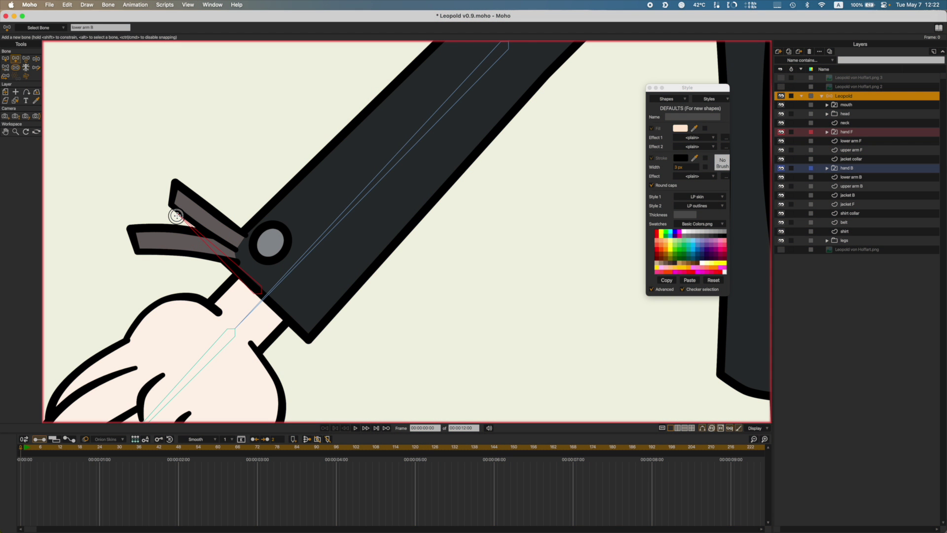
key(t)
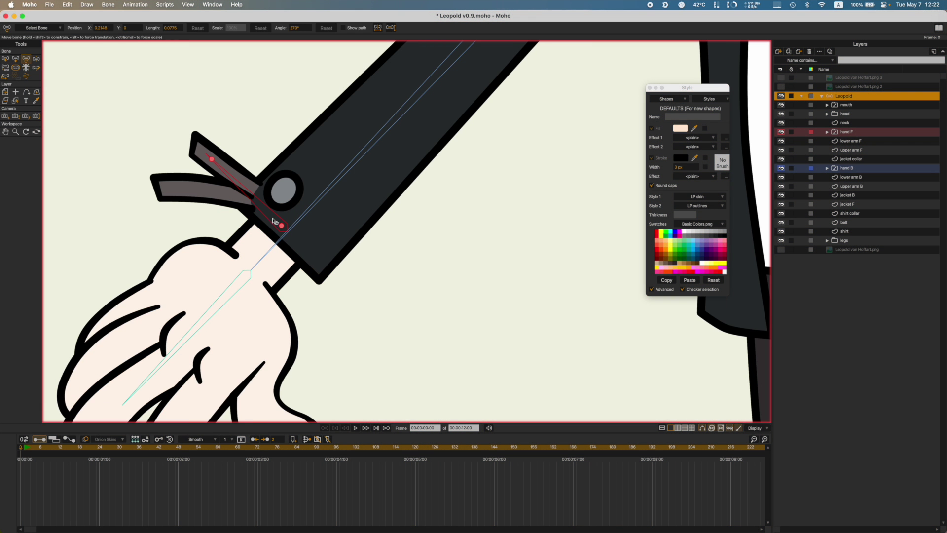
key(super+c)
key(super+v)
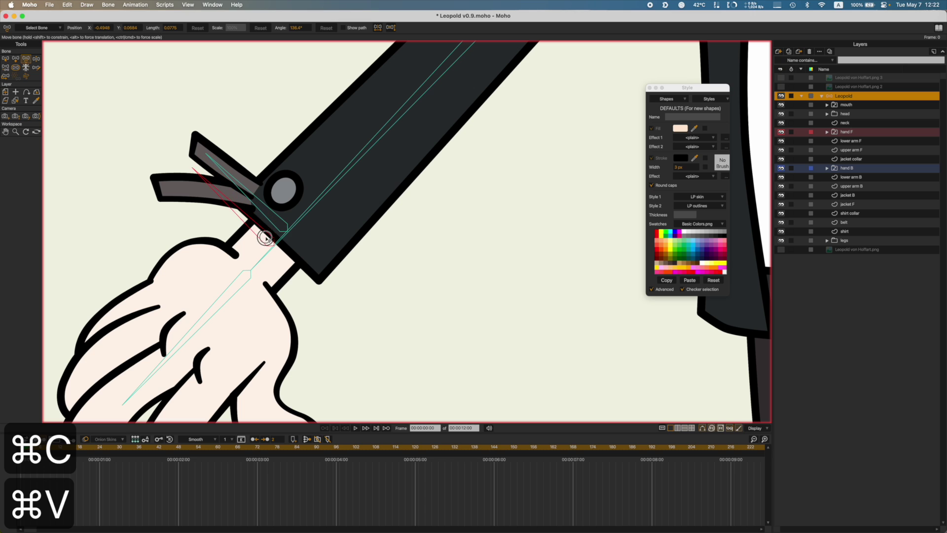
drag(265, 237, 262, 244)
key(super+c)
key(super+v)
scroll(262, 244, up, 5)
key(z)
key(super+s)
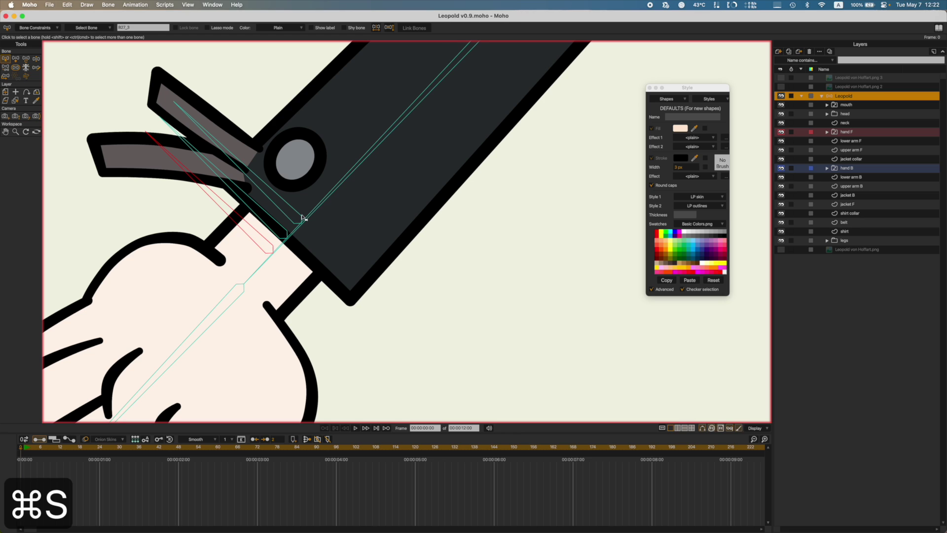
Step: Colour the new sleeve bone farthest from the hand Coral and name it sleeve upper B
click(301, 219)
click(269, 28)
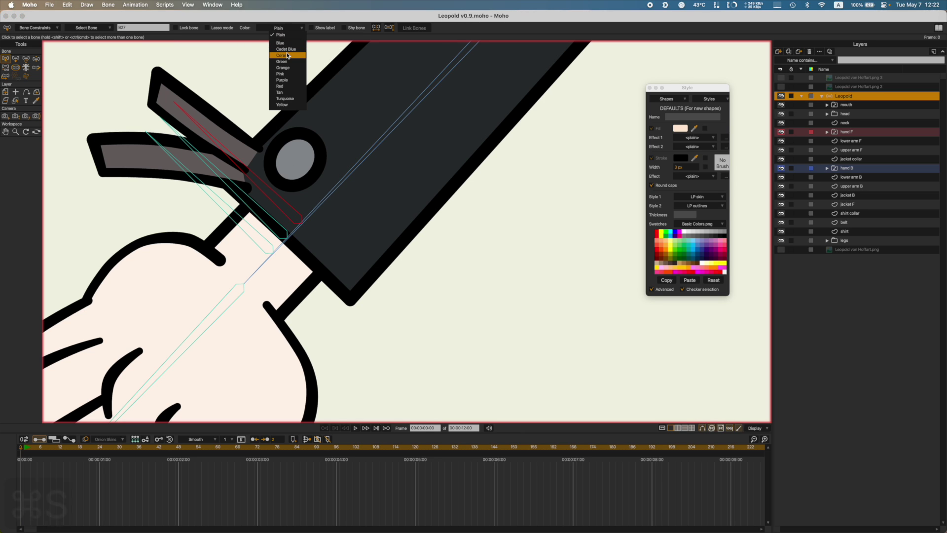
click(284, 118)
click(143, 28)
text(s)
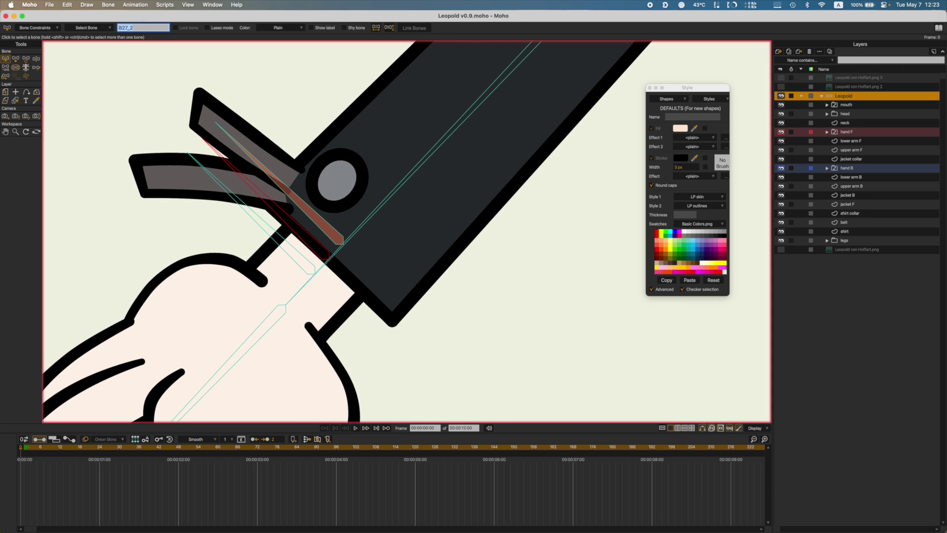
Step: Name the middle sleeve bone sleeve edges B and the one nearest the hand sleeve lower B, and save the file
text(eve edges B)
key(Return)
click(252, 214)
click(140, 26)
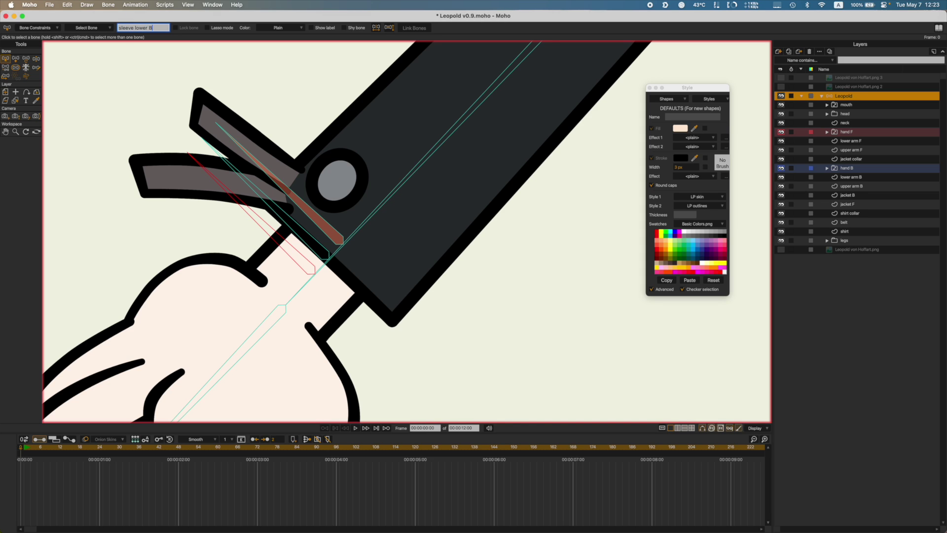
key(Return)
key(super+s)
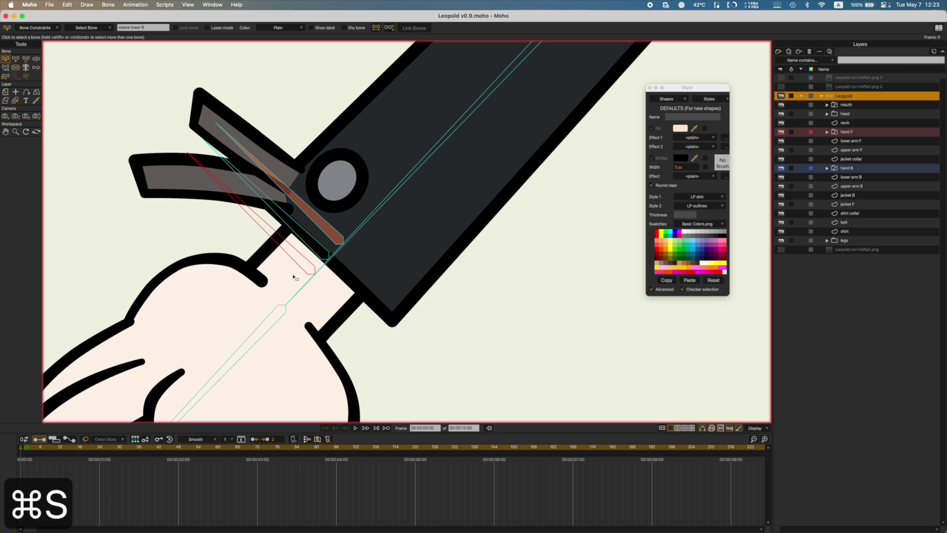
Step: Enable angle constraints of 0° minimum and 0° maximum on the sleeve upper B, edges B and lower B bones, and save
click(332, 247)
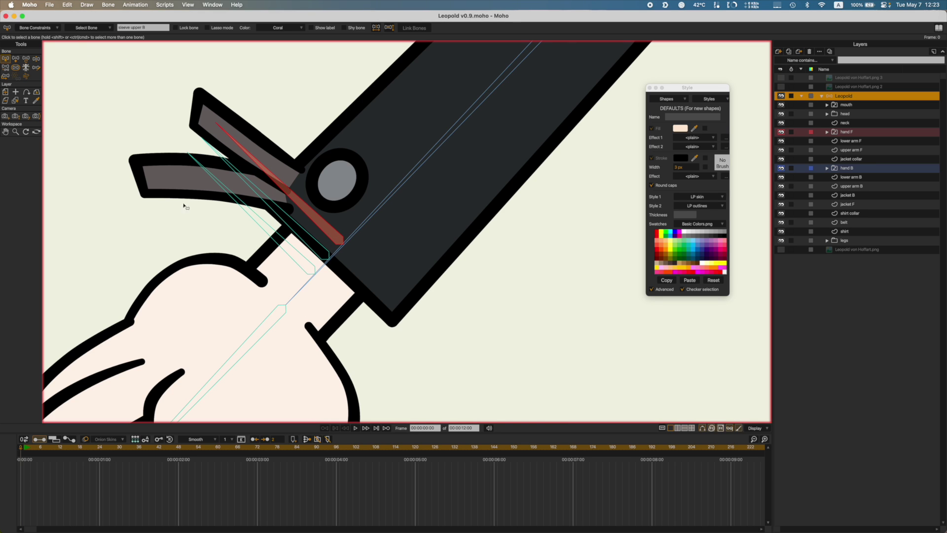
click(306, 200)
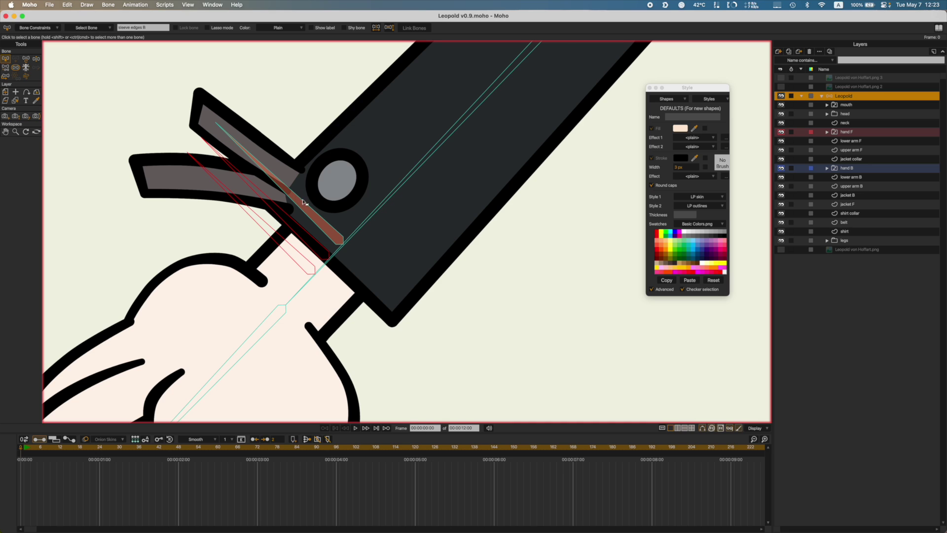
click(304, 203)
click(37, 28)
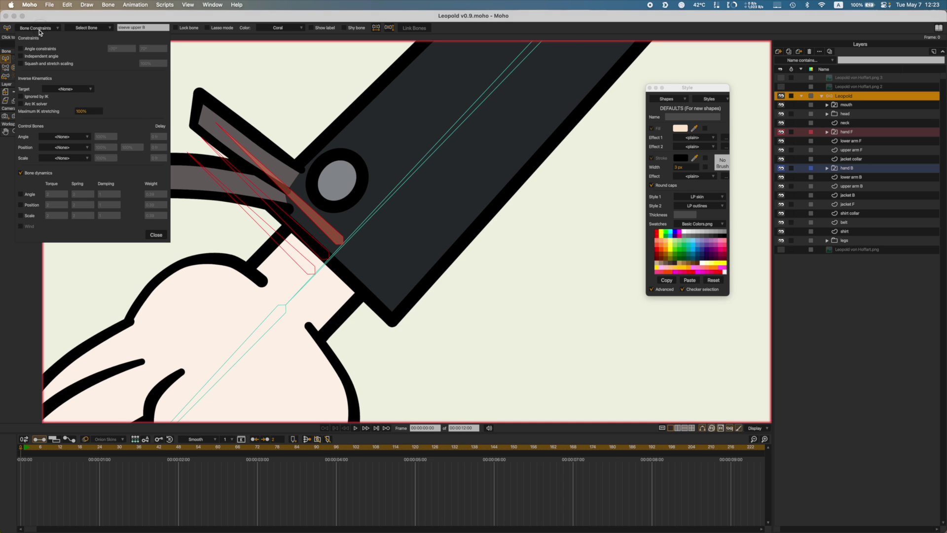
click(21, 49)
click(122, 49)
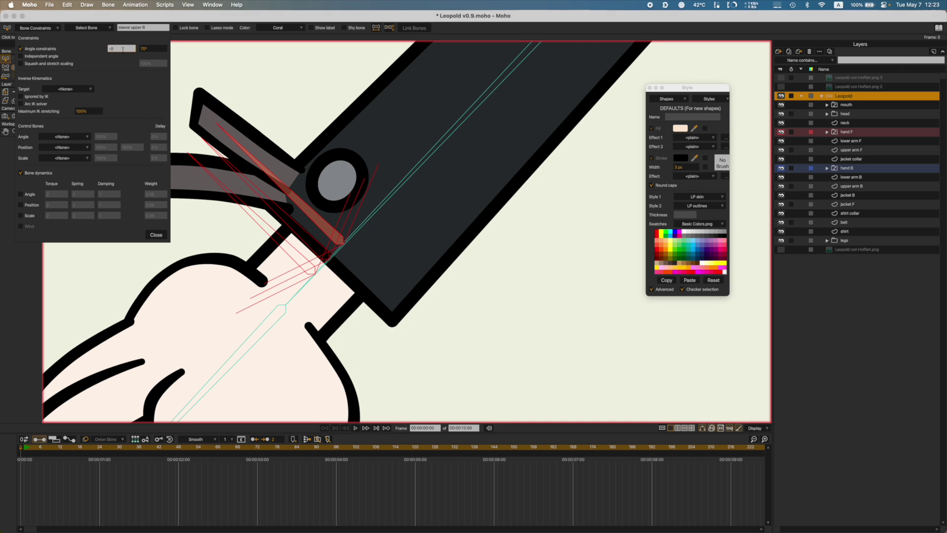
key(Tab)
text(0)
key(Tab)
click(157, 236)
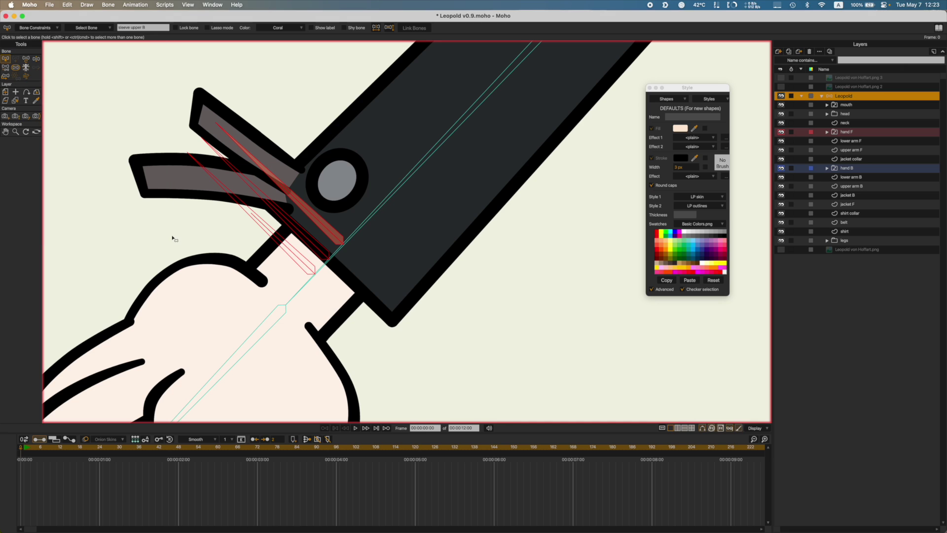
click(186, 240)
key(super+s)
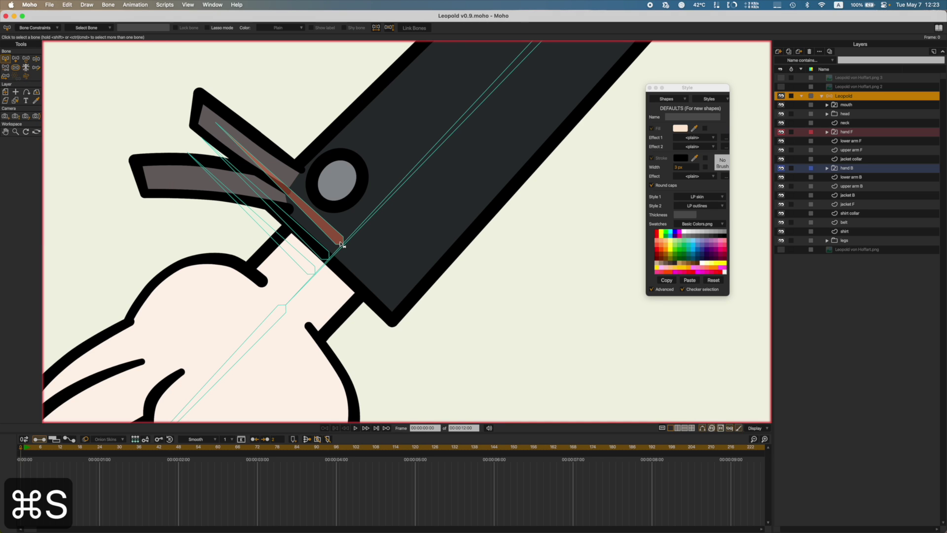
Step: Move the sleeve upper B and sleeve lower B bones slightly closer to the sleeve edges B bone and save the file
key(t)
drag(332, 236, 309, 263)
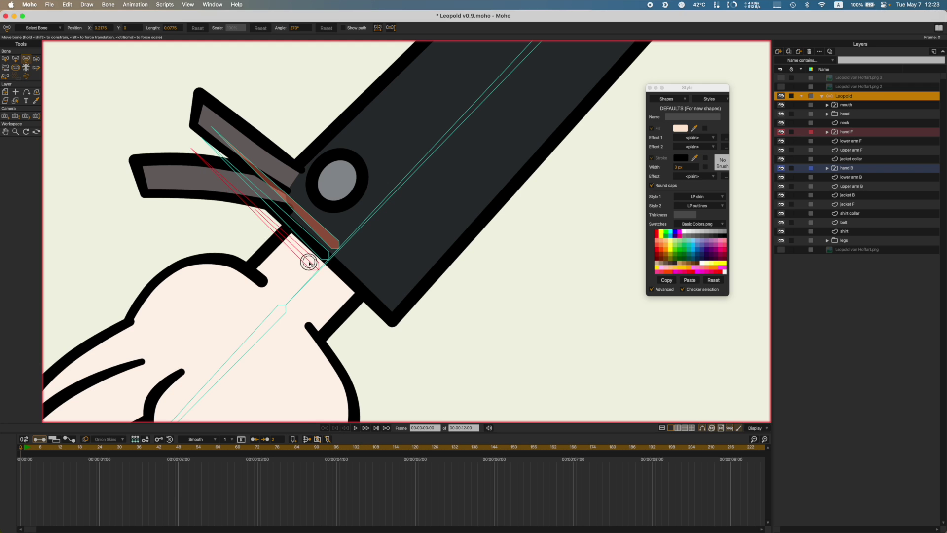
key(b)
key(super+s)
Step: Set sleeve upper B as the position control bone of sleeve edges B, with its X influence at 0%
click(323, 249)
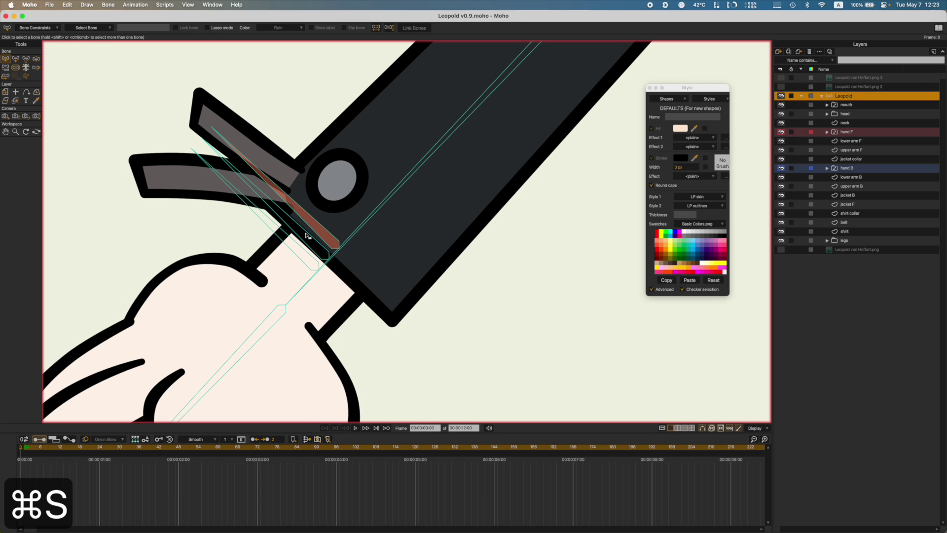
click(307, 235)
click(40, 28)
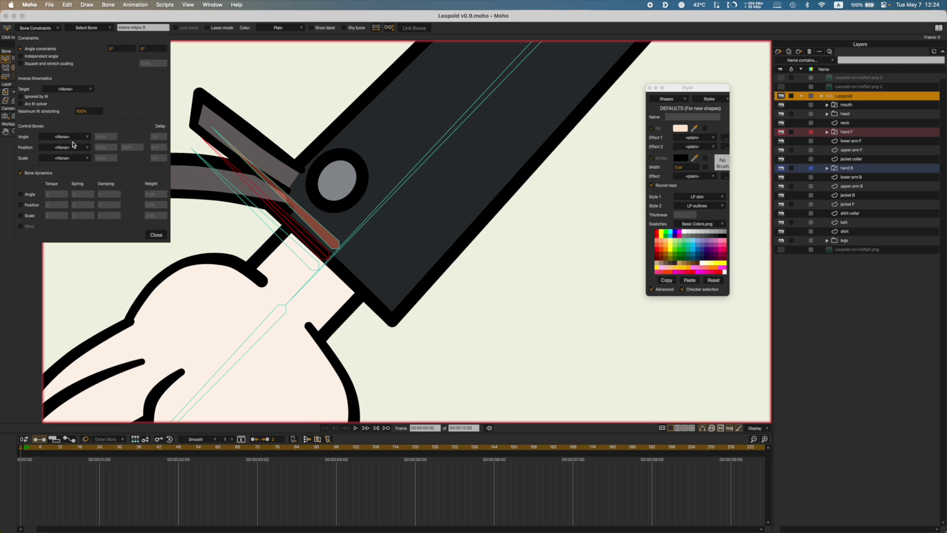
click(61, 151)
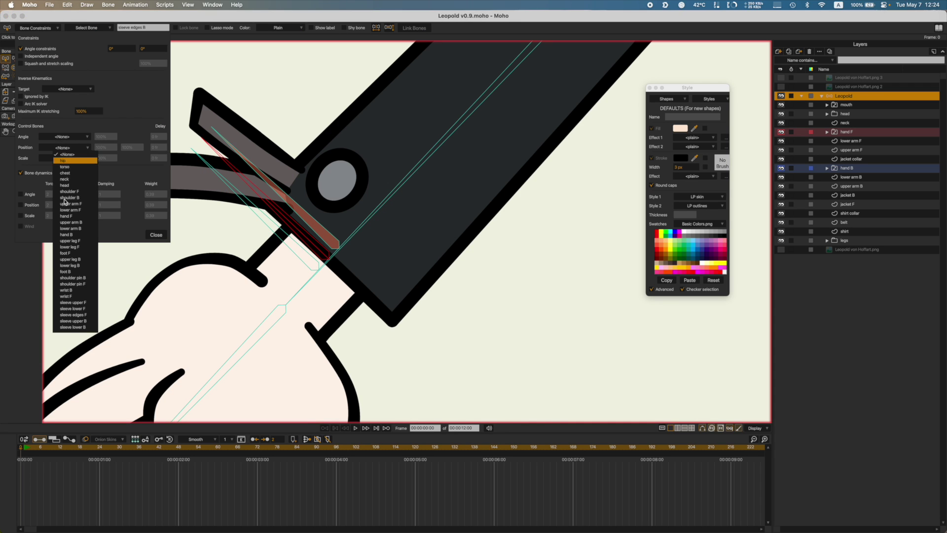
click(87, 321)
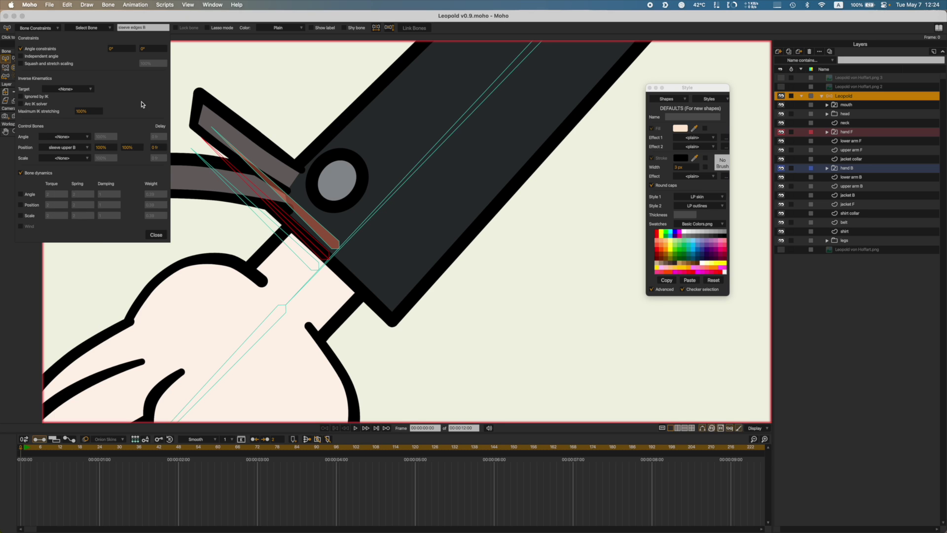
click(109, 148)
text(0)
key(Tab)
click(156, 235)
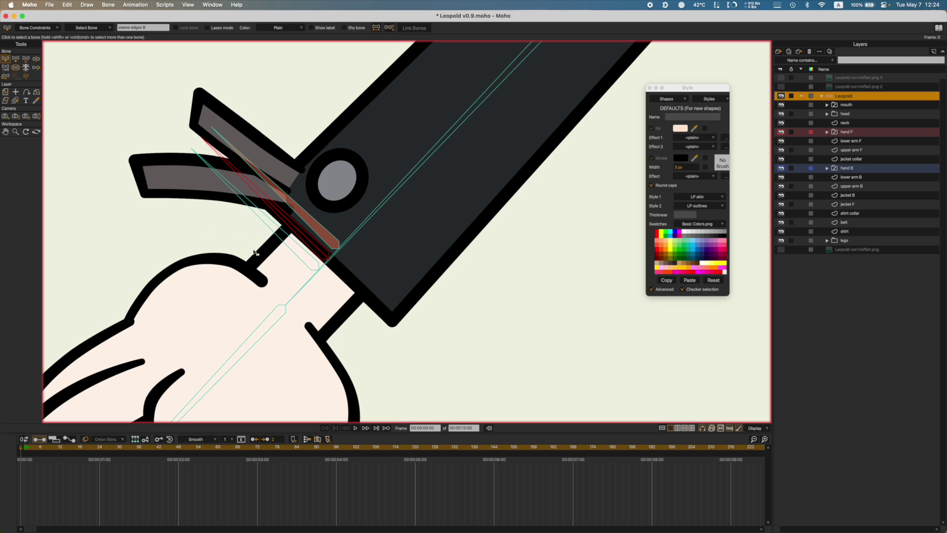
Step: Test moving the sleeve upper B bone along the arm on frame 1 and undo the move
click(25, 448)
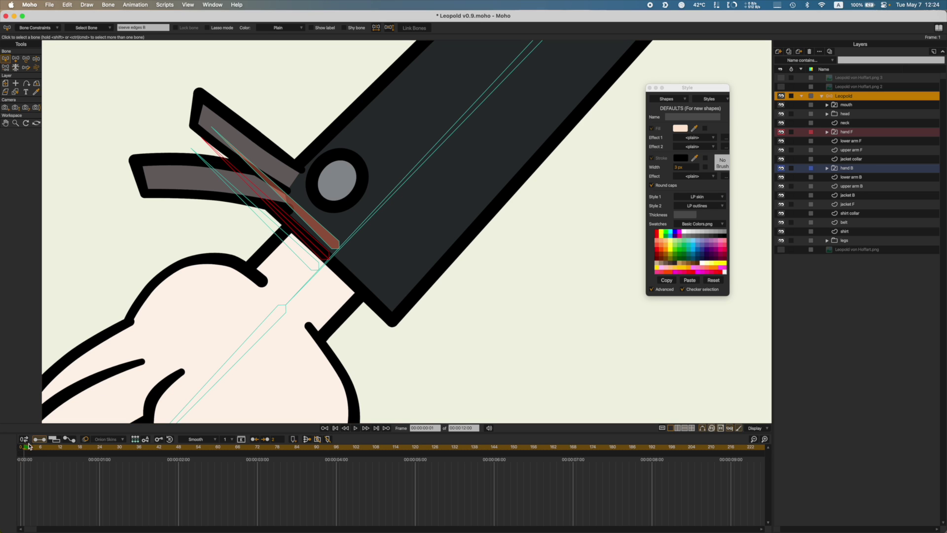
key(t)
mouse_move(333, 241)
mouse_down()
mouse_move(344, 213)
mouse_move(334, 224)
mouse_move(327, 216)
mouse_move(331, 226)
mouse_up()
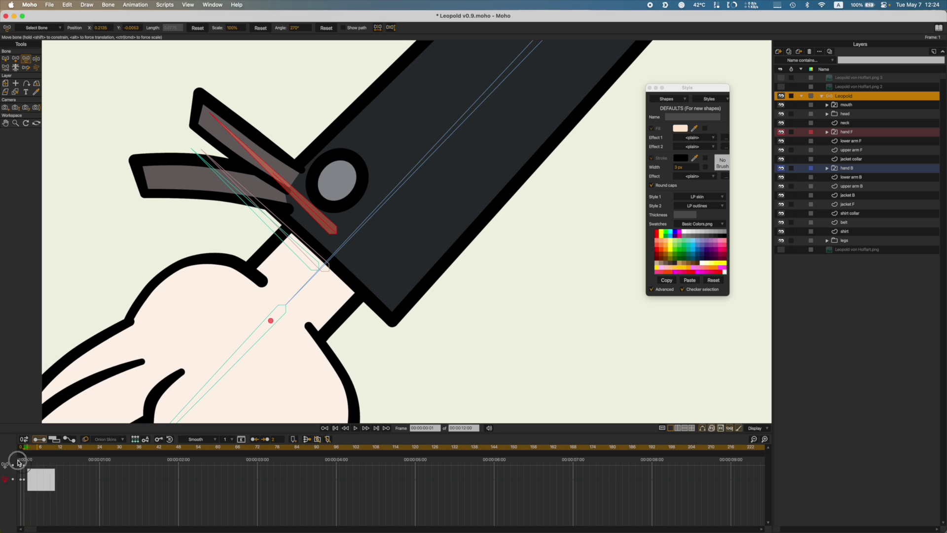
key(super+z)
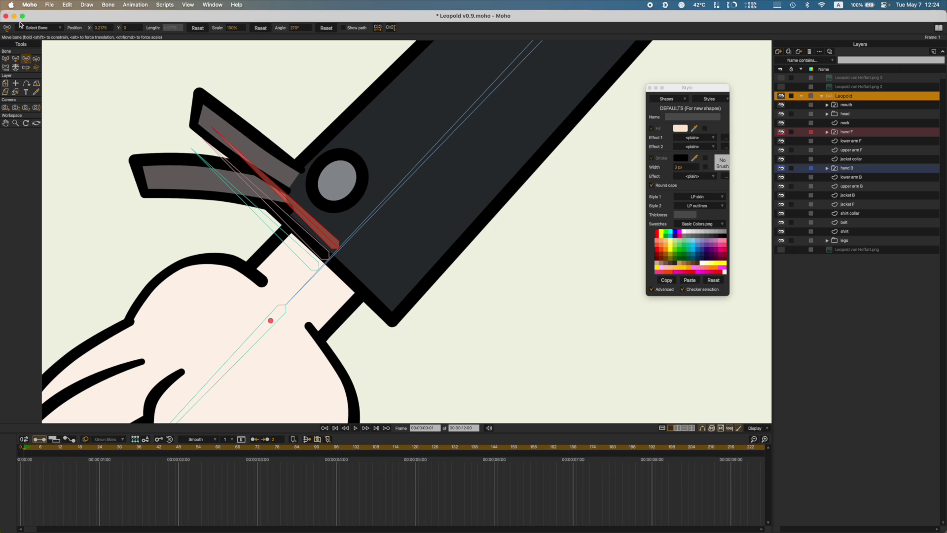
Step: Set the position control influence of the sleeve edges B bone to 100% in X and 0% in Y
key(z)
click(327, 252)
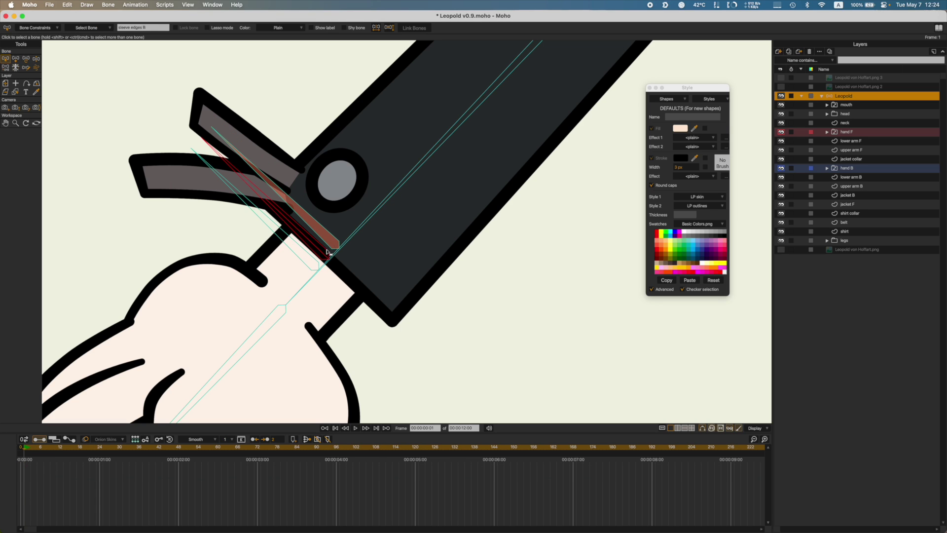
click(46, 28)
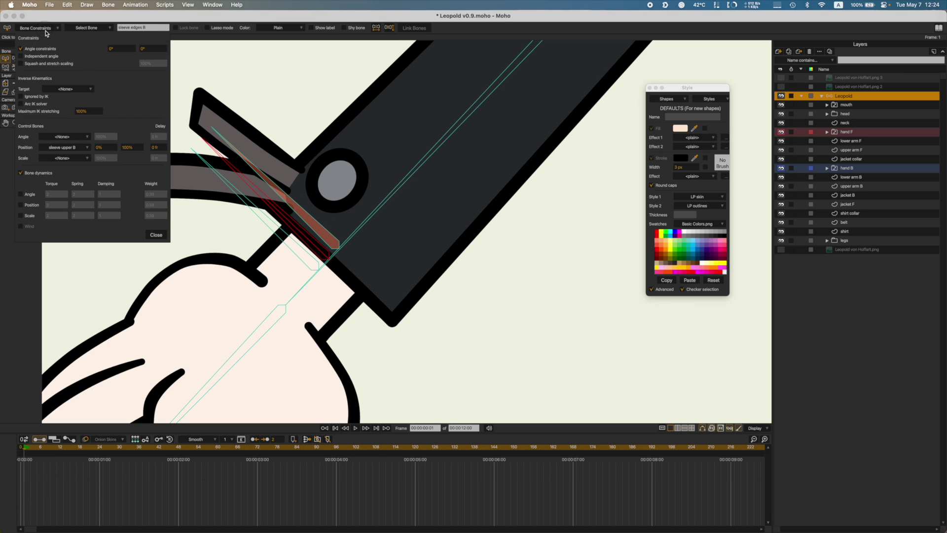
click(105, 147)
text(100)
key(Tab)
text(0)
key(Tab)
click(156, 235)
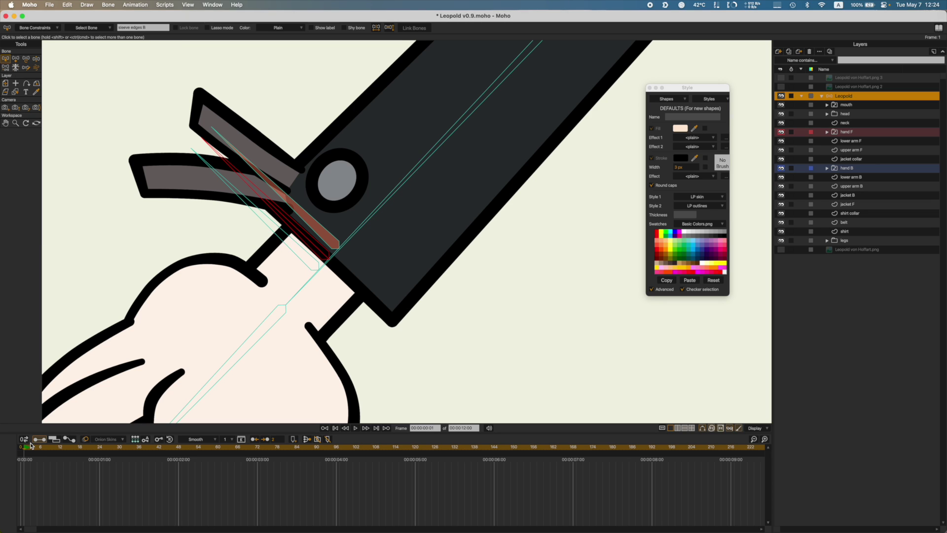
Step: Test moving the sleeve upper B bone on frame 1 and delete the resulting test keyframes from the timeline
key(t)
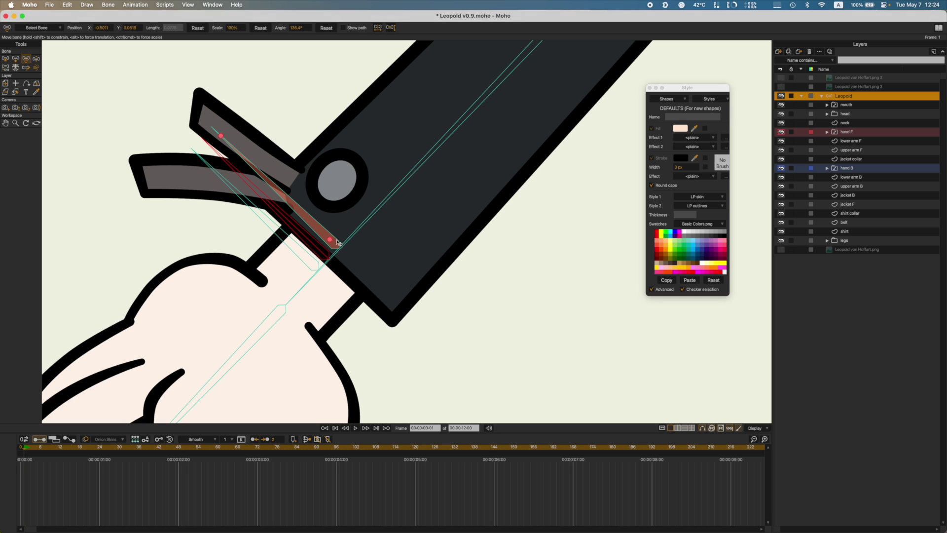
mouse_move(339, 243)
mouse_down()
mouse_move(345, 225)
mouse_move(318, 223)
mouse_move(362, 262)
mouse_move(339, 240)
mouse_up()
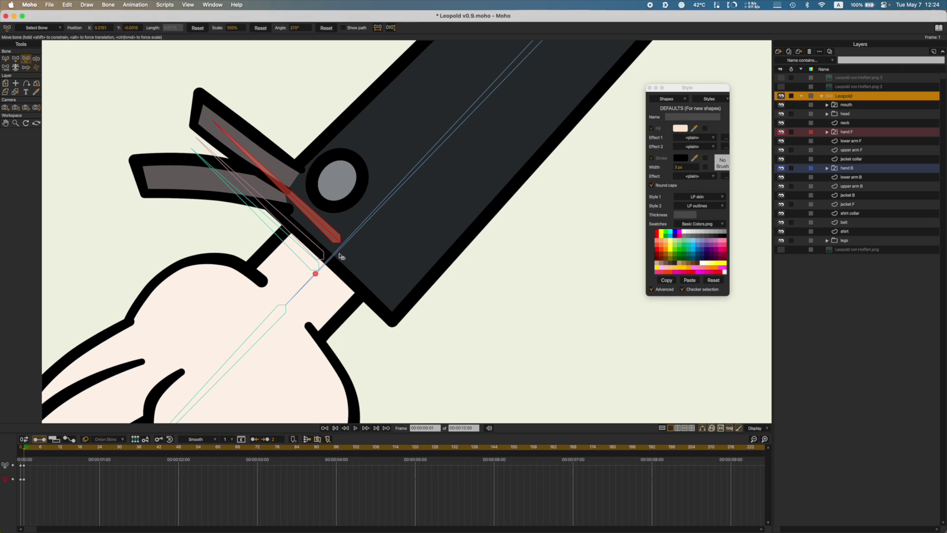
click(333, 237)
drag(41, 489, 9, 461)
key(Delete)
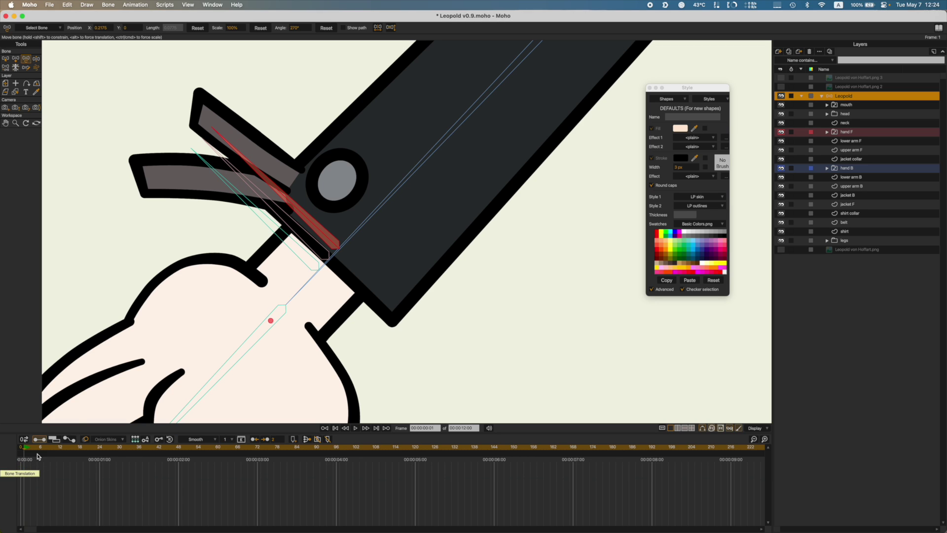
Step: Return to frame 0 with the Select Bone tool active and save the file
key(z)
click(21, 447)
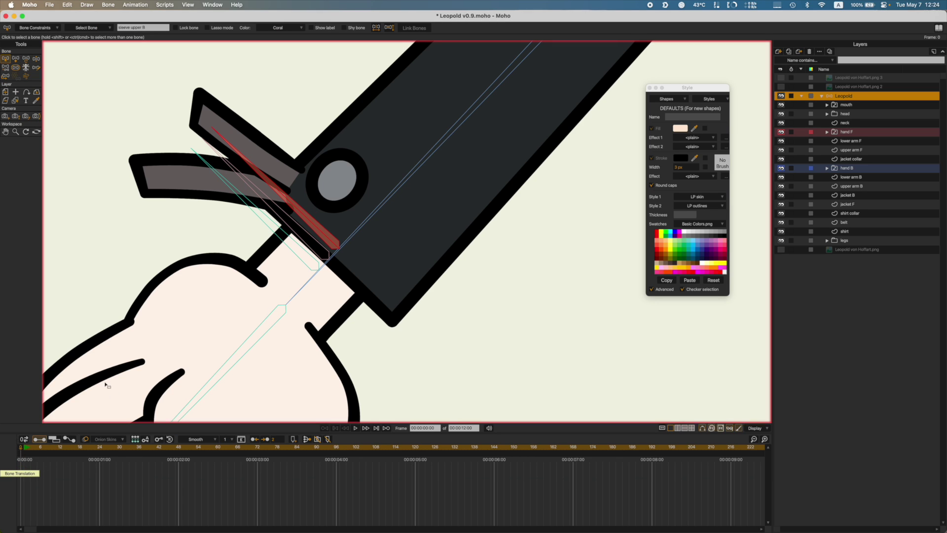
key(super+s)
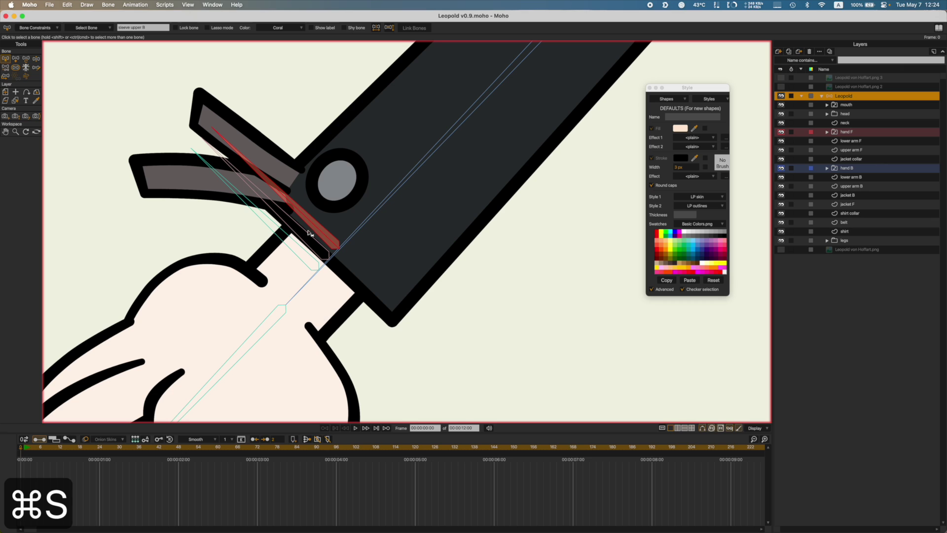
Step: Set the X position control influence of the sleeve edges B bone to 0%
click(310, 234)
click(47, 29)
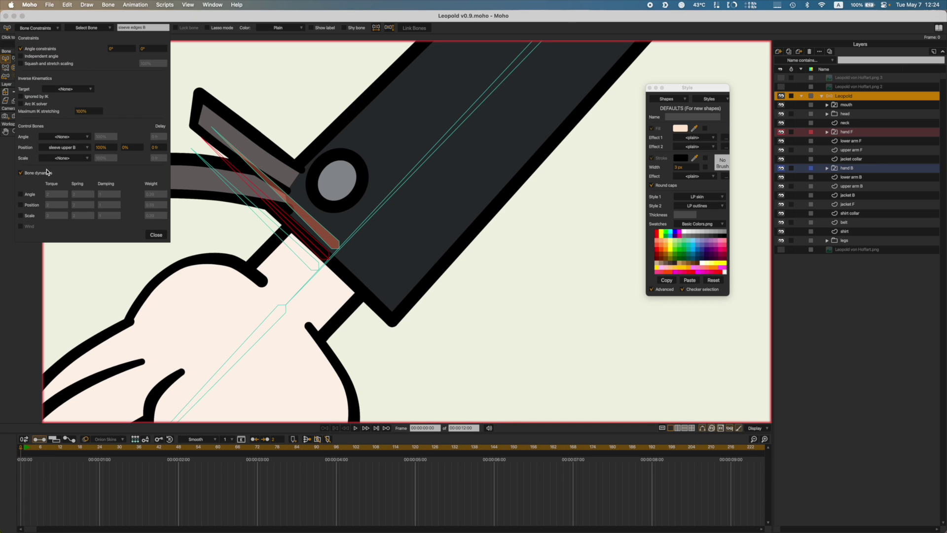
click(112, 147)
text(0)
key(Tab)
click(156, 235)
Step: On frame 1, test the constraint by moving the sleeve upper B bone up along the arm, and save the file
click(23, 447)
key(t)
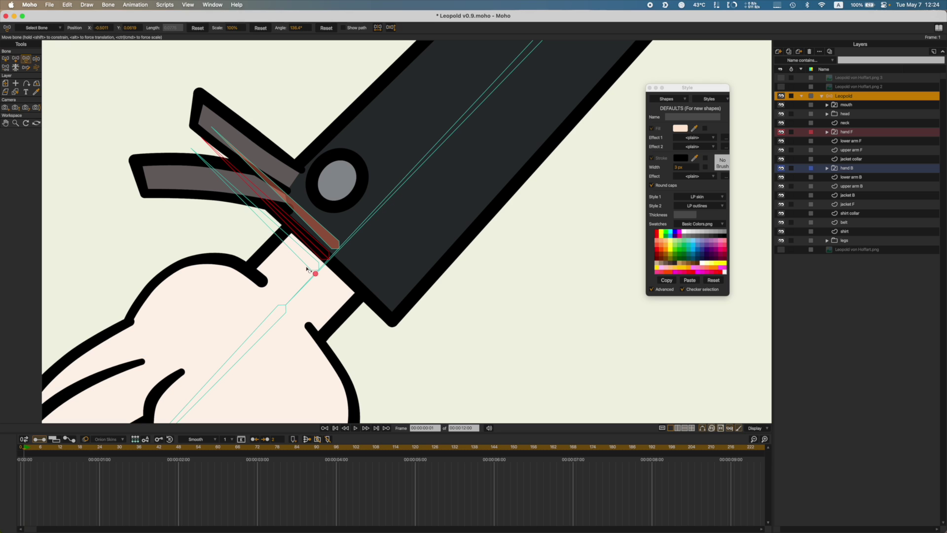
mouse_move(336, 241)
mouse_down()
mouse_move(360, 264)
mouse_move(315, 224)
mouse_move(372, 192)
mouse_move(345, 226)
mouse_move(370, 201)
mouse_move(375, 237)
mouse_move(340, 227)
mouse_up()
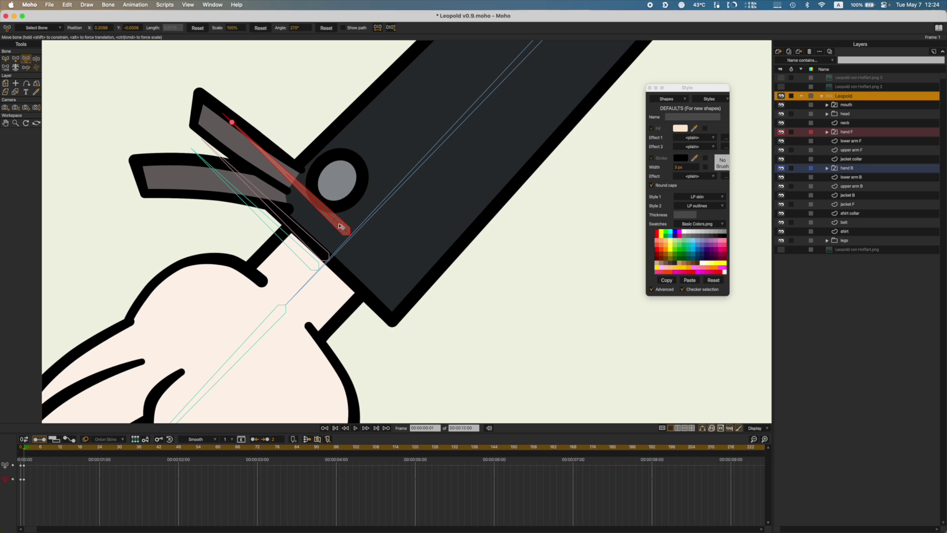
key(b)
key(super+s)
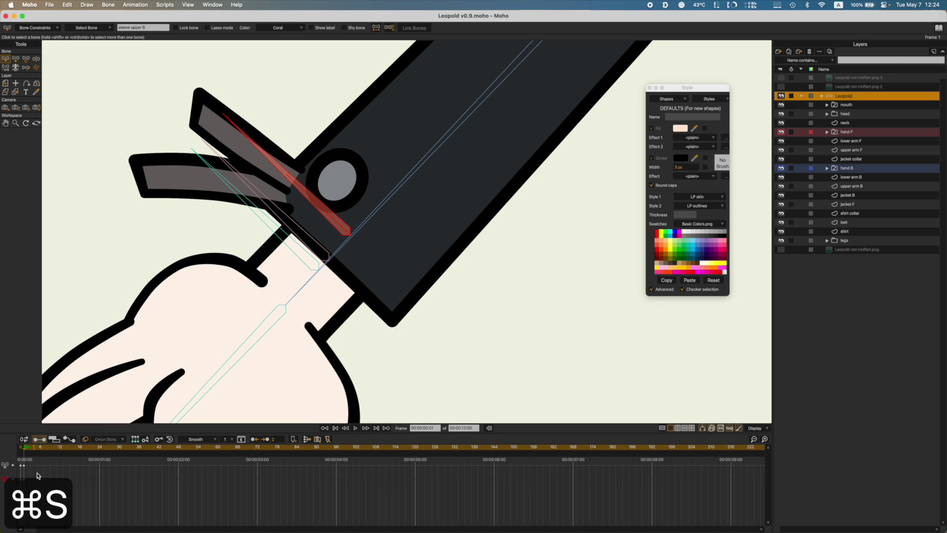
Step: Delete the sleeve upper B bone's test keyframes from the timeline
drag(34, 462, 10, 491)
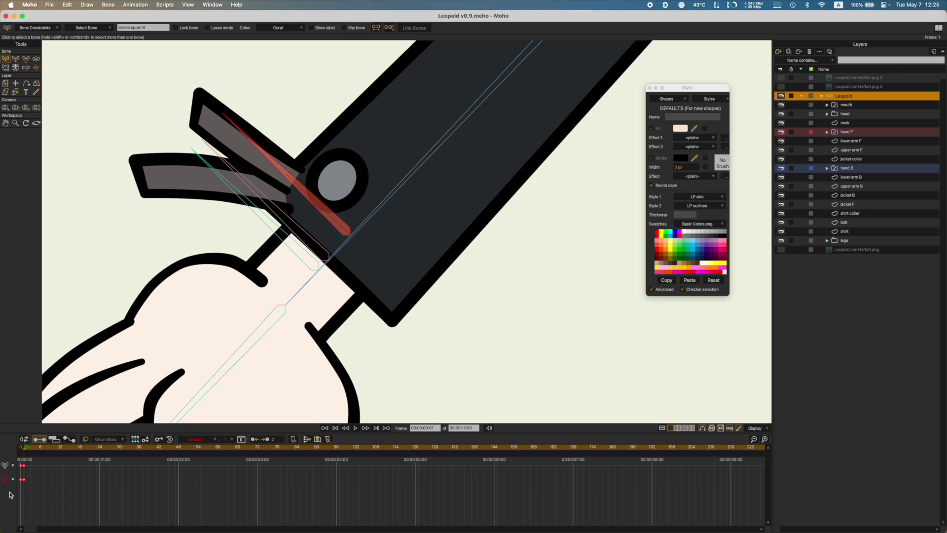
key(Delete)
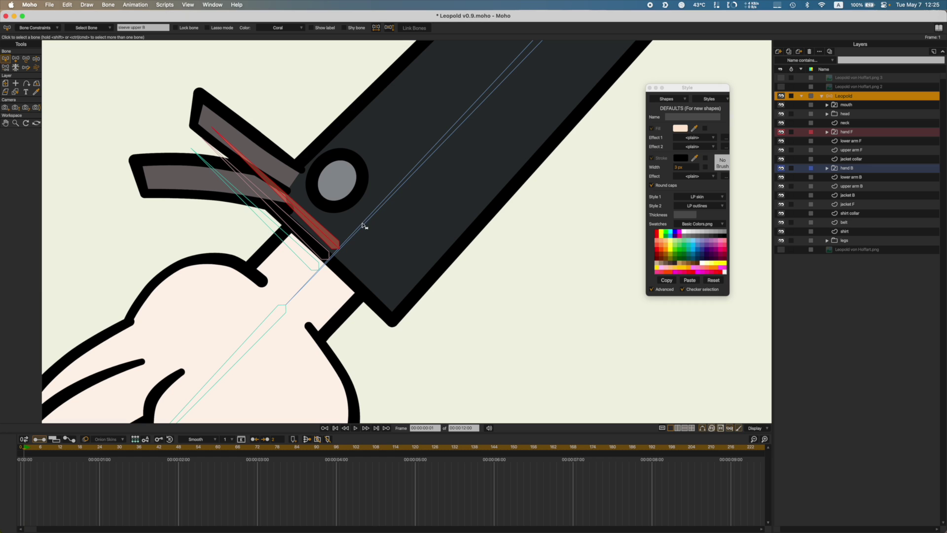
Step: Try to parent the sleeve upper B bone to the lower arm B bone on frame 1
click(363, 227)
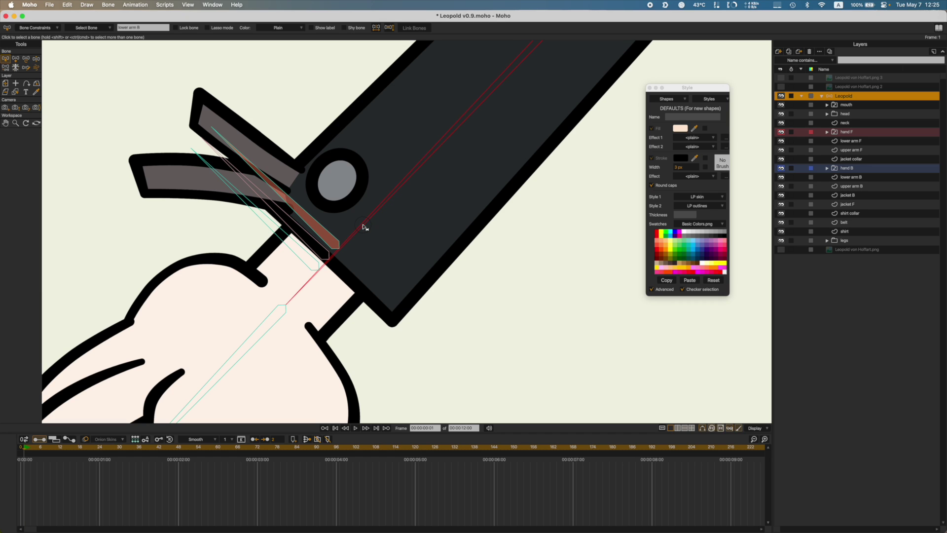
click(338, 244)
key(p)
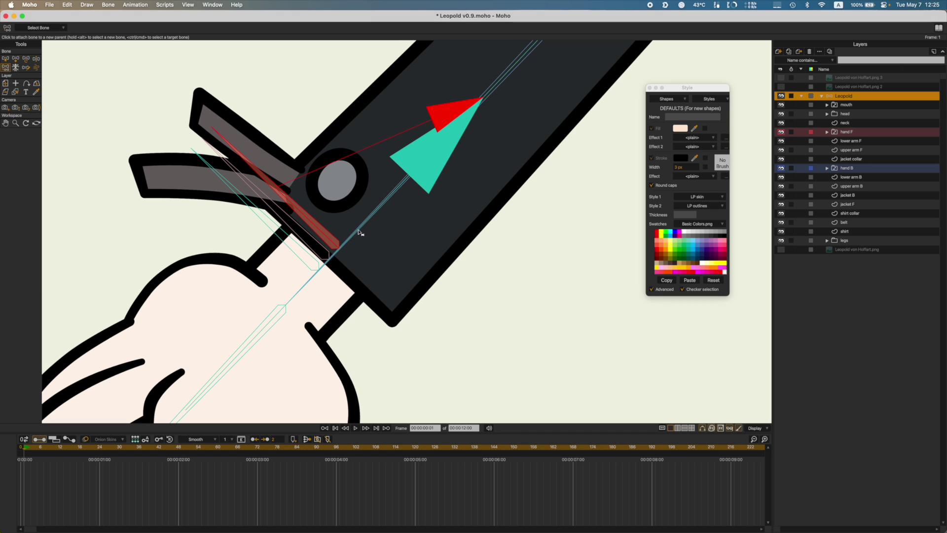
click(361, 233)
key(super+z)
Step: Return to frame 0 and parent the sleeve upper B bone to the lower arm B bone
key(shift+super+d)
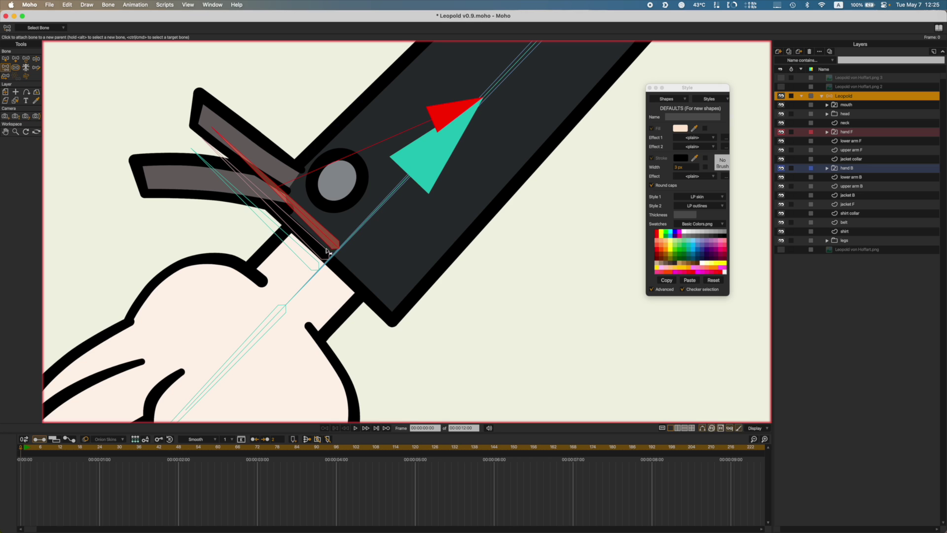
key(b)
click(351, 237)
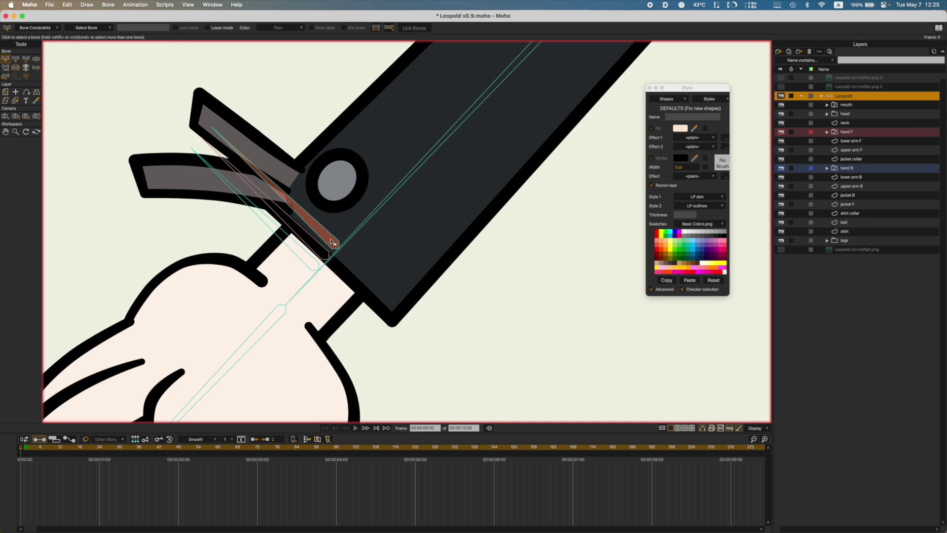
click(331, 240)
key(i)
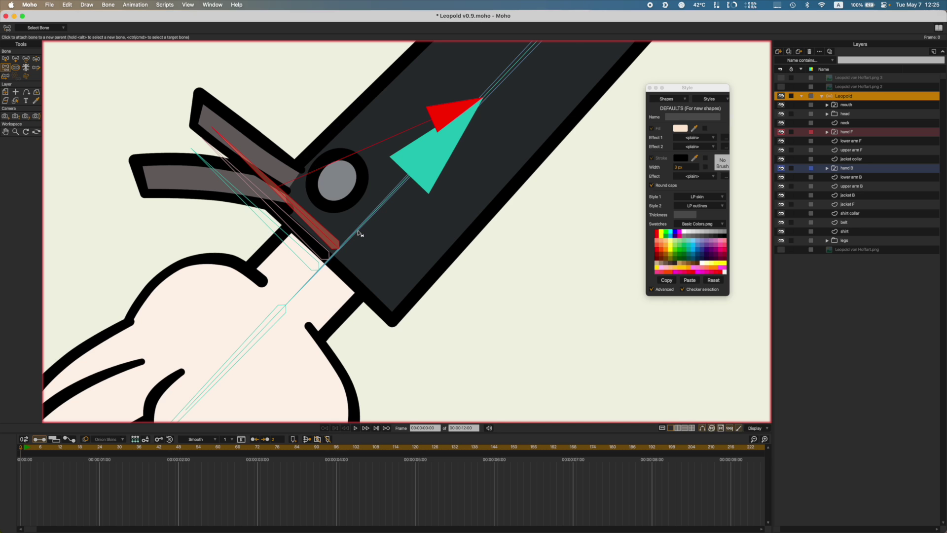
key(b)
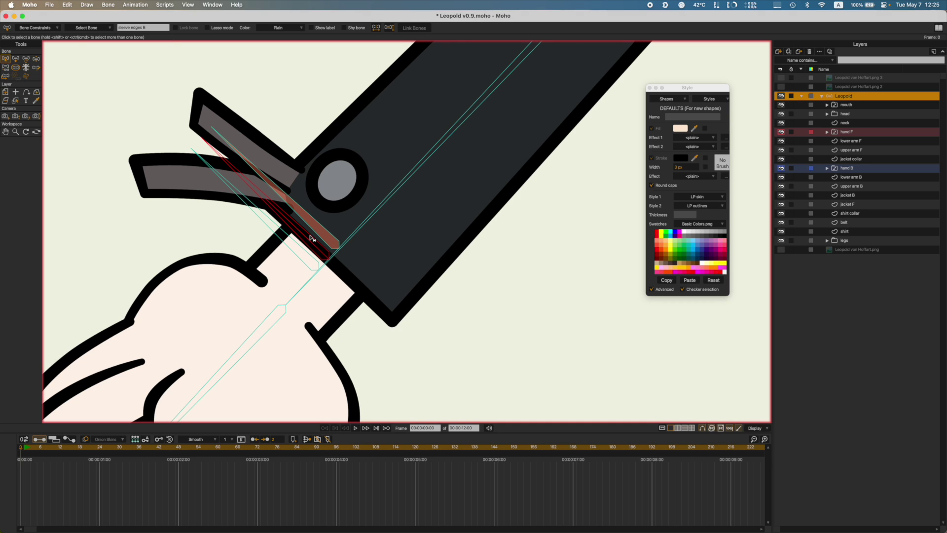
Step: Parent the sleeve edges B and sleeve lower B bones to the lower arm B bone and save the file
key(i)
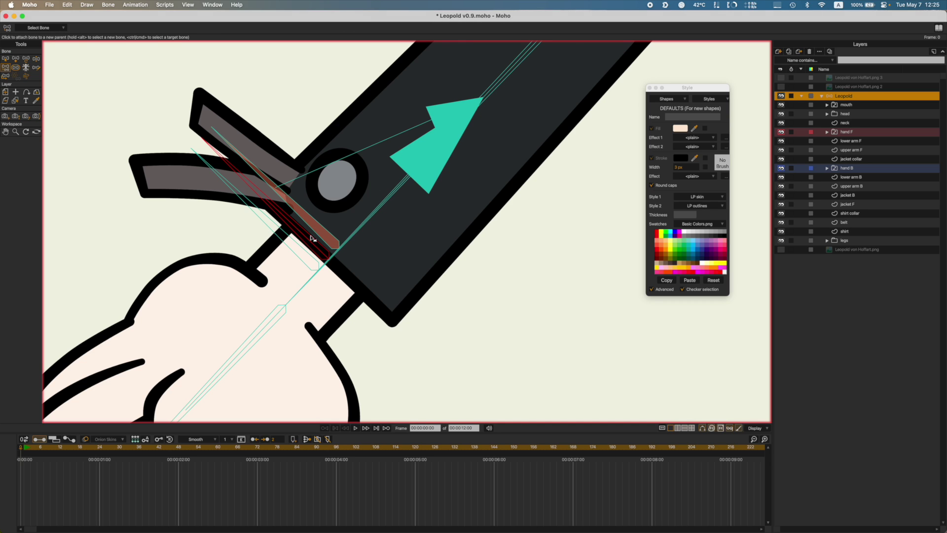
click(352, 239)
key(b)
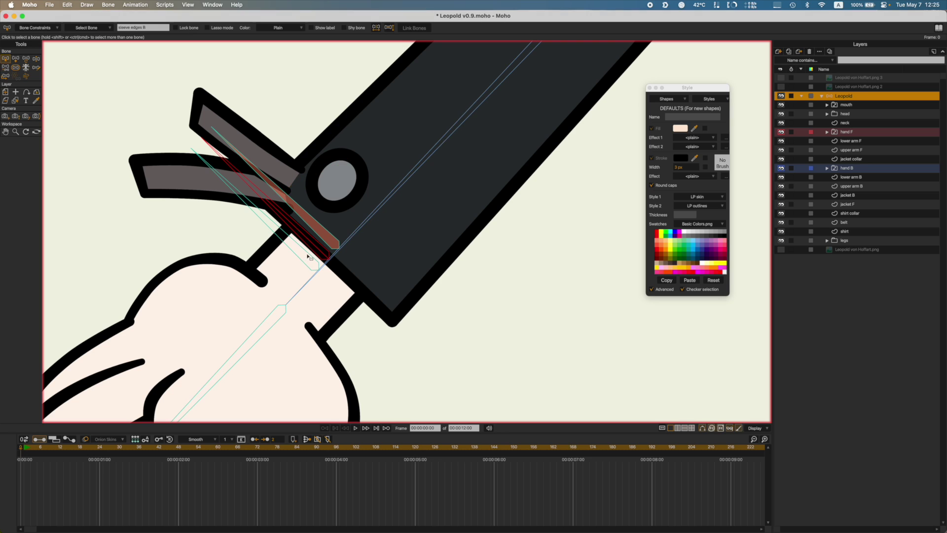
click(308, 256)
key(p)
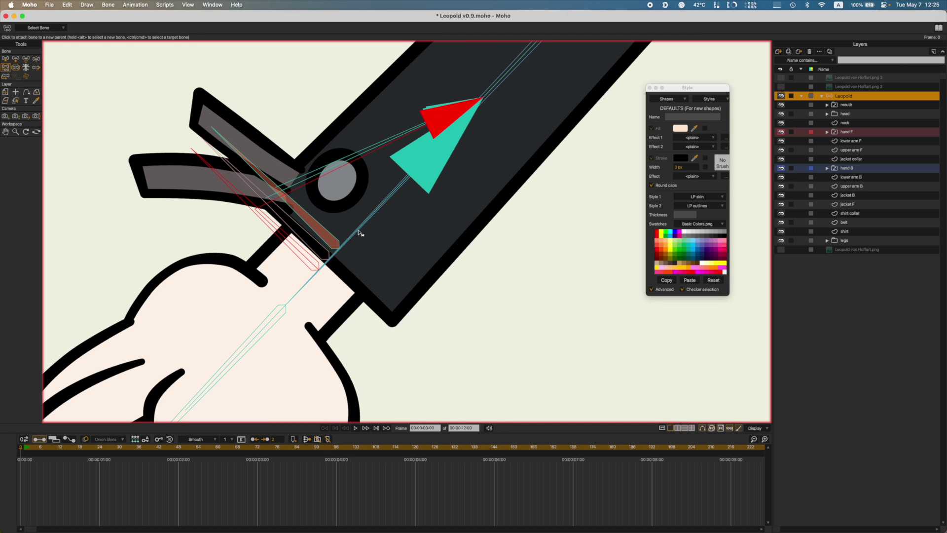
key(b)
key(cmd+s)
Step: On frame 1, test moving the sleeve upper B bone up and away from the hand, and delete the test keyframes
click(328, 244)
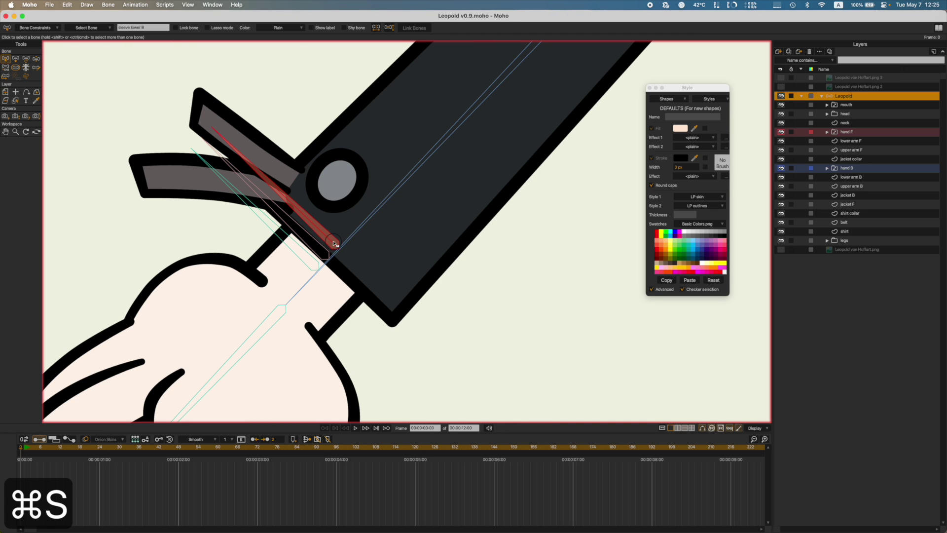
key(cmd+Right)
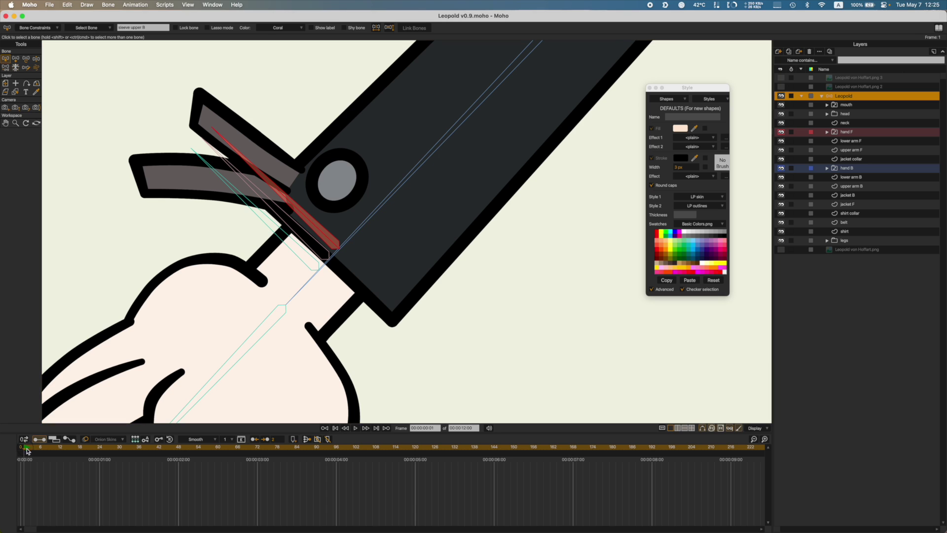
key(z)
drag(332, 242, 307, 212)
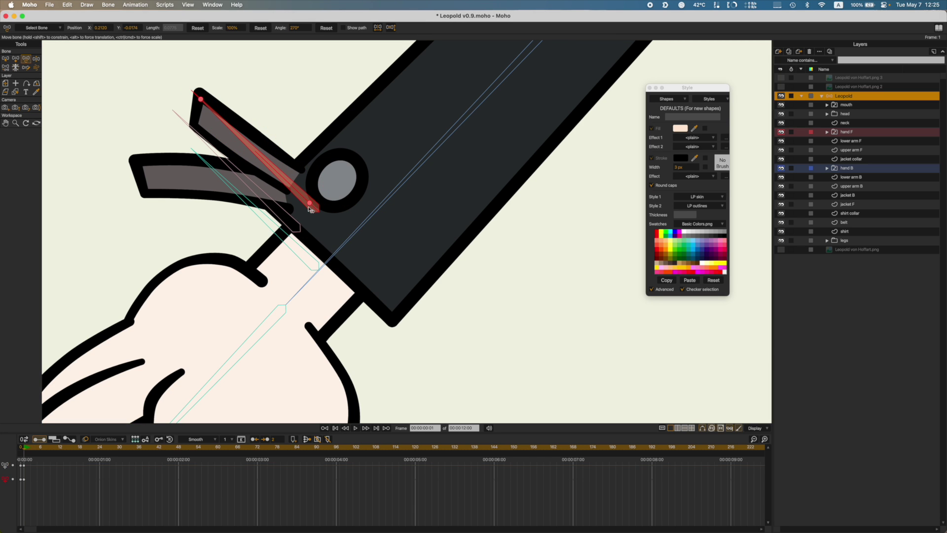
drag(36, 494, 6, 462)
key(Delete)
key(b)
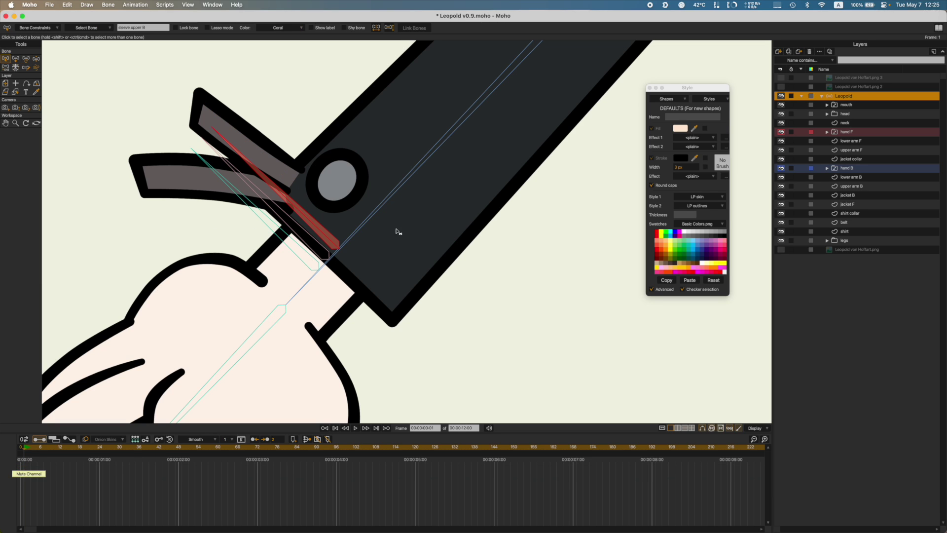
key(super+s)
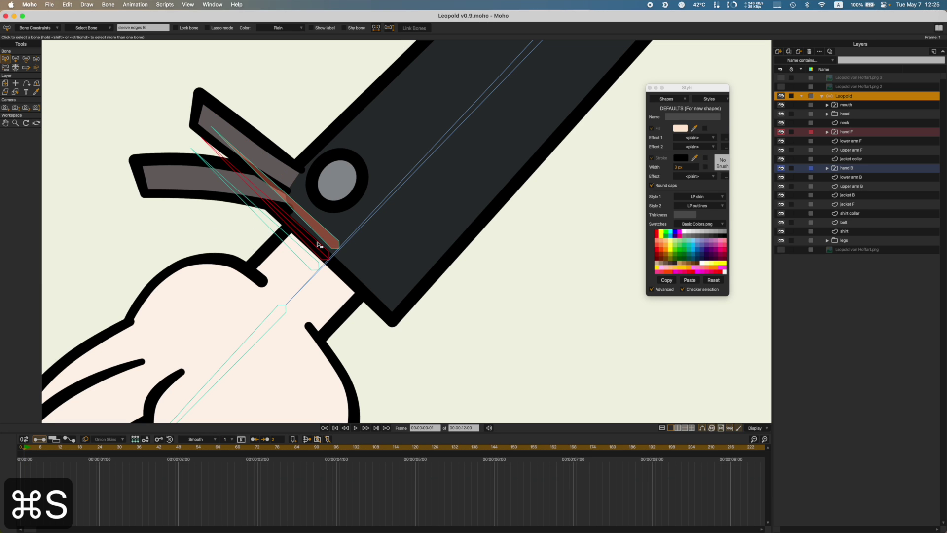
Step: Make sleeve upper B the position control bone of sleeve lower B, with an X influence of -100%
click(200, 140)
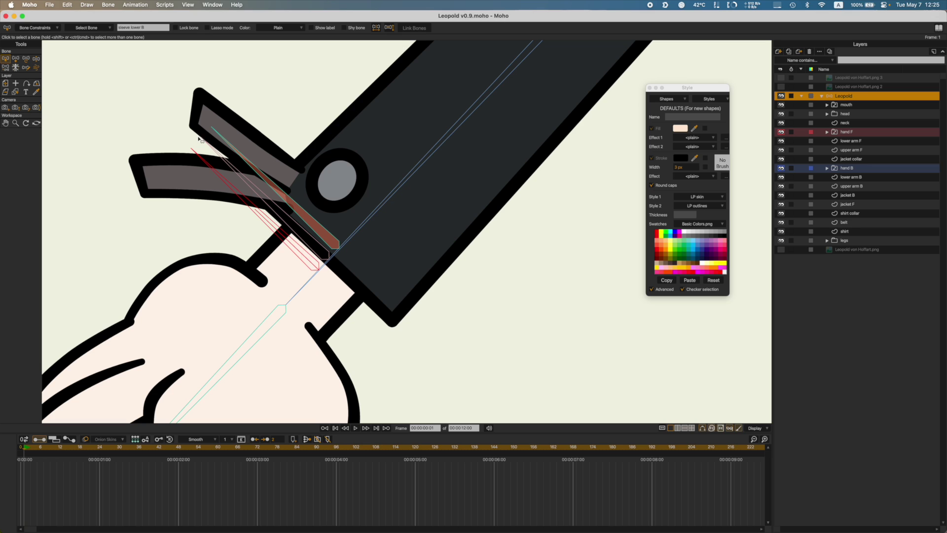
click(28, 27)
click(47, 147)
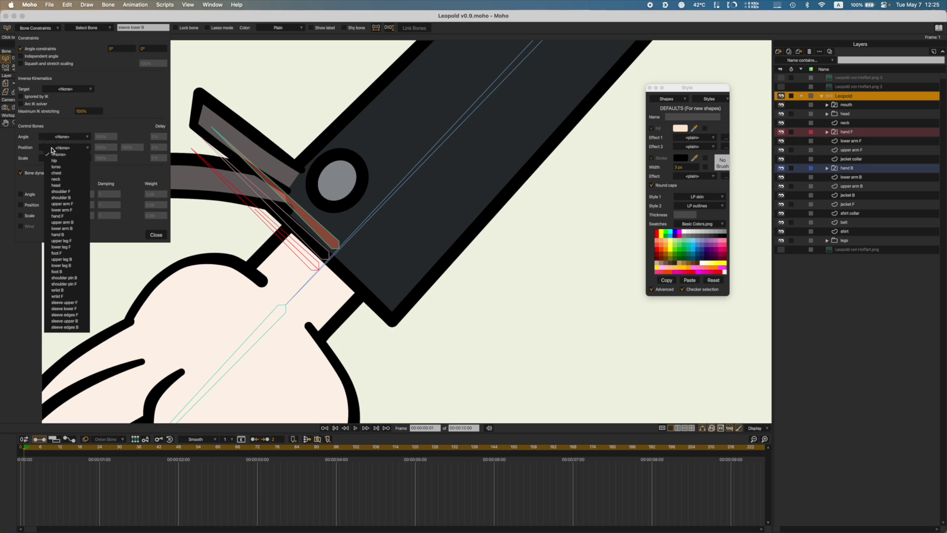
click(79, 323)
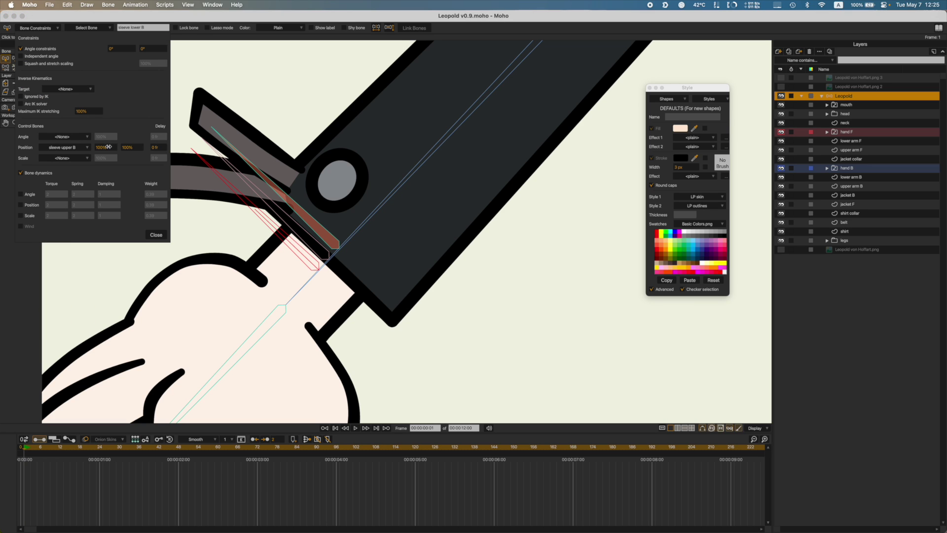
click(108, 147)
text(-100)
click(156, 235)
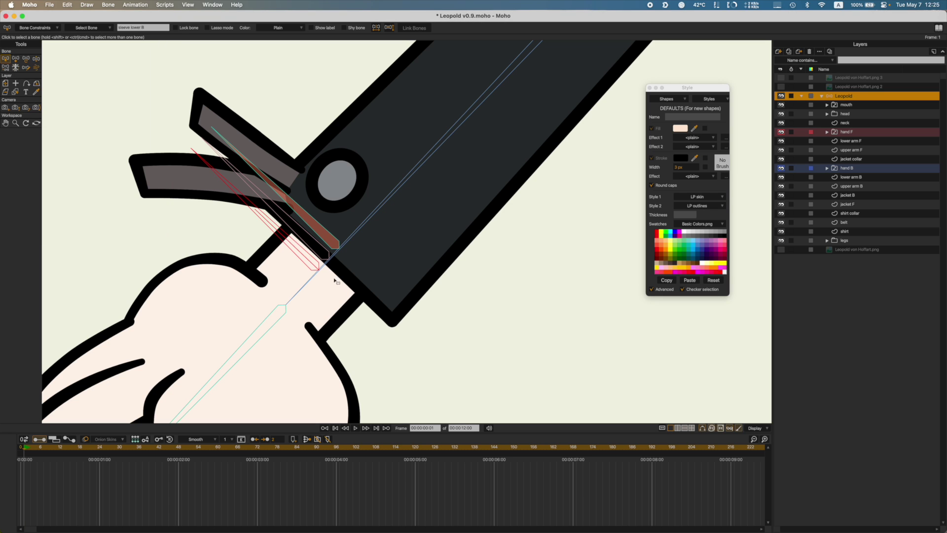
Step: Test the sleeve lower B constraint by moving the sleeve upper B bone slightly, and clear the resulting keyframes
key(t)
mouse_move(333, 243)
mouse_down()
mouse_move(365, 238)
mouse_move(344, 254)
mouse_move(345, 242)
mouse_up()
key(z)
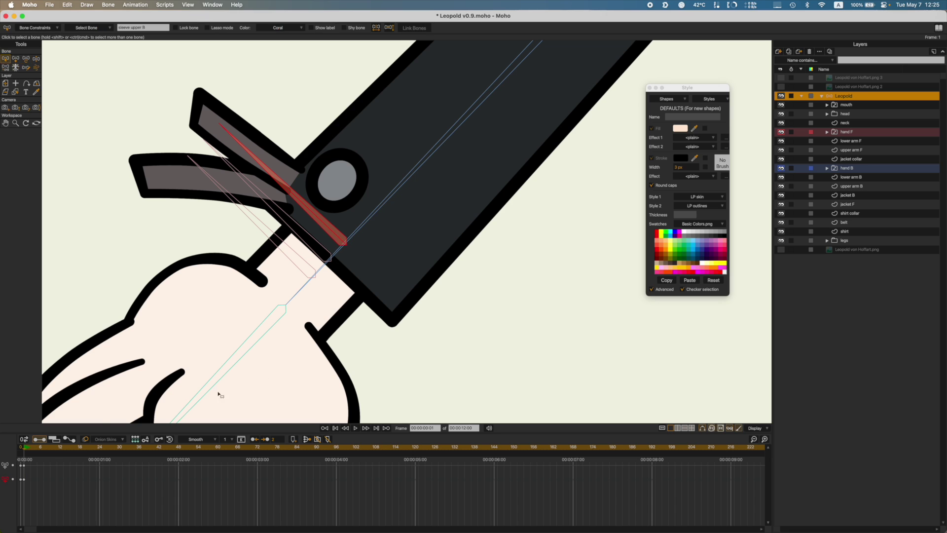
key(super+s)
drag(43, 492, 81, 480)
click(75, 475)
key(super+s)
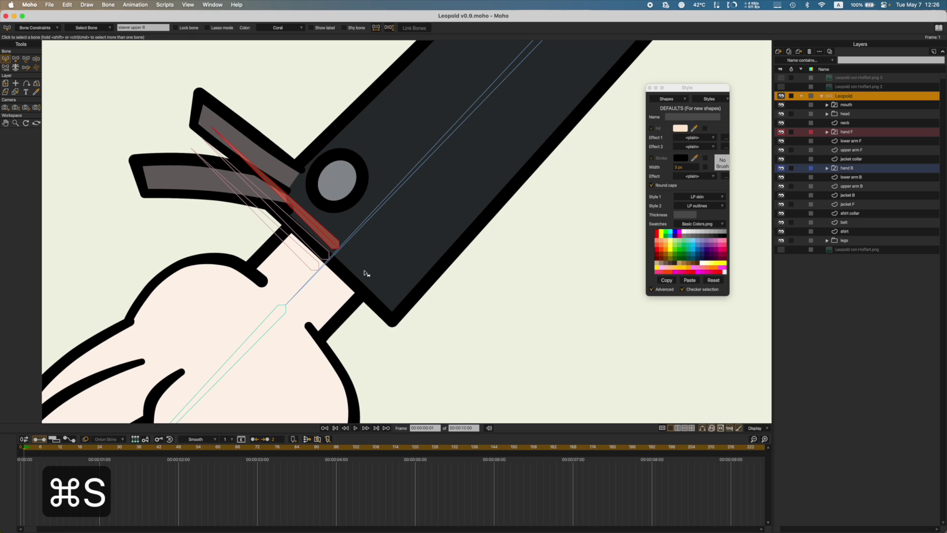
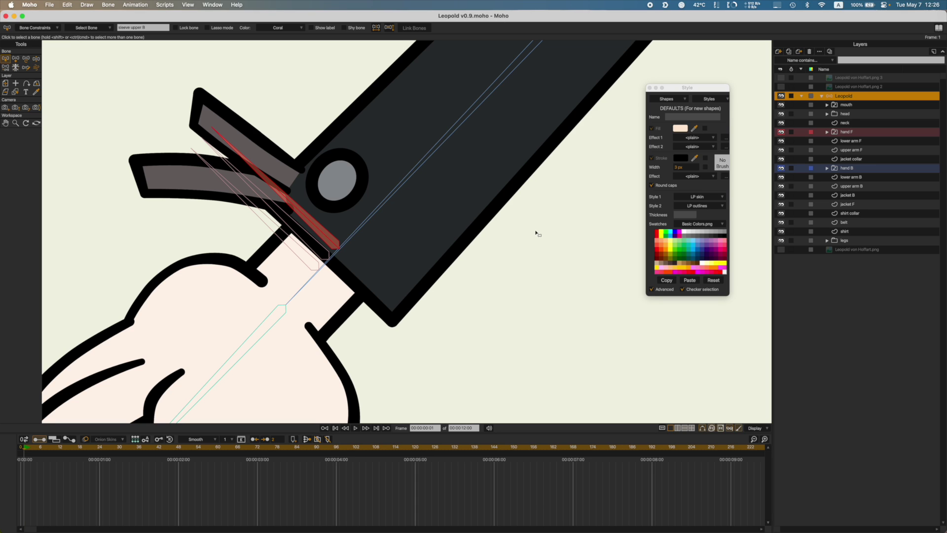
Step: Set up point binding on the lower arm B layer for the sleeve upper B and sleeve lower B bones at the sleeve opening
click(877, 179)
scroll(302, 252, up, 2)
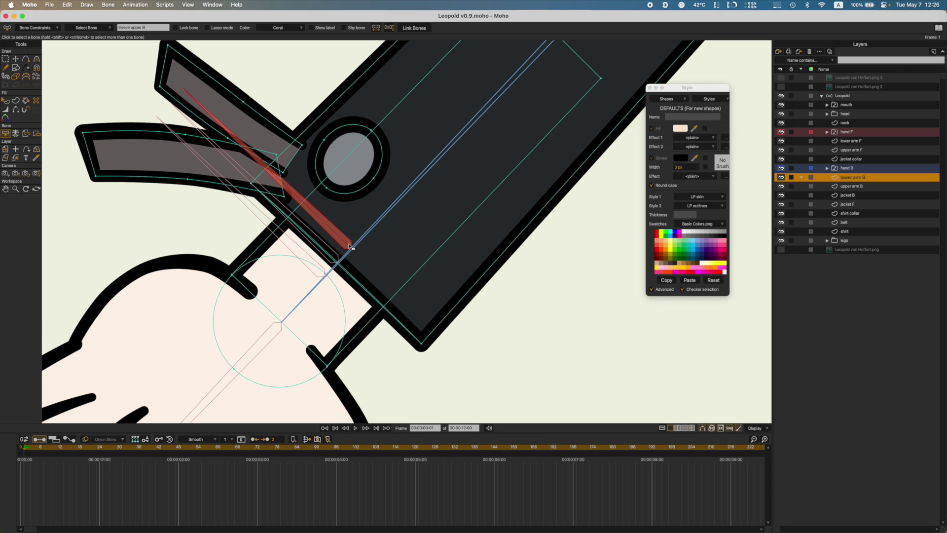
scroll(341, 255, up, 3)
key(i)
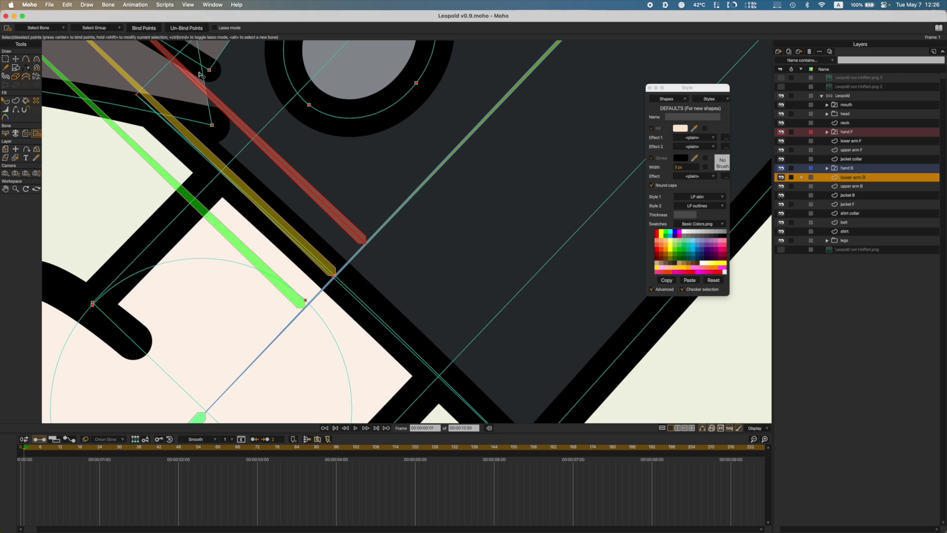
key(b)
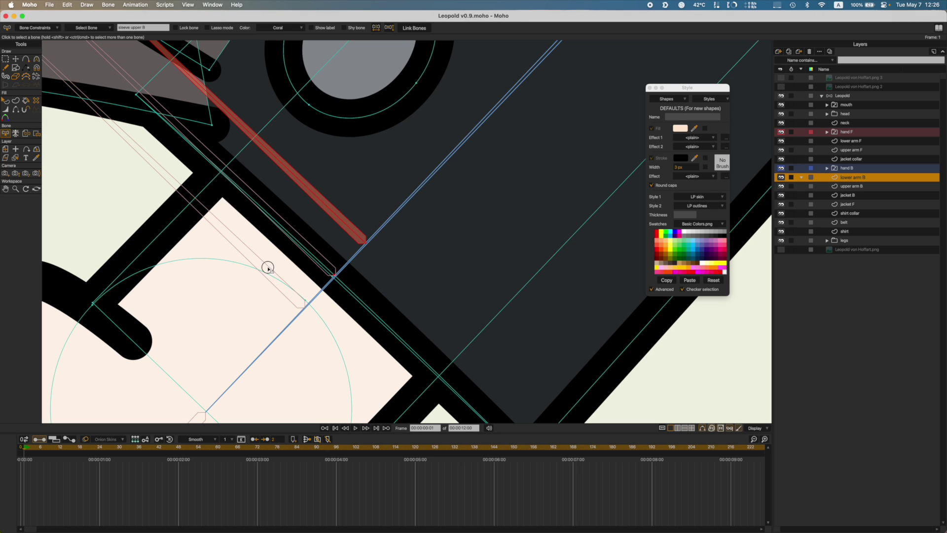
click(268, 270)
key(i)
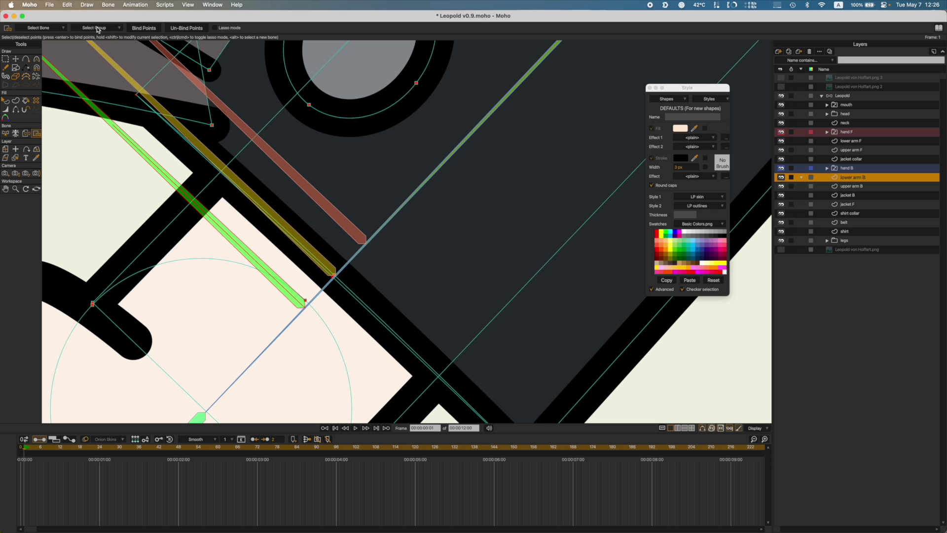
key(b)
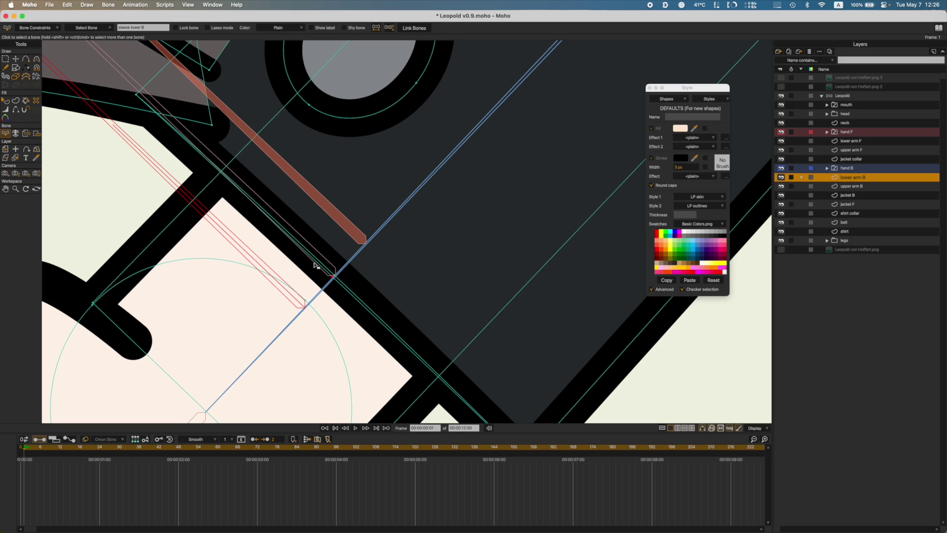
Step: Bind the sleeve opening's edge points on the lower arm B layer to the sleeve edges B bone and save the file
scroll(348, 276, down, 3)
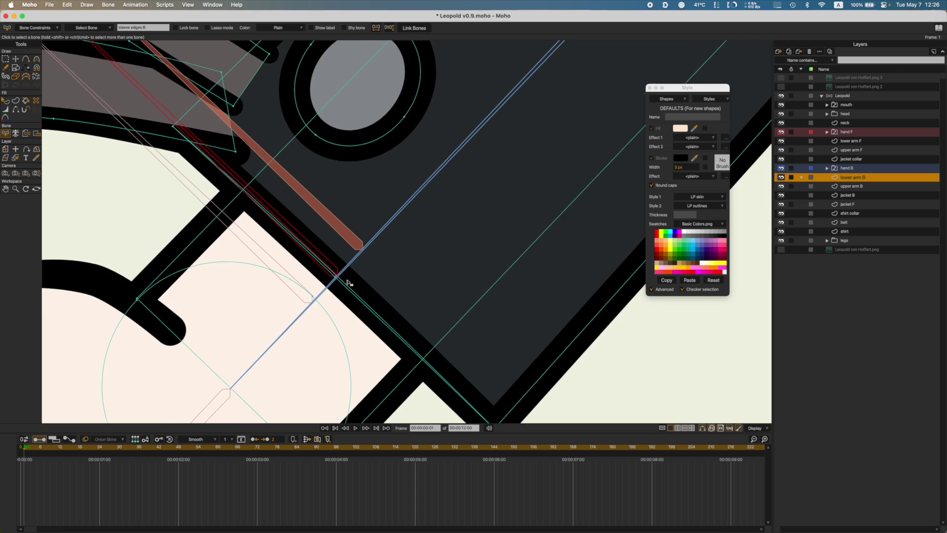
key(i)
shift+click(208, 158)
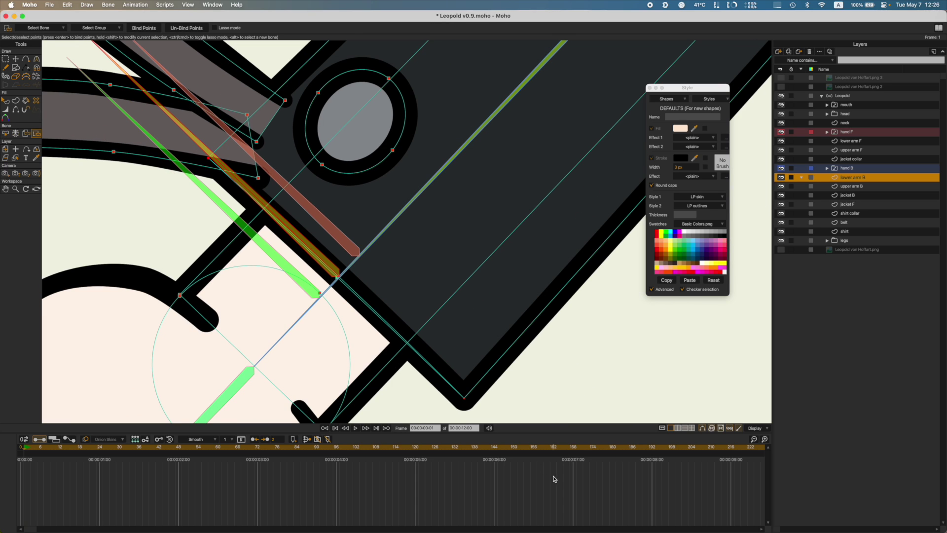
click(144, 27)
scroll(432, 286, down, 3)
key(b)
key(super+s)
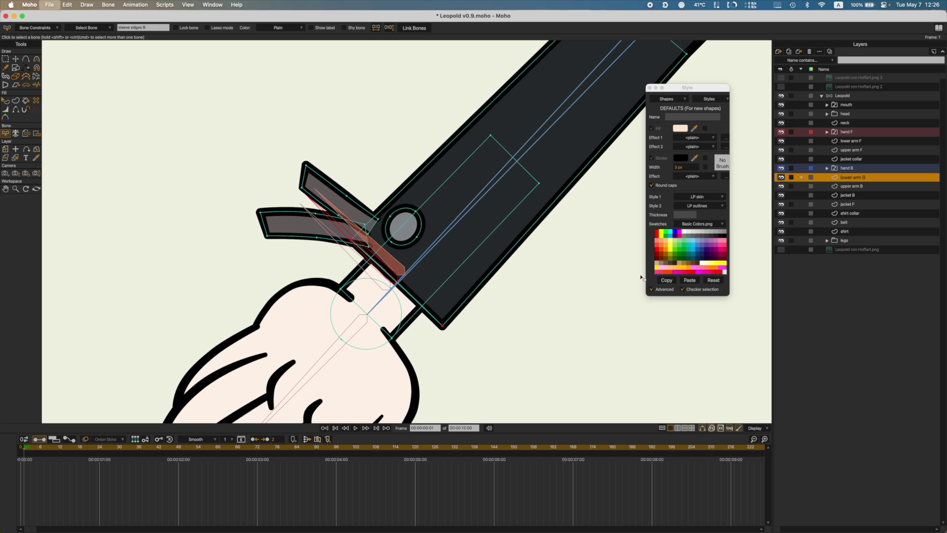
Step: On the Leopold bone layer, test the point binding by moving the sleeve upper B bone upward on frame 1
click(838, 96)
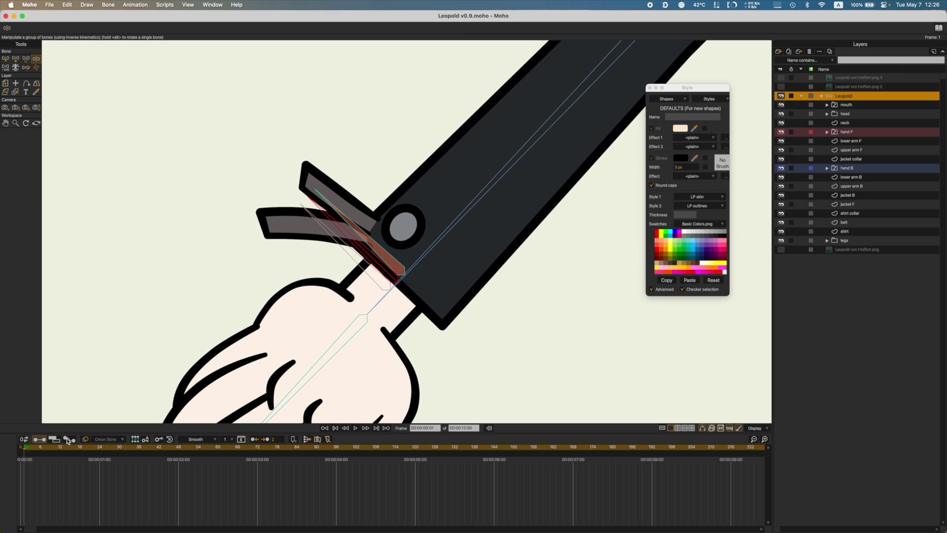
key(t)
drag(400, 273, 402, 246)
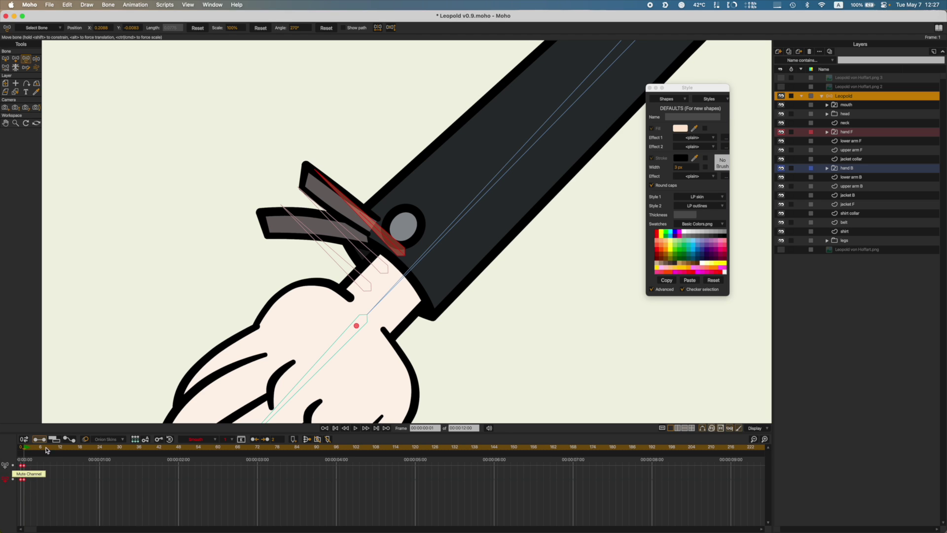
Step: Clear the test keyframes and return to the lower arm B layer at frame 0
click(21, 448)
key(b)
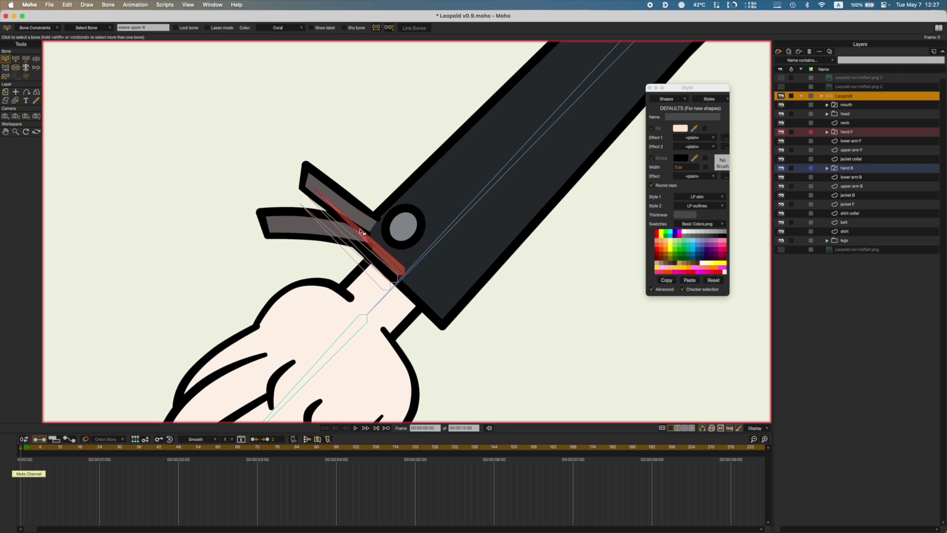
click(871, 177)
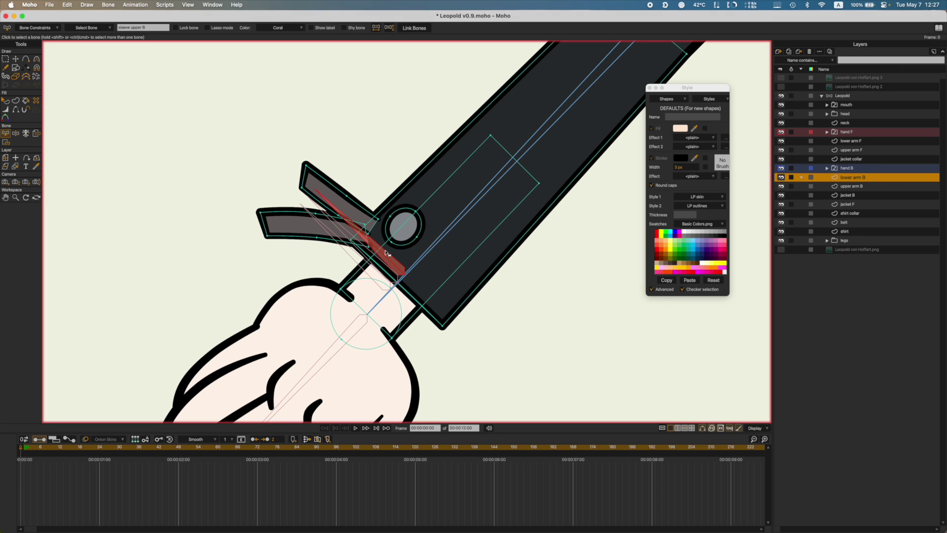
Step: Bind the points of the round cuff button and sleeve ribbons on the lower arm B layer to the sleeve upper B bone
key(i)
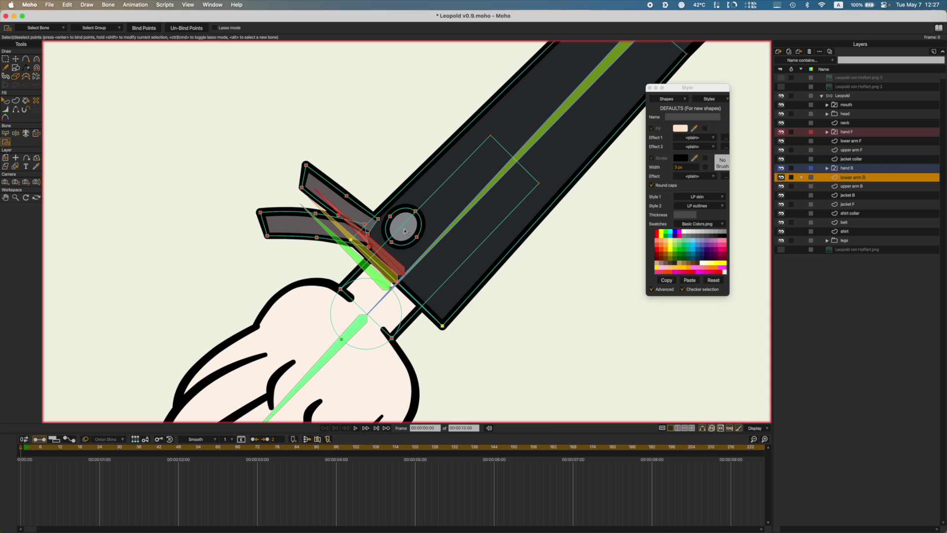
click(405, 231)
click(138, 28)
scroll(184, 213, down, 6)
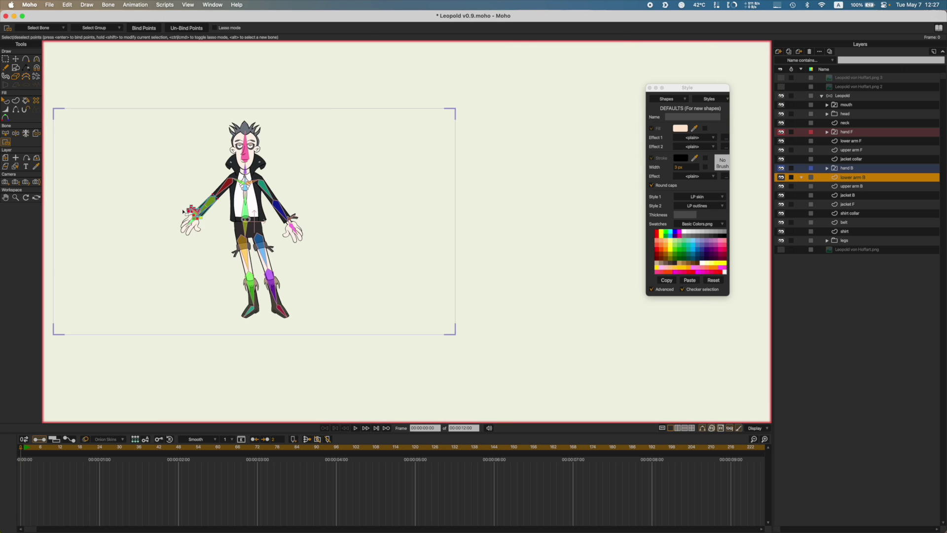
scroll(185, 212, up, 5)
scroll(185, 212, up, 4)
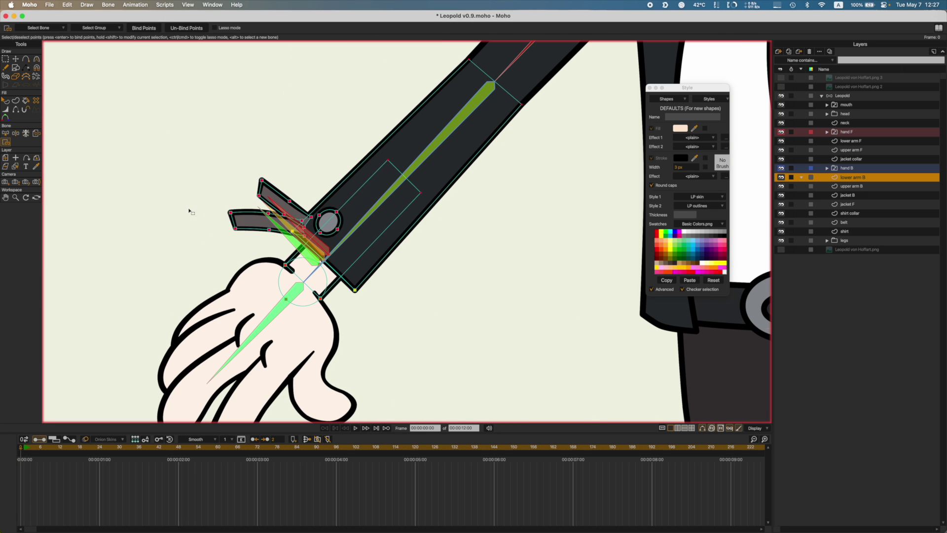
Step: On the Leopold bone layer, set the strength of the back sleeve's opening bones to 0 and save the file
key(z)
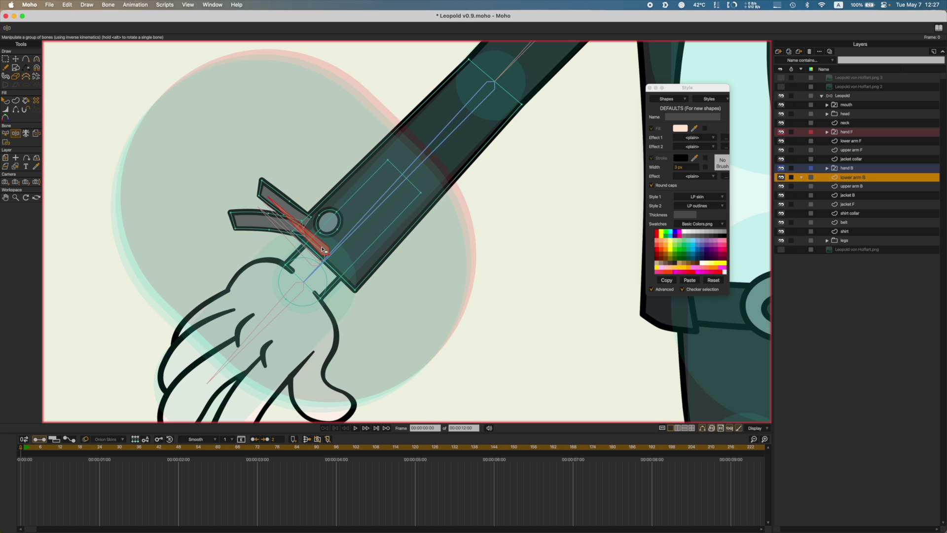
key(e)
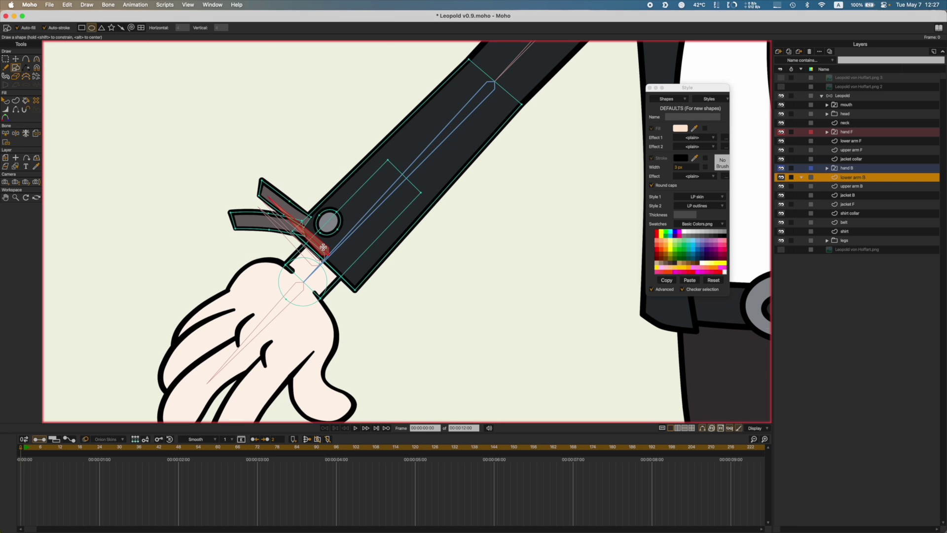
click(834, 97)
scroll(375, 257, down, 1)
scroll(347, 247, down, 1)
drag(361, 255, 114, 288)
key(s)
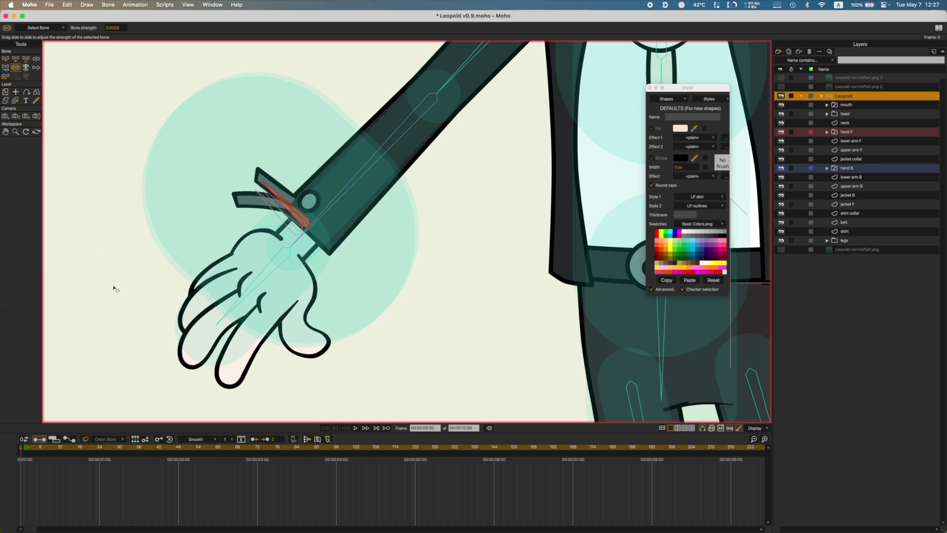
drag(249, 222, 4, 400)
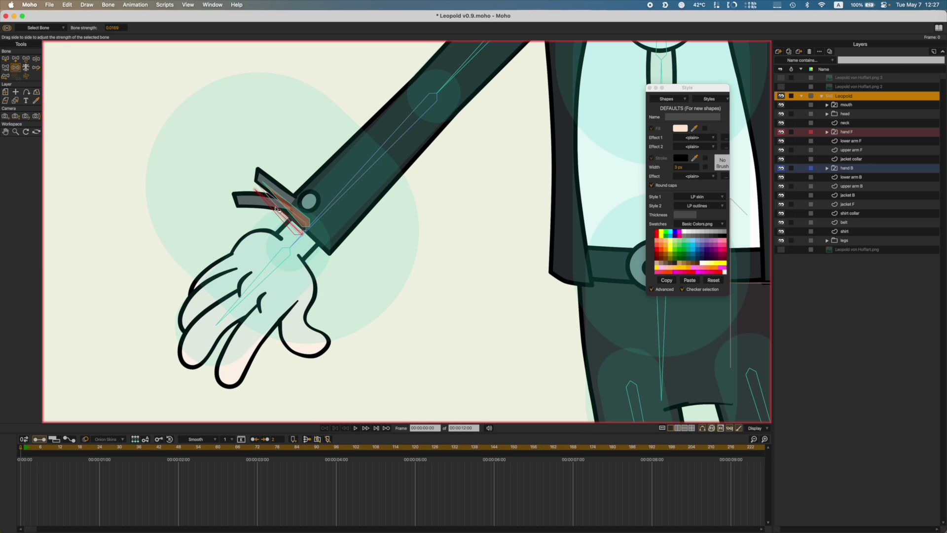
drag(274, 204, 88, 381)
key(super+s)
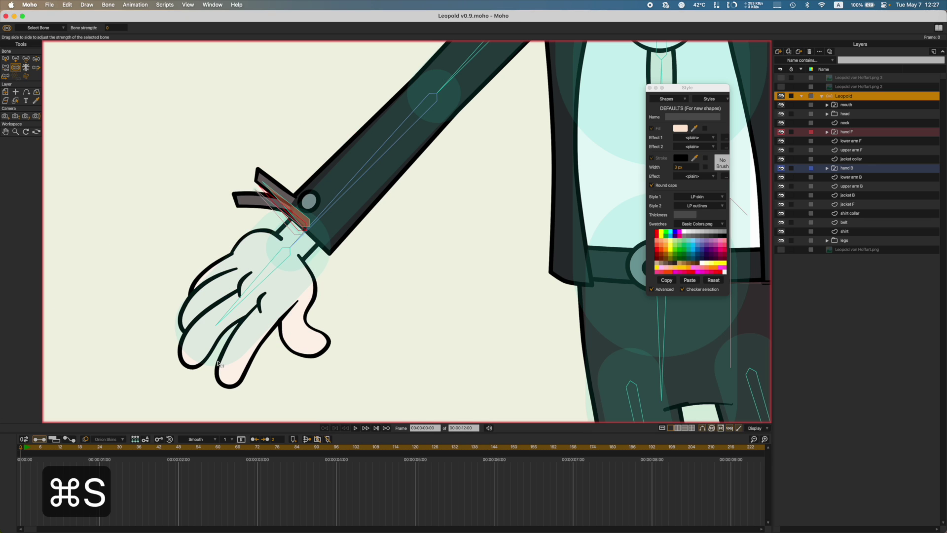
scroll(314, 238, up, 3)
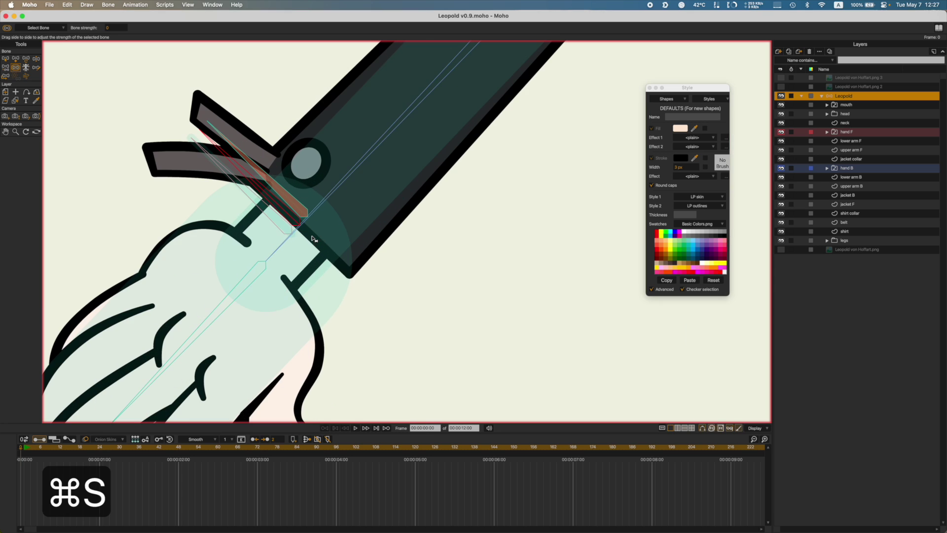
key(t)
click(305, 205)
drag(305, 205, 316, 191)
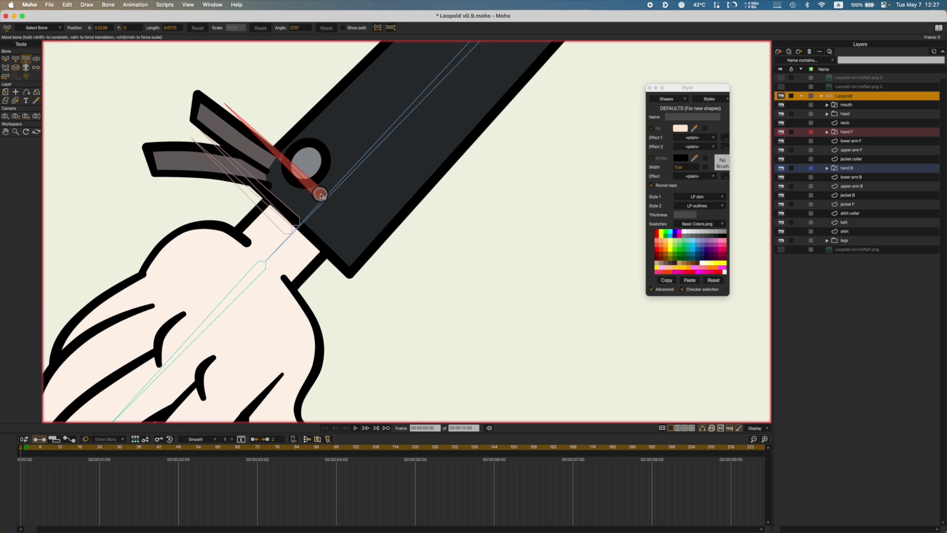
key(super+z)
Step: Test the back sleeve's binding on frame 1 by moving the sleeve upper B bone, and delete the test keyframes
click(25, 447)
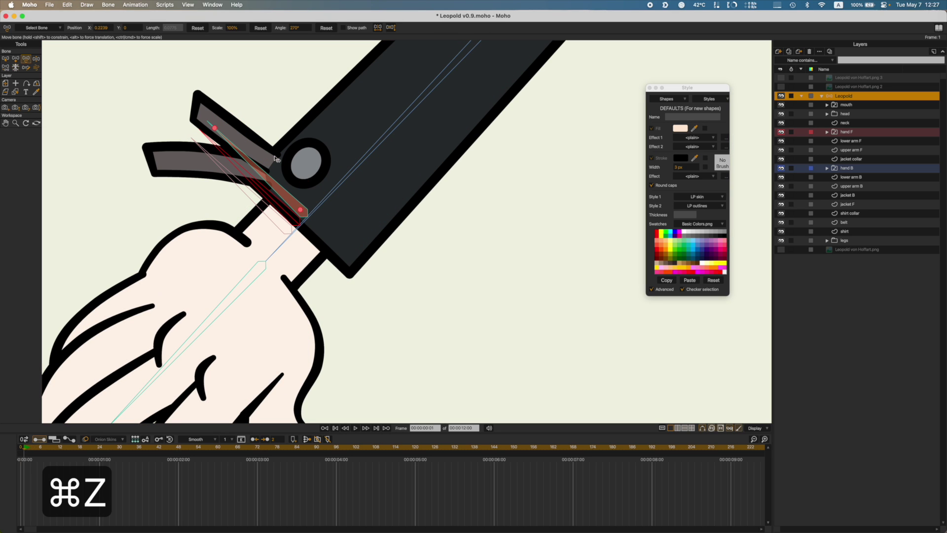
drag(305, 213, 299, 184)
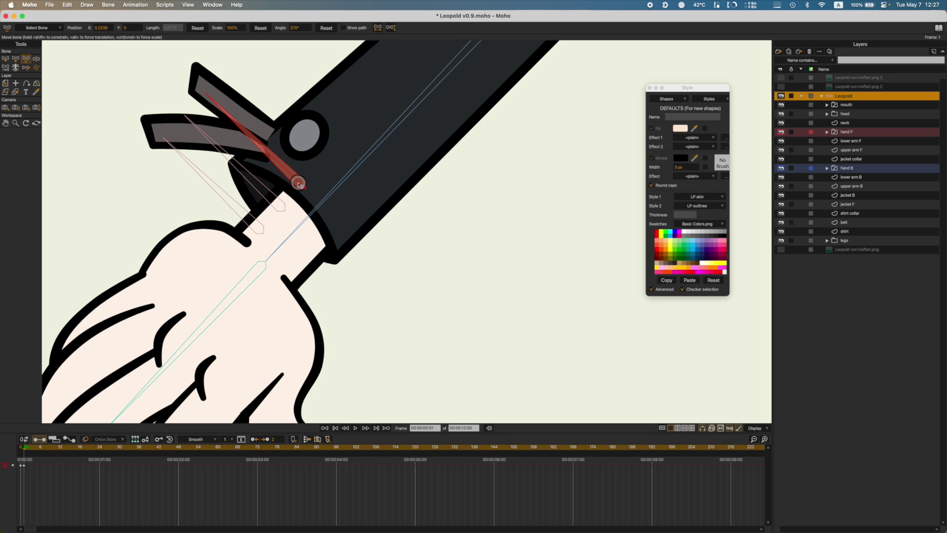
drag(299, 183, 376, 207)
scroll(395, 211, down, 5)
drag(45, 492, 13, 461)
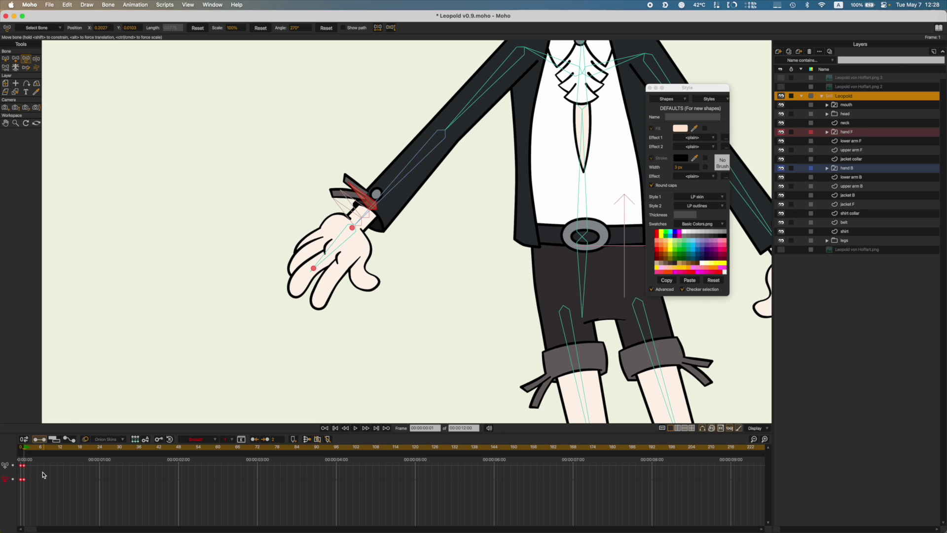
key(Delete)
Step: On the lower arm F layer, bind the points of the cuff button and both ribbons to the sleeve upper F bone
drag(440, 388, 209, 370)
drag(480, 257, 386, 309)
scroll(459, 259, up, 4)
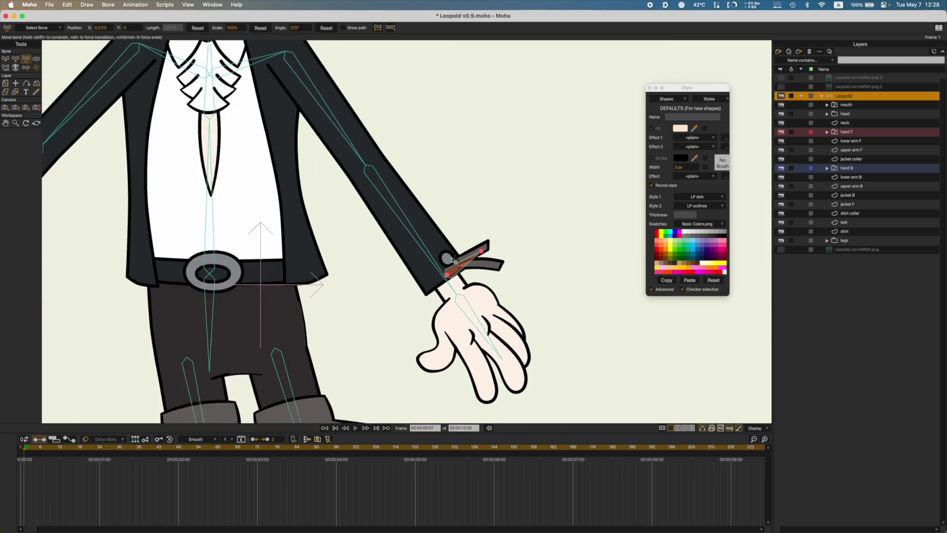
click(865, 141)
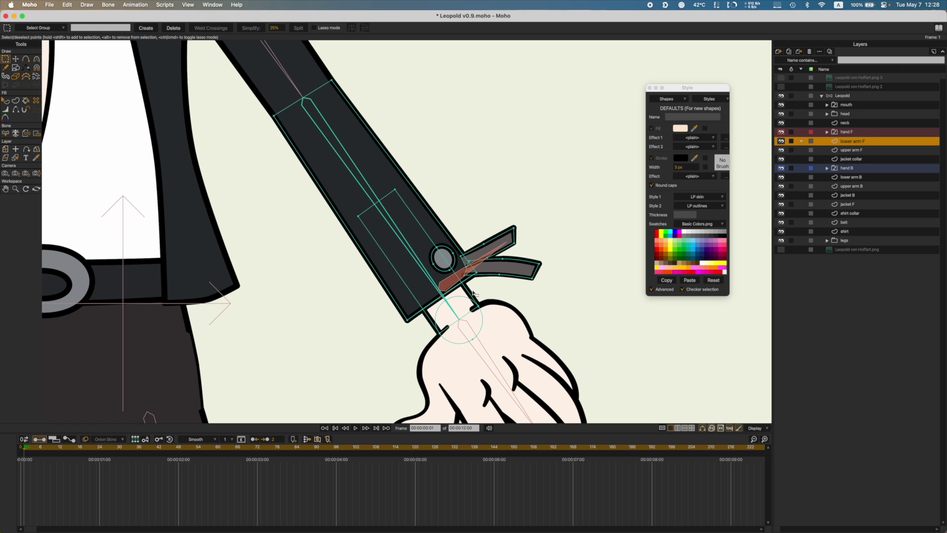
key(b)
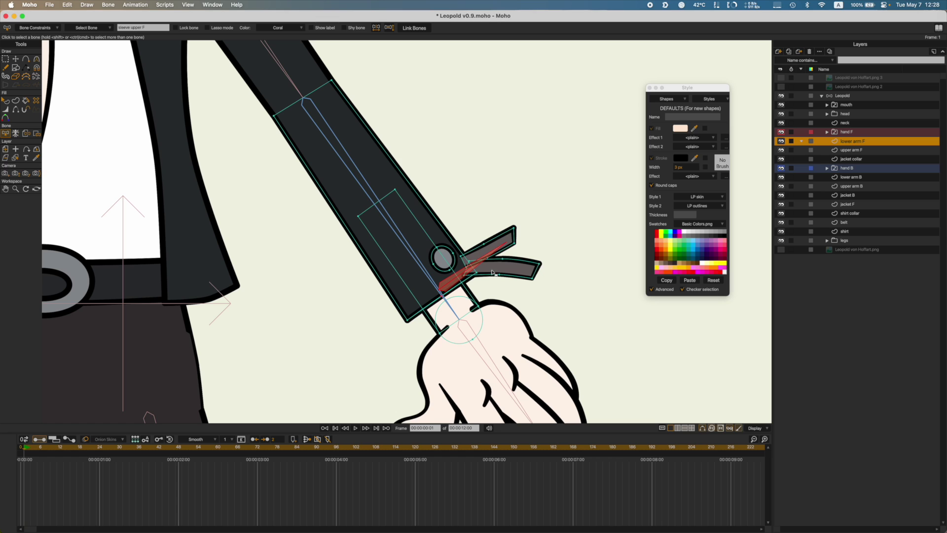
scroll(472, 248, up, 3)
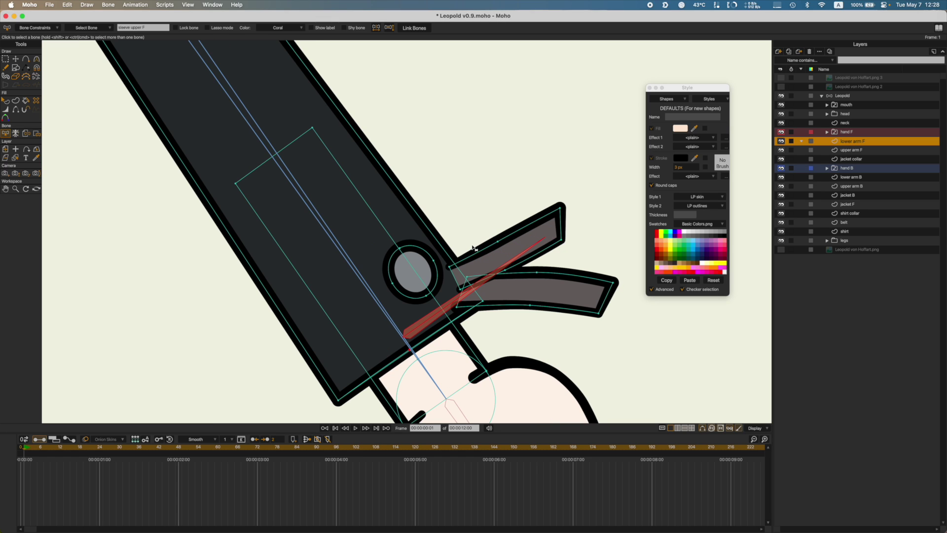
key(i)
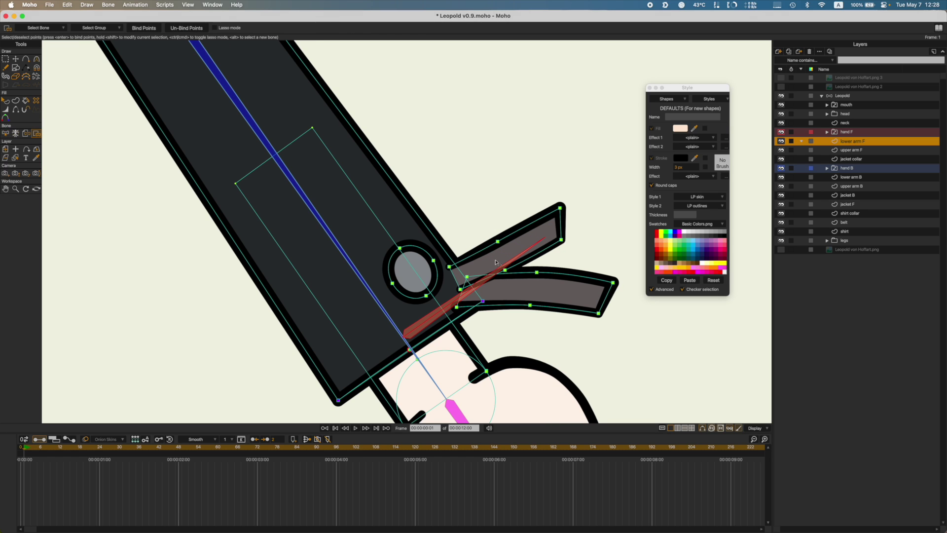
click(493, 255)
shift+click(518, 287)
scroll(335, 227, down, 10)
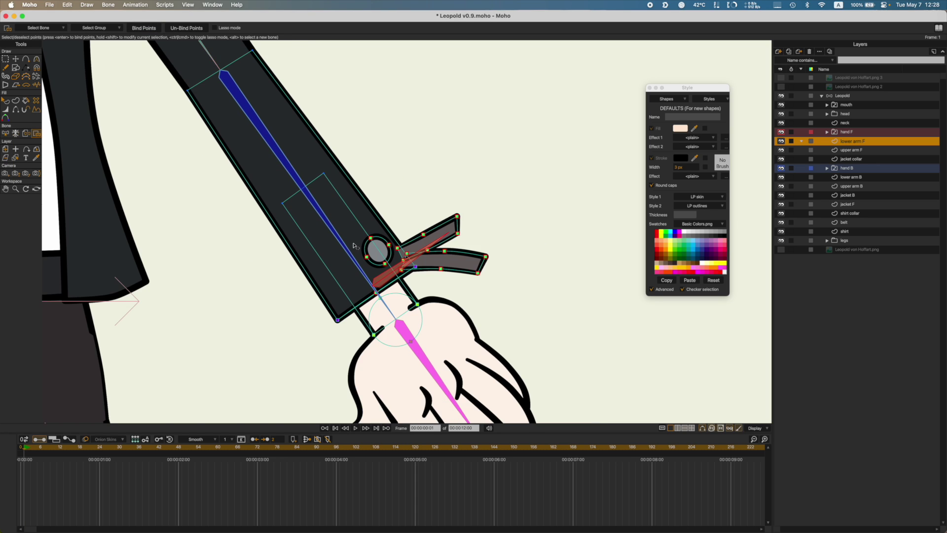
Step: On the Leopold bone layer, test the front sleeve's binding by moving the sleeve upper F bone on frame 1
click(857, 96)
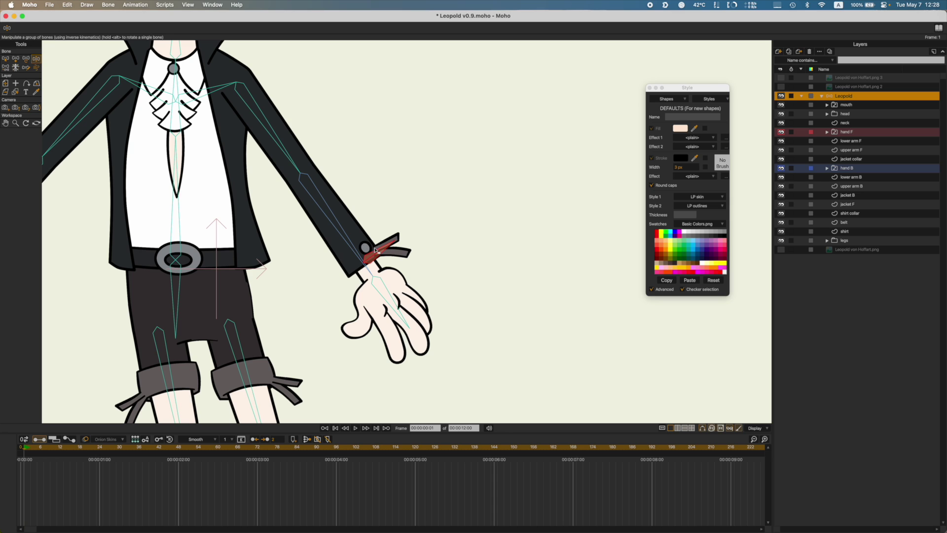
key(t)
mouse_move(367, 263)
mouse_down()
mouse_move(377, 255)
mouse_move(374, 266)
mouse_move(362, 255)
mouse_up()
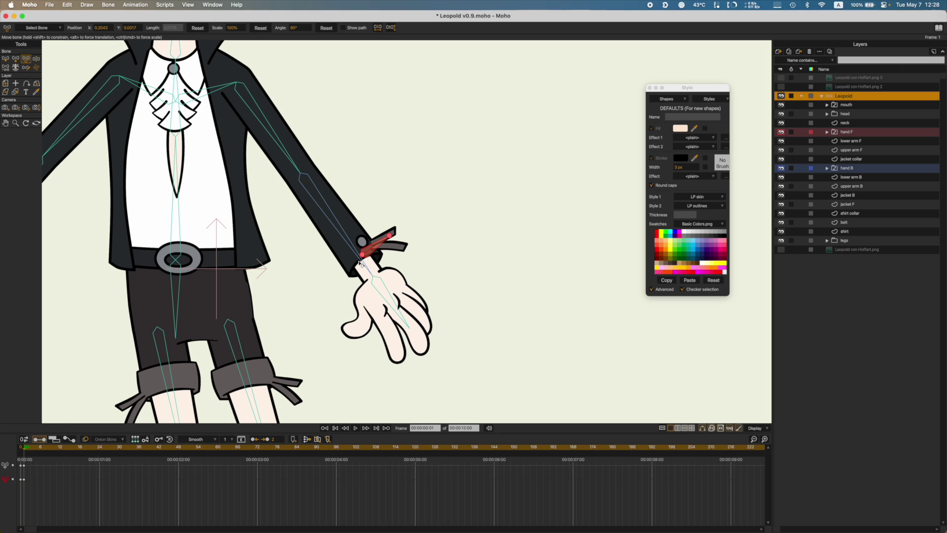
Step: Delete the front sleeve's test keyframes and save the file
drag(36, 493, 15, 461)
key(Delete)
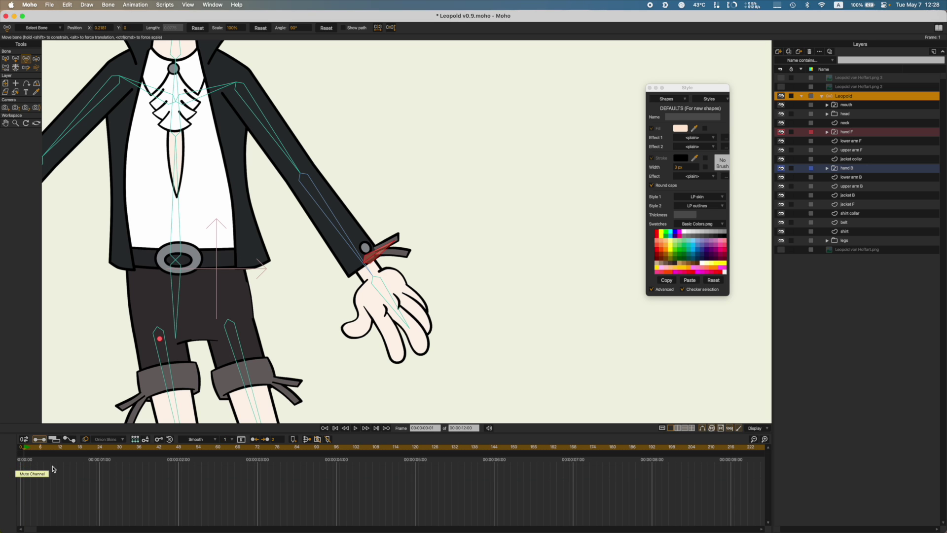
scroll(284, 299, down, 5)
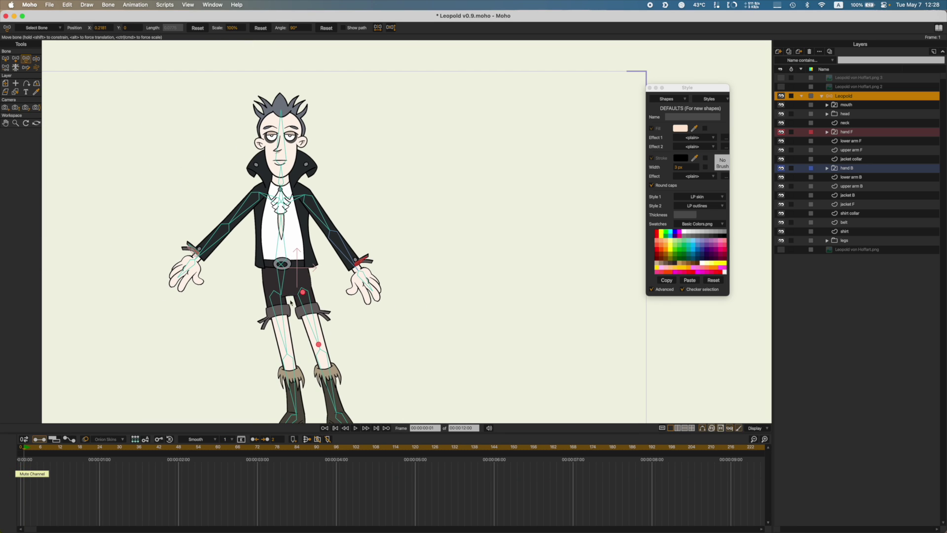
key(super+s)
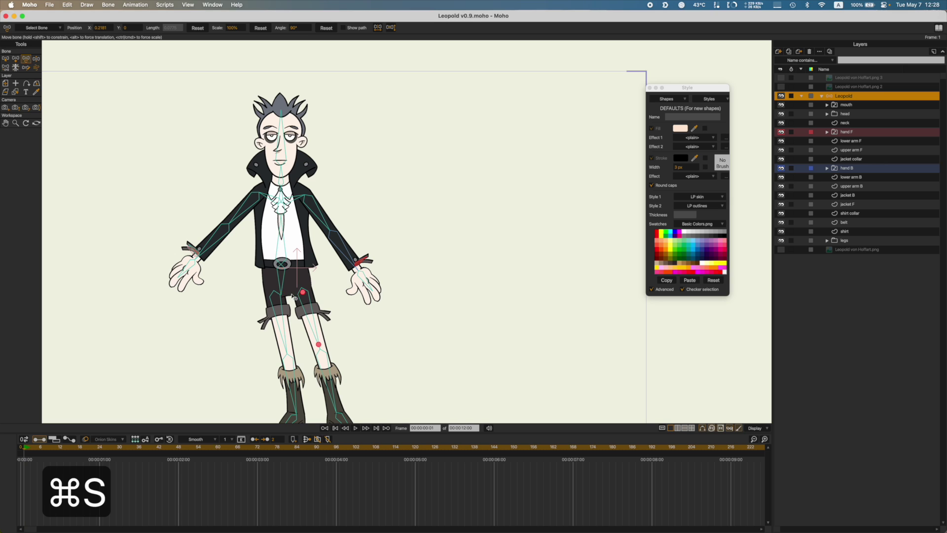
key(z)
drag(280, 275, 294, 289)
key(super+z)
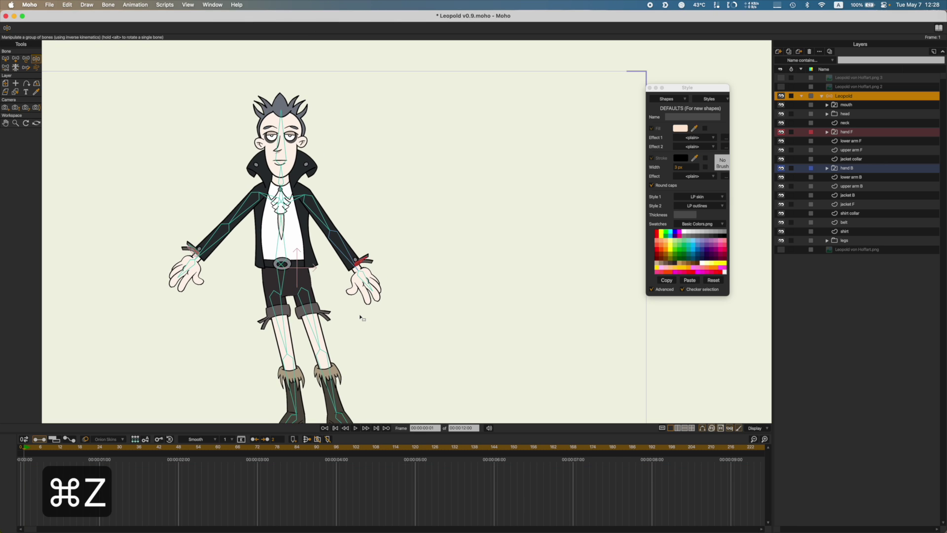
Step: Return to frame 0 and test how both legs deform by bending their bones with Manipulate Bones
drag(361, 317, 386, 228)
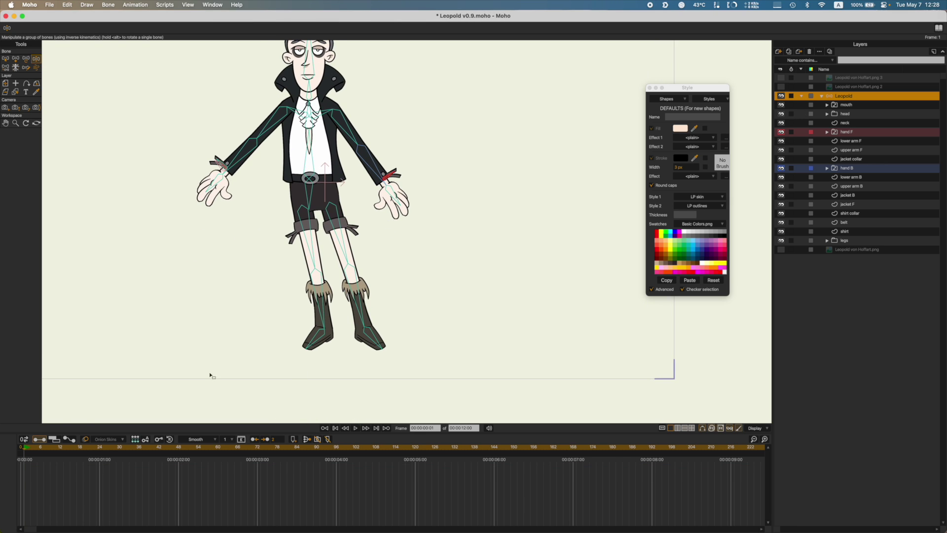
click(22, 447)
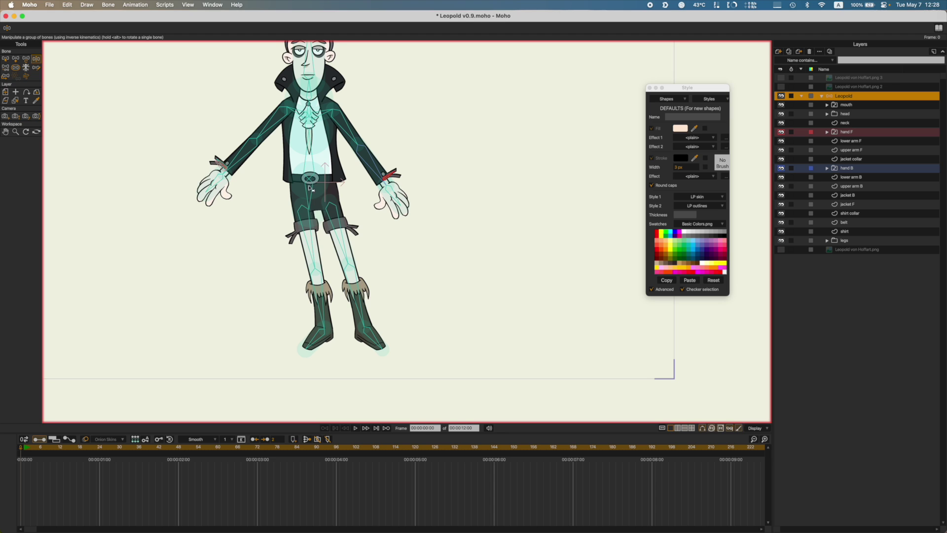
drag(310, 193, 327, 127)
key(super+z)
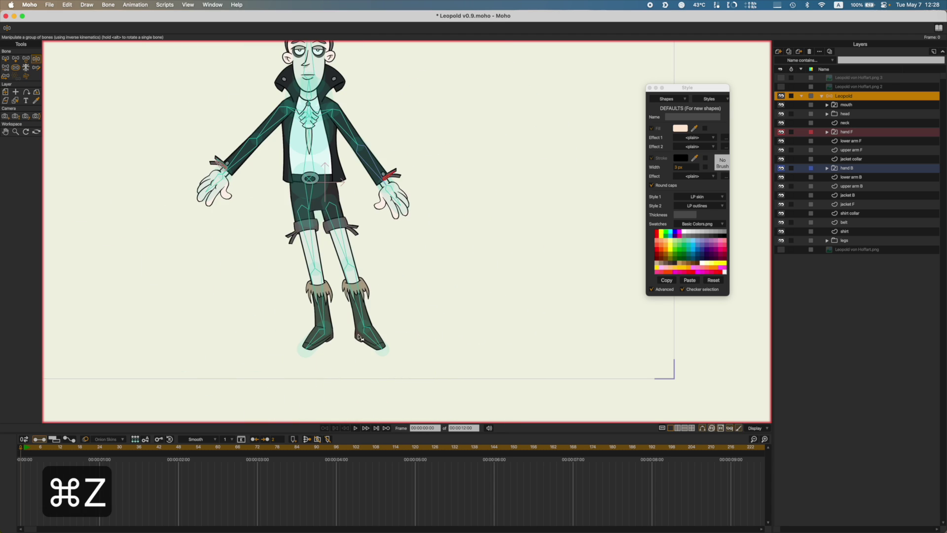
drag(361, 318, 292, 312)
drag(343, 308, 303, 323)
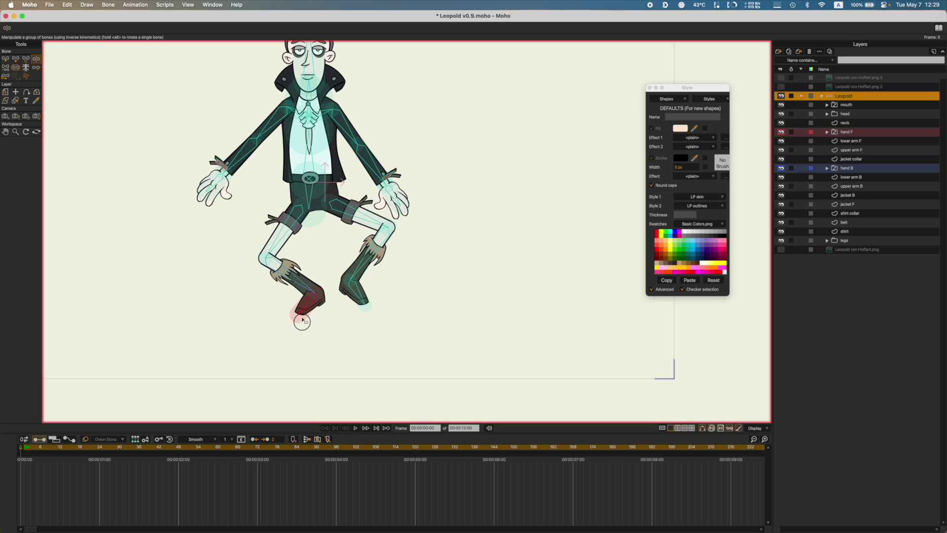
drag(284, 232, 266, 219)
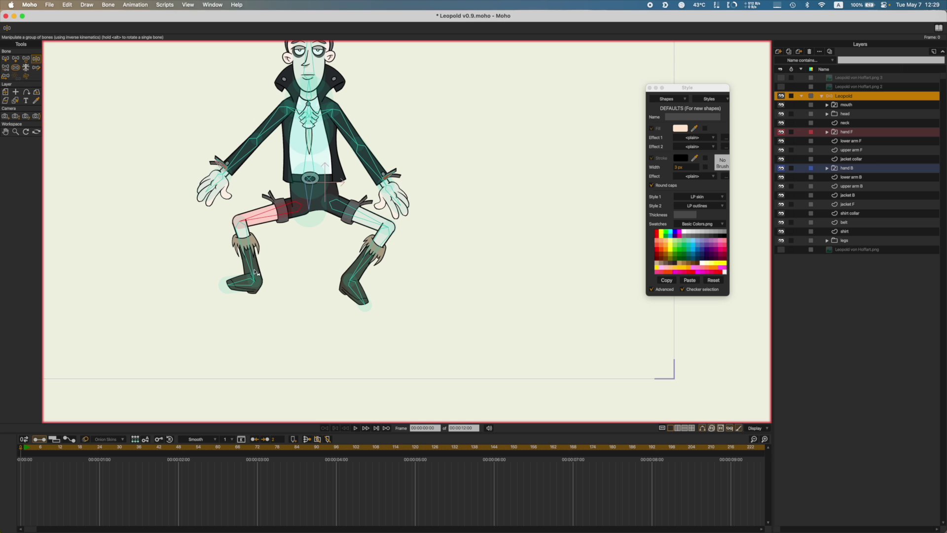
drag(257, 284, 337, 215)
drag(383, 252, 374, 314)
Step: In the leg F and leg B groups, move the pant leg brim and pant leg layers below the lower leg layer
scroll(303, 301, up, 5)
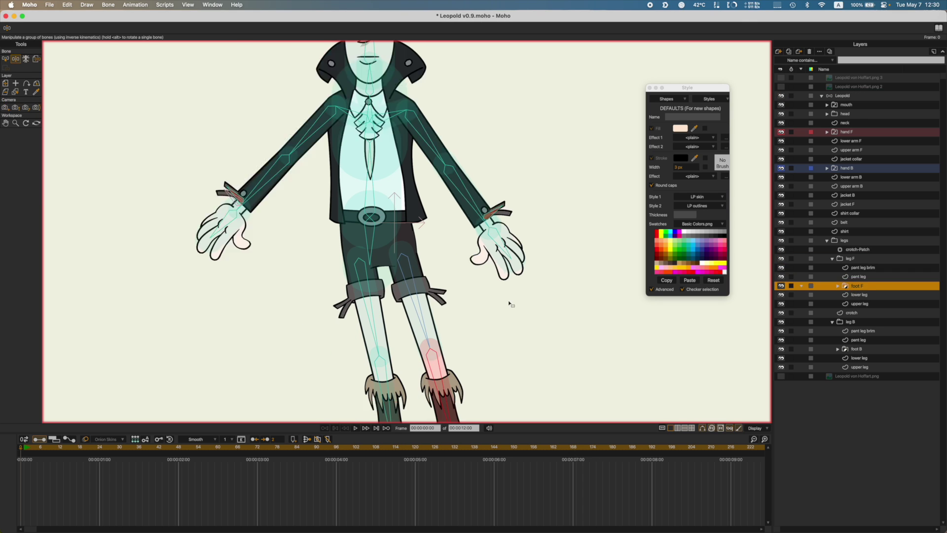
click(858, 268)
drag(857, 276, 857, 299)
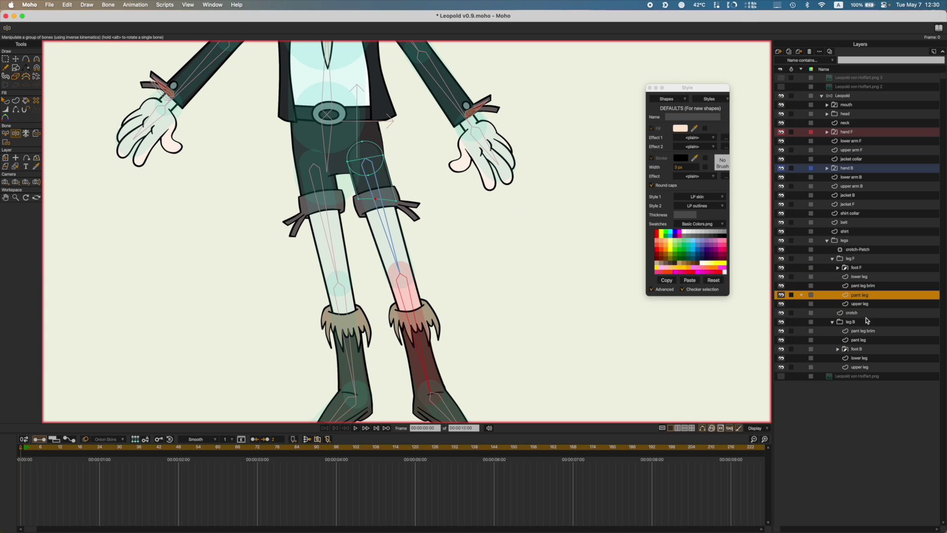
click(863, 331)
shift+click(858, 339)
drag(858, 340, 862, 361)
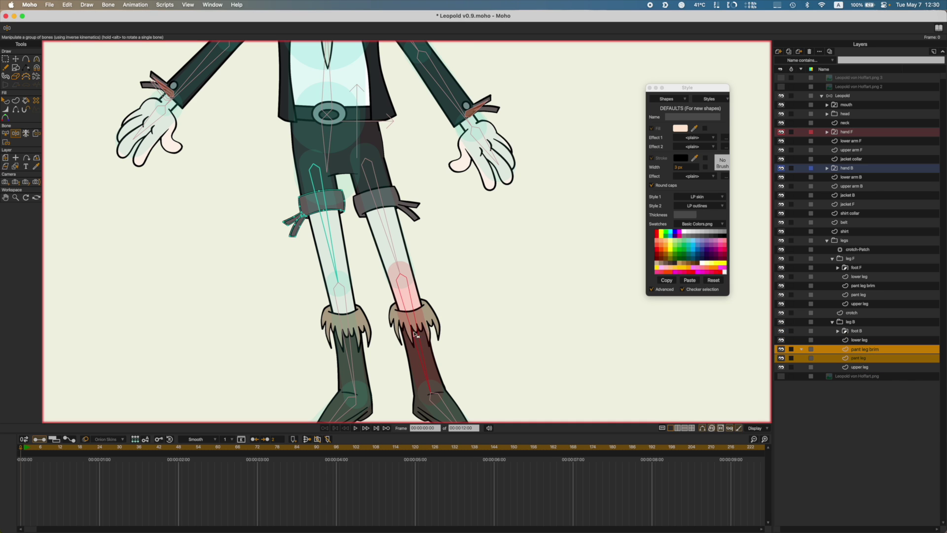
Step: On the Leopold bone layer, test the new layer order by folding both legs into a cross-legged pose
click(839, 97)
drag(425, 361, 367, 198)
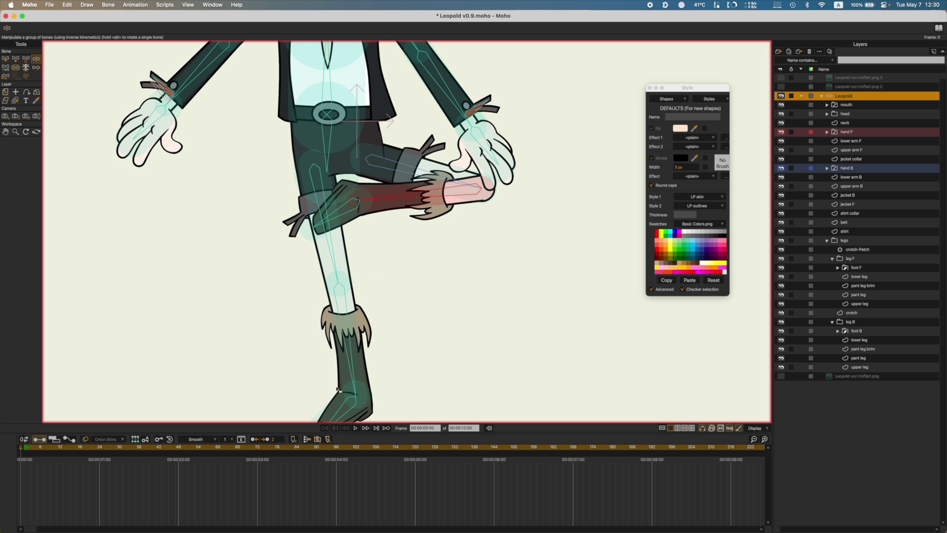
drag(338, 389, 321, 153)
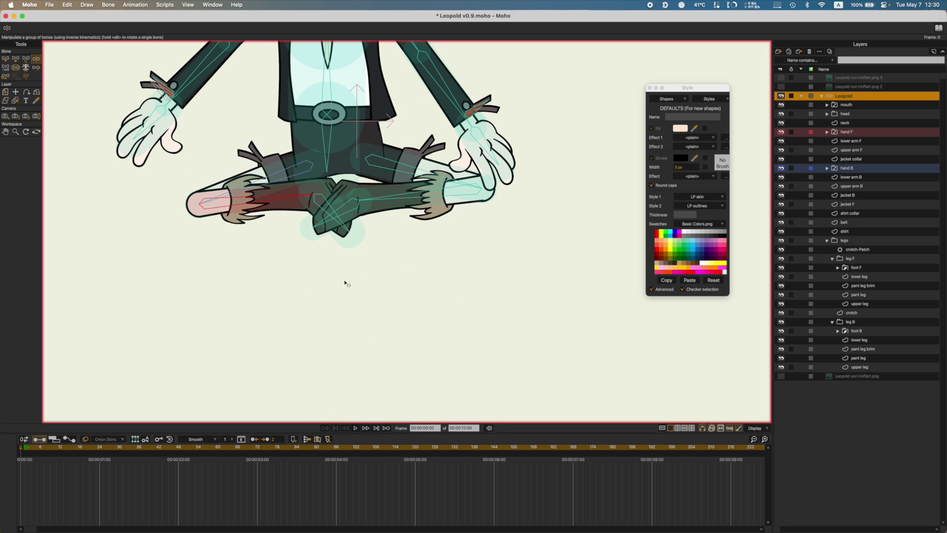
Step: View the whole cross-legged pose and save the file
scroll(338, 288, down, 5)
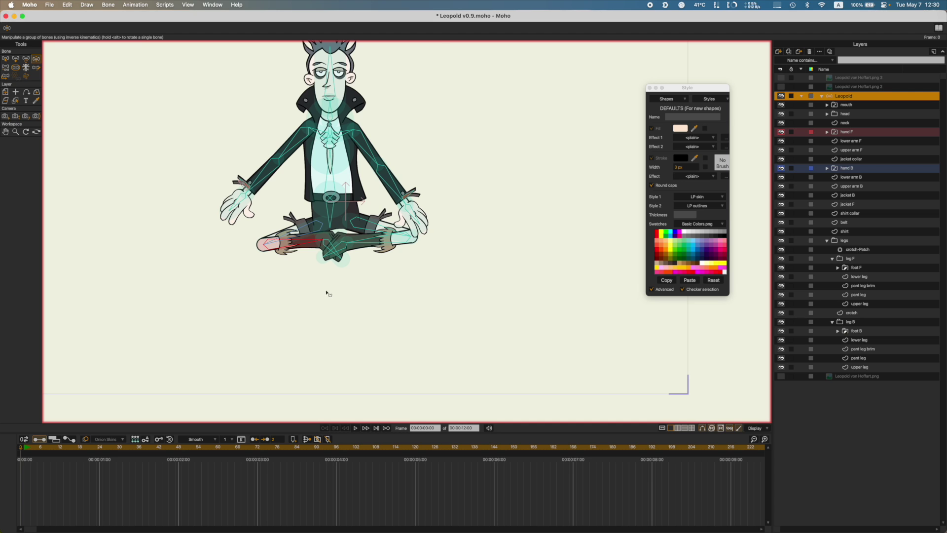
key(super+s)
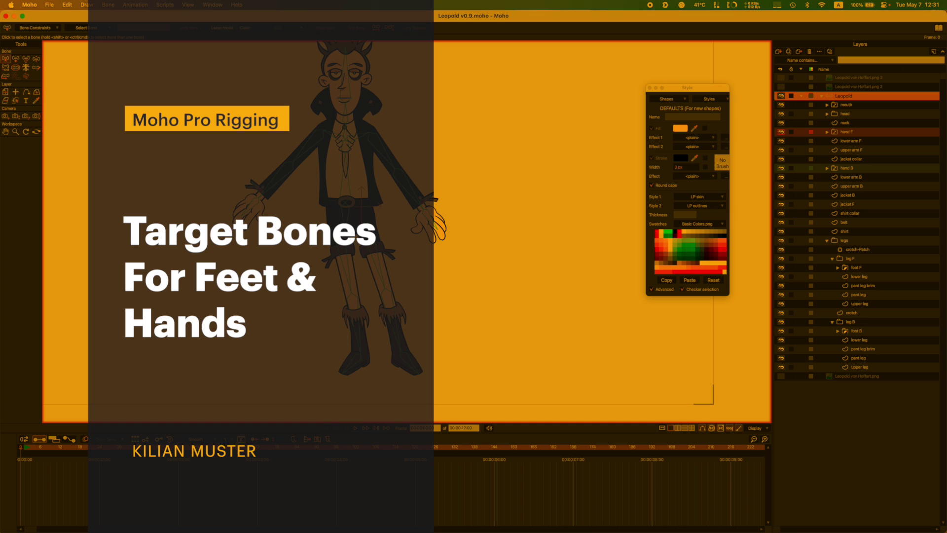
Step: Add an unparented pin bone in the empty canvas area and move it onto the back foot's ankle
key(a)
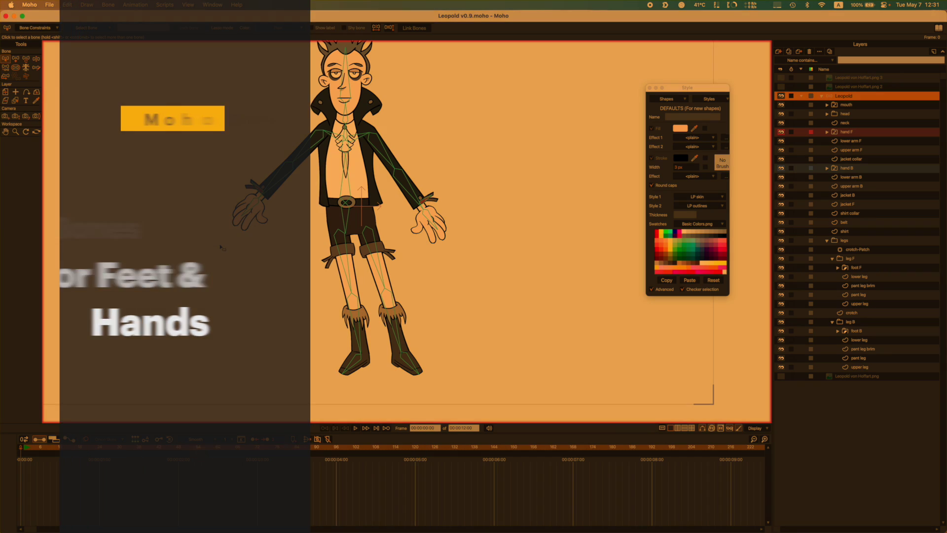
click(269, 310)
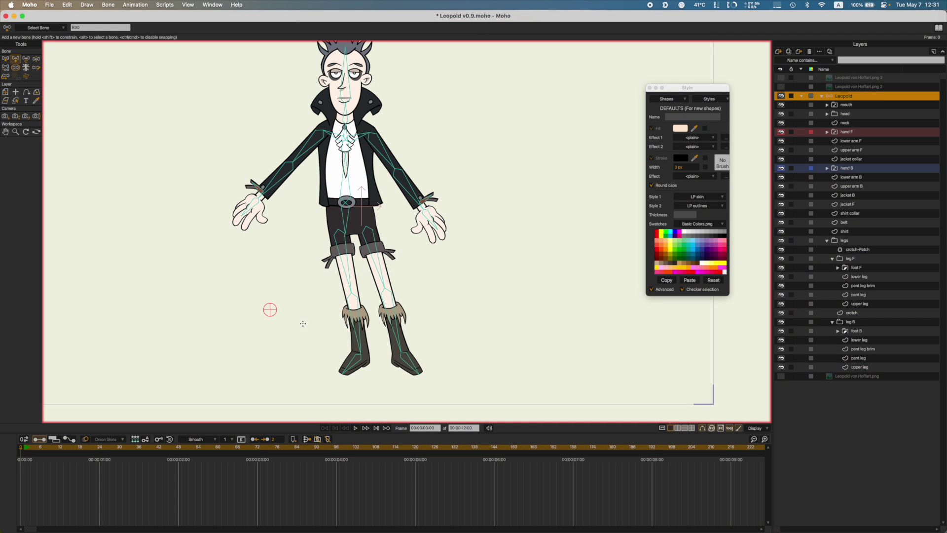
key(t)
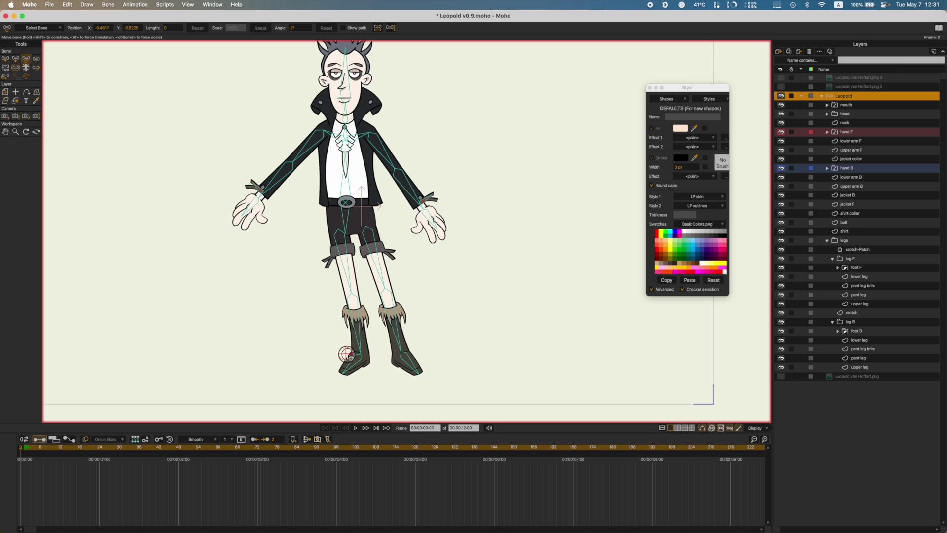
click(359, 355)
Step: Name the back ankle's pin bone "foot B target" and save the file
key(b)
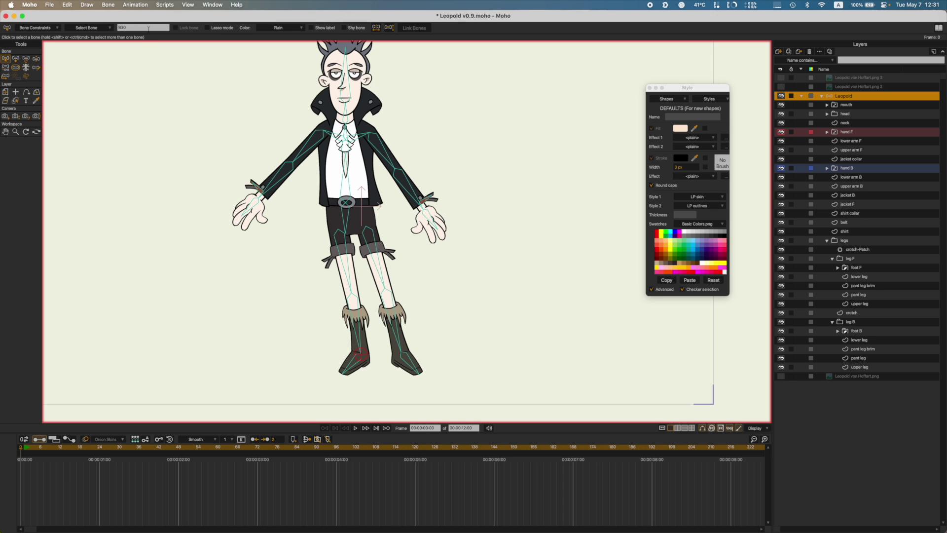
click(148, 29)
key(Return)
key(super+s)
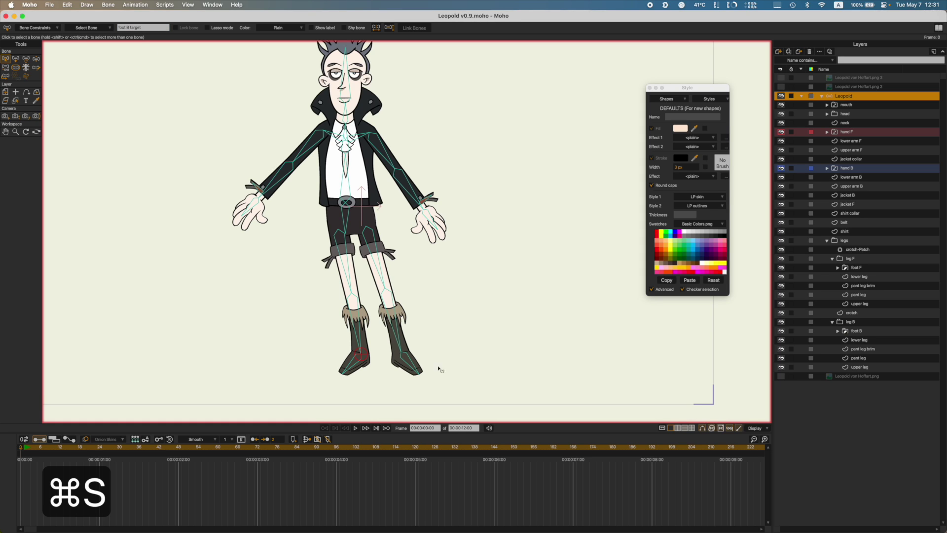
Step: Create a second unparented pin bone beside the legs and move it onto the front foot's ankle
click(253, 314)
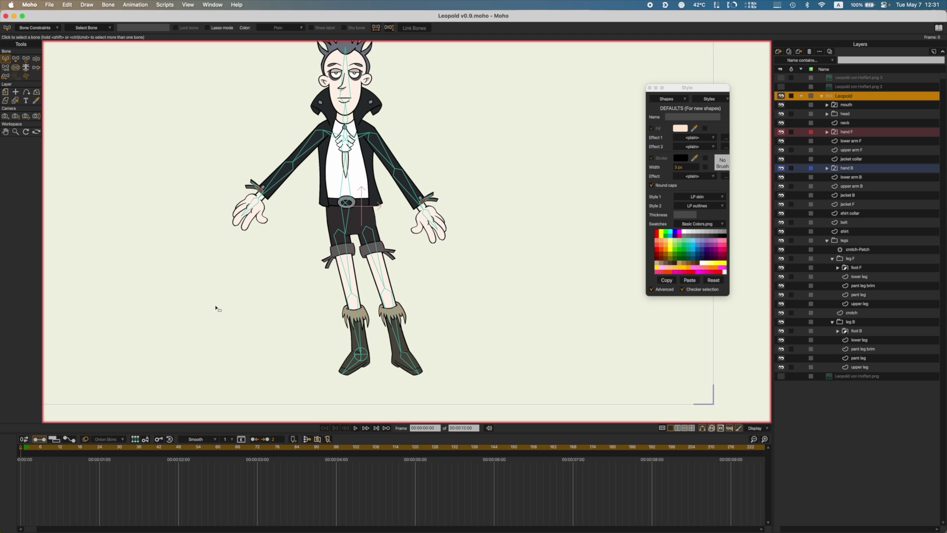
key(t)
click(299, 334)
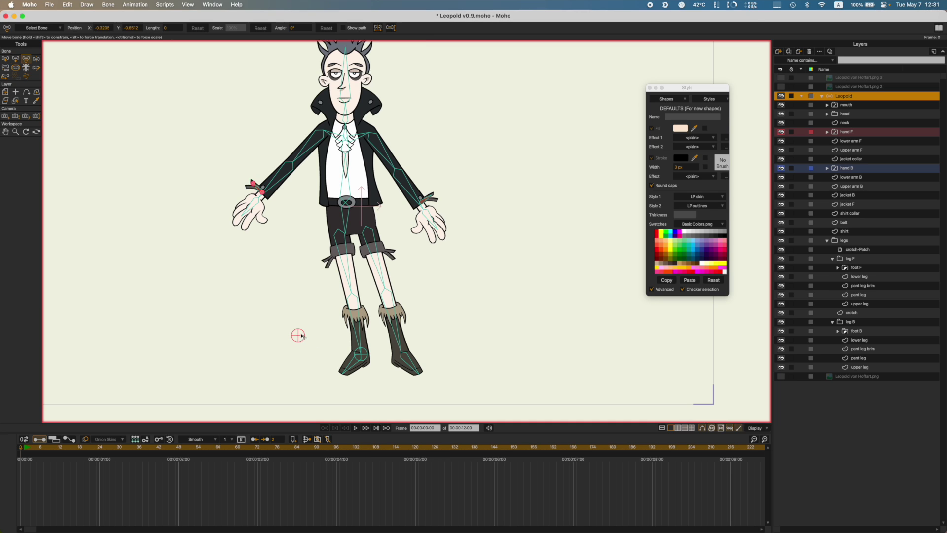
click(402, 352)
Step: Name the front ankle's pin bone "foot F target" and save the file
key(b)
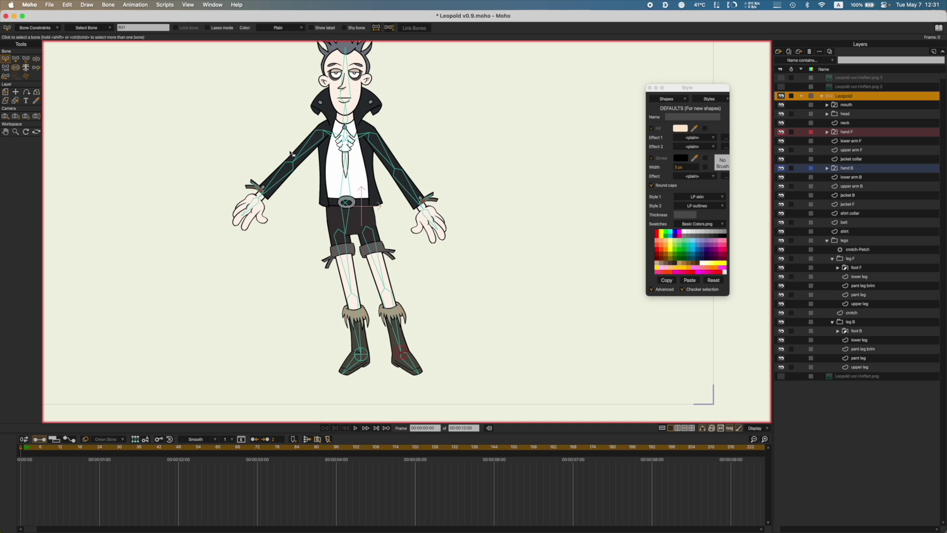
click(134, 26)
text(foot F target)
key(Return)
key(super+s)
Step: With no bone selected, add two unparented pin bones in the empty area beside the legs for the hands
click(254, 313)
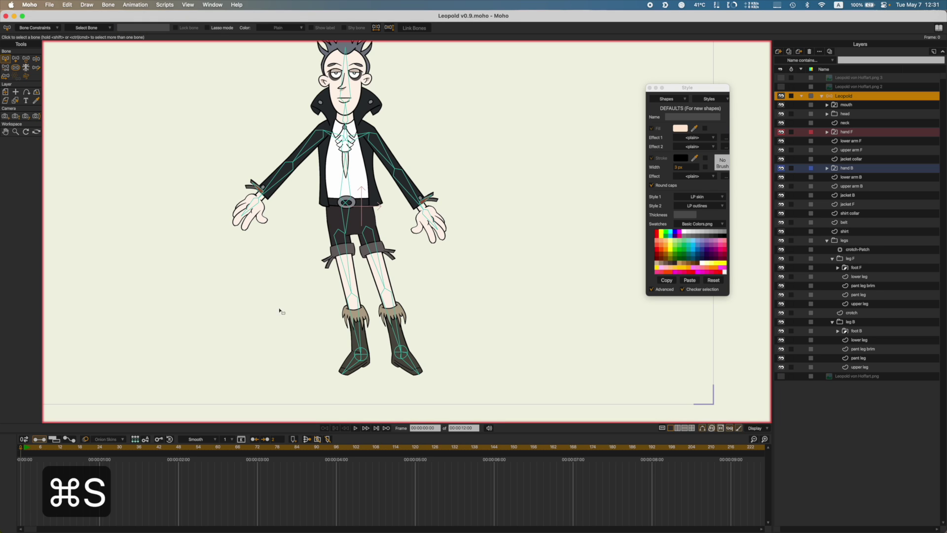
key(a)
click(261, 269)
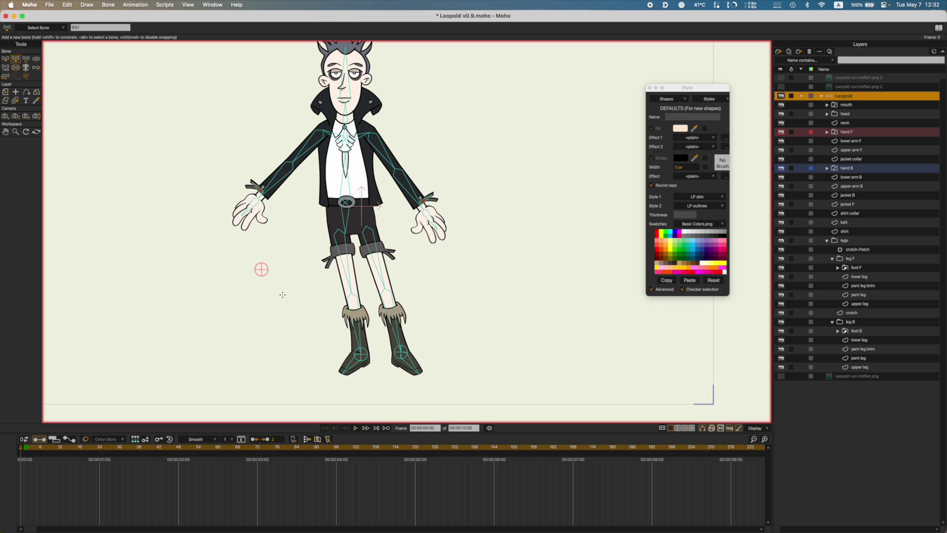
alt+click(283, 296)
click(283, 296)
Step: Check that the new pin bones have no parent and move one onto the front wrist and the other onto the back wrist
key(t)
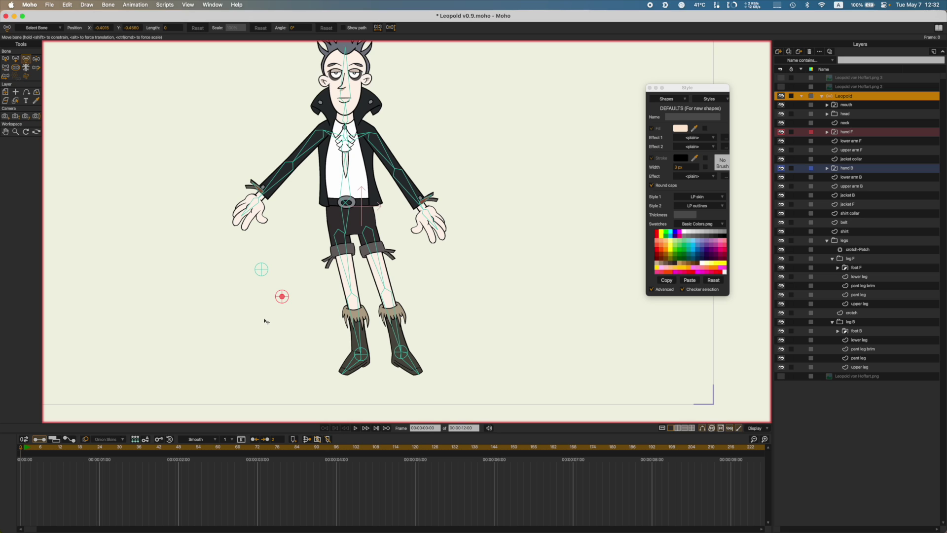
key(s)
key(p)
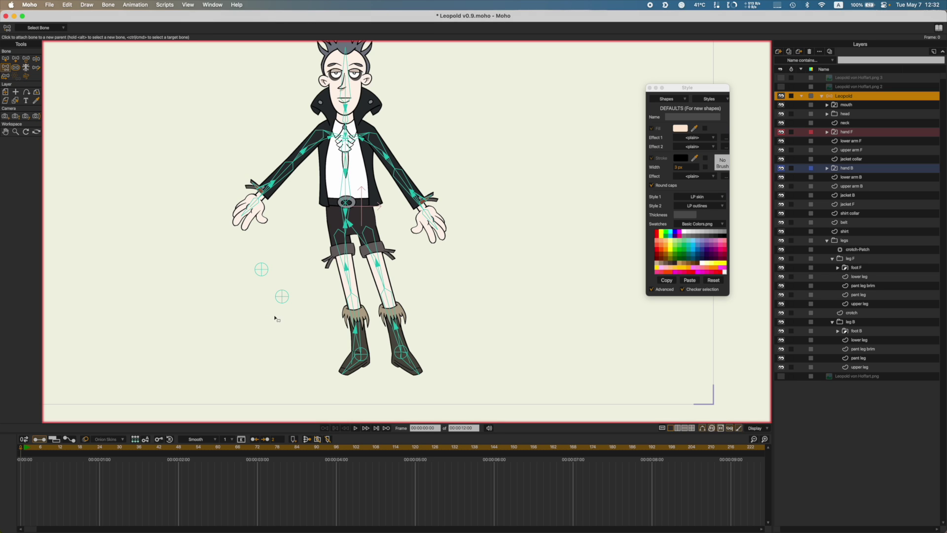
key(s)
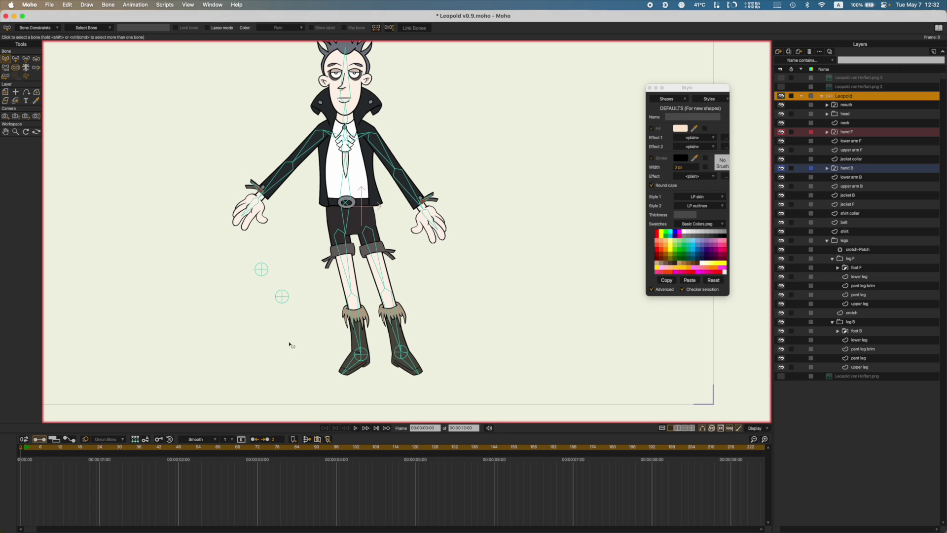
click(280, 302)
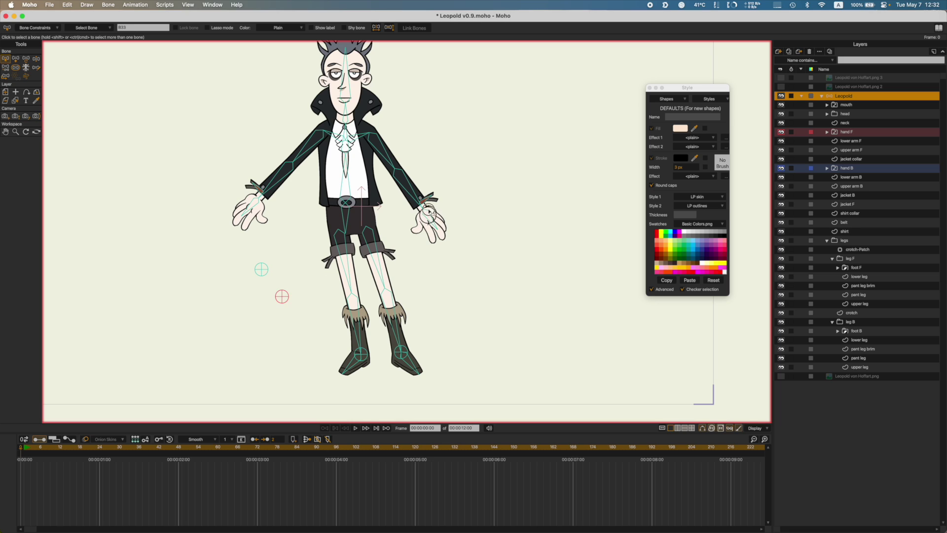
key(t)
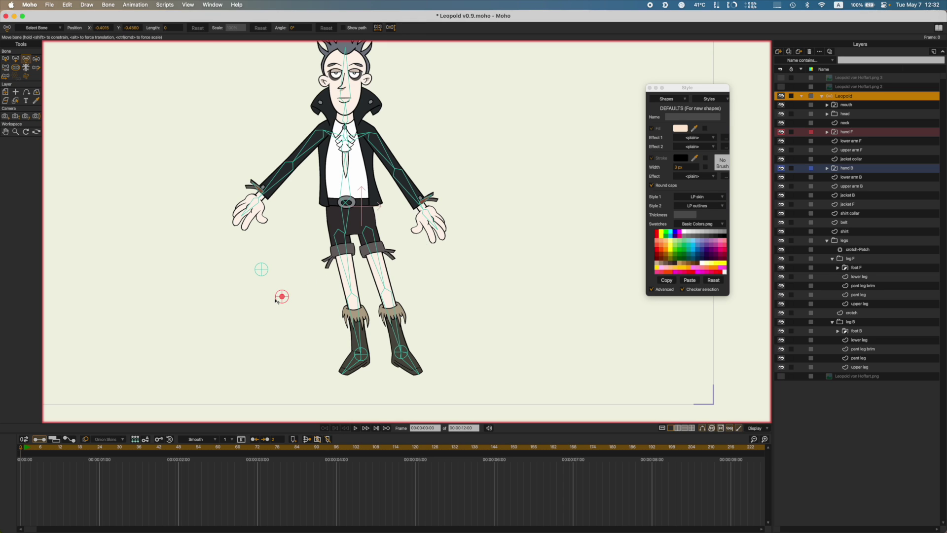
drag(281, 296, 425, 213)
drag(262, 269, 261, 195)
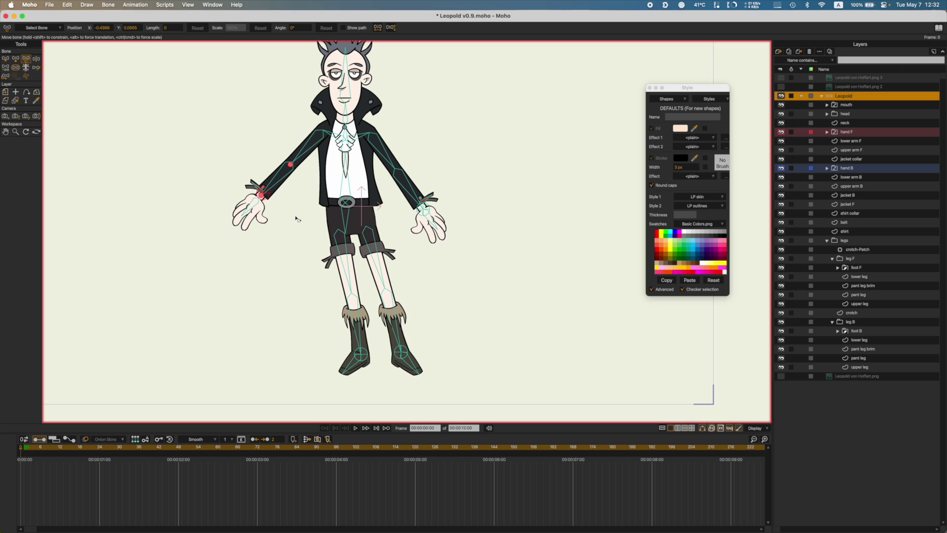
Step: Fine-tune the back wrist's pin bone so it sits where the lower arm and hand bones meet
scroll(296, 219, up, 3)
key(z)
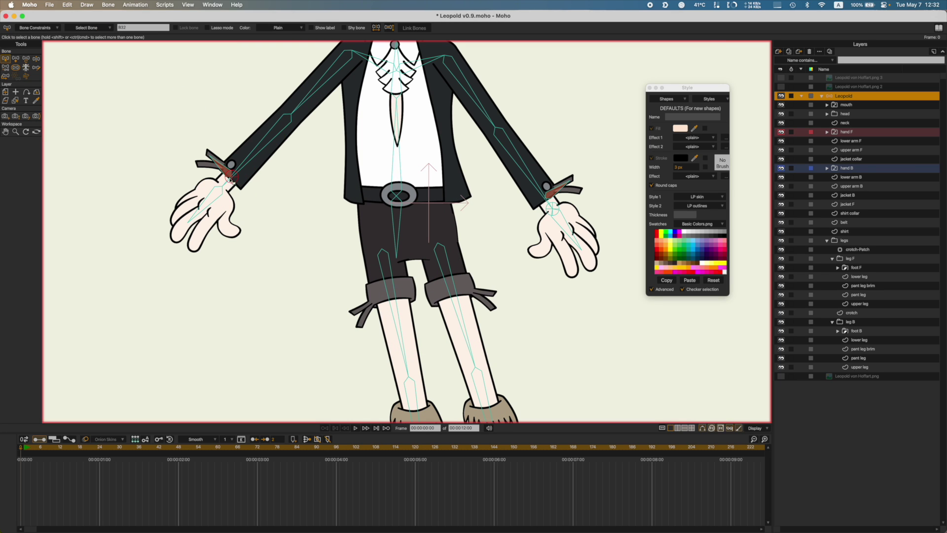
key(t)
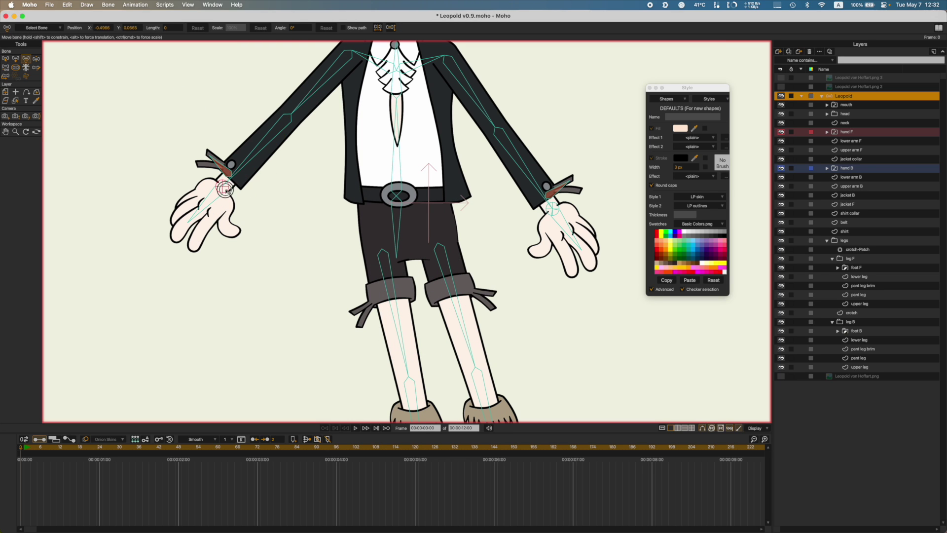
Step: Name the back wrist's pin bone "hand B target" and save the file
key(z)
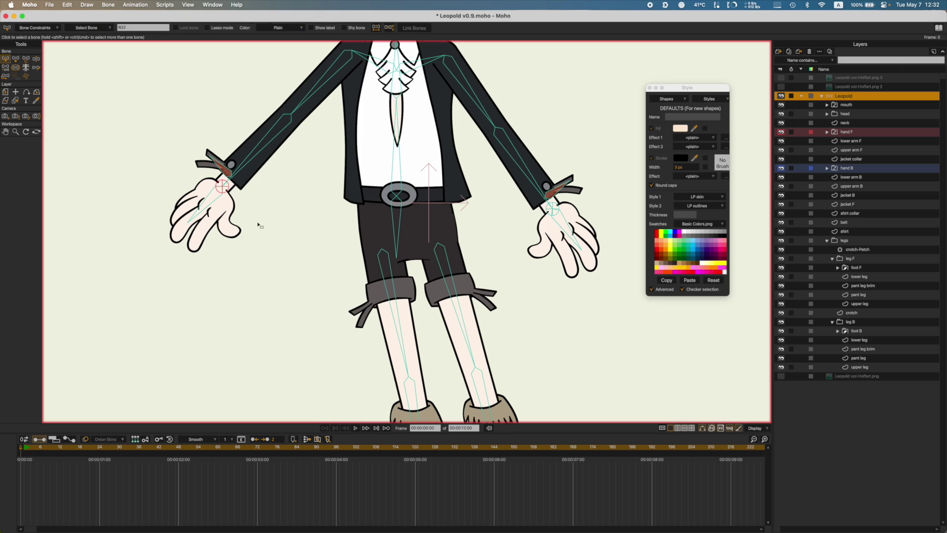
click(141, 29)
text(hand B target)
key(Return)
key(super+s)
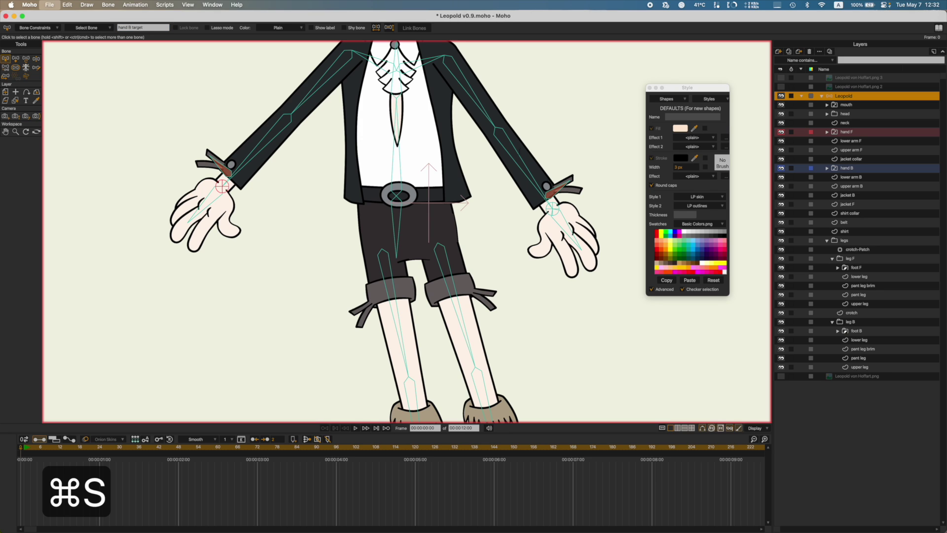
Step: Name the front wrist's pin bone "hand F target" and save the file
click(552, 209)
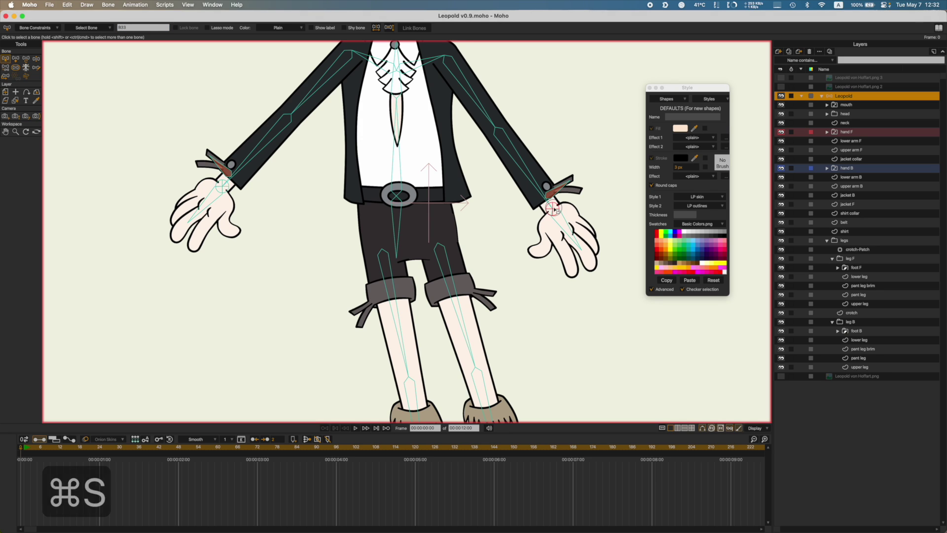
click(142, 28)
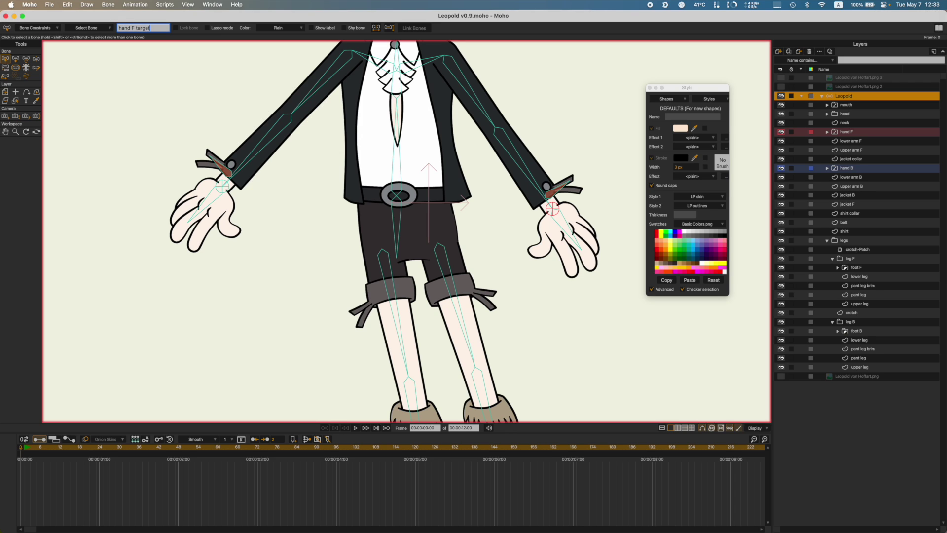
text(hand F target)
key(Return)
key(super+s)
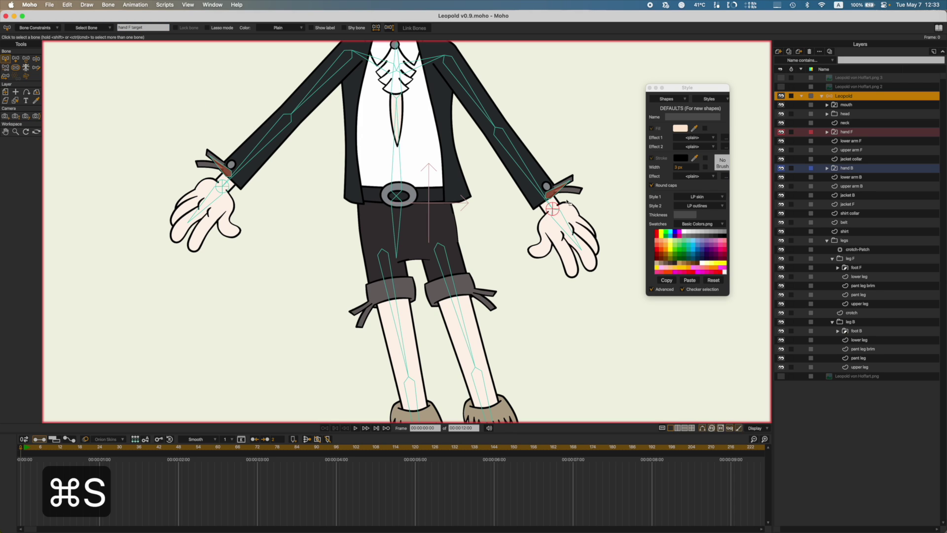
Step: Color the hand F target bone Coral and the hand B target bone blue, and save the file
click(279, 29)
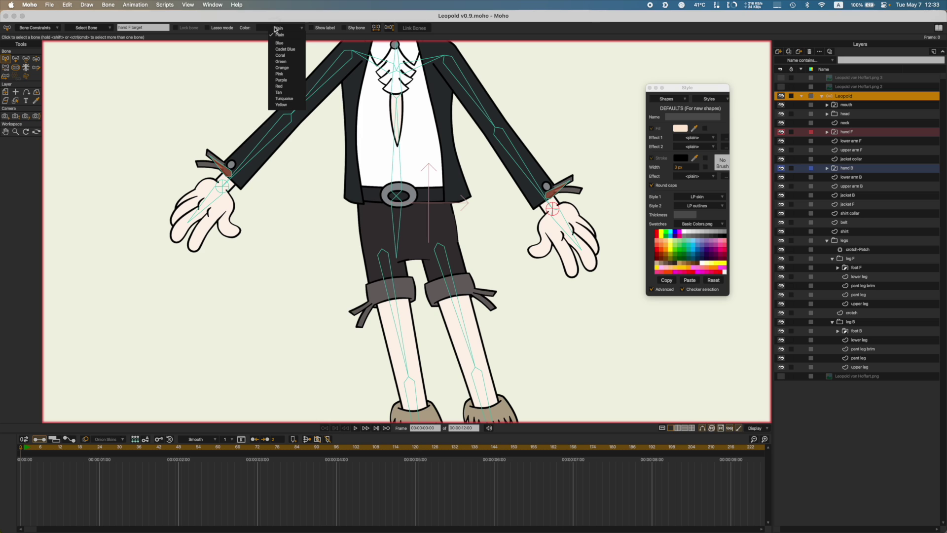
click(289, 57)
click(225, 188)
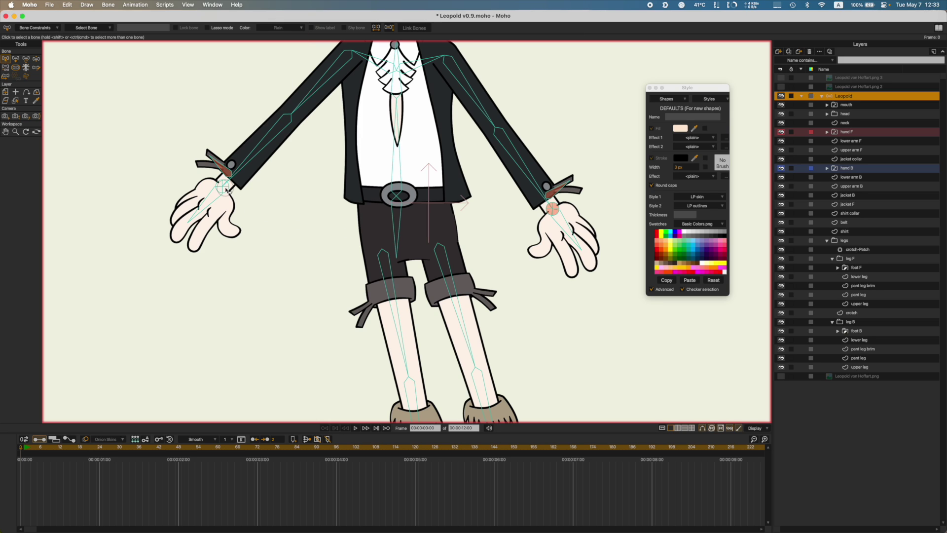
click(290, 28)
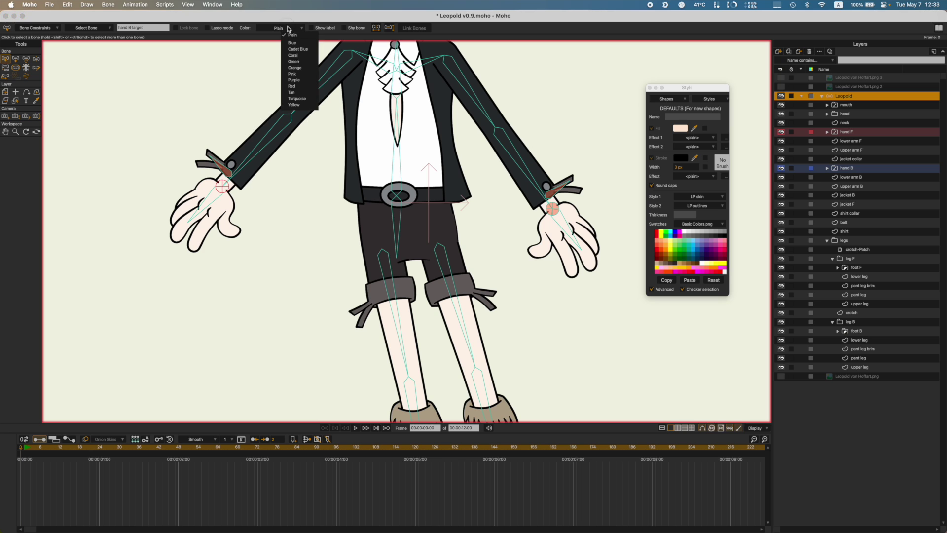
click(193, 98)
scroll(260, 190, down, 5)
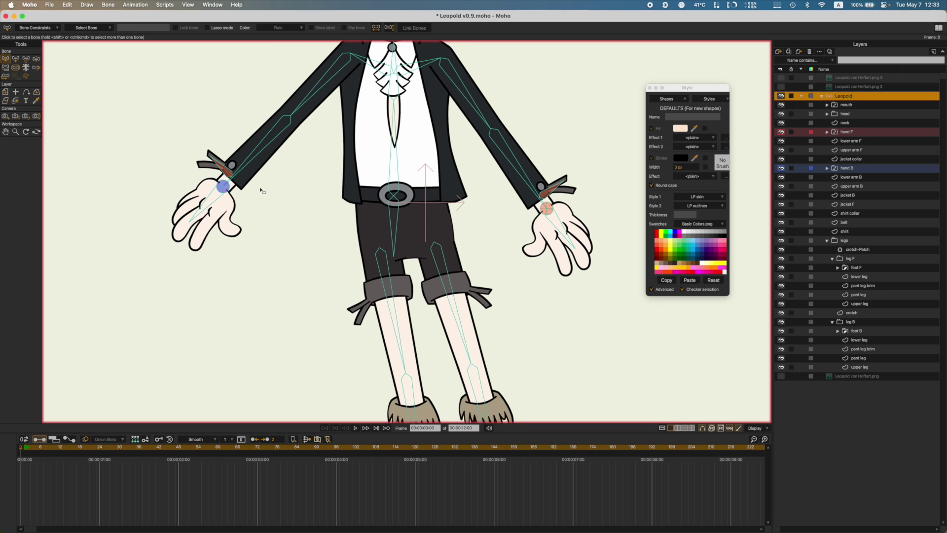
scroll(260, 190, up, 5)
key(super+s)
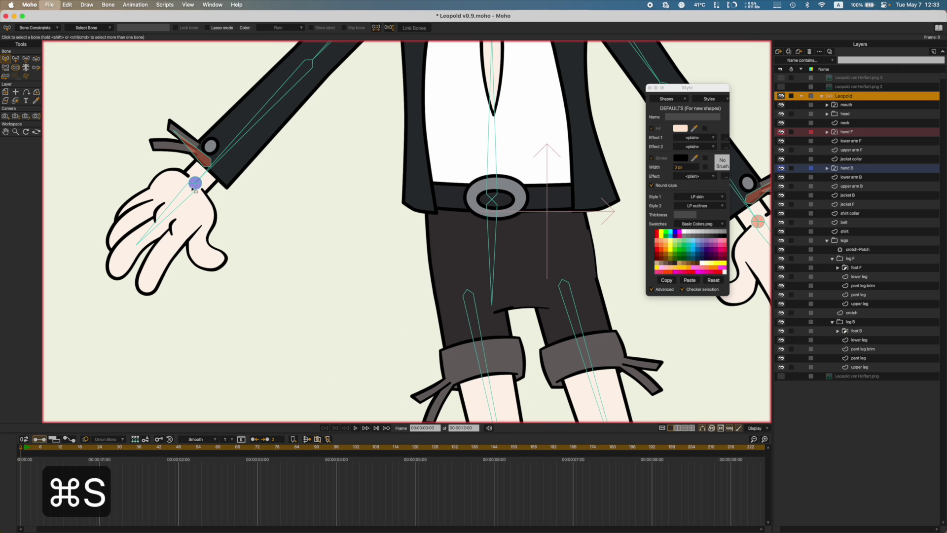
Step: In the lower arm B bone's constraints, set hand B target as its inverse kinematics target
click(244, 132)
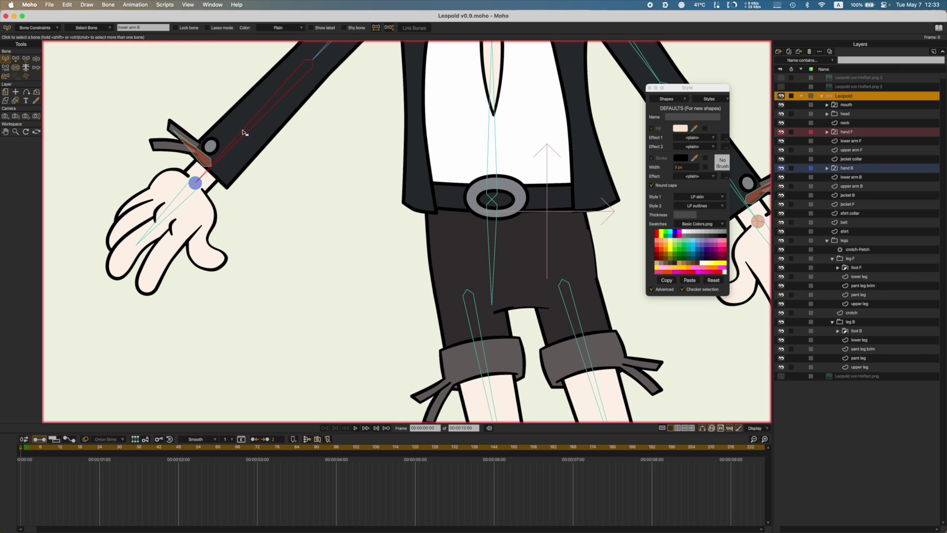
click(36, 28)
click(56, 142)
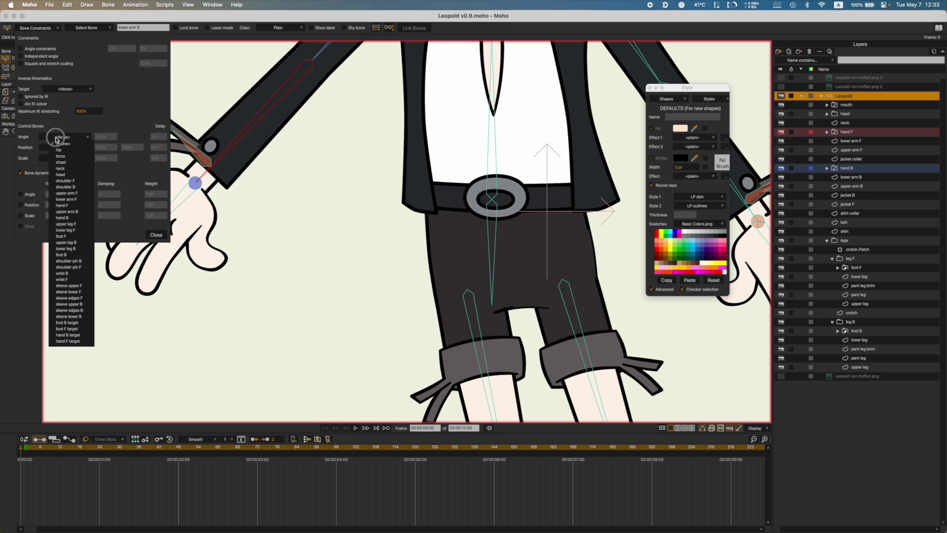
click(61, 121)
click(64, 89)
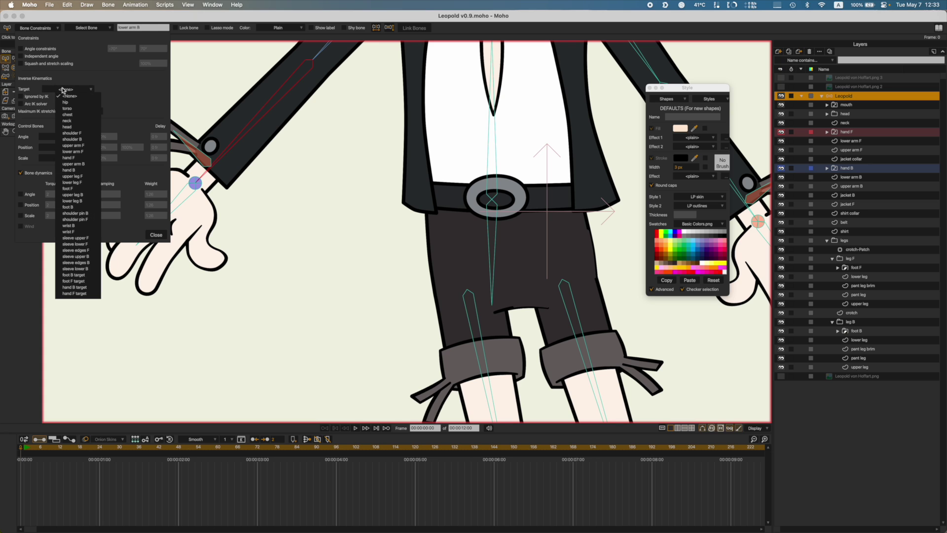
click(74, 287)
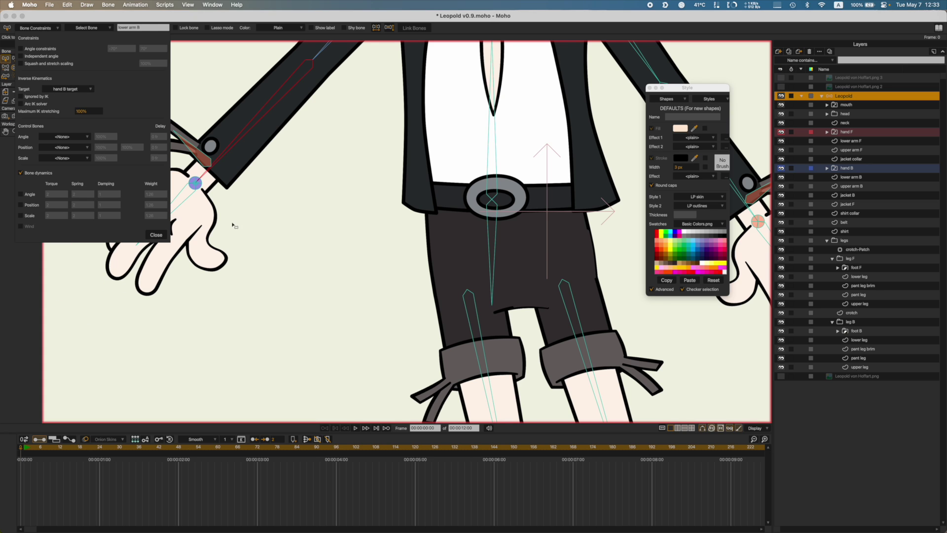
scroll(192, 183, up, 10)
scroll(218, 179, up, 3)
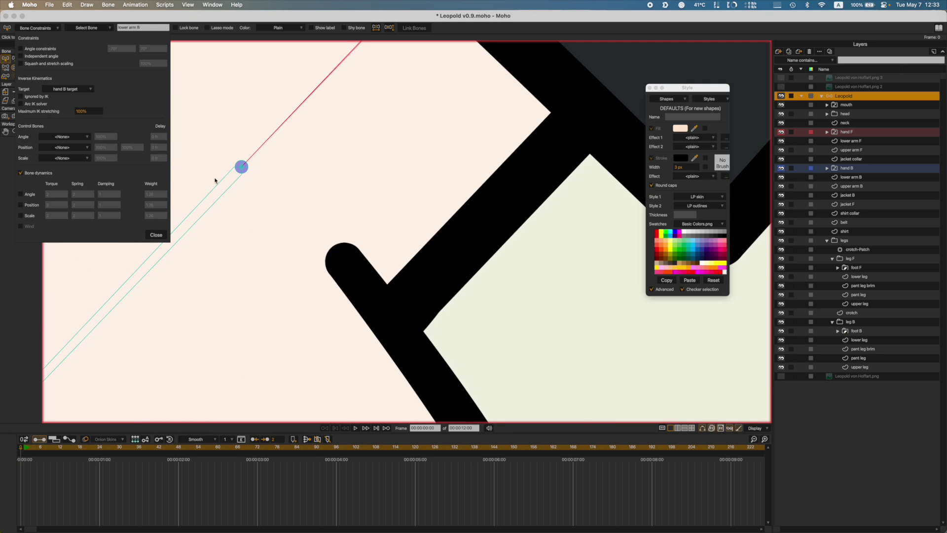
Step: Set hand F target as the inverse kinematics target of the lower arm F bone
scroll(236, 173, up, 3)
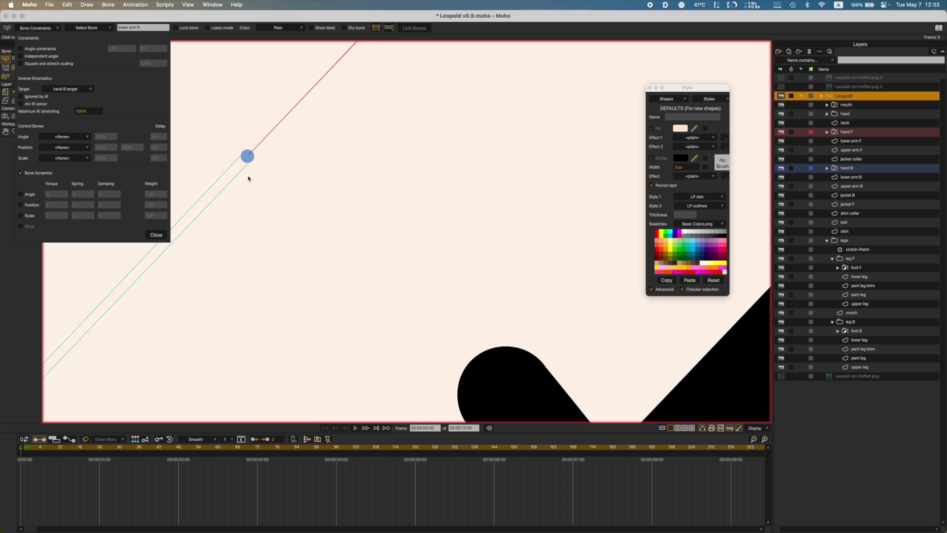
scroll(248, 178, down, 5)
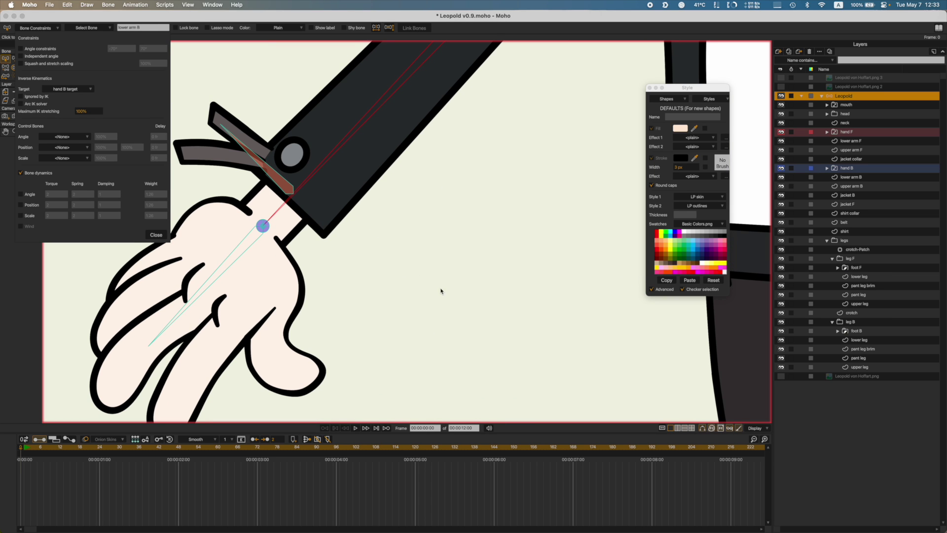
scroll(442, 291, down, 1)
drag(438, 294, 298, 277)
scroll(298, 277, down, 8)
drag(423, 269, 309, 242)
scroll(310, 243, up, 6)
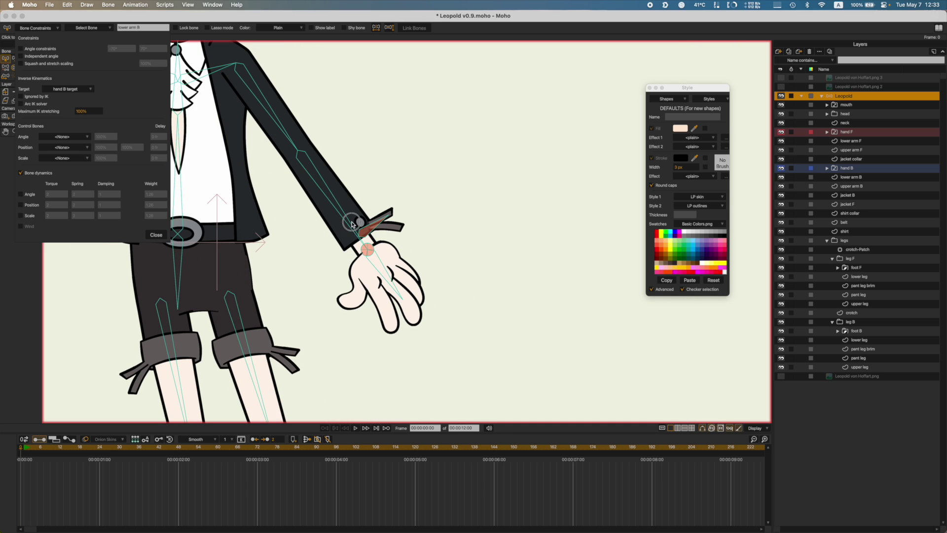
click(352, 224)
click(67, 90)
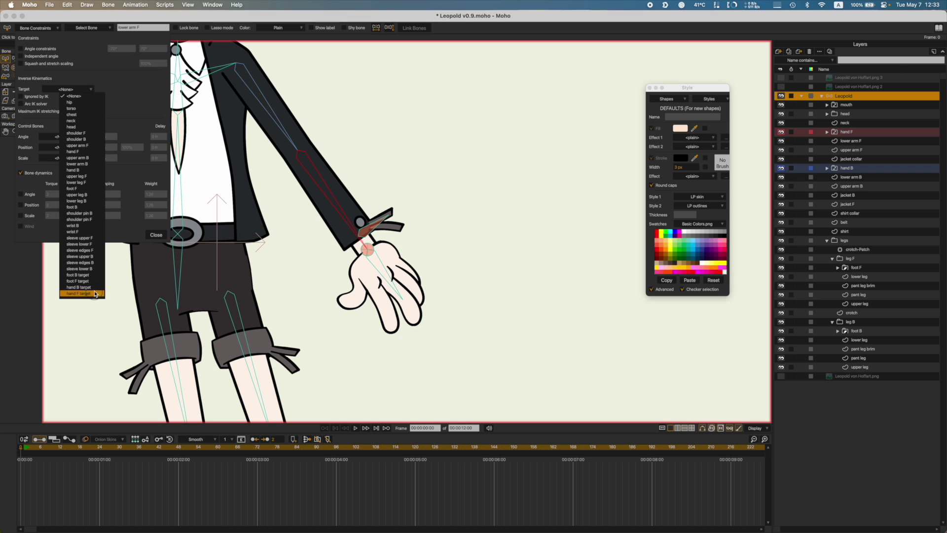
click(92, 294)
Step: Set foot B target as the inverse kinematics target of the lower leg B bone
scroll(295, 281, down, 10)
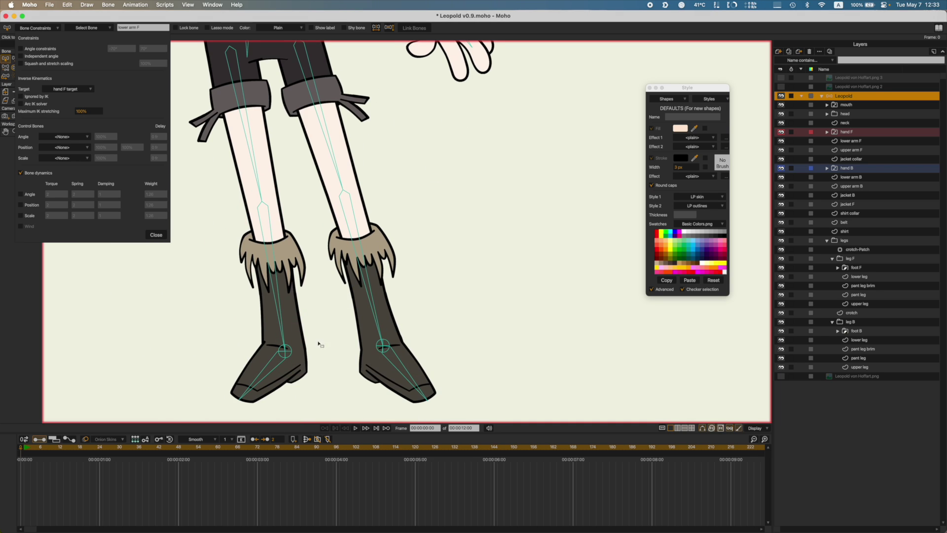
click(282, 330)
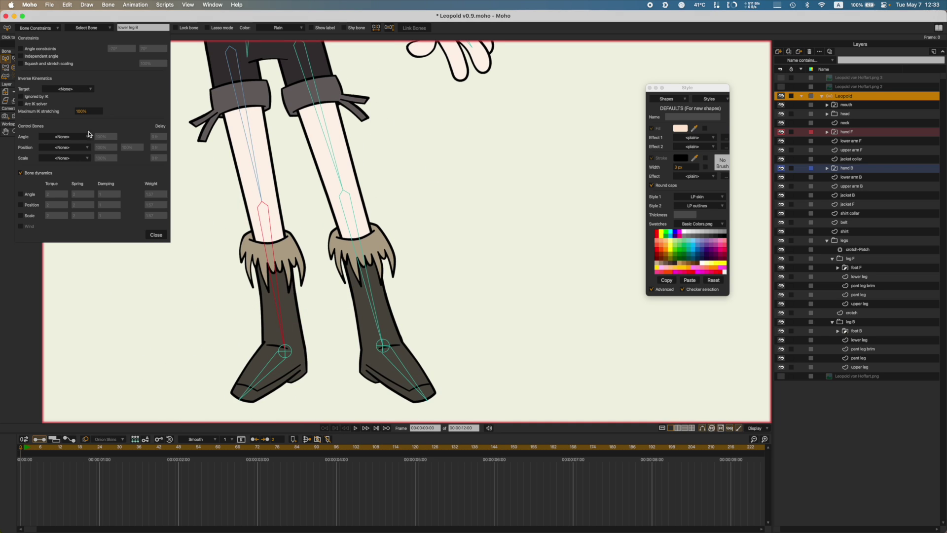
click(59, 90)
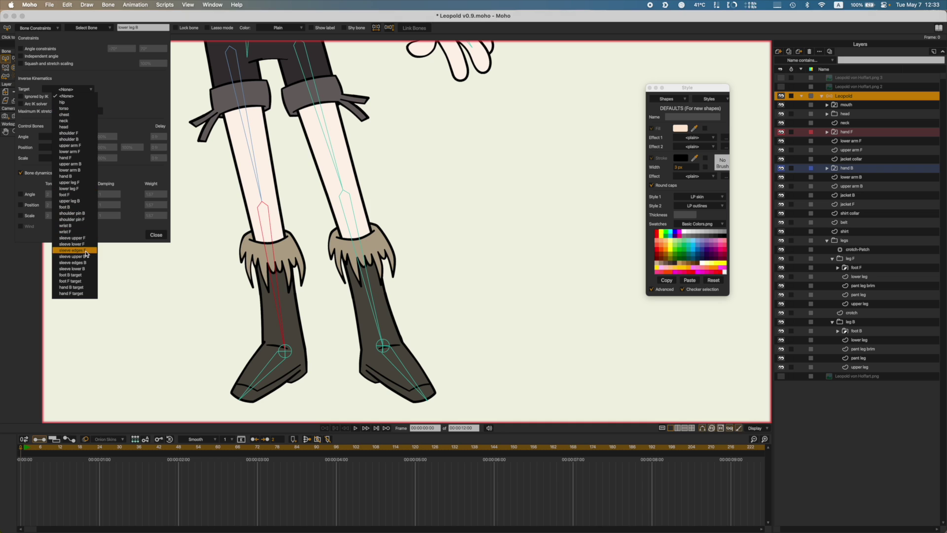
click(79, 274)
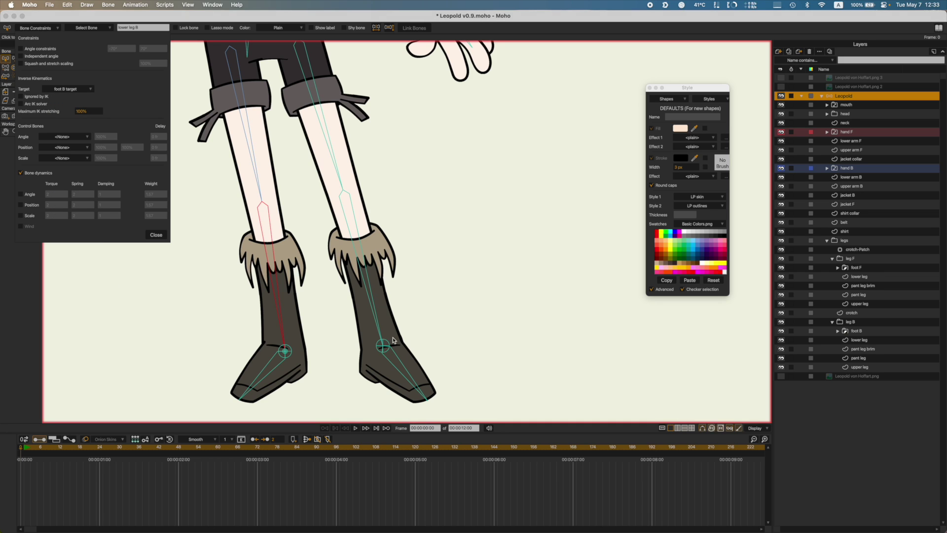
Step: Set foot F target as the inverse kinematics target of the lower leg F bone, and save the file
click(375, 315)
click(375, 315)
click(62, 88)
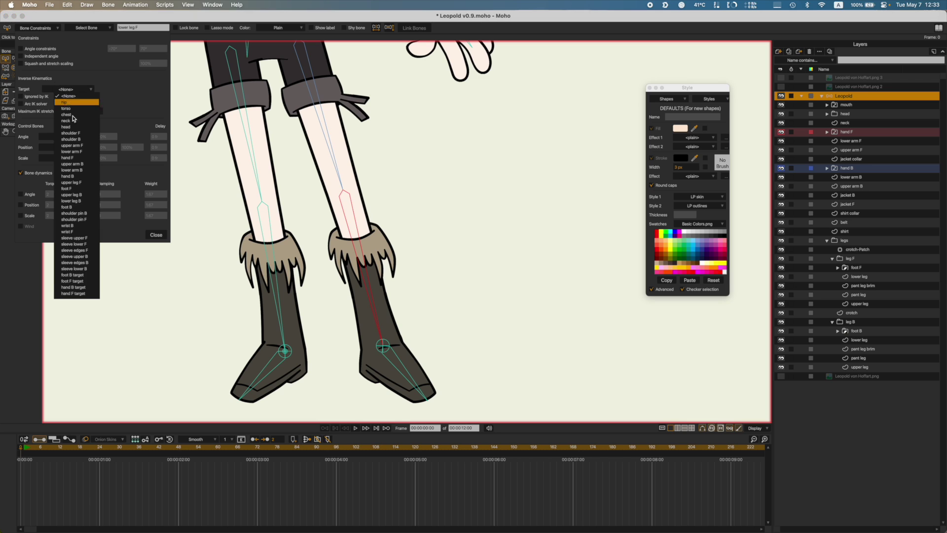
click(74, 280)
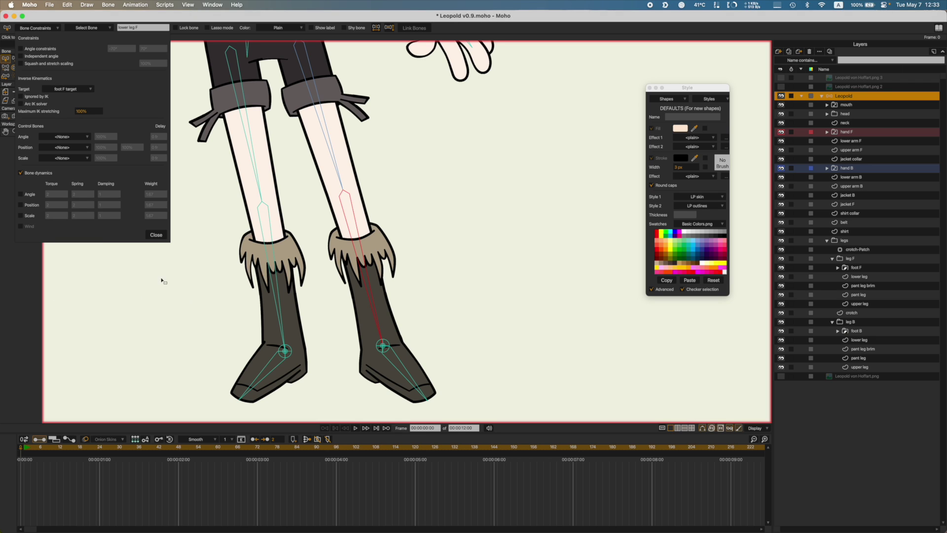
click(156, 235)
click(169, 266)
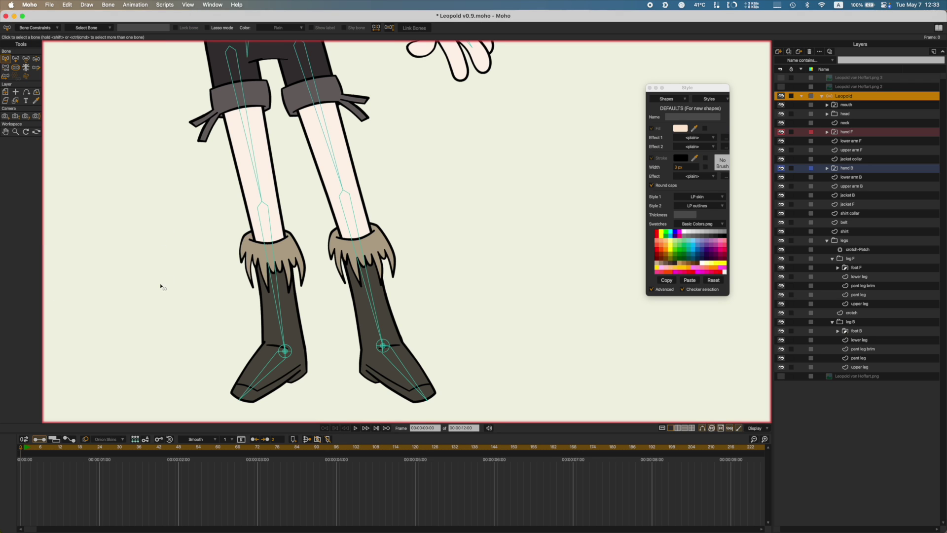
key(cmd+s)
Step: Reduce the bone strength of both hand target bones and both foot target bones to 0, and save the file
scroll(104, 292, down, 5)
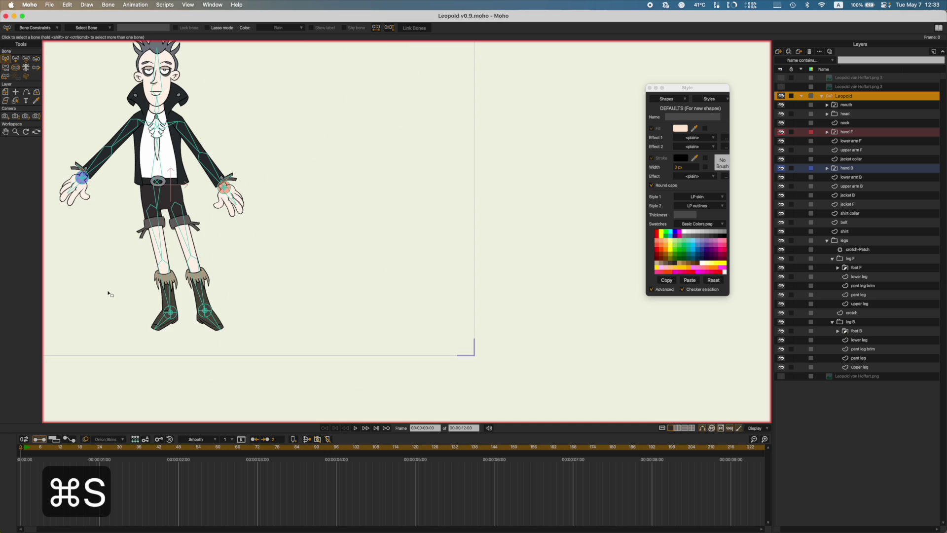
drag(109, 294, 169, 306)
key(z)
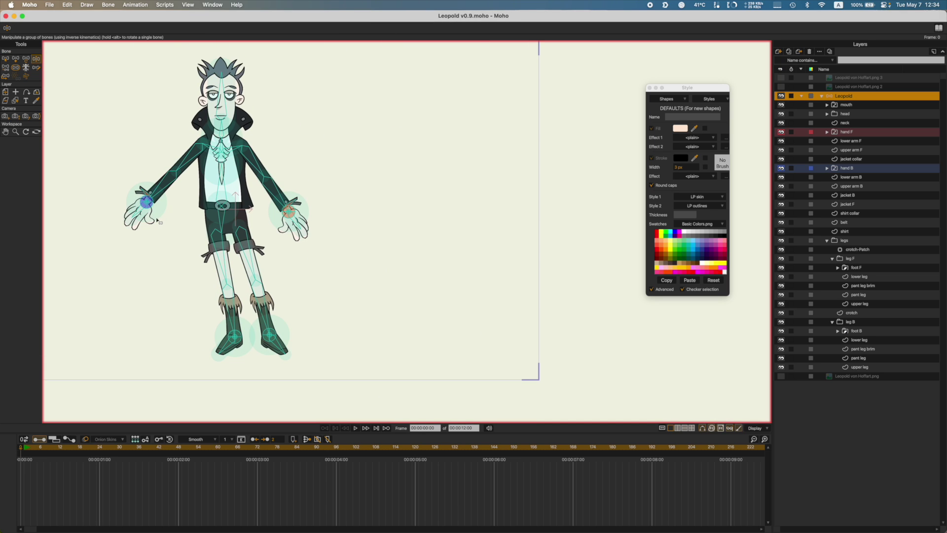
key(s)
drag(149, 204, 5, 124)
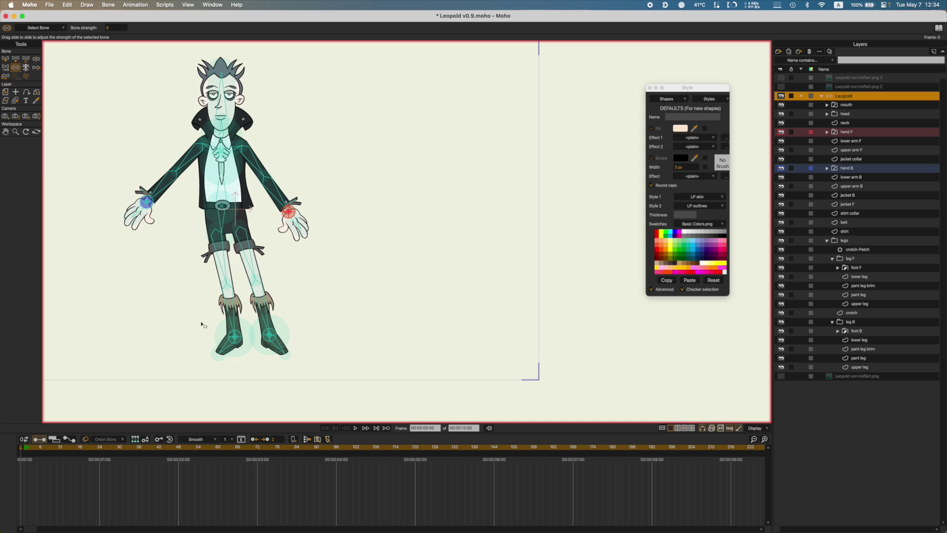
click(235, 338)
drag(235, 337, 62, 283)
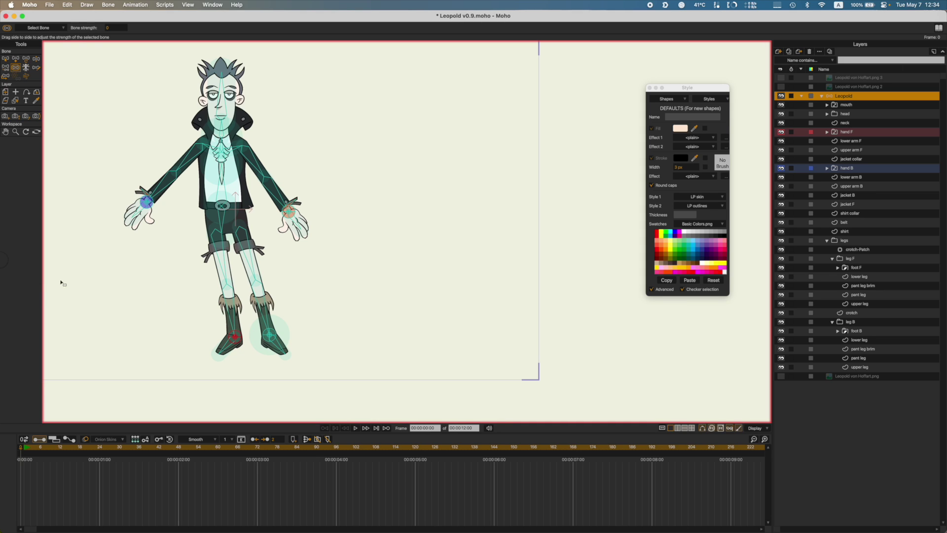
click(271, 336)
drag(271, 337, 6, 251)
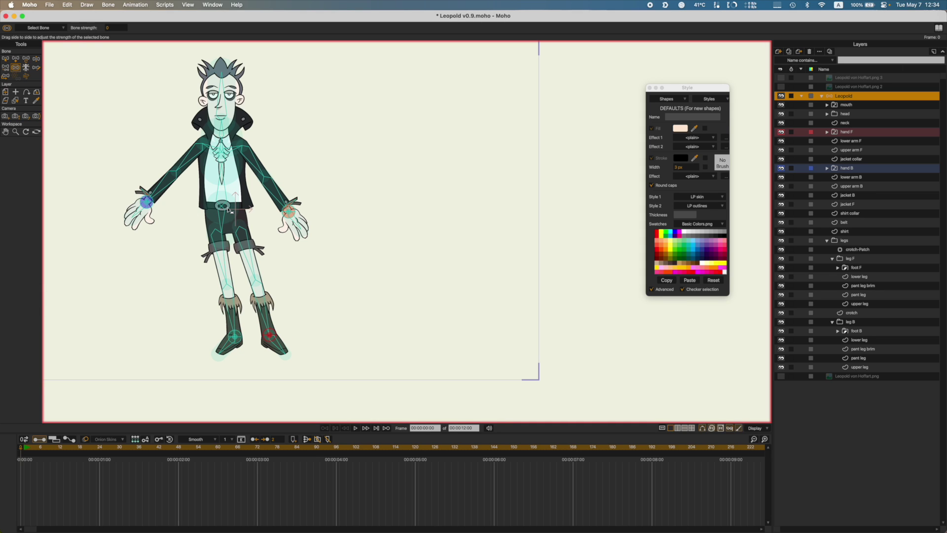
key(t)
key(super+s)
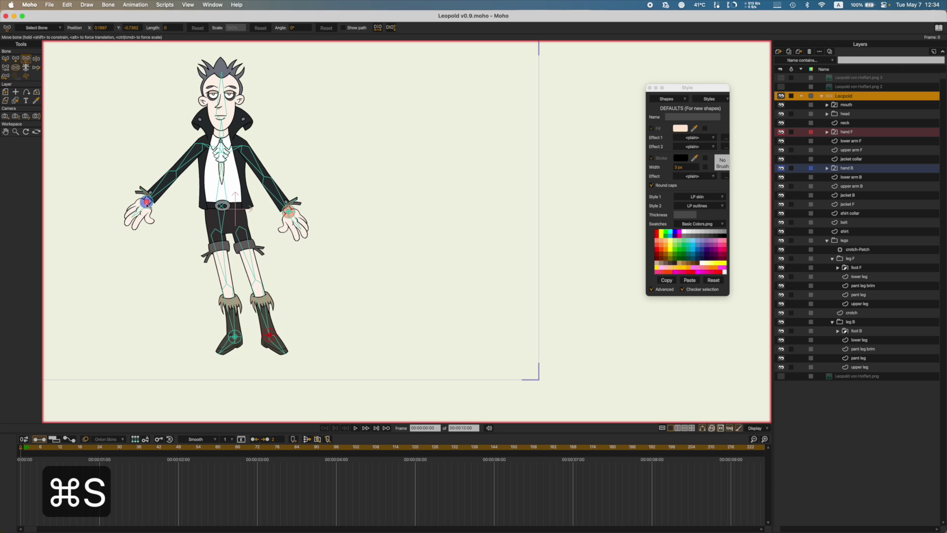
key(super+z)
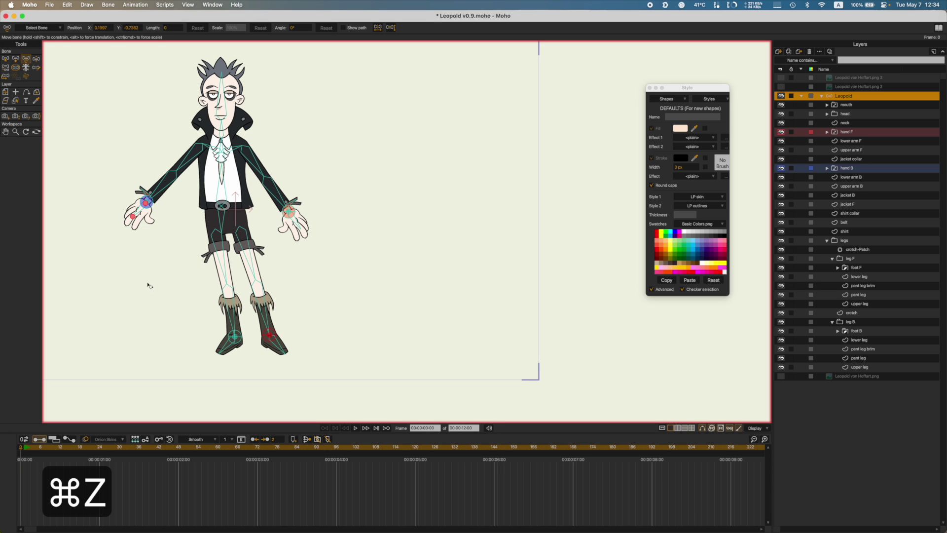
key(super+z)
Step: Test bending both arms by moving their hand target bones with the Manipulate Bones tool
key(z)
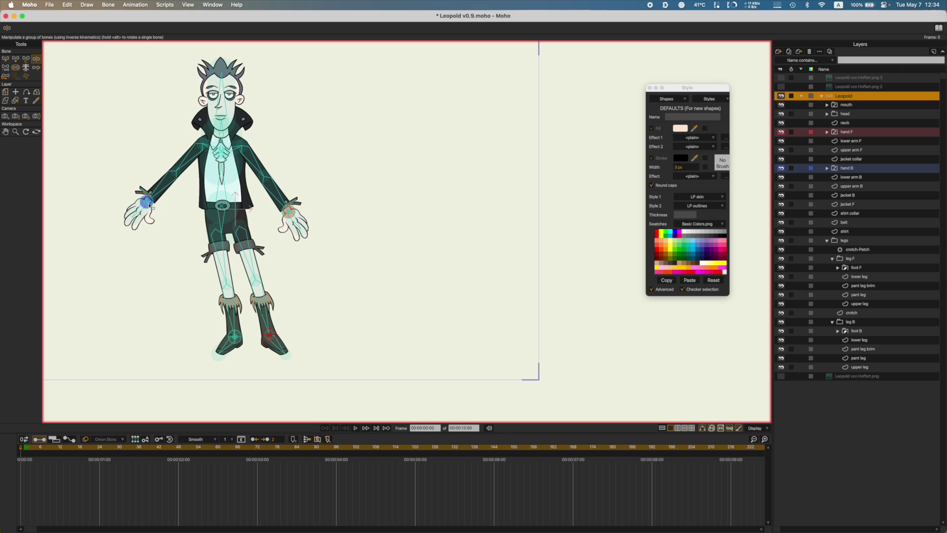
drag(149, 206, 195, 212)
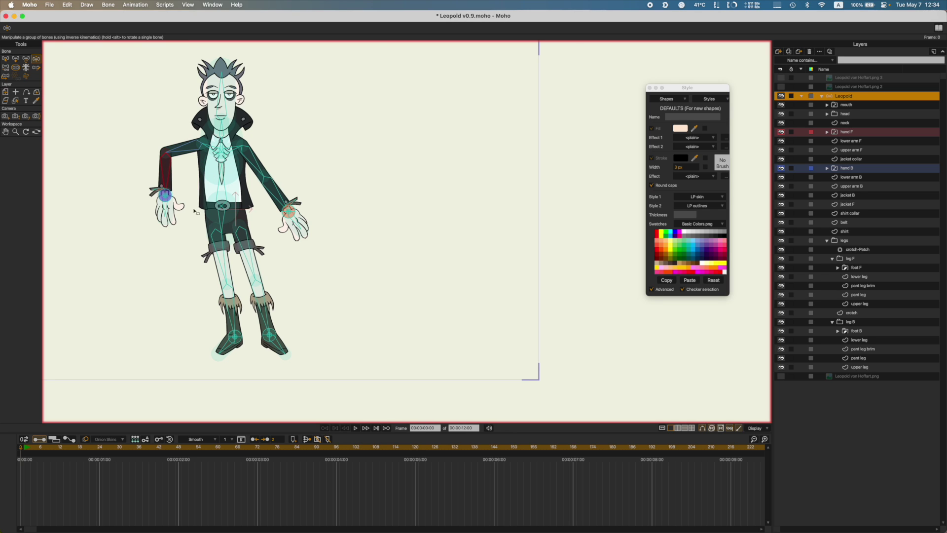
drag(293, 217, 275, 287)
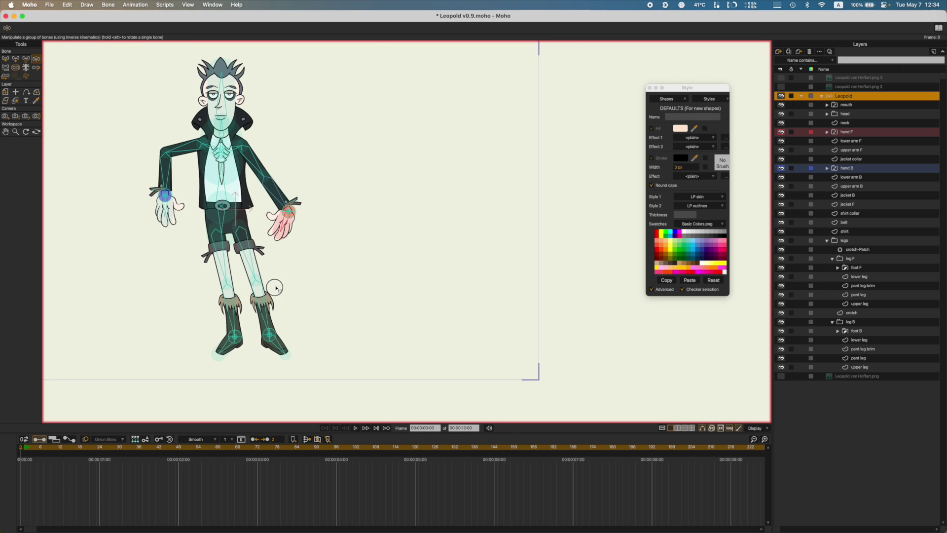
key(super+z)
drag(289, 212, 265, 209)
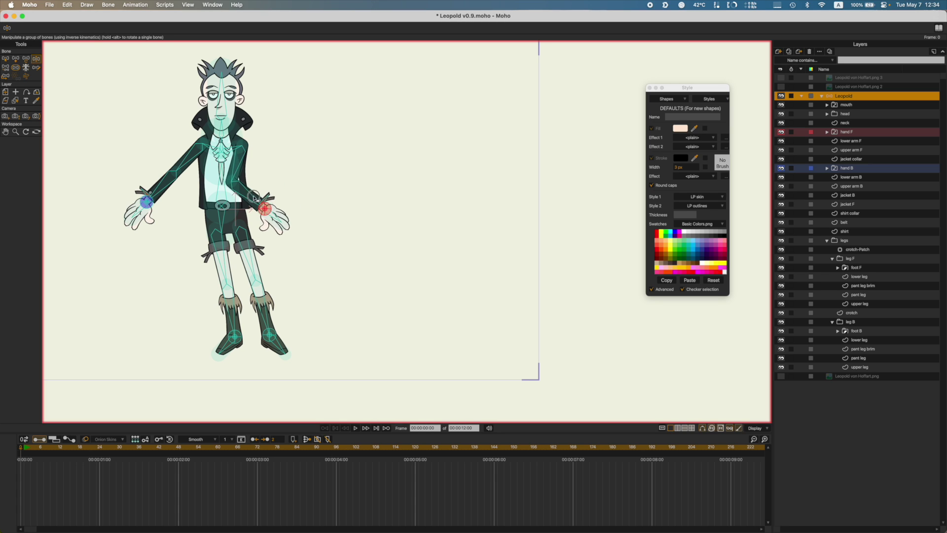
key(super+z)
Step: Test the elbow bend of both arms and try posing the character with both hands on the hips
drag(151, 206, 158, 201)
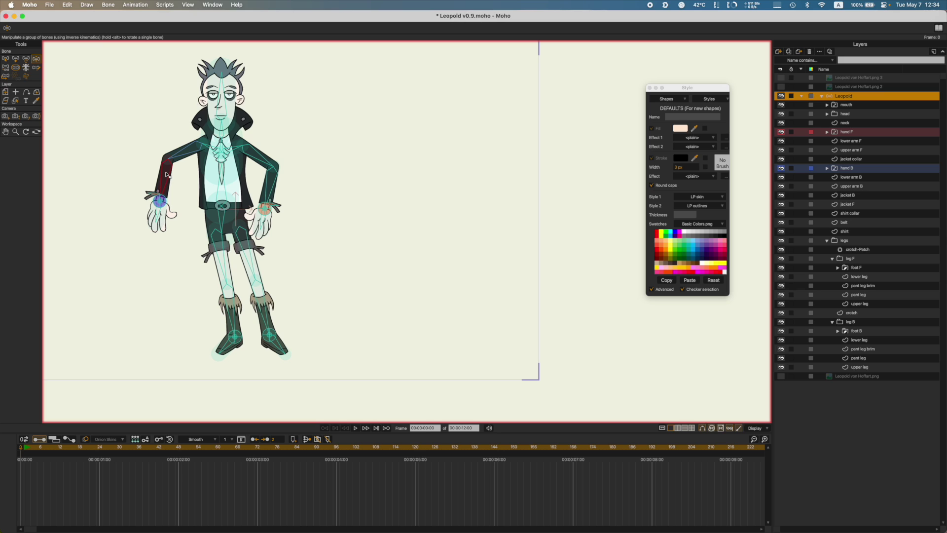
drag(166, 172, 451, 259)
drag(278, 188, 4, 213)
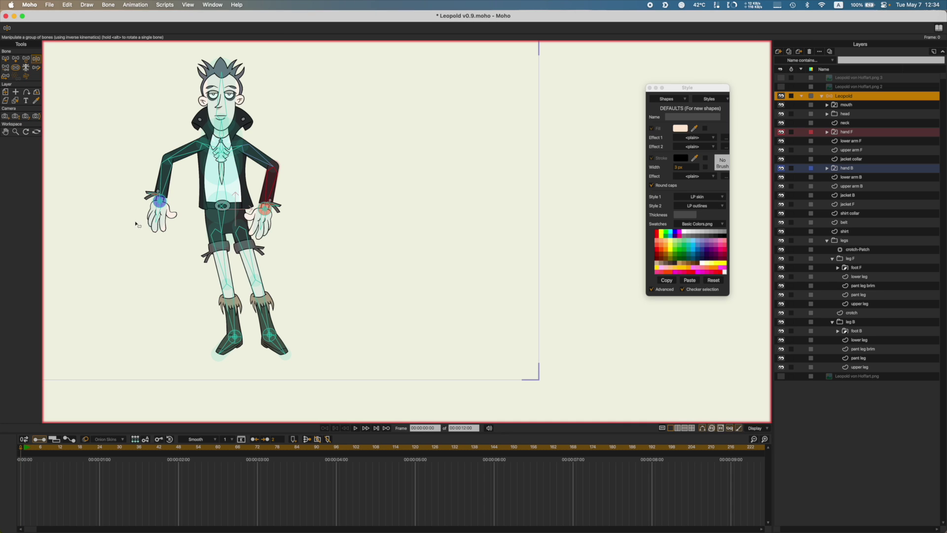
drag(156, 199, 205, 200)
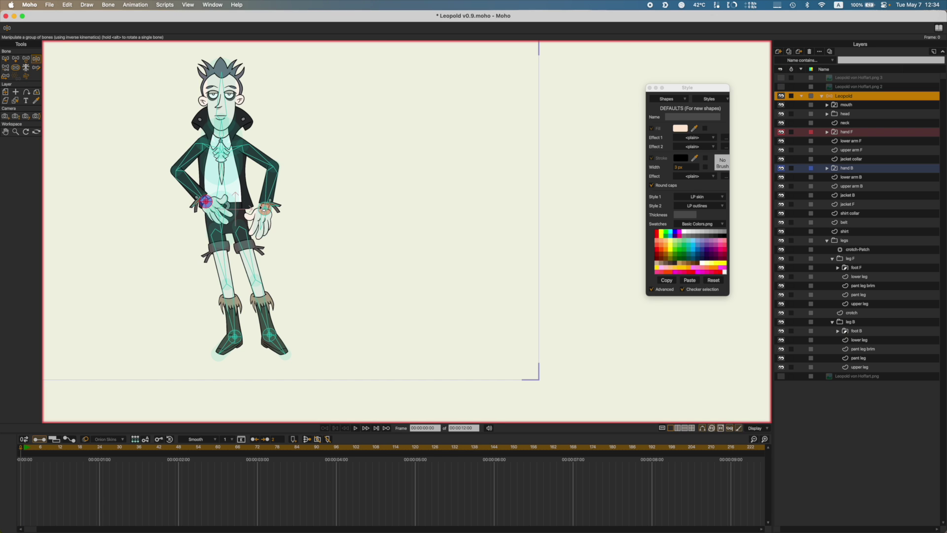
drag(265, 208, 193, 200)
drag(260, 191, 258, 198)
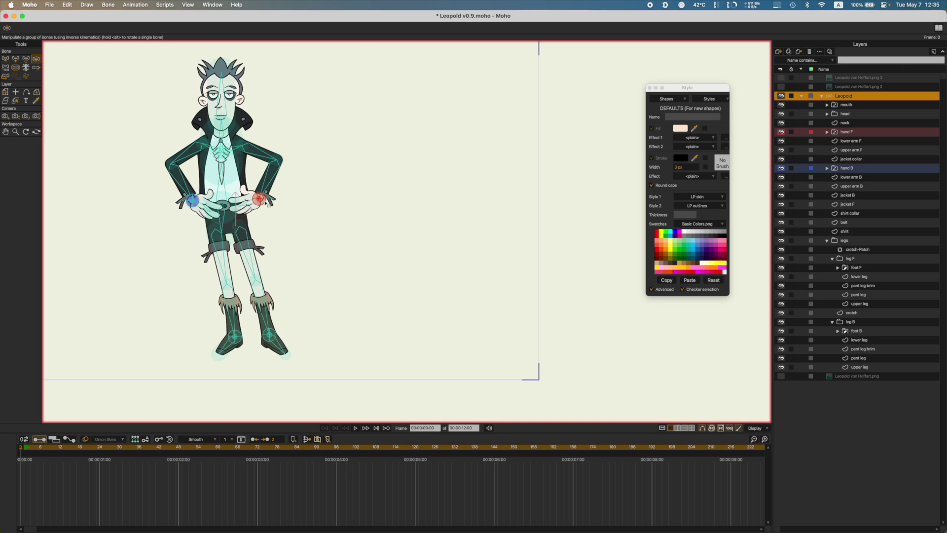
Step: Test moving the torso and hips to check how the hands and feet hold to their targets
drag(224, 216, 224, 163)
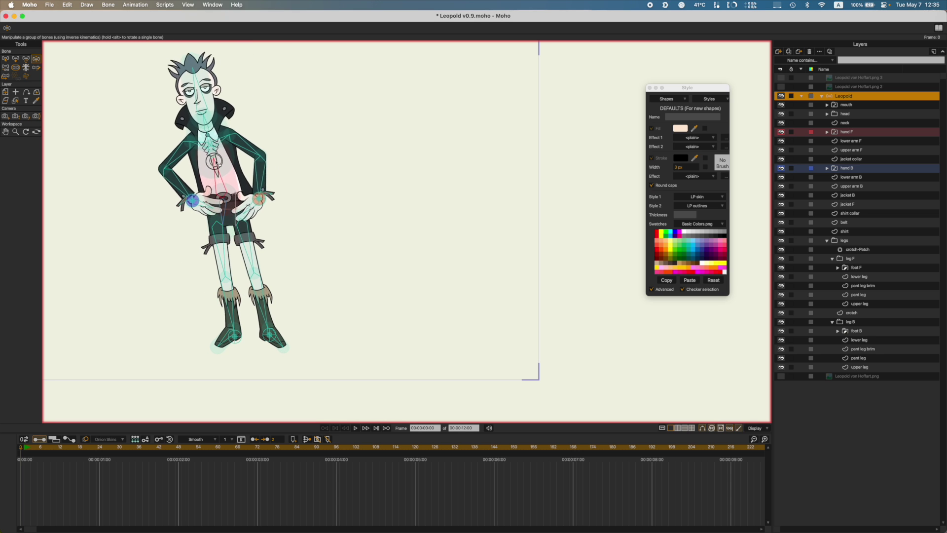
drag(230, 163, 233, 166)
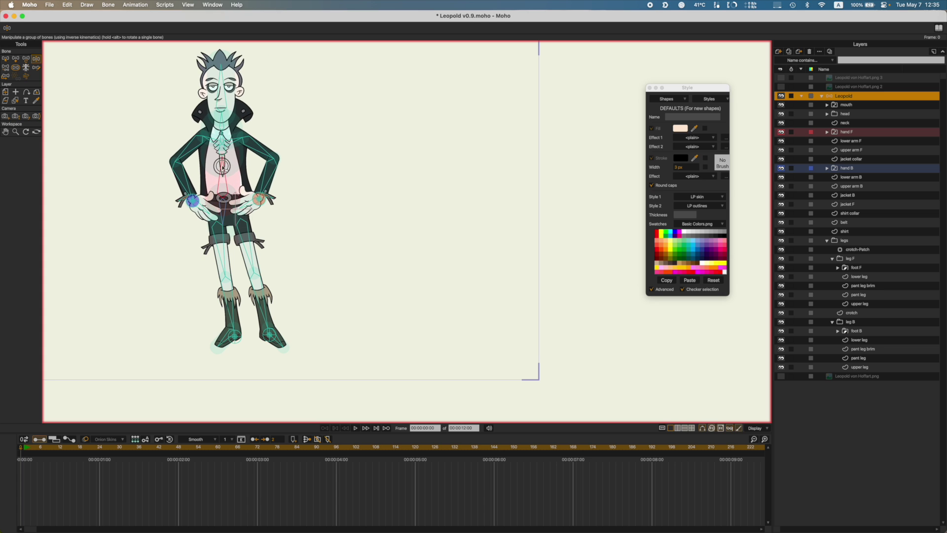
drag(224, 203, 227, 234)
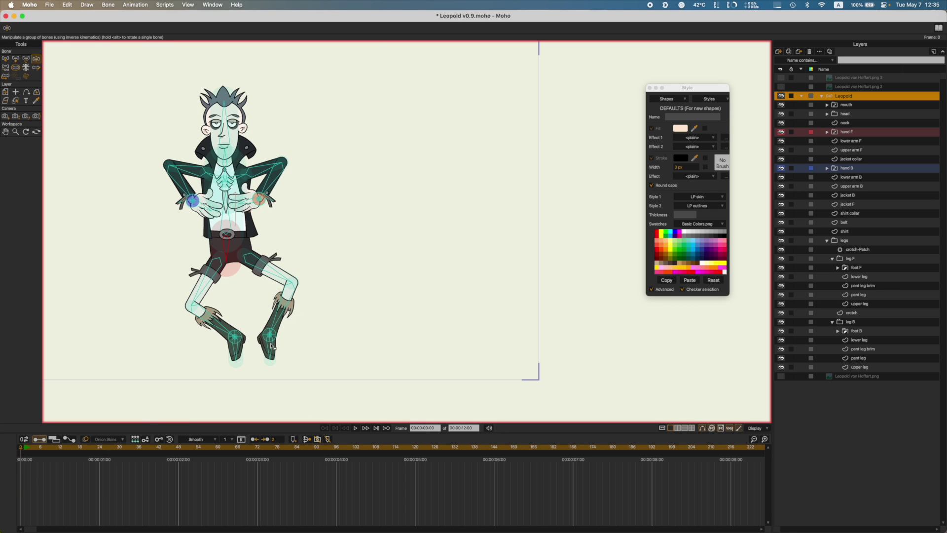
Step: Enable independent angle for the foot B and foot F bones, and save the file
key(z)
click(232, 348)
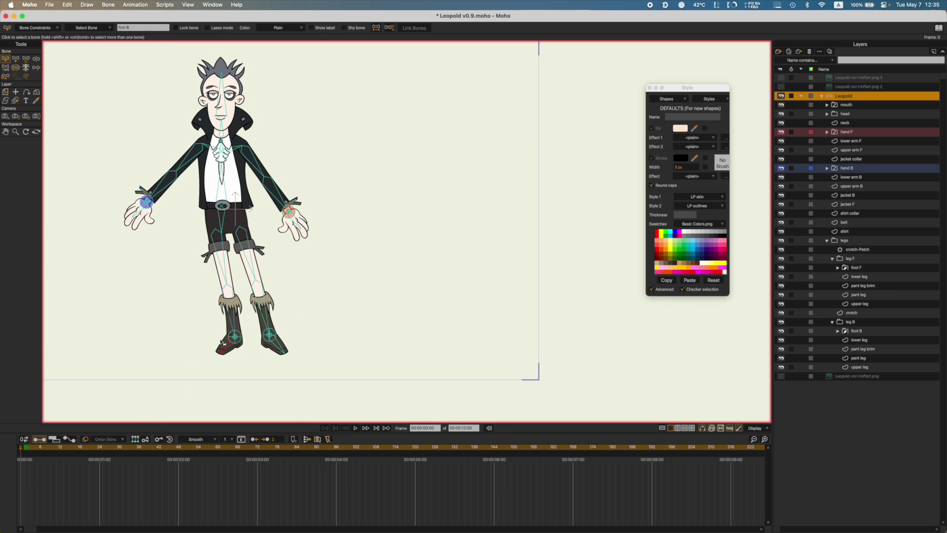
click(35, 28)
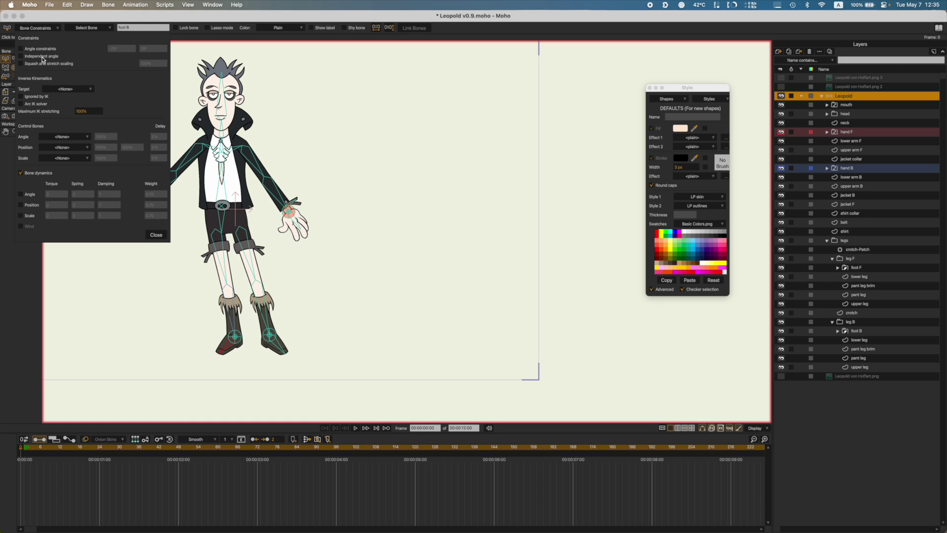
click(280, 346)
click(147, 231)
click(154, 249)
key(super+s)
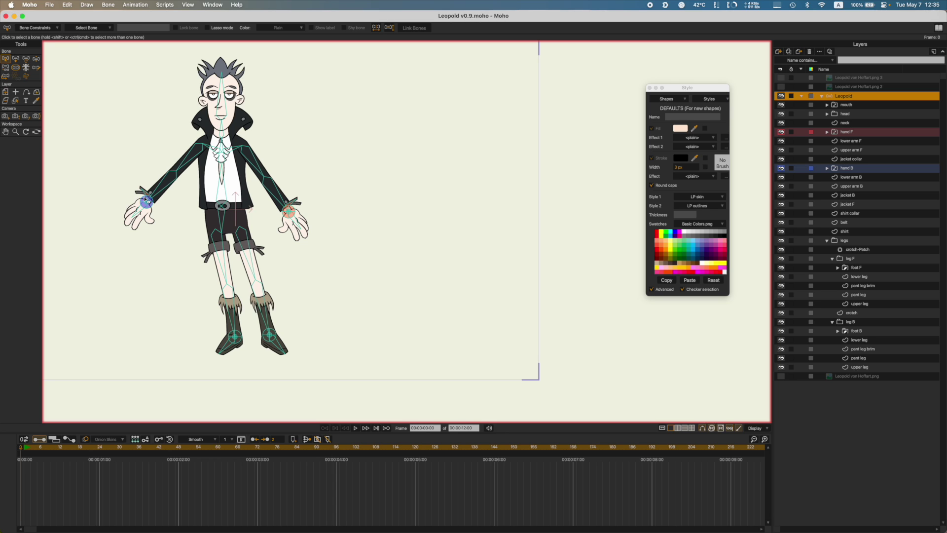
Step: Test moving the hand B target bone, and enable independent angle for the hand B bone
key(z)
mouse_move(146, 200)
mouse_down()
mouse_move(207, 203)
mouse_move(152, 218)
mouse_move(193, 202)
mouse_move(159, 210)
mouse_up()
key(b)
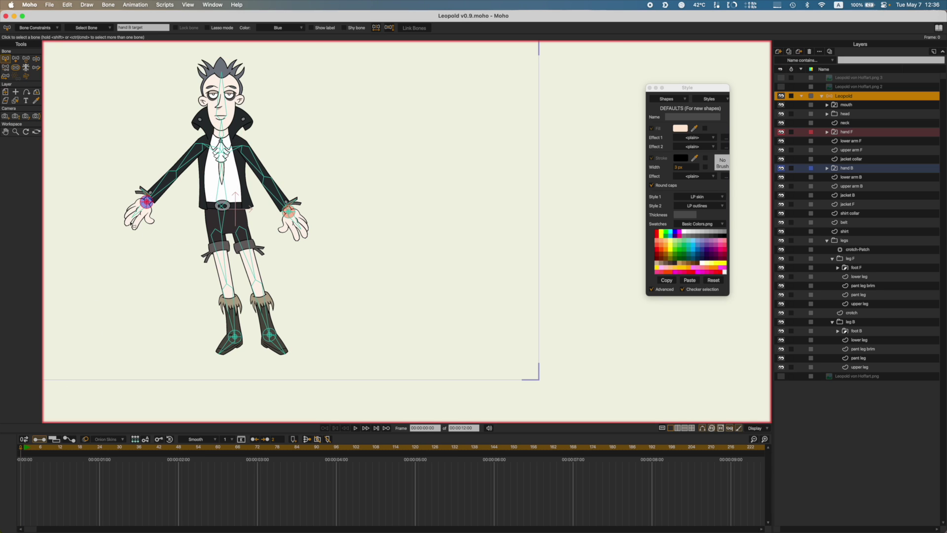
click(136, 214)
click(35, 28)
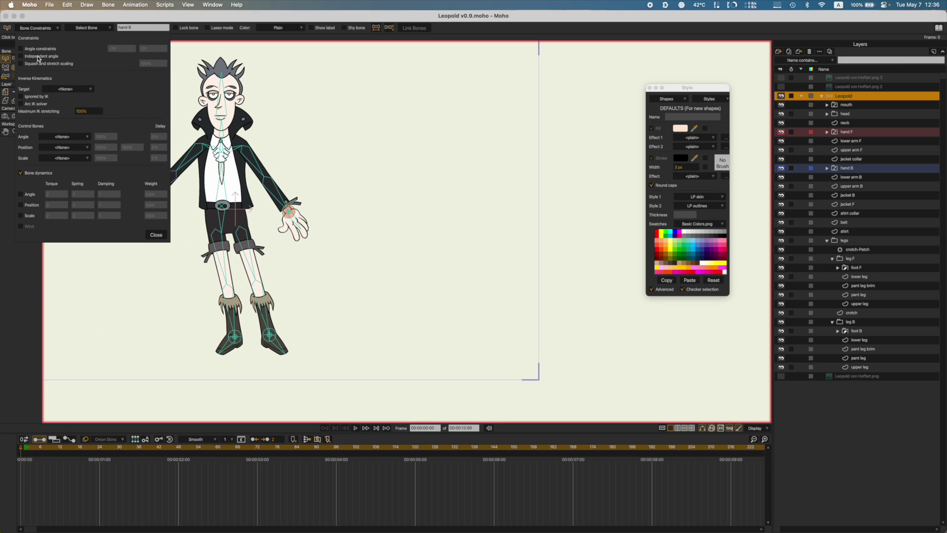
click(21, 56)
click(155, 235)
key(z)
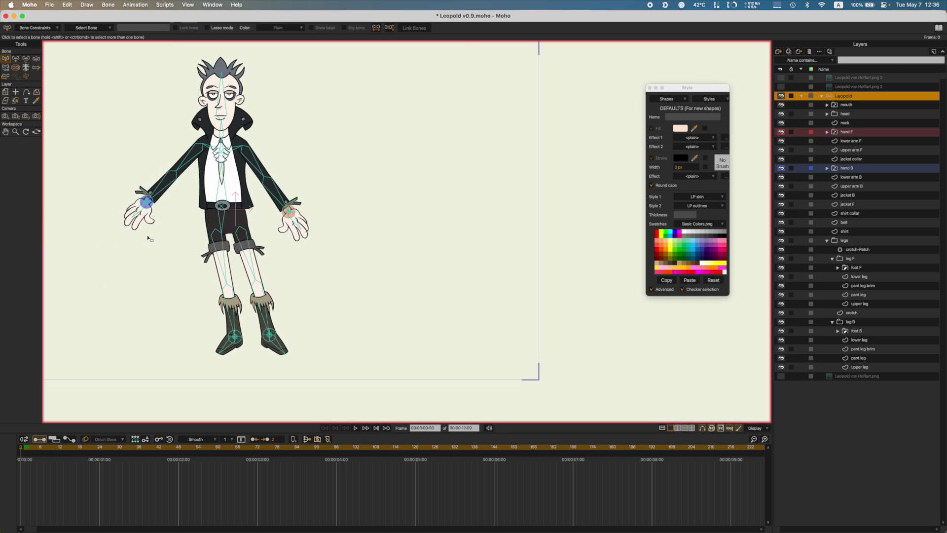
Step: Test moving the hand B target bone, check the constraints of the hand B bone, and save the file
drag(147, 209, 177, 204)
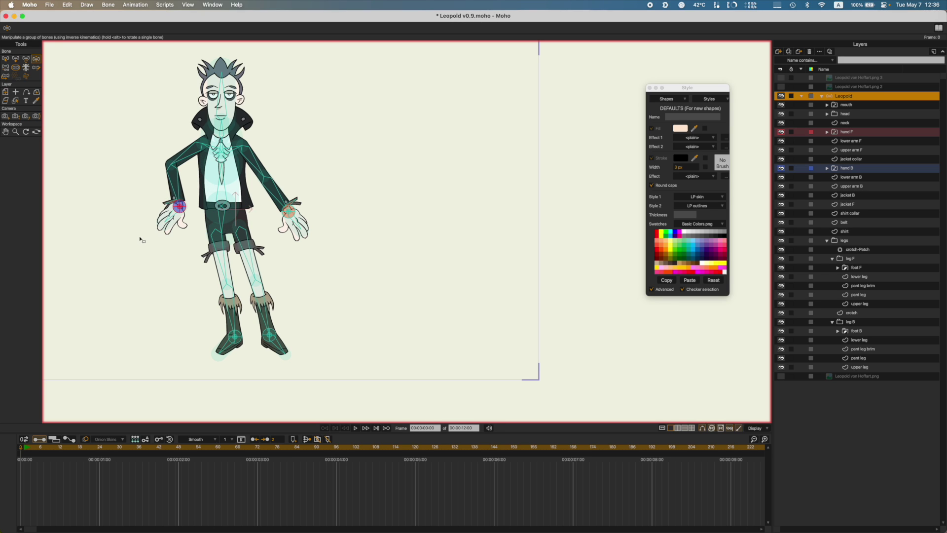
key(b)
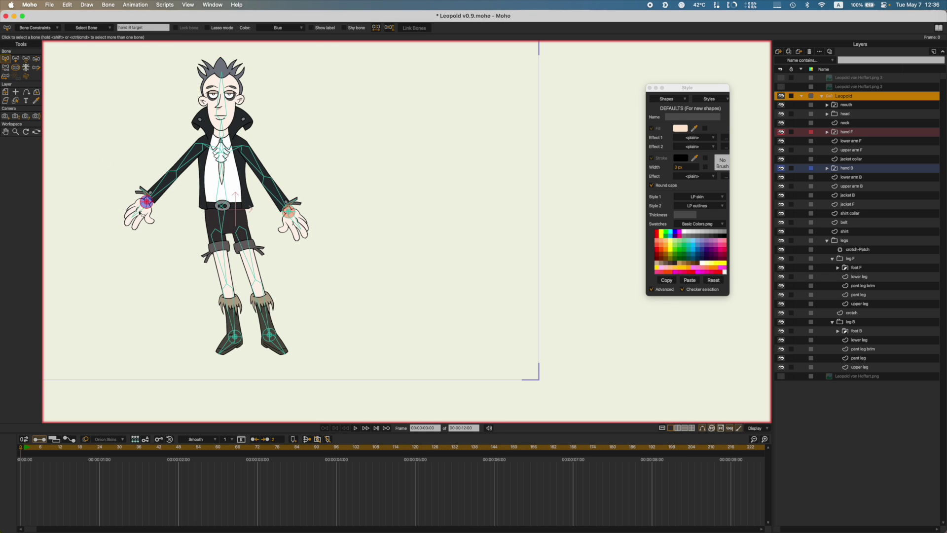
click(140, 213)
click(30, 27)
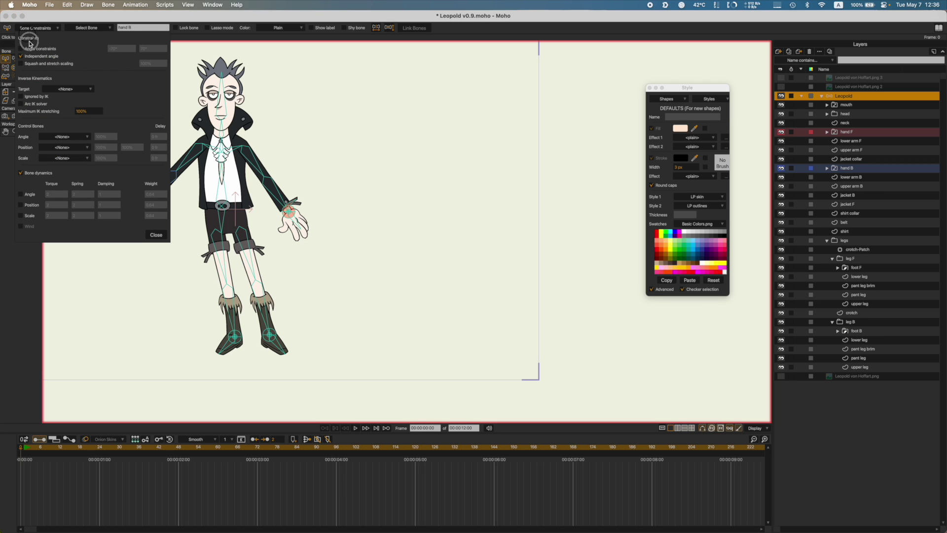
click(156, 235)
key(z)
key(super+s)
Step: Test moving the torso, head and neck bones to examine how the neck shape deforms at the shirt collar
mouse_move(223, 214)
mouse_down()
mouse_move(217, 255)
mouse_move(217, 233)
mouse_move(207, 249)
mouse_move(207, 232)
mouse_move(210, 254)
mouse_move(239, 205)
mouse_move(186, 212)
mouse_move(179, 201)
mouse_move(221, 204)
mouse_up()
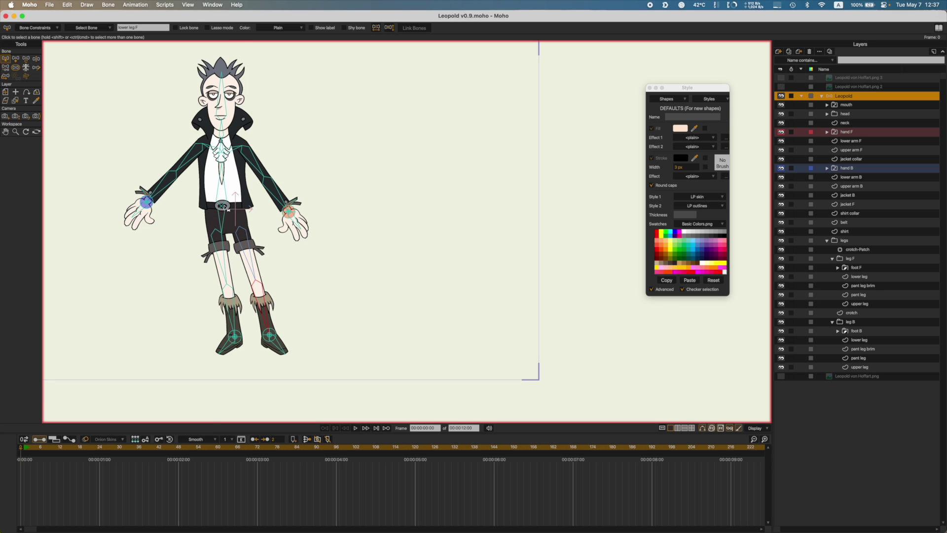
scroll(225, 208, up, 5)
scroll(248, 173, up, 2)
drag(261, 146, 419, 279)
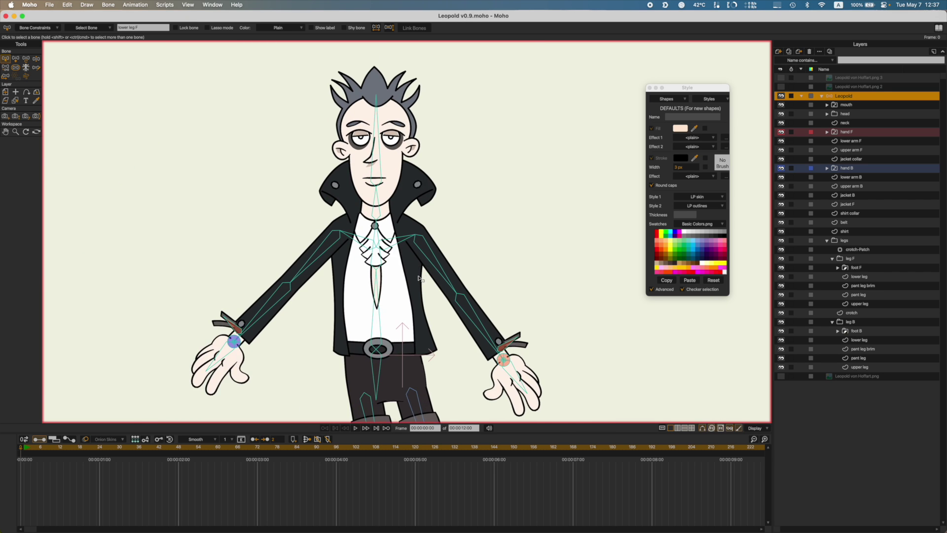
scroll(418, 279, up, 4)
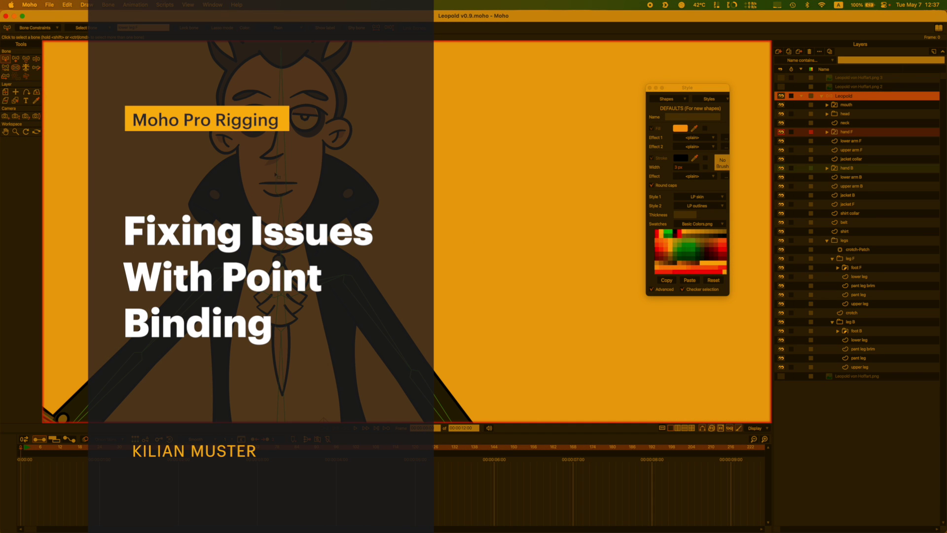
key(z)
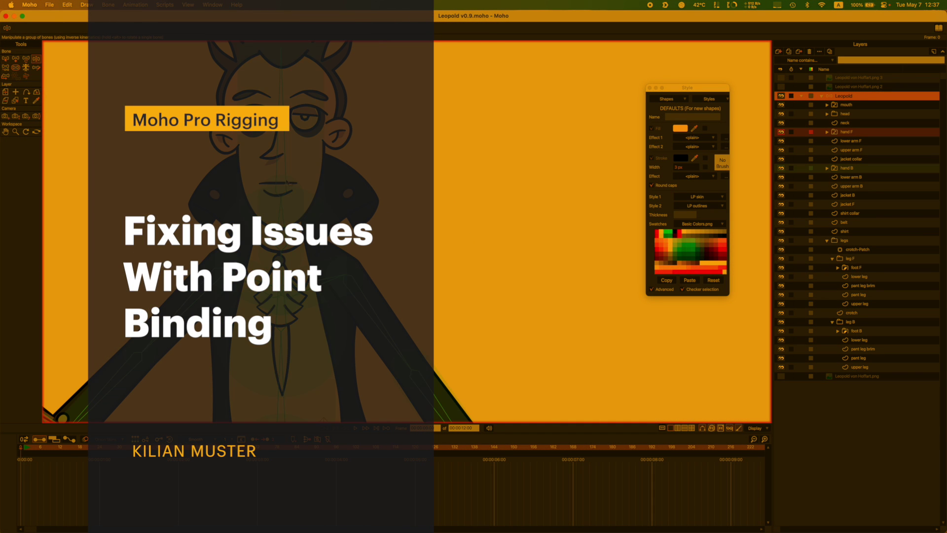
mouse_move(289, 144)
mouse_down()
mouse_move(337, 175)
mouse_move(251, 147)
mouse_move(281, 143)
mouse_up()
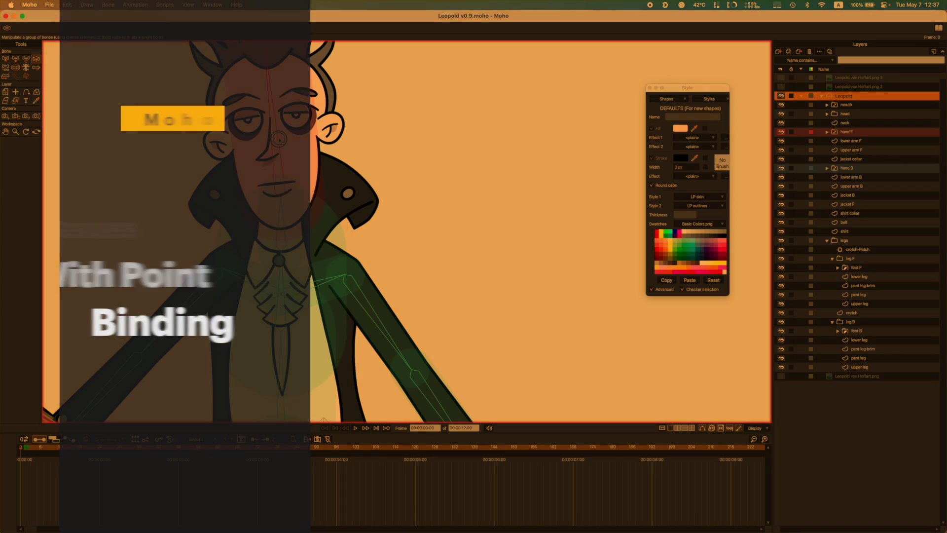
mouse_move(282, 228)
mouse_down()
mouse_move(326, 212)
mouse_move(237, 210)
mouse_move(335, 217)
mouse_move(266, 223)
mouse_up()
Step: Bind the bottom points of the neck layer to the upper torso bone directly below the neck bone
key(b)
scroll(264, 240, up, 3)
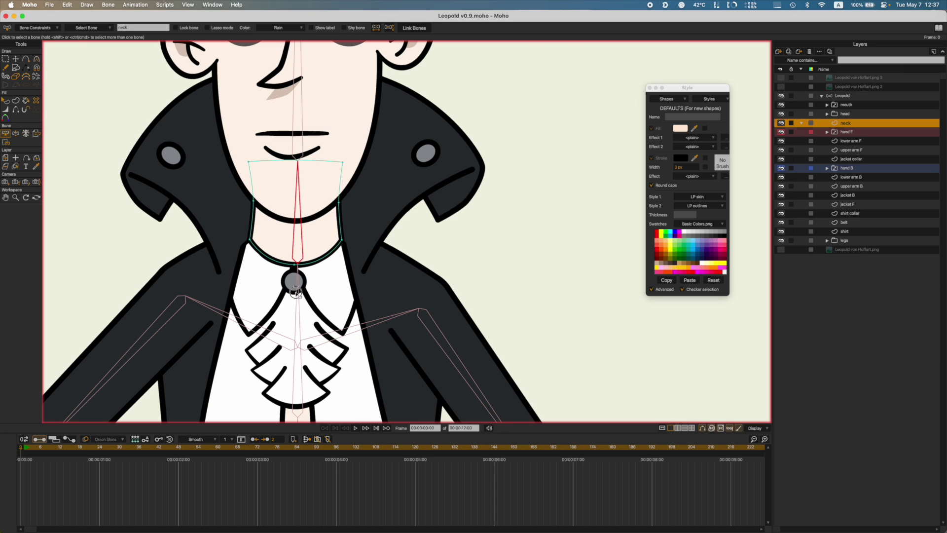
click(297, 298)
key(i)
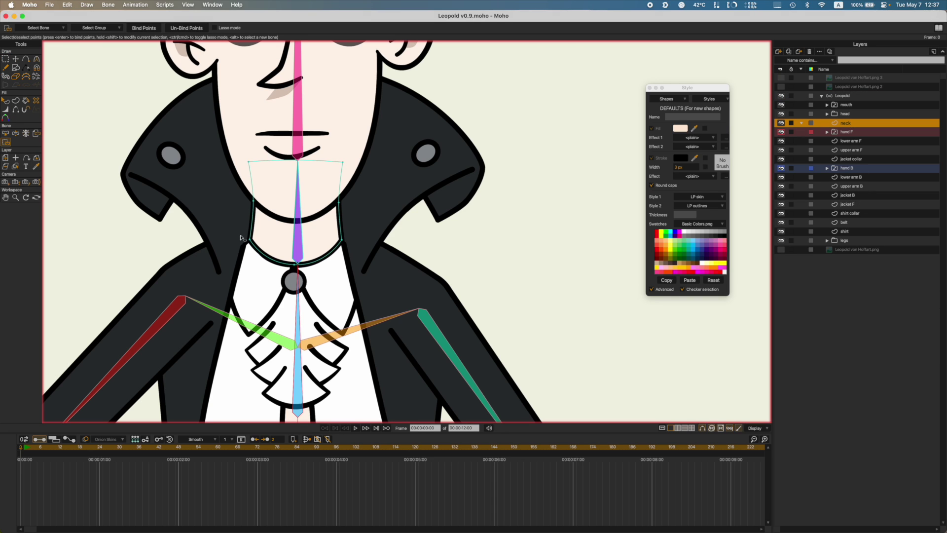
click(141, 30)
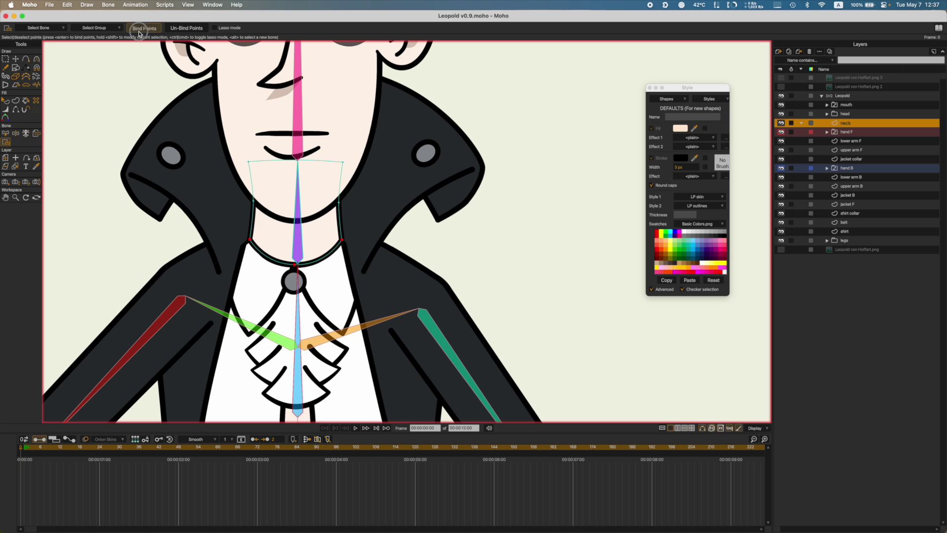
Step: Test bending the neck and torso with the new neck binding, and save the file
key(z)
drag(298, 188, 278, 170)
drag(277, 171, 275, 203)
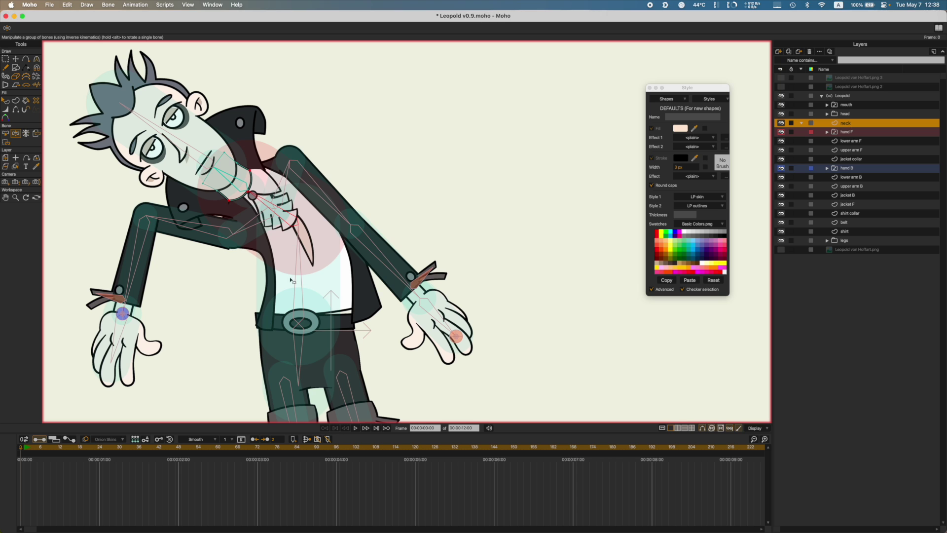
drag(296, 267, 296, 269)
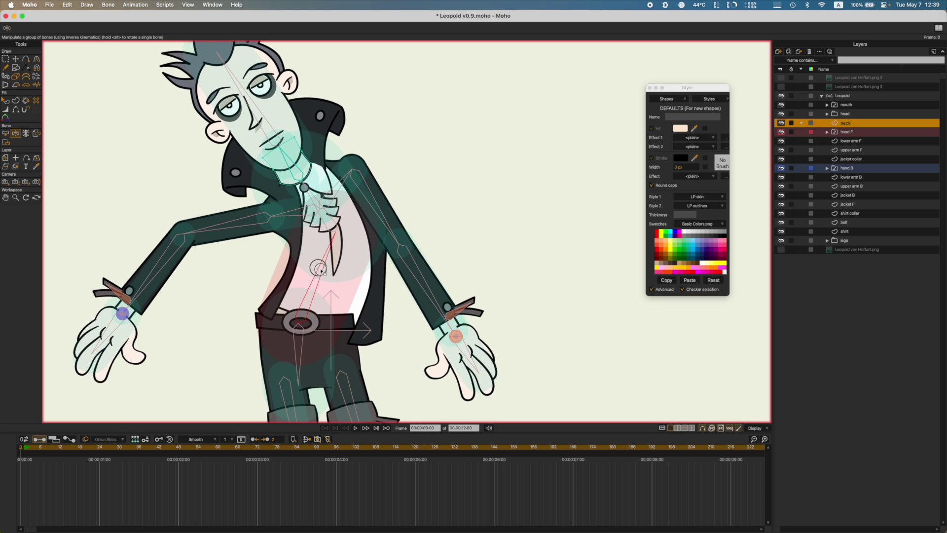
key(b)
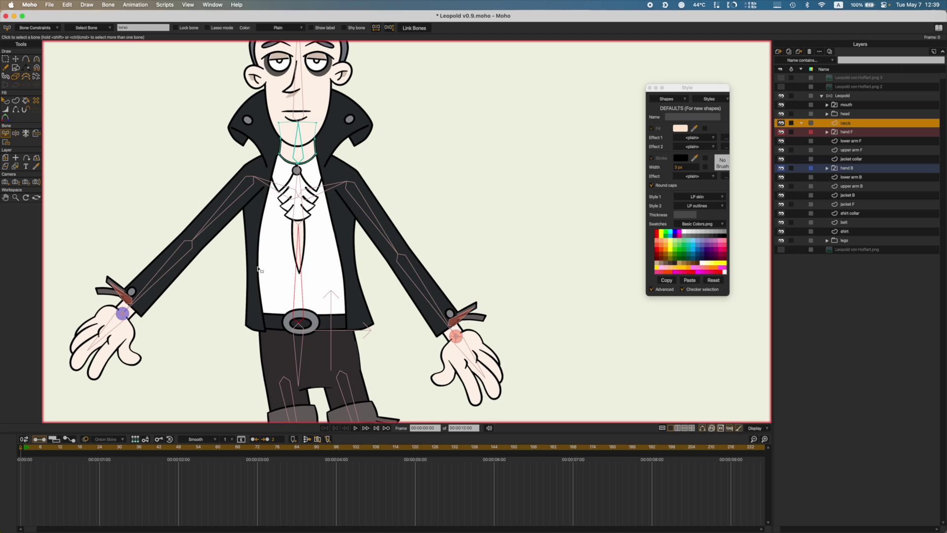
key(z)
drag(300, 255, 261, 251)
mouse_move(310, 254)
mouse_down()
mouse_move(258, 271)
mouse_move(320, 266)
mouse_move(248, 257)
mouse_move(274, 253)
mouse_move(244, 264)
mouse_move(272, 250)
mouse_move(298, 265)
mouse_move(282, 258)
mouse_move(316, 260)
mouse_move(300, 267)
mouse_up()
key(b)
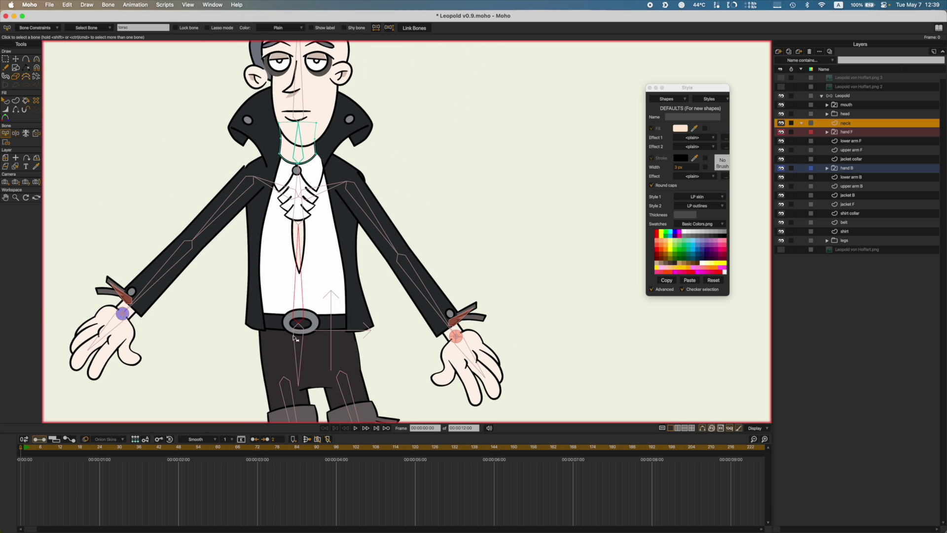
key(super+s)
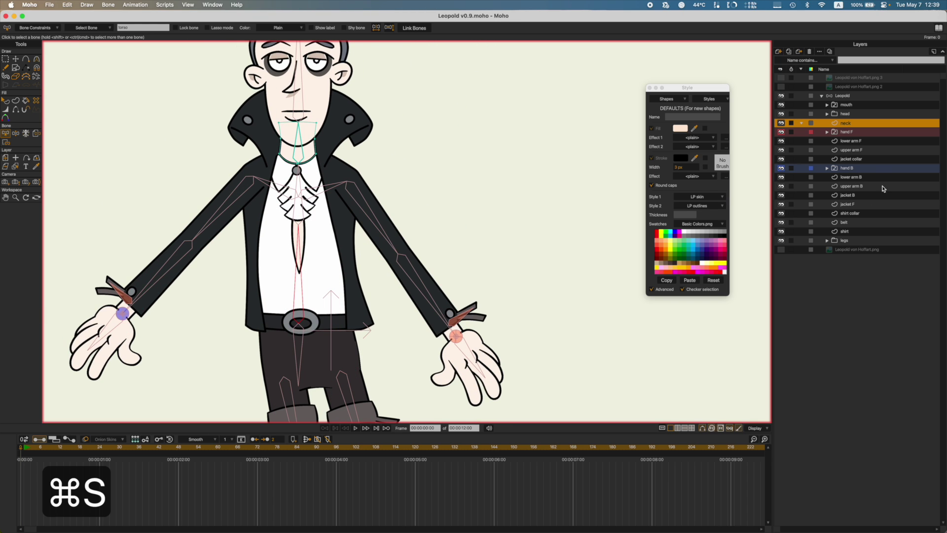
Step: Bind the bottom points of the shirt layer to the hip bone below the belt
click(852, 214)
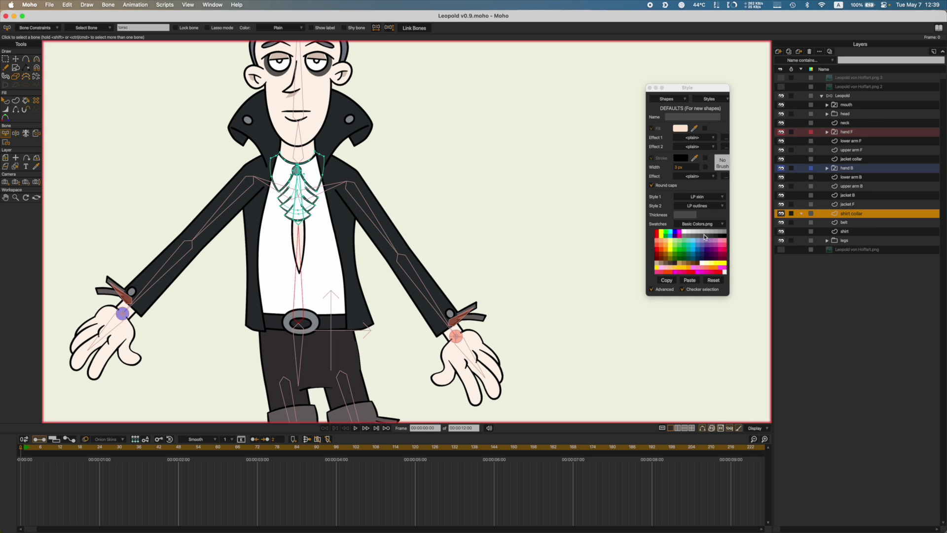
click(843, 231)
scroll(291, 344, up, 1)
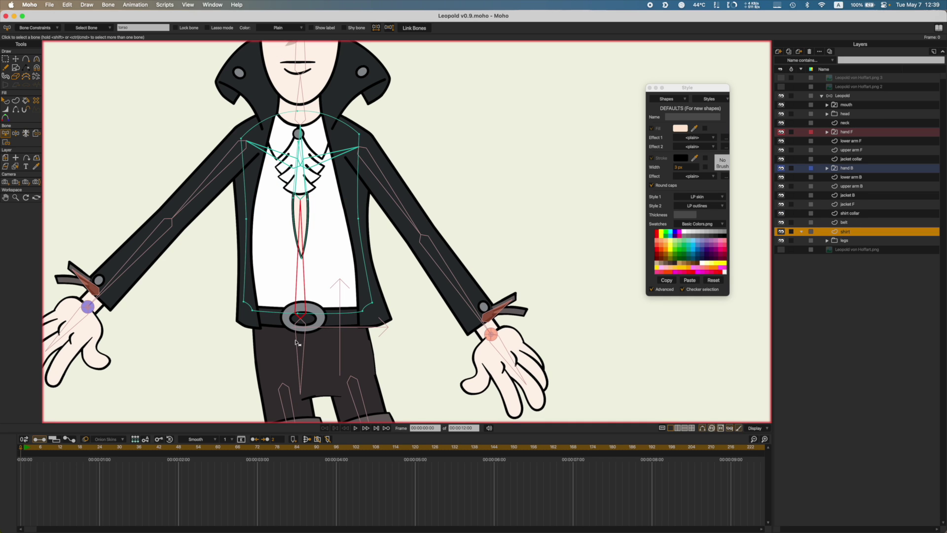
click(297, 343)
key(i)
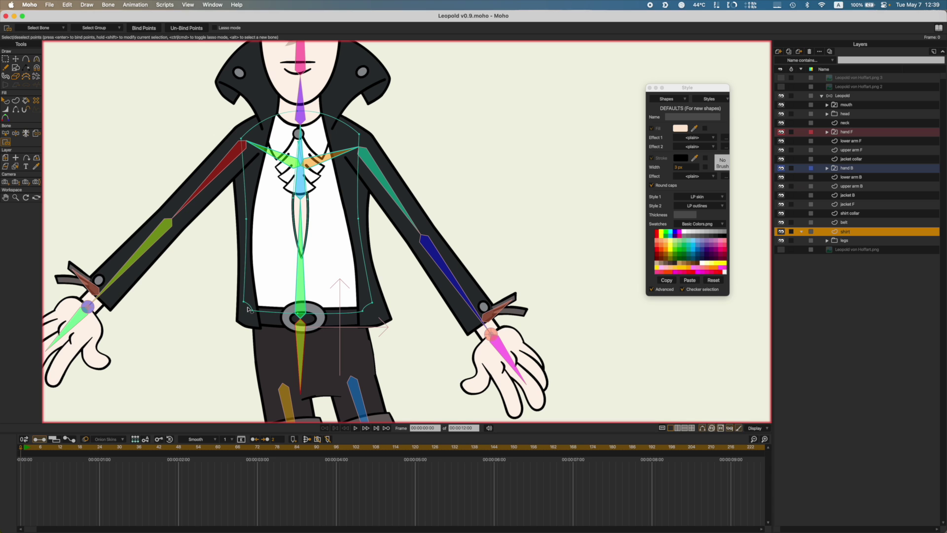
drag(248, 309, 367, 326)
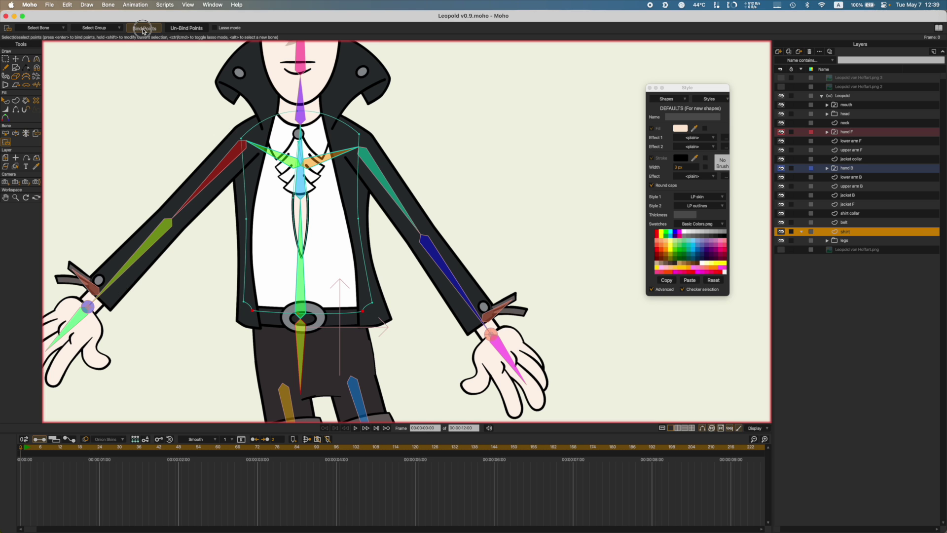
Step: Test tilting the torso with the shirt's new point binding, and save the file
key(z)
drag(299, 233, 236, 372)
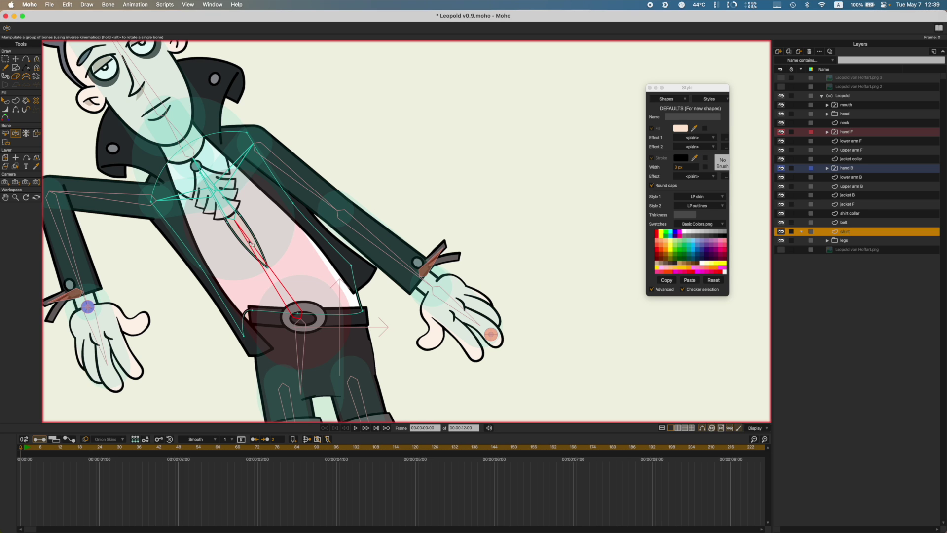
drag(251, 244, 296, 187)
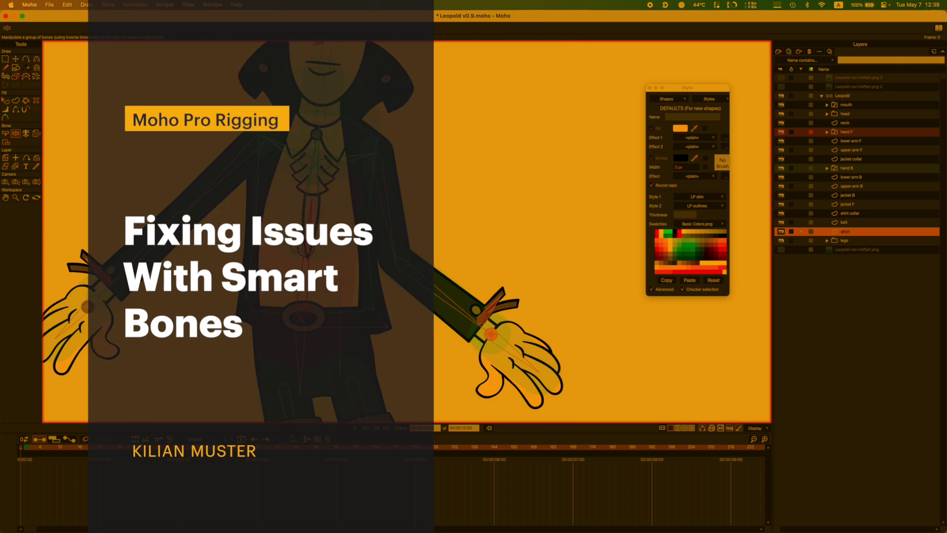
key(super+s)
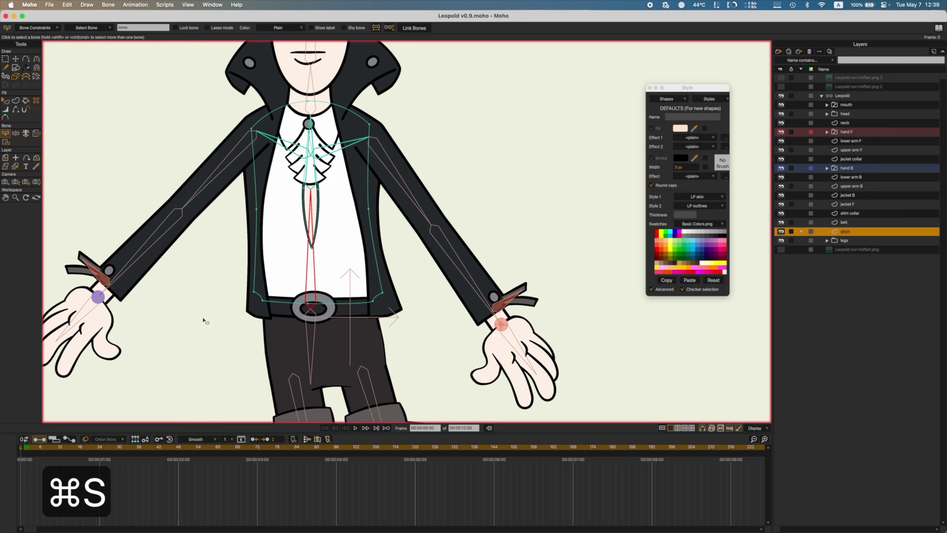
Step: Replace the Style window with the Actions window and create a smart bone action named torso for the torso bone on the Leopold layer
click(650, 89)
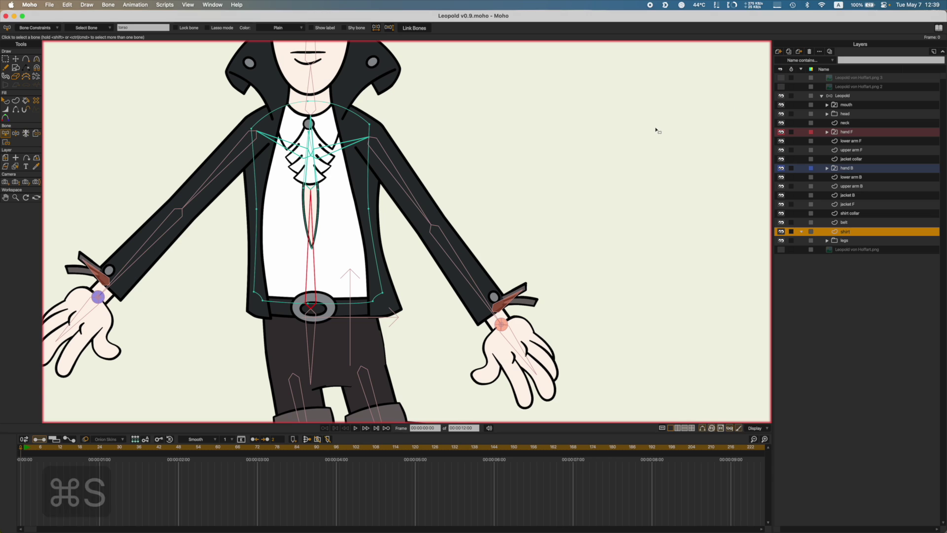
key(super+k)
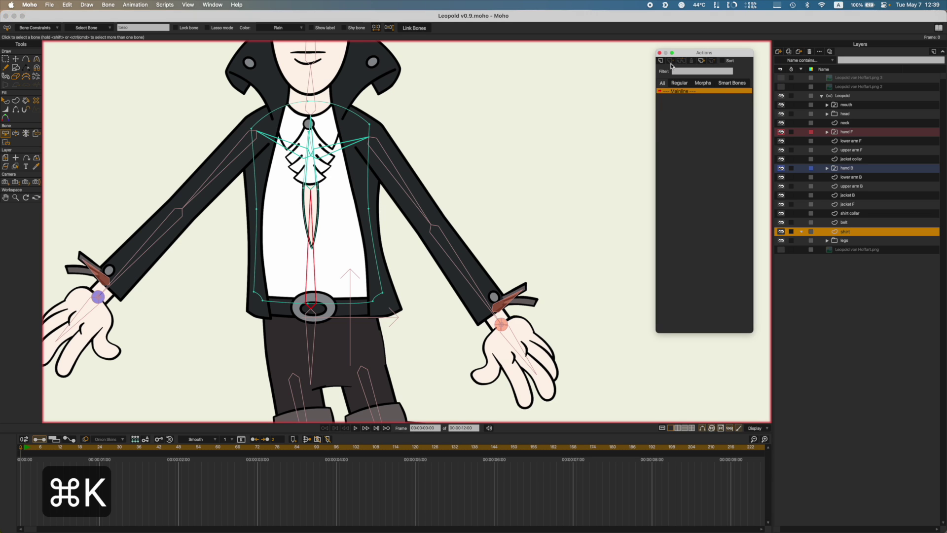
click(312, 266)
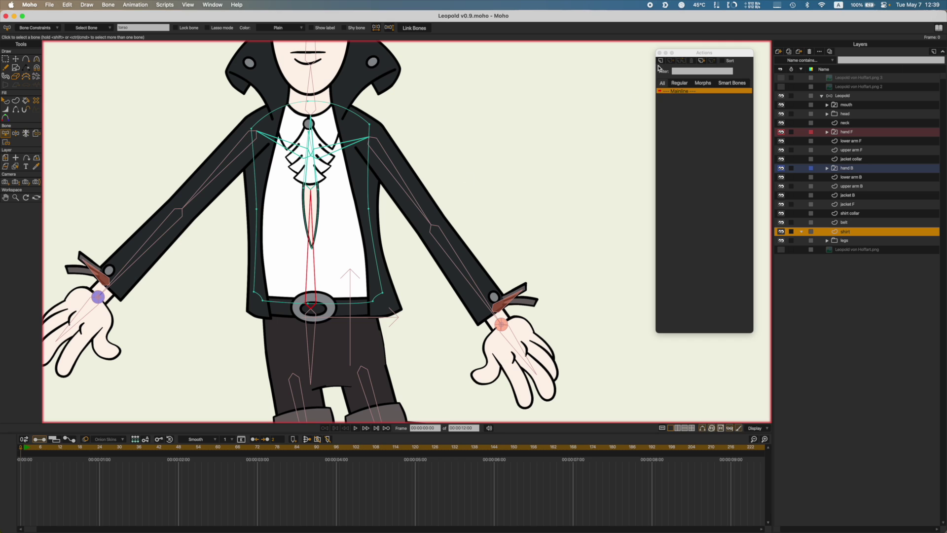
click(848, 97)
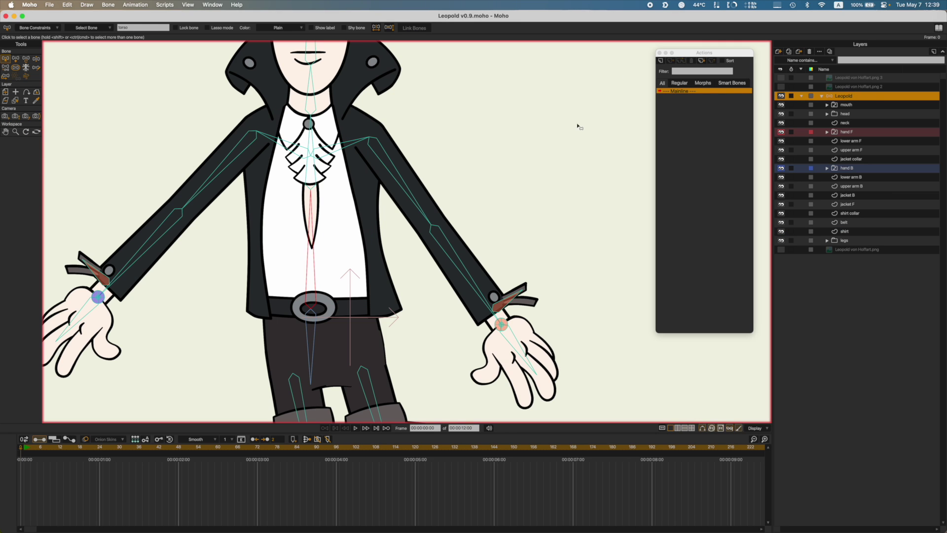
mouse_move(679, 53)
mouse_down()
mouse_move(620, 60)
mouse_move(675, 42)
mouse_up()
click(655, 51)
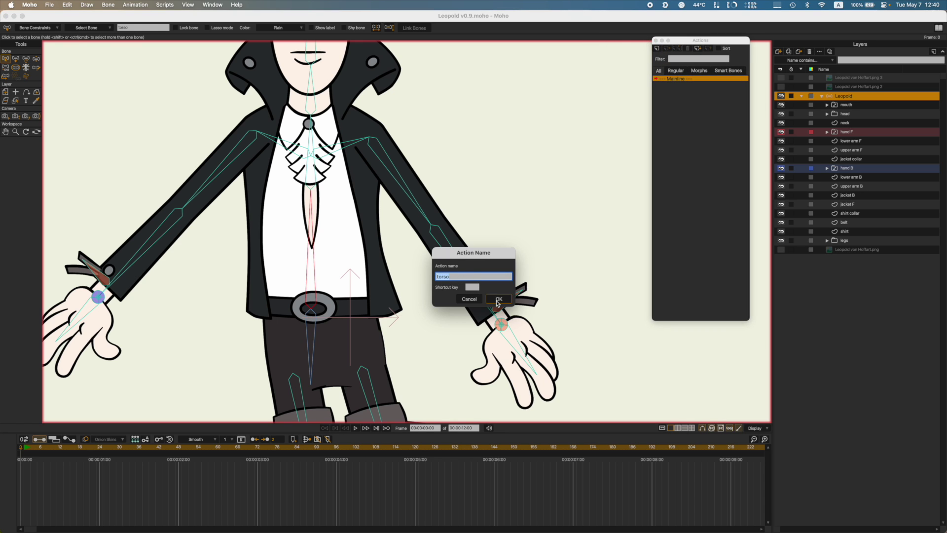
click(497, 299)
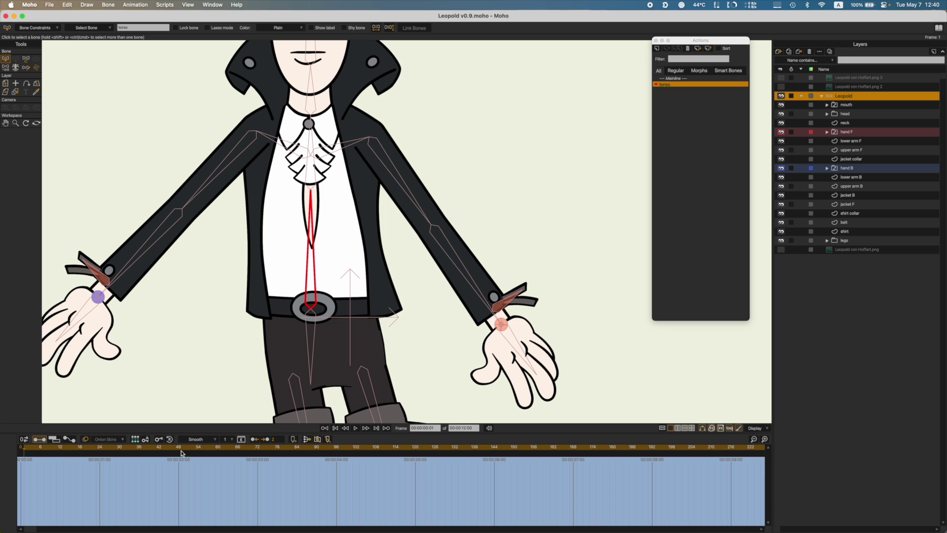
Step: At frame 48 of the torso action, rotate the torso bone toward hand B to an angle of about 234°
drag(22, 448, 180, 450)
key(t)
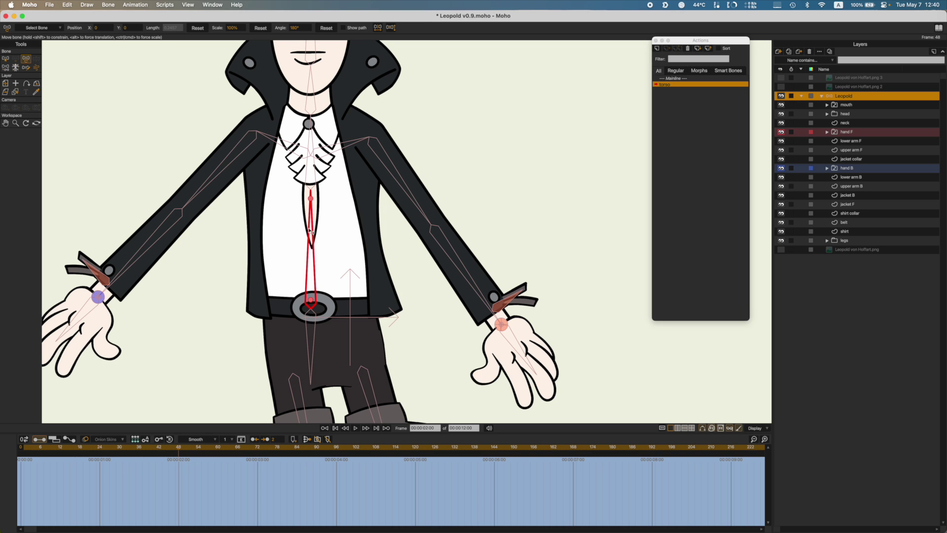
drag(311, 231, 230, 249)
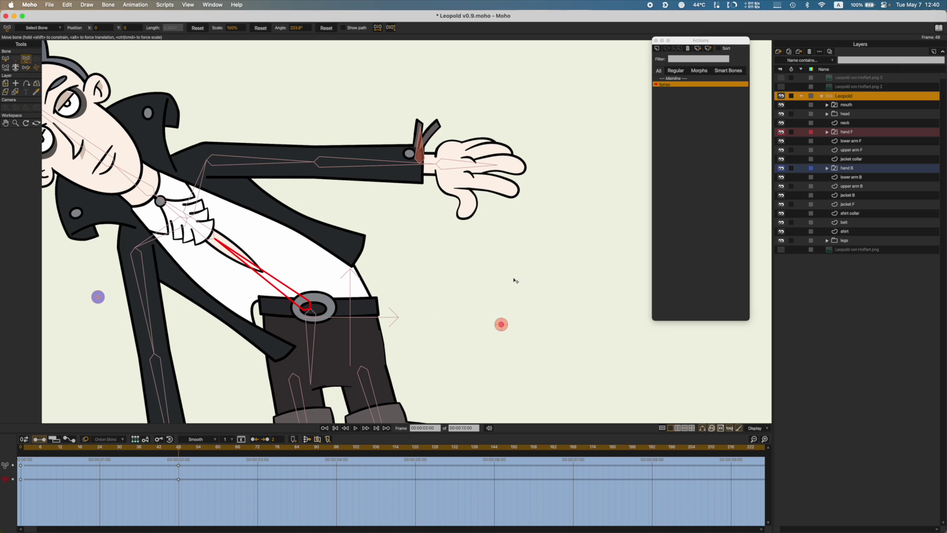
Step: At frame 48 of the torso action, pull the shirt's side and lower corner points on the leaning side up toward the belt
click(855, 232)
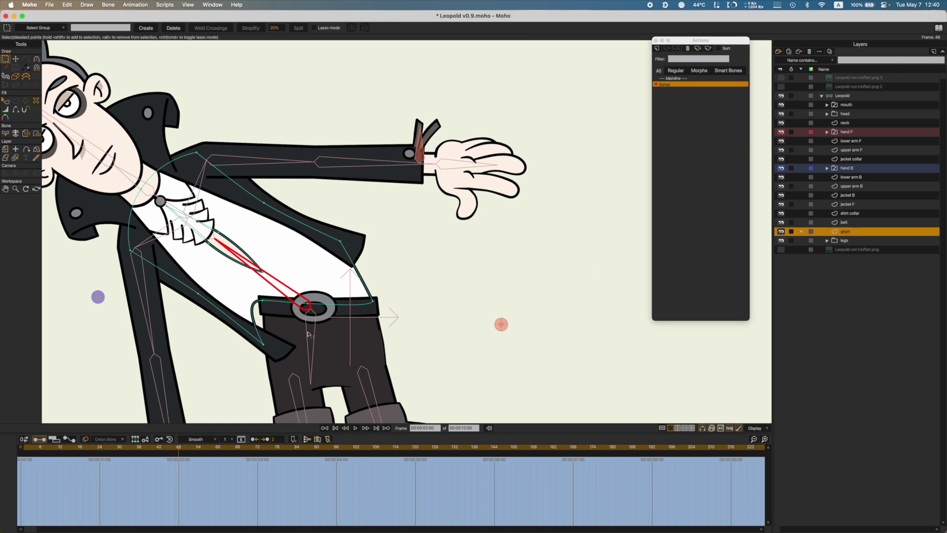
scroll(298, 333, up, 5)
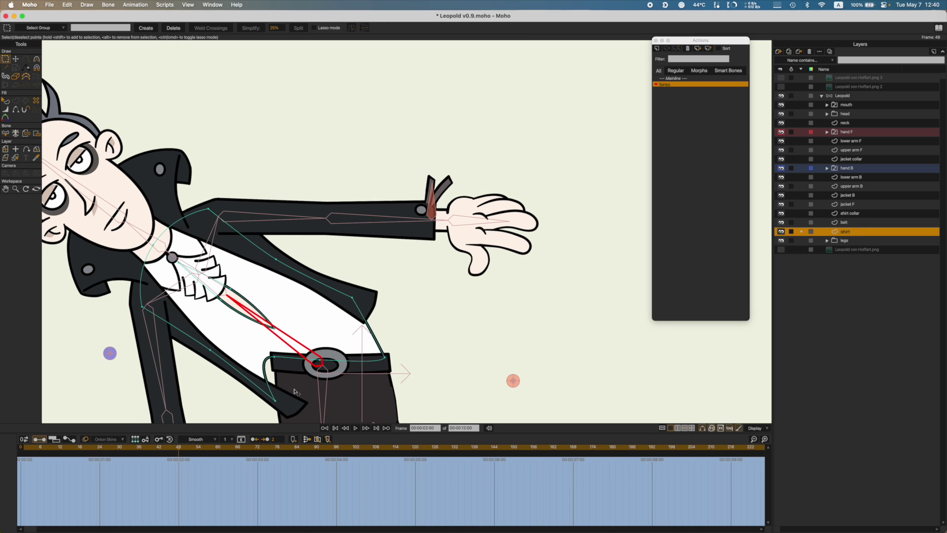
key(t)
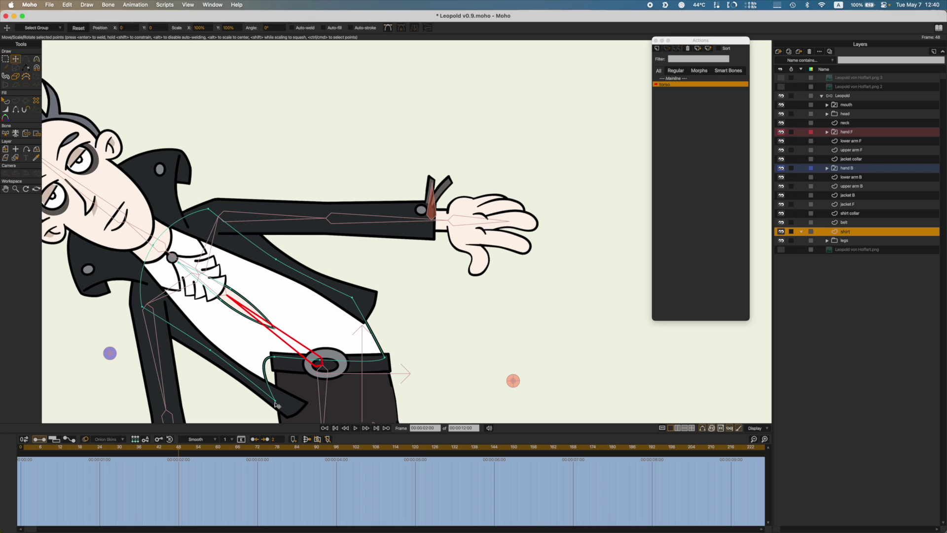
drag(275, 402, 270, 351)
drag(211, 350, 219, 331)
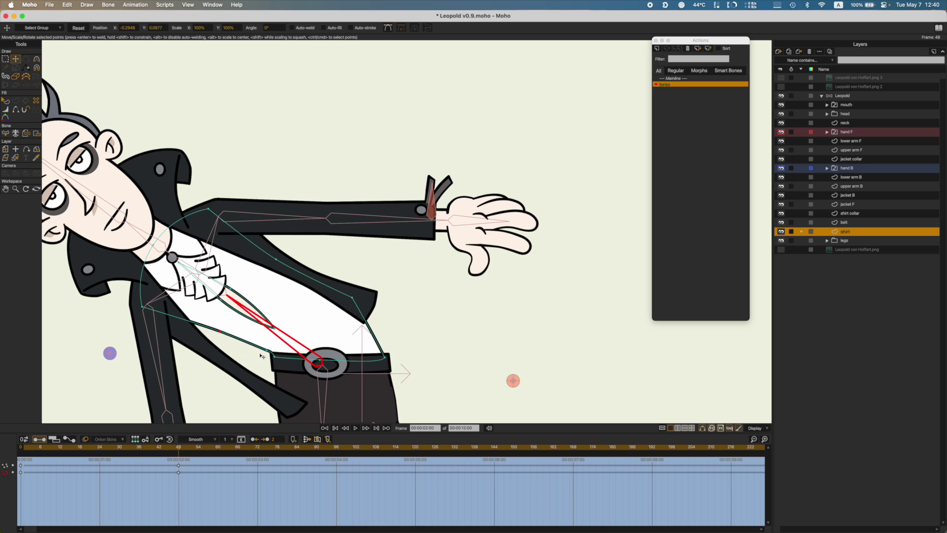
drag(267, 351, 273, 355)
key(super+z)
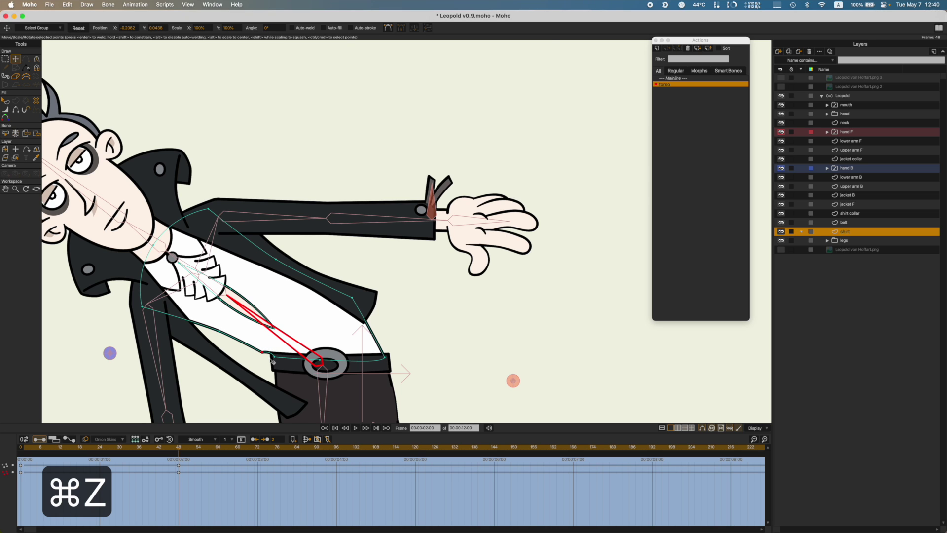
scroll(273, 361, up, 3)
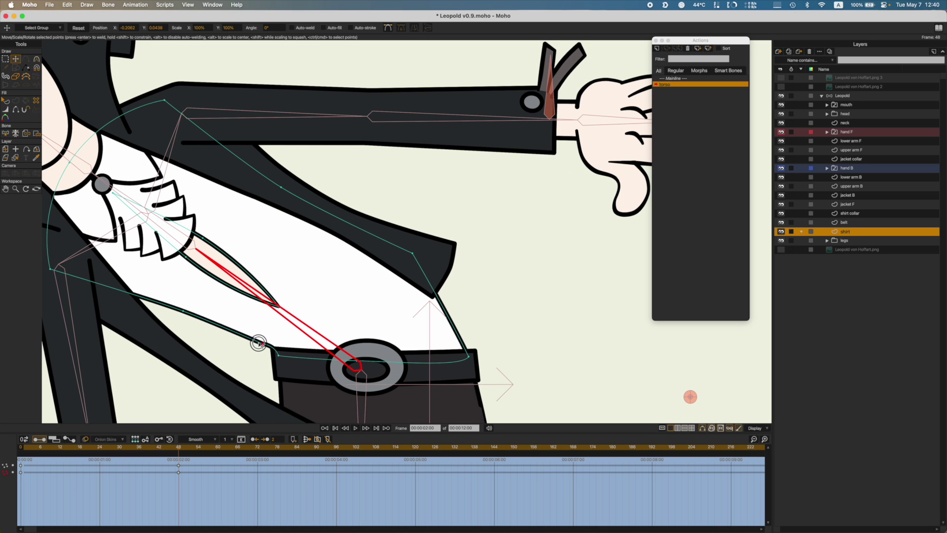
drag(258, 342, 260, 341)
Step: Set the shirt layer's torso action keyframes to Linear interpolation, and save the file
drag(194, 490, 2, 454)
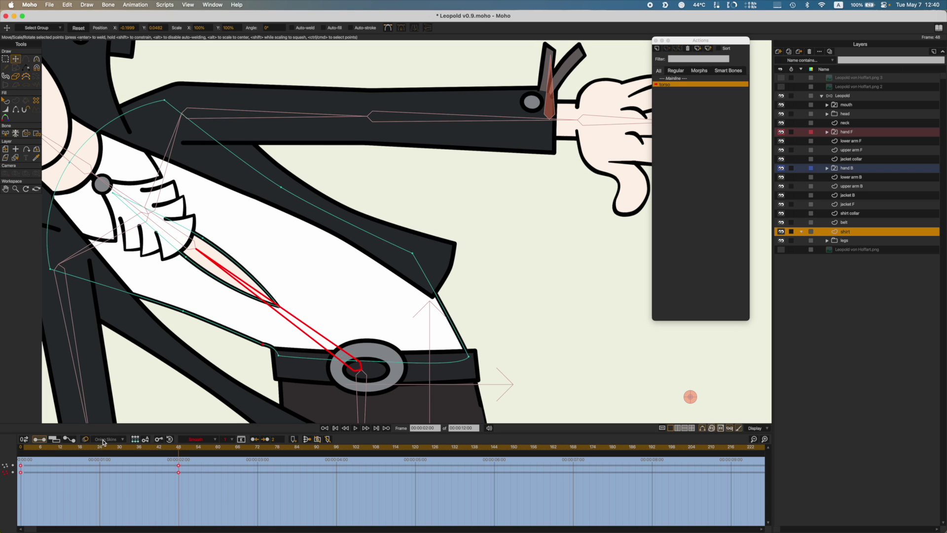
click(184, 440)
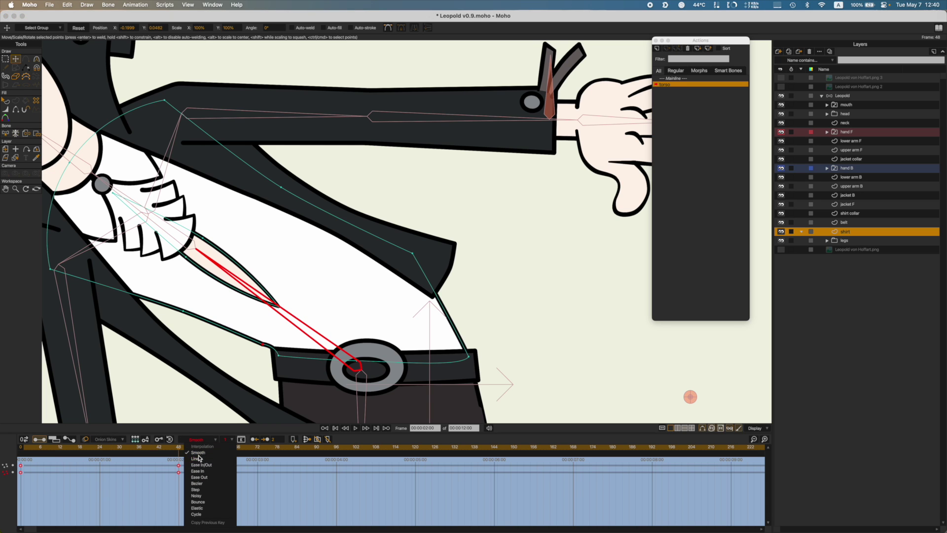
click(212, 492)
click(212, 490)
click(194, 439)
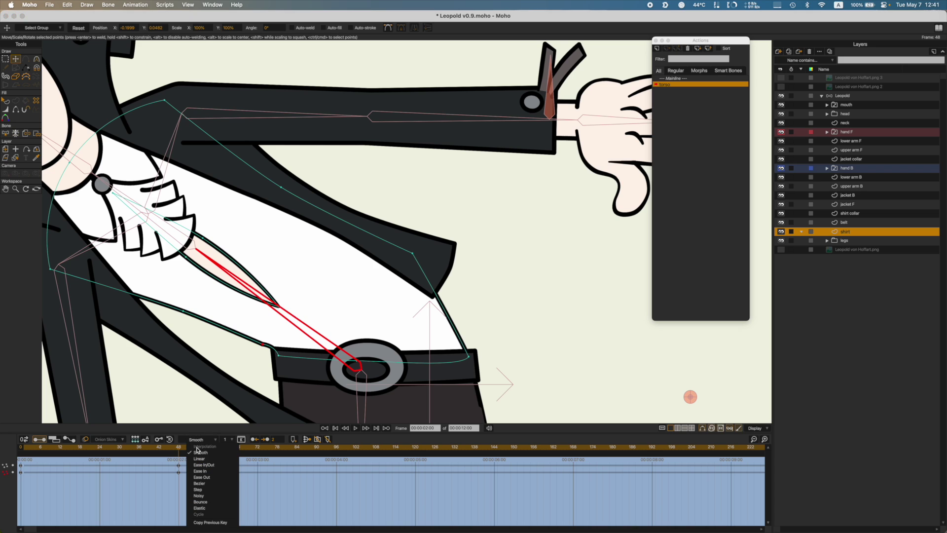
click(197, 461)
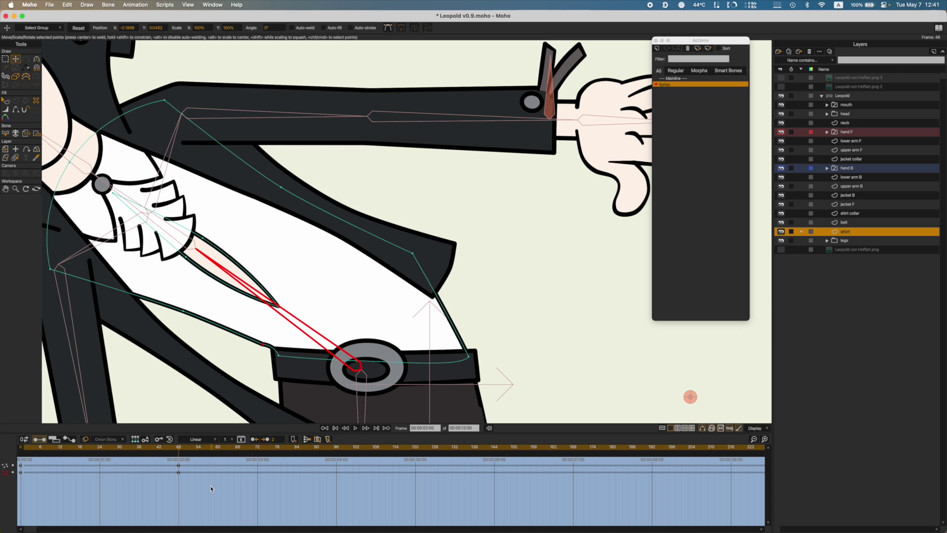
key(super+s)
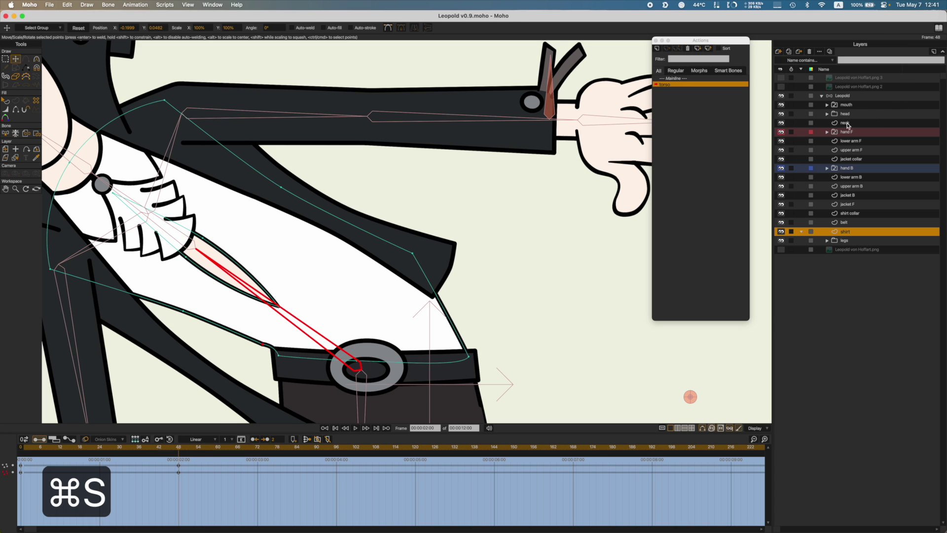
Step: Set the Leopold layer's bone keyframes in the torso action to Linear interpolation, and save the file
click(844, 97)
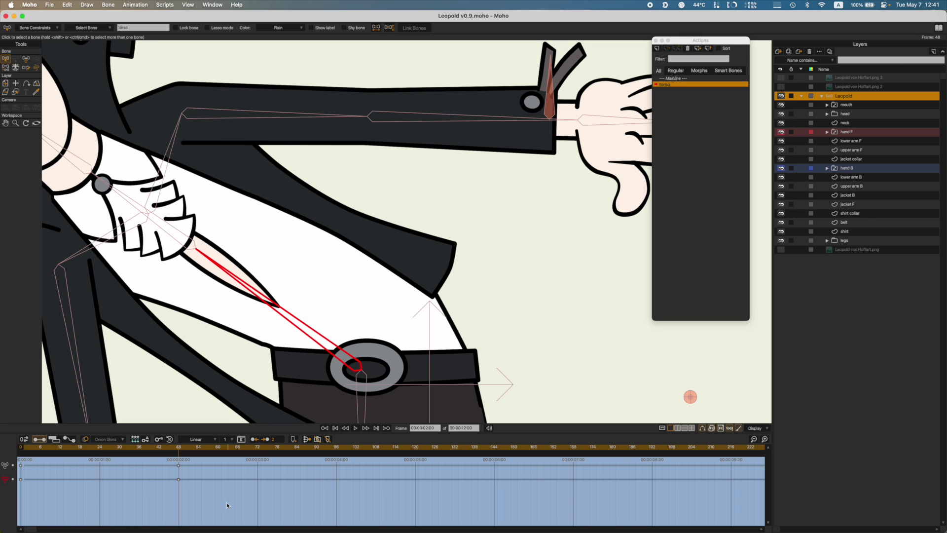
drag(204, 492, 178, 479)
click(195, 439)
click(197, 450)
key(super+s)
Step: At frame 48, move the shirt's lower corner and side points opposite the lean outward to straighten that edge down to the belt
click(820, 234)
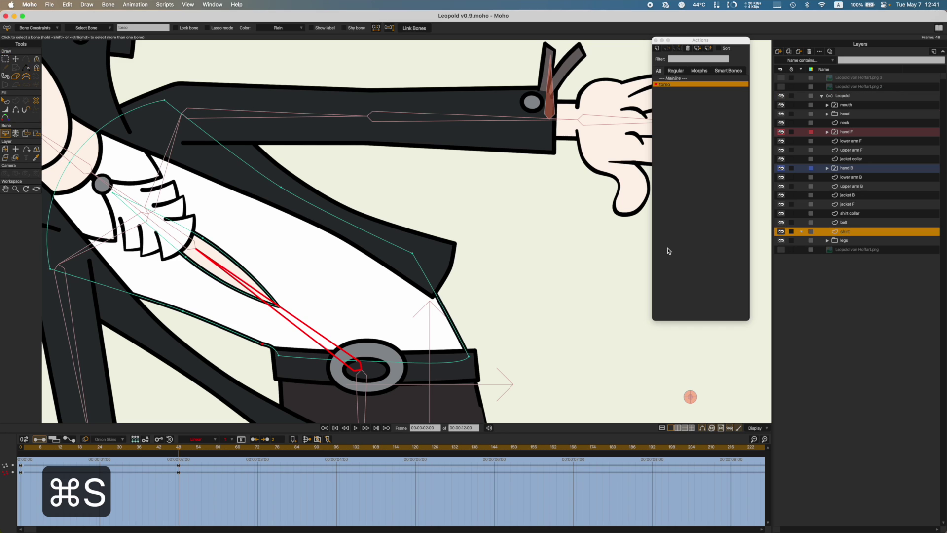
key(t)
drag(414, 254, 483, 339)
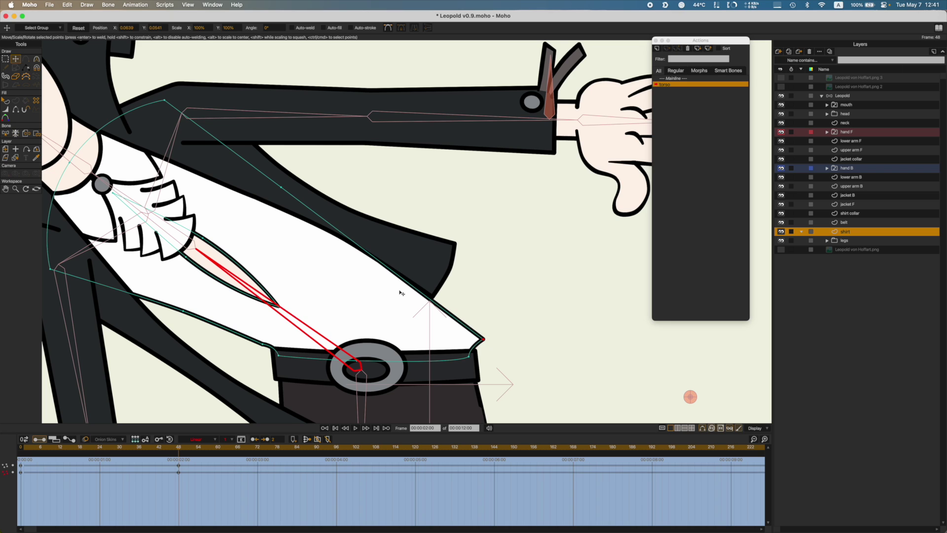
drag(281, 188, 327, 210)
key(super+z)
click(300, 188)
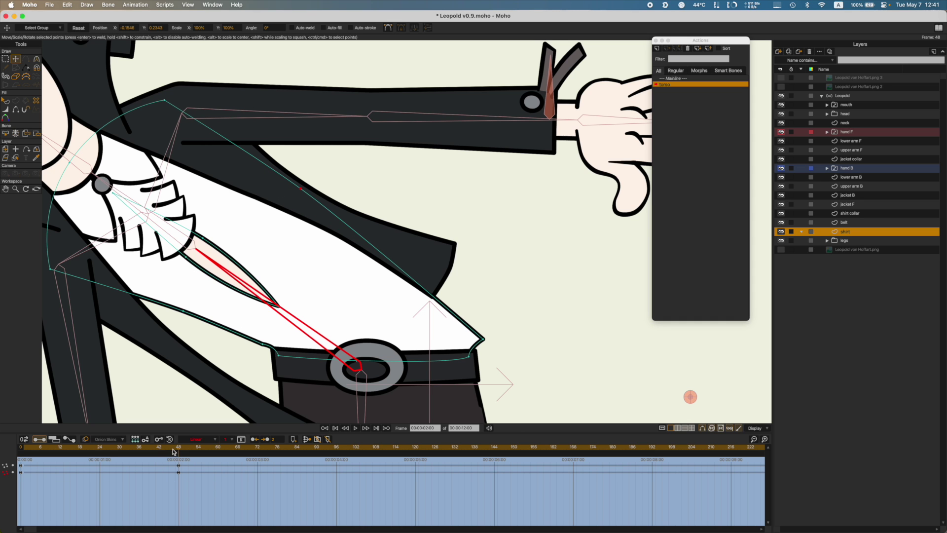
Step: At frame 24, move the shirt's lower corner point opposite the lean outward past the belt's end, and play back the action
drag(174, 451, 3, 429)
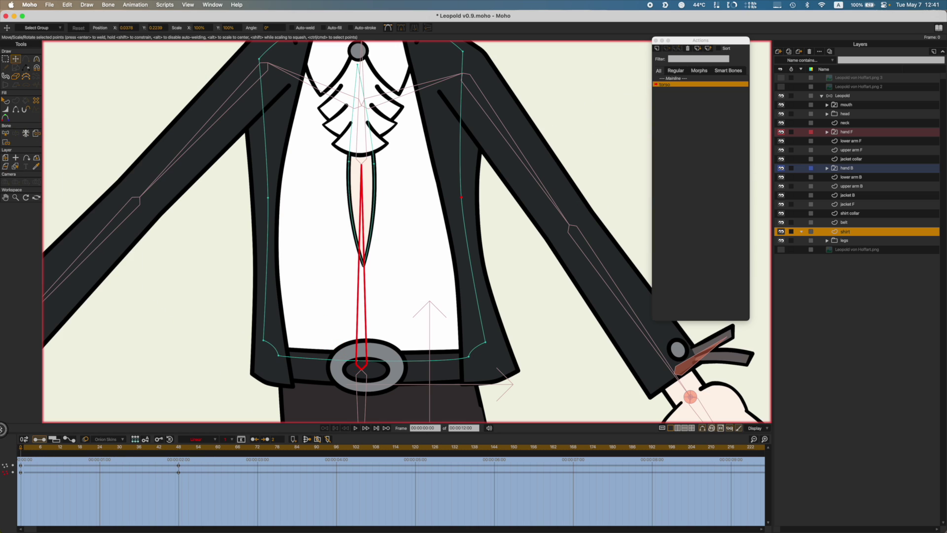
click(100, 452)
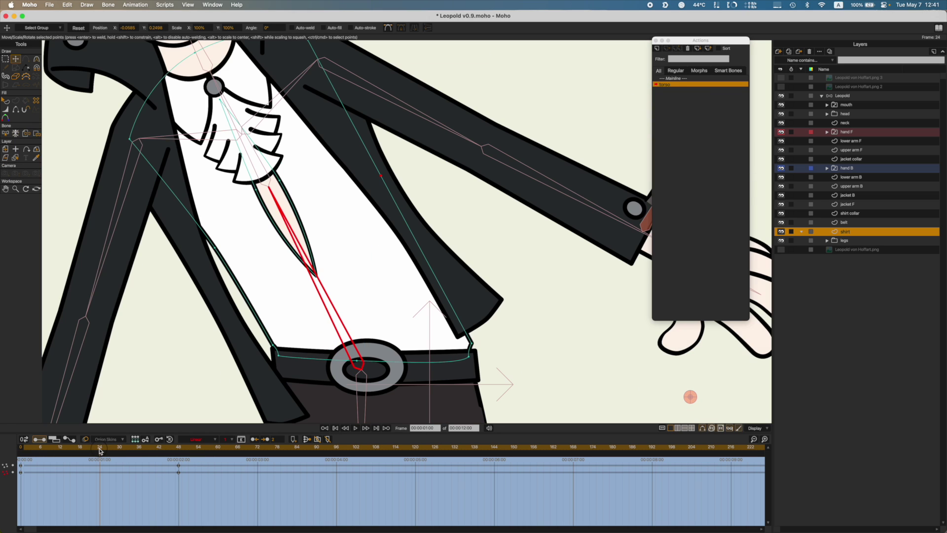
mouse_move(473, 344)
mouse_down()
mouse_move(486, 344)
mouse_move(473, 361)
mouse_up()
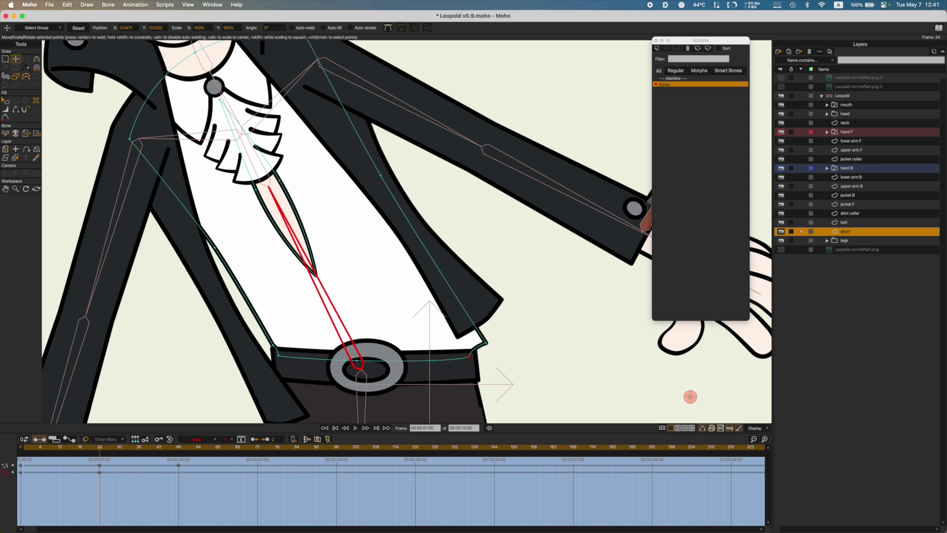
key(space)
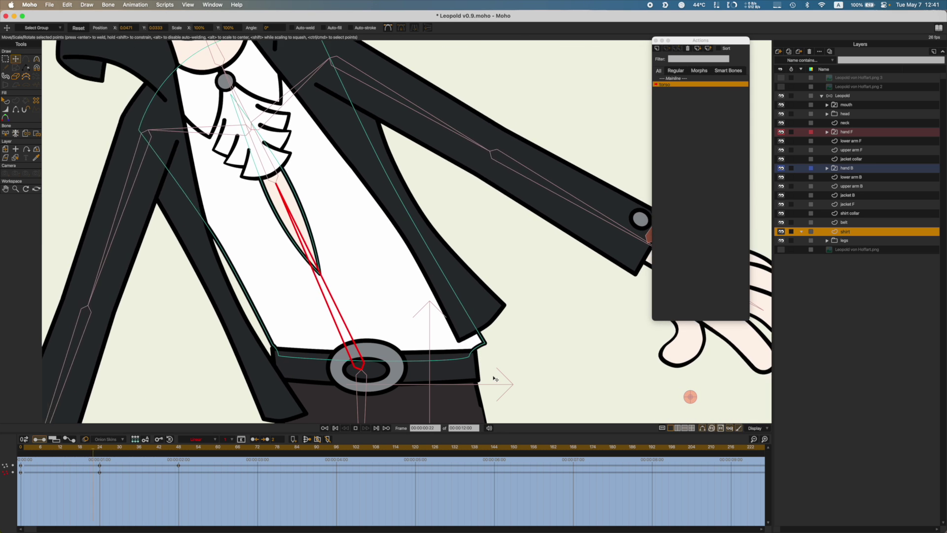
key(space)
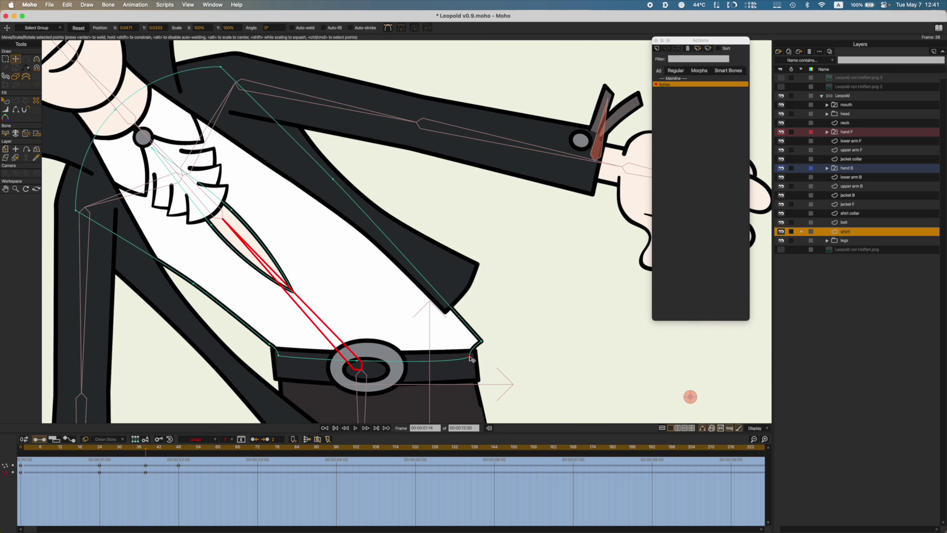
Step: Try to peak the shirt's bottom corner points at the belt at frame 38 of the torso action
key(super+p)
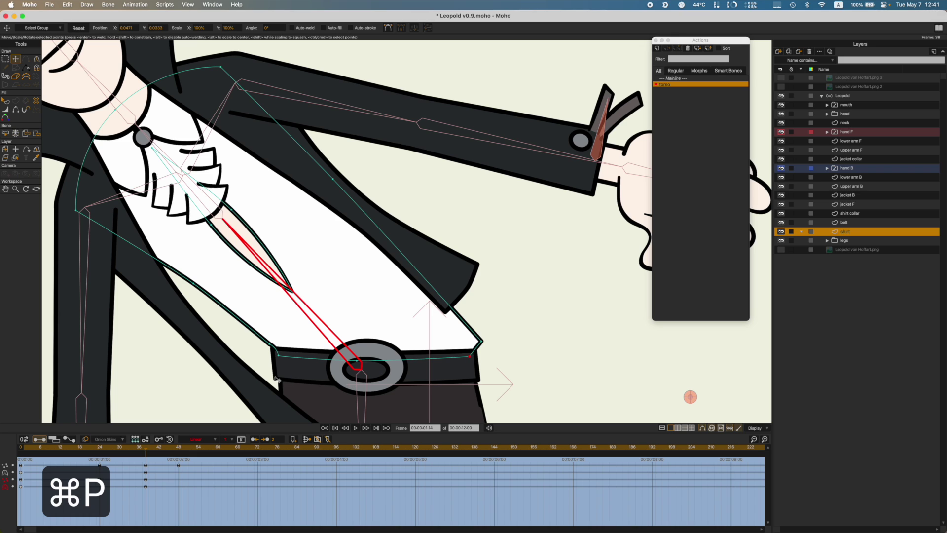
click(279, 355)
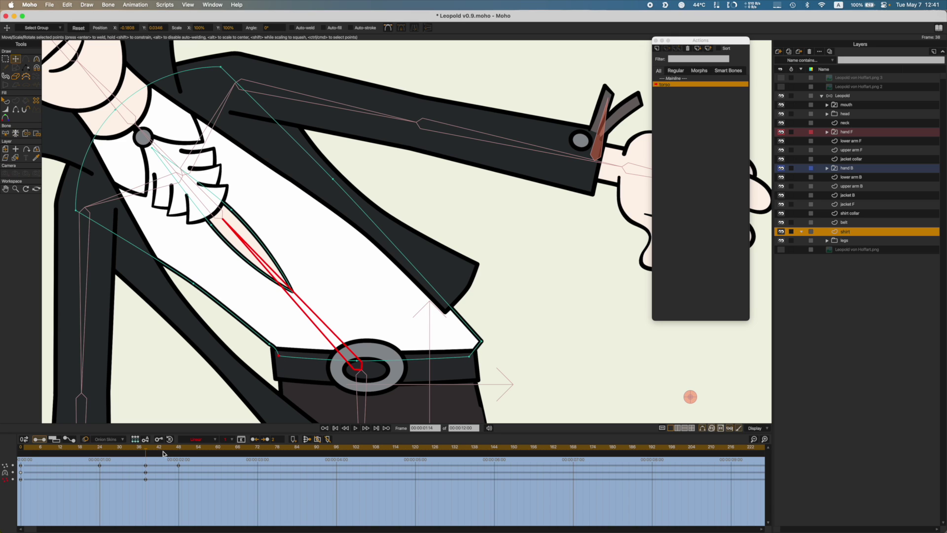
key(super+z)
key(super+z)
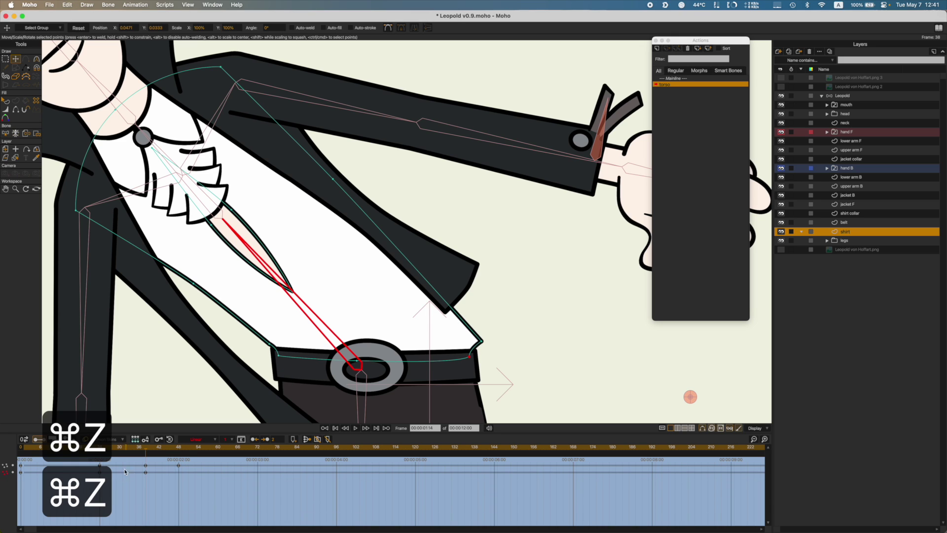
Step: Return to the Mainline at frame 0 and add a point to the shirt's curved outline at each bottom corner
click(22, 453)
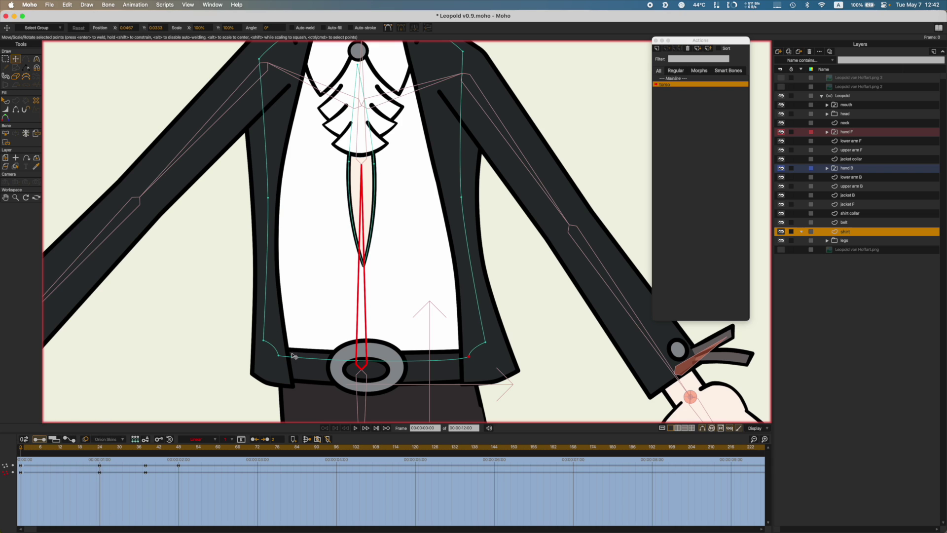
click(279, 356)
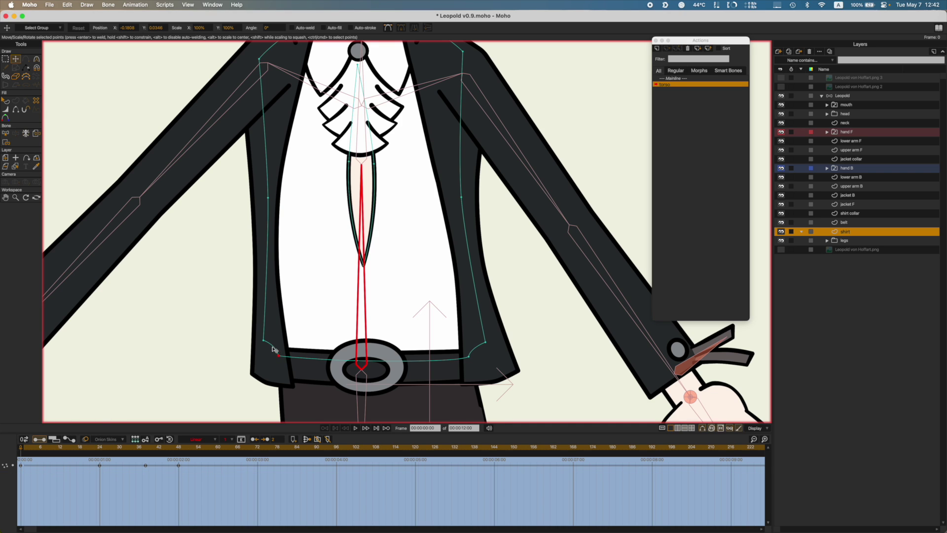
double_click(674, 78)
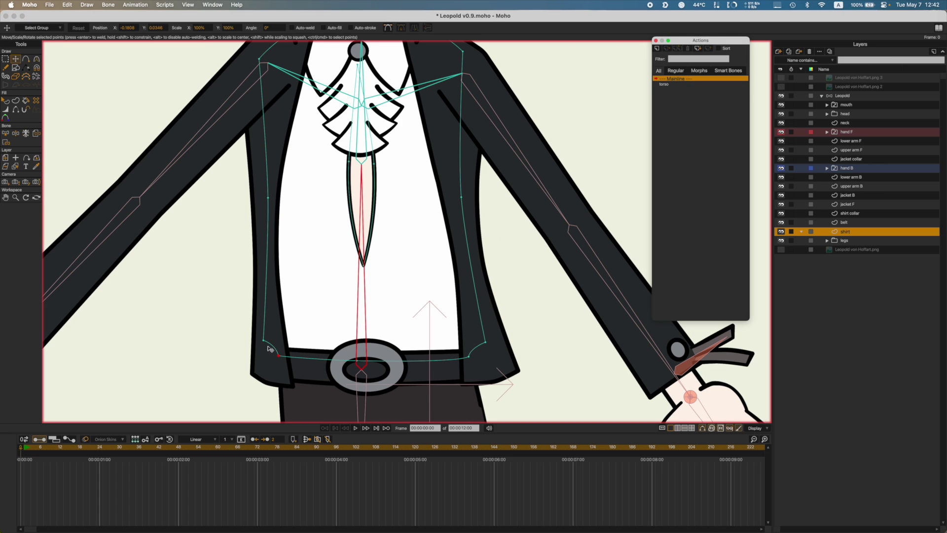
key(a)
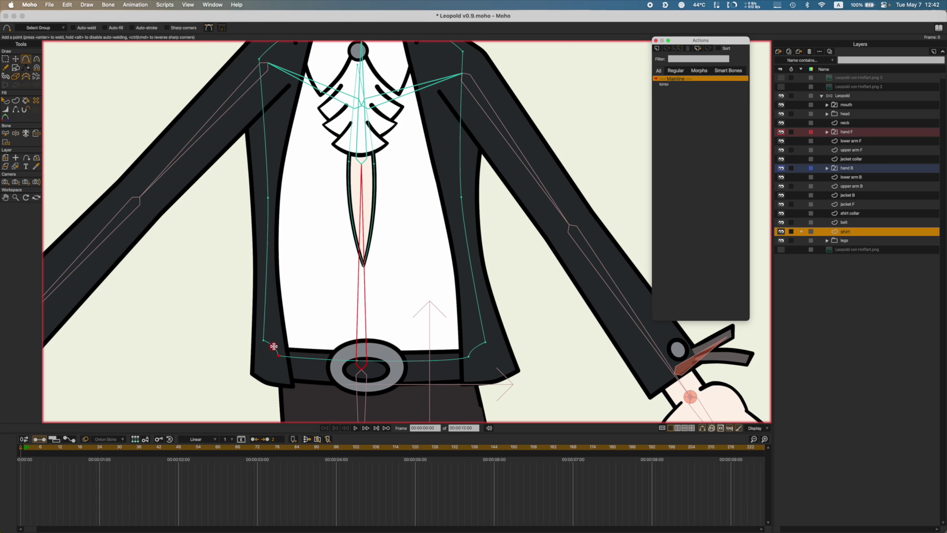
click(274, 347)
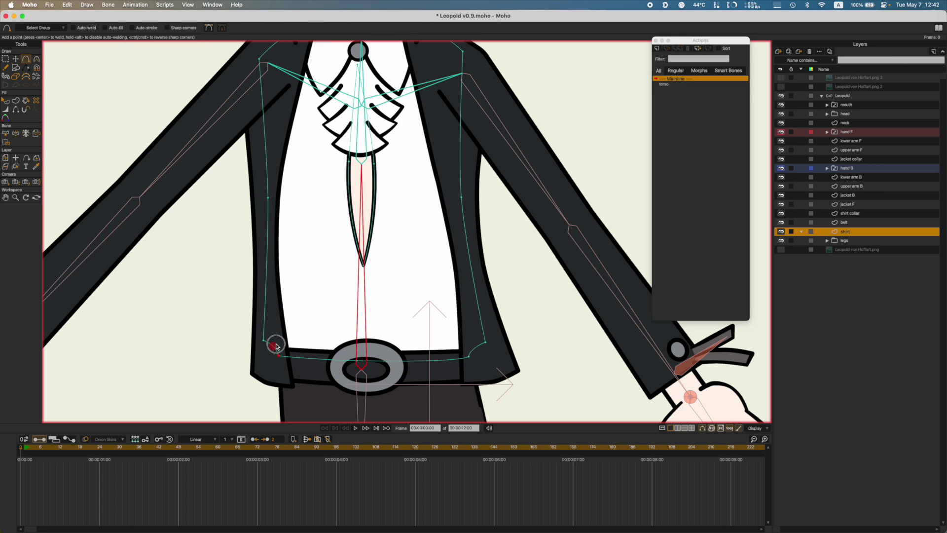
click(474, 349)
Step: Peak the shirt's two bottom points on the belt
key(t)
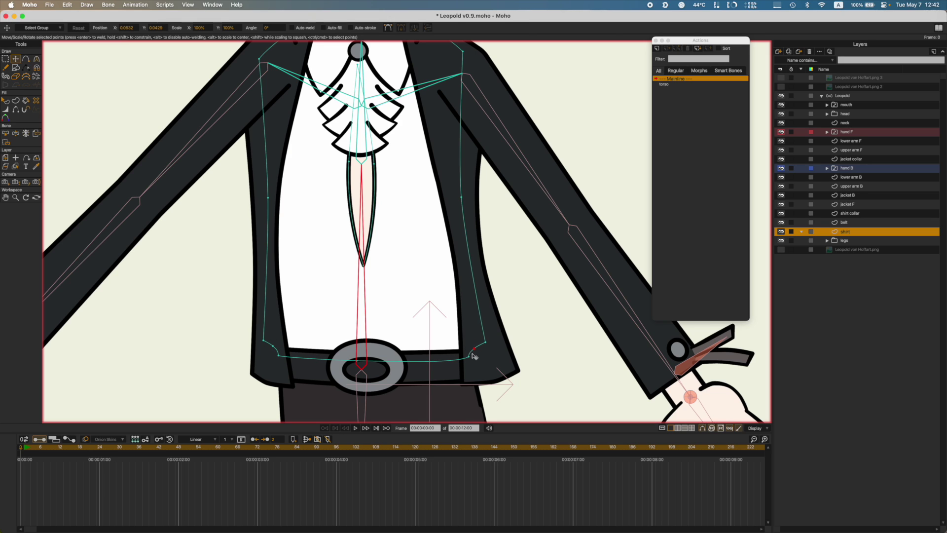
key(super+p)
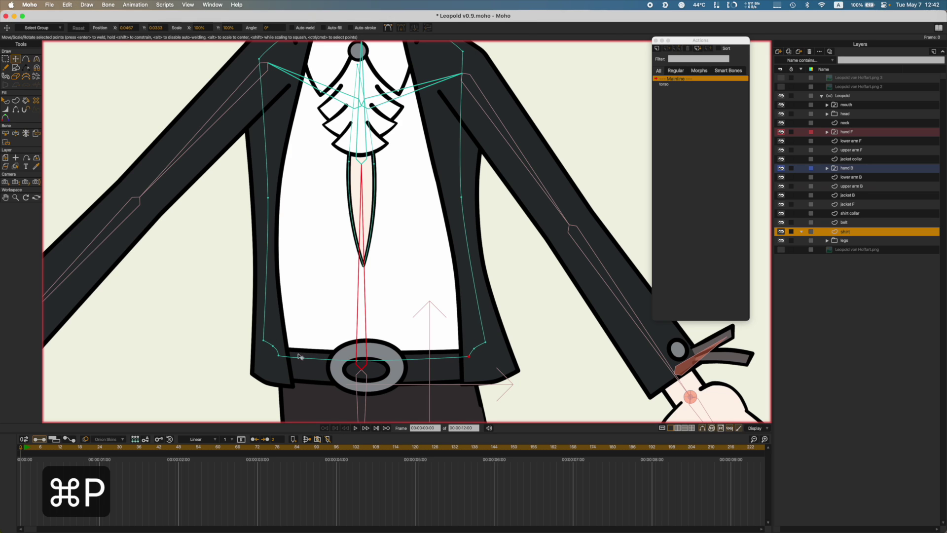
click(279, 355)
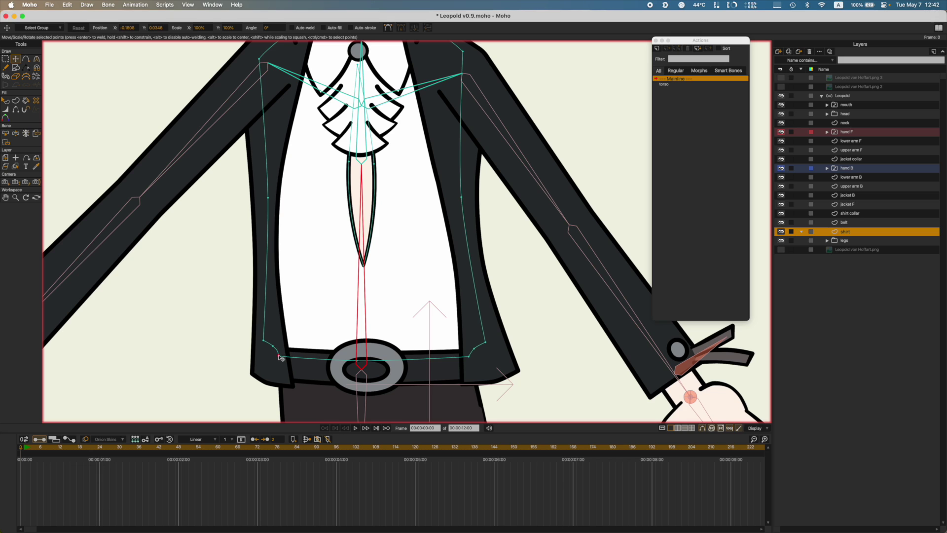
key(super+p)
Step: Adjust the curvature of the two added corner points to round the shirt's bottom corners, and save the file
drag(271, 347, 269, 338)
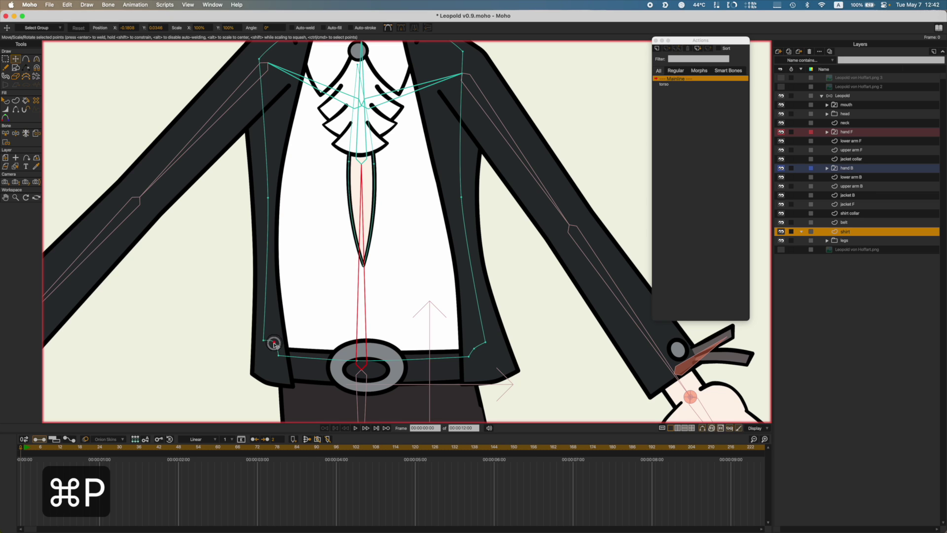
click(475, 348)
key(c)
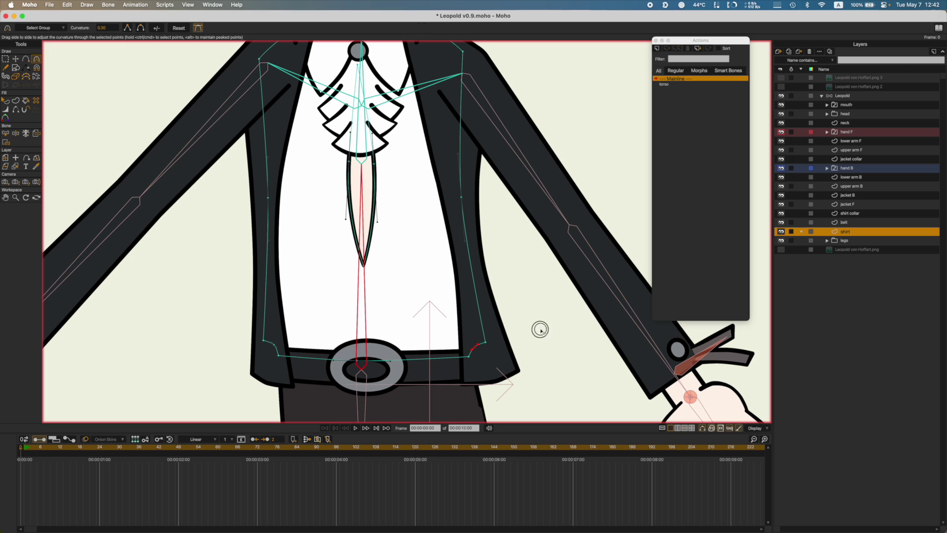
click(275, 345)
key(t)
key(super+s)
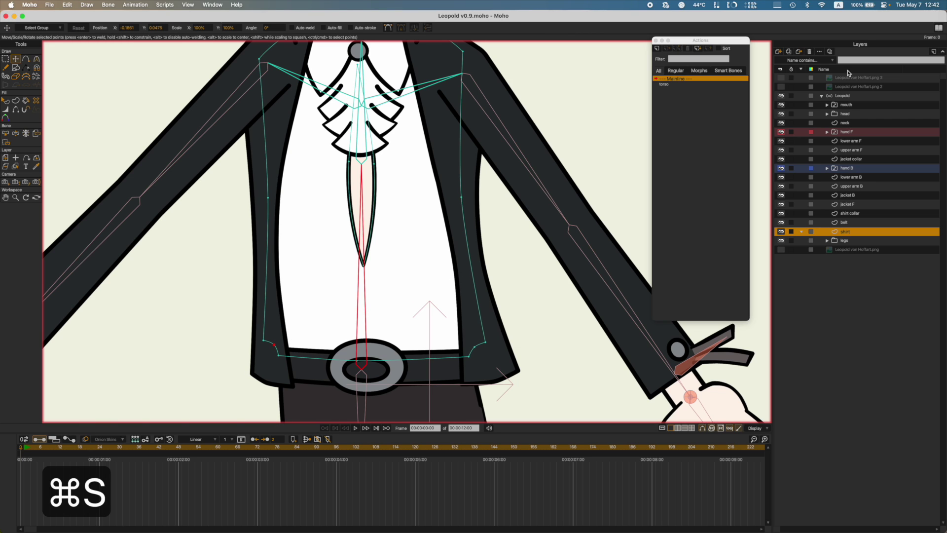
Step: Delete all of the shirt's keyframes from the torso action and save the file
double_click(665, 85)
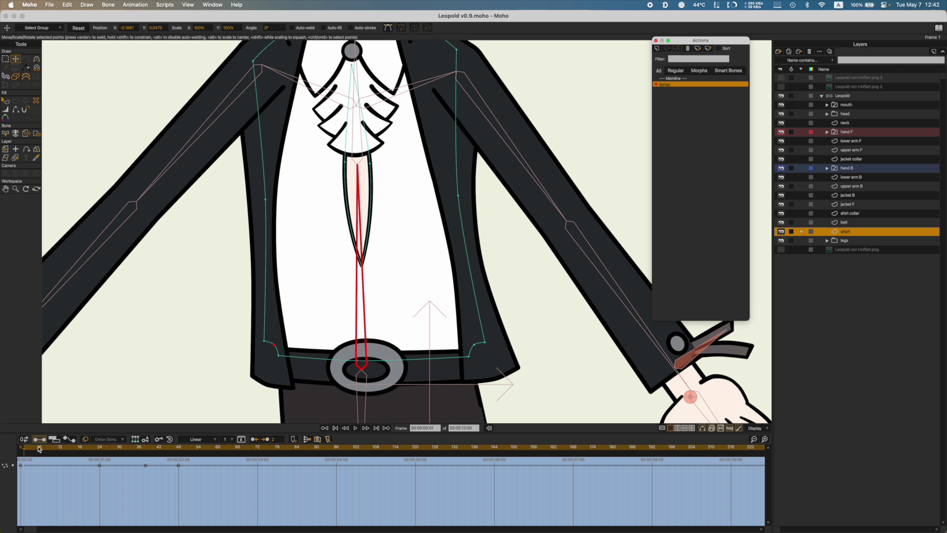
drag(39, 449, 123, 452)
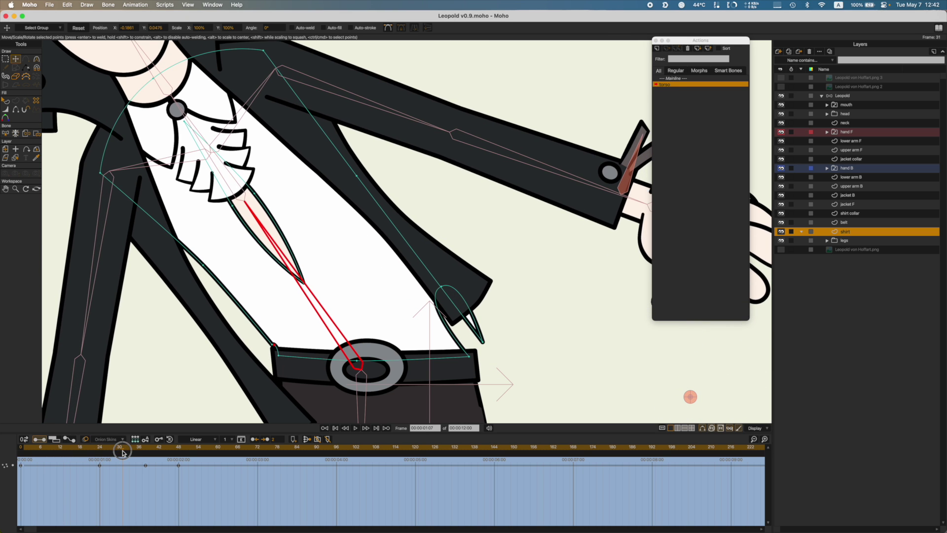
drag(201, 482, 2, 443)
key(Delete)
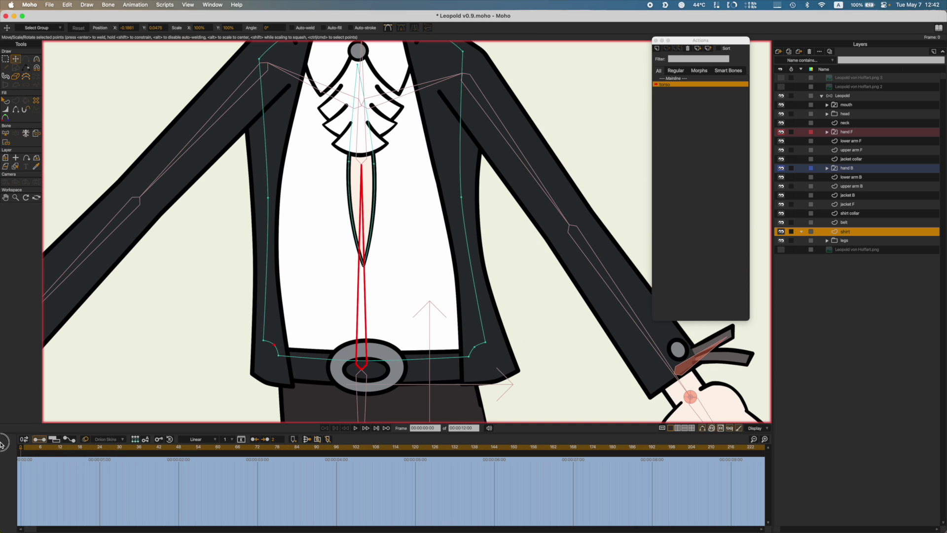
key(super+s)
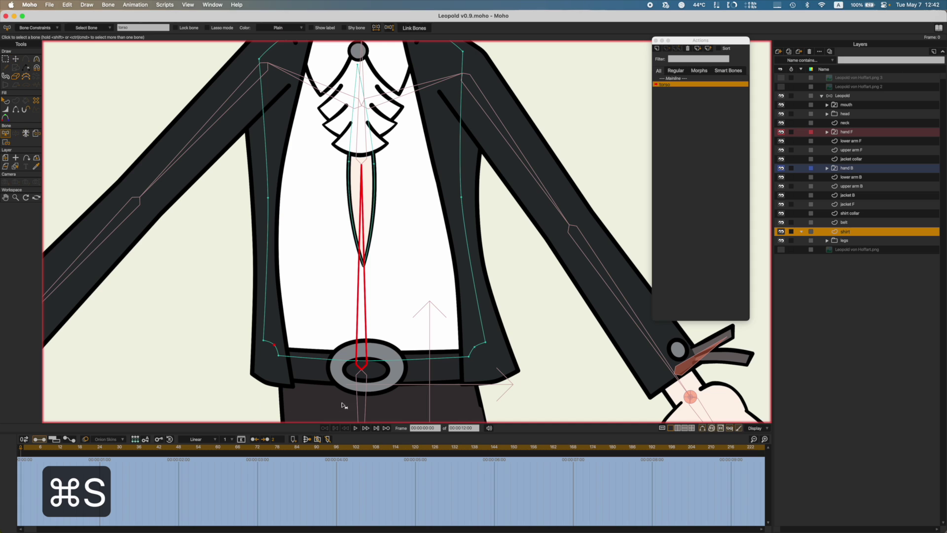
Step: Bind the shirt's added corner point at the right end of the belt to the hip bone
click(367, 402)
click(479, 350)
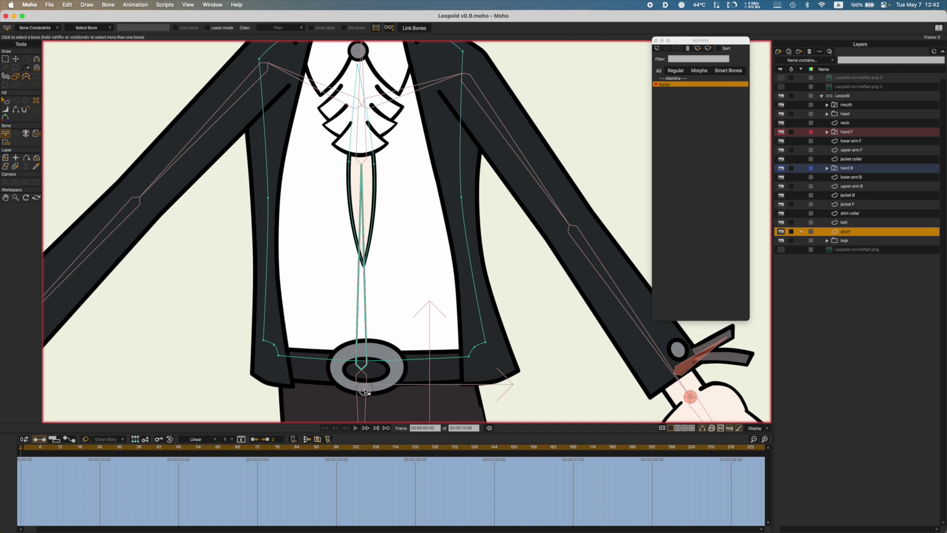
key(i)
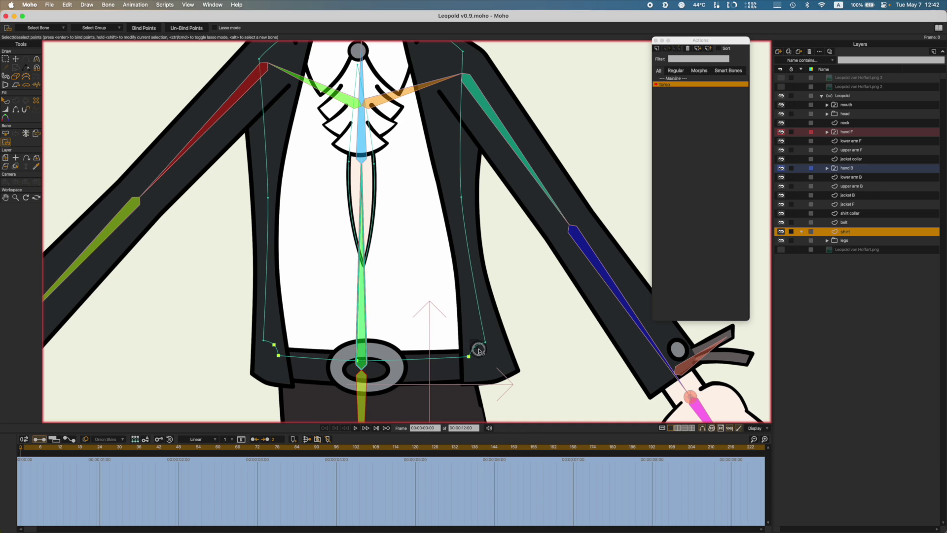
click(474, 346)
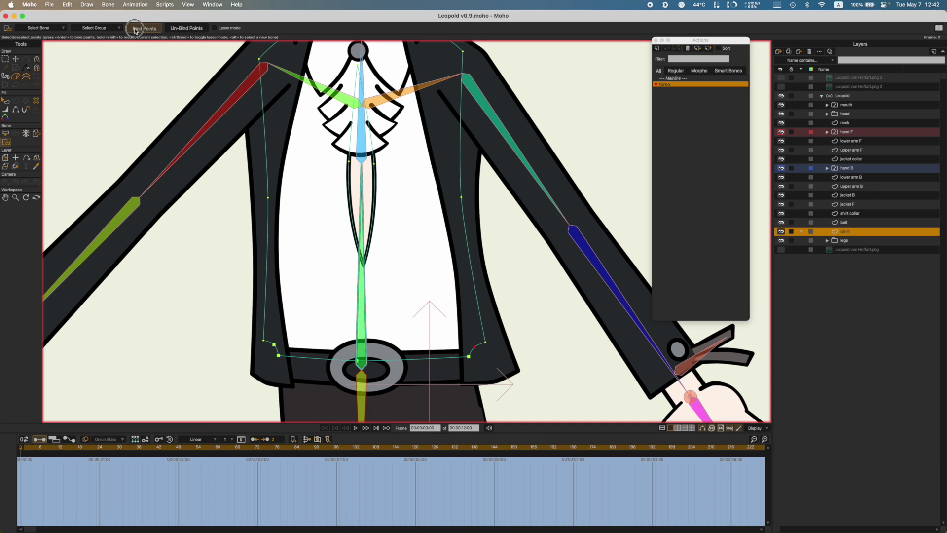
key(Return)
Step: Bind all six points of the shirt's two bottom corners to the hip bone
key(b)
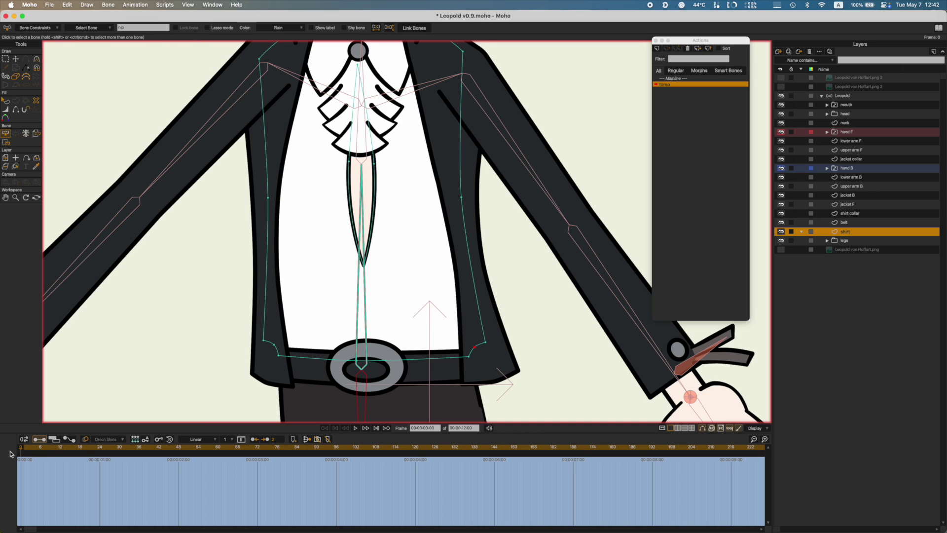
drag(26, 445, 2, 428)
double_click(366, 399)
key(i)
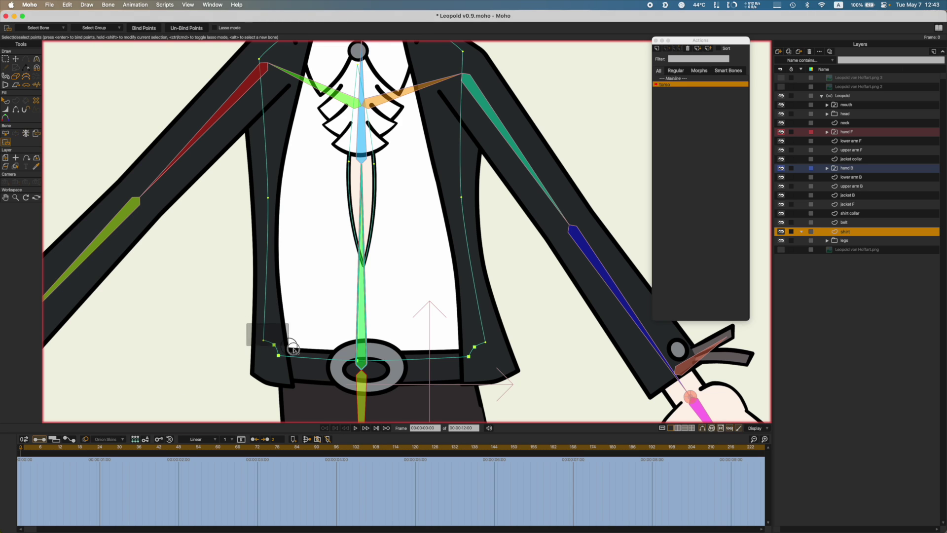
drag(186, 322, 518, 376)
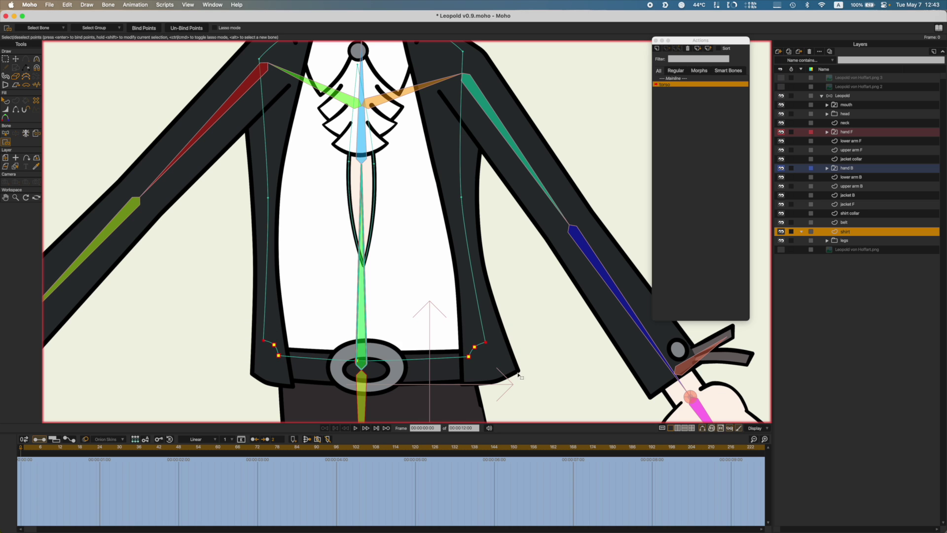
click(144, 28)
Step: At frame 48 of the torso action, raise the shirt's left side point and reposition its bottom corner points to smooth the bent outline
drag(54, 448, 179, 454)
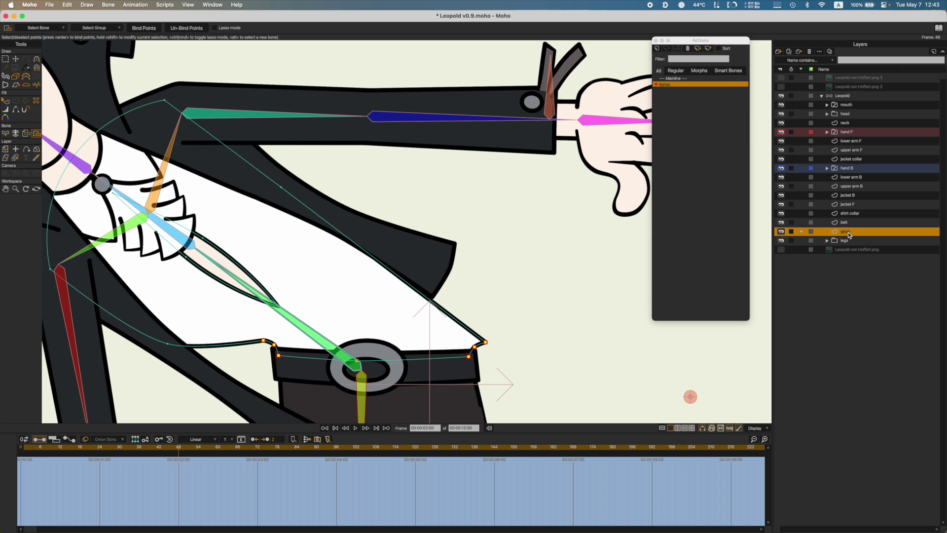
key(t)
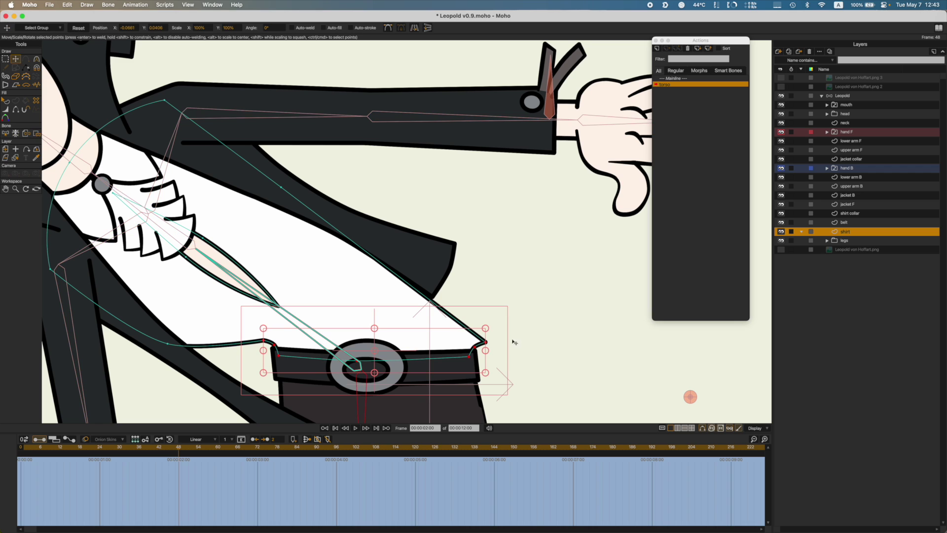
click(622, 318)
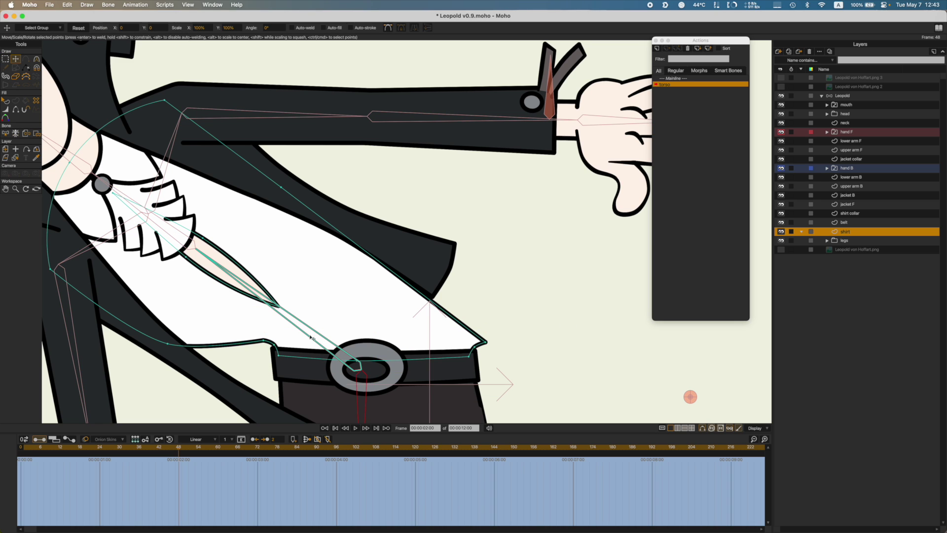
drag(264, 341, 263, 344)
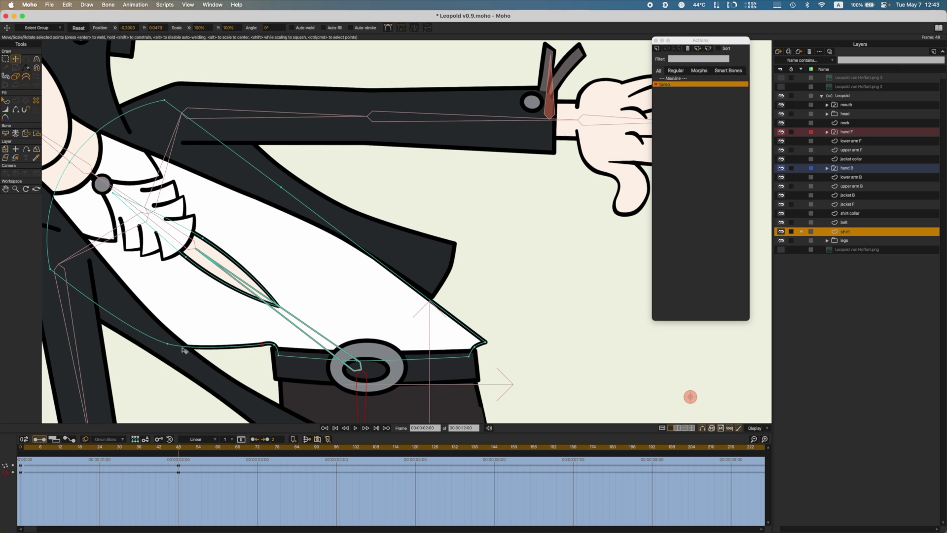
drag(171, 344, 177, 319)
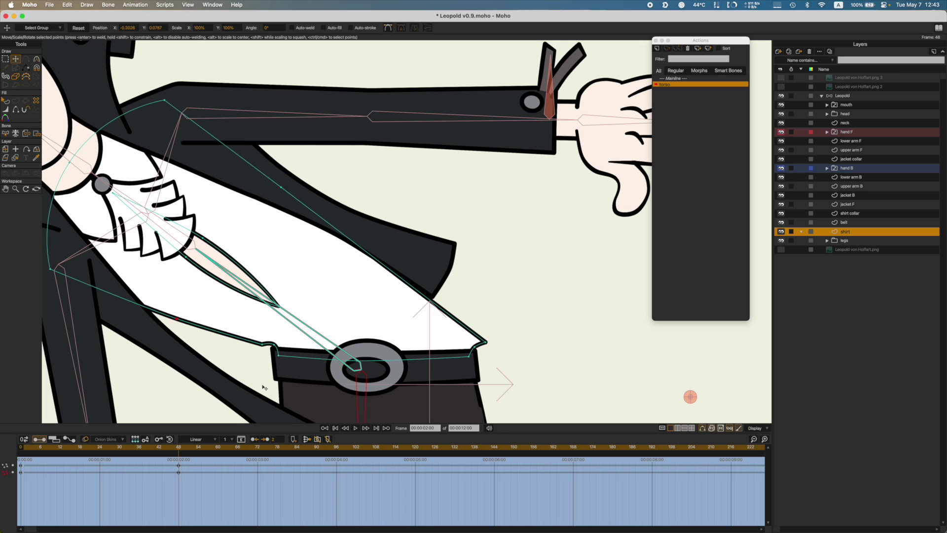
click(259, 345)
drag(260, 345, 258, 344)
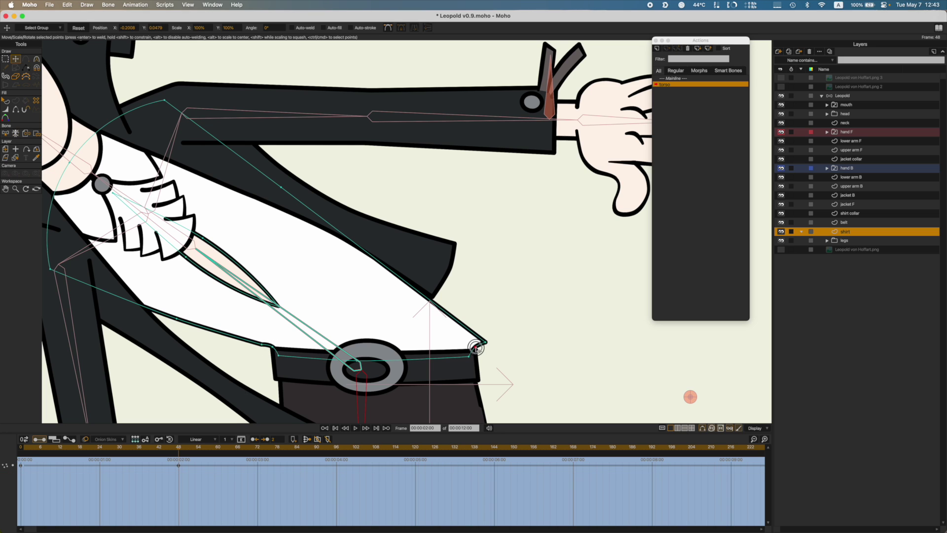
mouse_move(485, 342)
mouse_down()
mouse_move(477, 331)
mouse_move(475, 346)
mouse_up()
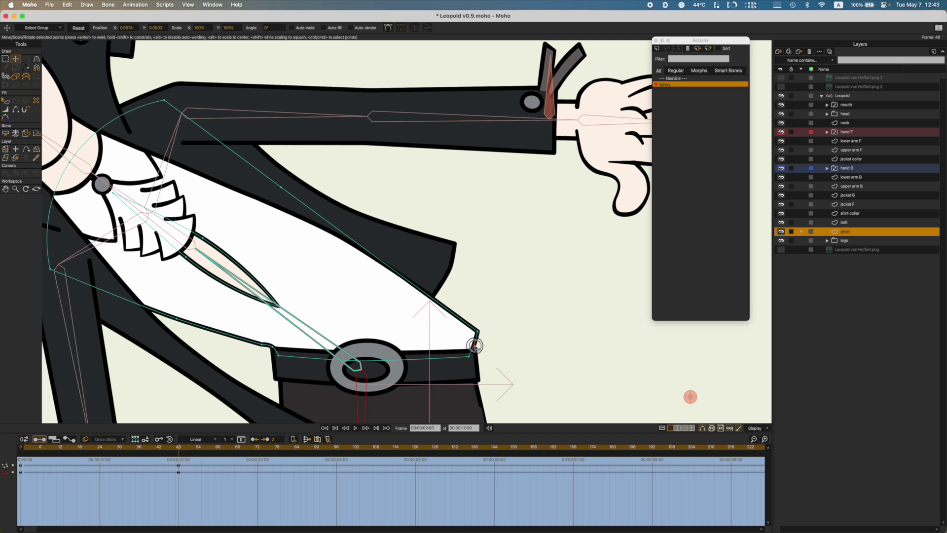
drag(169, 448, 2, 397)
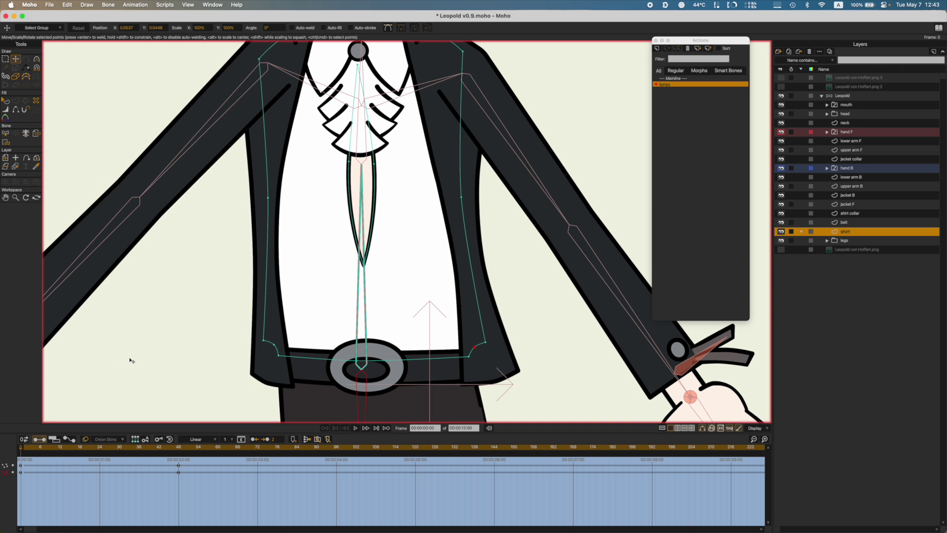
Step: On the Mainline, lower the shirt's two mid-side points and shift each slightly outward
drag(375, 239, 376, 264)
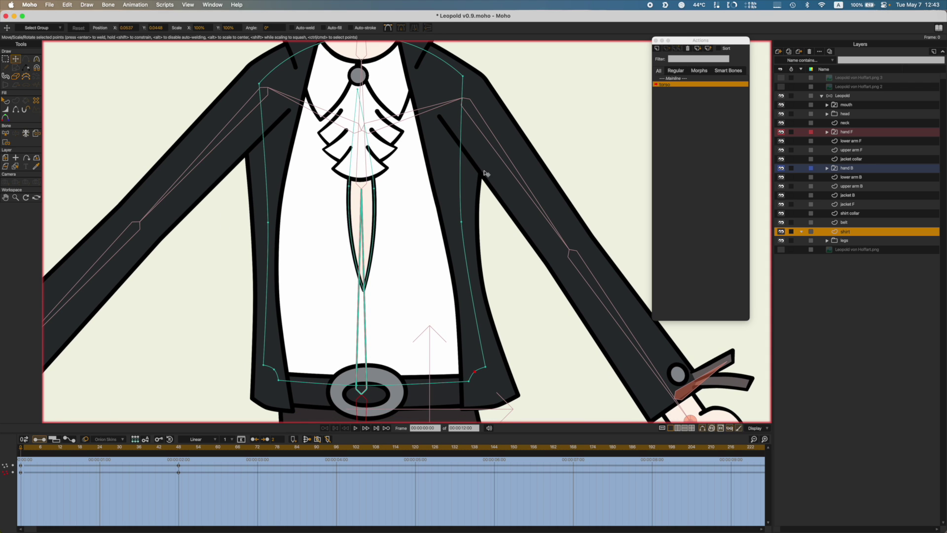
double_click(673, 78)
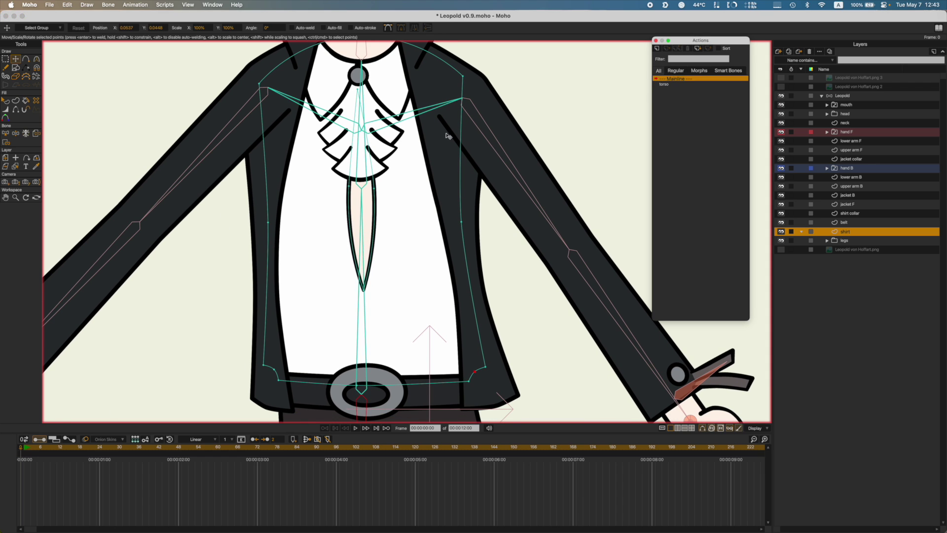
key(g)
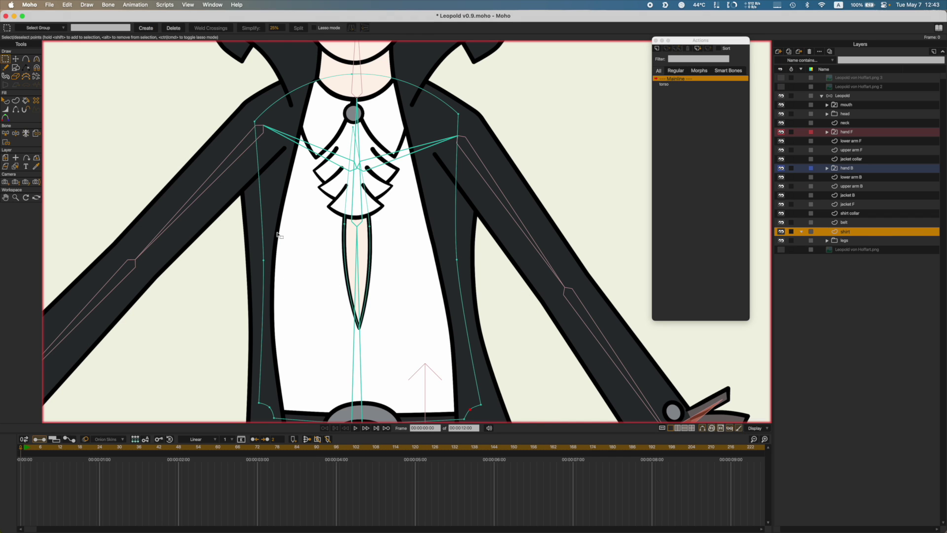
drag(276, 236, 488, 272)
key(t)
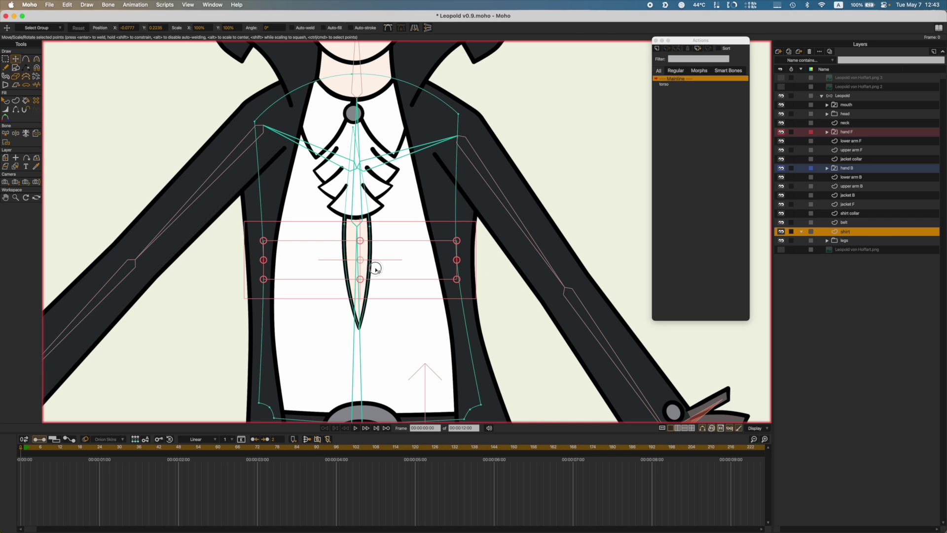
click(374, 273)
drag(377, 294, 377, 294)
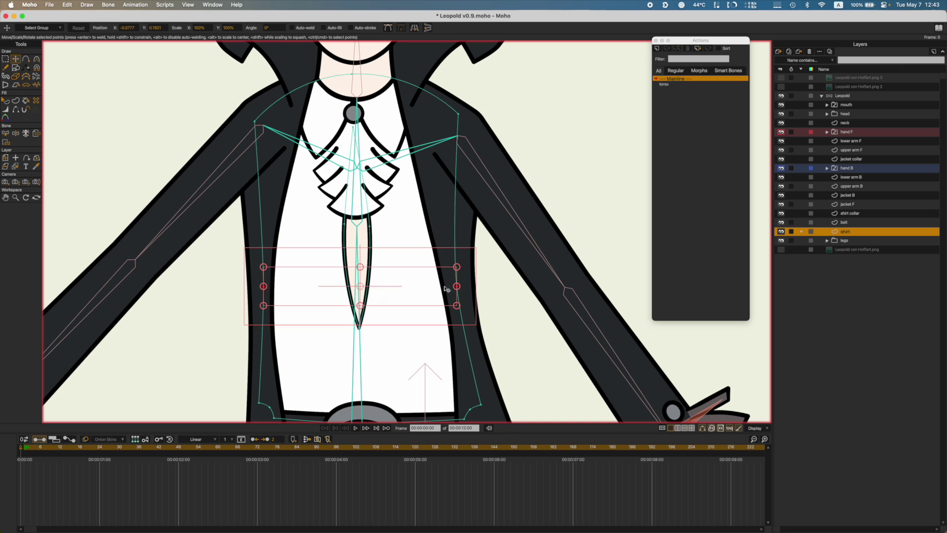
click(458, 287)
click(457, 286)
drag(457, 287, 465, 285)
drag(259, 288, 256, 288)
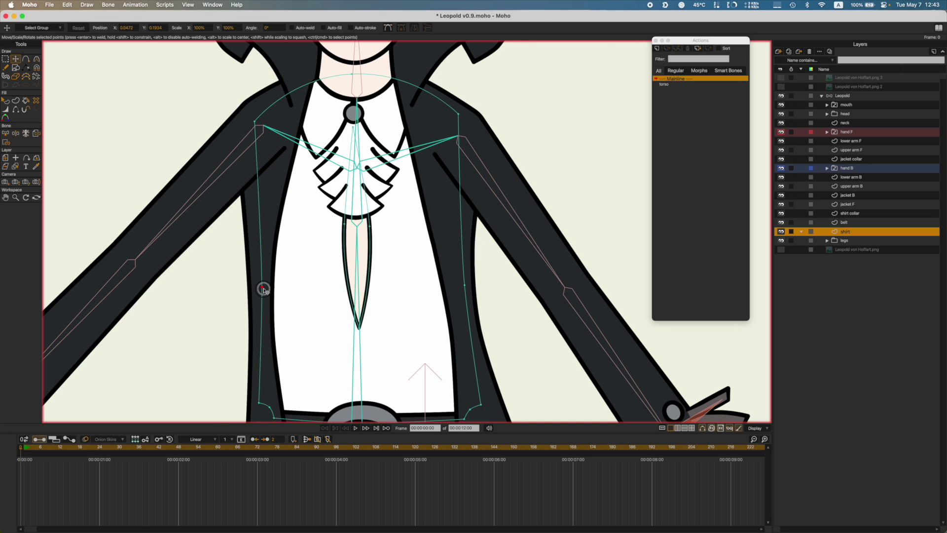
Step: Add a point to each side of the shirt's outline just below the armpits and save the file
key(a)
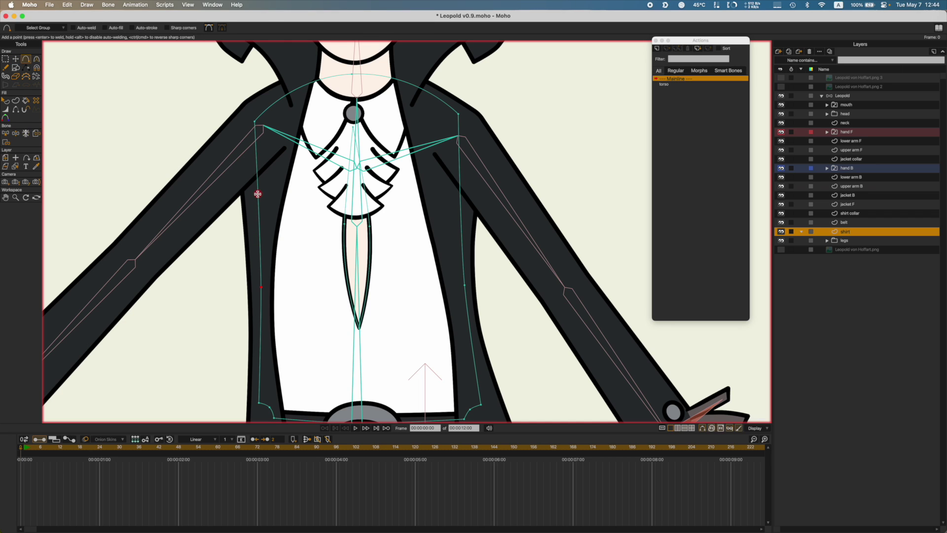
click(257, 193)
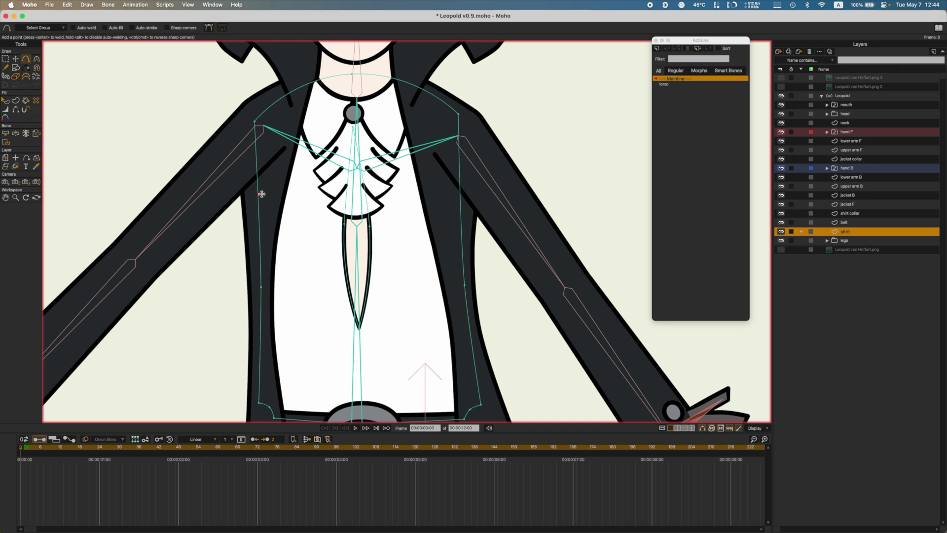
click(458, 188)
key(t)
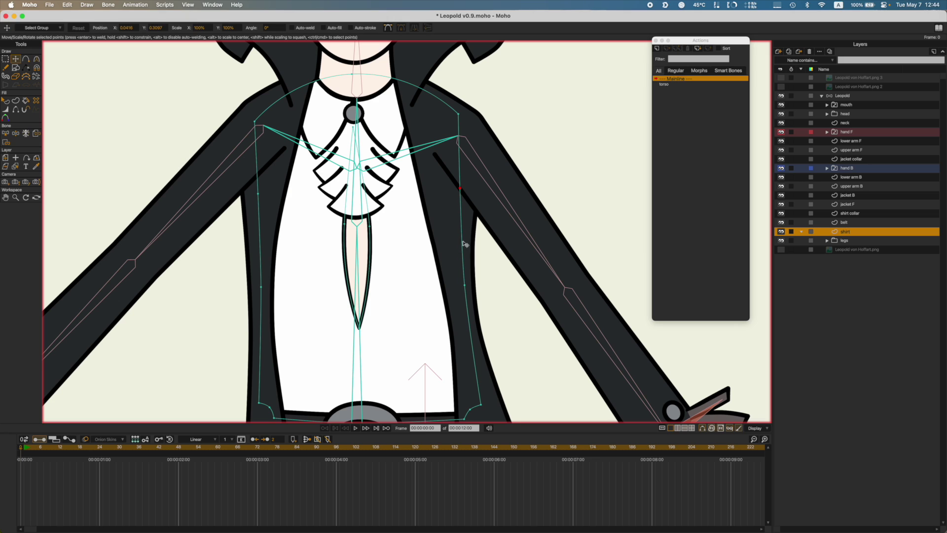
key(super+s)
Step: At frame 48 of the torso action, adjust the shirt's left bottom corner point beside the belt and save the file
key(b)
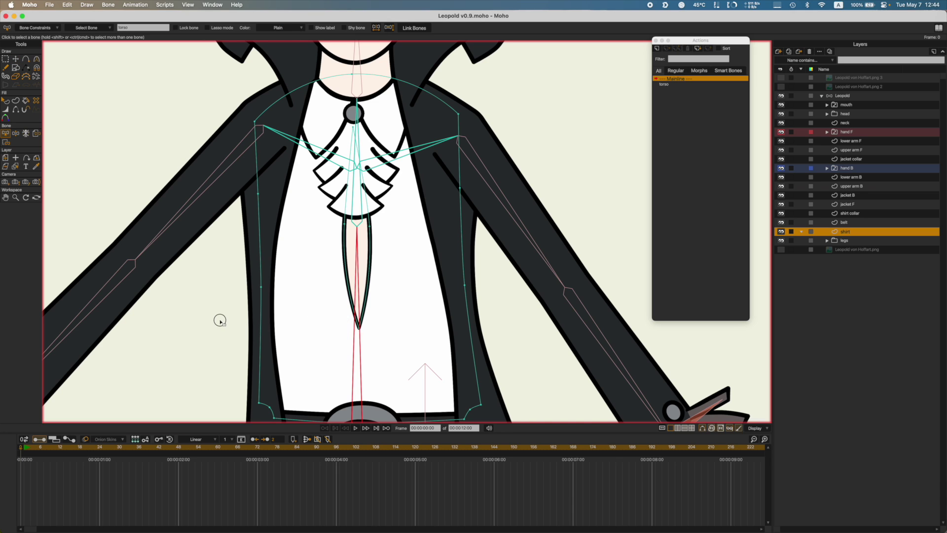
double_click(666, 85)
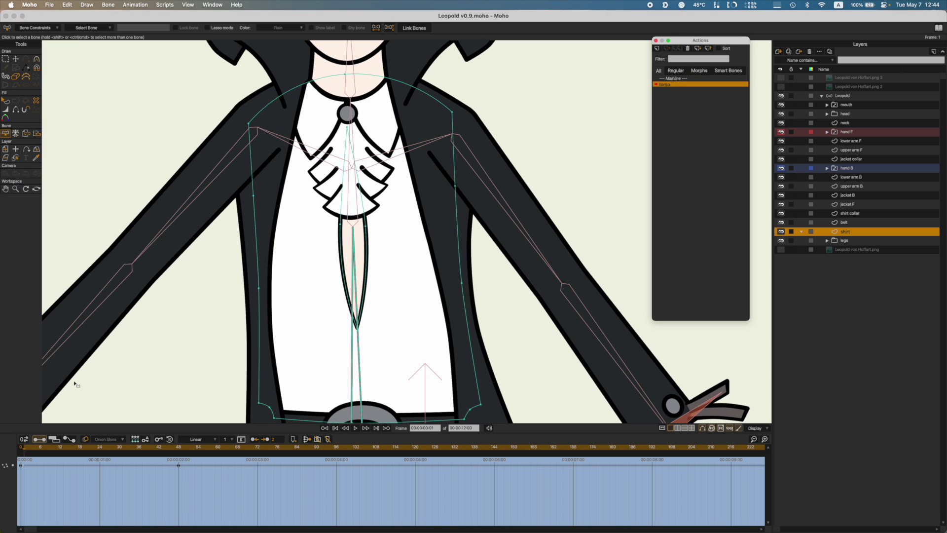
drag(28, 444, 178, 464)
scroll(306, 268, down, 5)
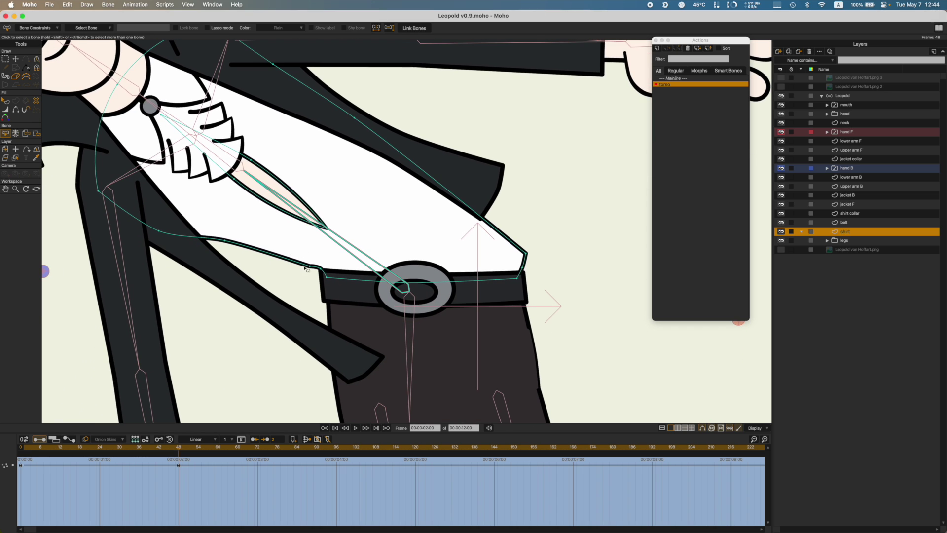
key(t)
drag(309, 270, 335, 267)
drag(172, 452, 4, 429)
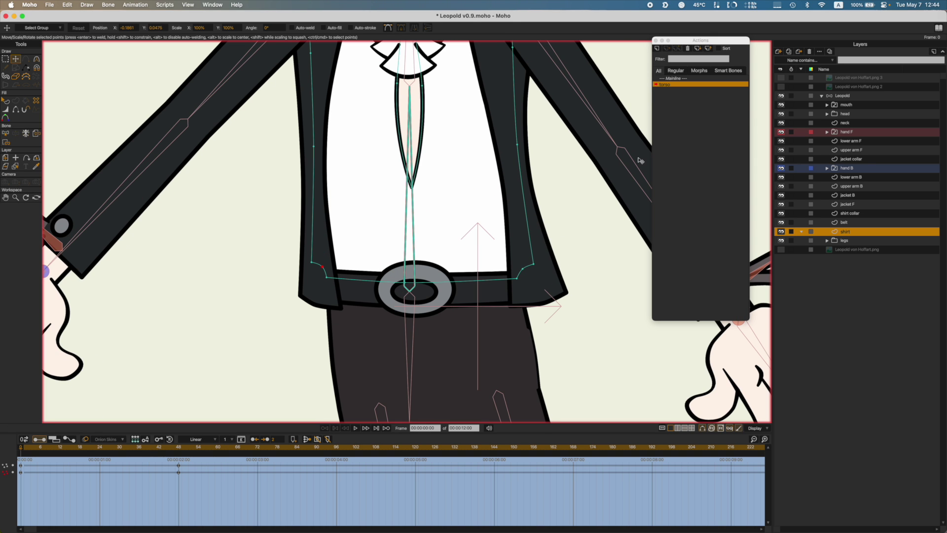
key(super+s)
Step: Return to the Mainline and save the file
click(674, 79)
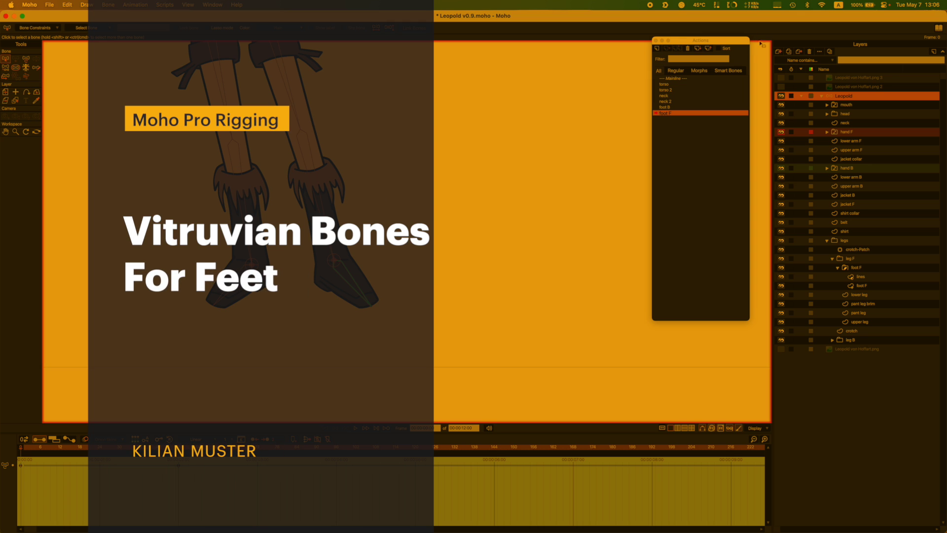
click(689, 79)
key(super+s)
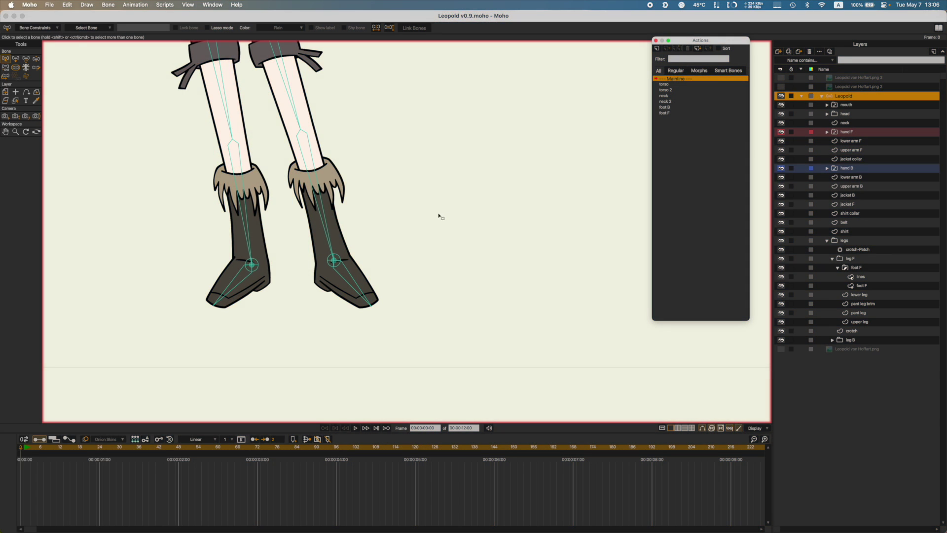
scroll(439, 216, down, 3)
drag(418, 209, 438, 279)
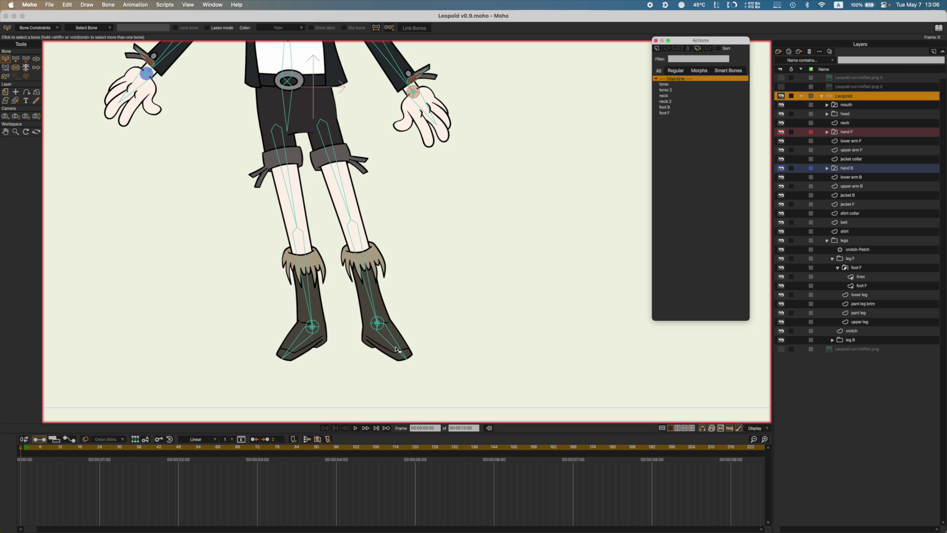
click(372, 296)
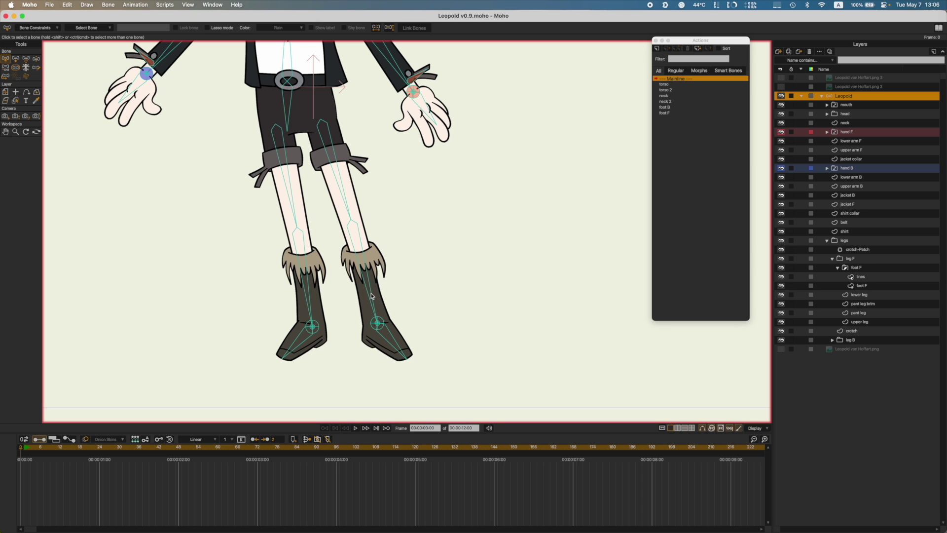
Step: Add a foot bone running straight down from the front leg's ankle as a child of lower leg F, named "foot F front"
click(372, 295)
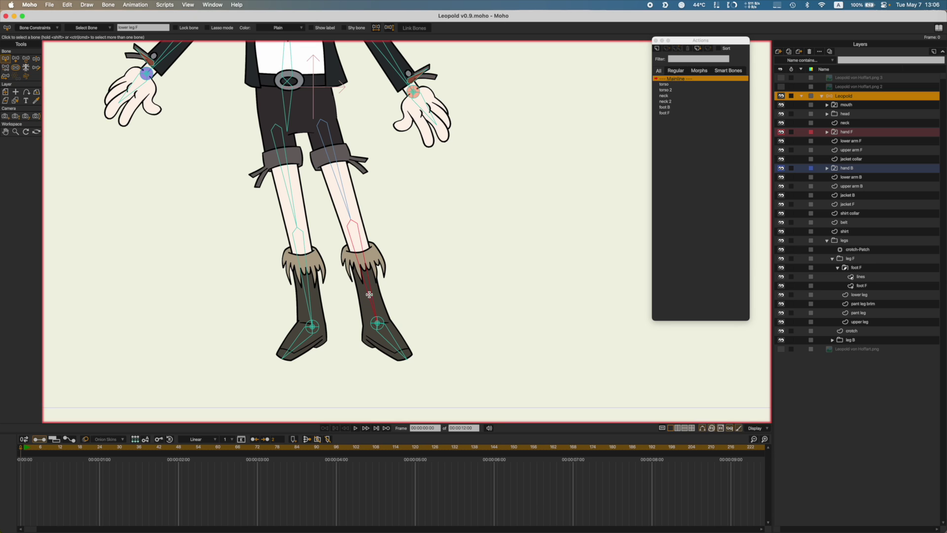
key(t)
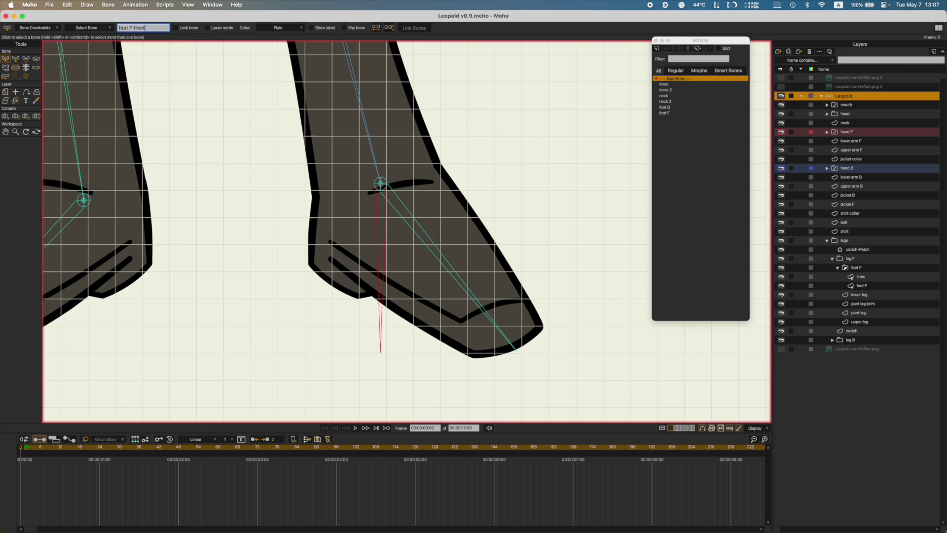
key(Return)
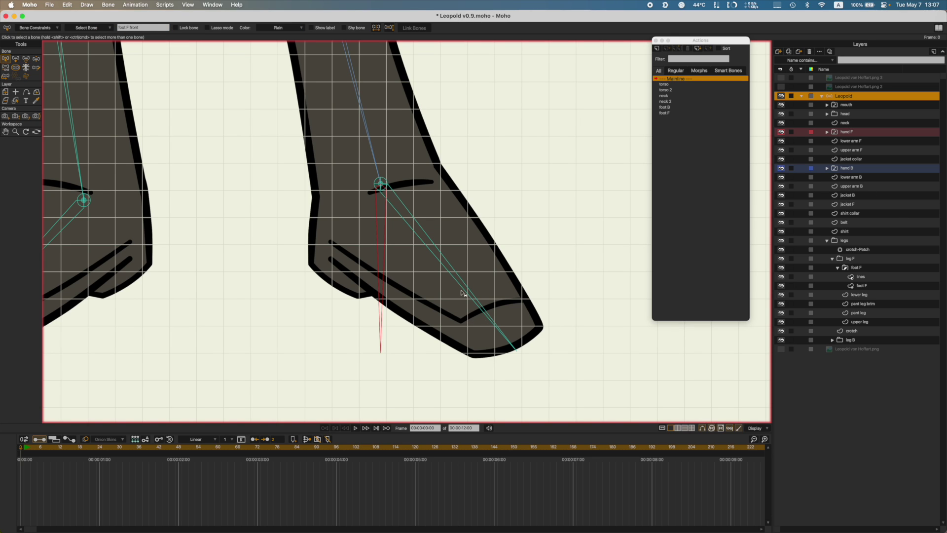
Step: Rename the existing front foot bone along the outward-pointing boot to "foot F out" and save the file
click(408, 210)
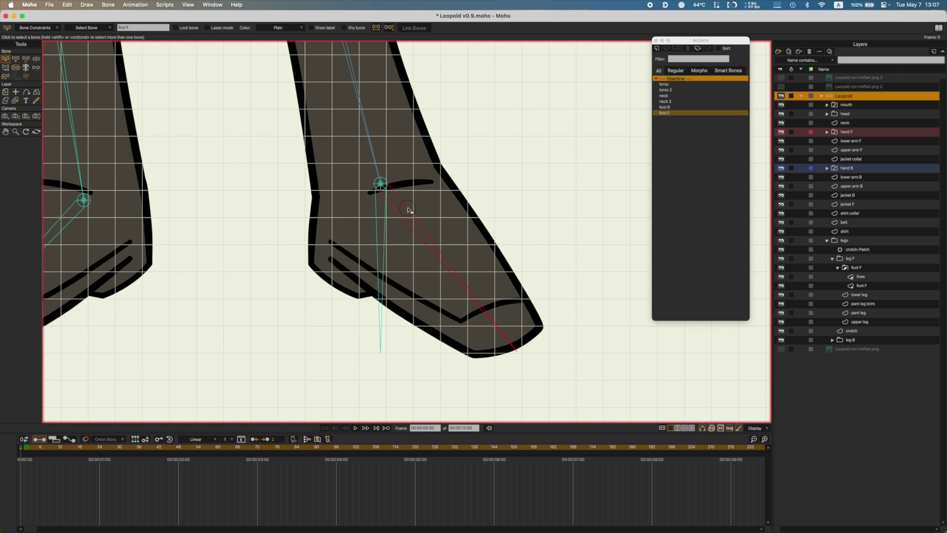
click(141, 28)
text(out)
key(Return)
key(super+s)
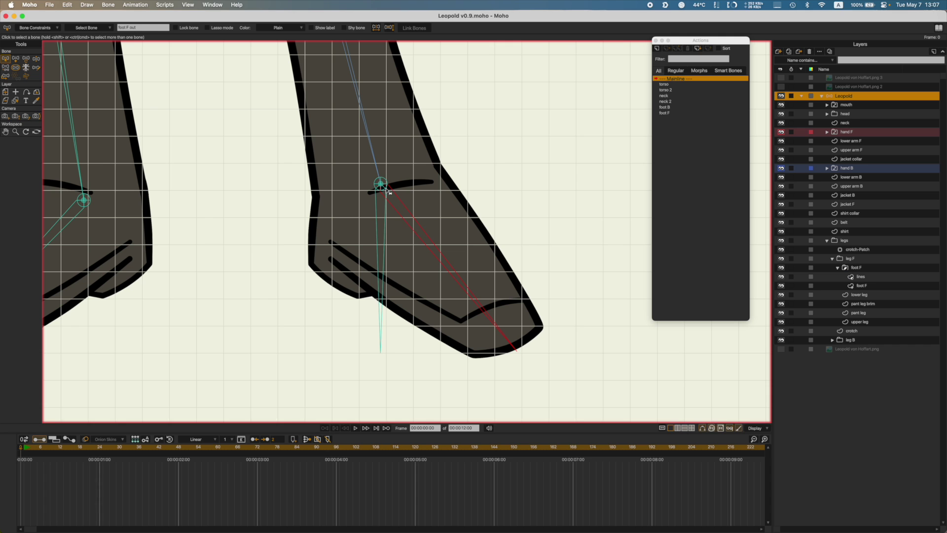
Step: Duplicate the foot F out bone and swing the copy around the ankle to mirror the original on the inner side
click(398, 198)
scroll(412, 296, down, 5)
key(super+0)
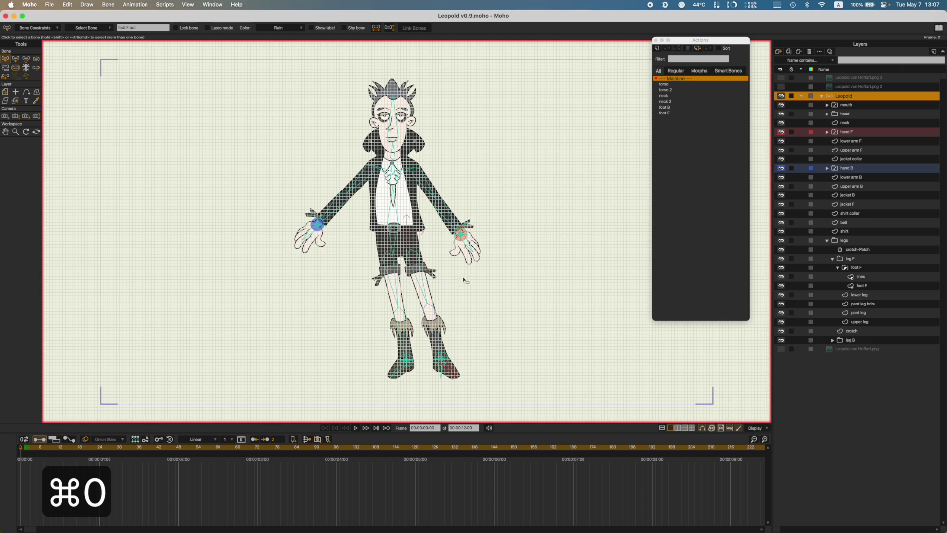
scroll(463, 280, up, 10)
key(super+c)
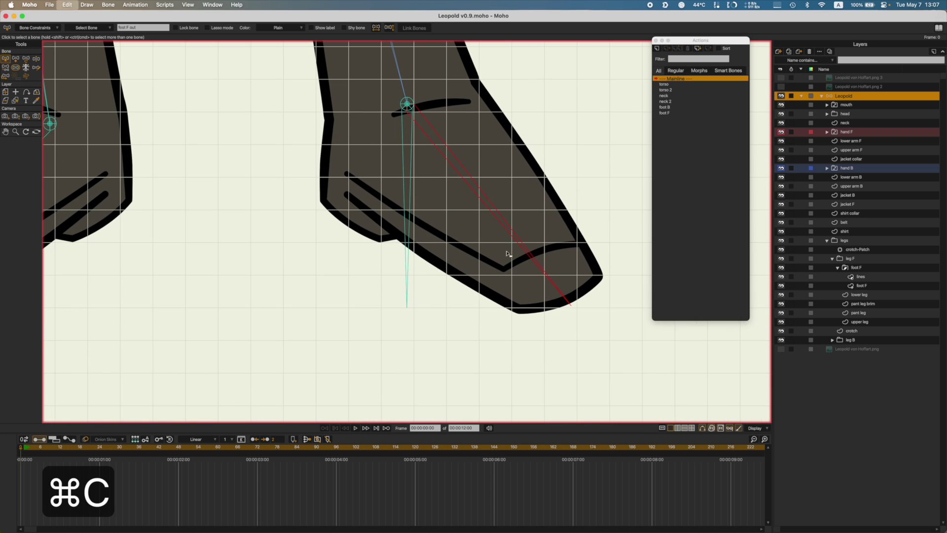
key(super+v)
key(t)
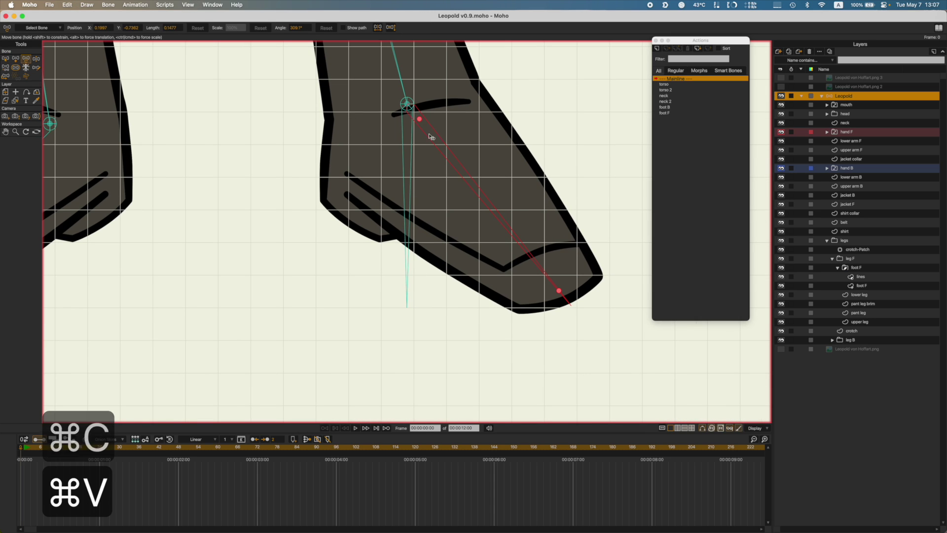
drag(431, 136, 349, 163)
key(z)
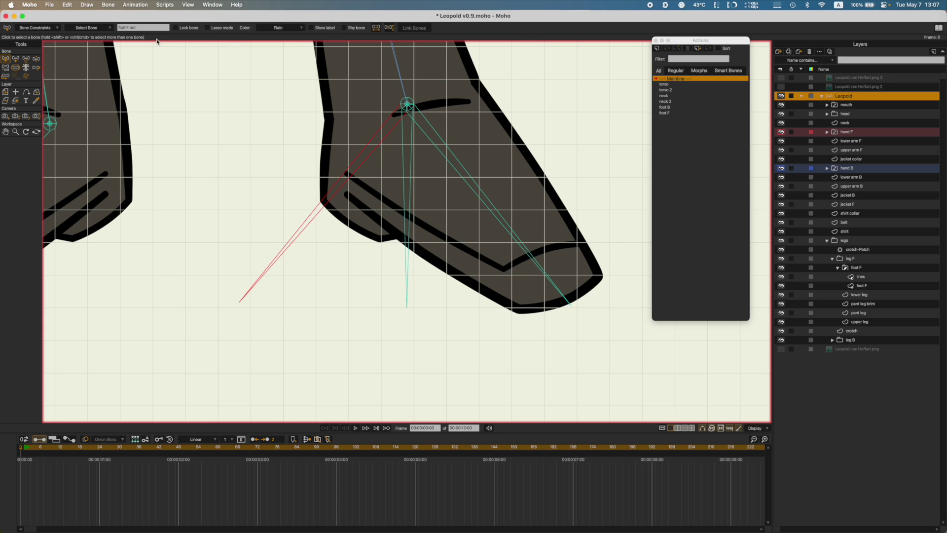
Step: Rename the inward-pointing duplicate bone to "foot F in" and save the file
click(143, 27)
text(foot F in)
key(Return)
key(super+s)
Step: Collapse the foot F layer group, rename it "foot F out" and save the file
click(839, 267)
click(857, 268)
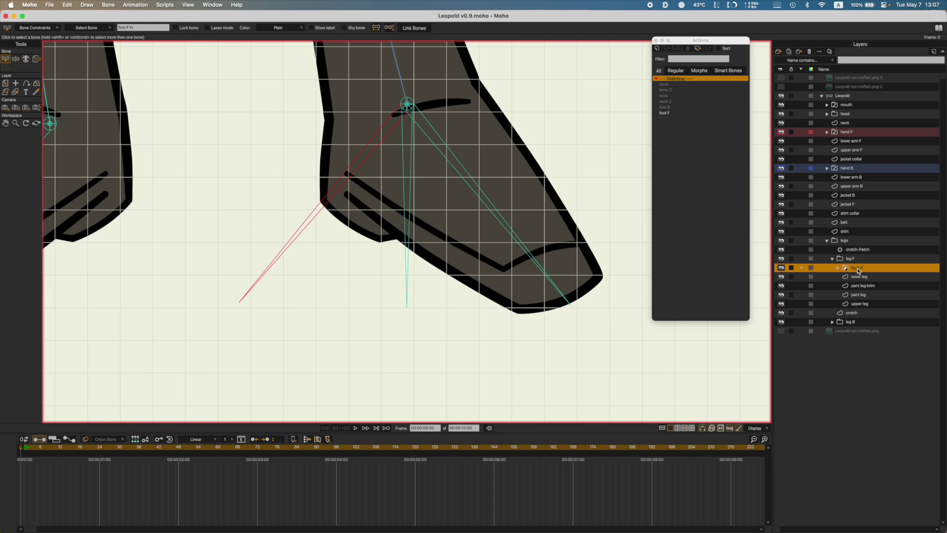
double_click(857, 268)
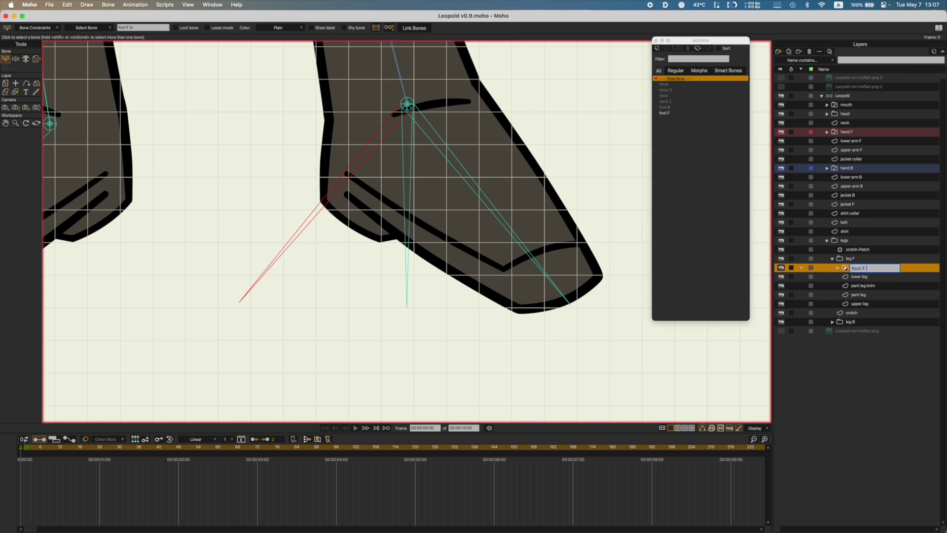
text(out)
key(Return)
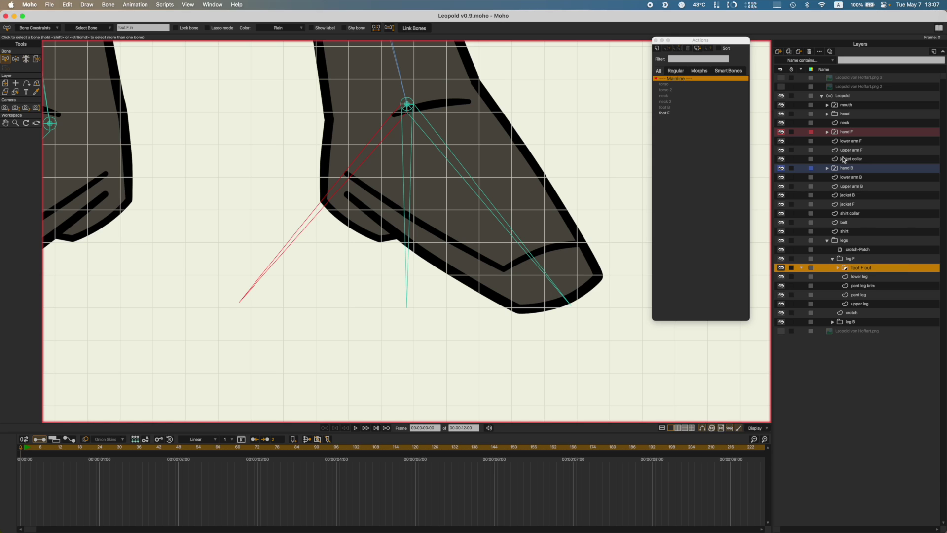
key(super+s)
Step: Duplicate the foot F out layer group, name the copy "foot F in" and save the file
click(789, 51)
text(f)
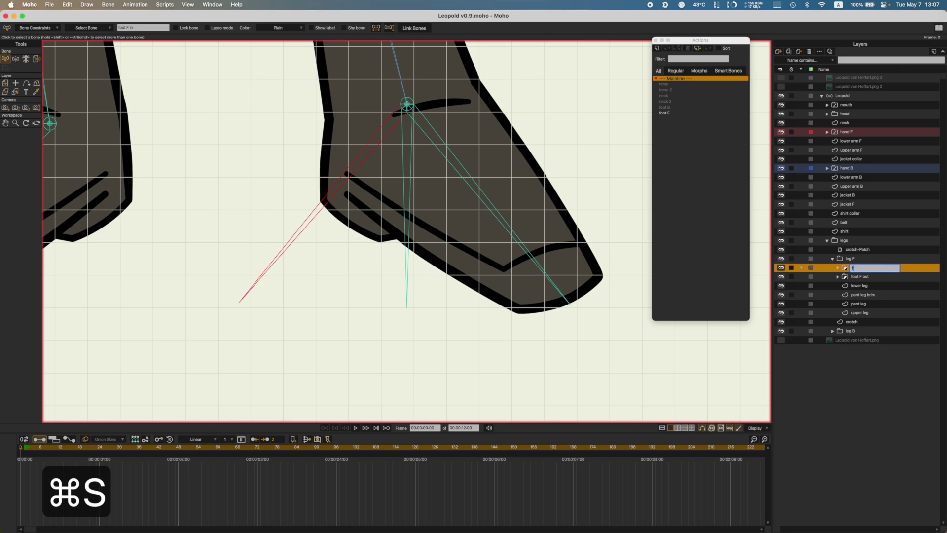
text(oot F )
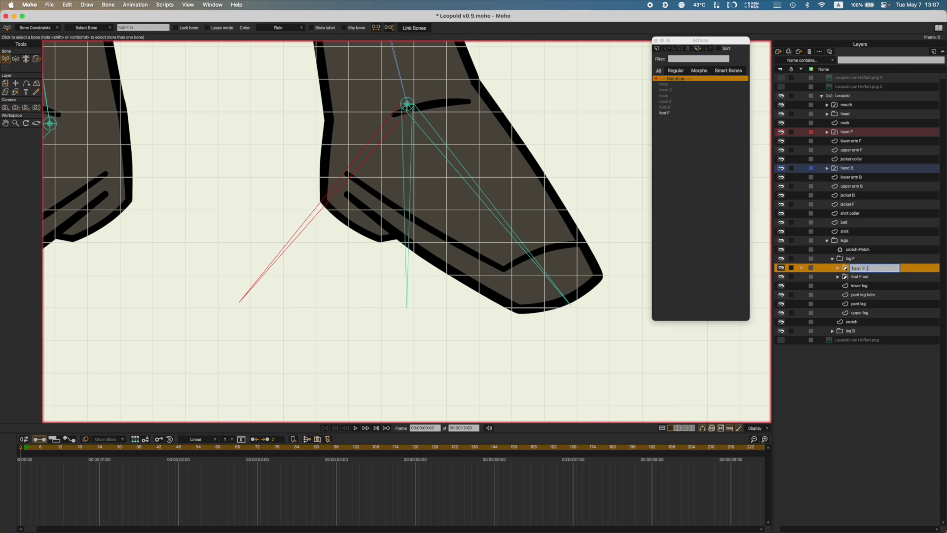
text(in)
key(Return)
key(cmd+s)
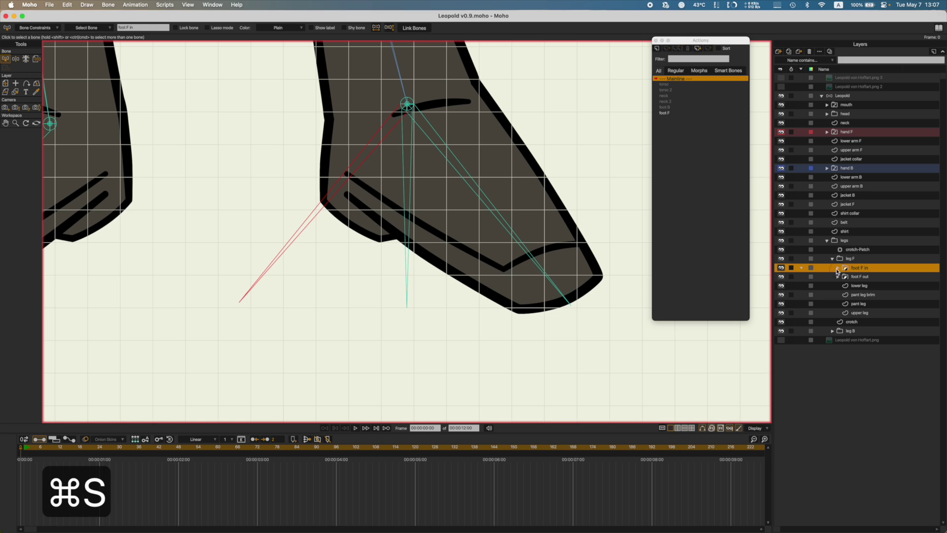
Step: Flip all points of the foot F shape inside foot F in horizontally and move the shape over the inward-pointing bone
click(837, 269)
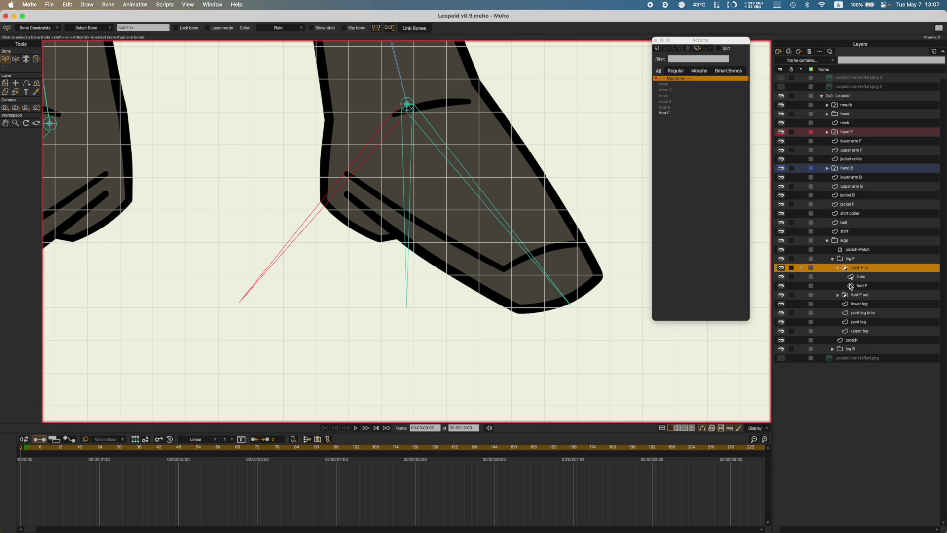
click(857, 277)
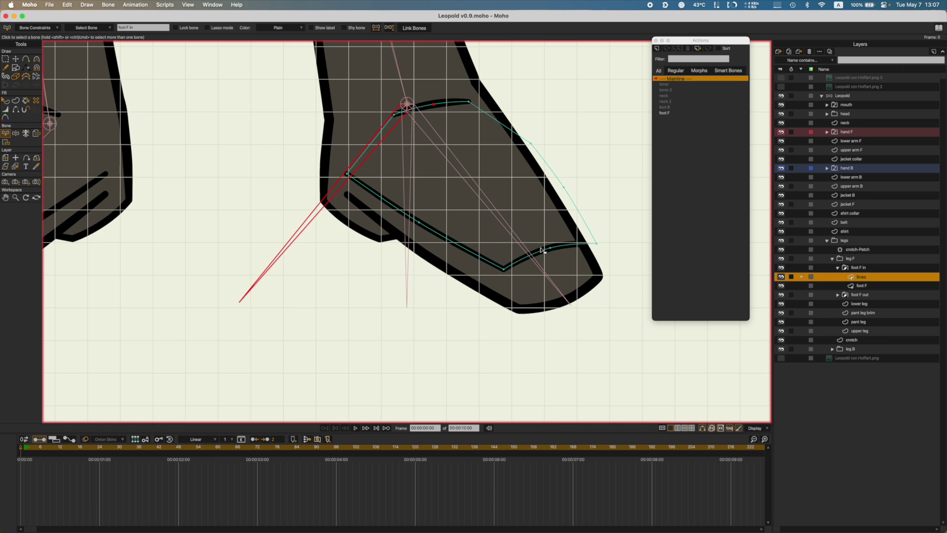
click(848, 285)
key(t)
key(super+a)
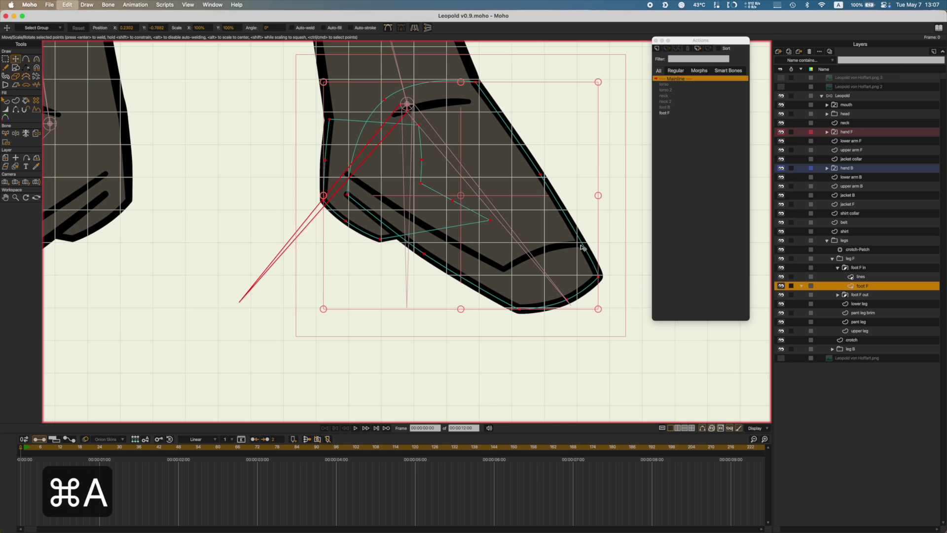
click(414, 28)
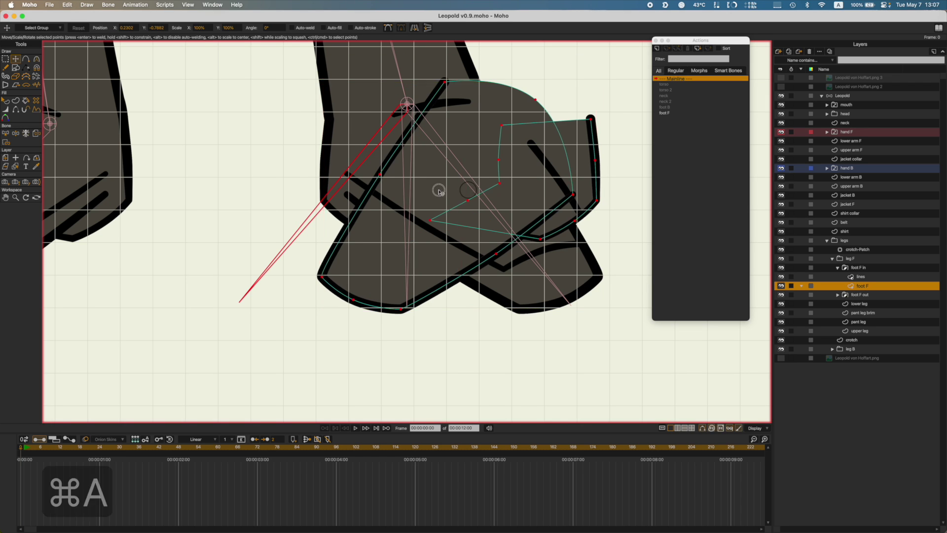
drag(476, 192, 352, 190)
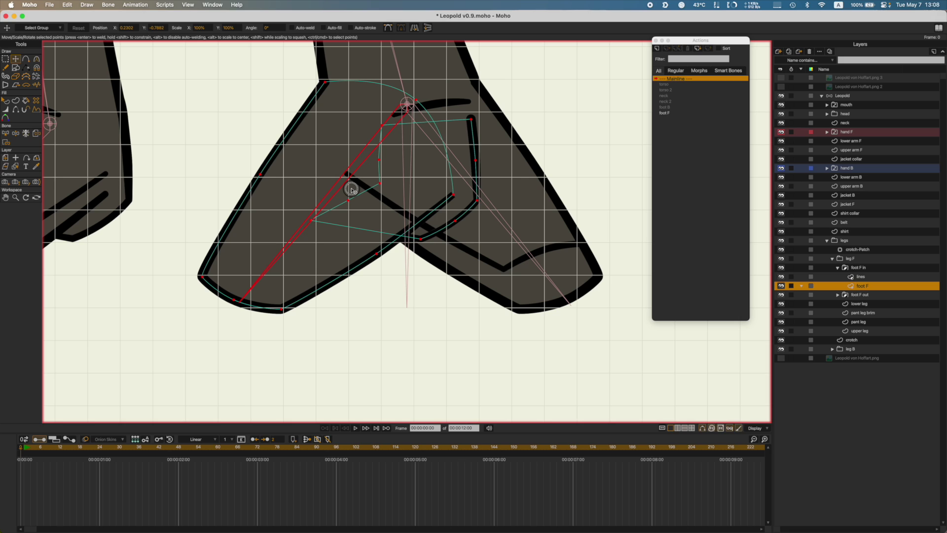
drag(352, 190, 351, 190)
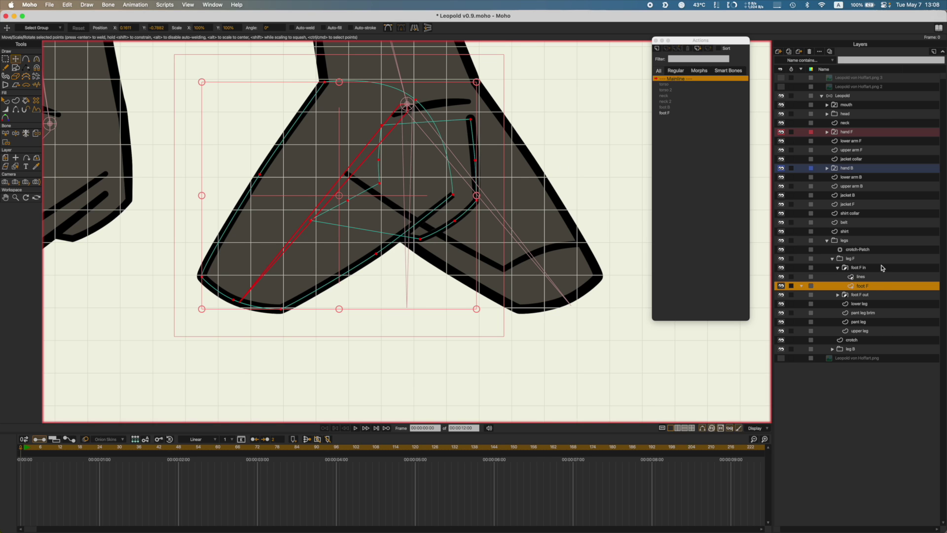
Step: Flip the lines layer of foot F in horizontally, fit it onto the mirrored boot and save the file
click(873, 277)
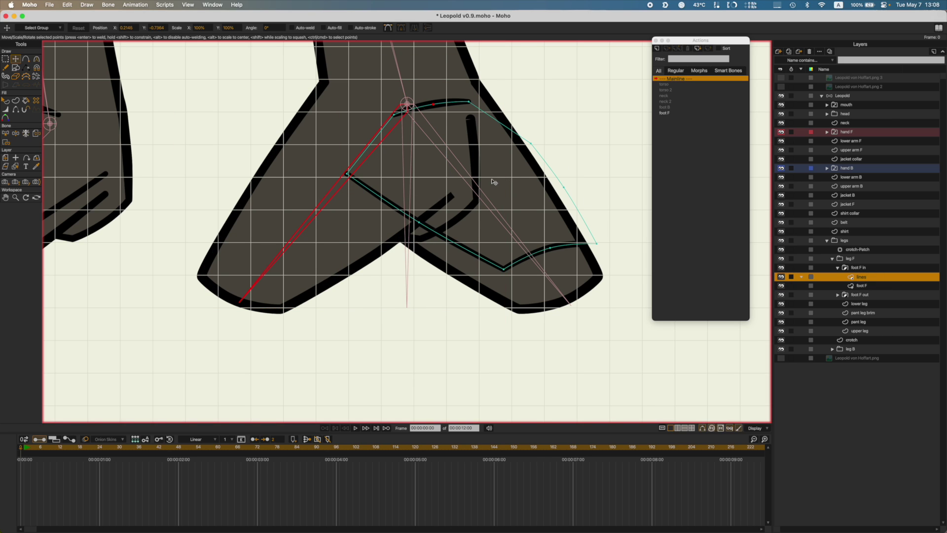
key(cmd+a)
click(414, 28)
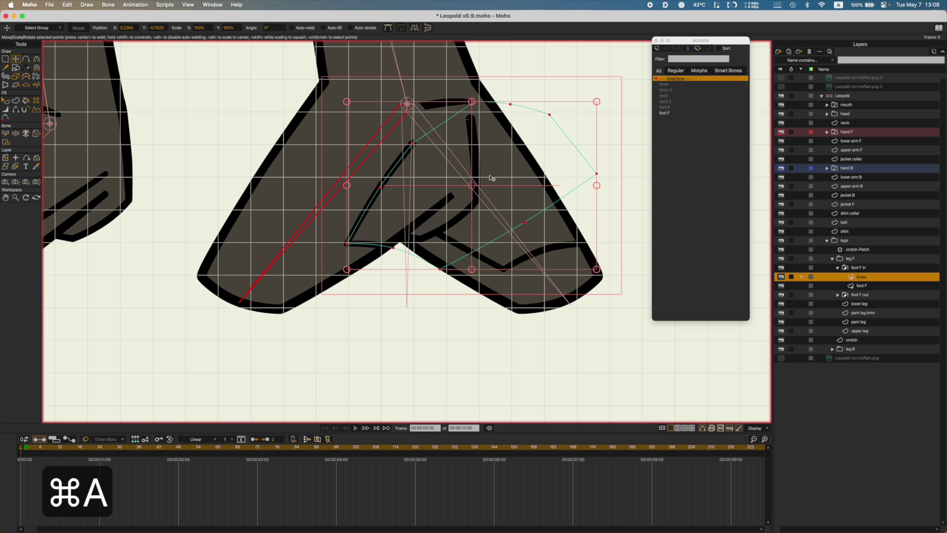
drag(492, 178, 376, 289)
key(super+s)
Step: Hide the foot F out group, raise the heel and ankle points of the foot F in boot to fit the leg, and save
scroll(382, 173, up, 3)
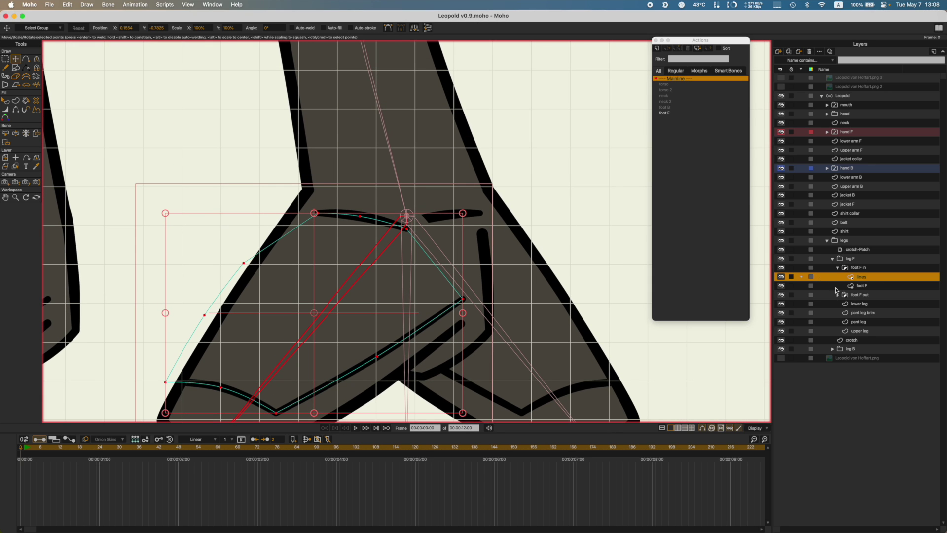
click(781, 295)
alt+right_click(486, 240)
drag(482, 275, 466, 213)
key(super+a)
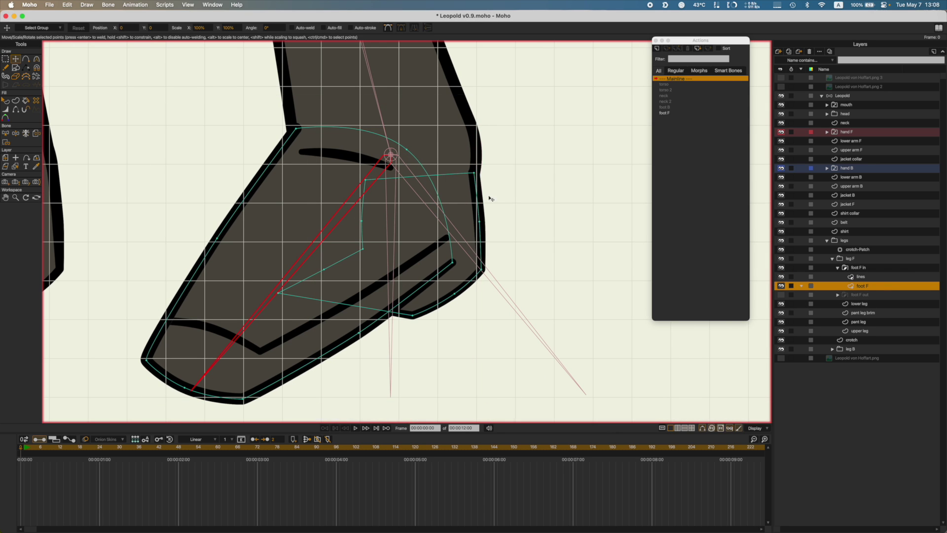
drag(474, 173, 477, 145)
drag(479, 221, 482, 199)
drag(476, 145, 475, 134)
drag(365, 179, 364, 140)
drag(362, 221, 359, 200)
key(super+s)
drag(363, 249, 361, 247)
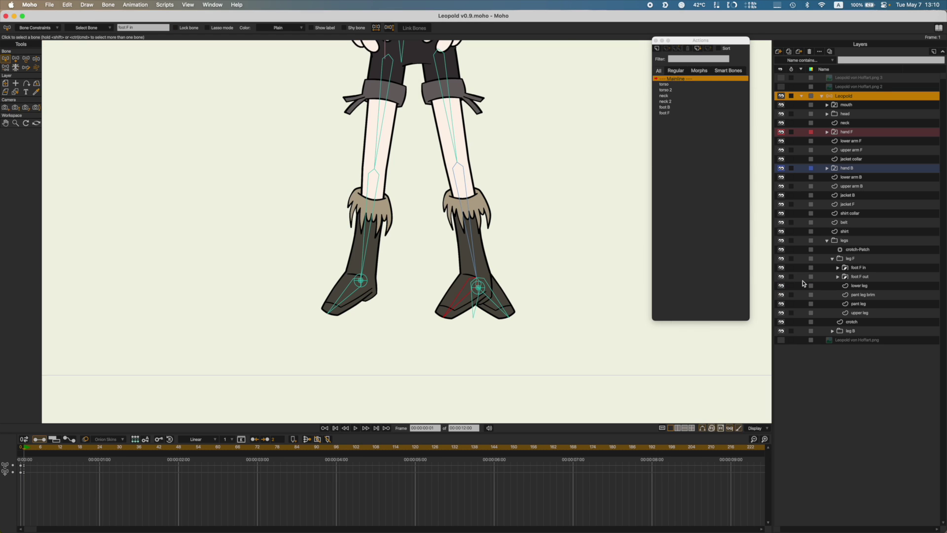
Step: Hide the foot F in group, duplicate foot F out and name the copy "foot front"
click(781, 267)
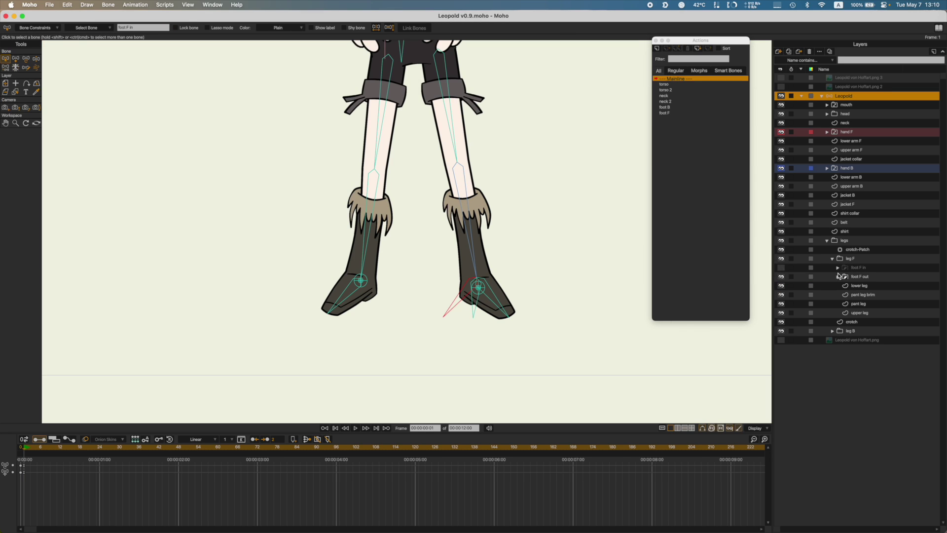
key(super+s)
click(857, 278)
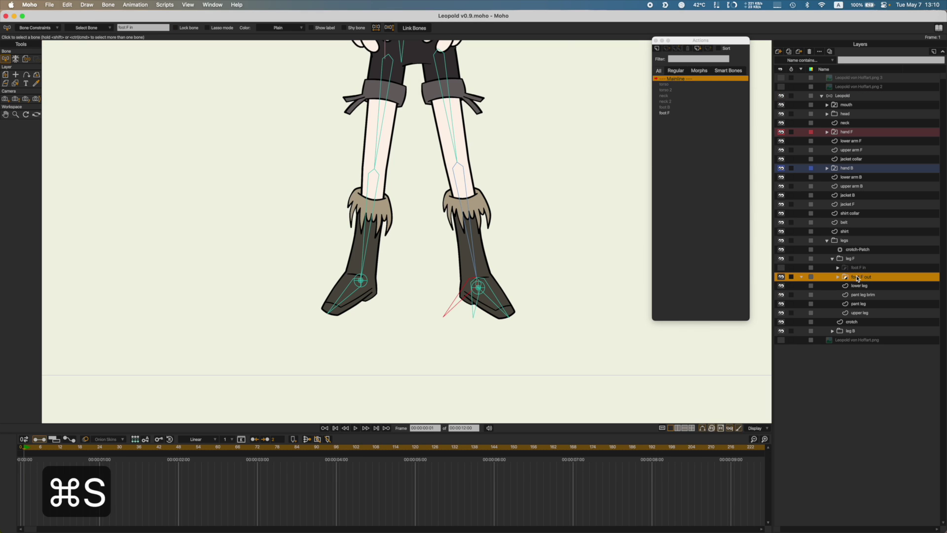
key(super+shift+d)
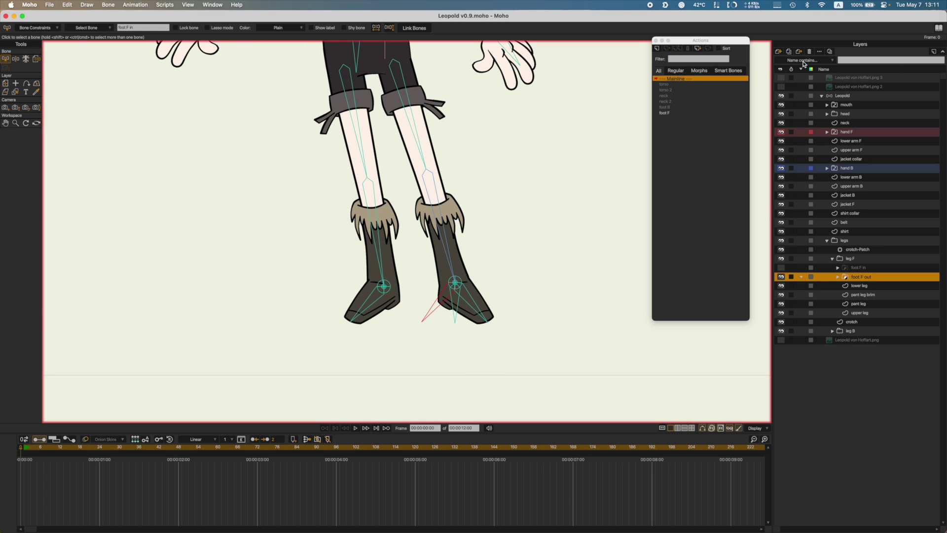
click(788, 51)
text(foot front)
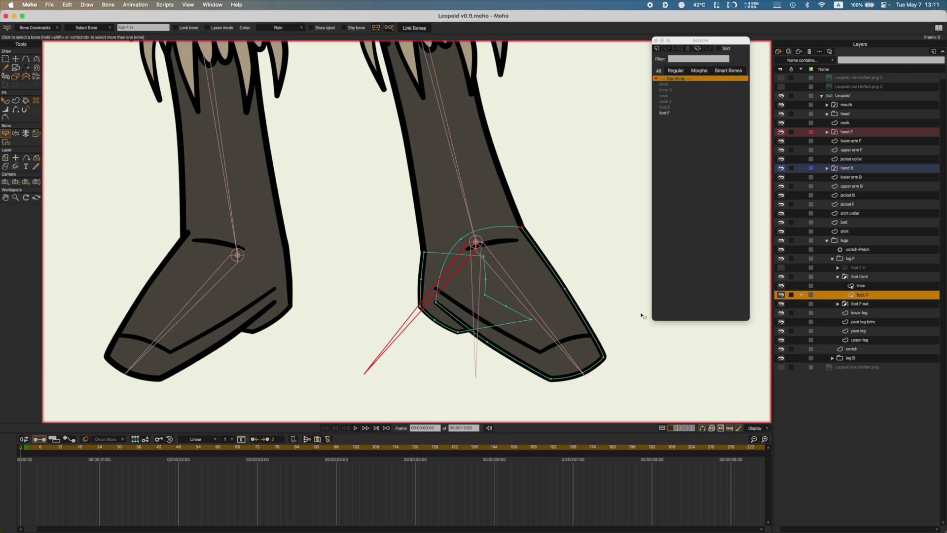
Step: Reshape the foot F outline inside foot front into a front-facing boot centred on the vertical foot bone
mouse_move(641, 317)
mouse_down()
mouse_move(473, 367)
mouse_move(524, 302)
mouse_move(430, 347)
mouse_up()
key(super+p)
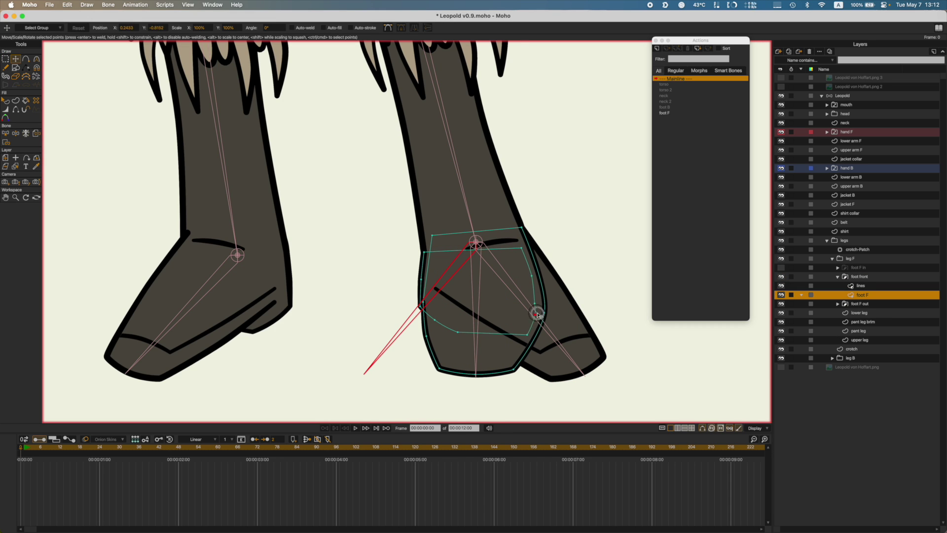
Step: Hide foot F out, reshape the lines layer of foot front into symmetrical front-view ankle, side and toe-cap lines, and save
click(861, 286)
click(781, 304)
drag(433, 288, 425, 292)
drag(541, 351, 442, 352)
drag(589, 336, 473, 349)
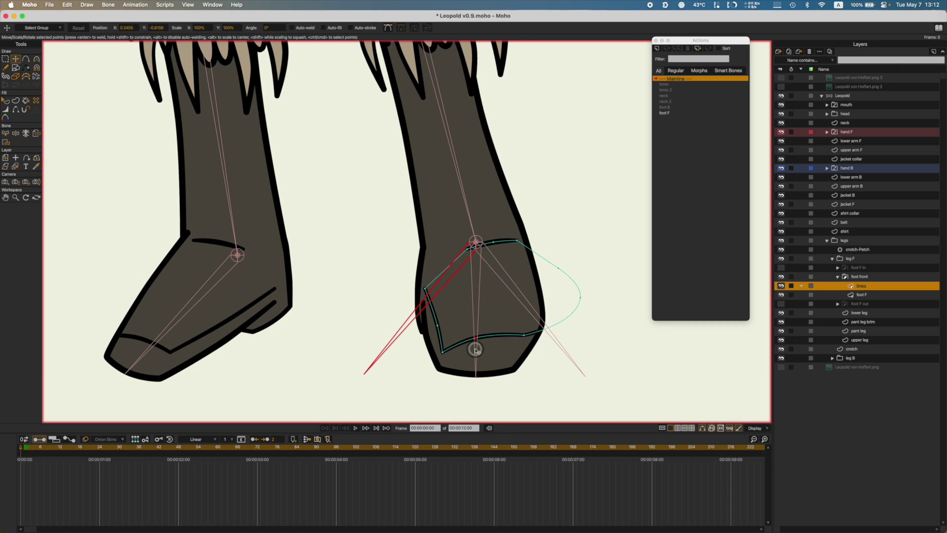
key(w)
click(431, 290)
key(super+g)
key(super+s)
key(super+g)
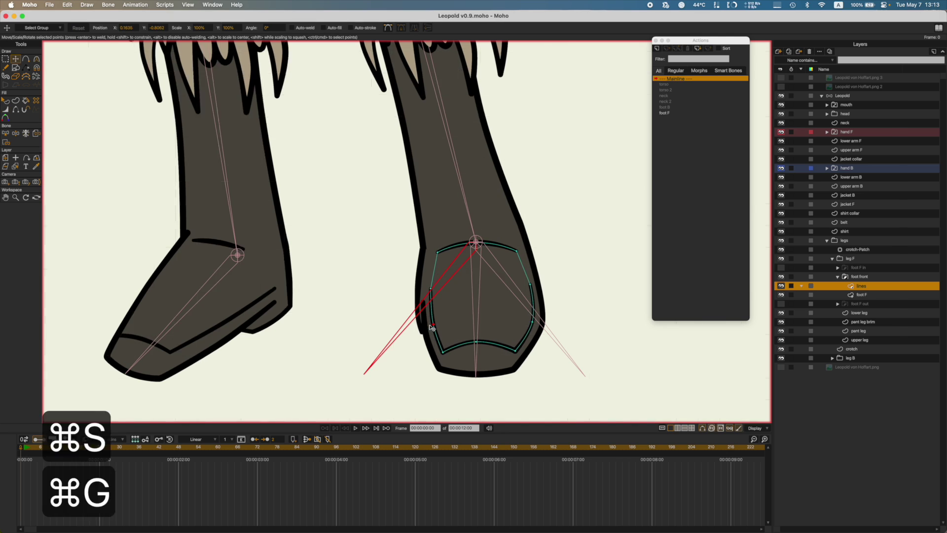
Step: Show the foot F in and foot F out groups alongside foot front and select the foot F out group
key(super+w)
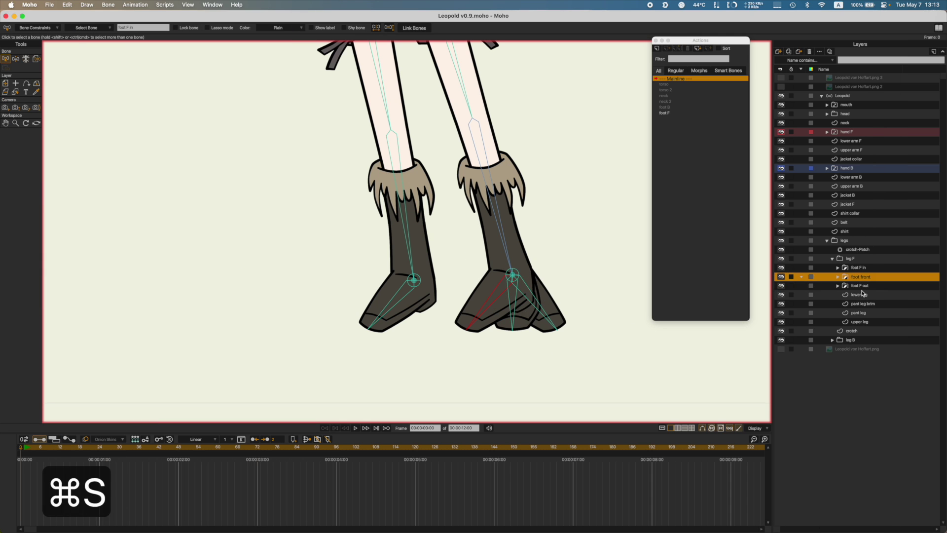
click(860, 285)
key(super+shift+f)
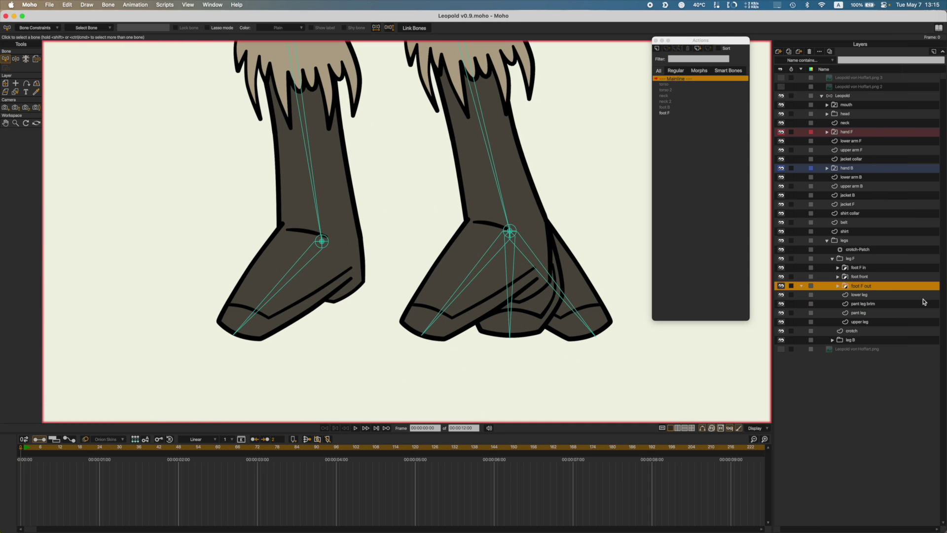
click(536, 269)
shift+click(514, 271)
shift+click(481, 272)
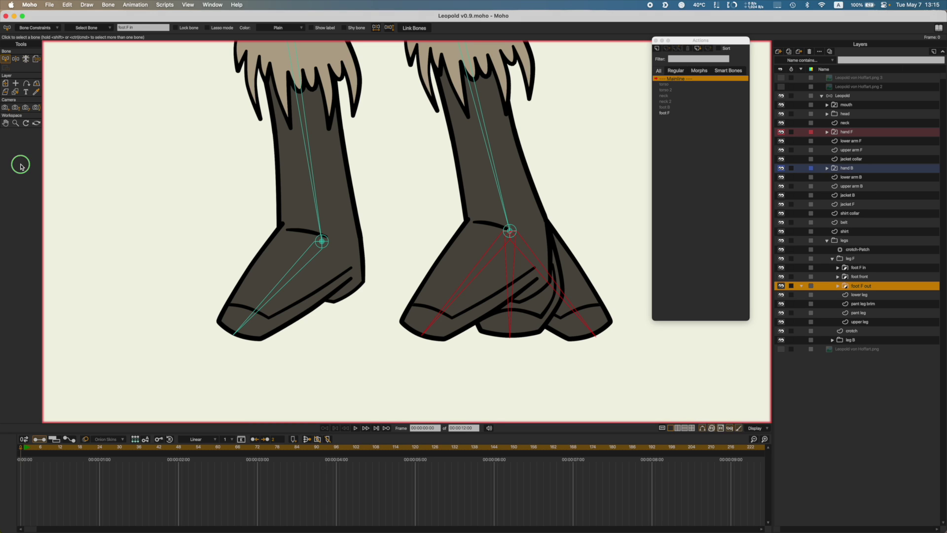
key(super+comma)
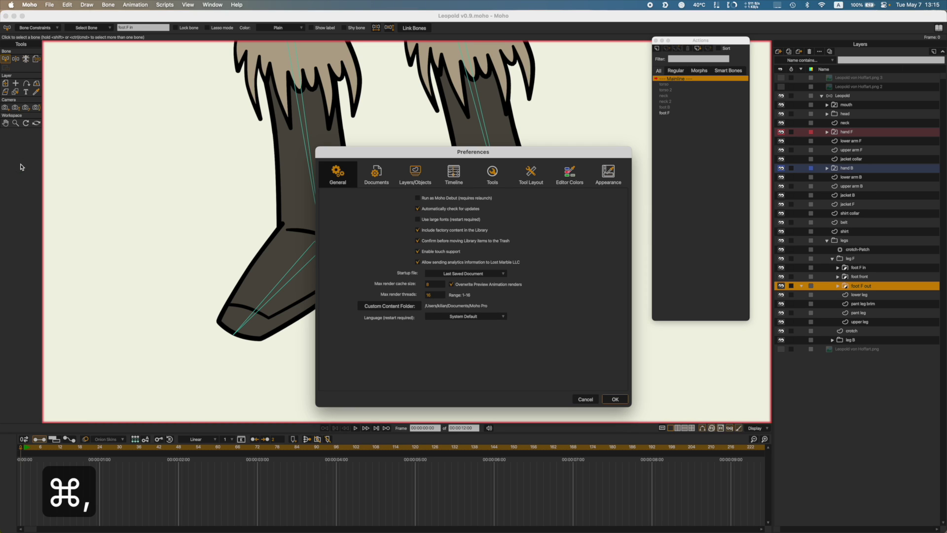
drag(474, 152, 363, 103)
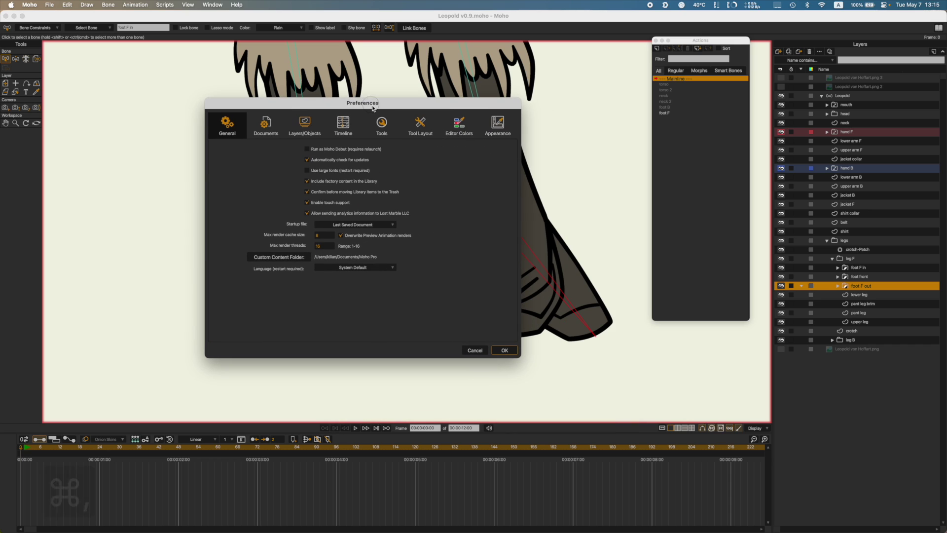
click(420, 126)
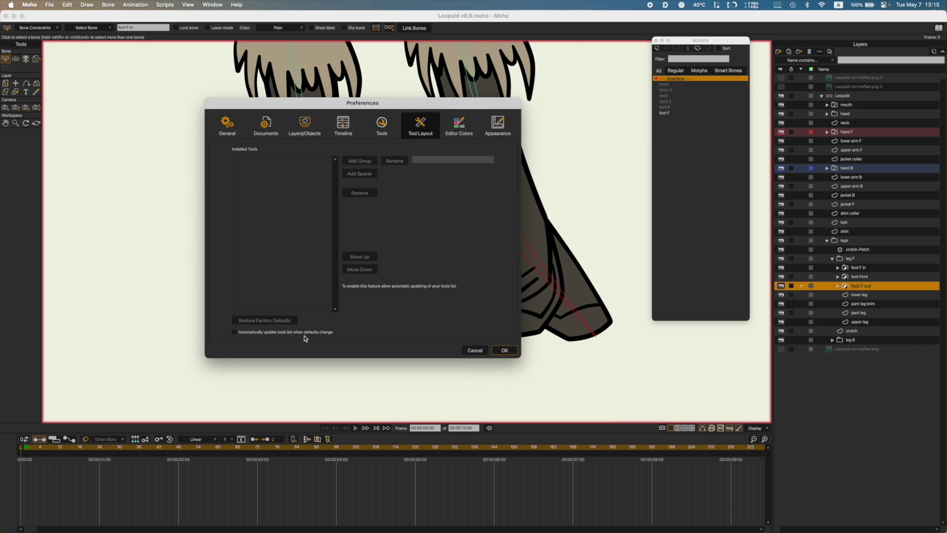
click(475, 350)
Step: Combine the three overlapping foot bones of the Leopold bone layer into a Vitruvian group
click(26, 60)
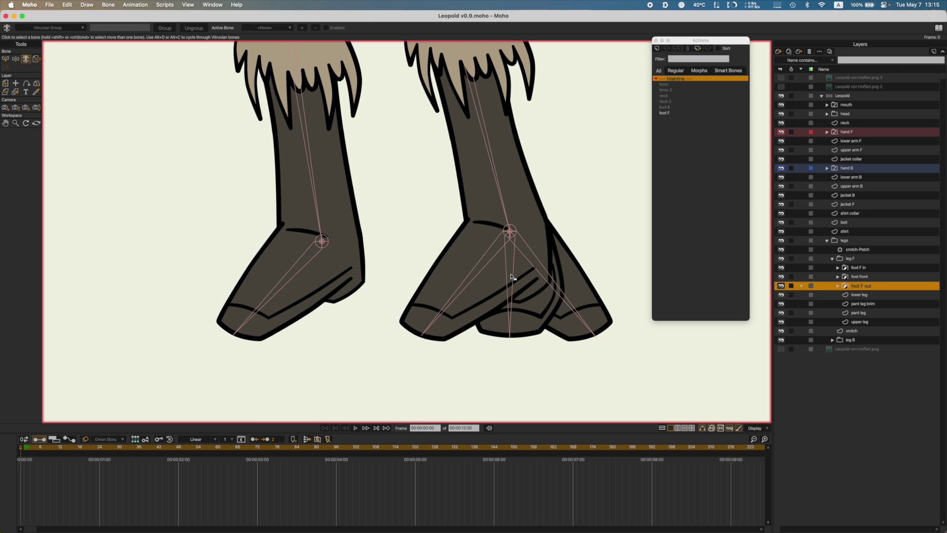
click(865, 97)
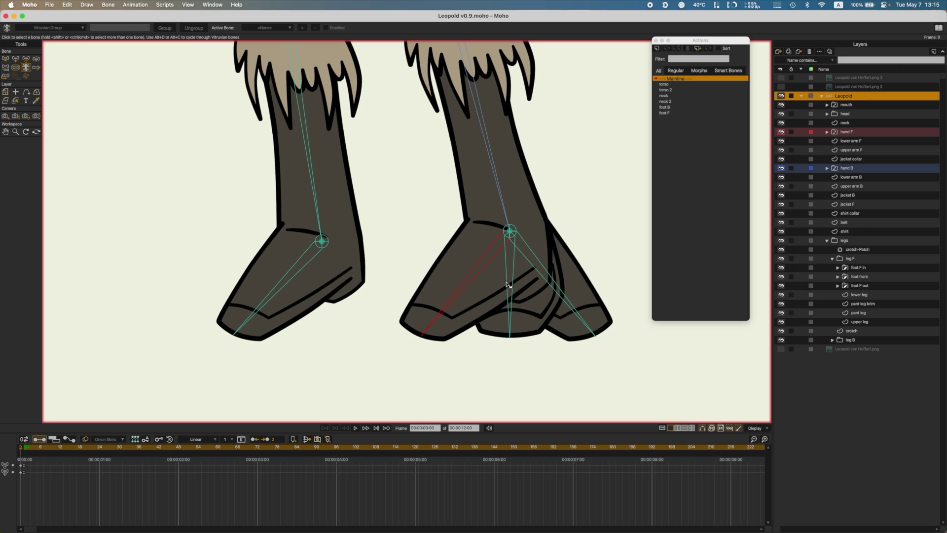
click(512, 292)
shift+click(542, 275)
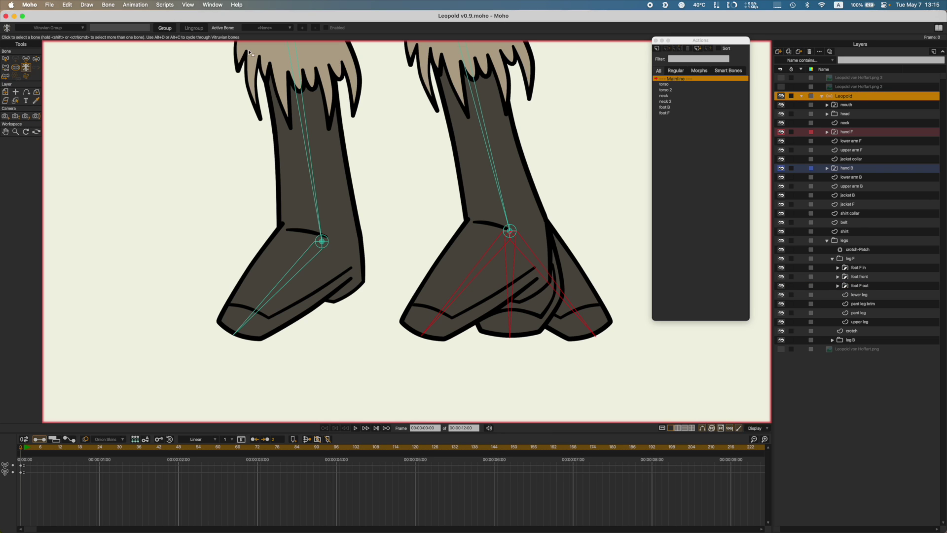
click(164, 29)
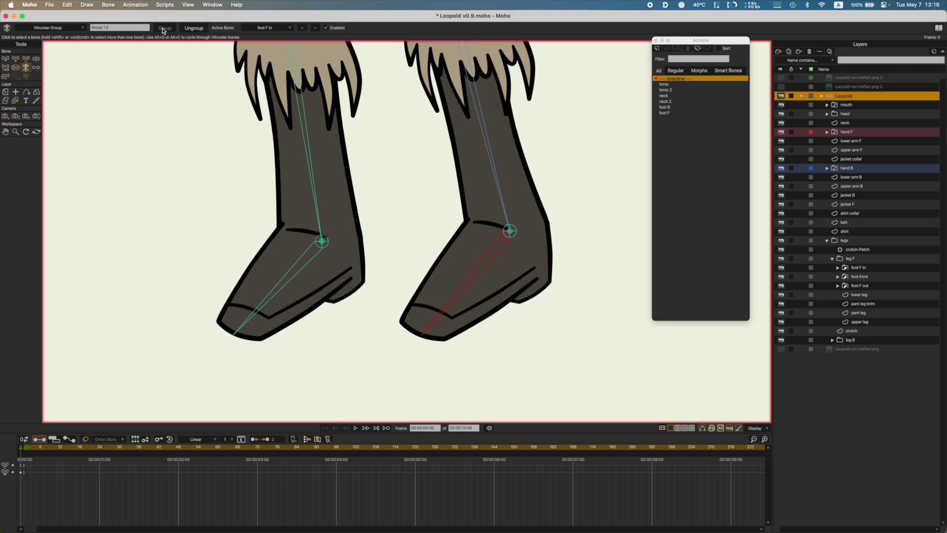
Step: Name the new Vitruvian group "foot F" and save the project
click(135, 29)
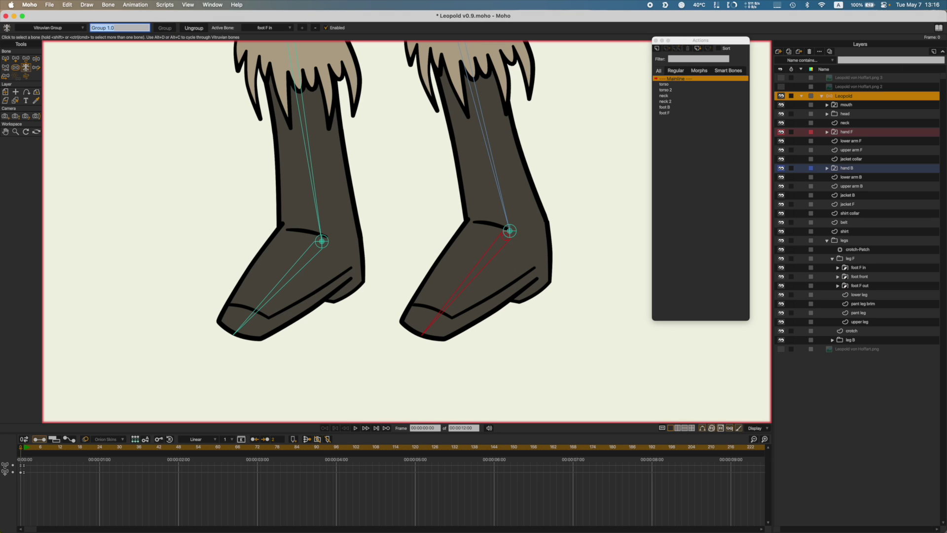
text(foot F)
key(Return)
key(cmd+s)
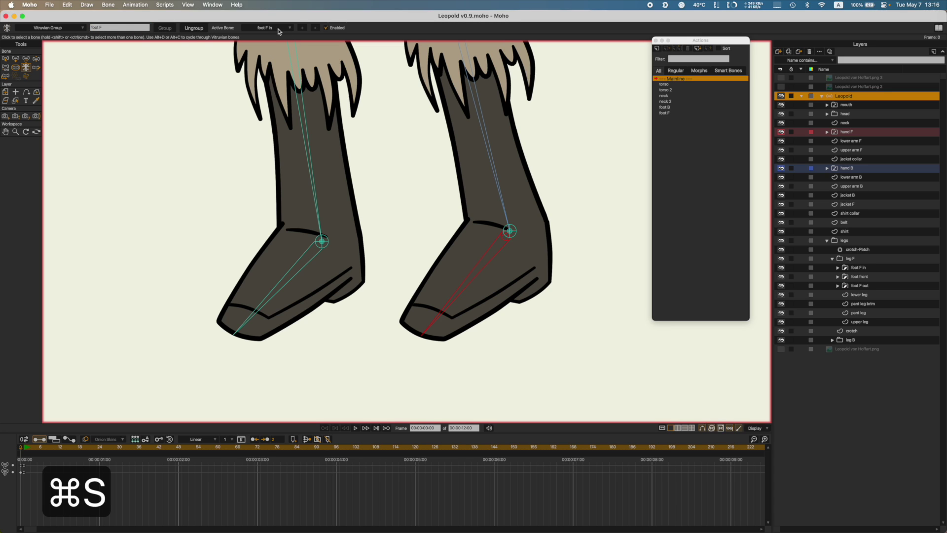
Step: Switch the foot F group's active bone to foot F front and finally to foot F out_2
click(279, 28)
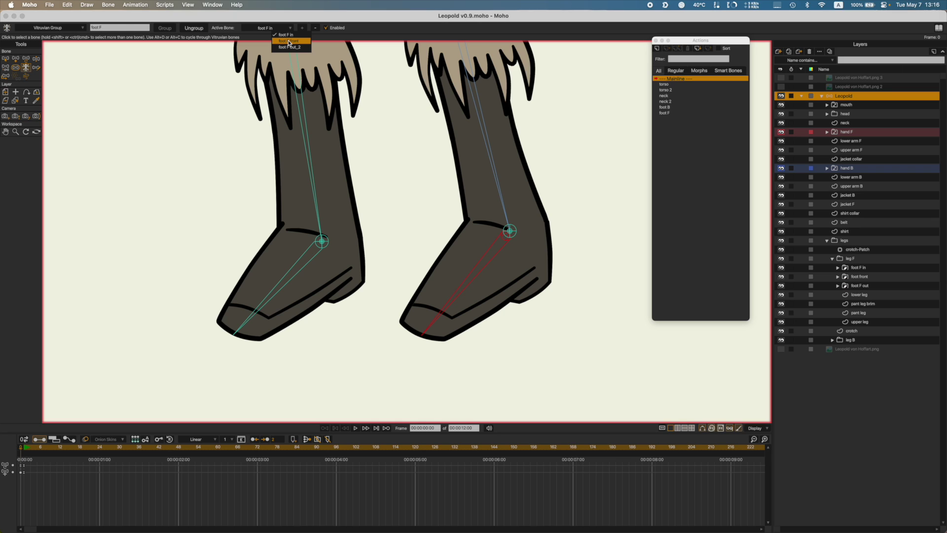
click(289, 42)
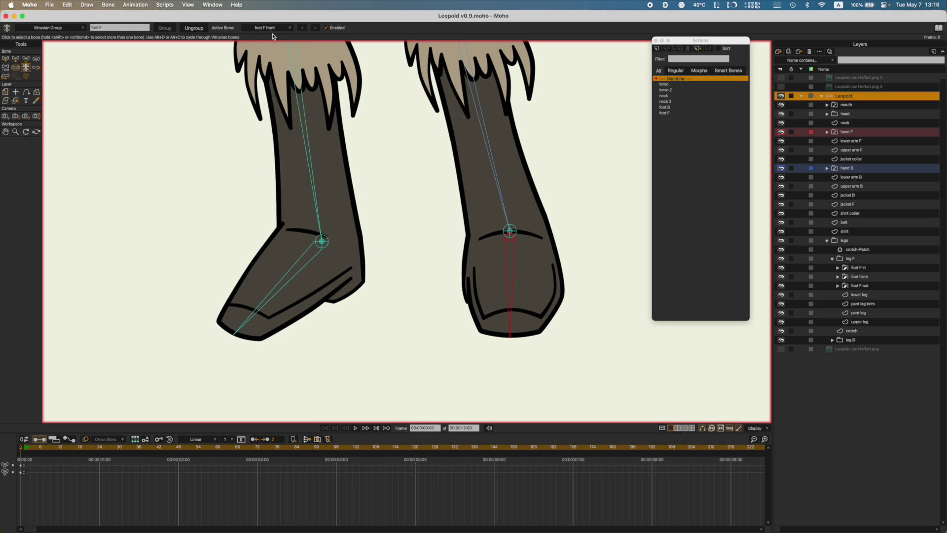
click(269, 30)
click(274, 47)
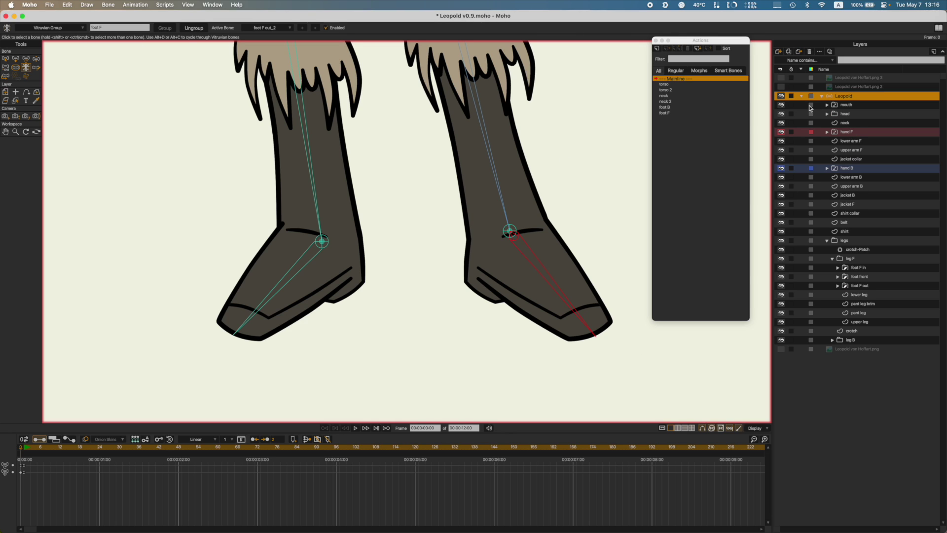
Step: Rename the outward foot bone as "foot F out", save the project and deselect the bone
click(6, 58)
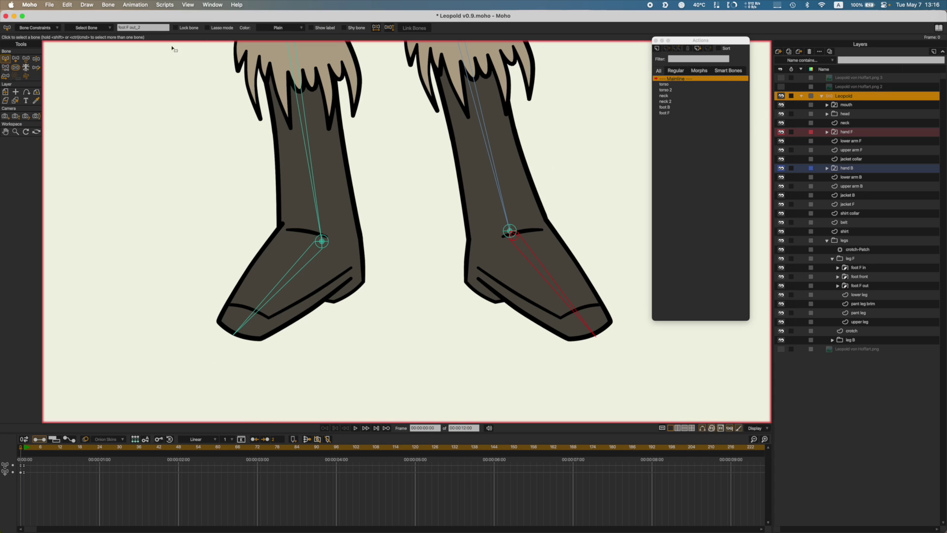
click(152, 28)
click(133, 28)
drag(133, 28, 169, 28)
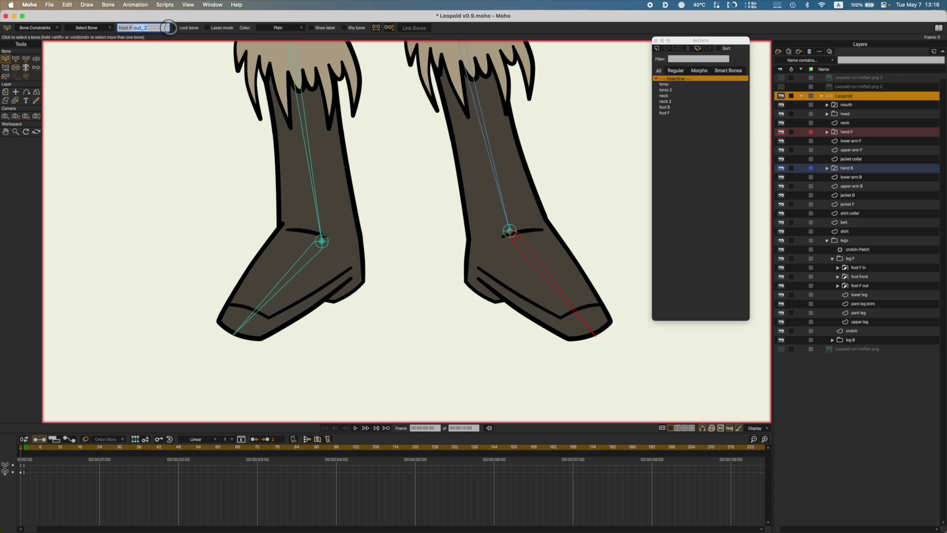
text(out)
key(Return)
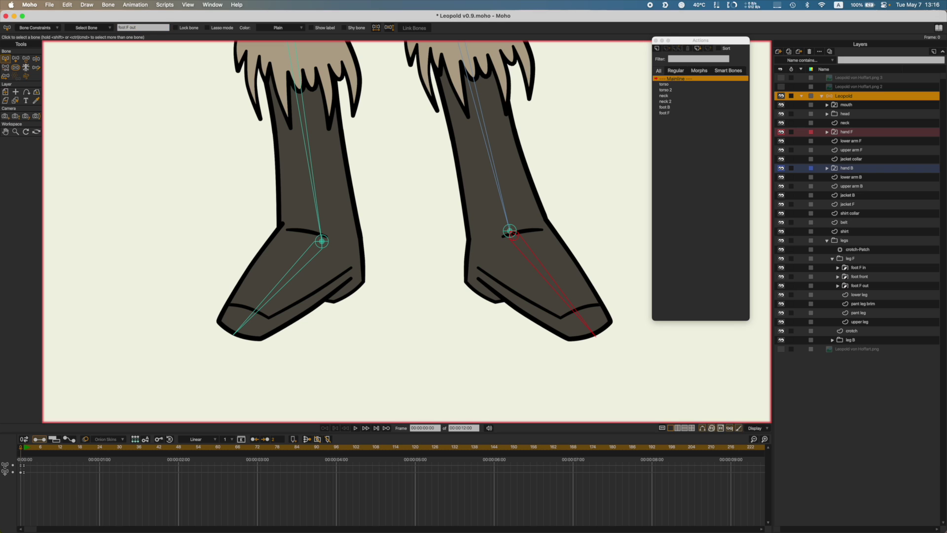
key(super+s)
click(442, 296)
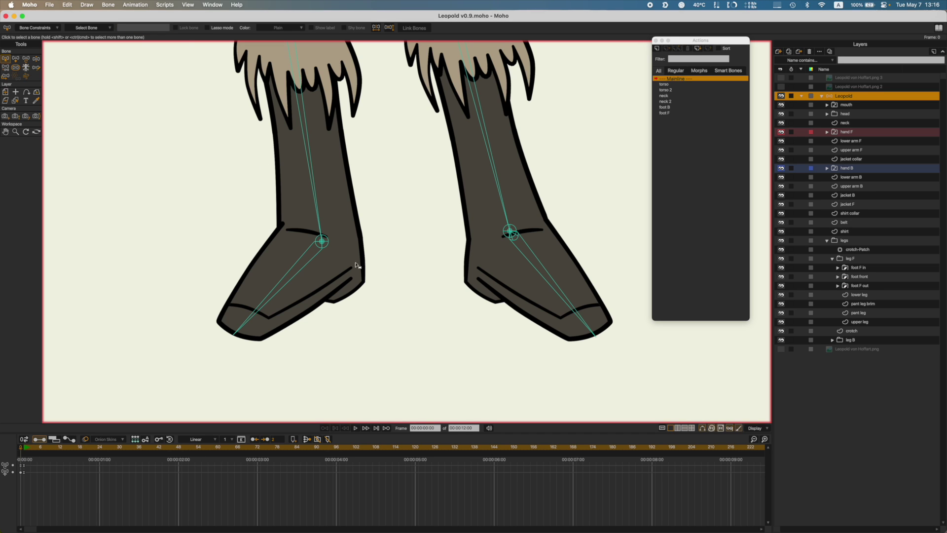
Step: Test the foot F Vitruvian group by activating foot F in, return to foot F out and save
scroll(377, 279, down, 2)
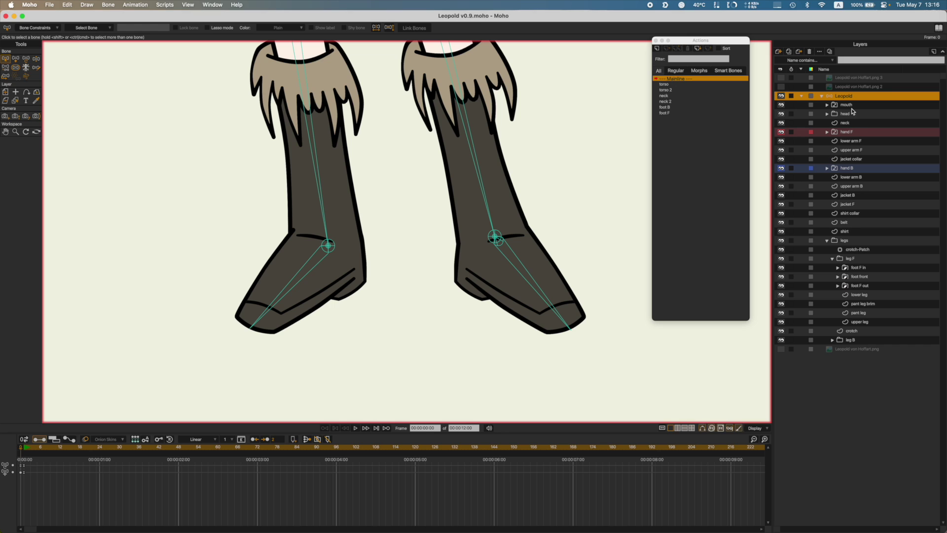
click(523, 266)
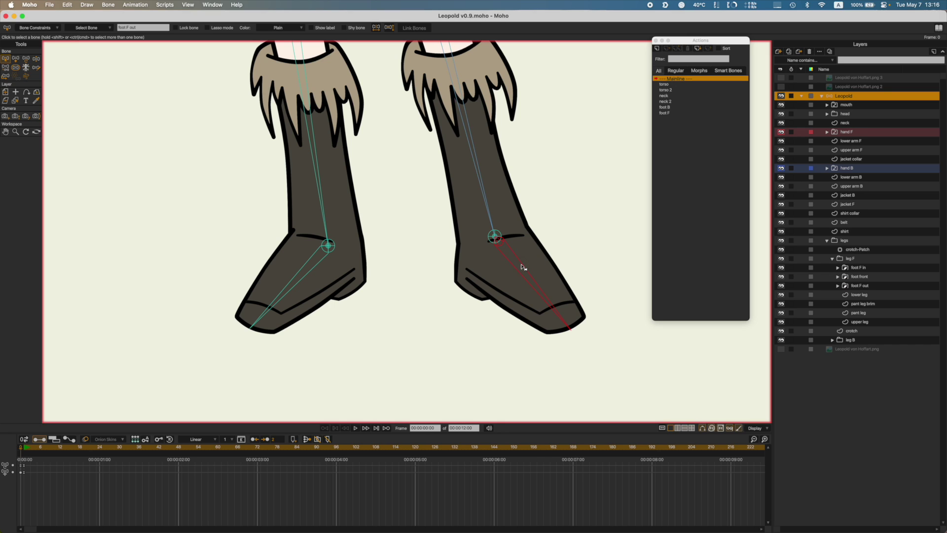
click(26, 67)
click(277, 28)
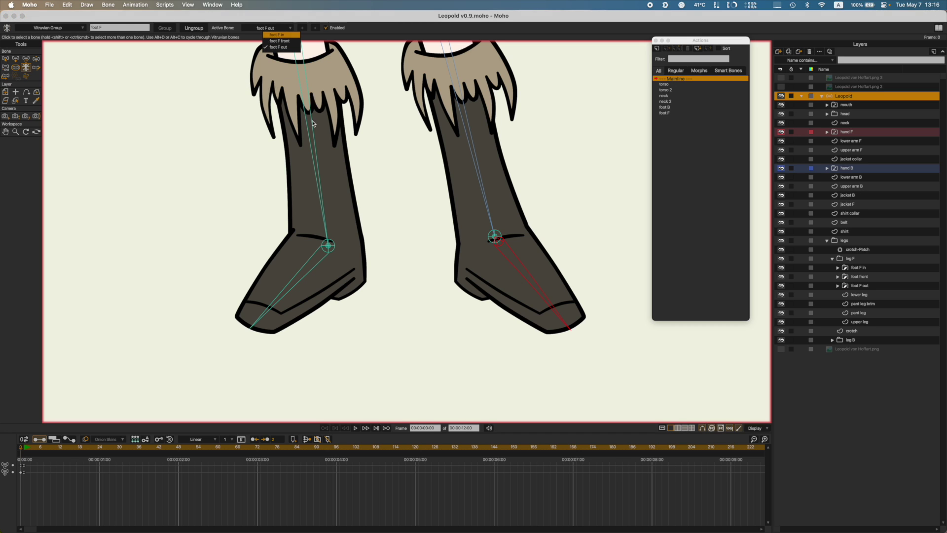
click(274, 35)
click(274, 28)
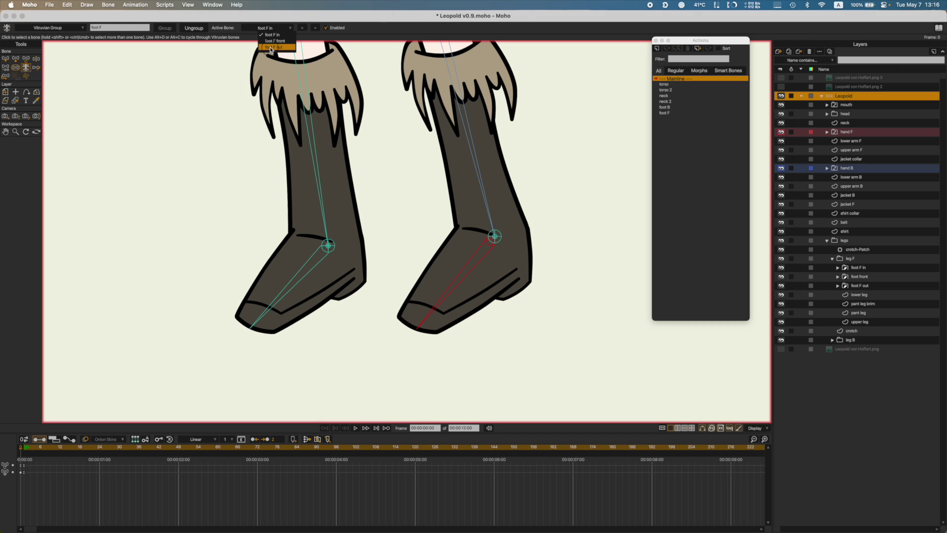
click(270, 47)
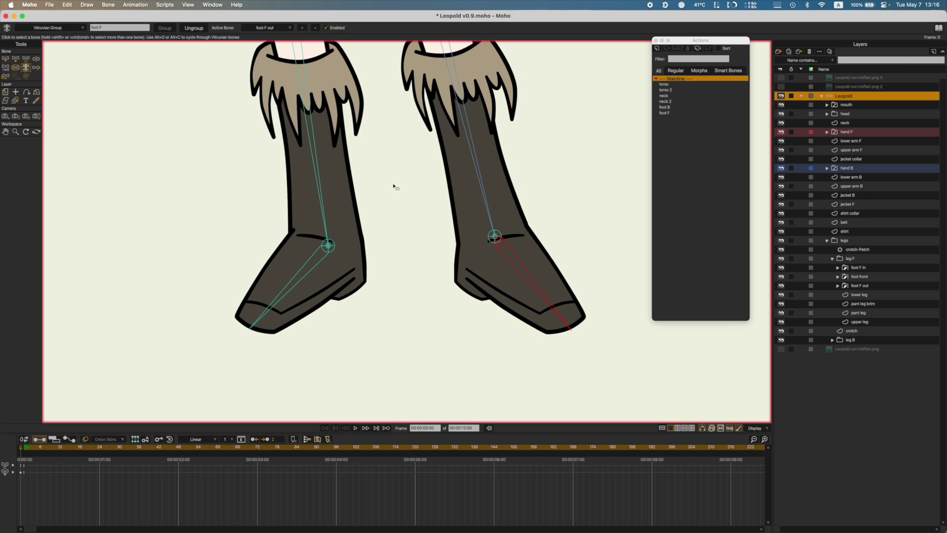
key(b)
click(414, 219)
key(super+s)
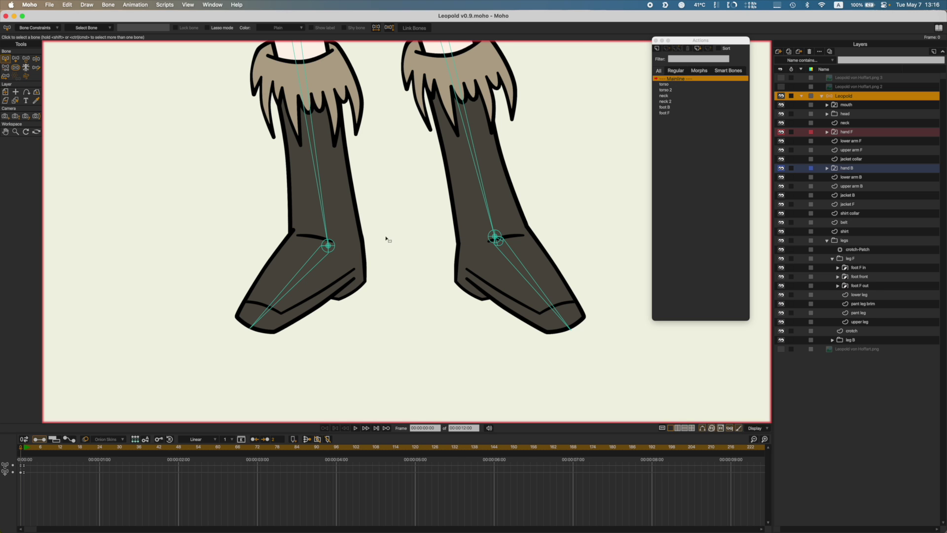
Step: Add a short control bone beside the front lower leg, parented to the lower leg F bone
scroll(388, 240, down, 5)
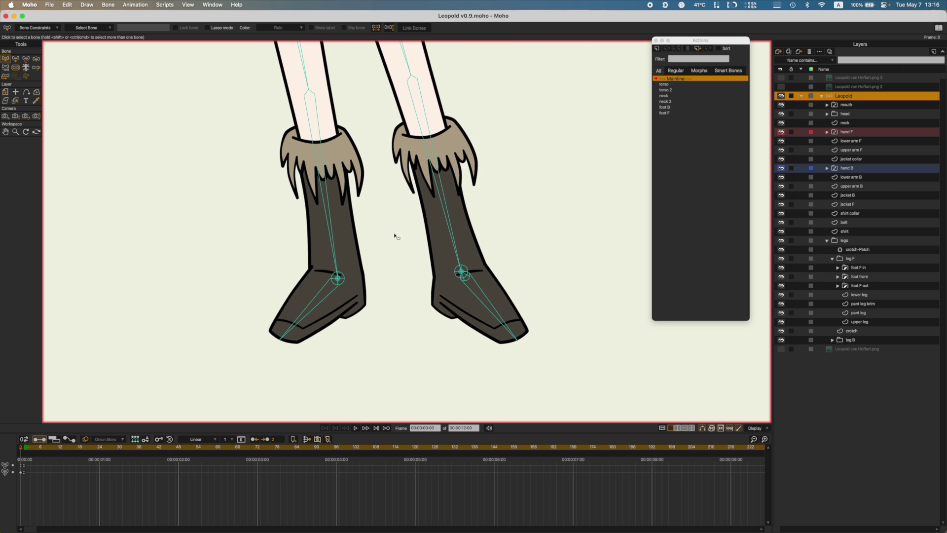
scroll(395, 236, up, 2)
click(437, 244)
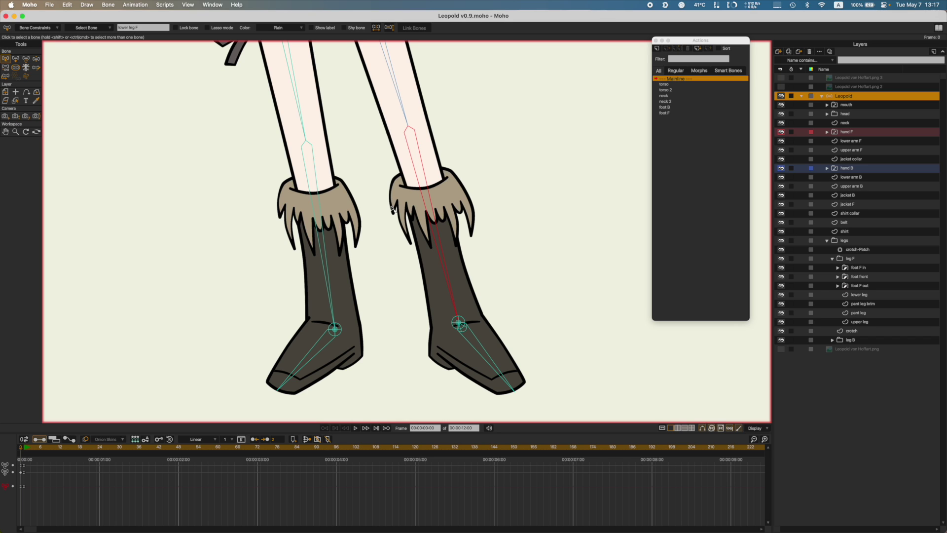
key(a)
drag(421, 163, 447, 263)
key(t)
Step: Colour the new control bone Coral, name it "foot turn" and save the project
key(b)
click(294, 28)
click(295, 55)
key(super+s)
double_click(133, 27)
text(foot turn)
key(Return)
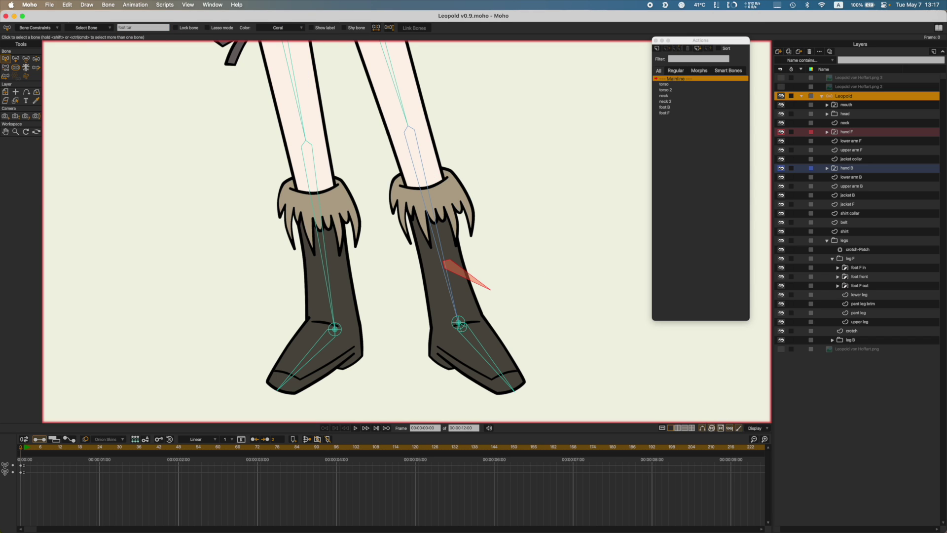
key(super+s)
Step: Enable angle constraints on the foot turn bone, limiting it to between -120° and 0°
click(39, 28)
click(21, 49)
click(129, 49)
key(Tab)
click(129, 49)
key(Tab)
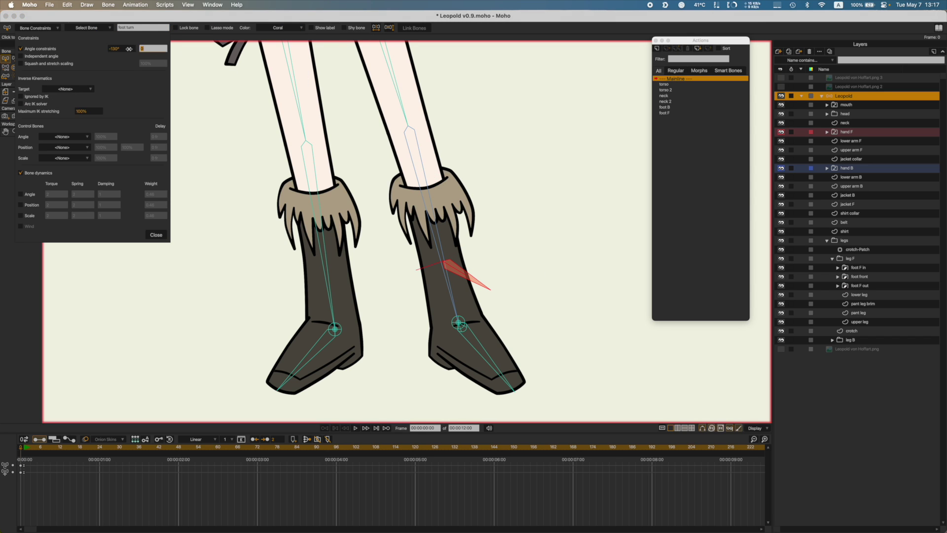
text(0)
key(Tab)
click(129, 48)
text(-100)
click(129, 49)
text(-120)
key(Tab)
Step: Create a smart bone action for foot turn and rotate the bone to its negative angle limit at frame 48
drag(41, 466, 111, 516)
click(656, 48)
key(Return)
click(178, 446)
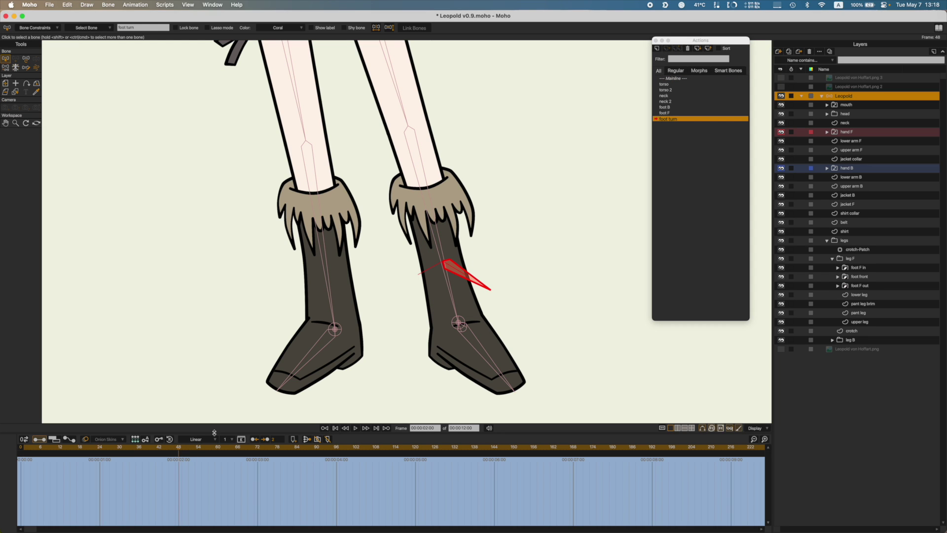
key(t)
drag(463, 279, 247, 251)
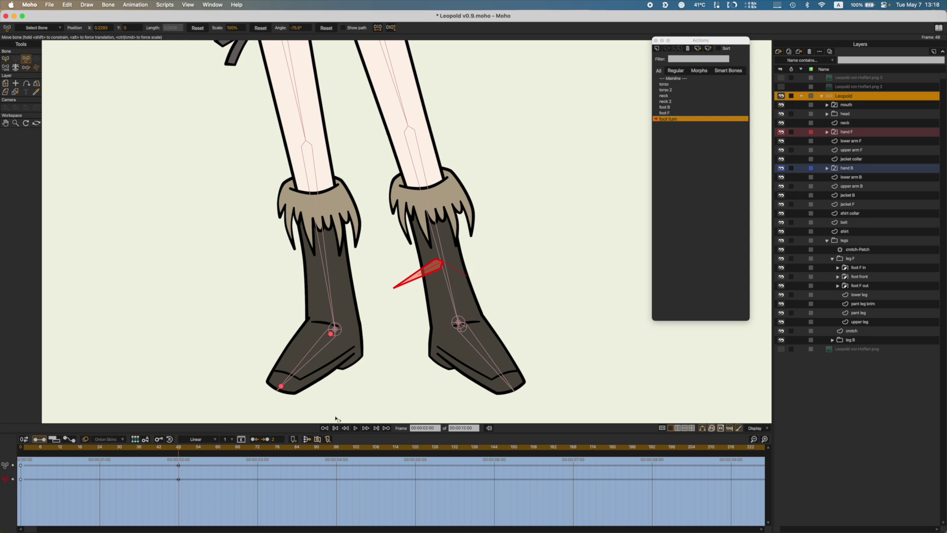
key(s)
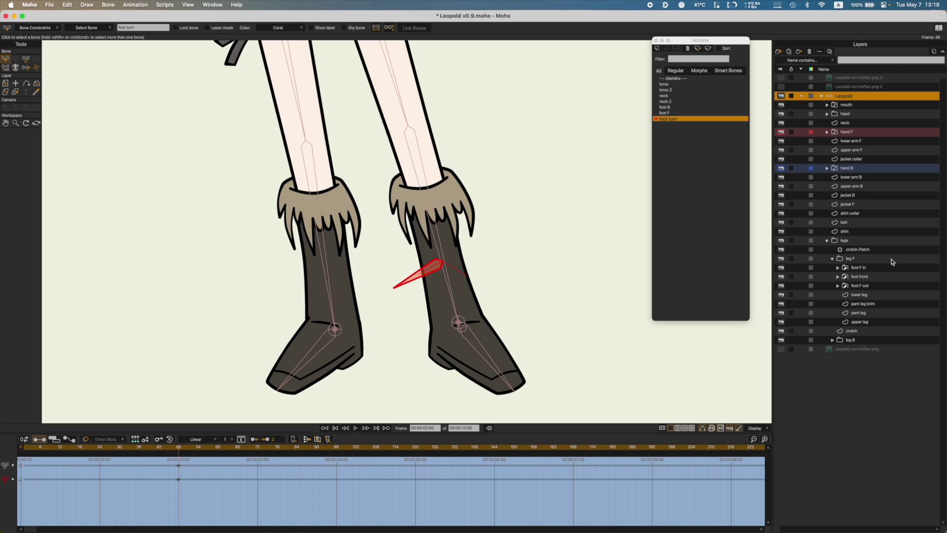
Step: Make foot F in the active bone of the foot F Vitruvian group at frame 48 of the foot turn action
click(478, 345)
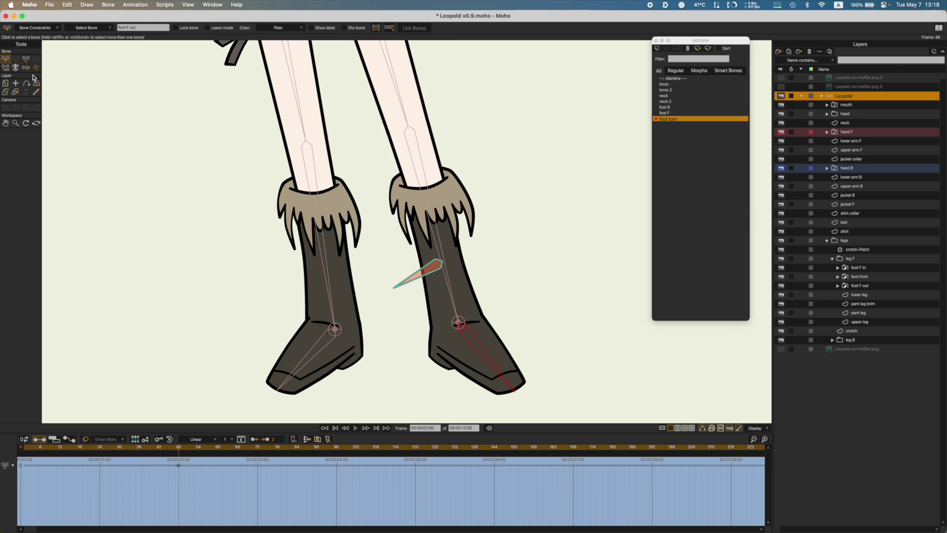
click(16, 67)
click(266, 28)
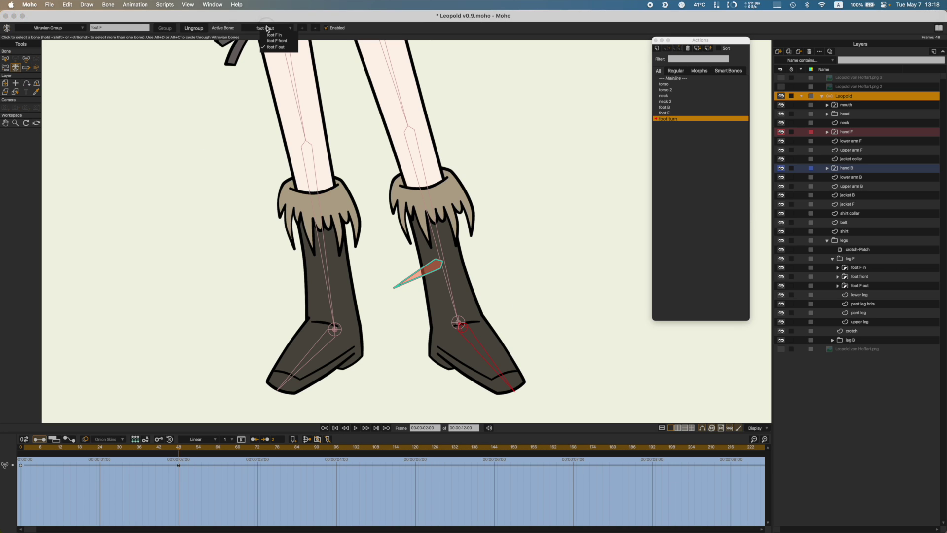
click(269, 35)
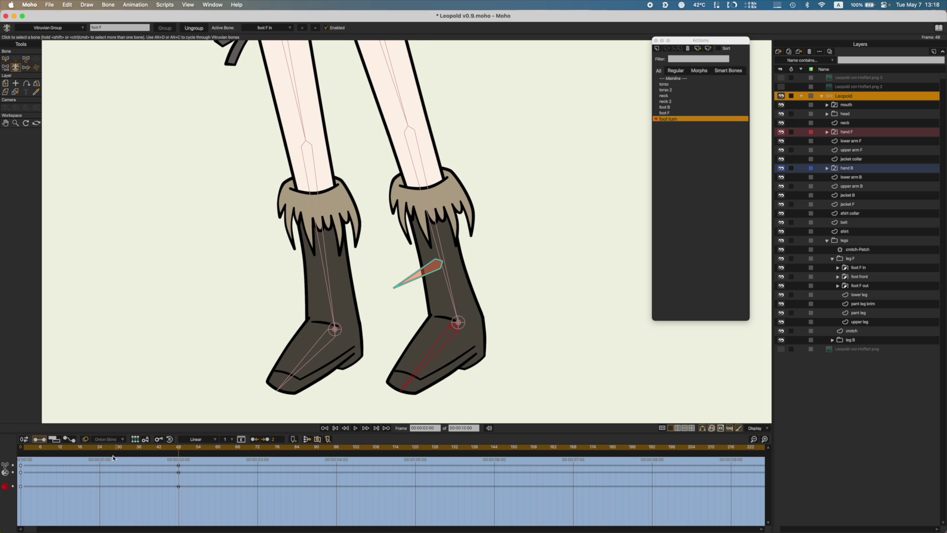
Step: Set all keyframes of the foot turn action to Linear interpolation and go to frame 24
click(100, 449)
drag(205, 498, 5, 451)
click(197, 439)
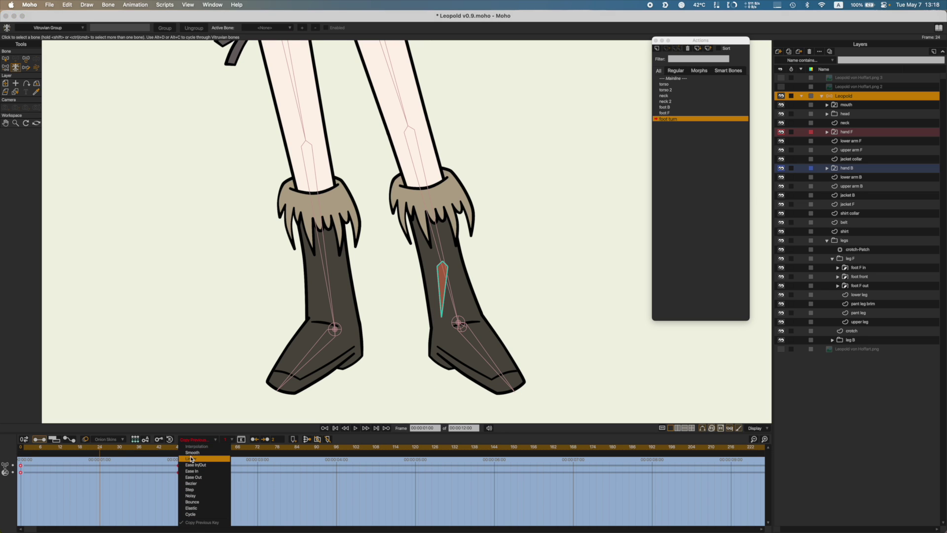
click(192, 459)
click(101, 449)
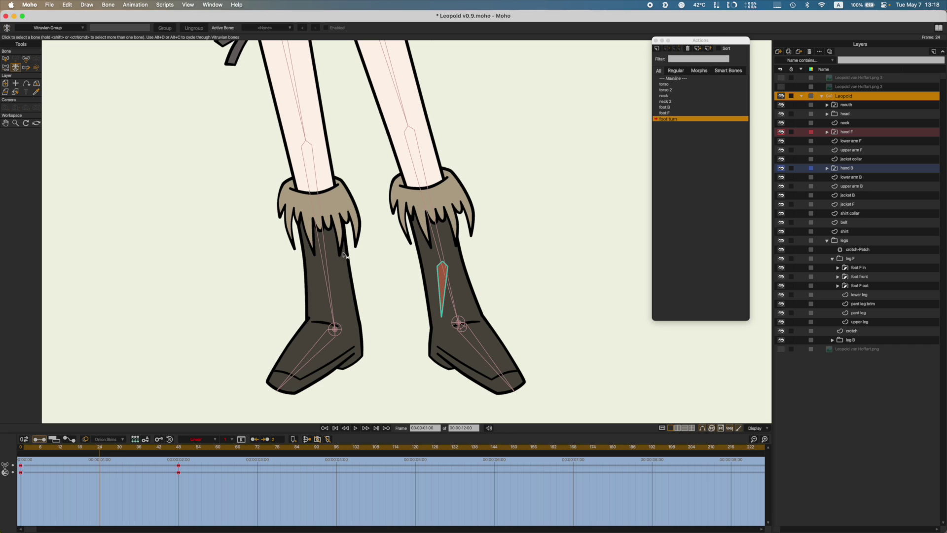
Step: Make foot F front the active bone of the foot F group at frame 24 and test the foot turn bone in the Mainline
click(488, 359)
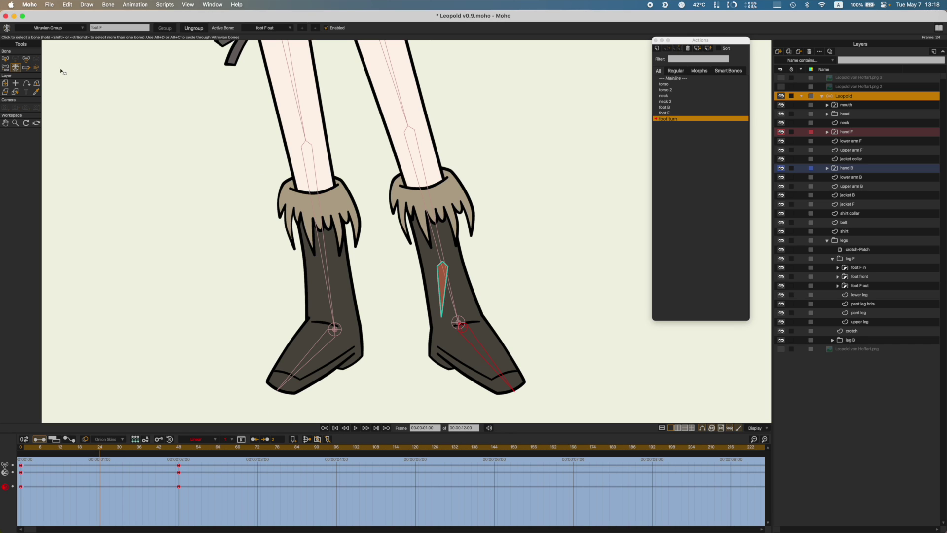
click(262, 28)
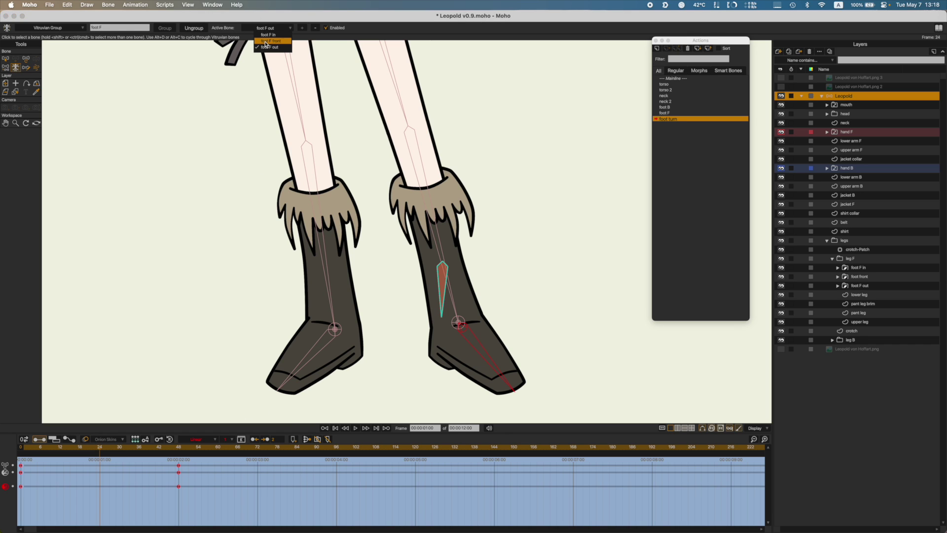
click(268, 43)
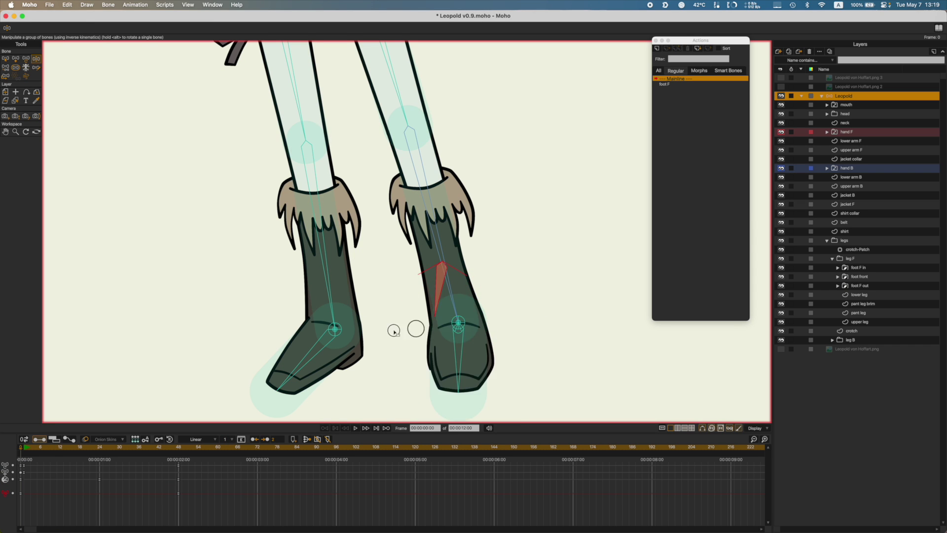
drag(394, 332, 348, 352)
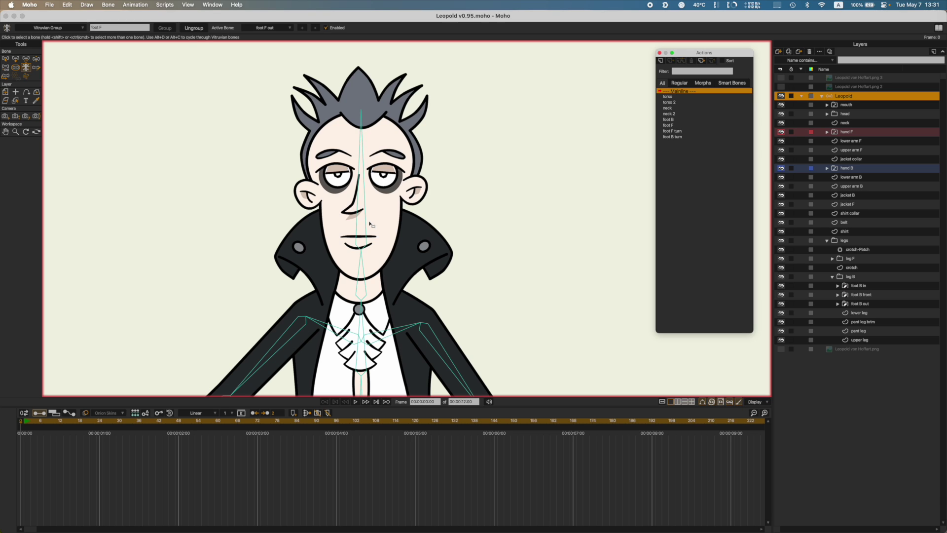
Step: Leave the Vitruvian group editing for bone selection and save the Leopold v0.95 project
key(b)
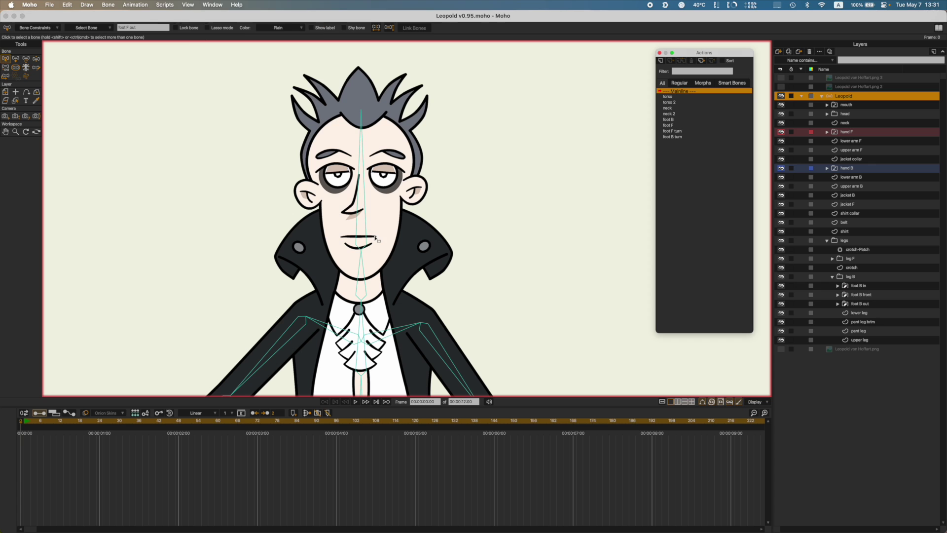
key(super+s)
Step: Deselect all bones and add a short horizontal, unparented bone in the empty space to the left of Leopold's head
scroll(544, 224, down, 5)
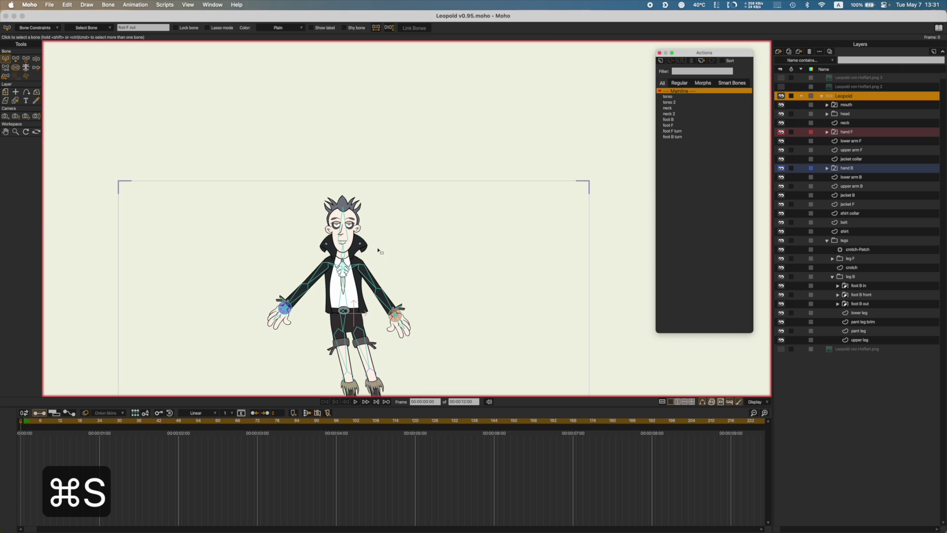
drag(406, 181, 387, 186)
click(507, 221)
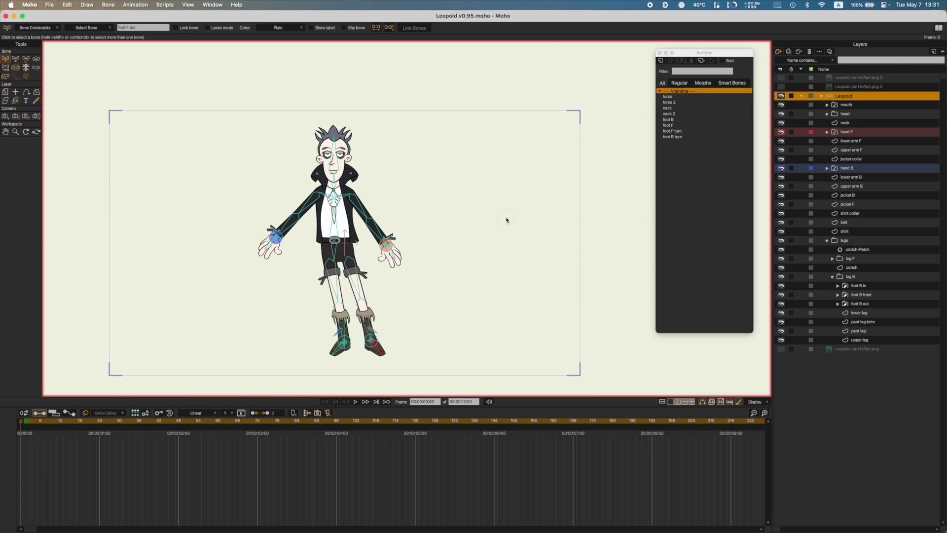
click(508, 221)
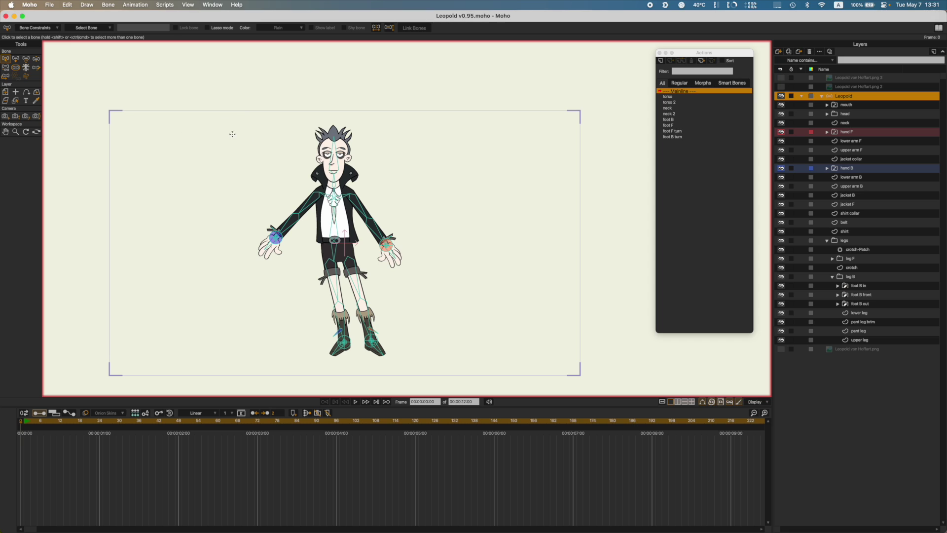
key(a)
drag(197, 132, 219, 132)
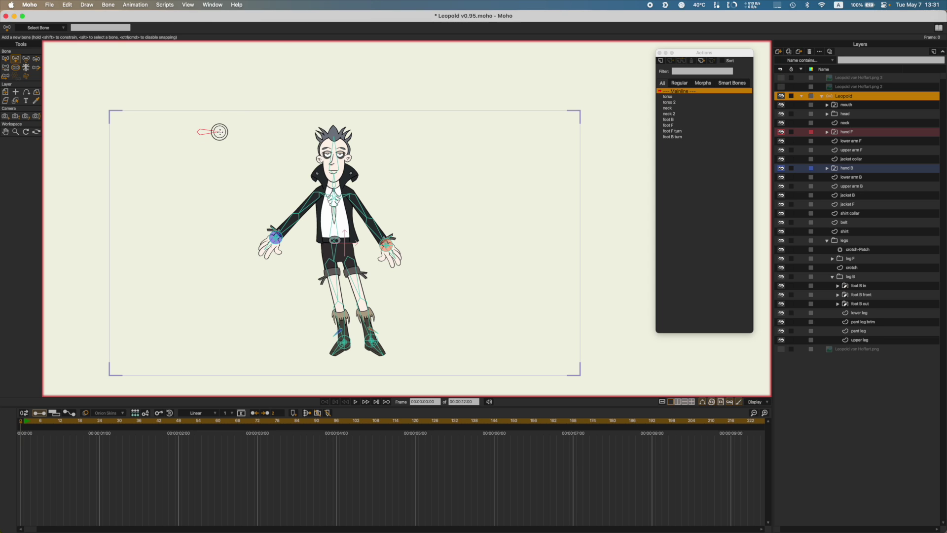
Step: Name the new bone beside the character "armature anchor", color it Purple and save the project
key(b)
double_click(142, 28)
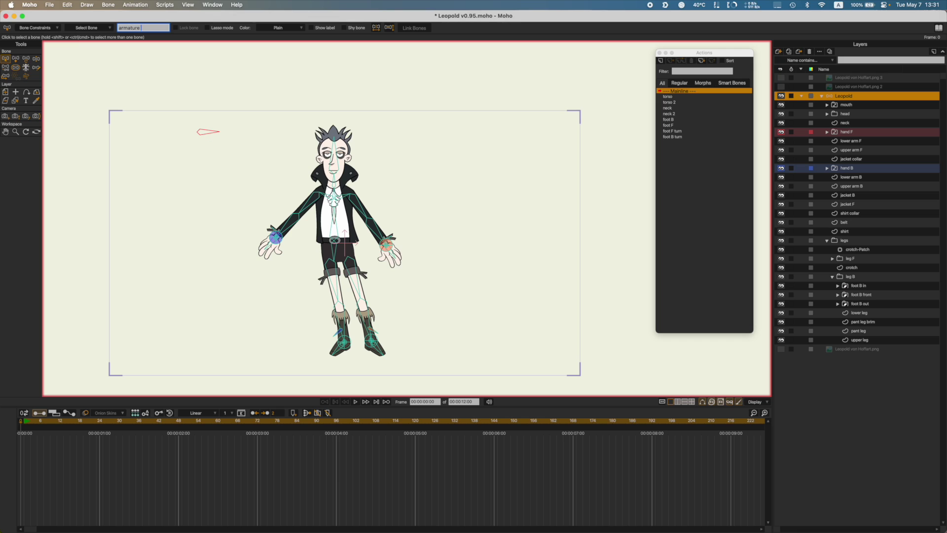
key(Return)
click(281, 27)
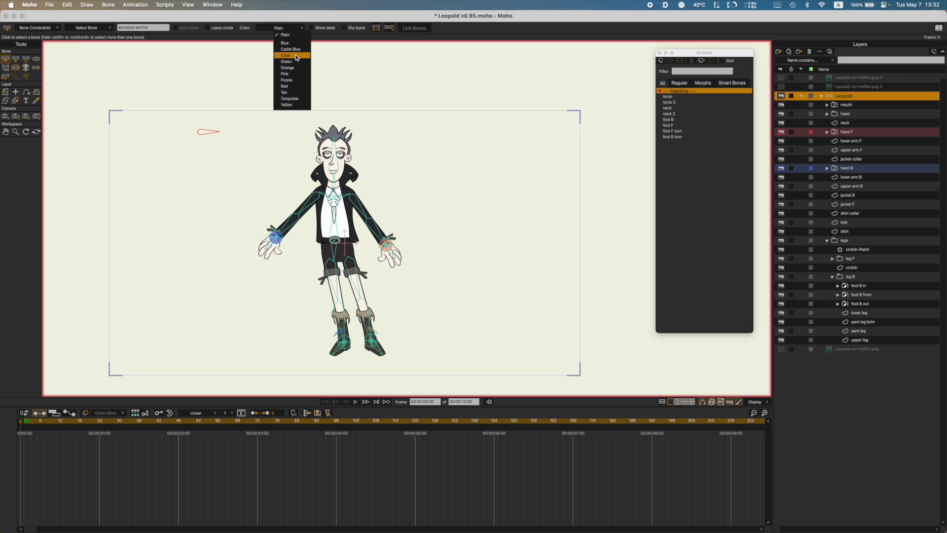
click(298, 87)
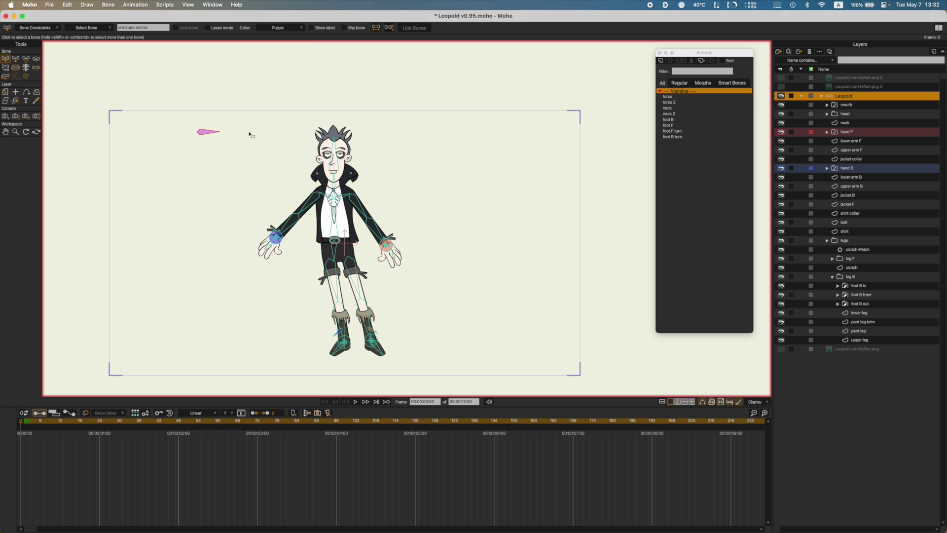
click(250, 136)
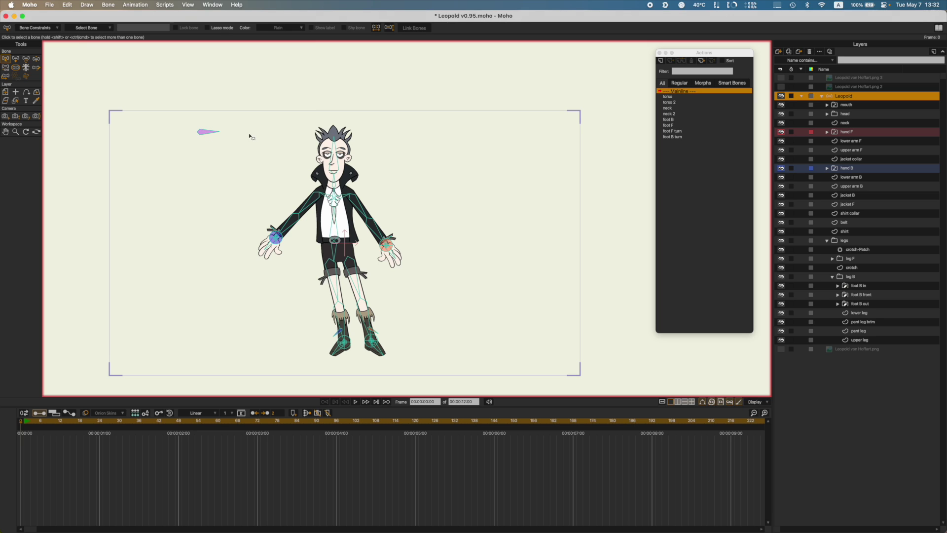
click(206, 131)
key(super+s)
Step: Enable angle constraints on the armature anchor bone with both limits at 0° and save the project
key(t)
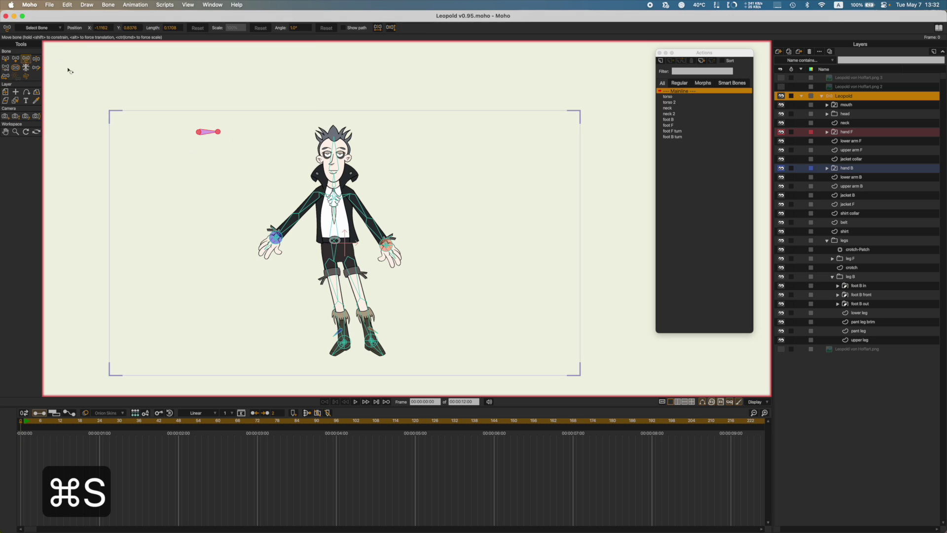
click(29, 29)
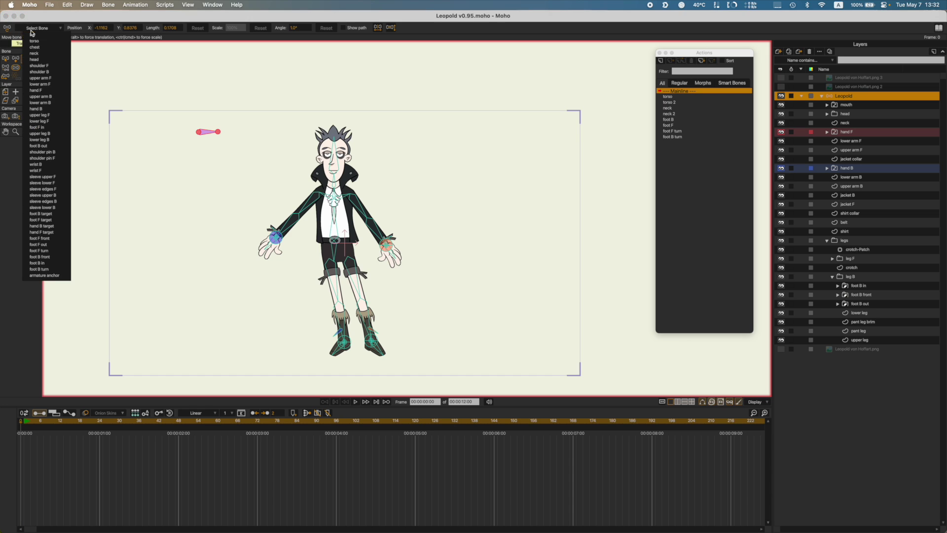
click(29, 29)
key(s)
click(35, 28)
click(21, 48)
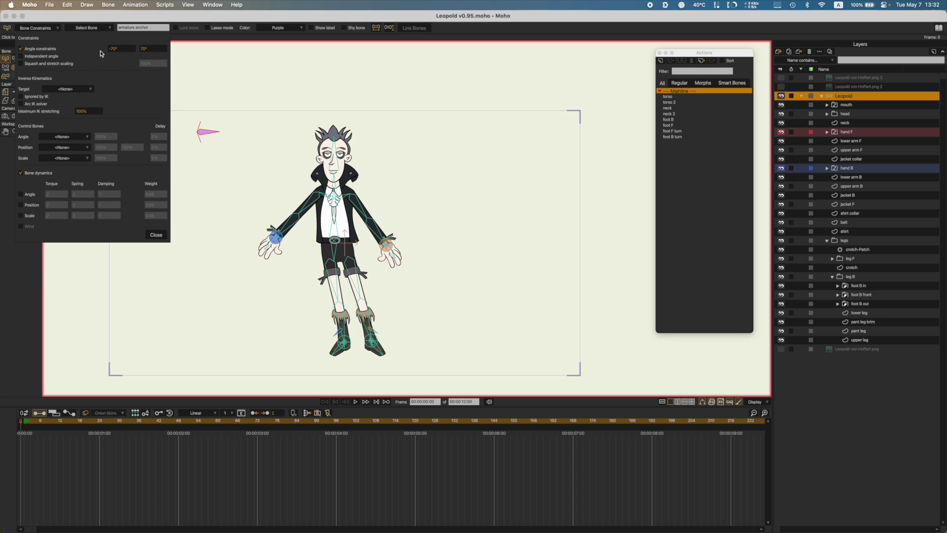
click(120, 49)
key(Tab)
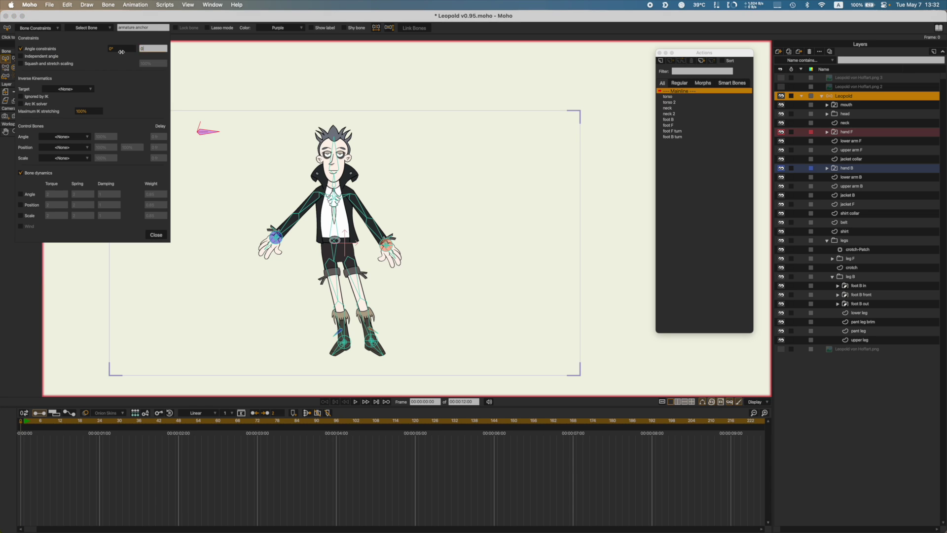
key(Tab)
click(156, 235)
click(199, 213)
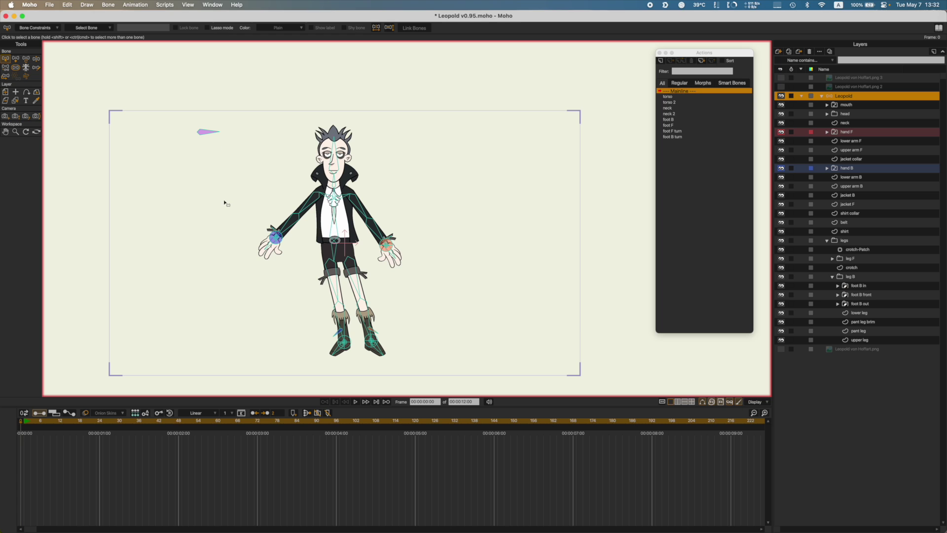
drag(216, 198, 216, 153)
scroll(226, 175, up, 1)
scroll(226, 176, up, 1)
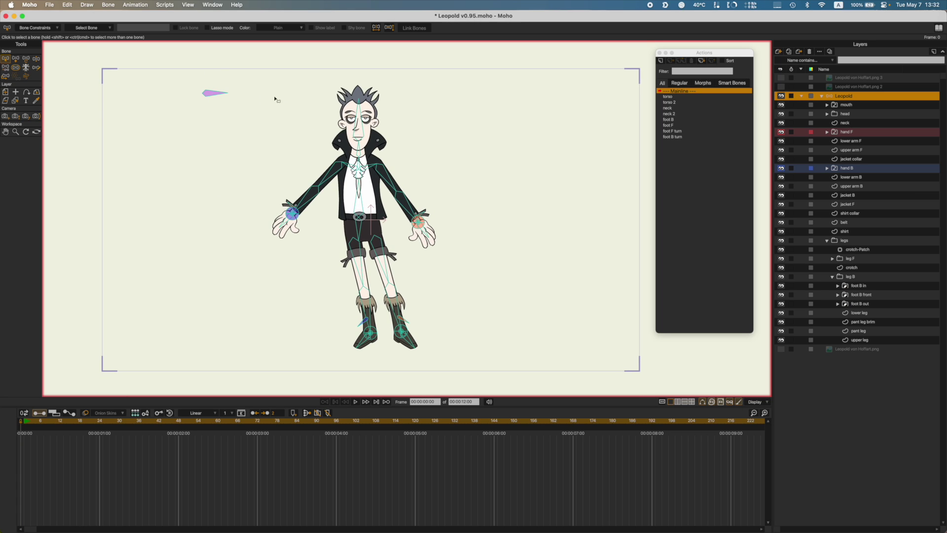
key(super+s)
click(848, 105)
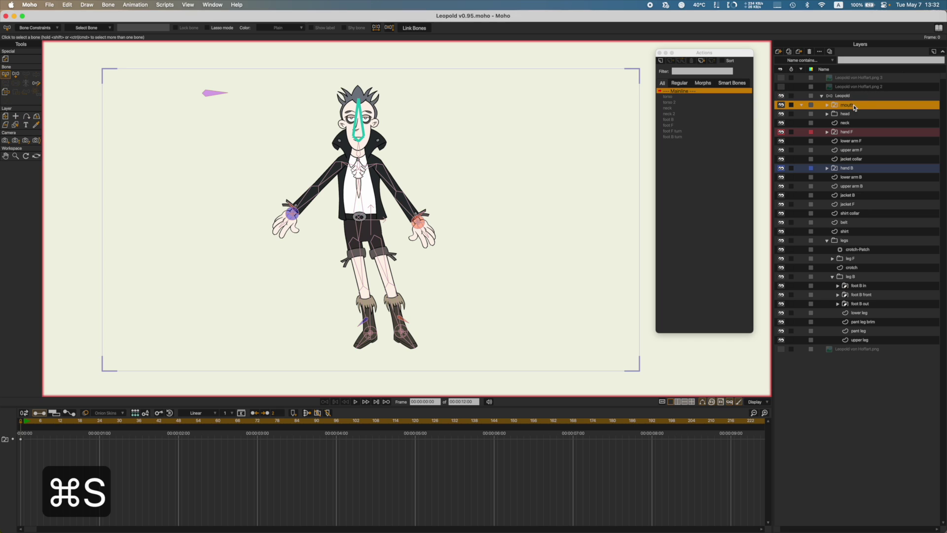
click(792, 52)
double_click(854, 106)
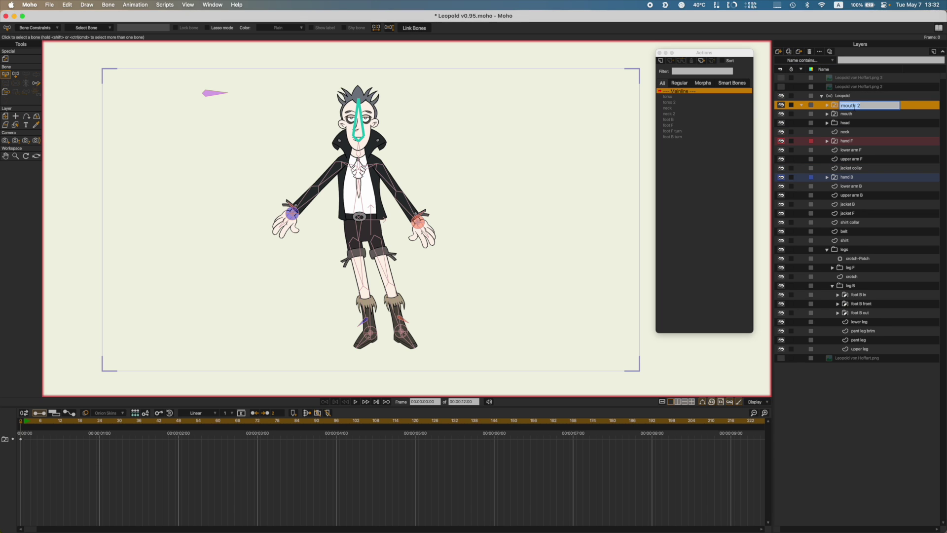
key(Return)
key(super+z)
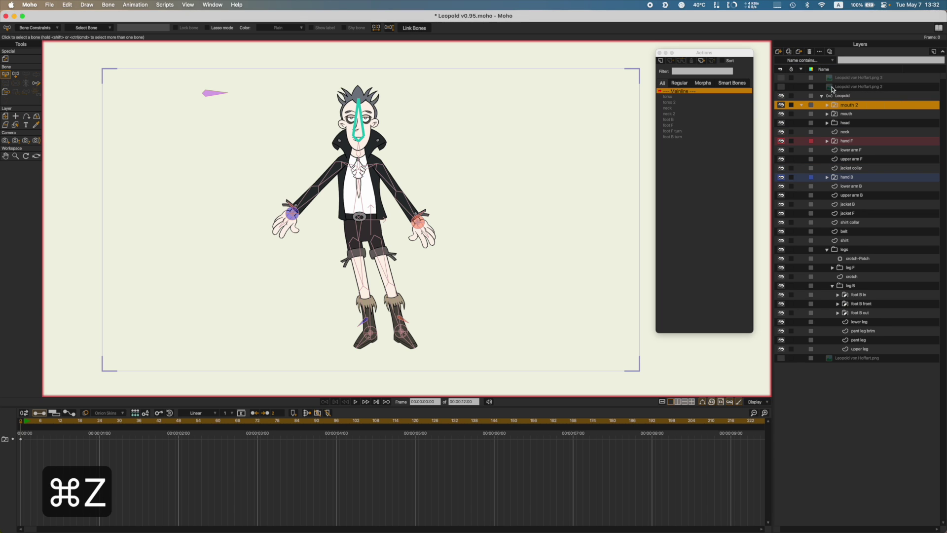
Step: Delete the mouth layers and add a vector layer named "armatures" above the head layer in the Leopold rig
click(811, 53)
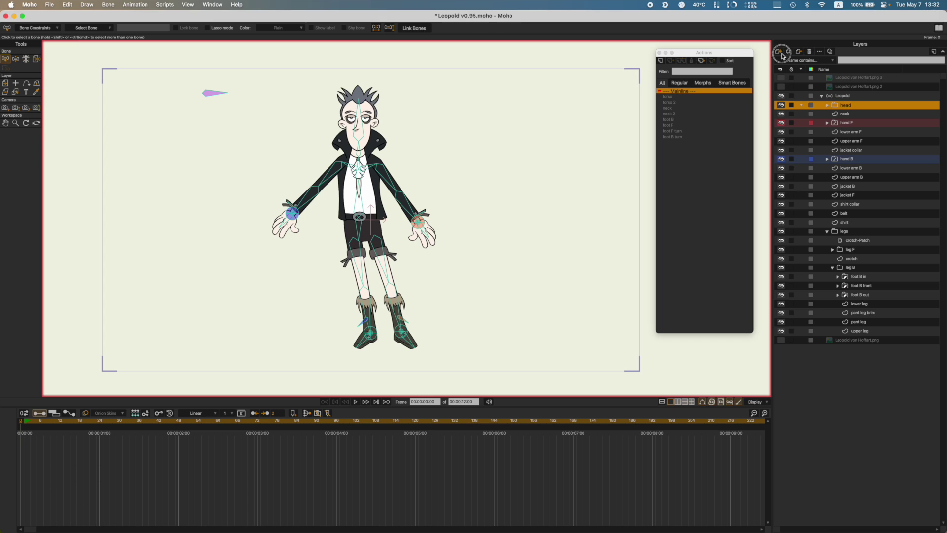
click(779, 52)
click(784, 59)
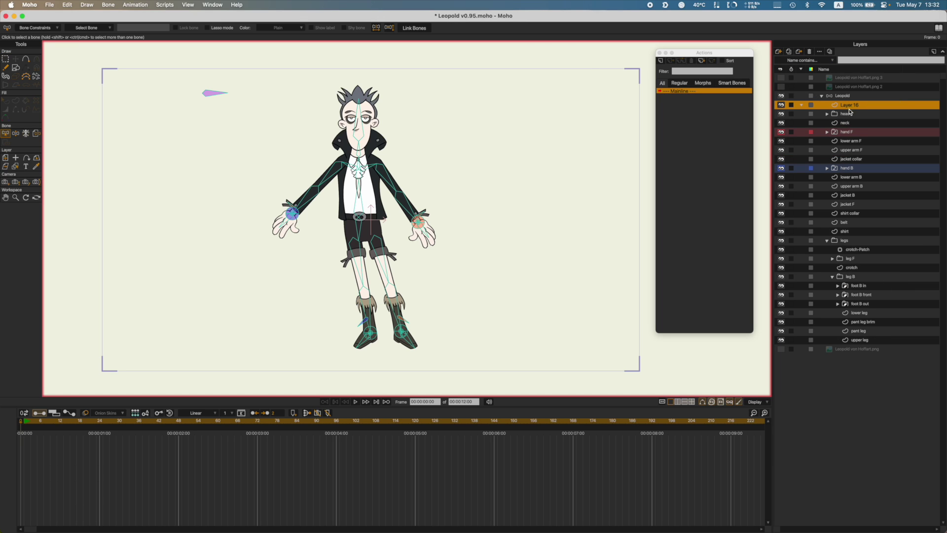
double_click(848, 107)
text(armatures)
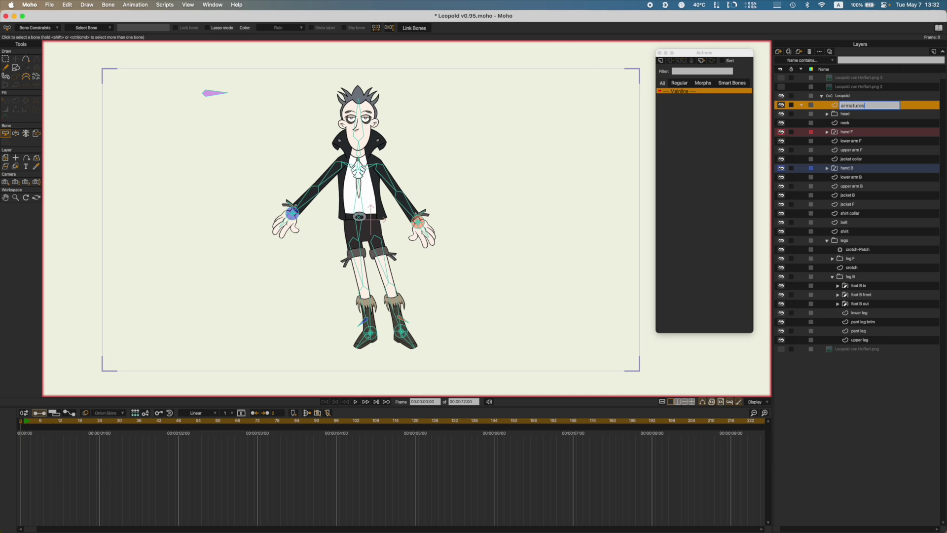
key(Return)
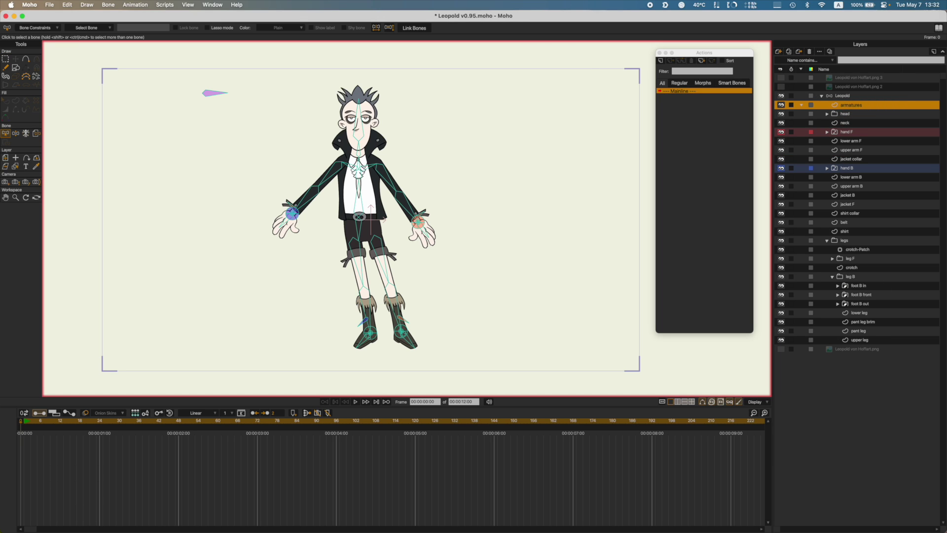
Step: Set the armatures layer to Don't render and save the project
double_click(842, 107)
click(311, 92)
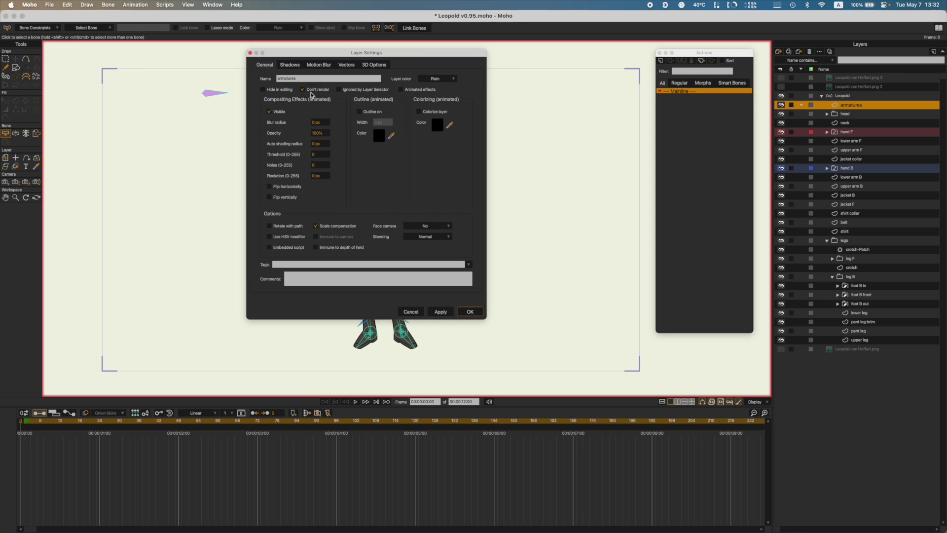
click(469, 311)
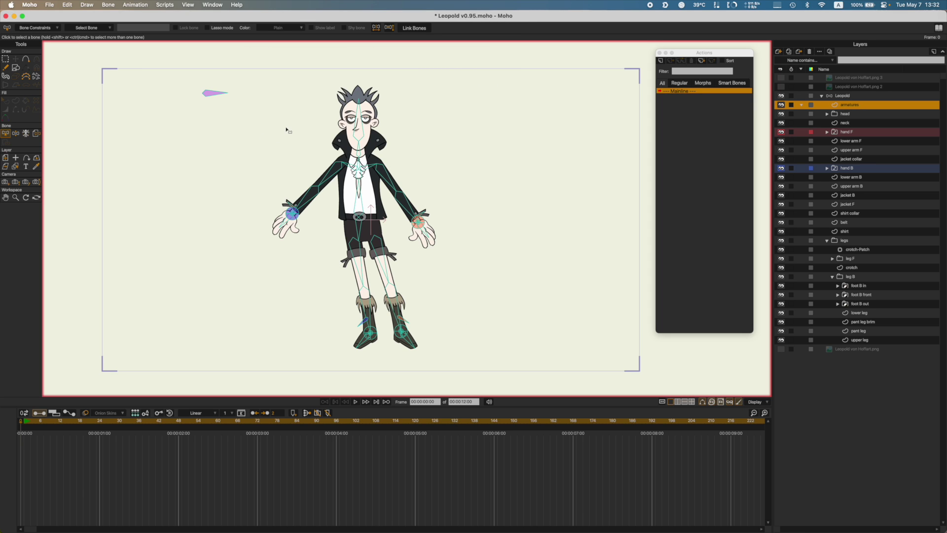
key(super+s)
Step: Draw a circle on the armatures layer just below the armature anchor bone and select its shape
click(16, 67)
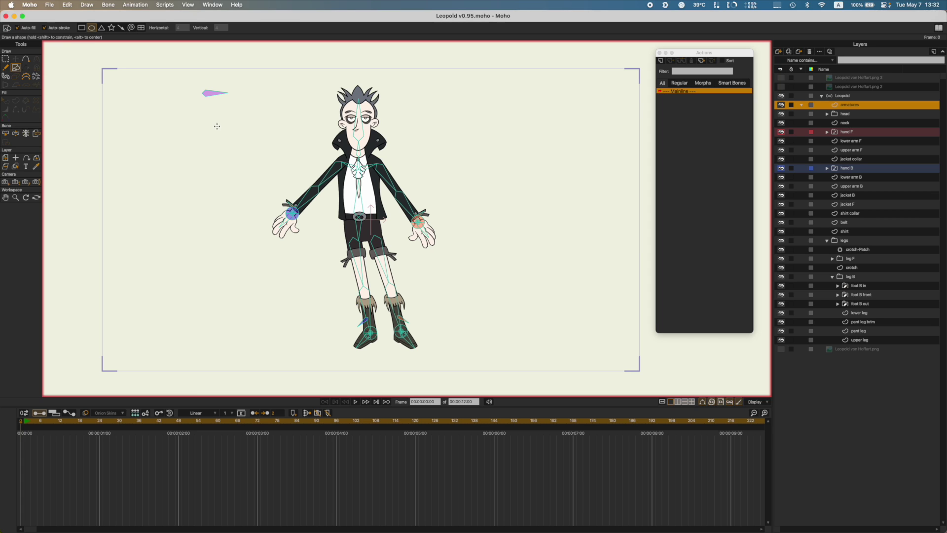
drag(212, 123, 240, 156)
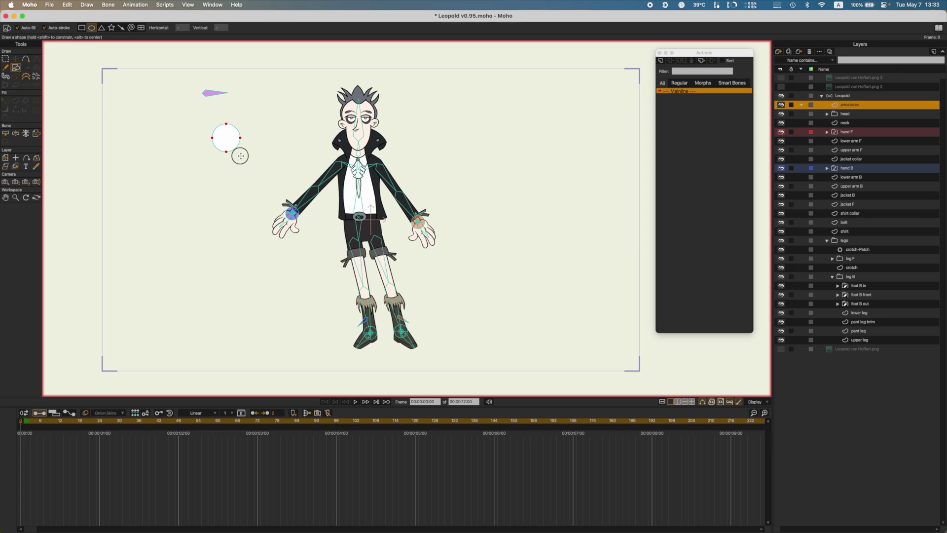
scroll(223, 147, up, 2)
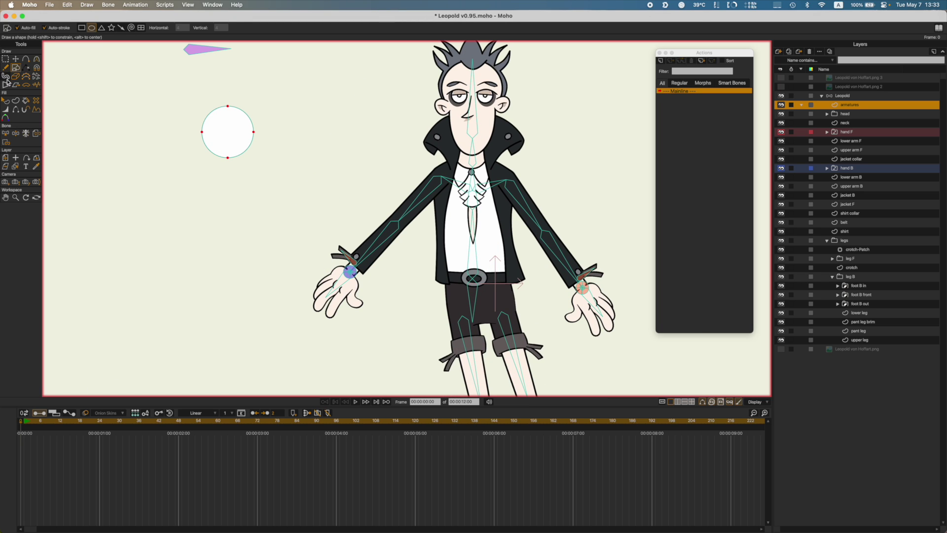
click(5, 100)
click(208, 127)
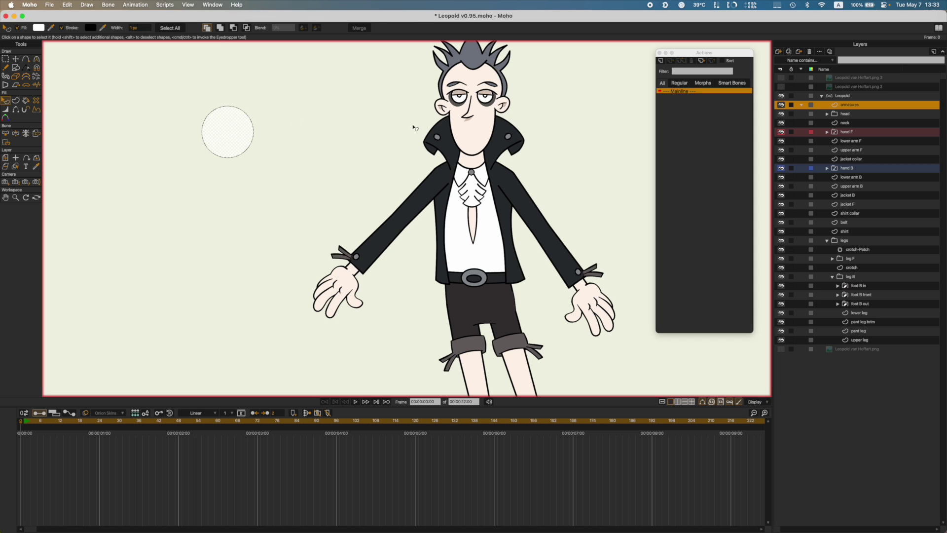
scroll(231, 110, up, 1)
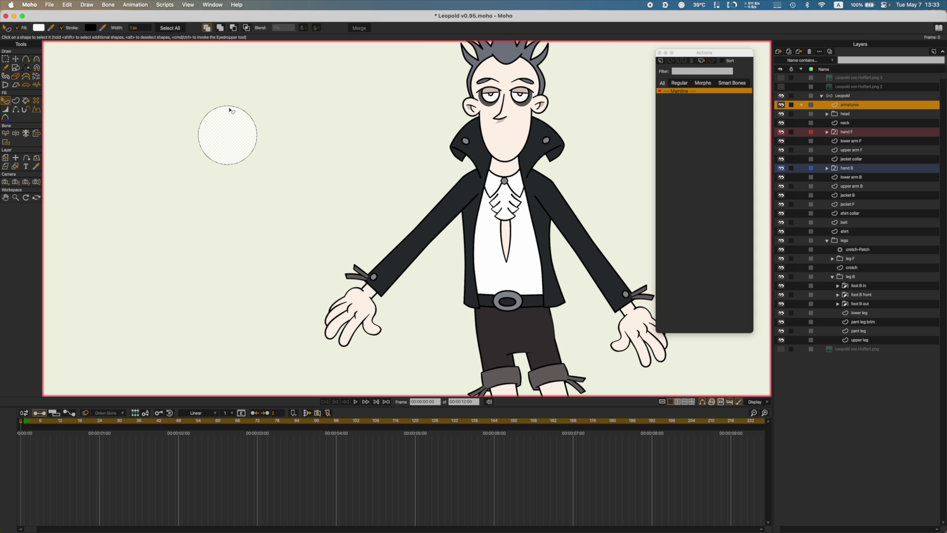
key(super+bracketright)
drag(695, 102, 514, 69)
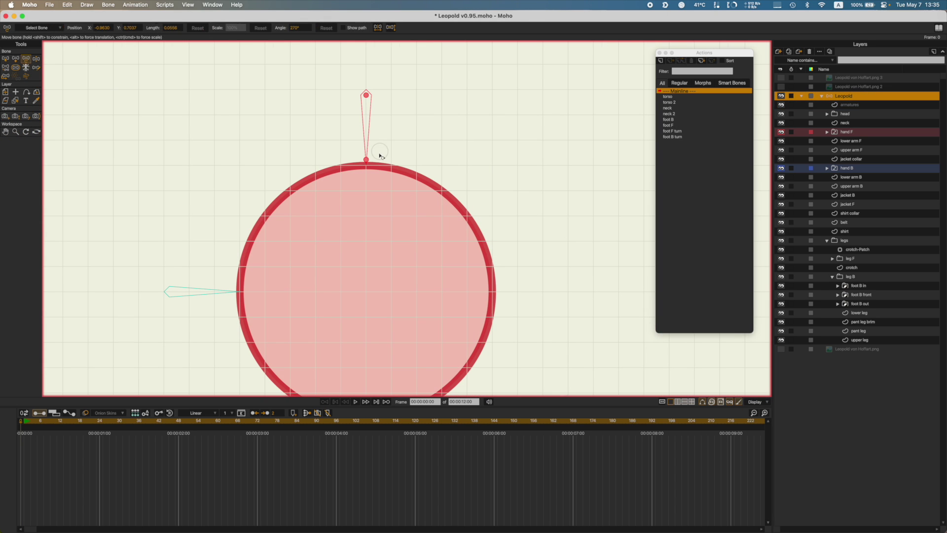
Step: Rename the bone above the circle "eyes horizontal" and save the project
click(377, 156)
key(super+s)
click(196, 291)
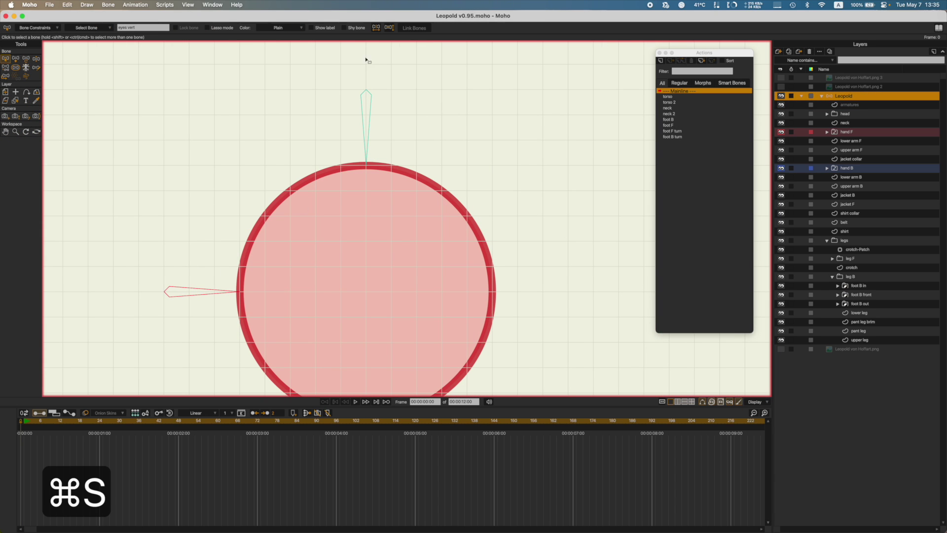
click(371, 133)
click(148, 28)
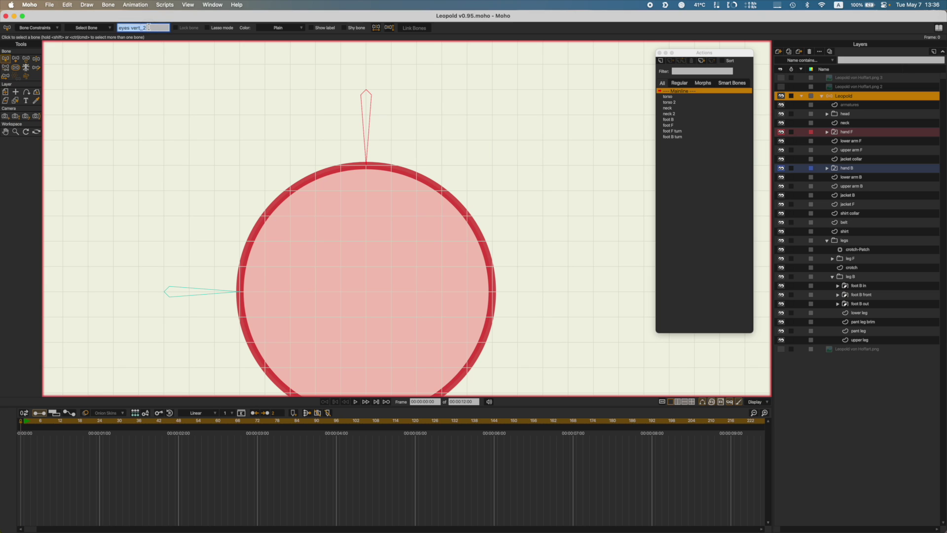
text(eyes horizontal)
key(Return)
key(super+s)
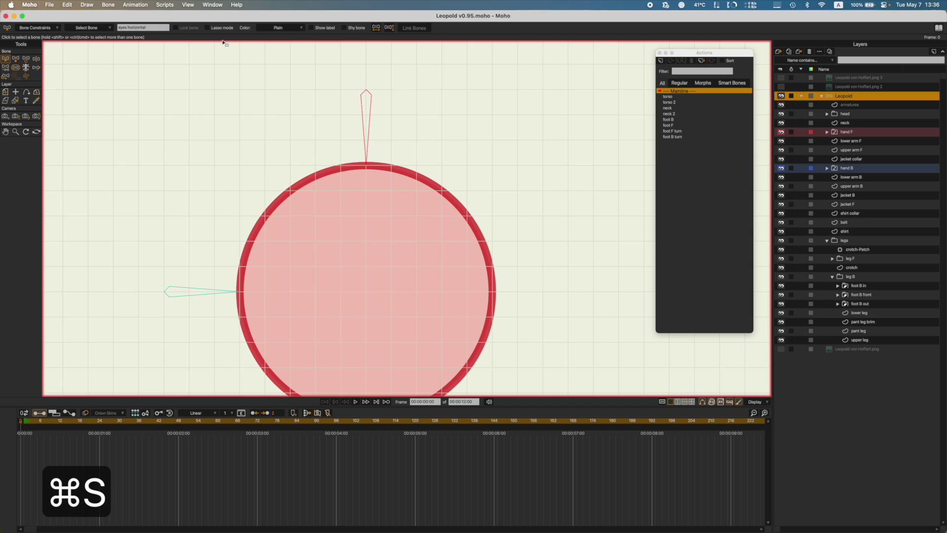
Step: Constrain the eyes horizontal bone's angle to between -30° and 30°
scroll(323, 206, down, 2)
scroll(322, 226, down, 8)
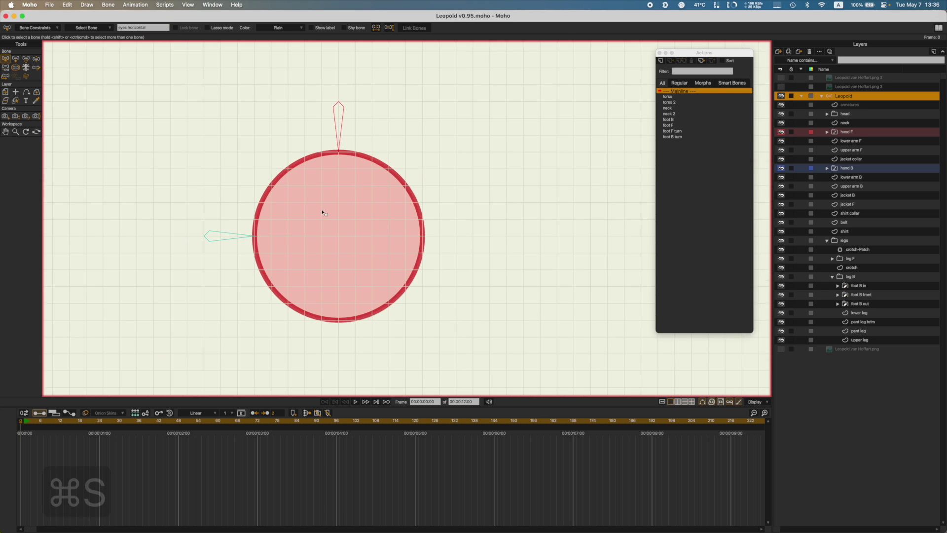
drag(394, 212, 310, 211)
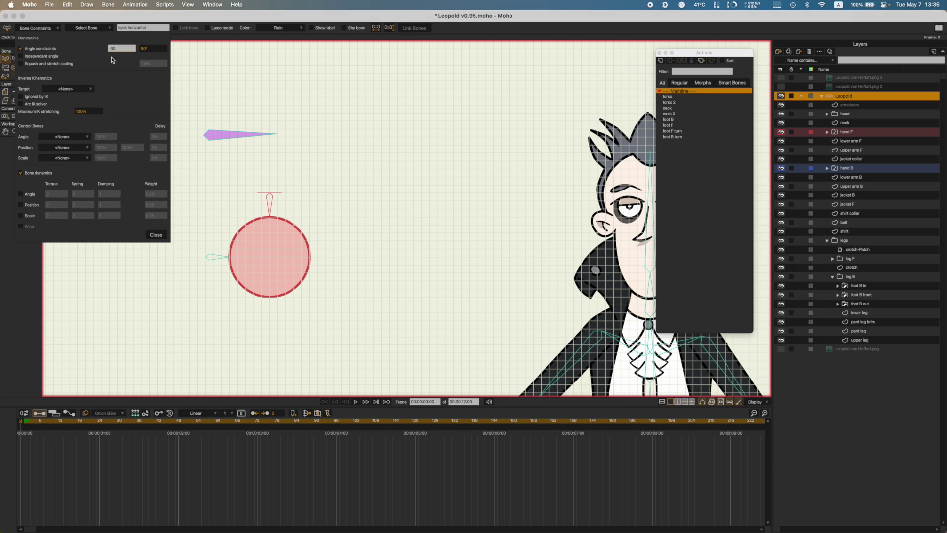
key(Tab)
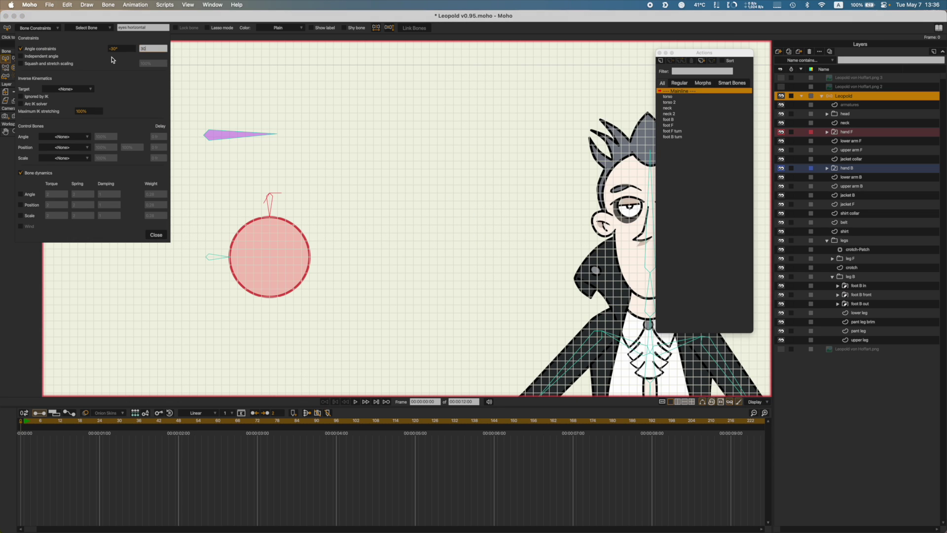
key(Tab)
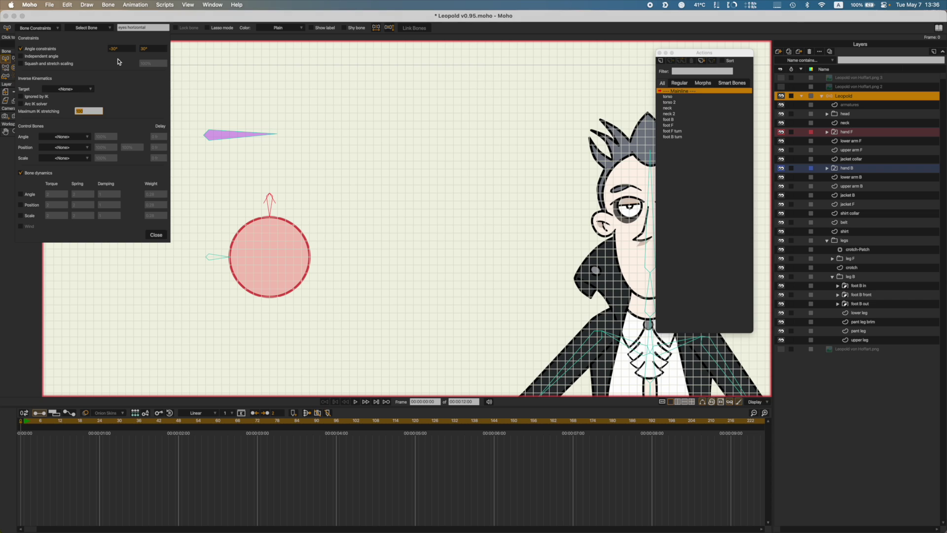
Step: Select the eyes vert bone beside the circle and constrain its angle to between -30° and 30°
click(211, 260)
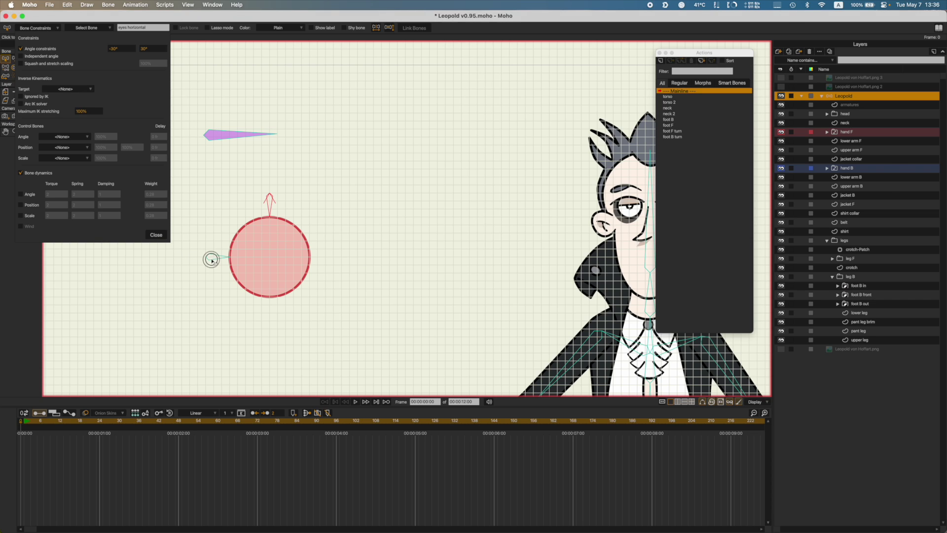
click(211, 260)
click(55, 49)
click(119, 49)
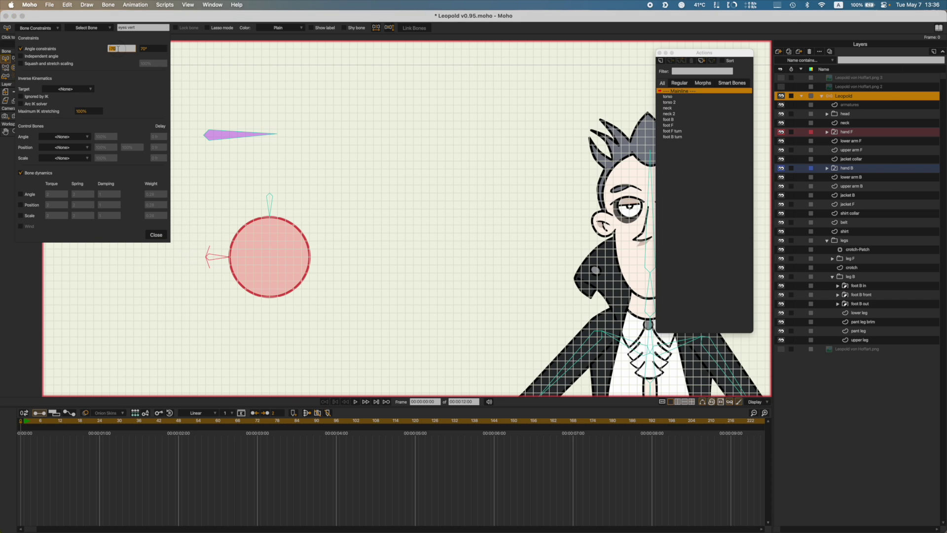
text(-30)
key(Tab)
text(30)
key(Tab)
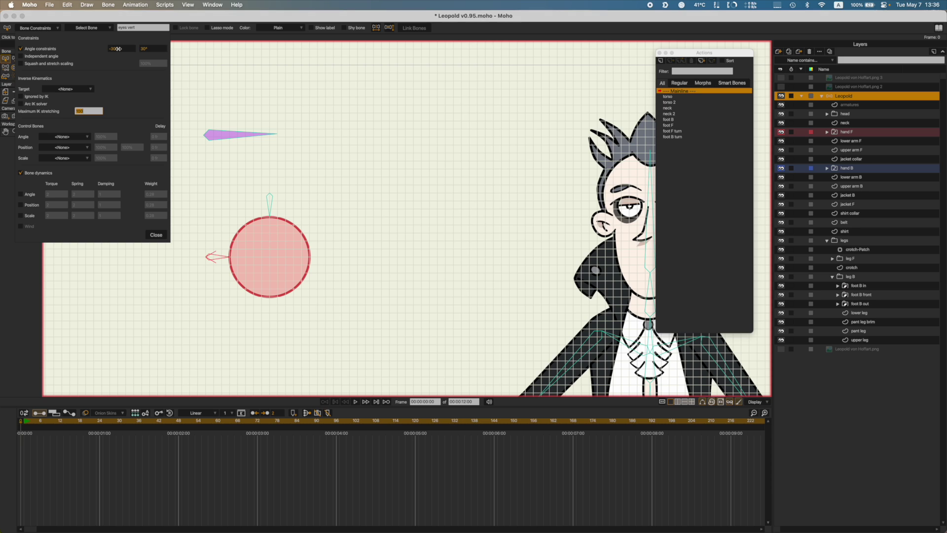
Step: Save the project and create a new action named "eyes horizontal" for the eyes horizontal bone
click(154, 235)
key(super+s)
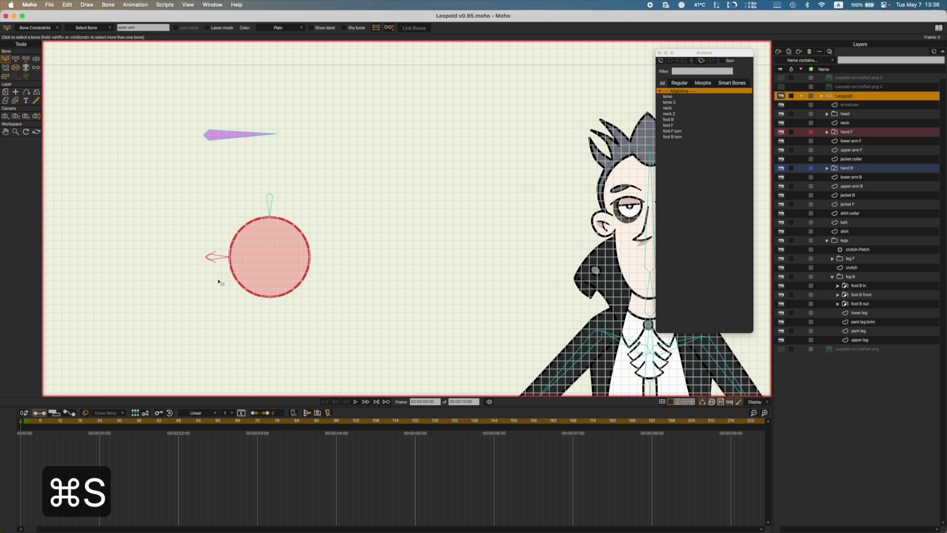
click(228, 260)
key(t)
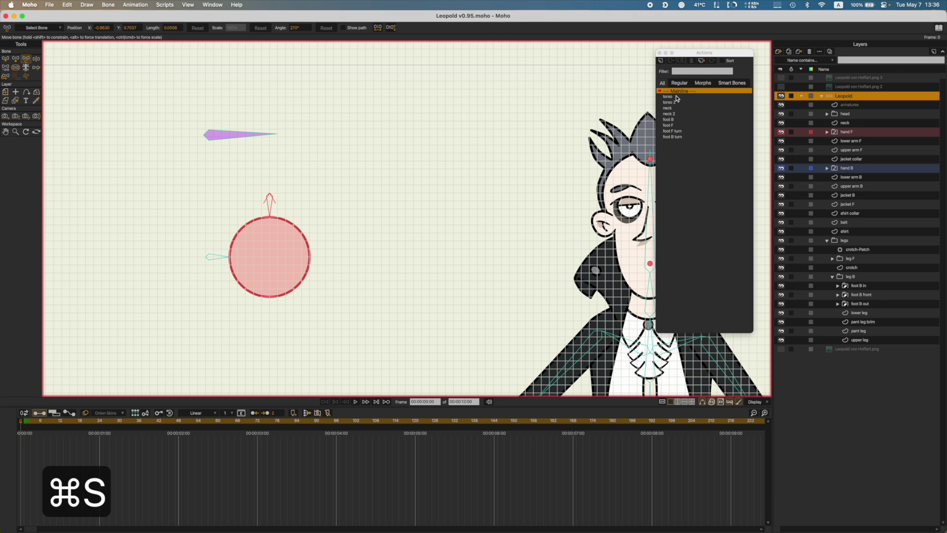
click(661, 61)
click(505, 299)
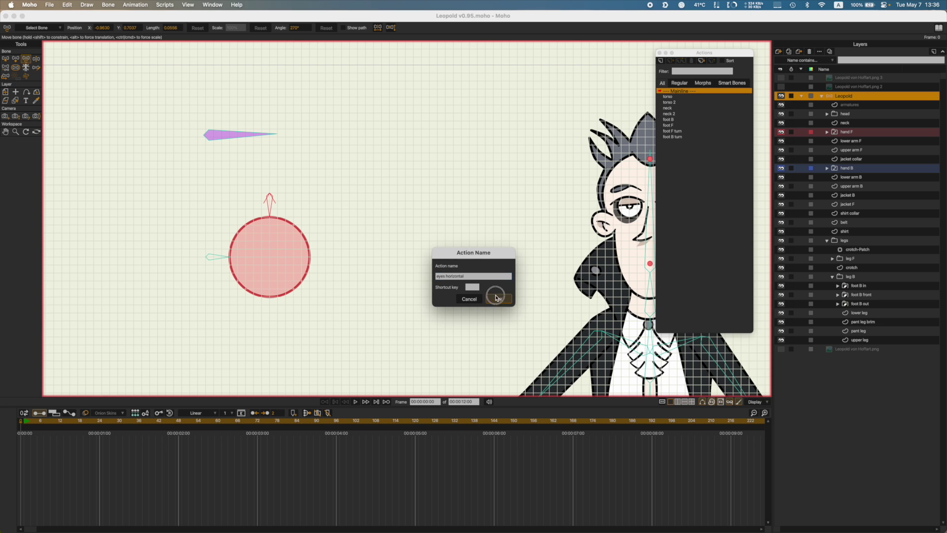
Step: Select the pupil layers of eye B and eye F together for a layer transform
scroll(607, 213, up, 2)
scroll(610, 216, up, 3)
drag(551, 195, 283, 192)
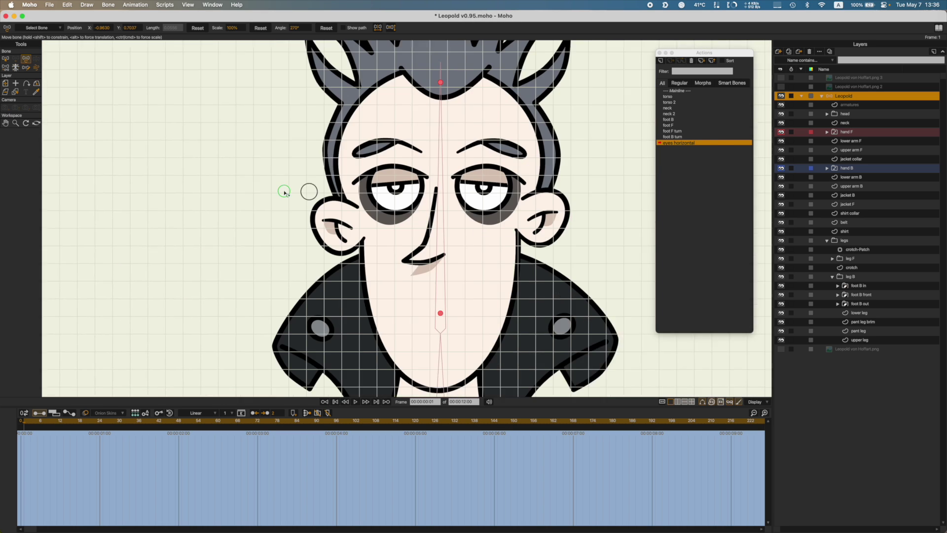
scroll(283, 192, up, 3)
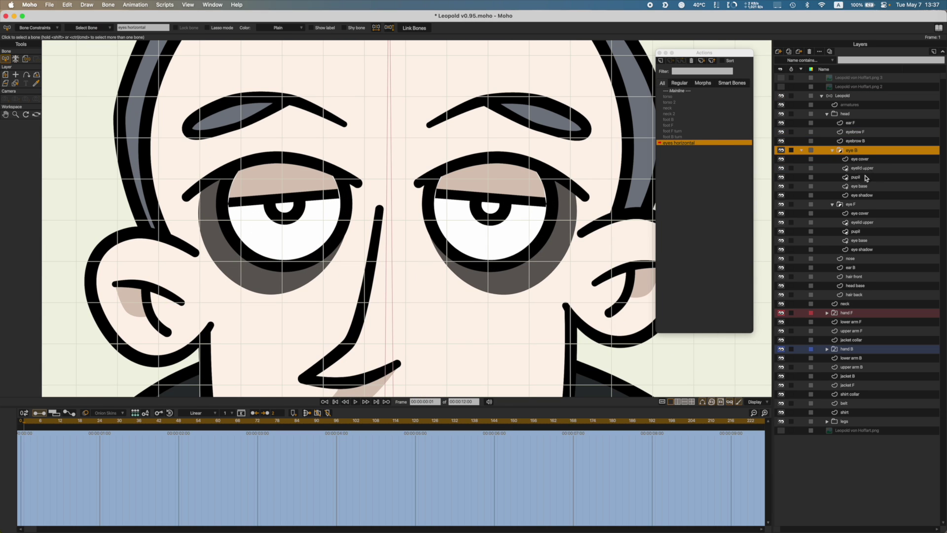
click(867, 177)
super+click(870, 232)
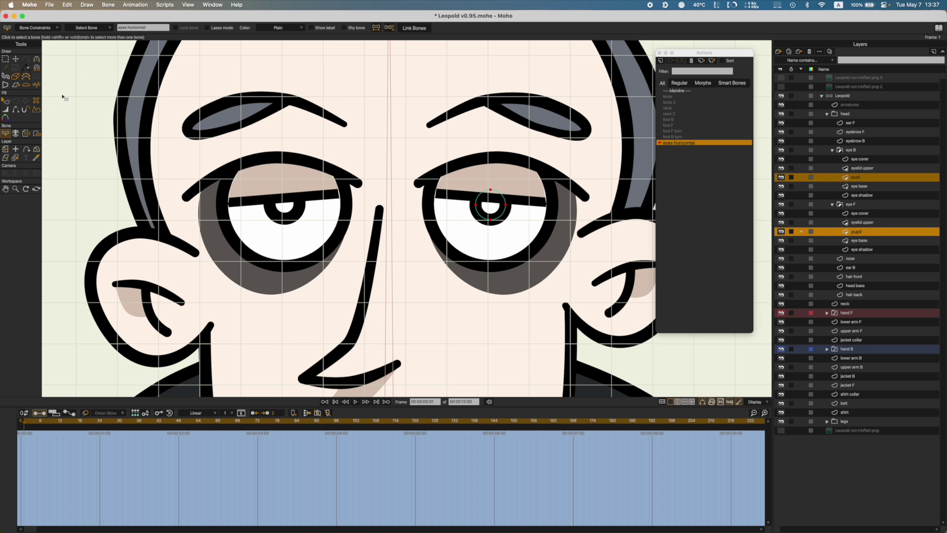
click(5, 149)
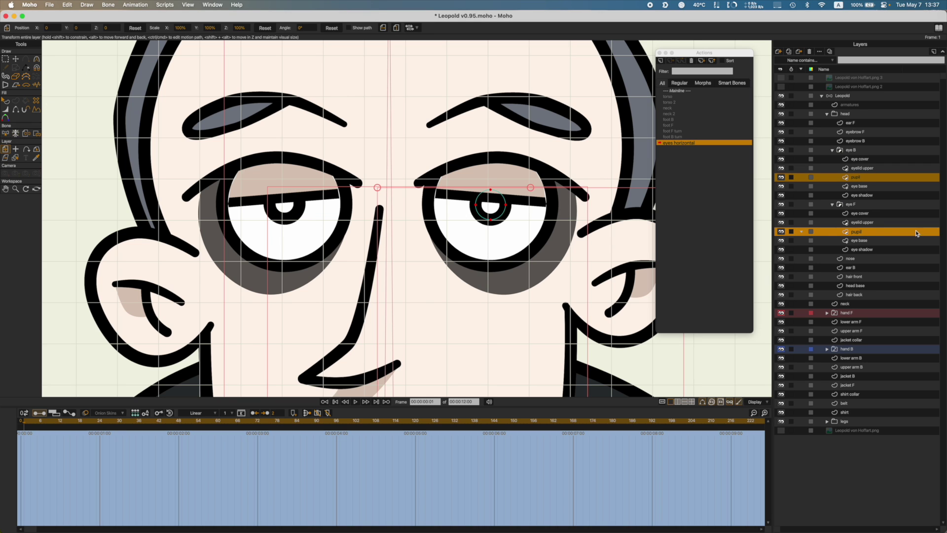
click(884, 239)
click(873, 231)
super+click(861, 178)
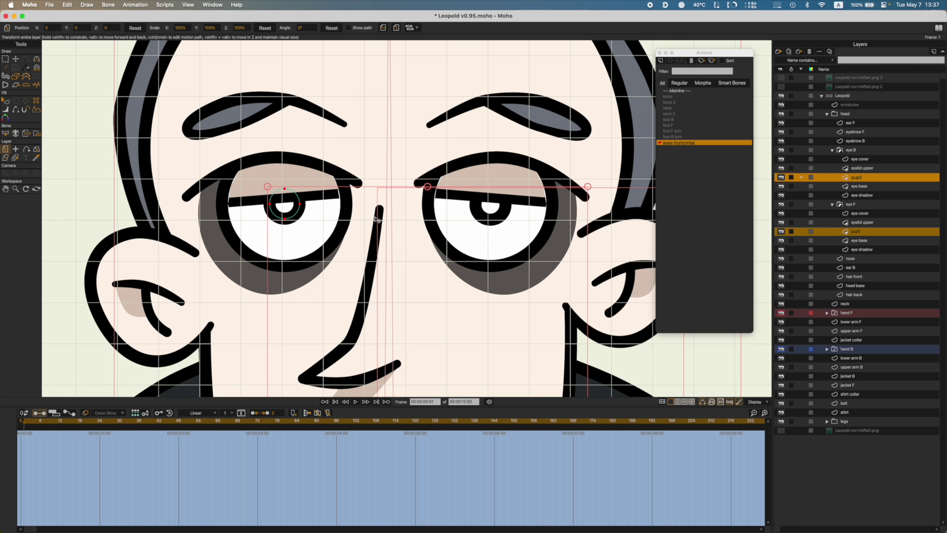
scroll(377, 222, down, 3)
scroll(373, 220, down, 3)
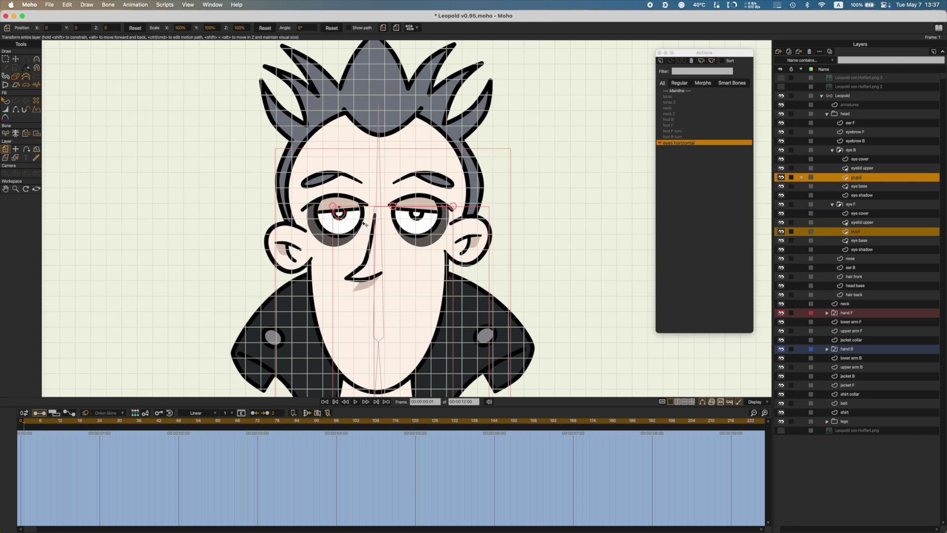
Step: On the Leopold layer, rotate the eyes horizontal bone to its 300° limit at frame 1 of the action
drag(249, 222, 321, 220)
drag(238, 203, 155, 198)
drag(270, 198, 436, 205)
click(804, 97)
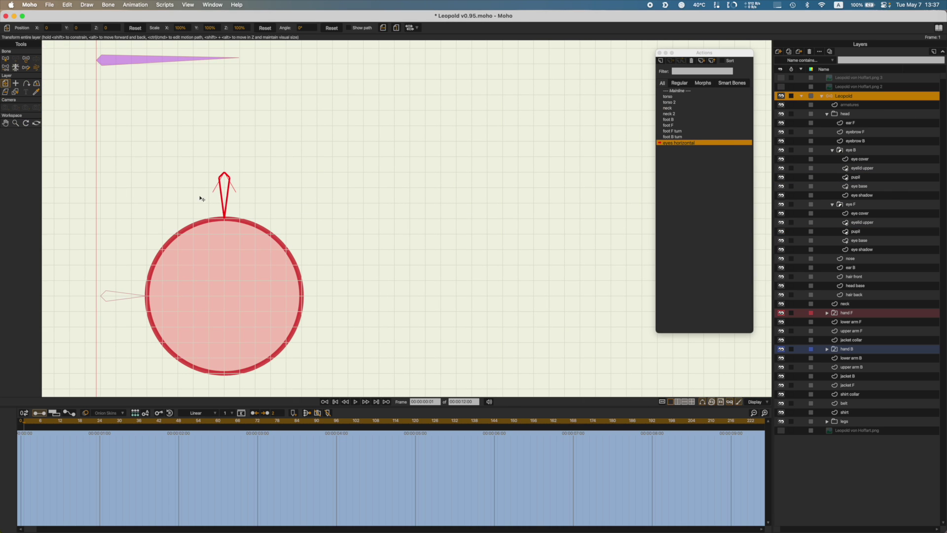
key(t)
drag(224, 197, 281, 180)
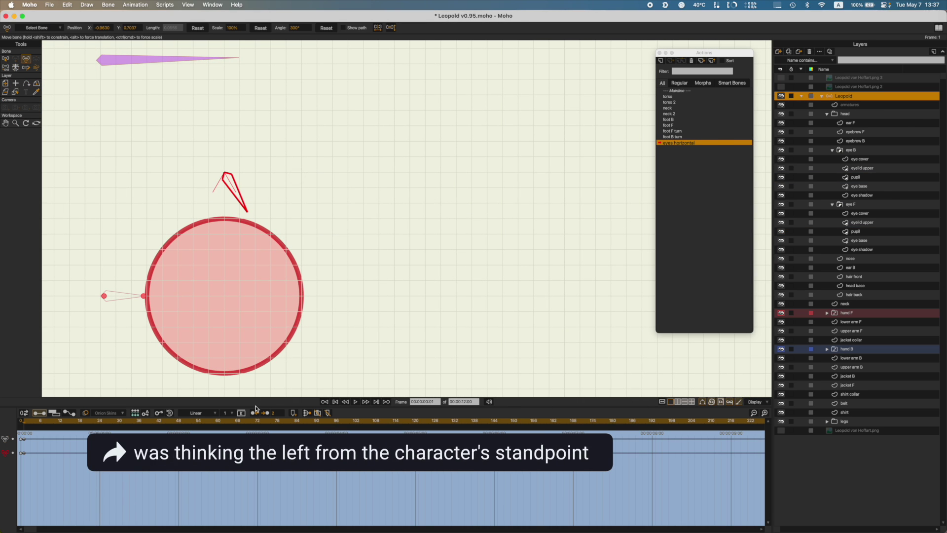
Step: Move the bone's rotation key to frame 48, set the keys' interpolation to Linear and go to frame 48
drag(24, 438, 179, 438)
drag(178, 472, 13, 435)
click(188, 414)
click(194, 432)
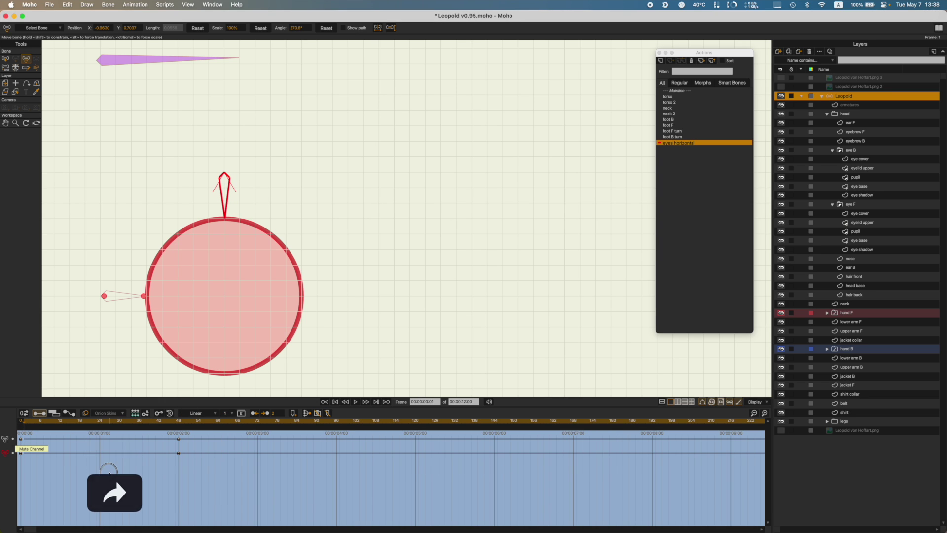
drag(72, 421, 179, 439)
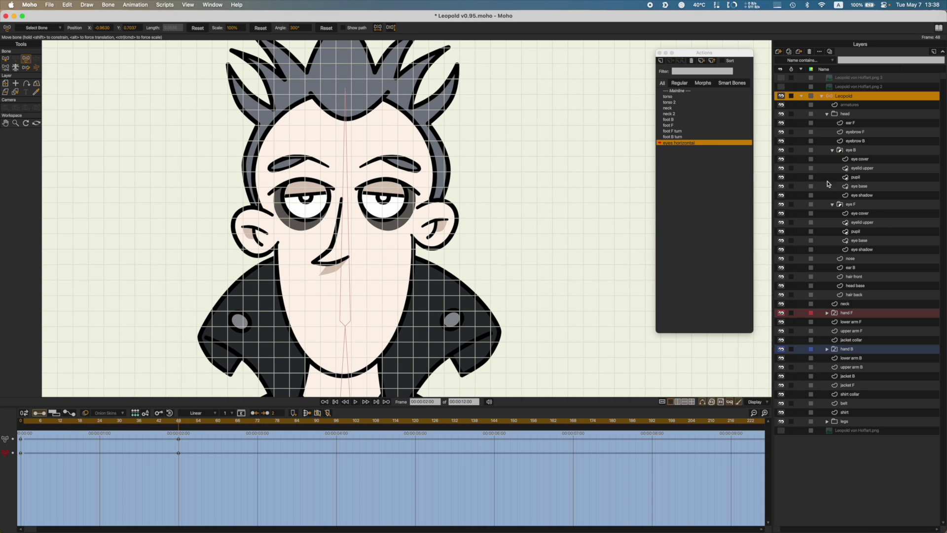
Step: Shift the eye B and eye F pupil layers together to the right at frame 48 and save the project
click(6, 85)
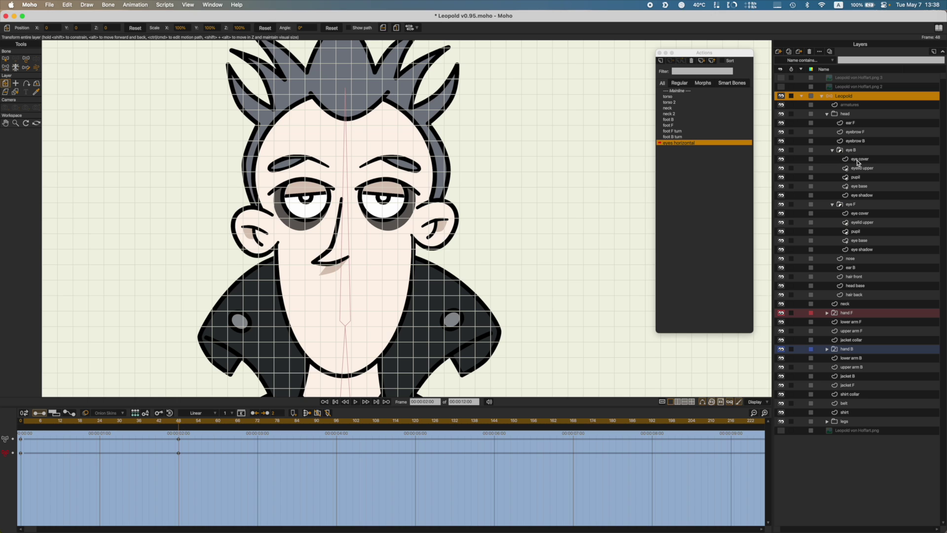
click(860, 180)
super+click(858, 232)
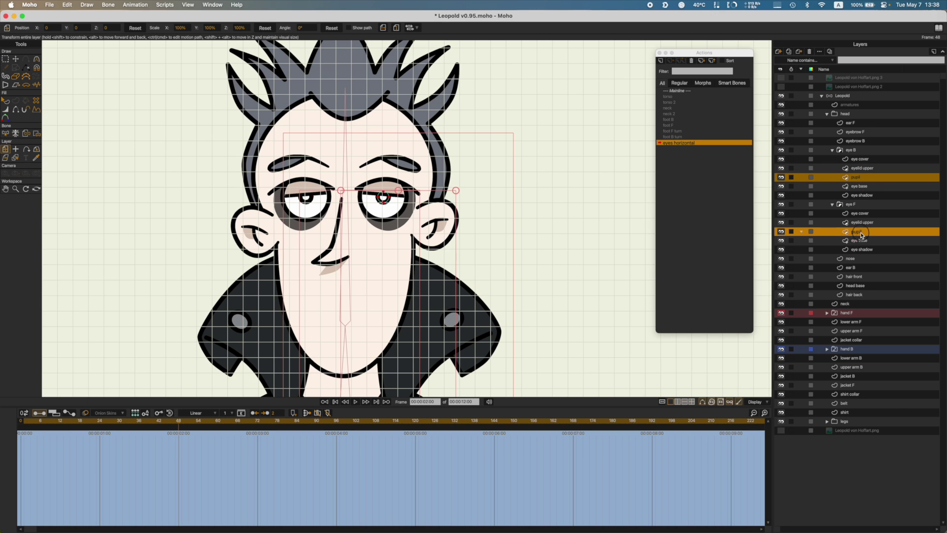
drag(376, 217, 402, 218)
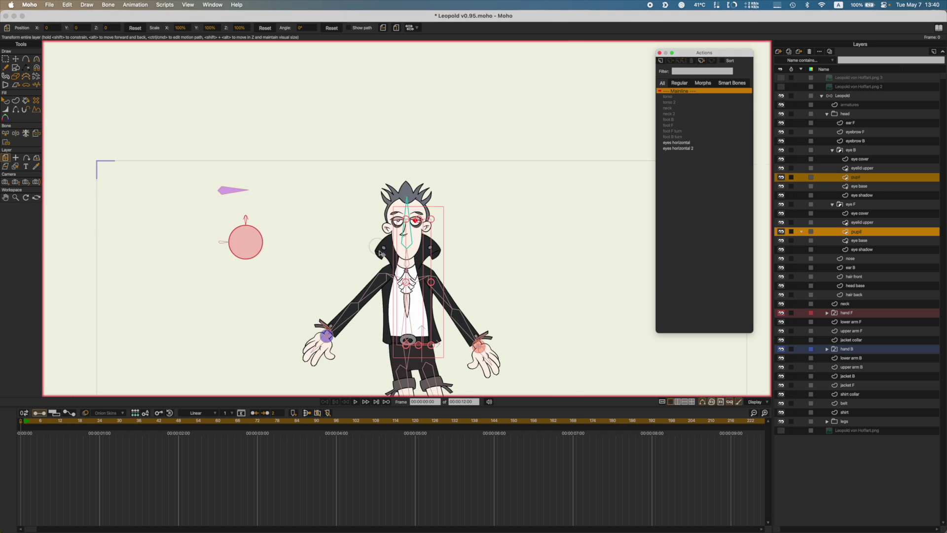
key(super+s)
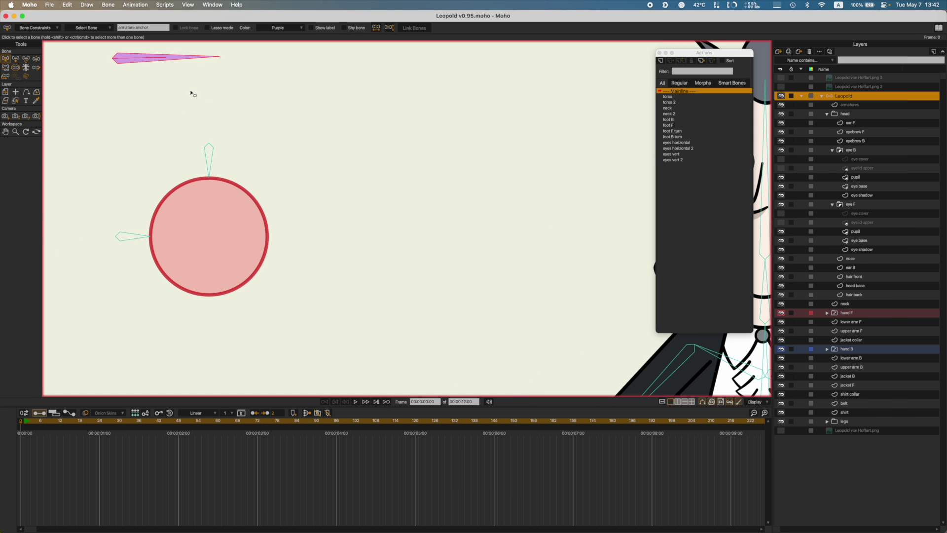
key(super+s)
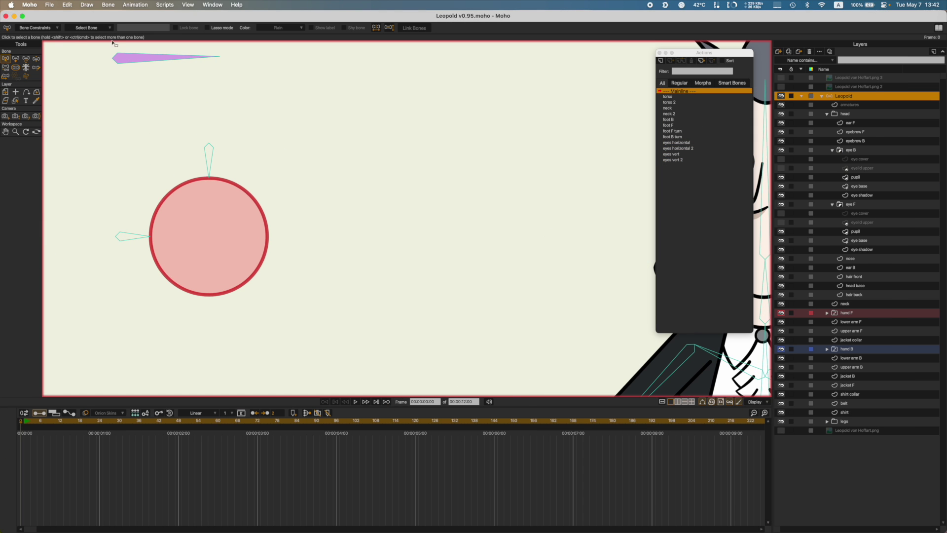
Step: Add a blue pin bone under the armature anchor at the circle's center, rename it "eye controller" and save
click(135, 63)
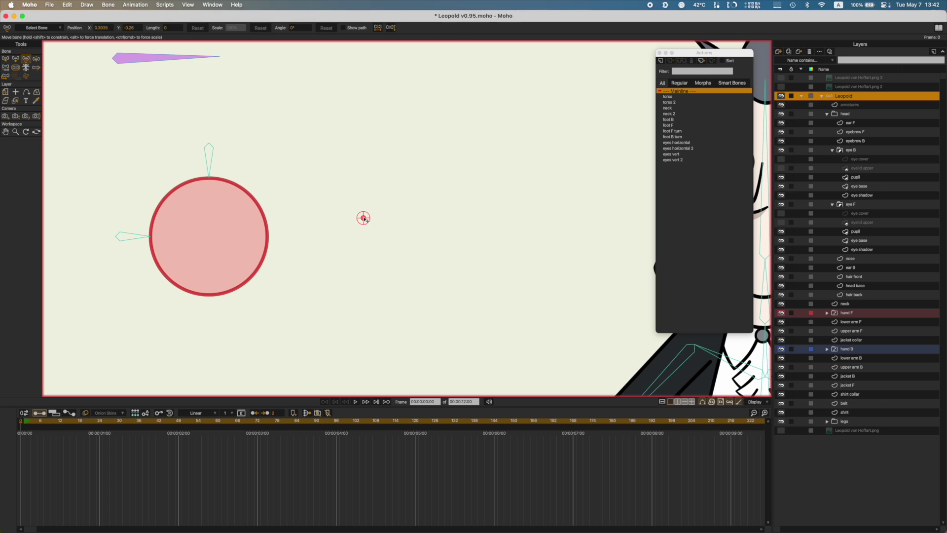
key(z)
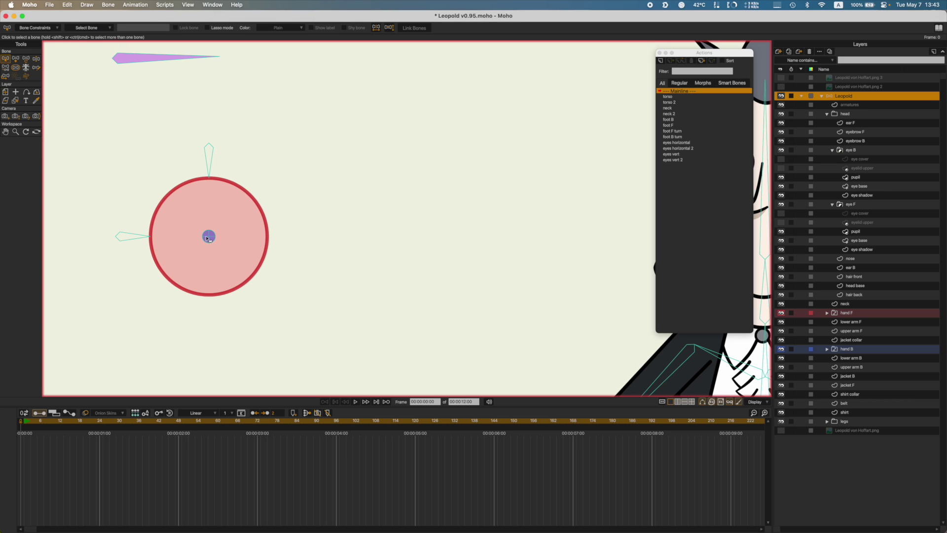
click(209, 237)
click(138, 26)
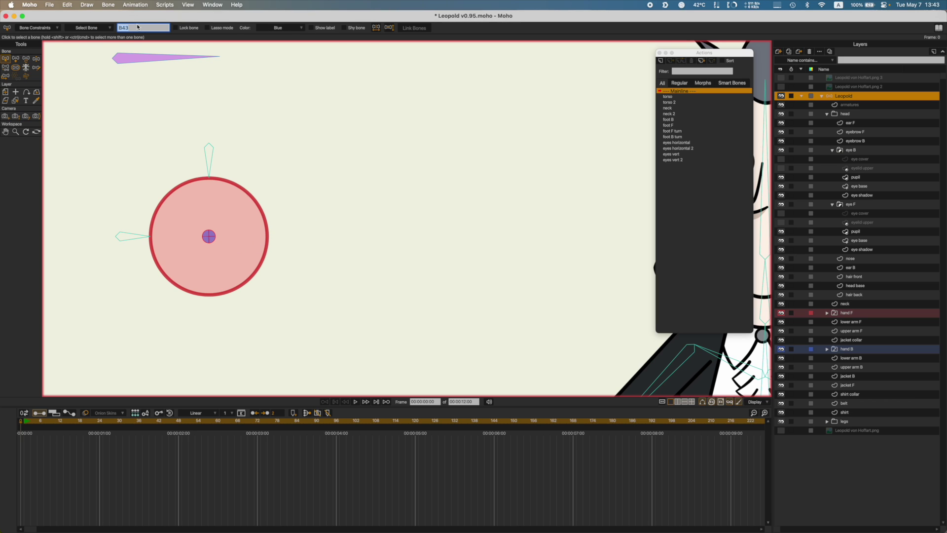
text(eye controller)
key(Return)
key(super+s)
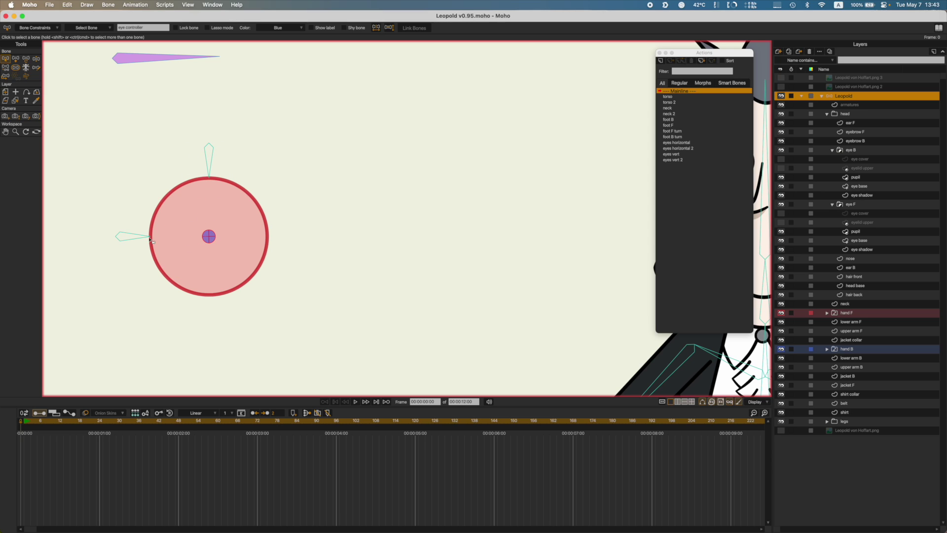
Step: Add two pin bones parented to the armature anchor in the space above the circle and save the project
click(144, 65)
key(a)
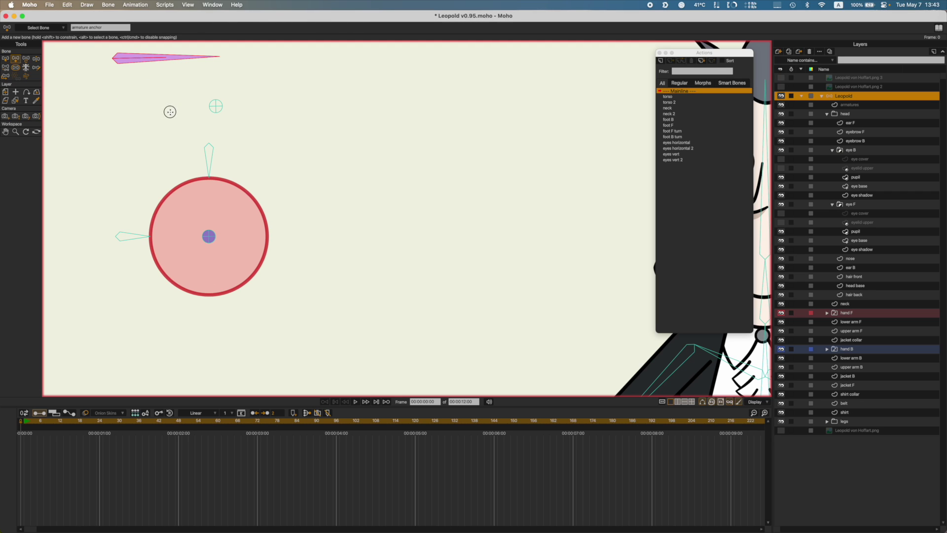
key(s)
key(cmd+s)
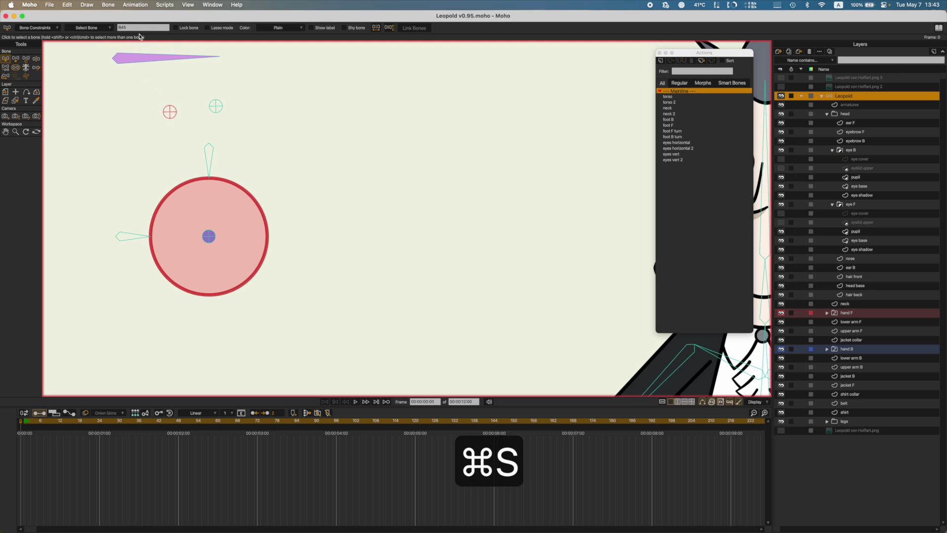
Step: Rename the most recently added pin bone "track horiz"
click(140, 27)
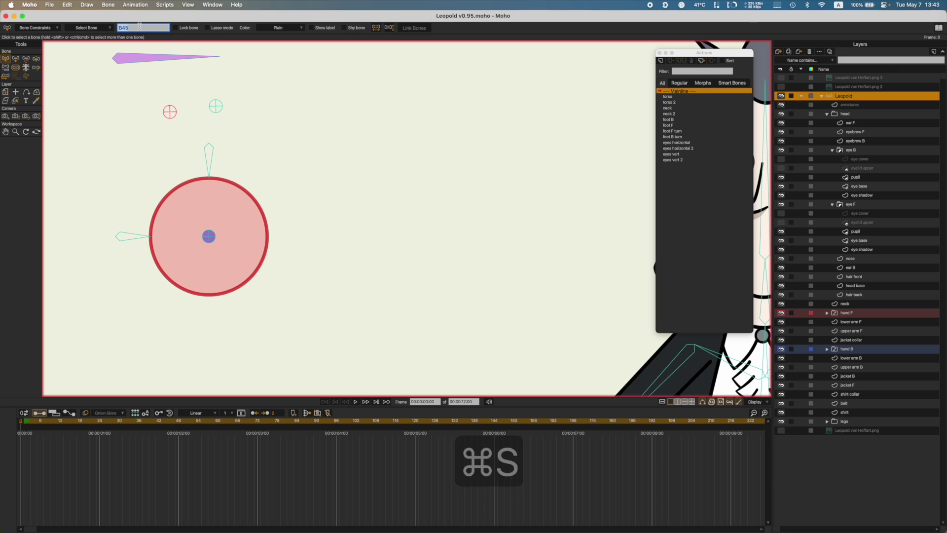
text(tro)
key(BackSpace)
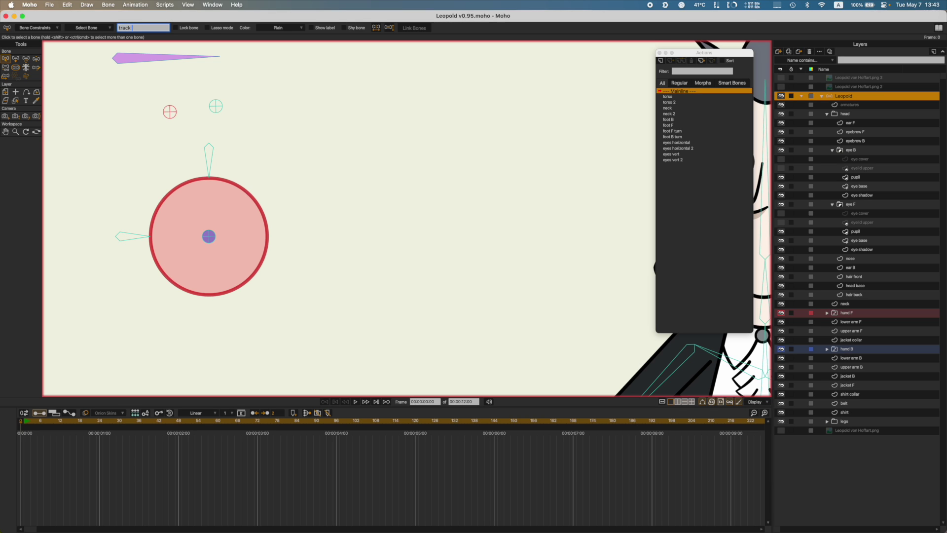
text(ack horiz)
key(Return)
Step: Rename the other new pin bone above the circle "track vert" and save the project
click(216, 106)
double_click(136, 28)
key(Return)
key(cmd+s)
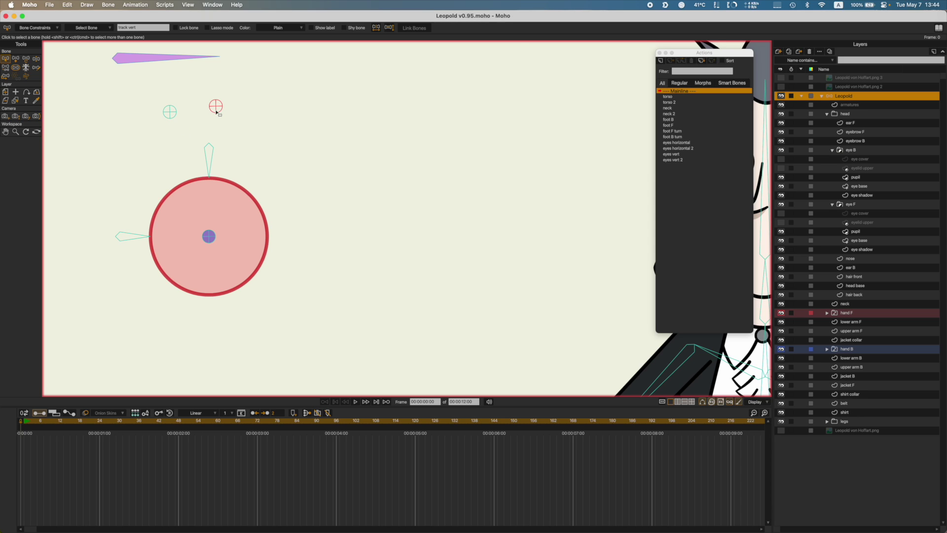
key(super+s)
Step: Set the eyes horizontal bone's inverse kinematics target to eye controller
click(210, 157)
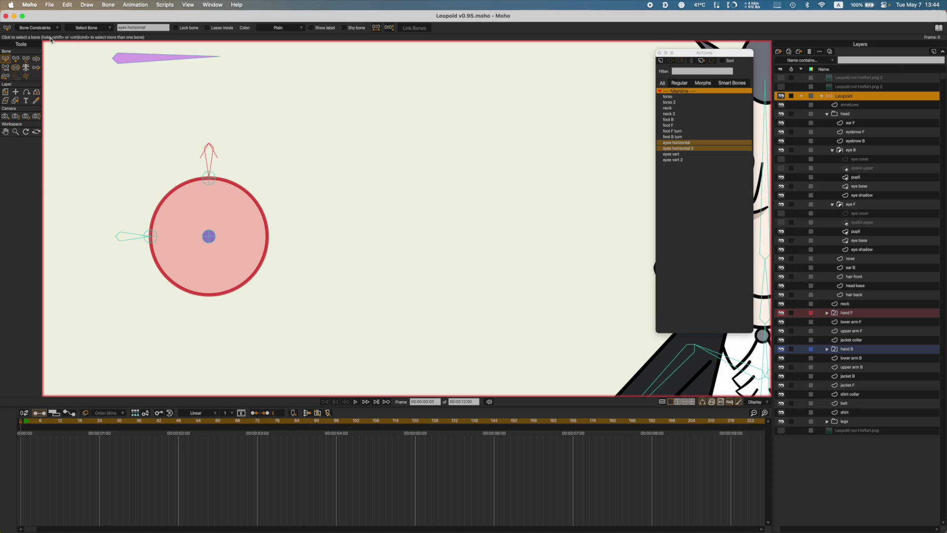
click(34, 28)
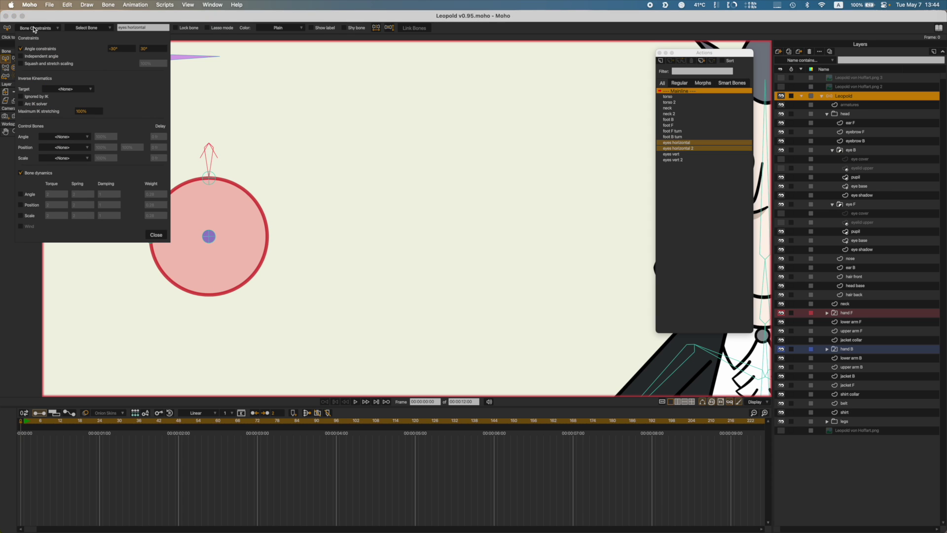
click(65, 89)
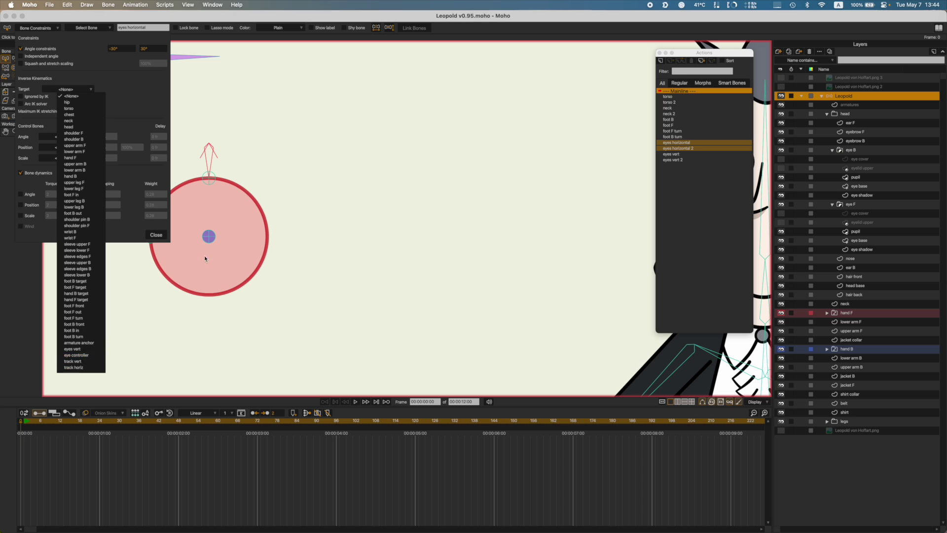
click(76, 355)
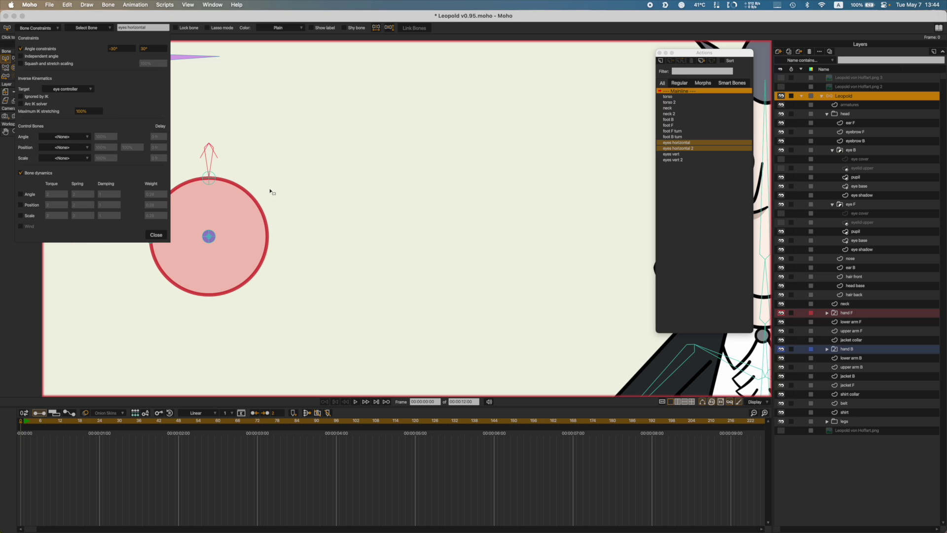
click(156, 234)
Step: Set the eyes vert bone's inverse kinematics target to eye controller and go to frame 1
click(130, 235)
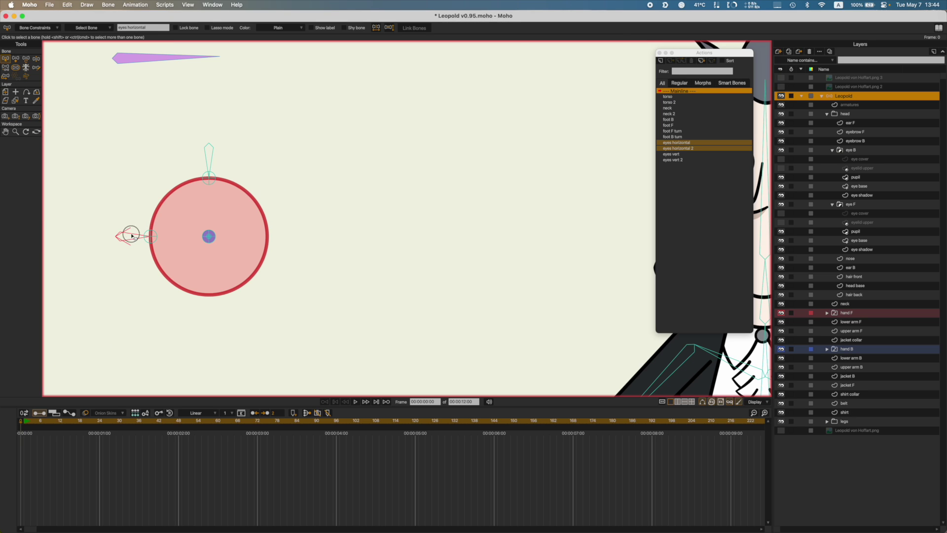
click(39, 28)
click(59, 90)
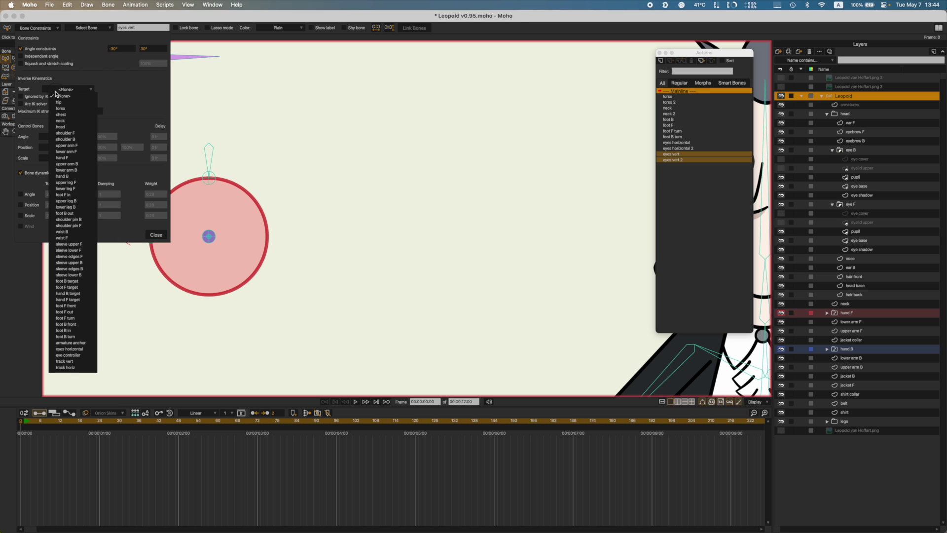
click(81, 355)
click(328, 290)
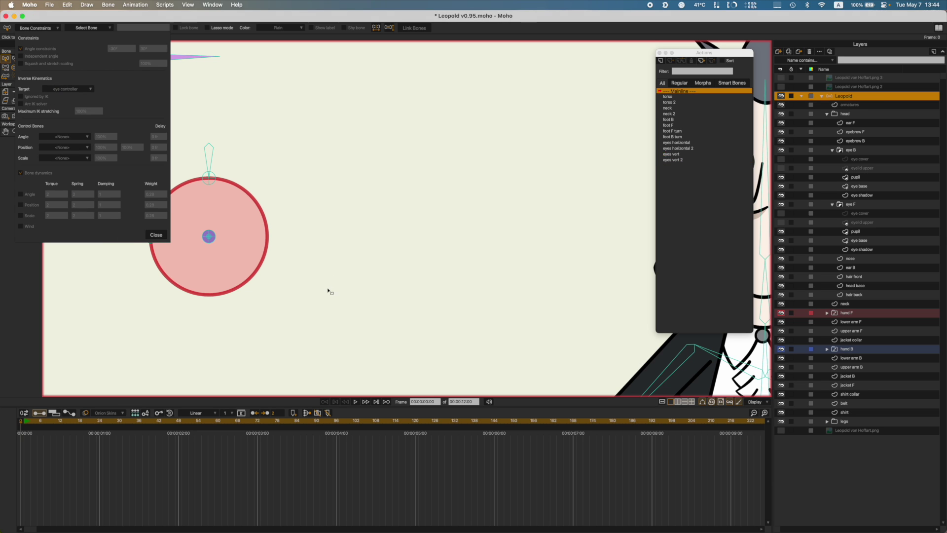
click(157, 235)
click(24, 422)
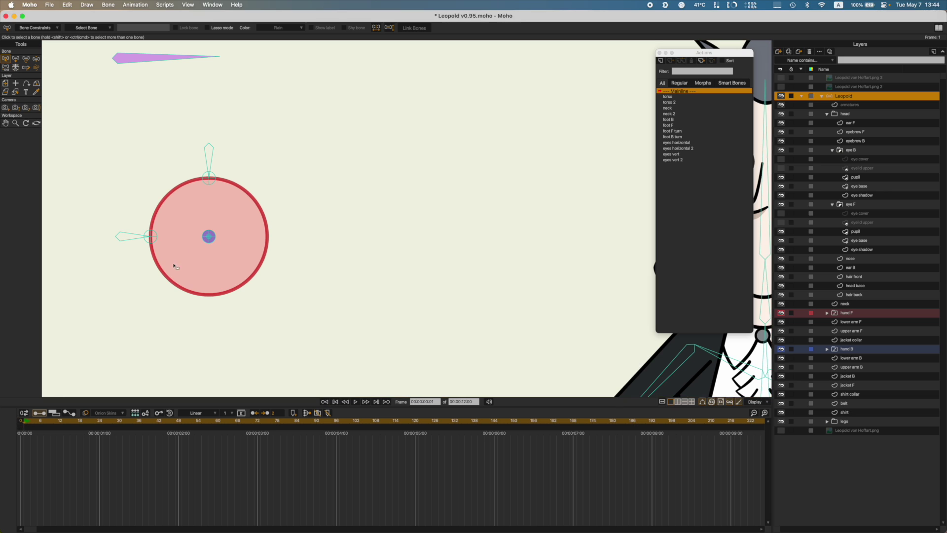
Step: Move the eye controller pin beyond and within its circle at frame 1 to test how the bones and pupils follow
key(t)
drag(209, 236, 231, 312)
drag(295, 325, 347, 356)
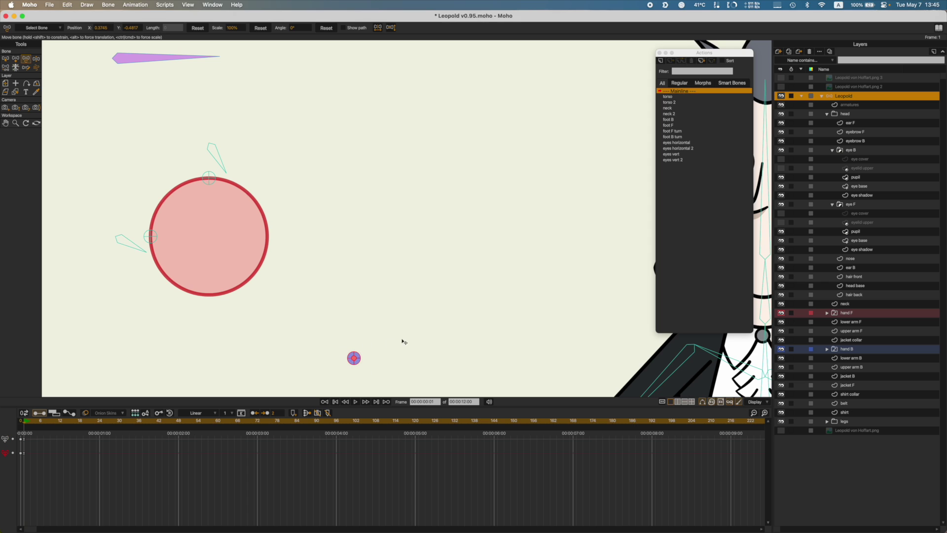
drag(403, 340, 383, 270)
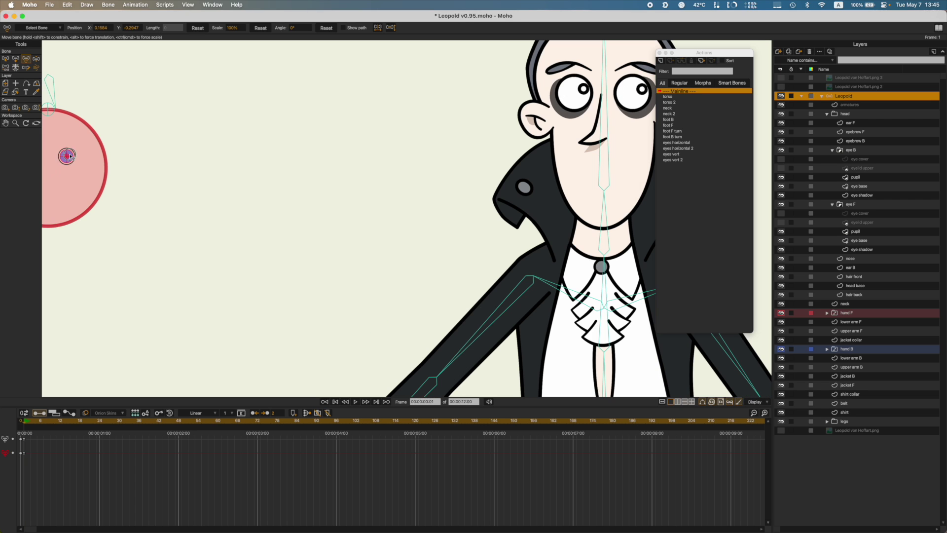
drag(66, 155, 91, 124)
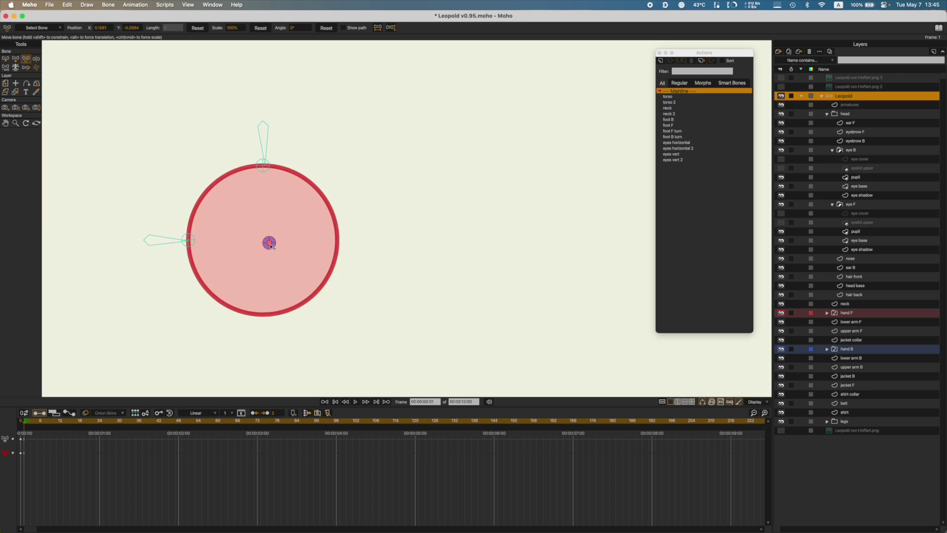
Step: Set track vert's position control bone to eye controller and limit its influence to horizontal movement
key(b)
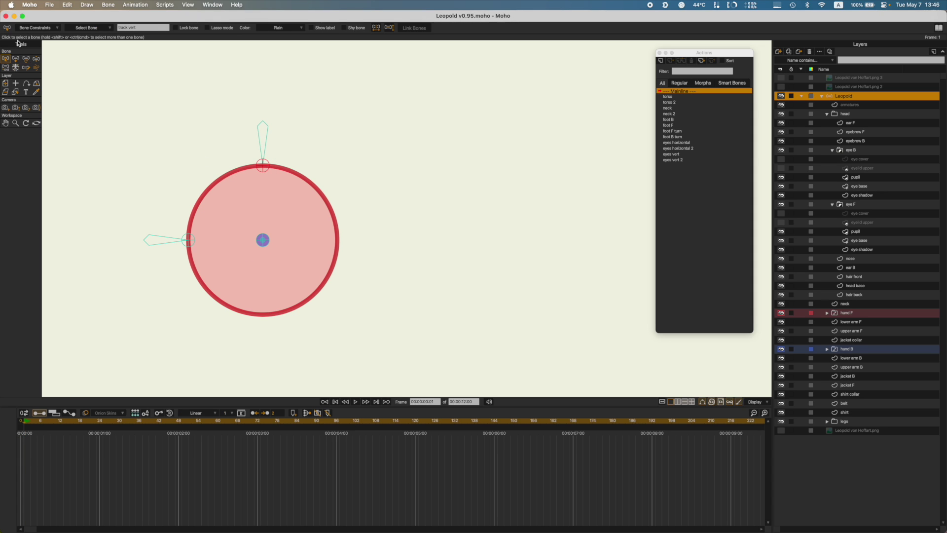
click(24, 29)
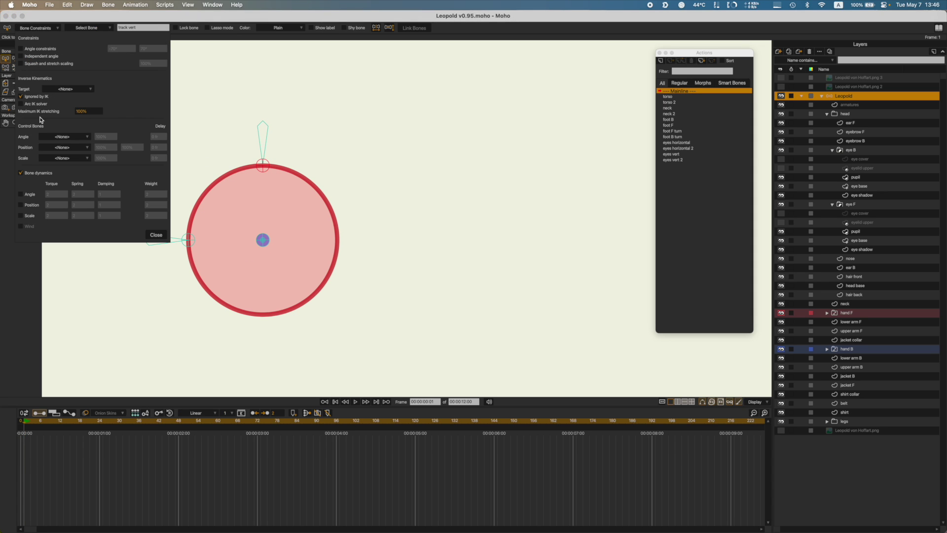
click(49, 148)
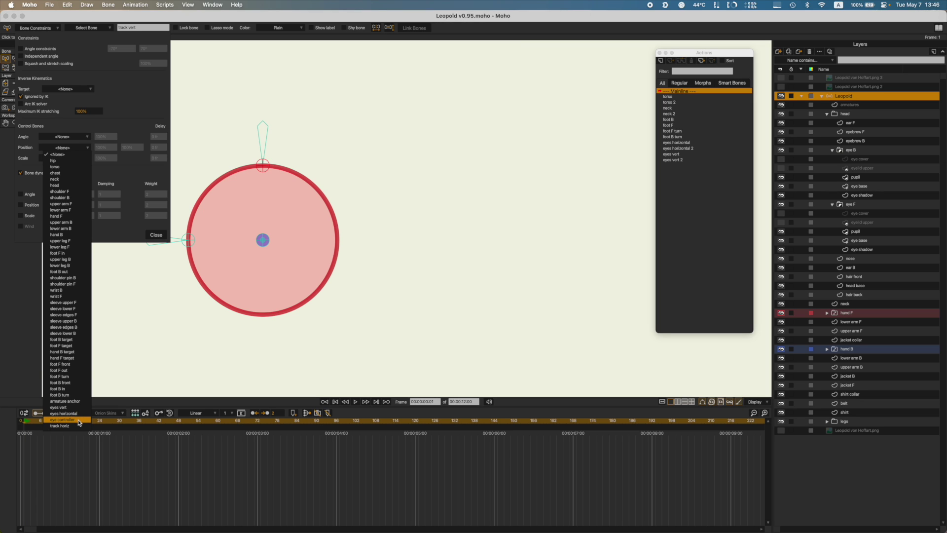
key(Return)
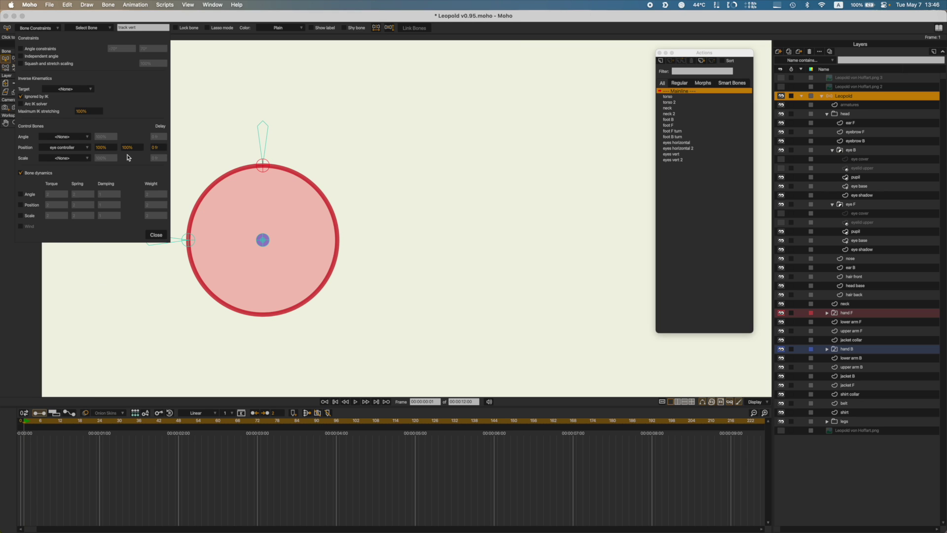
click(126, 148)
click(155, 235)
Step: Set track horiz's position control bone to eye controller with a horizontal influence of 0
click(188, 240)
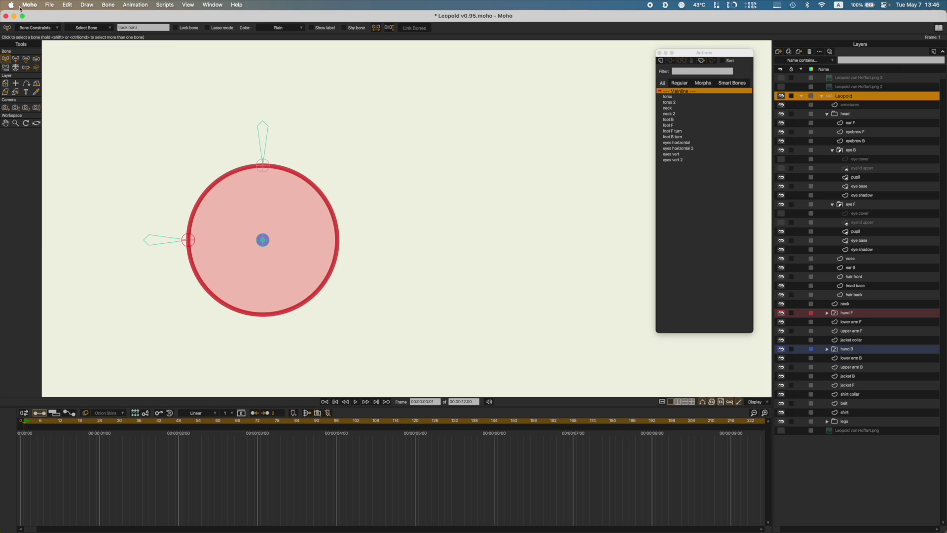
click(37, 28)
click(59, 149)
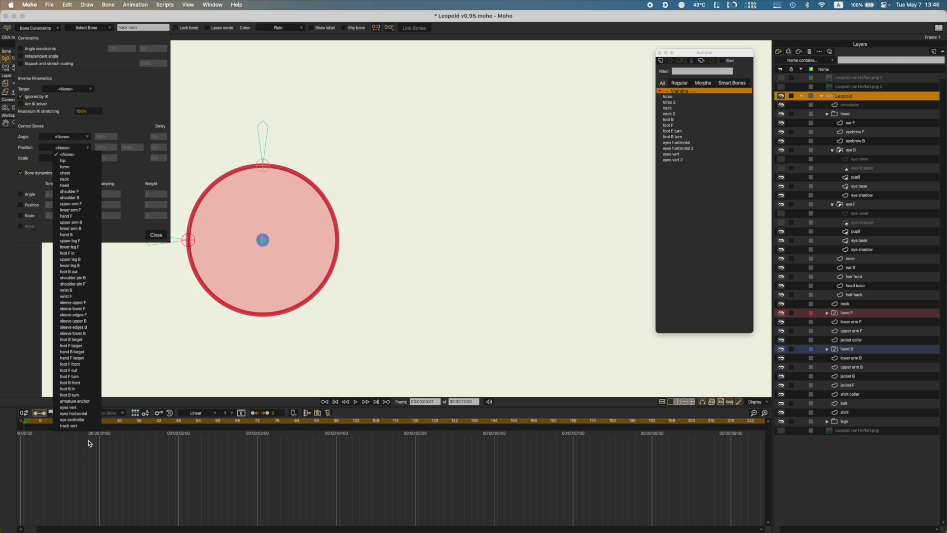
click(76, 420)
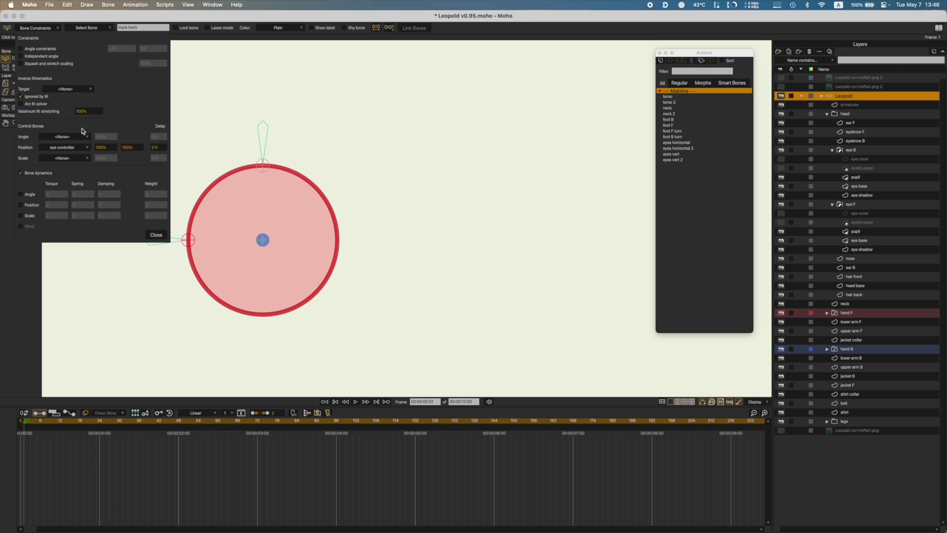
click(106, 147)
text(0)
key(Tab)
click(156, 235)
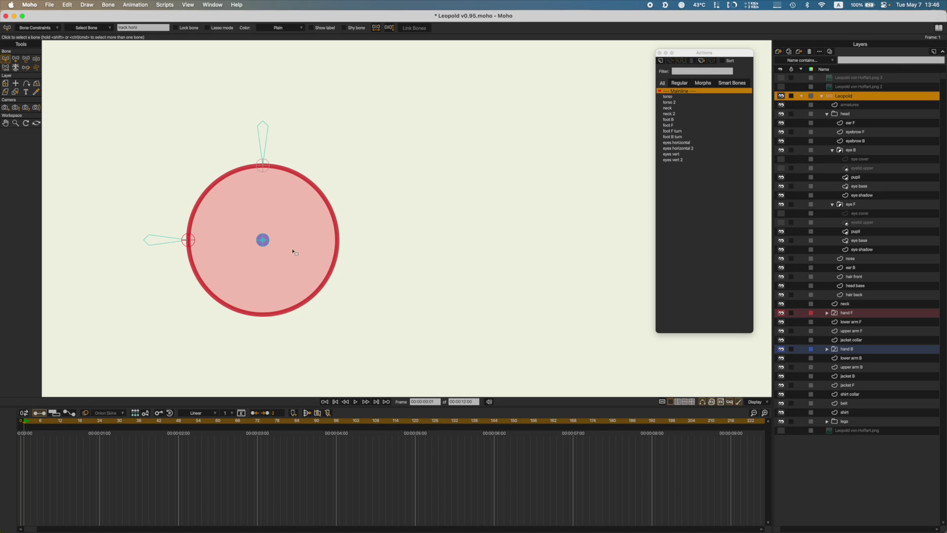
Step: Clear the inverse kinematics target of the eyes horizontal bone at frame 1
click(264, 136)
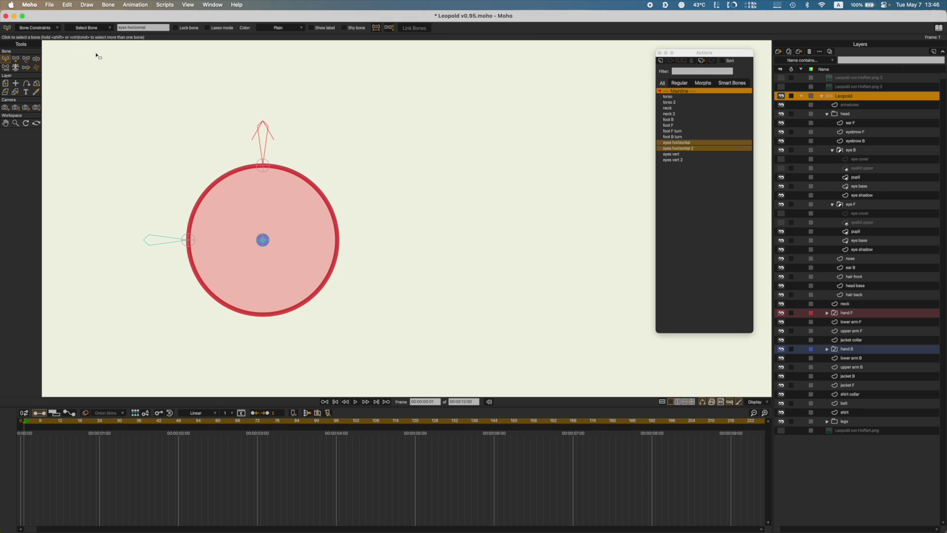
click(49, 27)
click(69, 89)
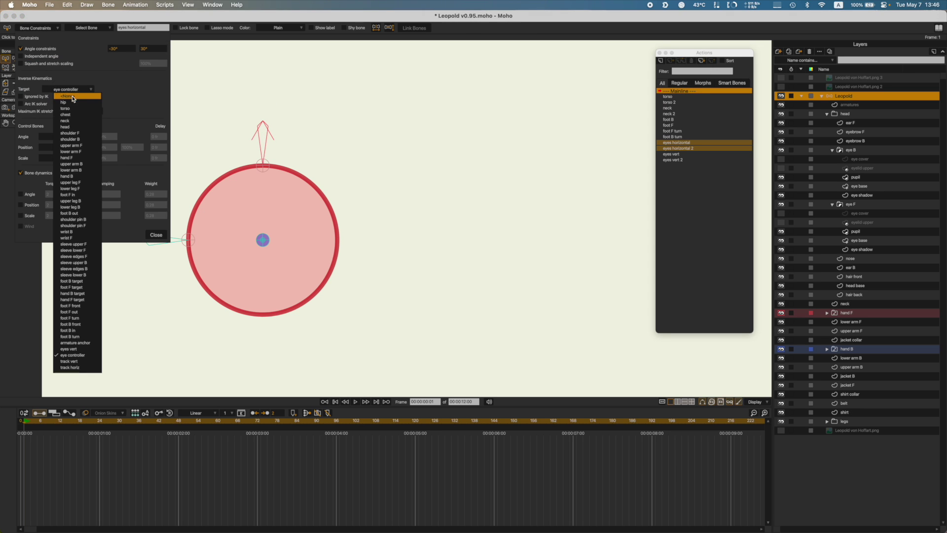
click(74, 93)
Step: Clear the inverse kinematics target of the eyes vert bone at frame 1 and save the project
click(173, 242)
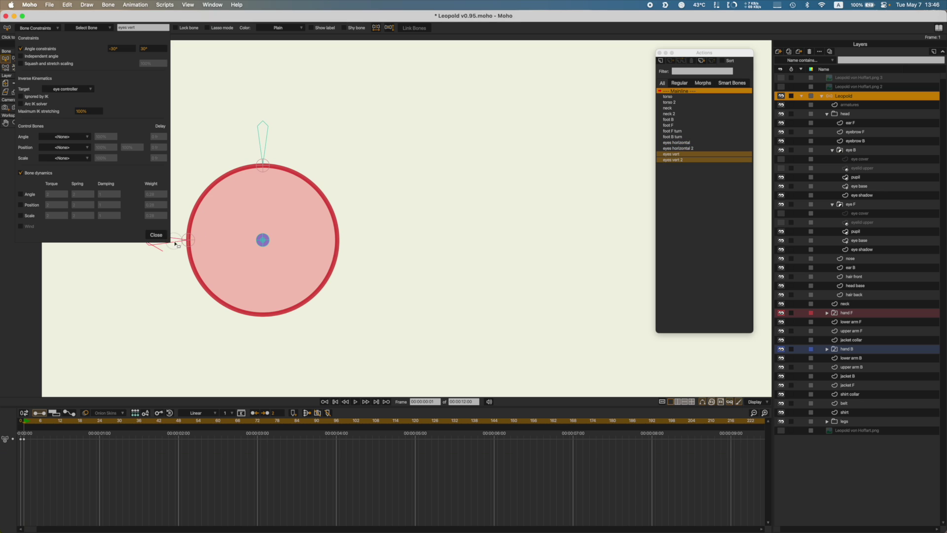
click(63, 91)
click(65, 95)
click(156, 235)
key(super+s)
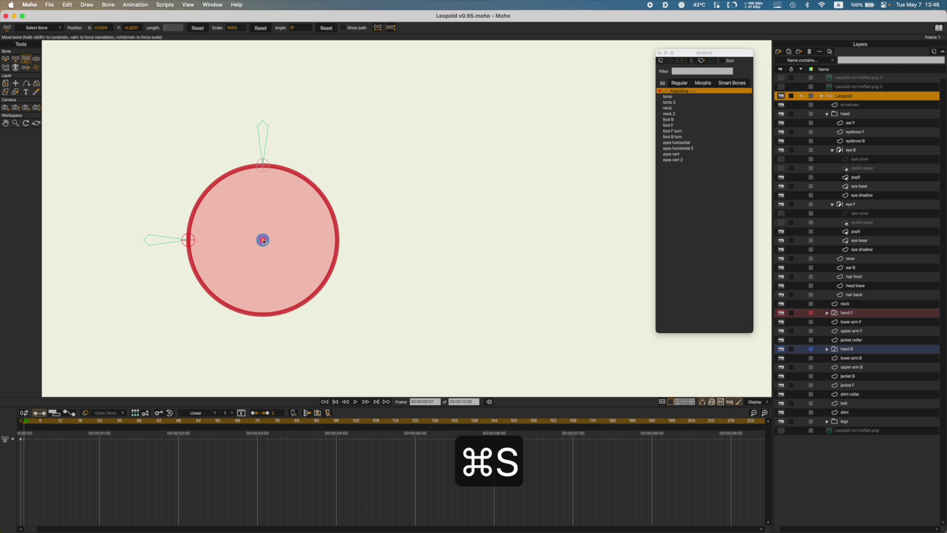
Step: Move the eye controller diagonally out of the circle to check how the two tracking pins follow, and save the project
drag(264, 242, 347, 323)
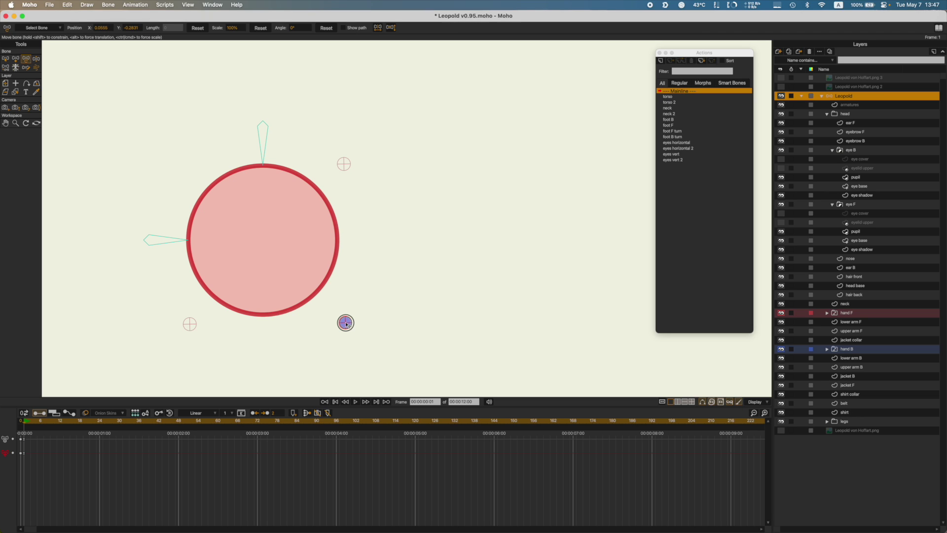
drag(347, 323, 345, 322)
key(super+s)
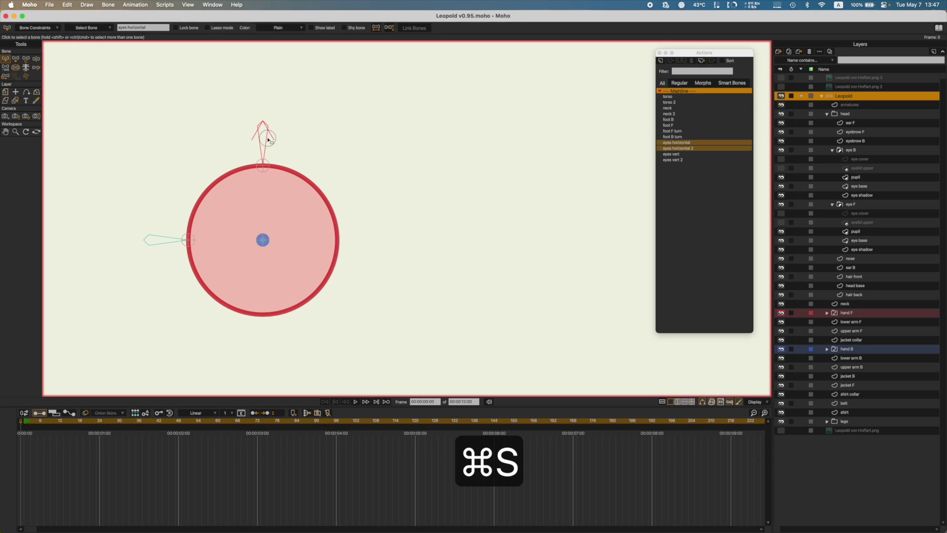
Step: At frame 0, retarget the eyes horizontal bone's inverse kinematics to track horiz and the eyes vert bone's to its own tracking pin
click(50, 29)
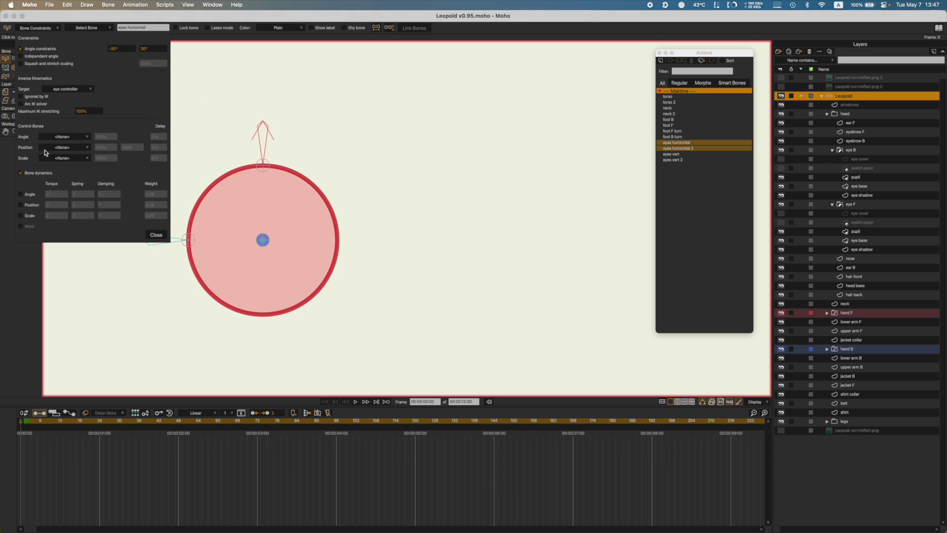
click(55, 89)
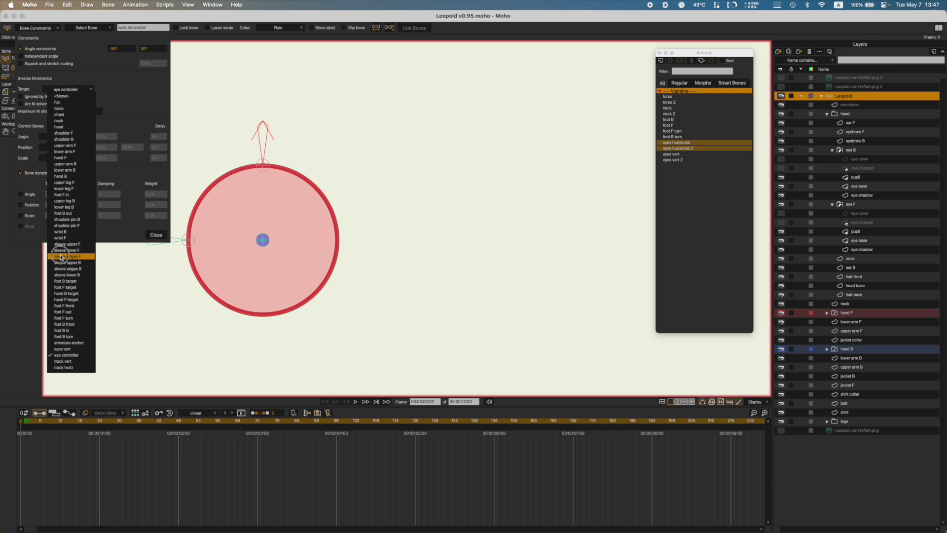
click(73, 367)
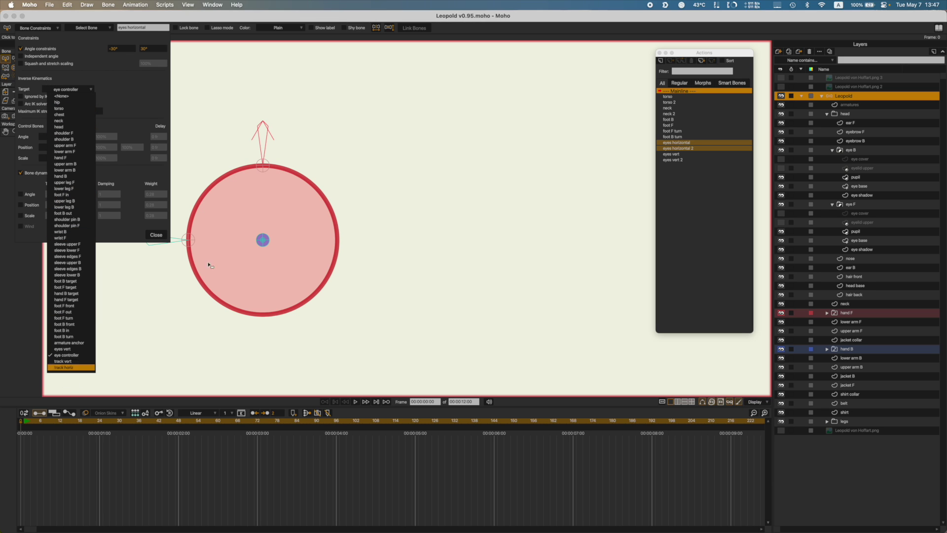
click(170, 239)
click(56, 89)
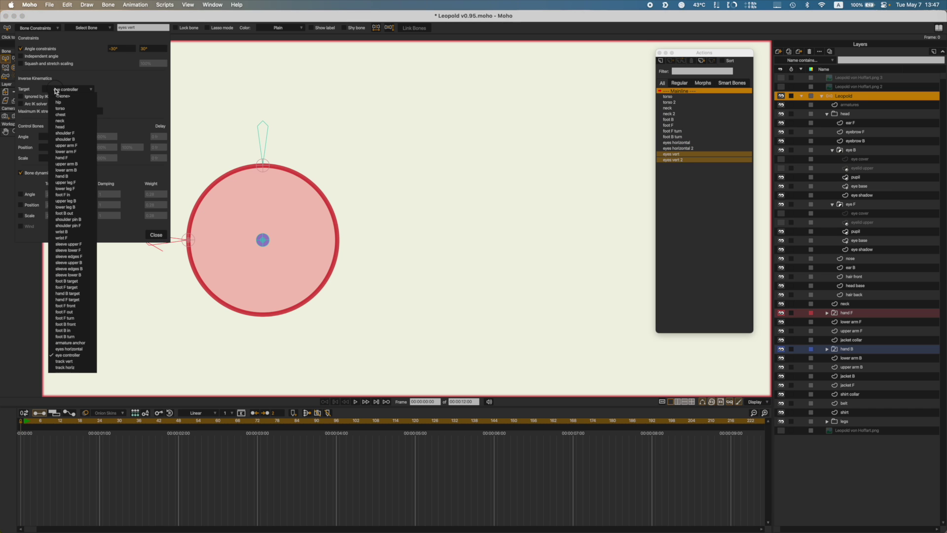
click(143, 350)
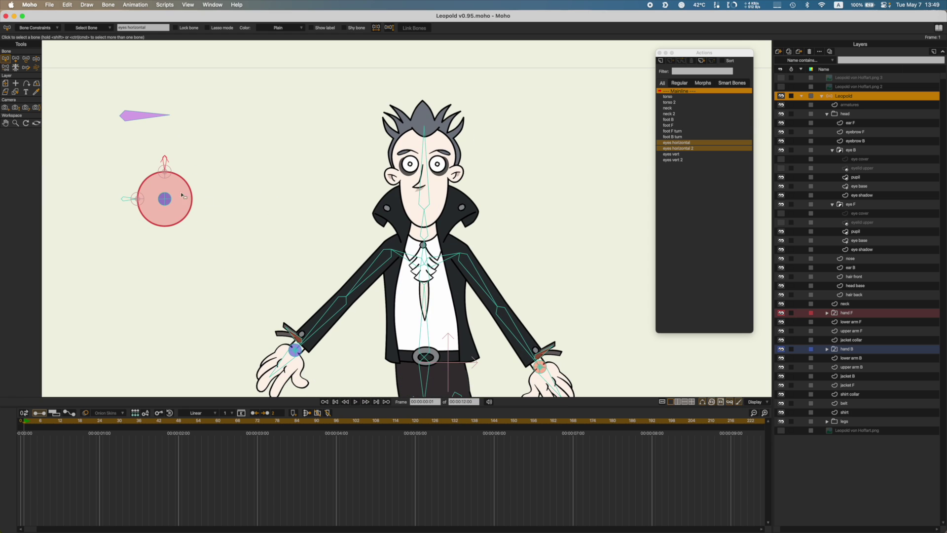
Step: Move the eye controller slightly to test the pupils, undo the move and save the project
key(t)
mouse_move(166, 199)
mouse_down()
mouse_move(172, 193)
mouse_move(167, 206)
mouse_move(157, 192)
mouse_move(169, 202)
mouse_up()
key(super+z)
key(b)
key(super+s)
Step: Mark the eye and tracking bones around the circle's edge as shy bones, leaving out the central eye controller
scroll(153, 222, up, 3)
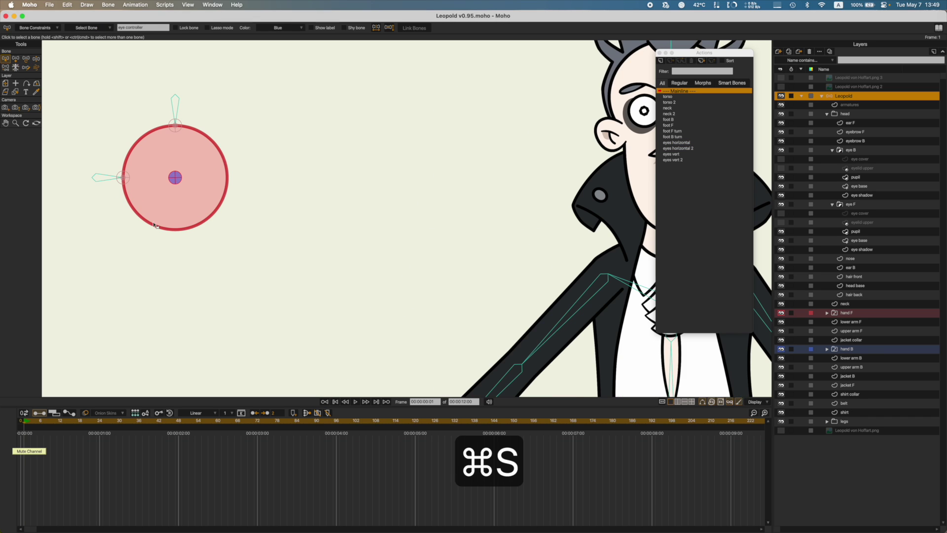
click(116, 181)
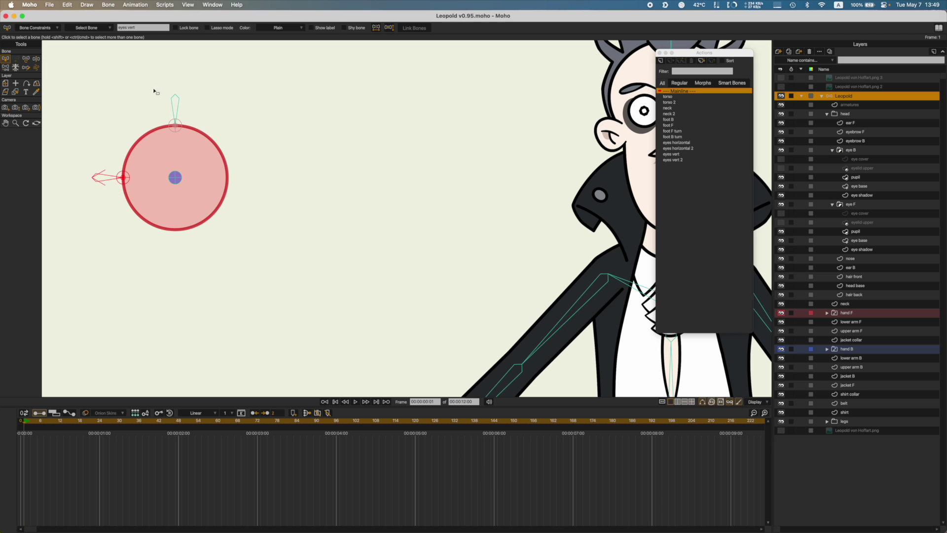
shift+click(175, 108)
click(350, 28)
scroll(274, 212, down, 8)
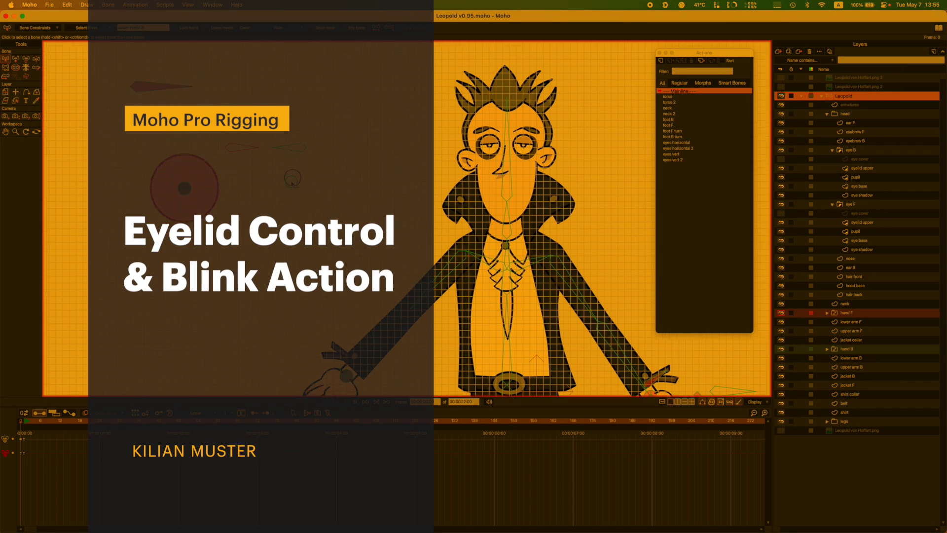
scroll(292, 183, up, 4)
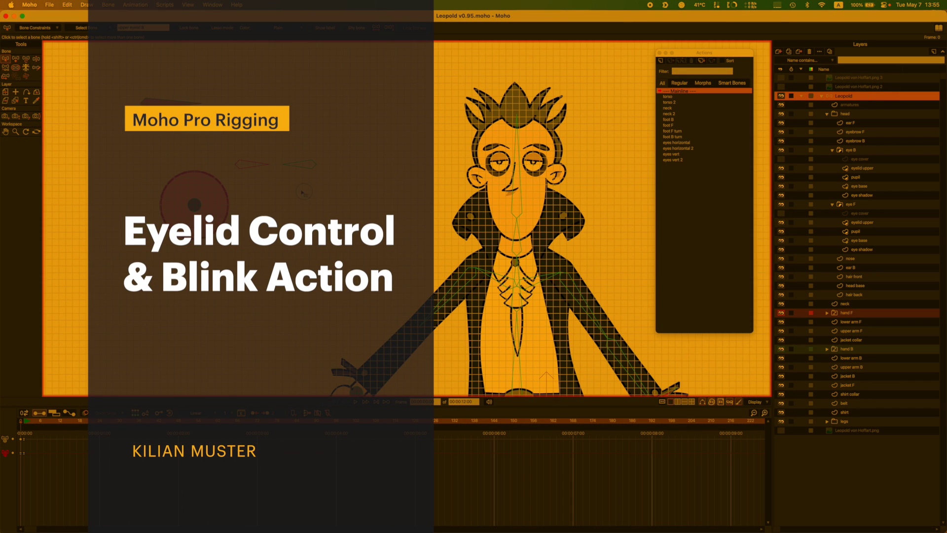
click(310, 155)
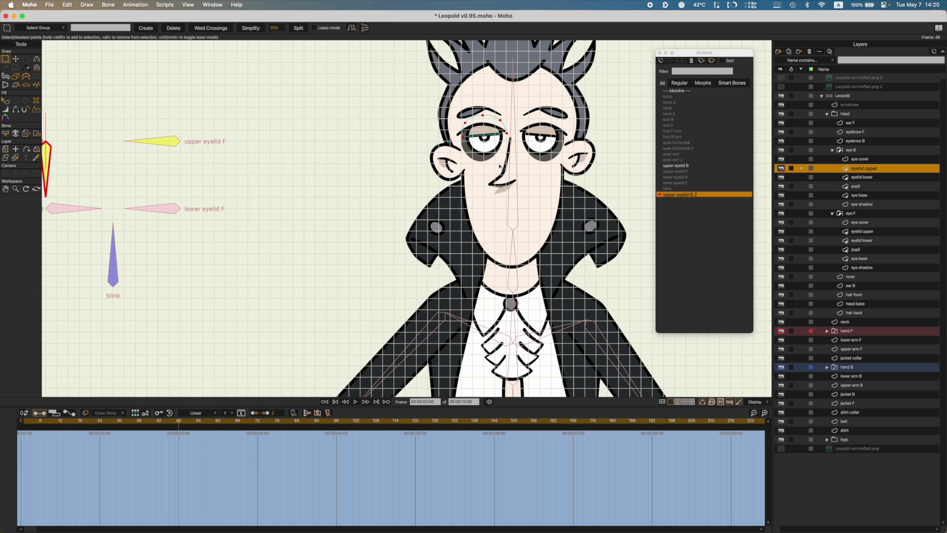
Step: At frame 48 of the upper eyelid B 2 action, move the lower-edge points of eye B's upper eyelid down to close the eye
scroll(489, 132, up, 3)
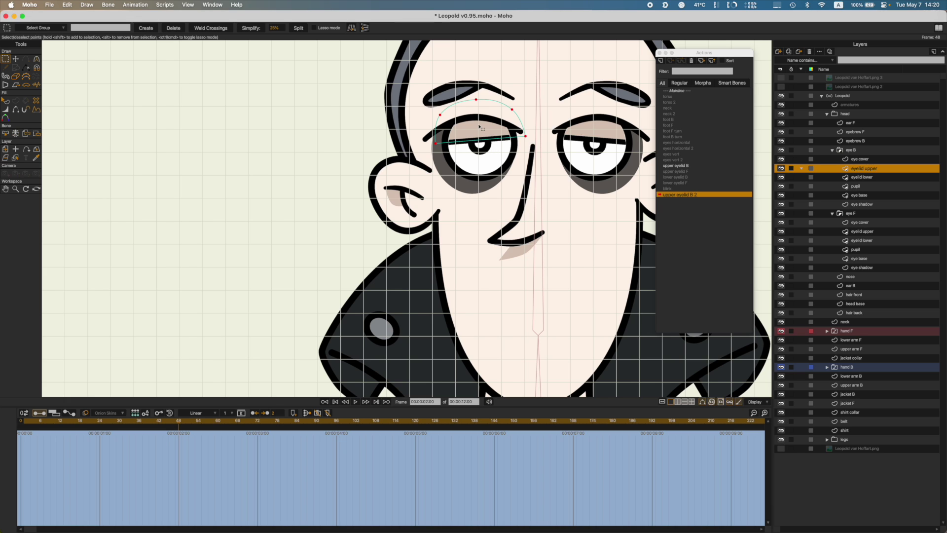
drag(418, 132, 504, 178)
key(t)
click(188, 4)
click(207, 134)
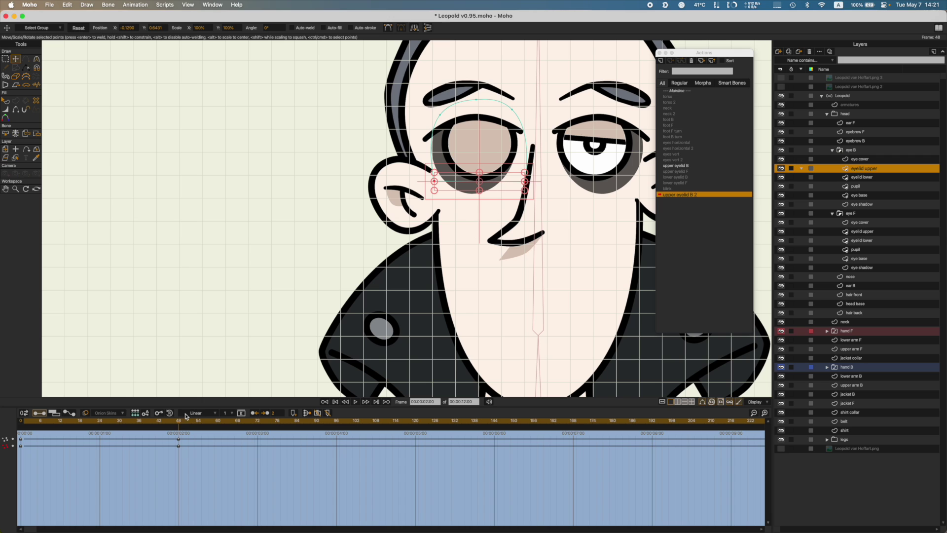
Step: Straighten the lower edge of eye B's upper eyelid at frame 17 and scrub the action to check the movement
drag(156, 420, 77, 427)
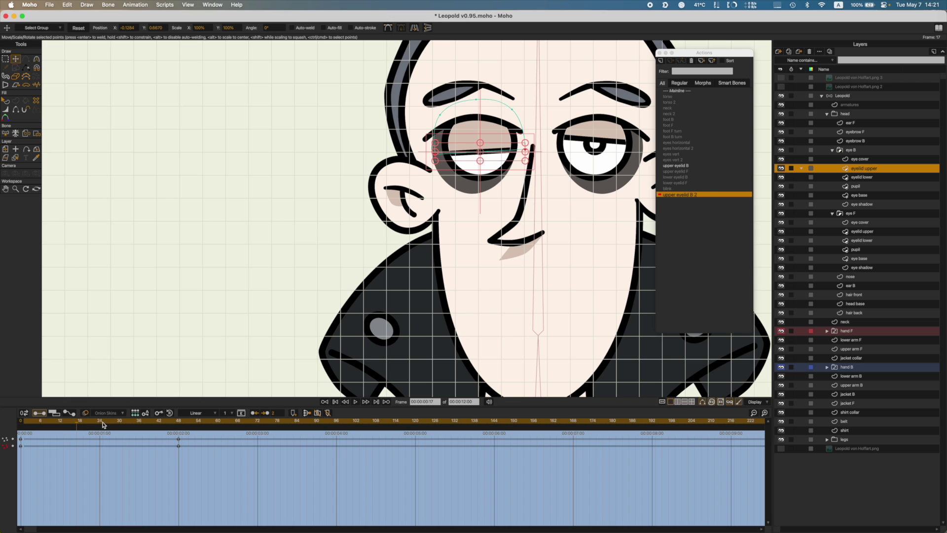
click(519, 169)
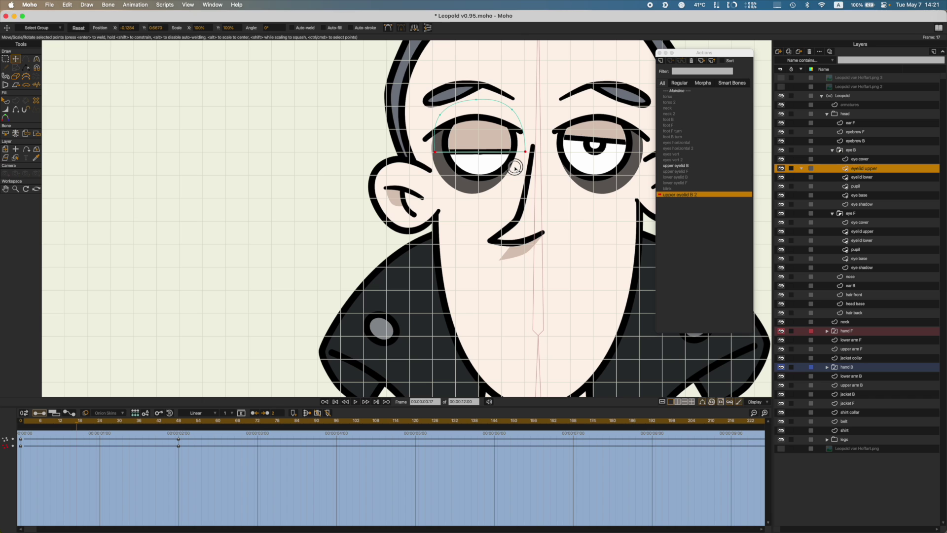
drag(514, 168, 514, 168)
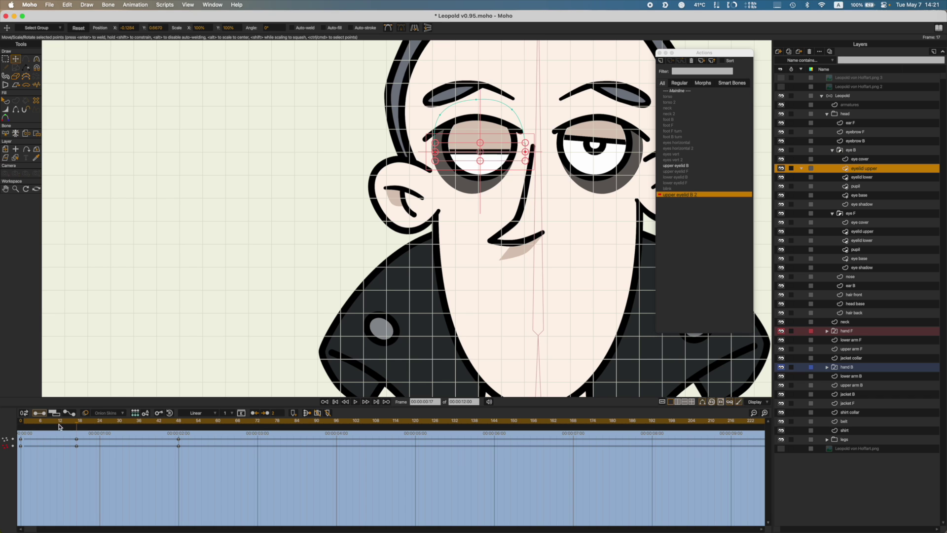
drag(59, 423, 2, 428)
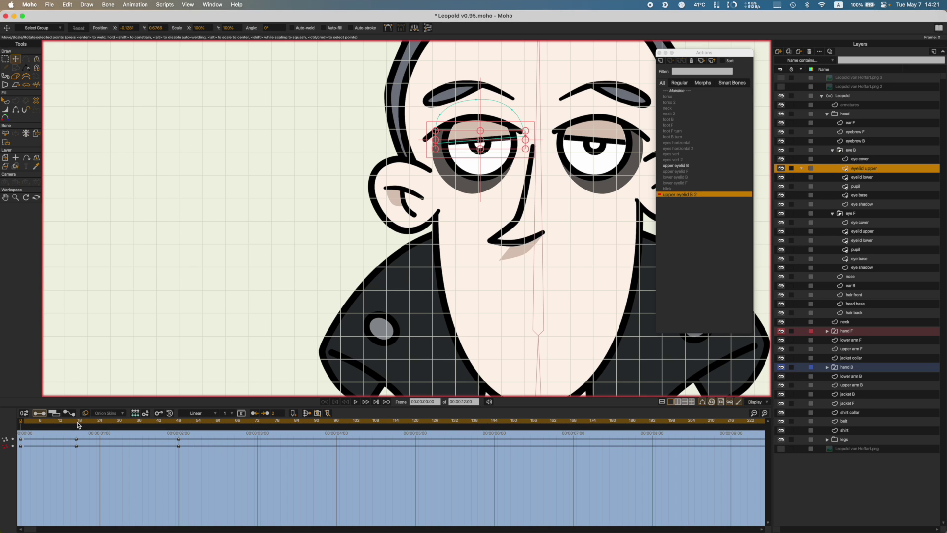
drag(34, 423, 20, 423)
Step: In the upper eyelid F 2 action, move the lower-edge points of eye F's upper eyelid down to close the eye at frame 48
click(862, 231)
drag(452, 256, 369, 251)
click(178, 421)
drag(518, 143, 517, 182)
click(99, 421)
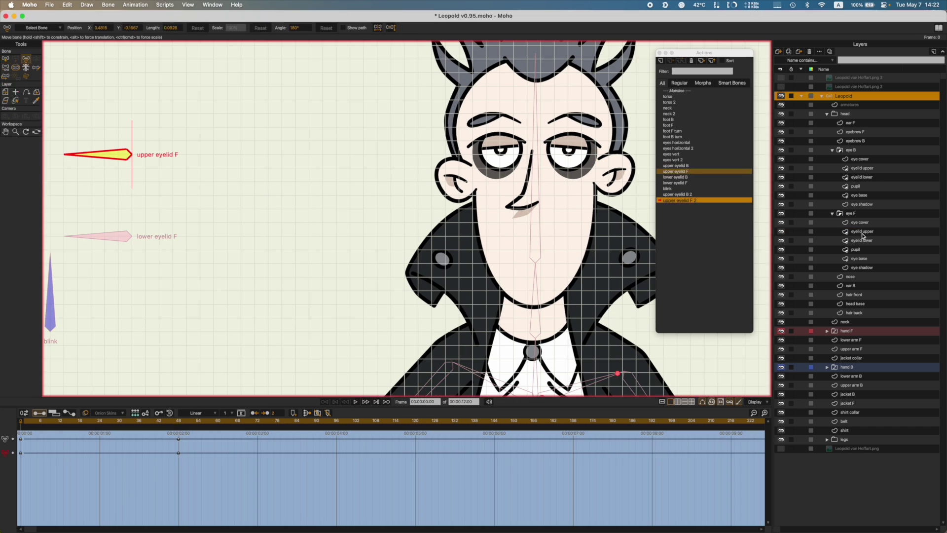
Step: At frame 48 of the blink action, hide both upper eyelid layers and rotate the lower eyelid F and B bones upright to 90°
click(64, 422)
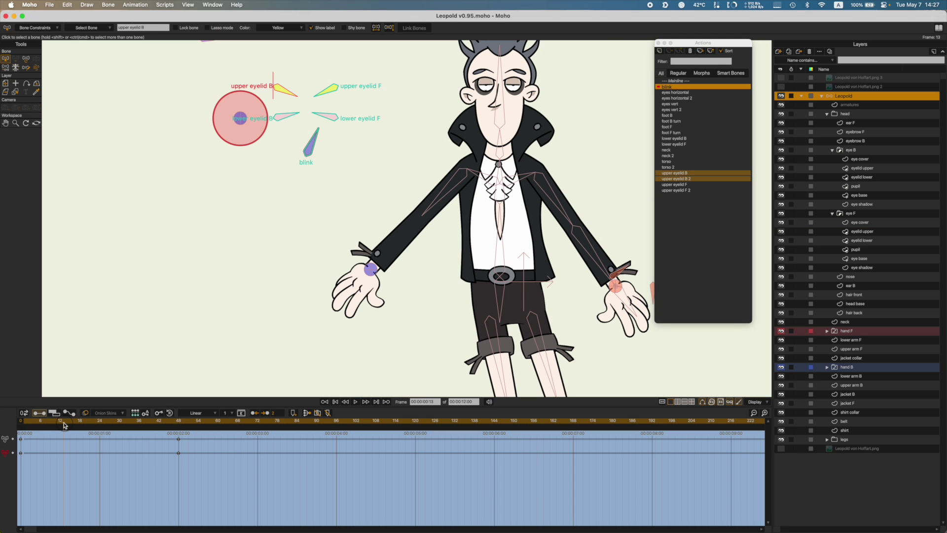
drag(70, 422, 178, 448)
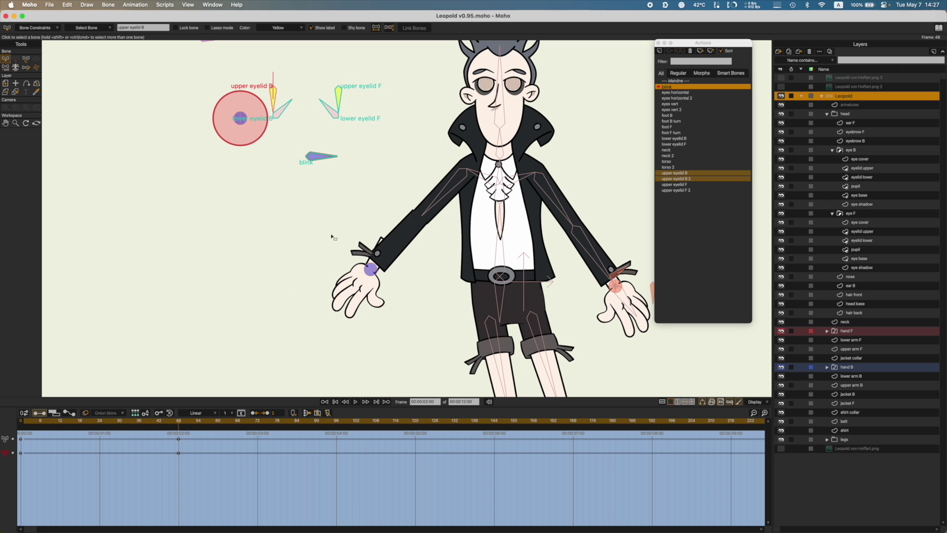
click(781, 232)
click(781, 168)
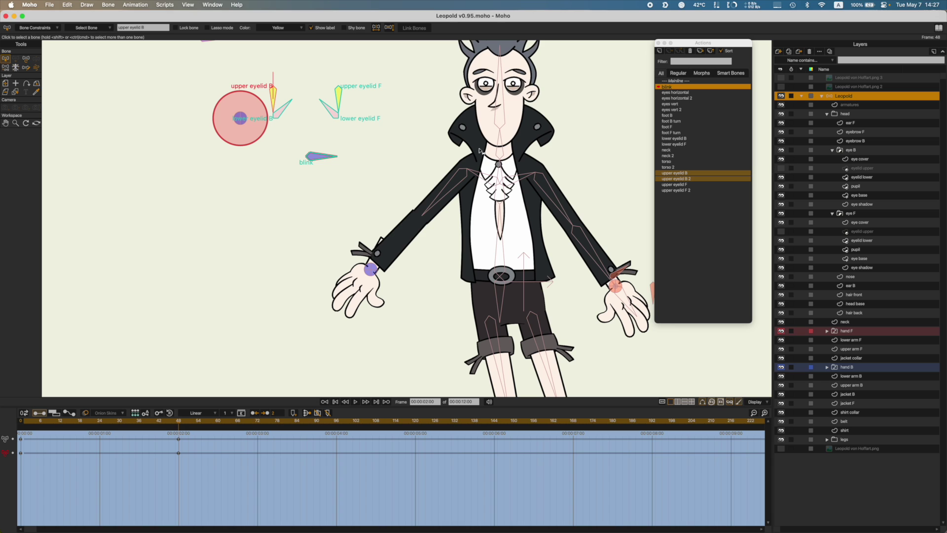
key(t)
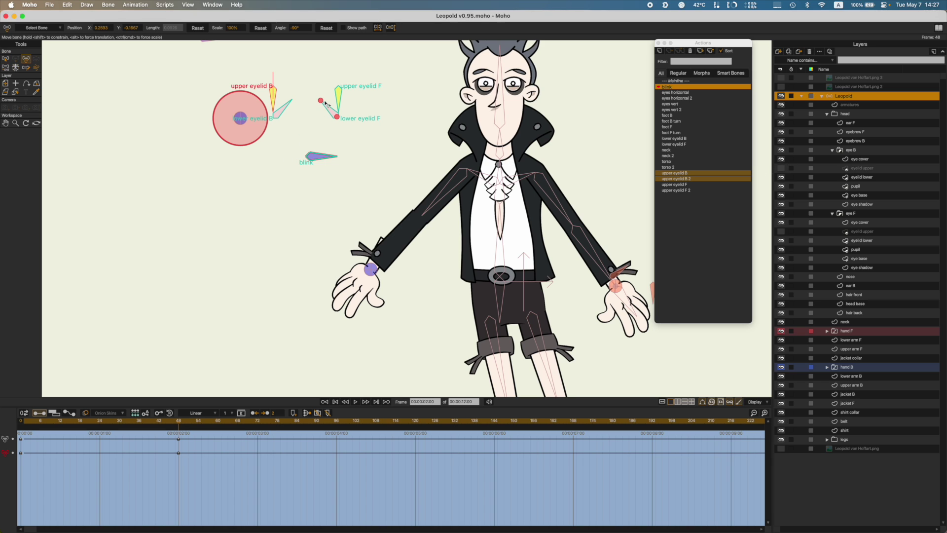
drag(328, 104, 372, 106)
drag(292, 109, 200, 89)
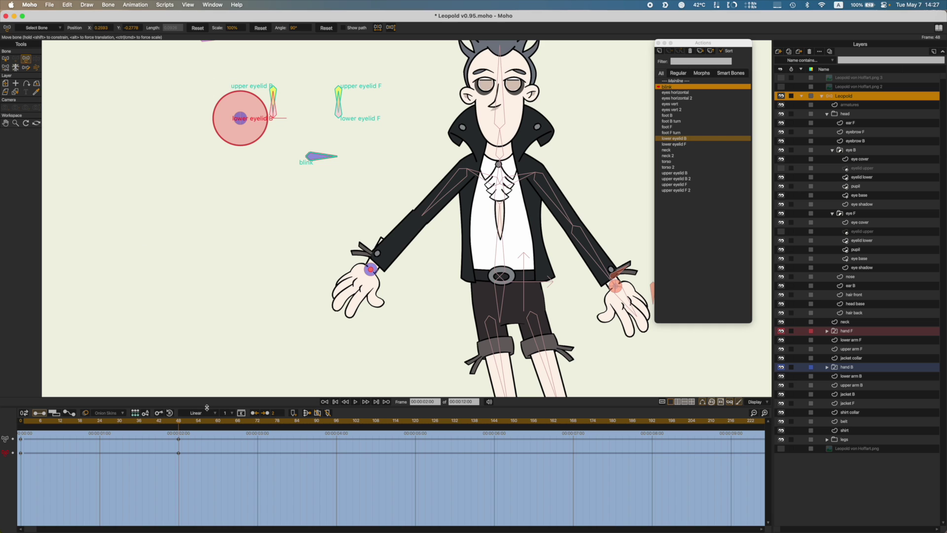
Step: Show the upper eyelid layers of both eyes again and scrub the blink action to check the closing movement
click(780, 232)
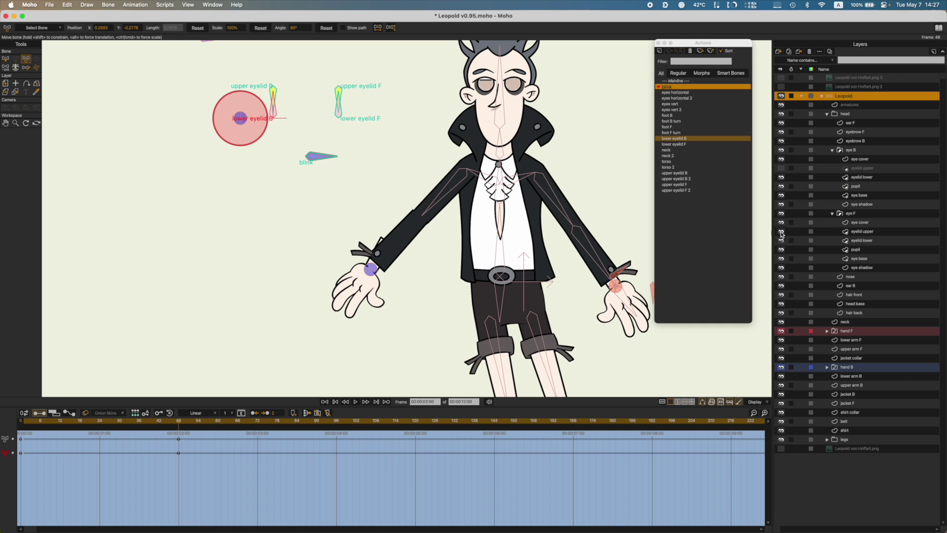
click(780, 168)
drag(21, 422, 1, 421)
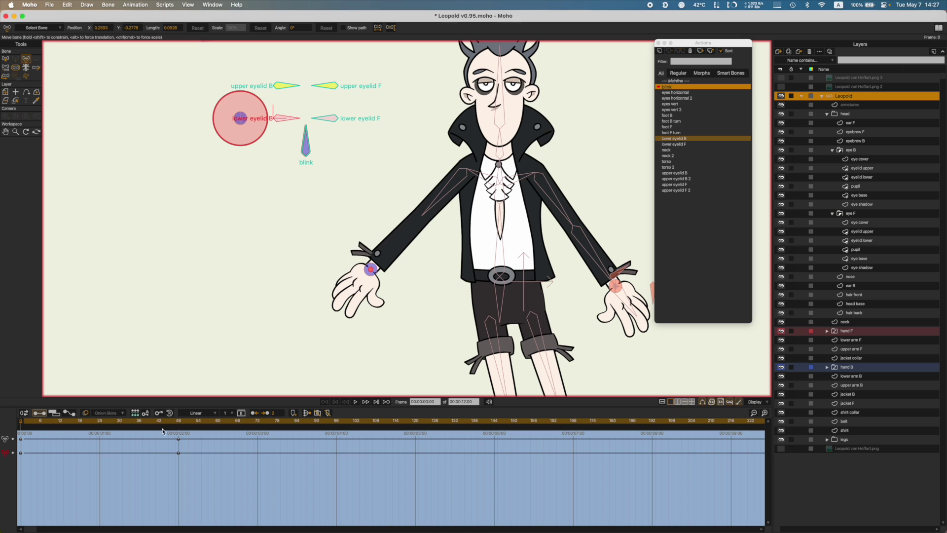
click(84, 423)
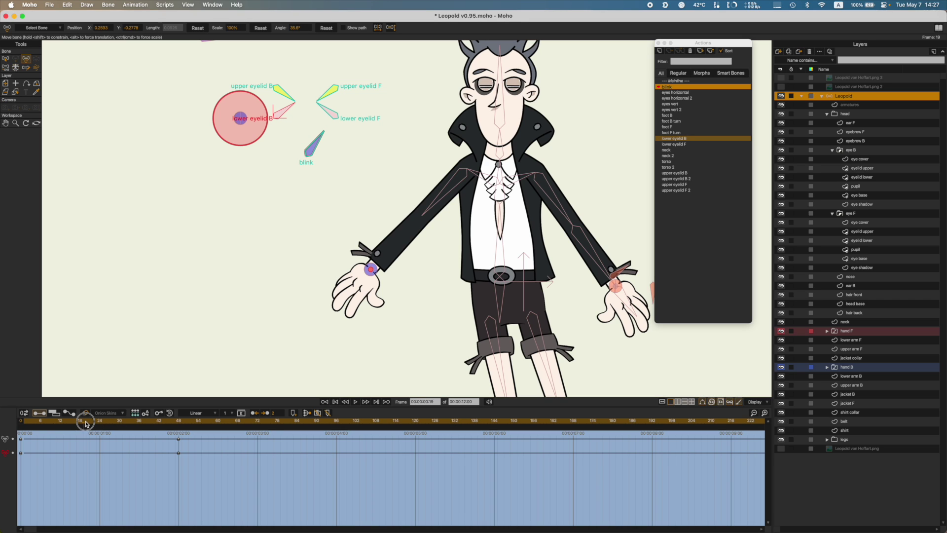
Step: Adjust the rotation of the lower eyelid bones at frame 24 of the blink action, restore the upper eyelid layers and save
click(99, 424)
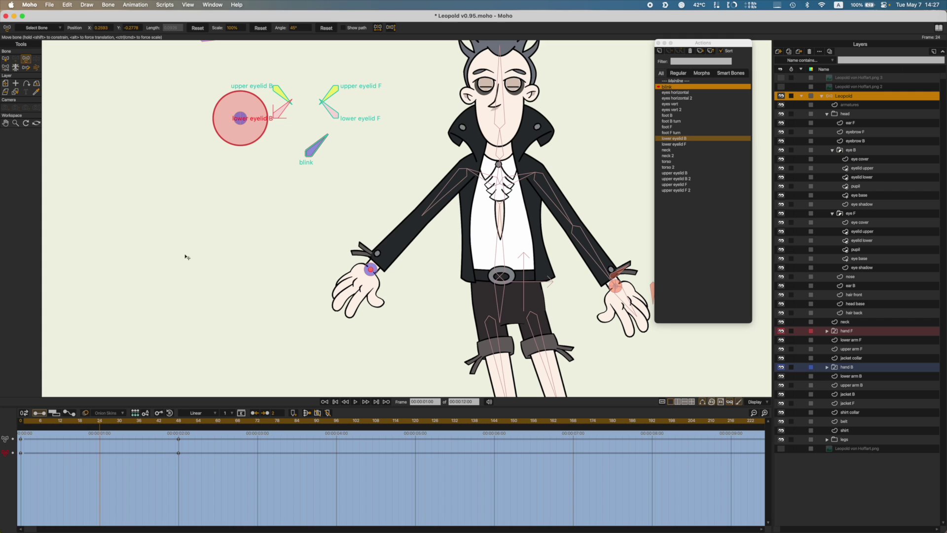
drag(327, 111, 273, 94)
drag(81, 420, 10, 444)
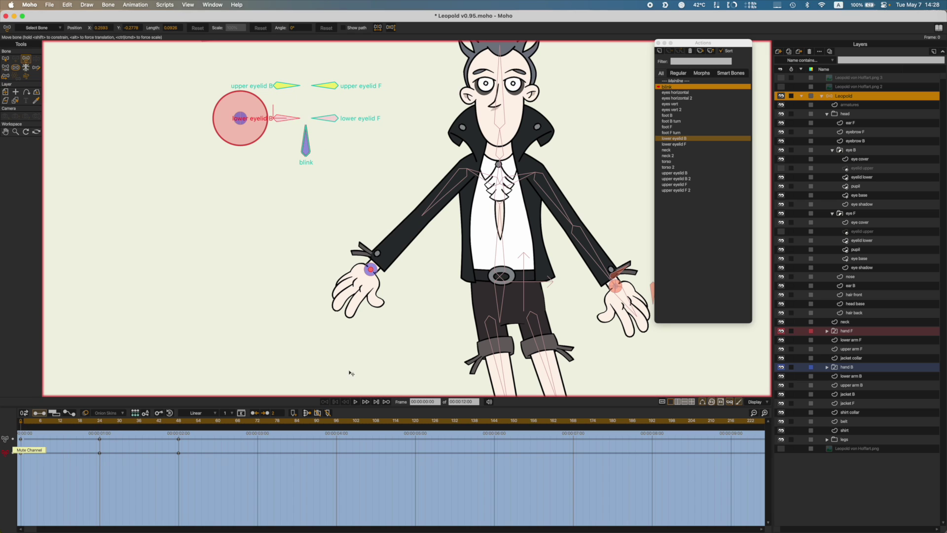
click(780, 168)
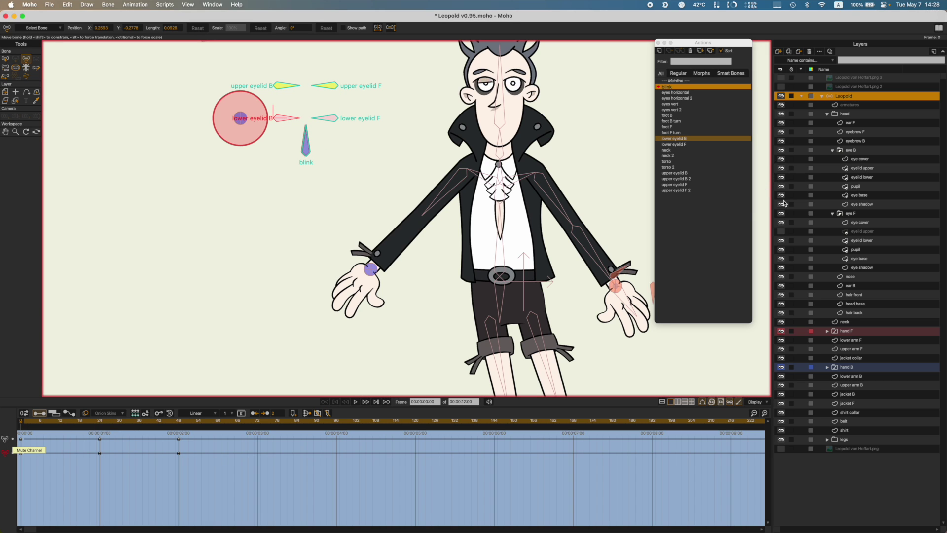
click(780, 232)
key(super+s)
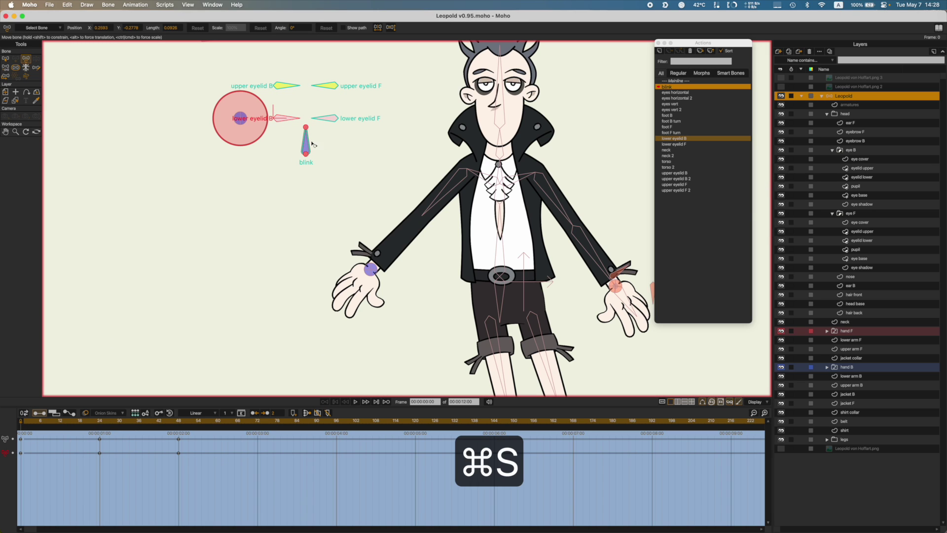
Step: Return to the mainline and create a second smart bone action named blink 2 for the blink bone
click(679, 81)
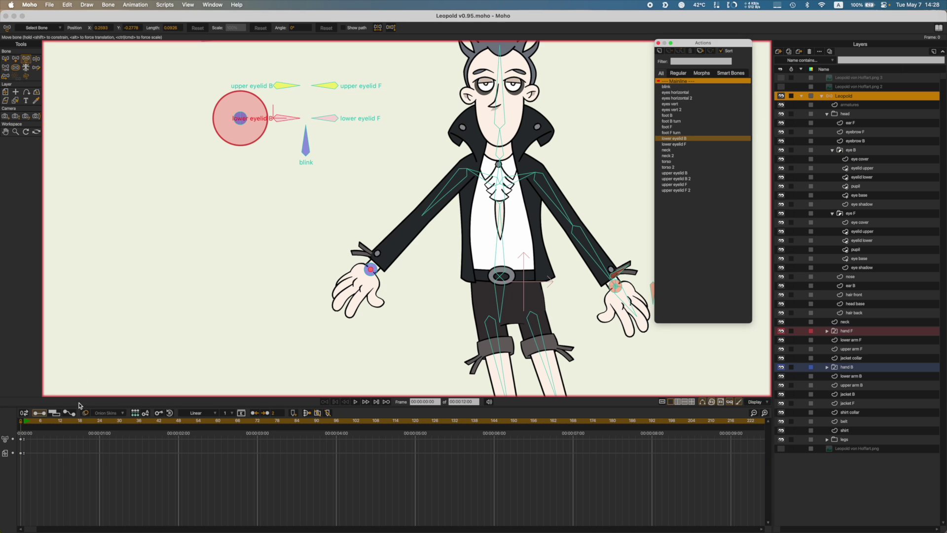
key(s)
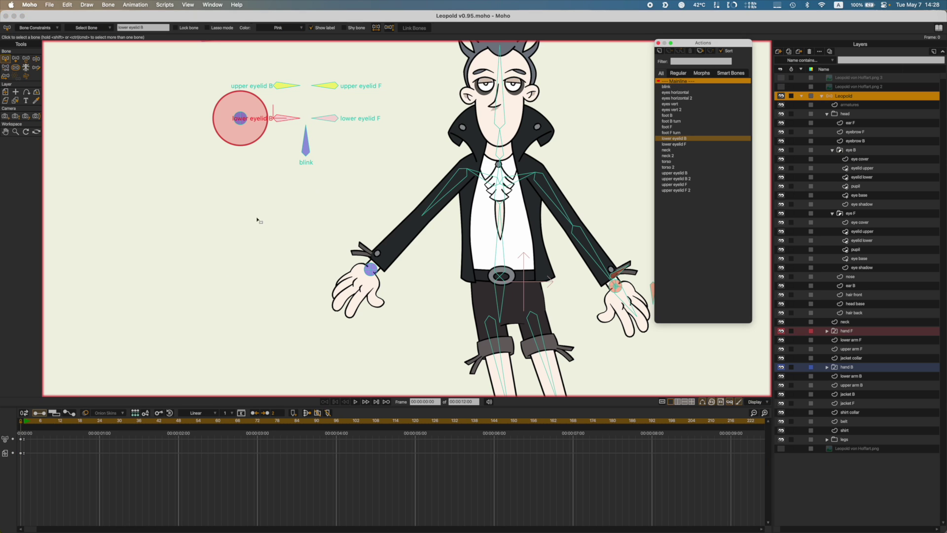
click(305, 146)
key(super+s)
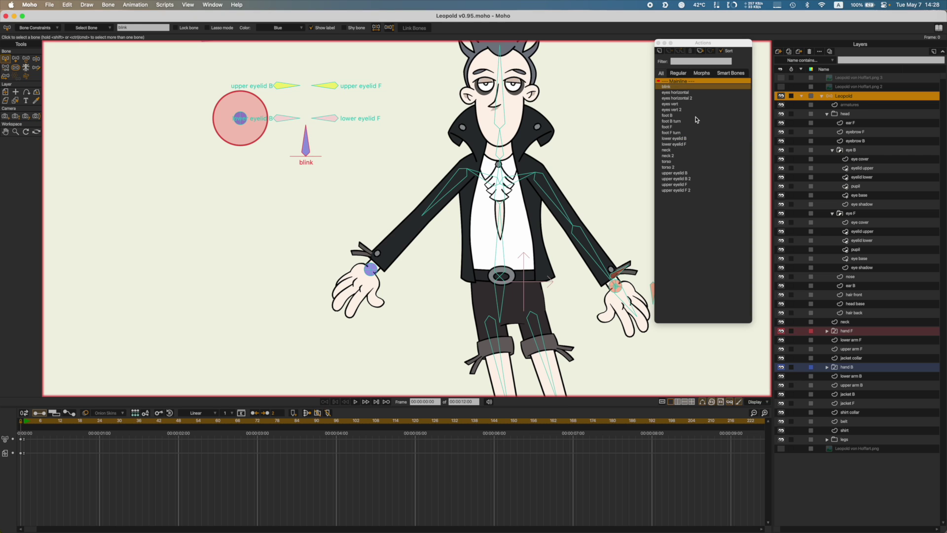
click(659, 52)
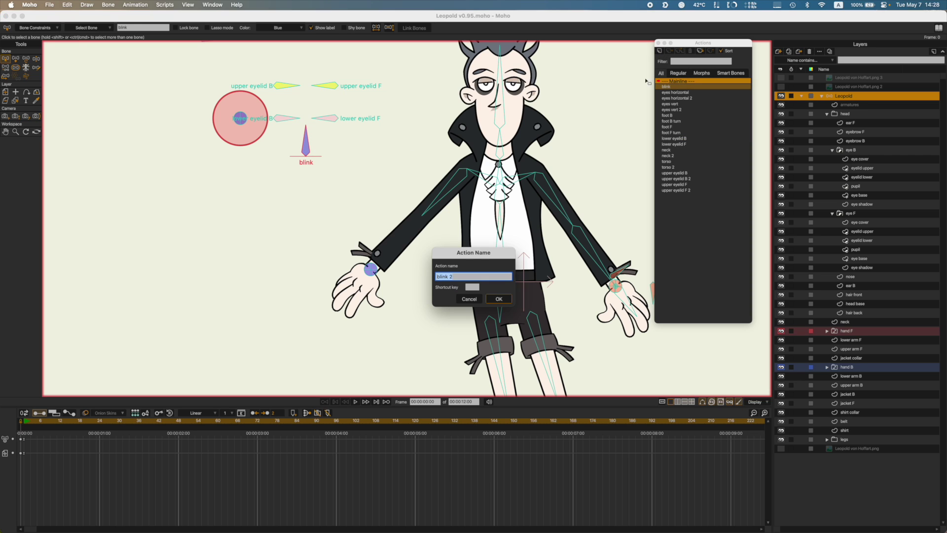
click(497, 300)
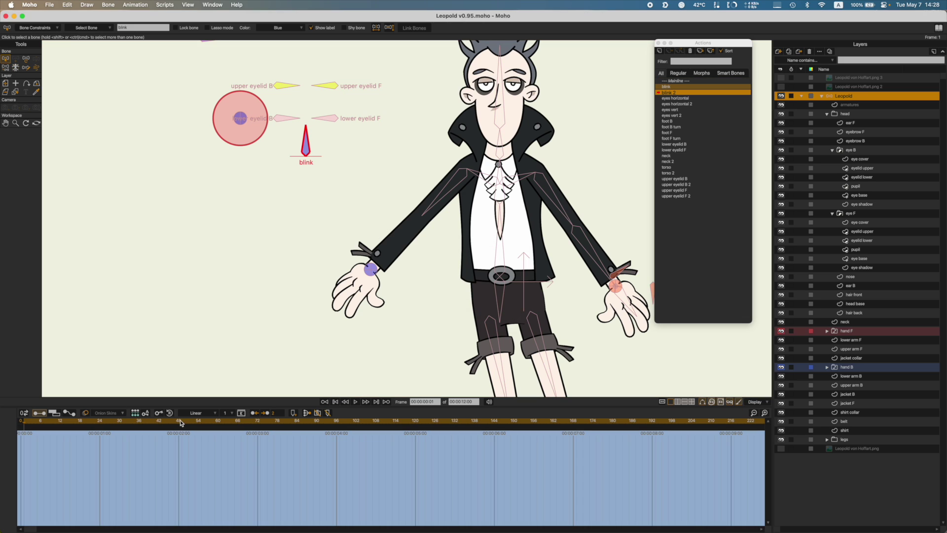
Step: At frame 48 of the blink 2 action, rotate the blink bone to 180°
click(179, 423)
key(super+s)
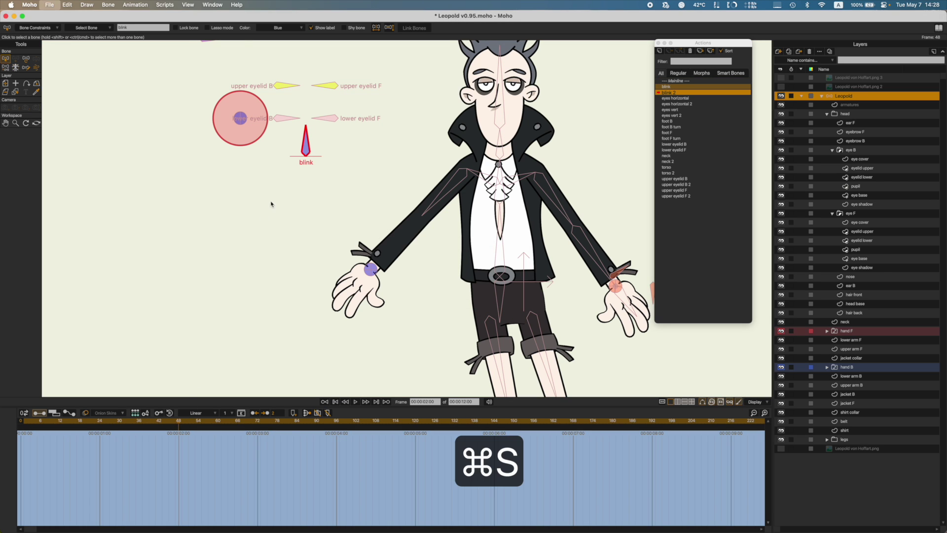
scroll(271, 212, up, 2)
key(t)
drag(312, 150, 279, 176)
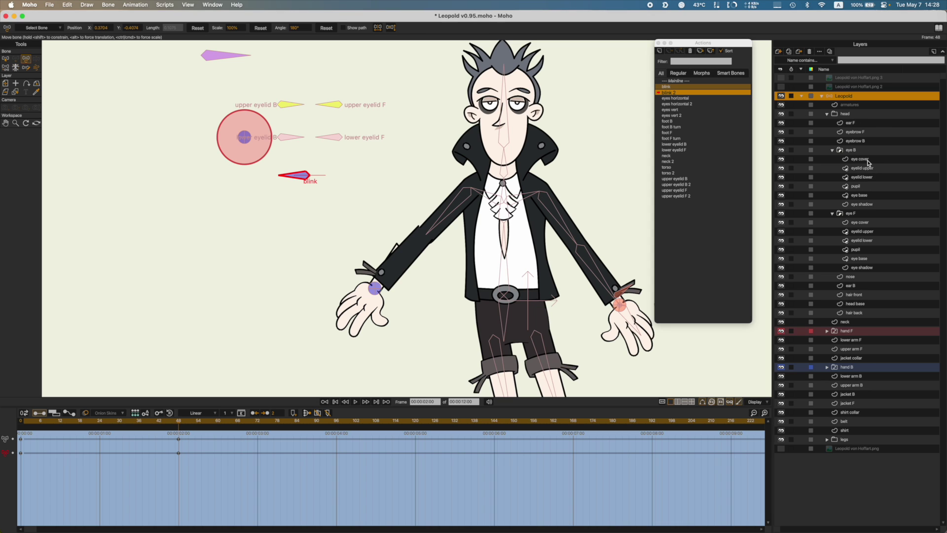
Step: Hide the eye cover layers of eye B and eye F
click(781, 159)
click(781, 222)
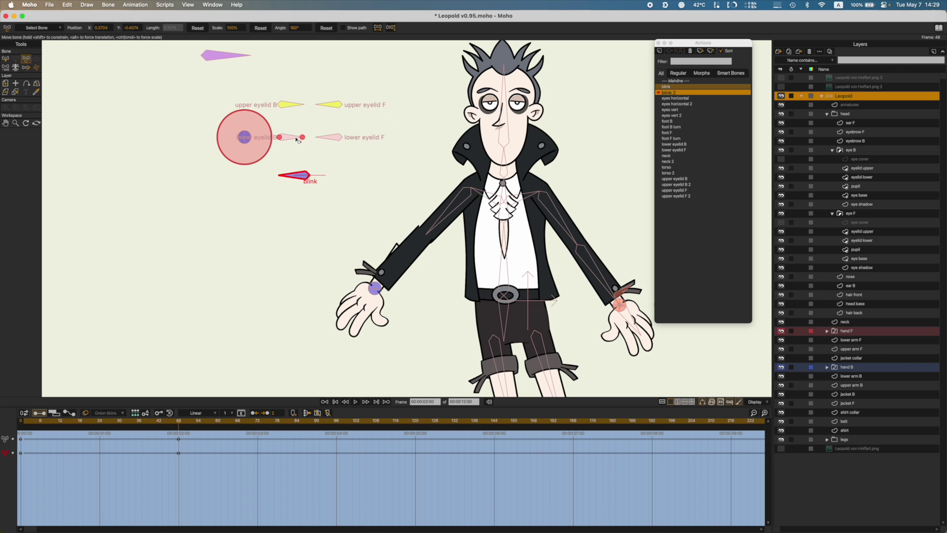
drag(297, 137, 257, 90)
key(super+z)
key(super+z)
Step: Rotate the upper eyelid B and F bones upward at frame 48 to open the eyes wide, and show the eye cover layers again
click(282, 95)
drag(330, 102, 420, 80)
drag(153, 424, 178, 424)
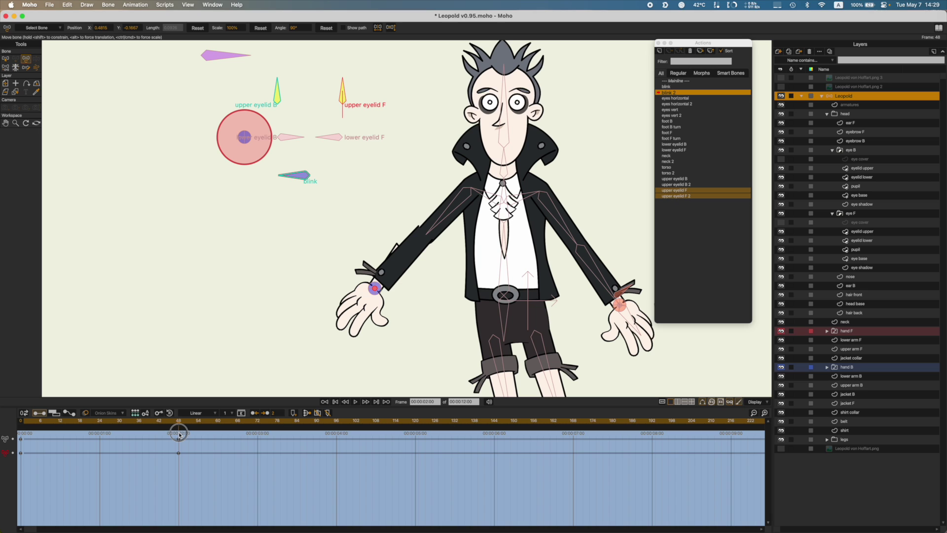
click(781, 159)
click(780, 222)
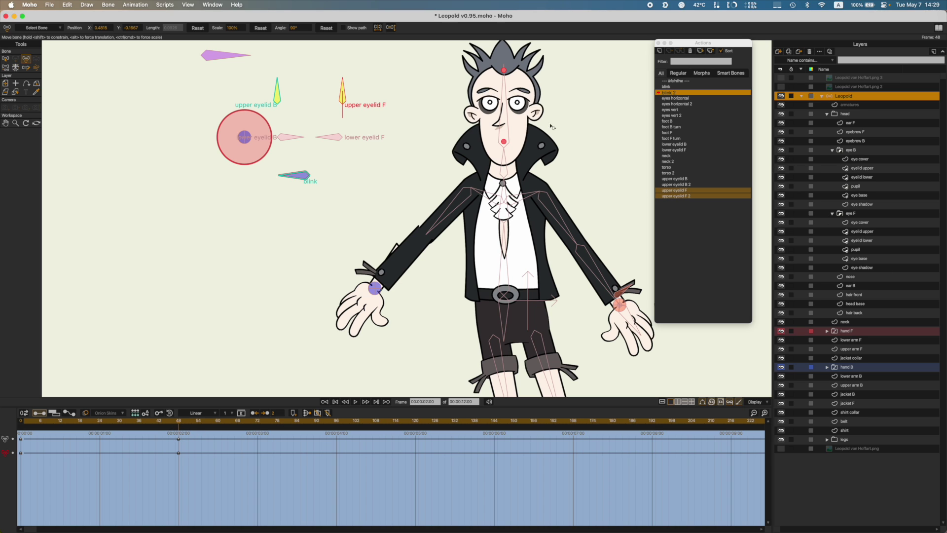
Step: At frame 48, raise the lower-edge middle point of eye B's eye cover and move its outer corner inward to fit the opened eye
click(785, 158)
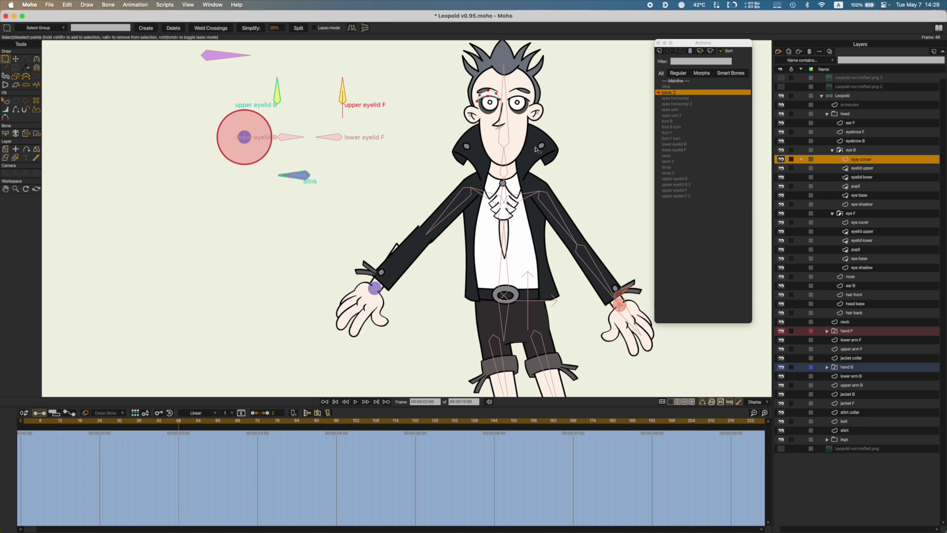
key(t)
scroll(524, 127, up, 5)
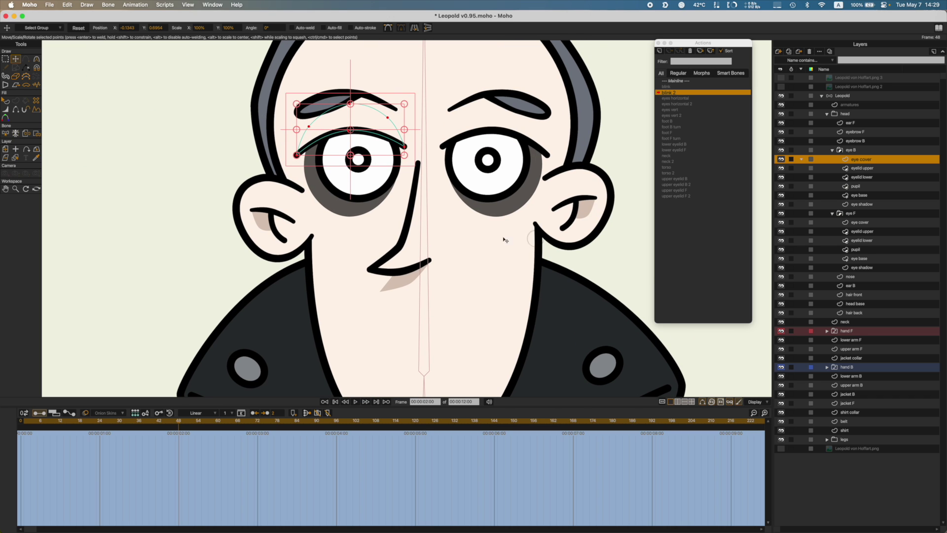
key(Escape)
drag(350, 129, 349, 121)
drag(297, 157, 303, 156)
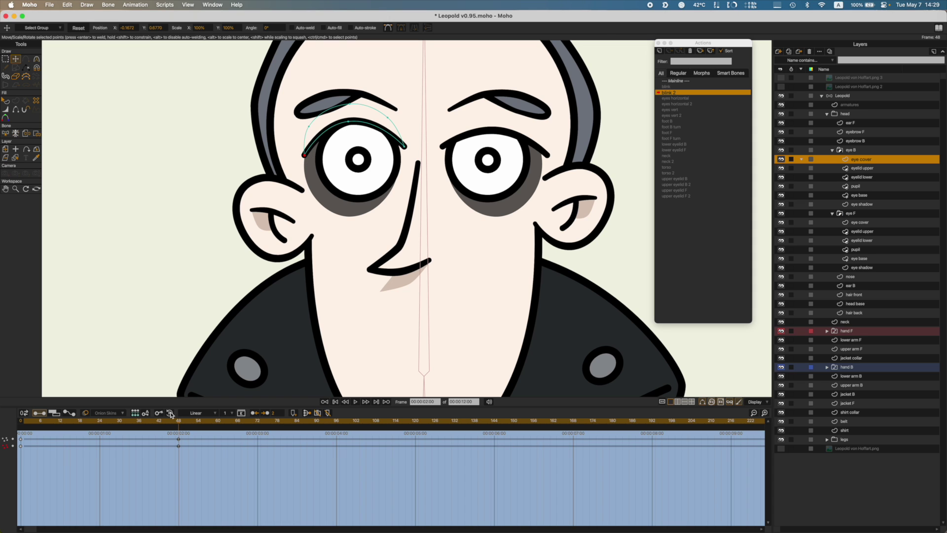
Step: Reshape eye F's eye cover at frame 48 to match eye B's and save the file
mouse_move(174, 424)
mouse_down()
mouse_move(6, 419)
mouse_move(143, 429)
mouse_move(7, 432)
mouse_move(179, 427)
mouse_up()
alt+right_click(497, 119)
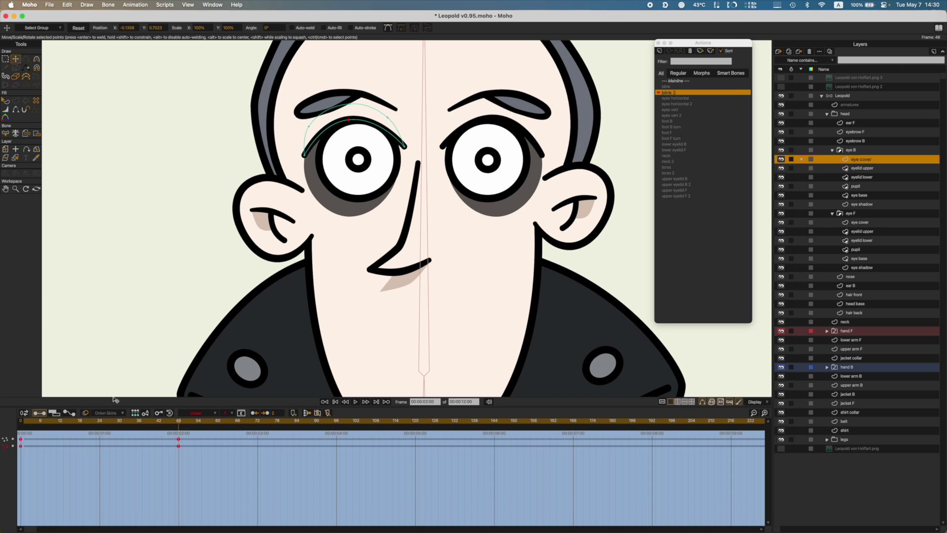
key(super+s)
Step: Scrub the blink 2 action back to frame 0, return to the mainline and save the file
drag(1, 418, 7, 377)
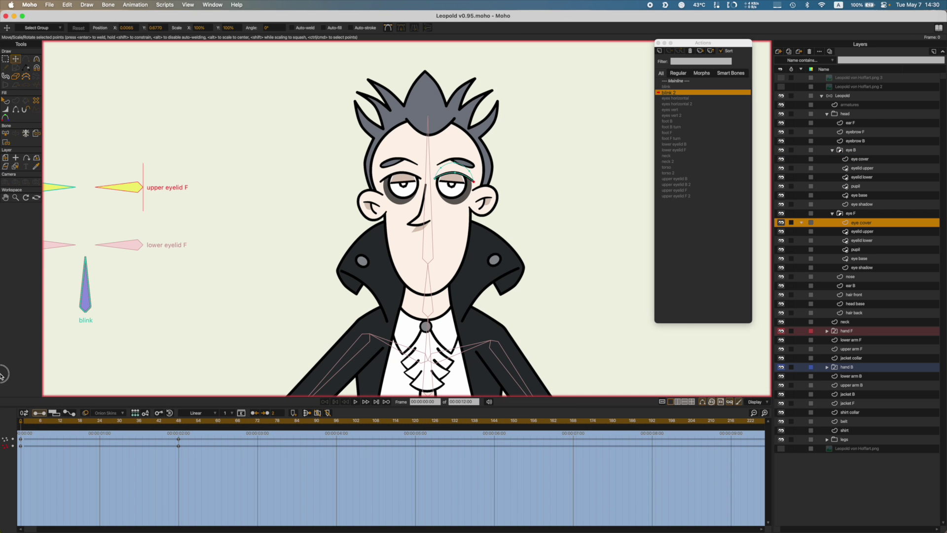
double_click(683, 81)
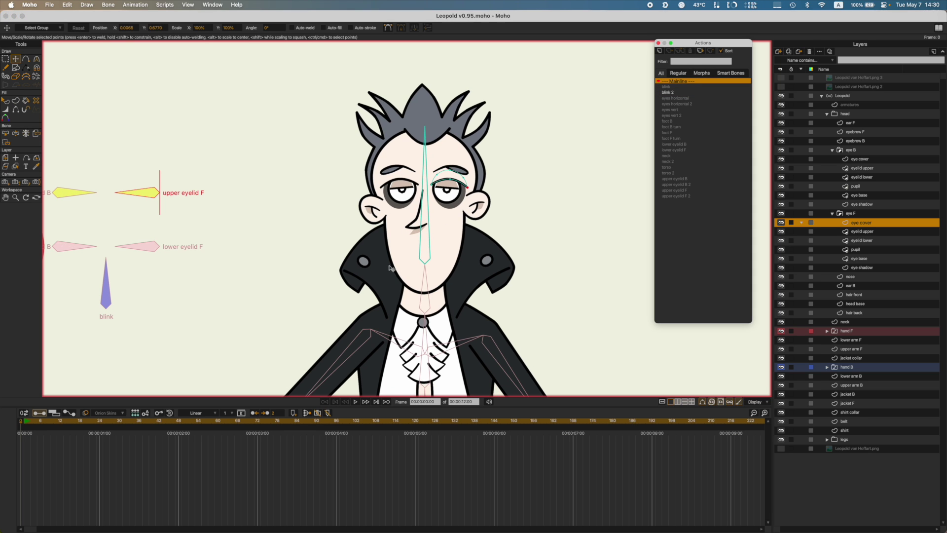
key(super+s)
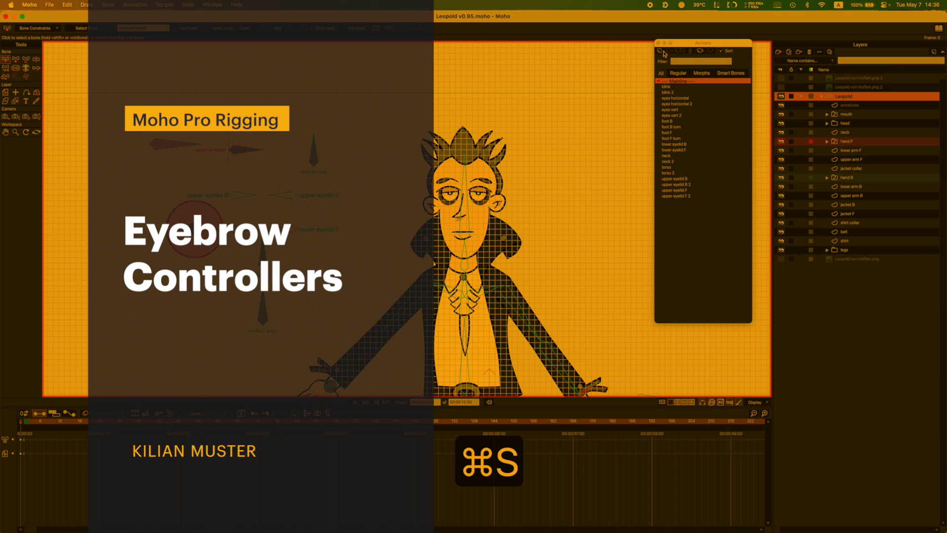
Step: Create an action named eyebrow height for the eyebrow height bone, and select the eyebrow F and eyebrow B layers inside the head group
click(662, 52)
click(499, 299)
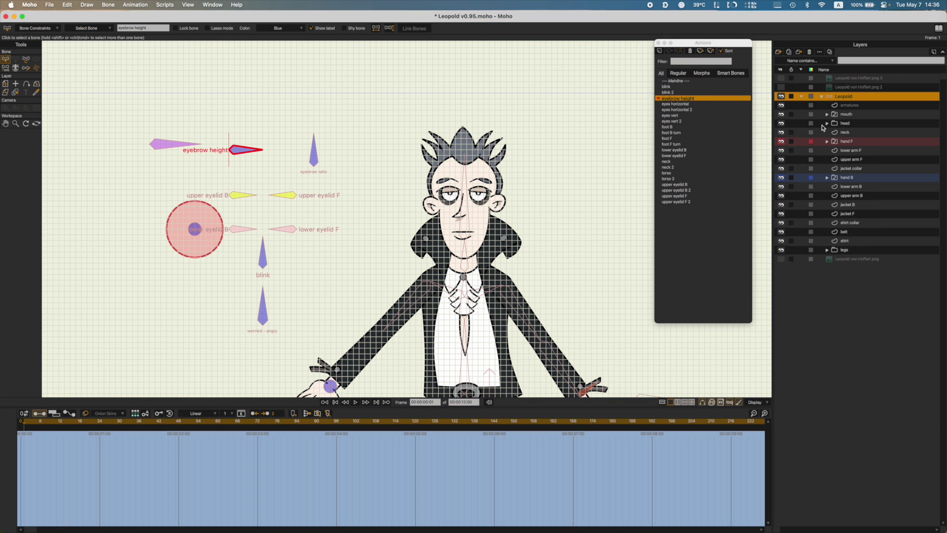
click(822, 124)
click(827, 123)
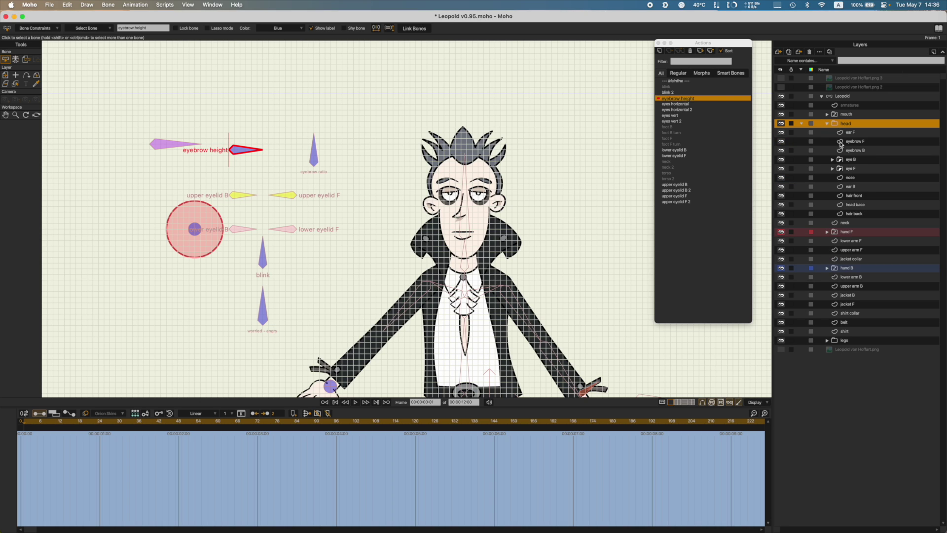
click(841, 143)
shift+click(854, 152)
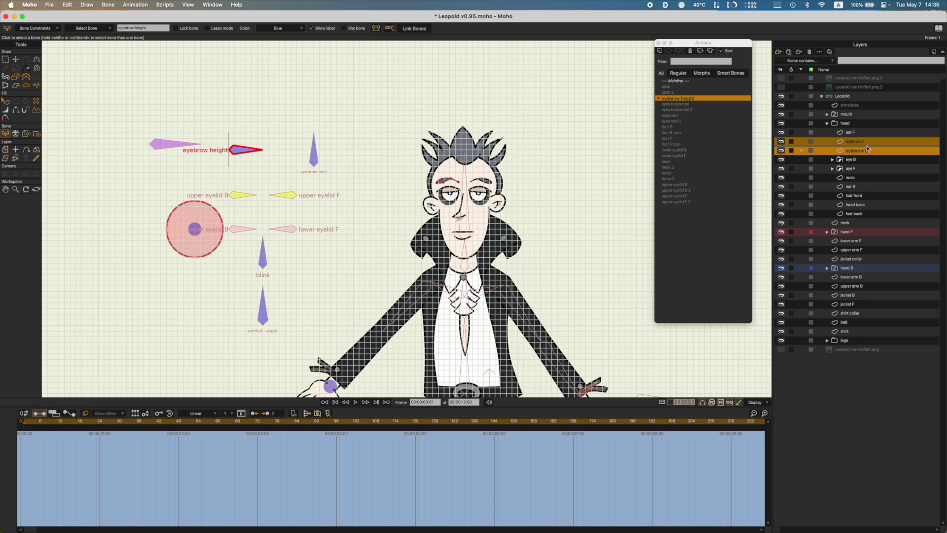
key(m)
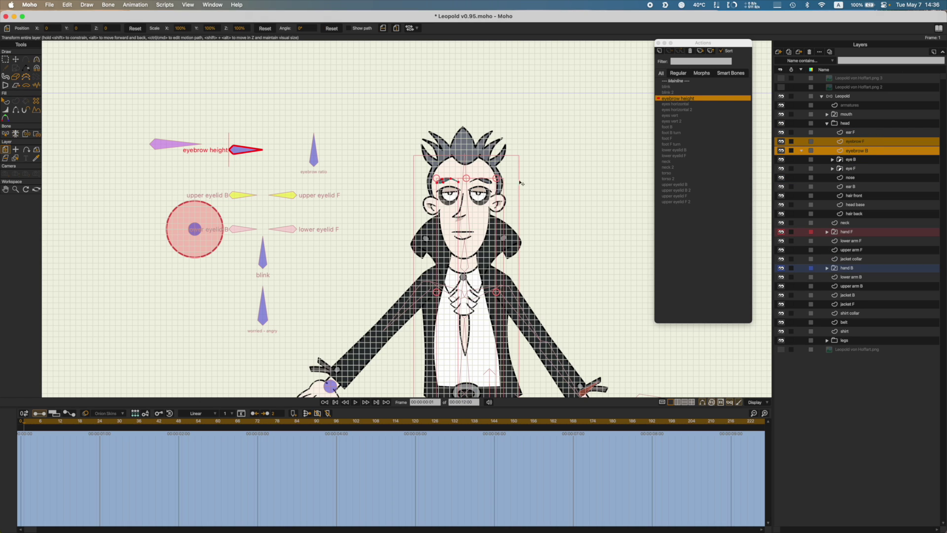
Step: At frame 48 of the eyebrow height action, rotate the eyebrow height bone upright and set its keyframes to linear interpolation
click(179, 422)
key(t)
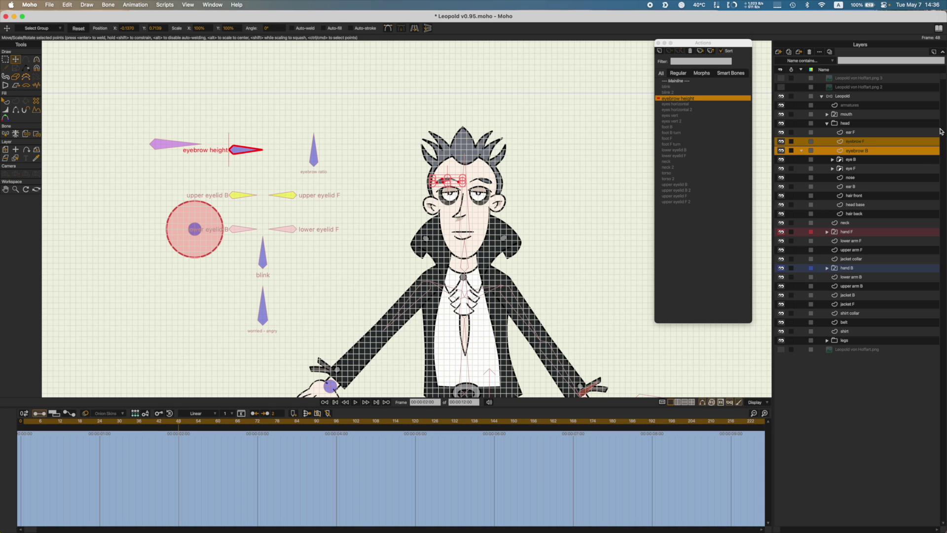
click(860, 97)
key(t)
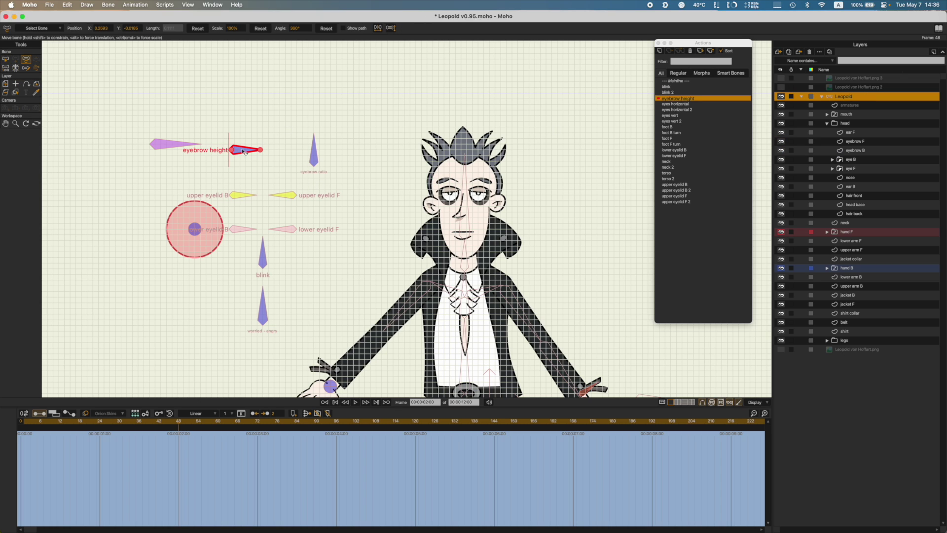
drag(246, 150, 229, 121)
click(21, 453)
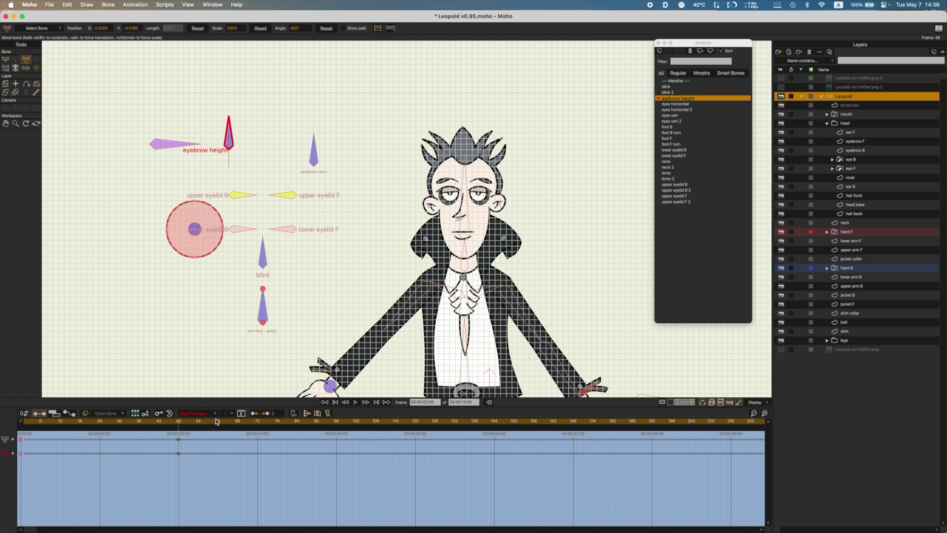
click(197, 417)
click(205, 434)
Step: Move the eyebrow F and eyebrow B layers up together at frame 48 of the eyebrow height action
click(861, 142)
key(m)
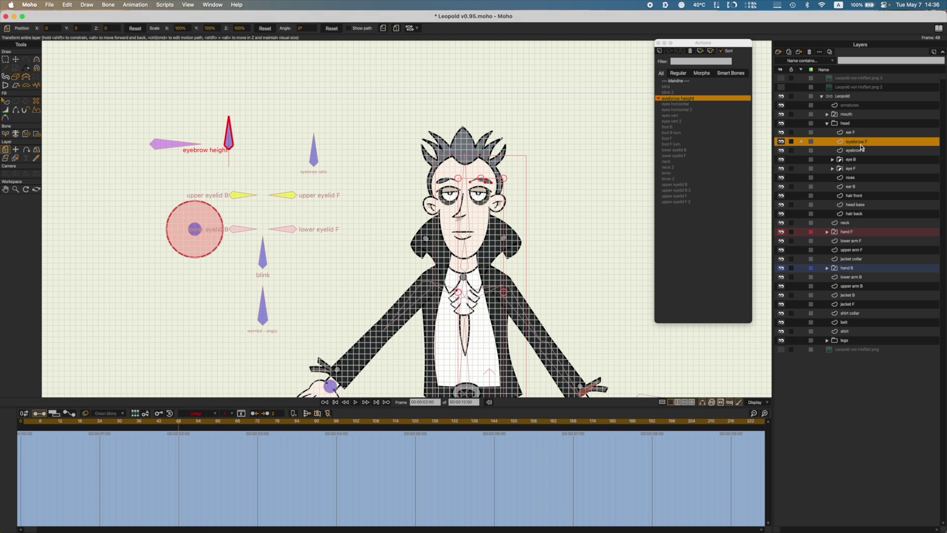
shift+click(862, 151)
drag(471, 212, 473, 197)
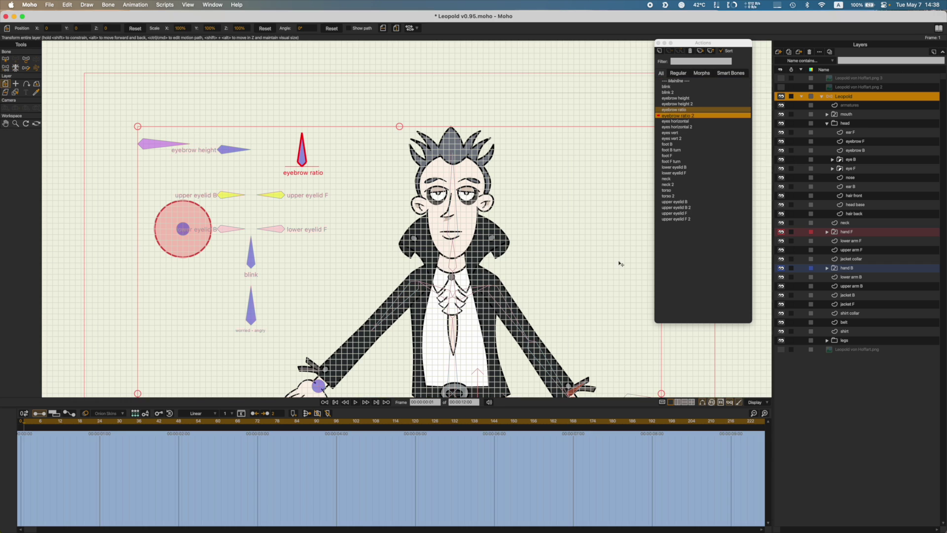
Step: Return from the eyebrow ratio 2 action to the mainline and save the file
click(685, 82)
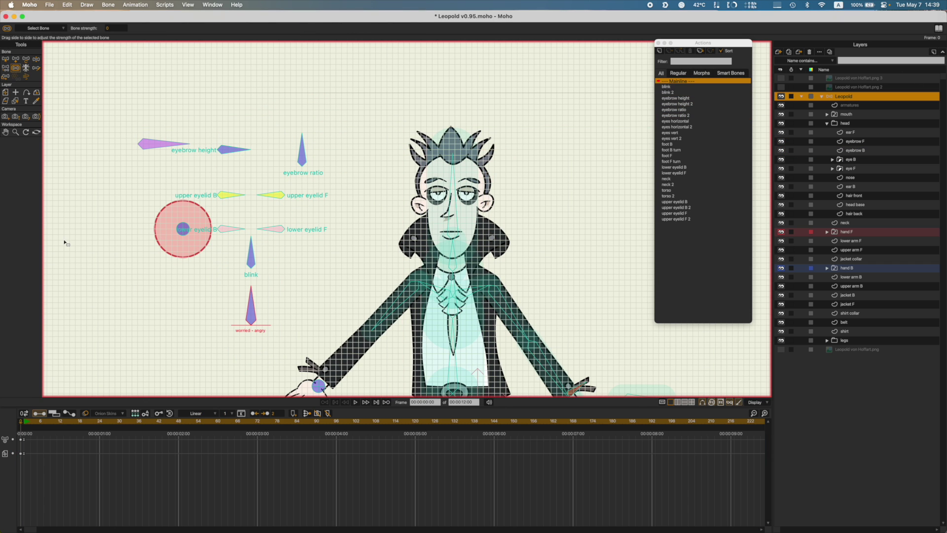
key(super+s)
Step: Test the eyebrow height and eyebrow ratio controllers by rotating each bone away from and back to its rest position
key(z)
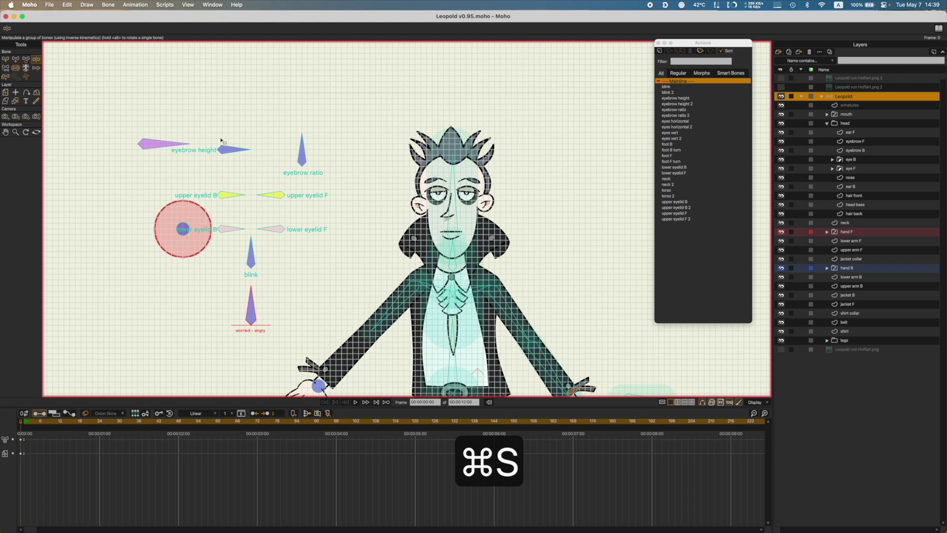
mouse_move(223, 142)
mouse_down()
mouse_move(233, 129)
mouse_move(231, 166)
mouse_move(238, 145)
mouse_up()
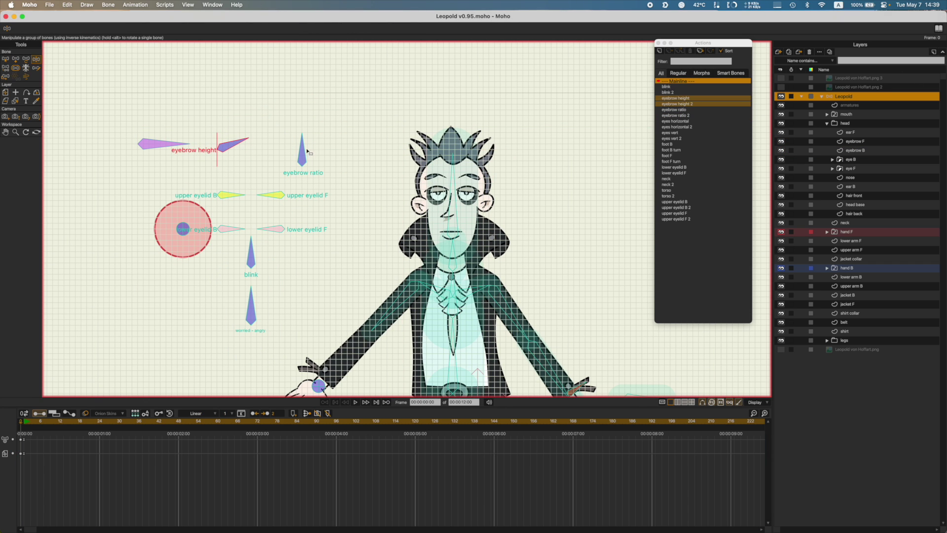
mouse_move(305, 151)
mouse_down()
mouse_move(290, 154)
mouse_move(315, 150)
mouse_up()
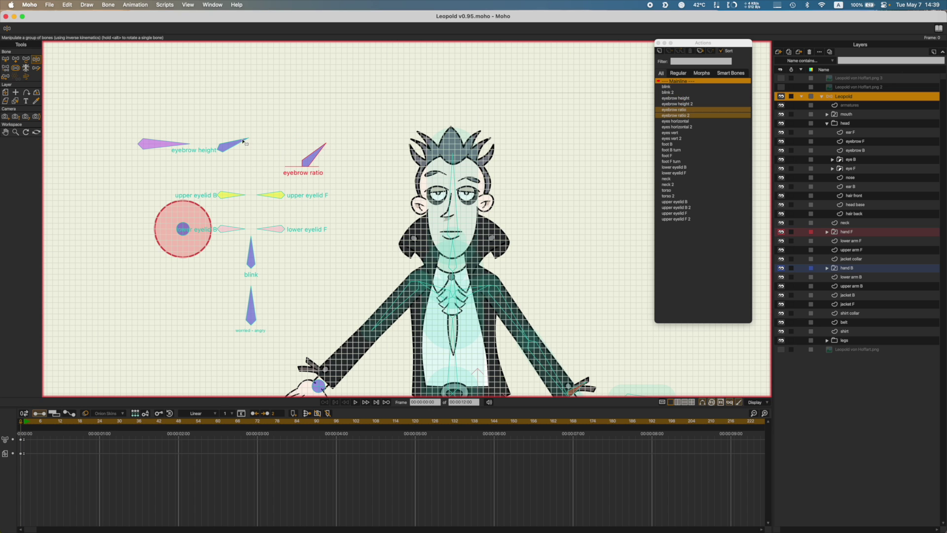
drag(245, 143, 245, 157)
mouse_move(309, 155)
mouse_down()
mouse_move(275, 148)
mouse_move(303, 154)
mouse_up()
key(b)
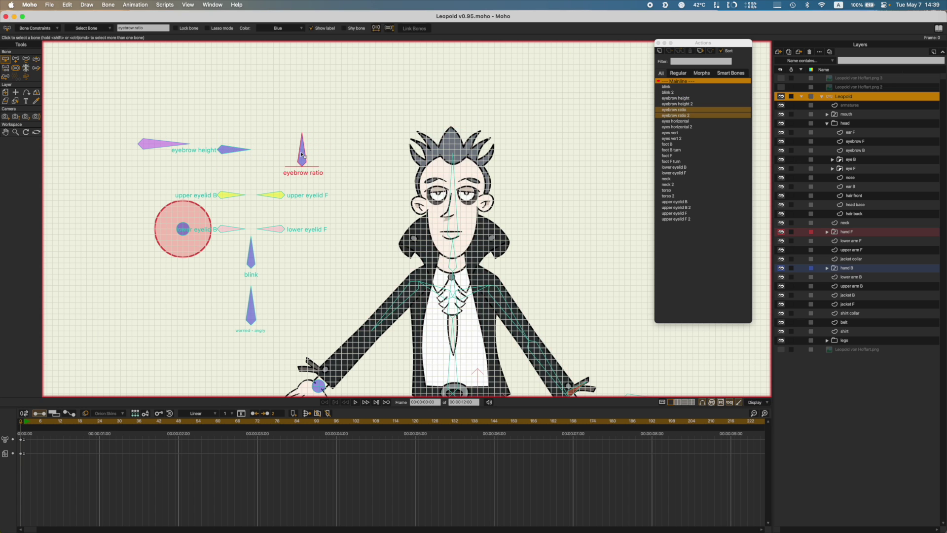
Step: Save the file, hide the grid and create an action named worried - angry for the worried - angry bone
key(super+s)
key(super+g)
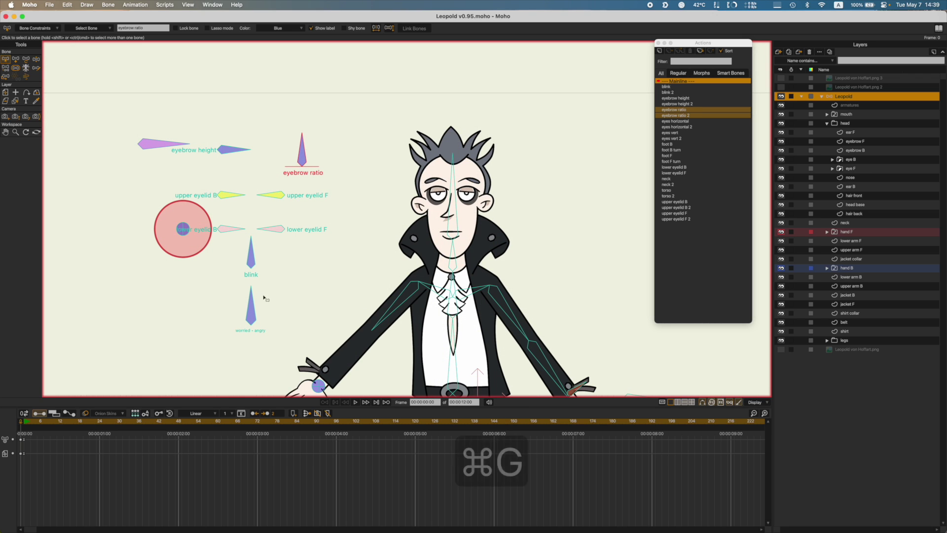
click(250, 308)
click(659, 51)
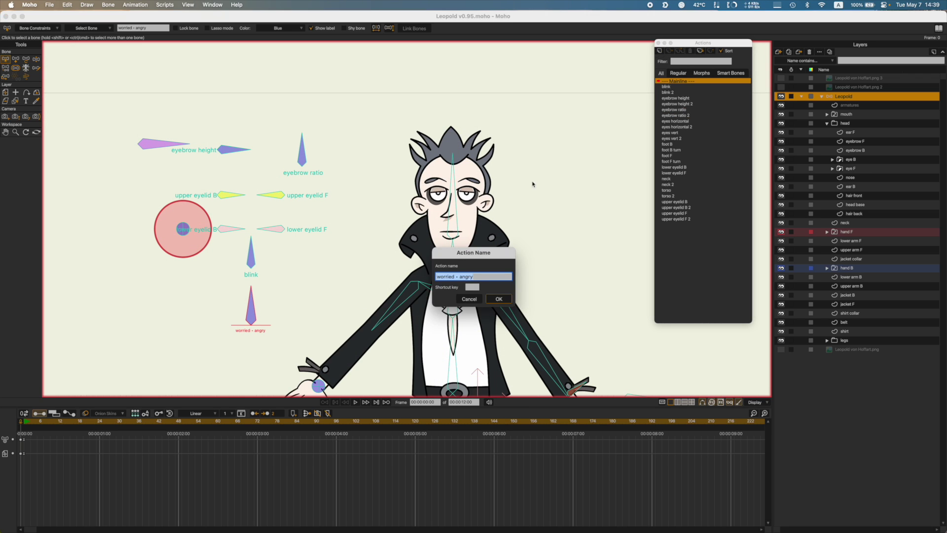
click(496, 298)
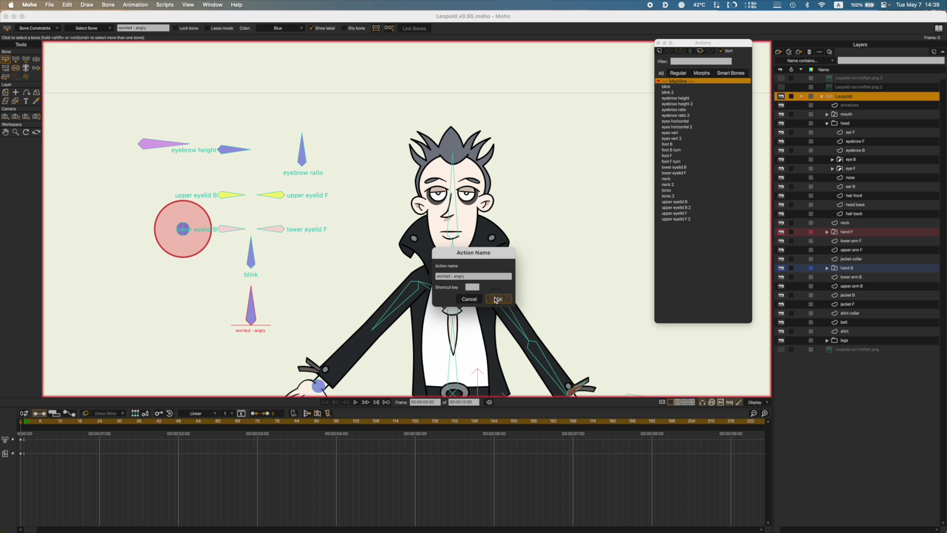
Step: Rotate the worried - angry bone clockwise at frame 48 of its action
click(178, 422)
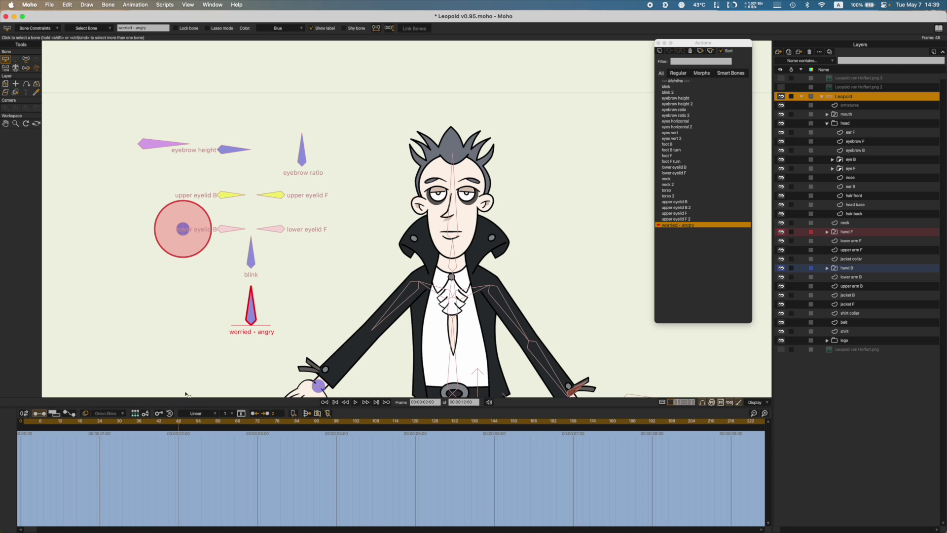
key(t)
drag(268, 303, 272, 341)
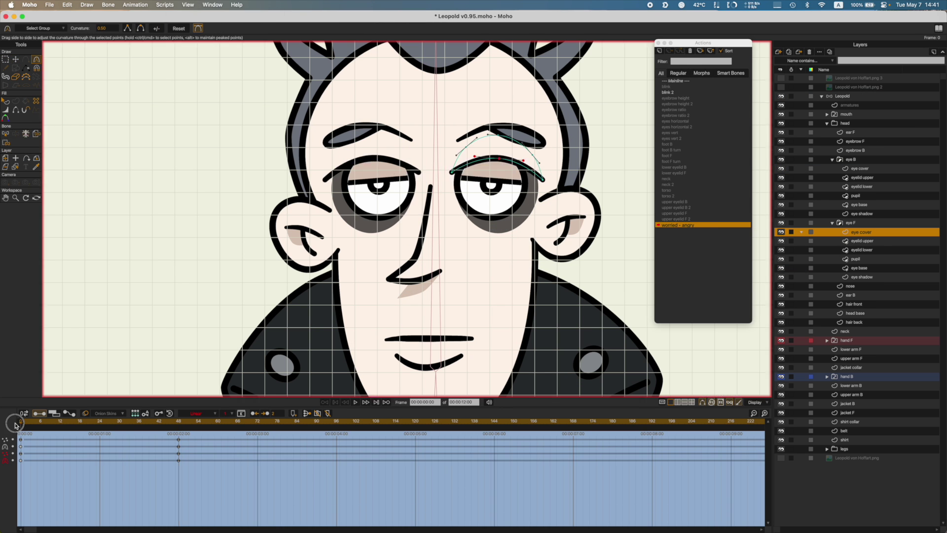
Step: Scrub the worried - angry action up to frame 48 and check the eye covers of eye F and eye B
drag(15, 425, 179, 425)
click(859, 169)
click(861, 232)
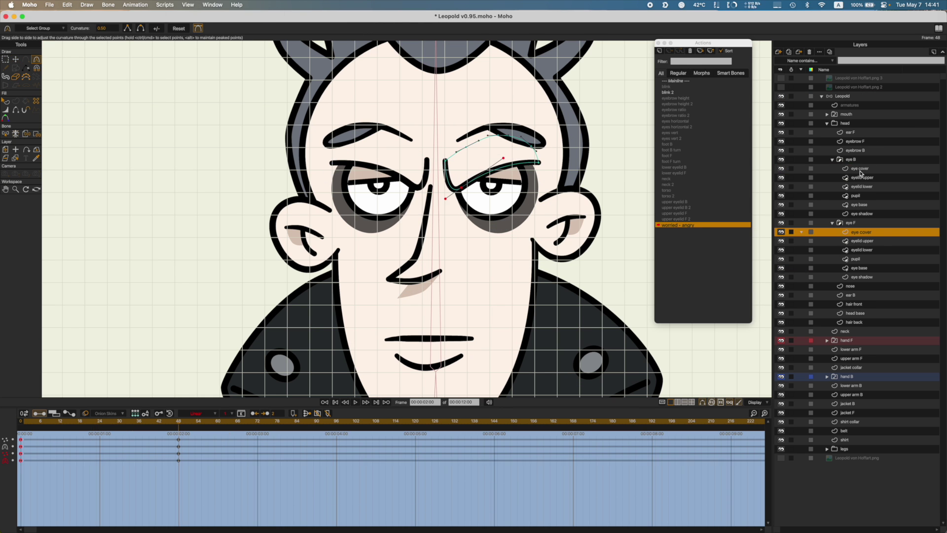
key(t)
drag(99, 427, 179, 428)
click(860, 168)
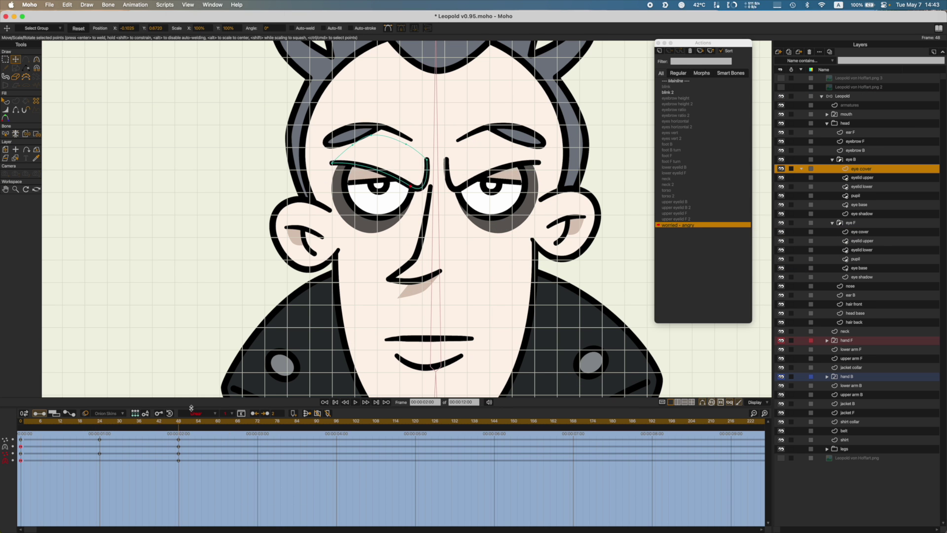
Step: Reshape eyebrow F for the angry pose at frame 48, pulling its outer end inward
click(854, 141)
key(super+z)
drag(475, 144, 477, 146)
mouse_move(555, 137)
mouse_down()
mouse_move(544, 120)
mouse_move(511, 146)
mouse_up()
mouse_move(178, 426)
mouse_down()
mouse_move(27, 389)
mouse_move(179, 424)
mouse_up()
Step: Lower the inner part of eyebrow B at frame 48 to match the angry eyebrow F, and save the file
click(854, 150)
drag(382, 130, 394, 163)
drag(364, 127, 361, 130)
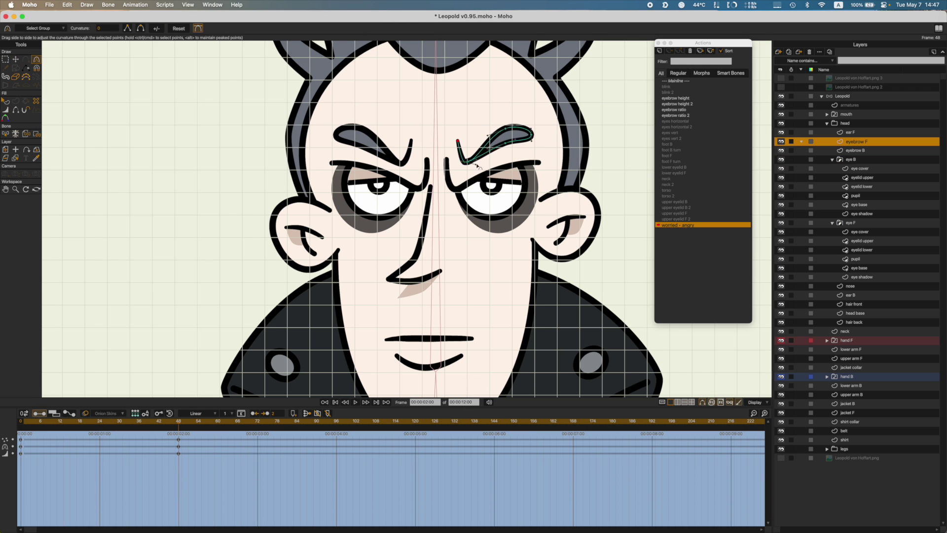
key(super+s)
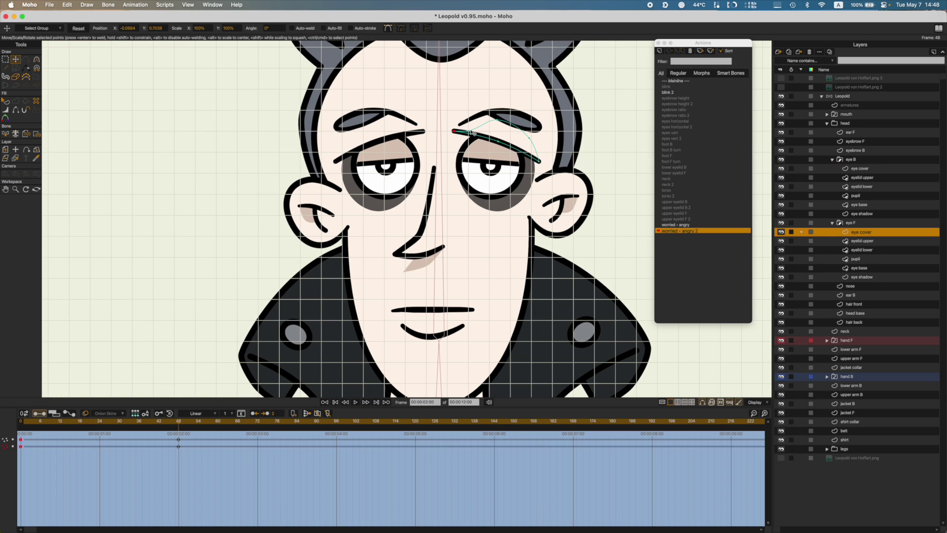
Step: At frame 48 of the worried - angry 2 action, raise the inner end of eyebrow F for a worried look
click(859, 168)
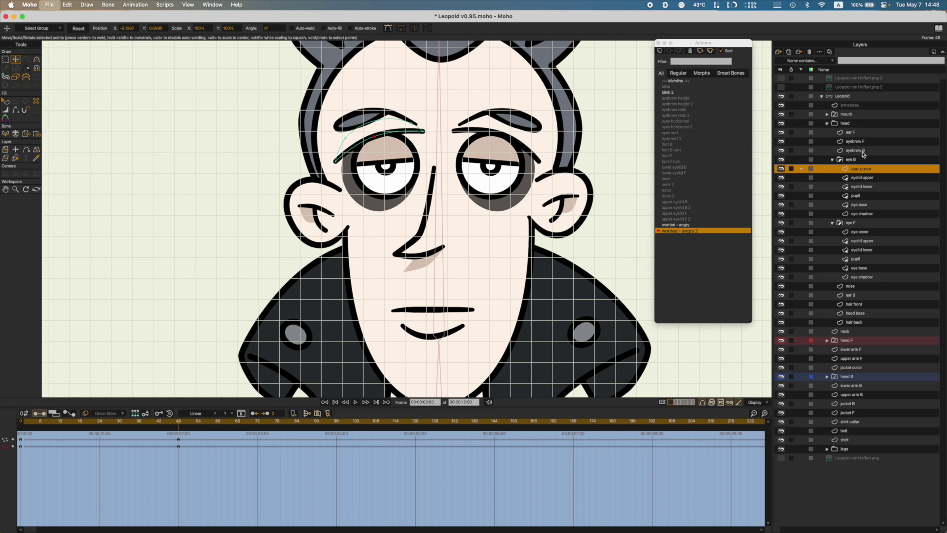
click(855, 141)
click(861, 232)
click(855, 141)
click(179, 421)
drag(460, 123, 462, 92)
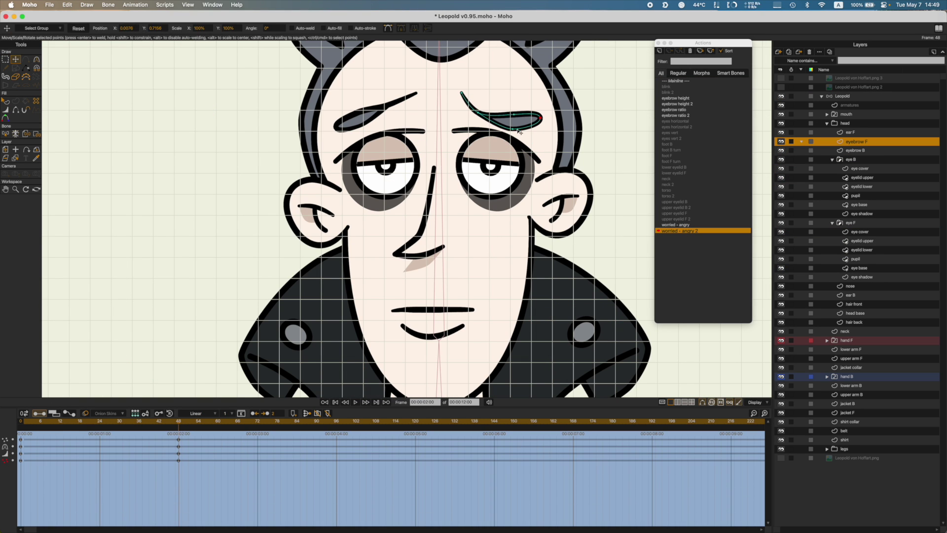
key(t)
click(510, 125)
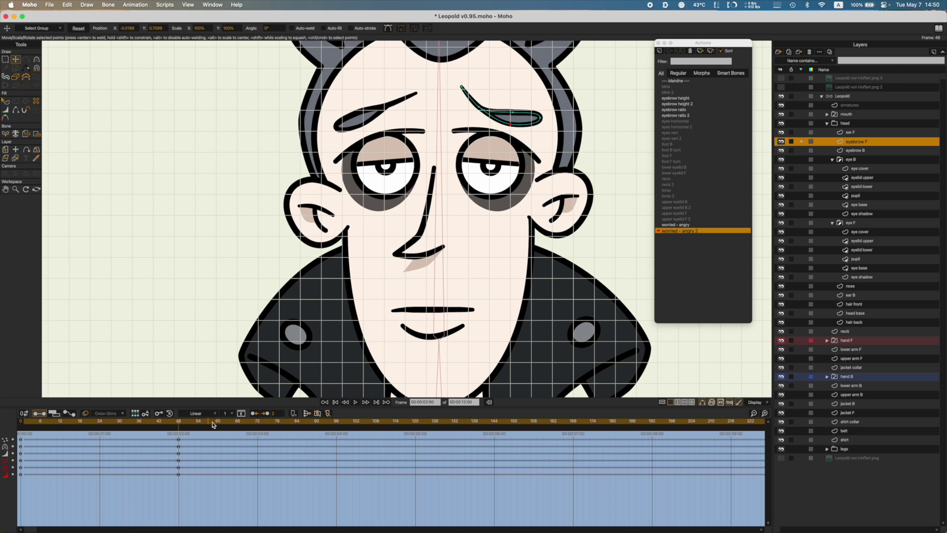
Step: Delete all keyframes of the eyebrow F and eyebrow B layers in the worried - angry 2 action
drag(204, 491, 15, 436)
key(Delete)
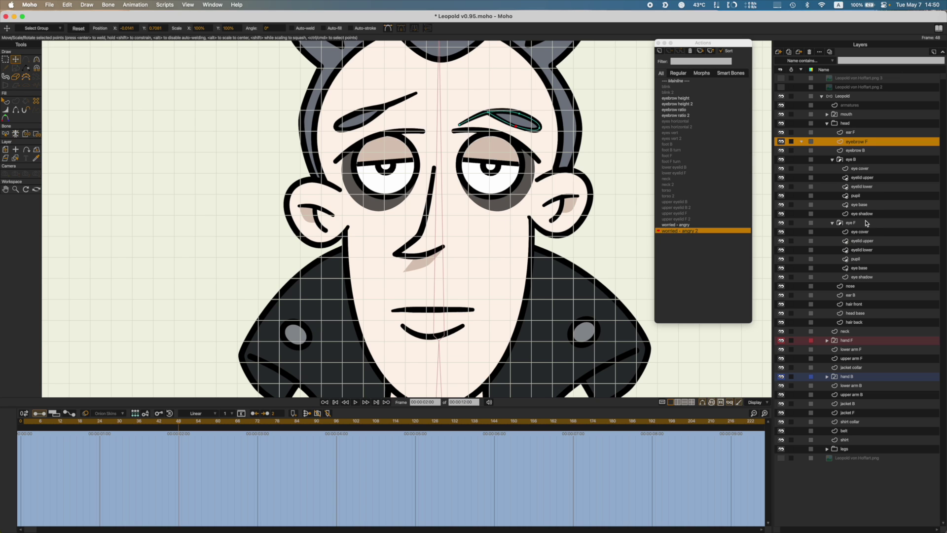
click(856, 152)
drag(212, 459, 5, 427)
key(Delete)
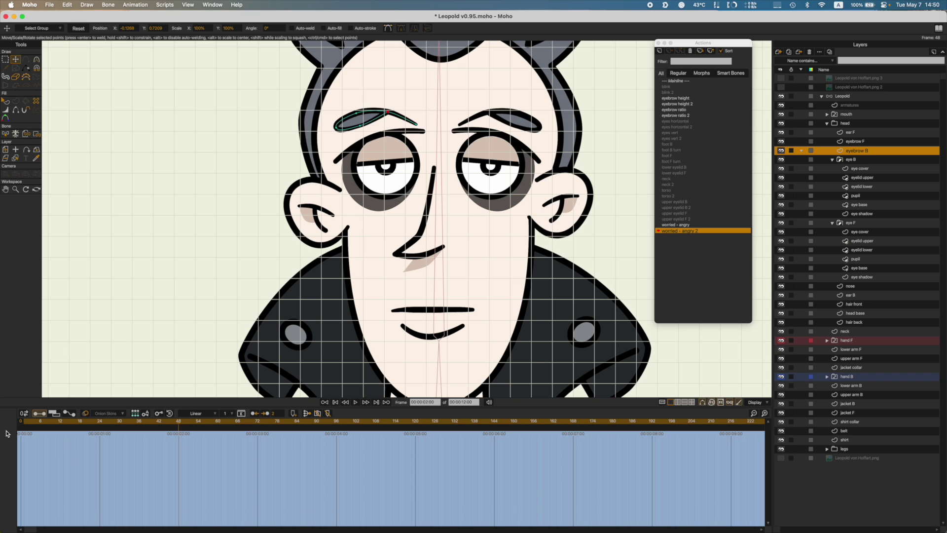
Step: Select the Leopold layer, save the file and return to the mainline
click(847, 98)
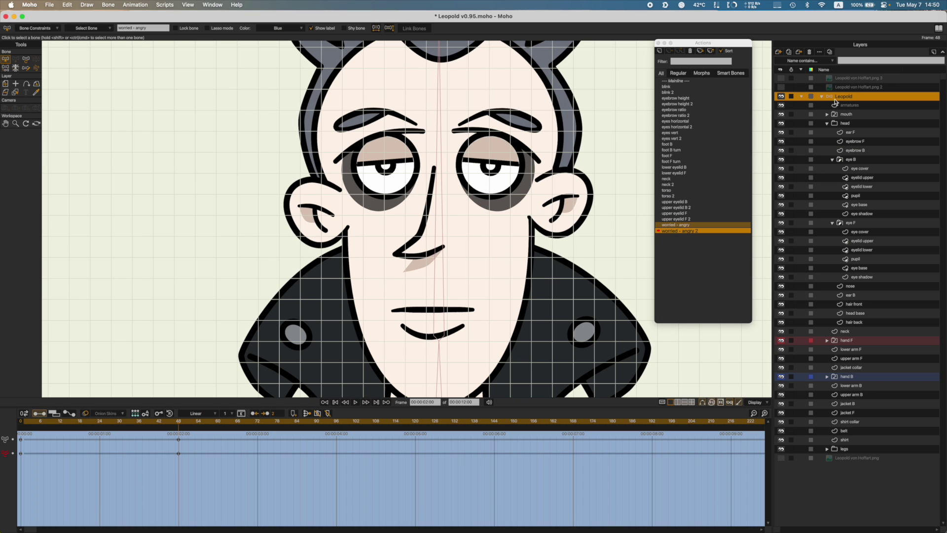
key(super+s)
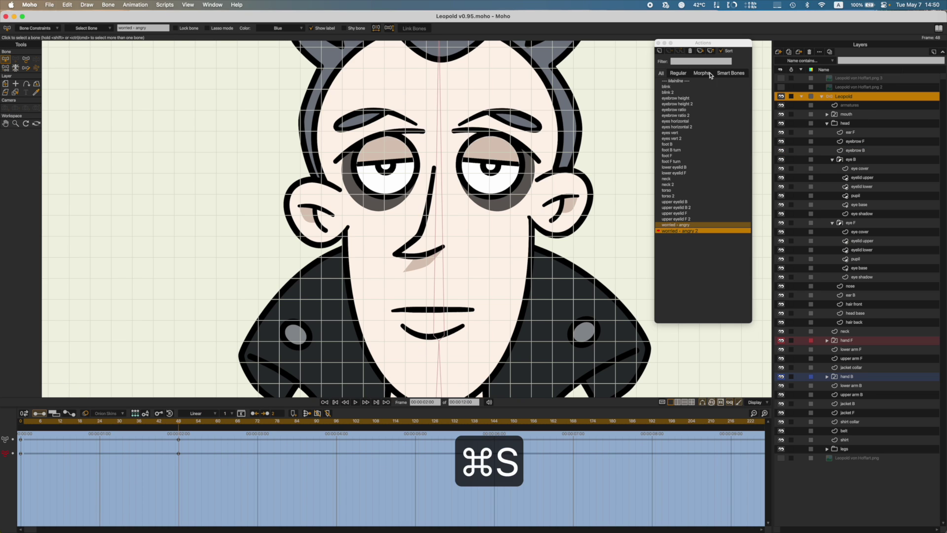
double_click(678, 81)
scroll(473, 179, down, 5)
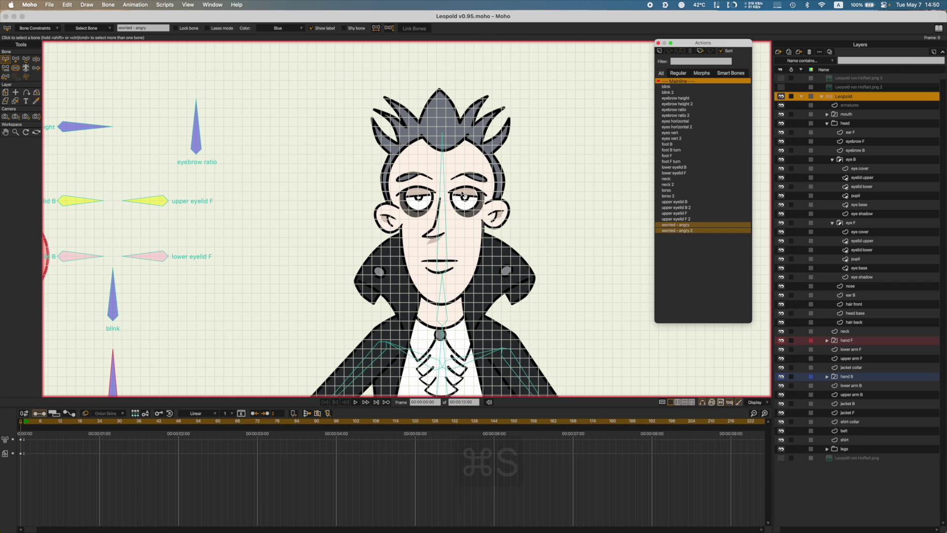
Step: With the head bone selected as parent, add bones from the arch to the inner end of eyebrow F and eyebrow B
click(447, 183)
scroll(447, 183, up, 6)
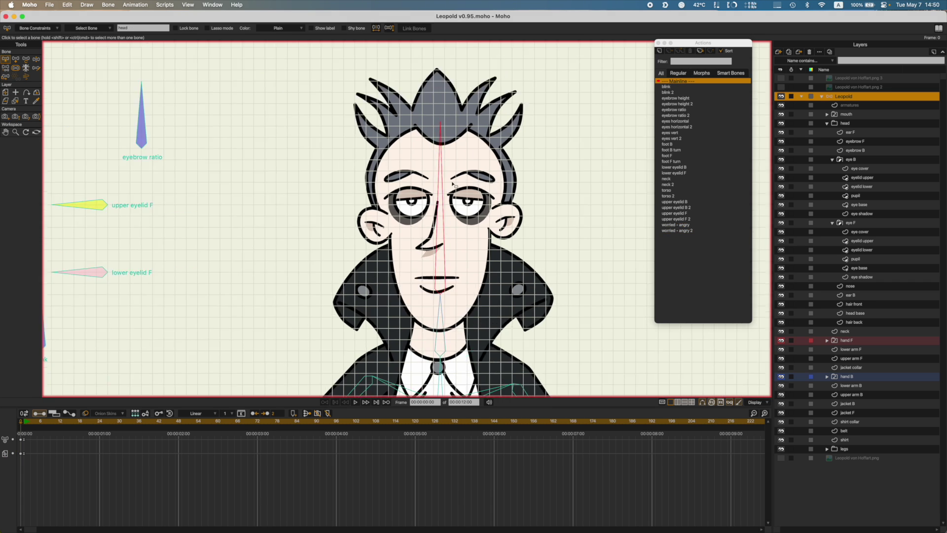
key(a)
drag(496, 152, 449, 173)
key(b)
drag(337, 152, 381, 173)
Step: Reduce the strength of the eyebrow B bones and save the file
click(857, 142)
shift+click(473, 166)
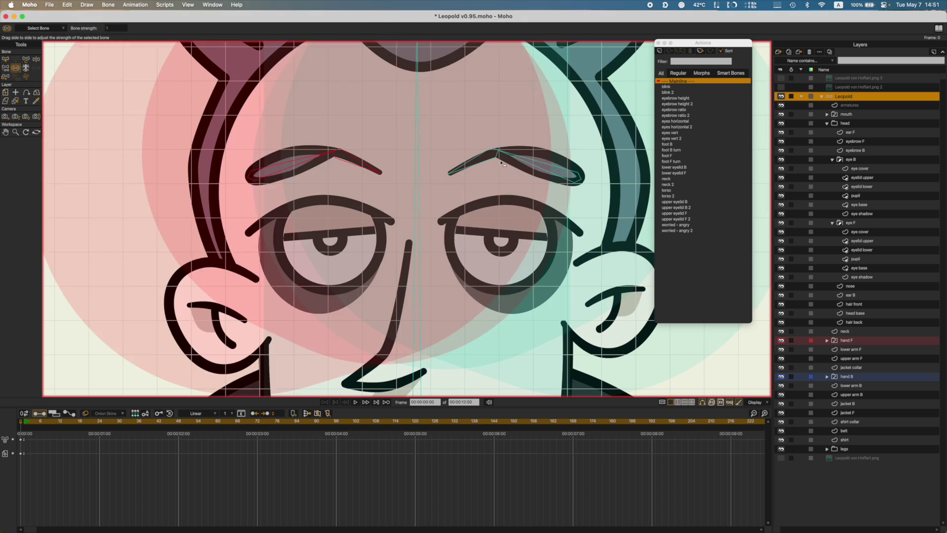
drag(276, 165, 245, 178)
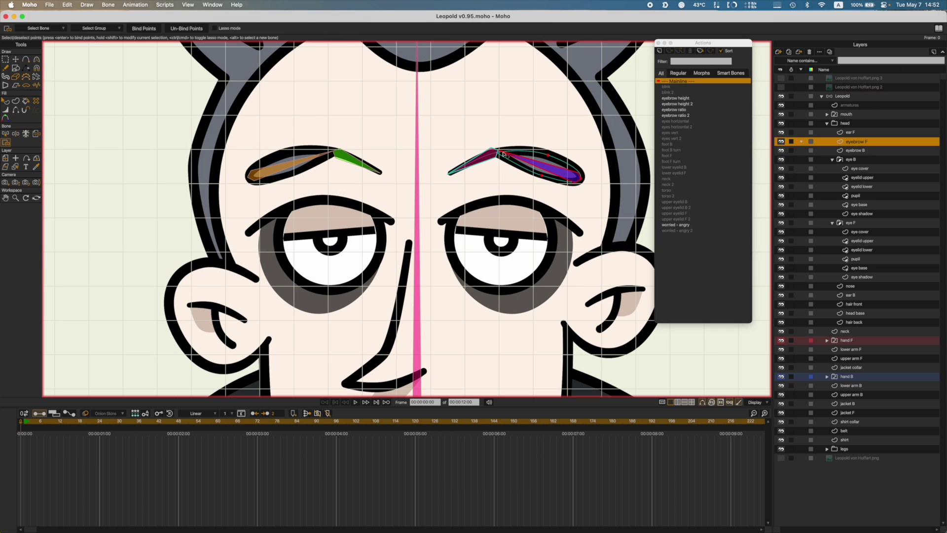
key(super+s)
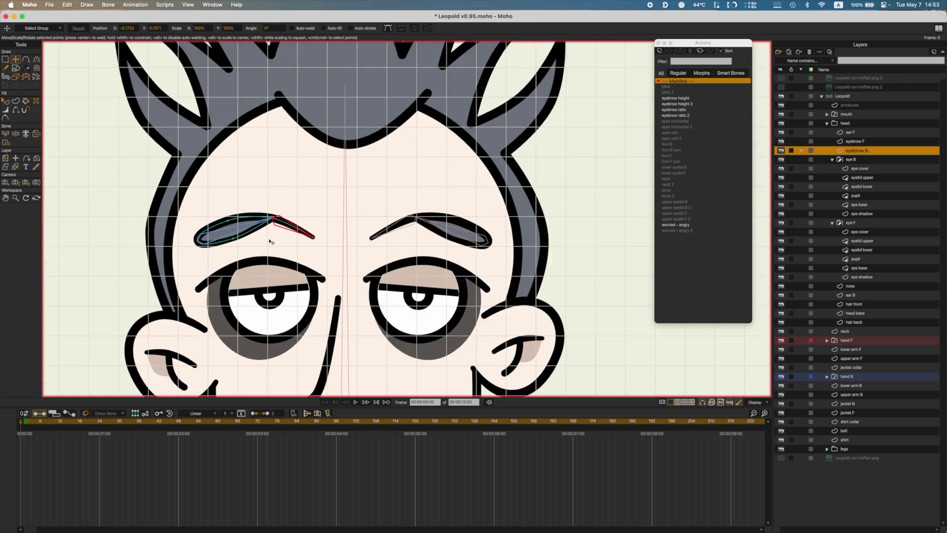
Step: Peak the selected points at eyebrow B's arch and undo the last change
key(super+p)
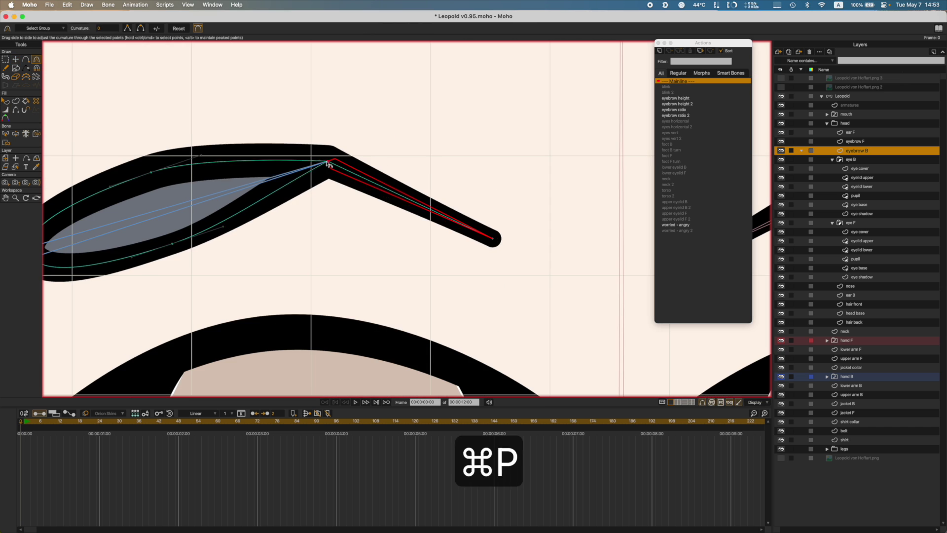
key(super+z)
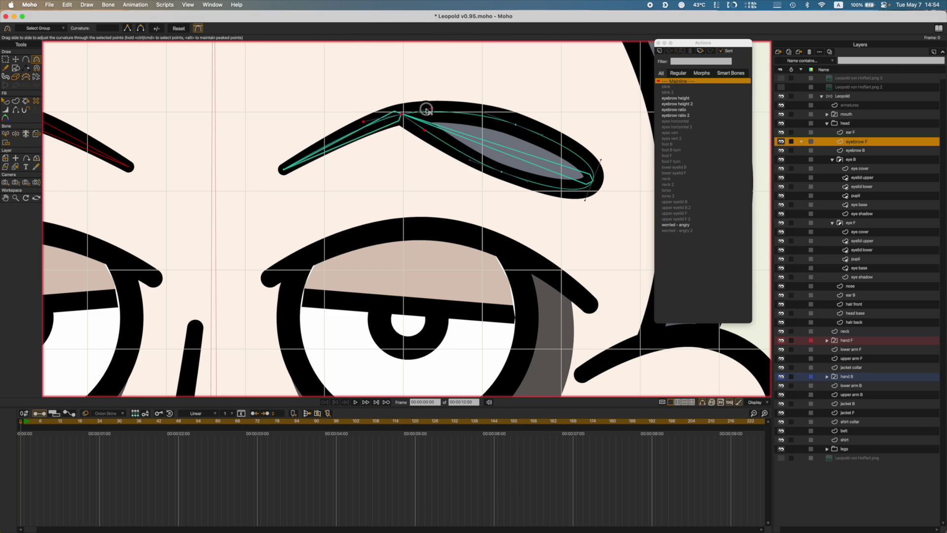
Step: Save the file and open the worried - angry action from the Leopold layer
key(super+s)
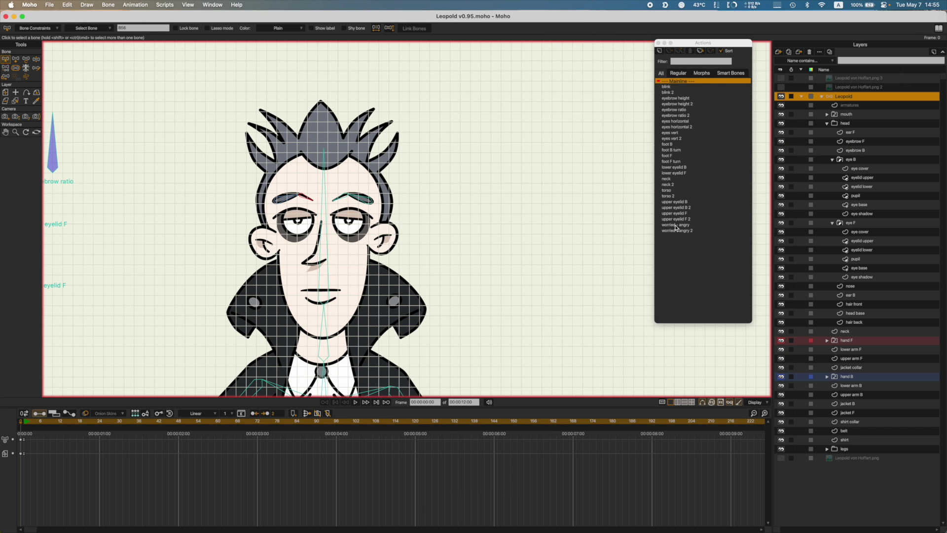
double_click(677, 229)
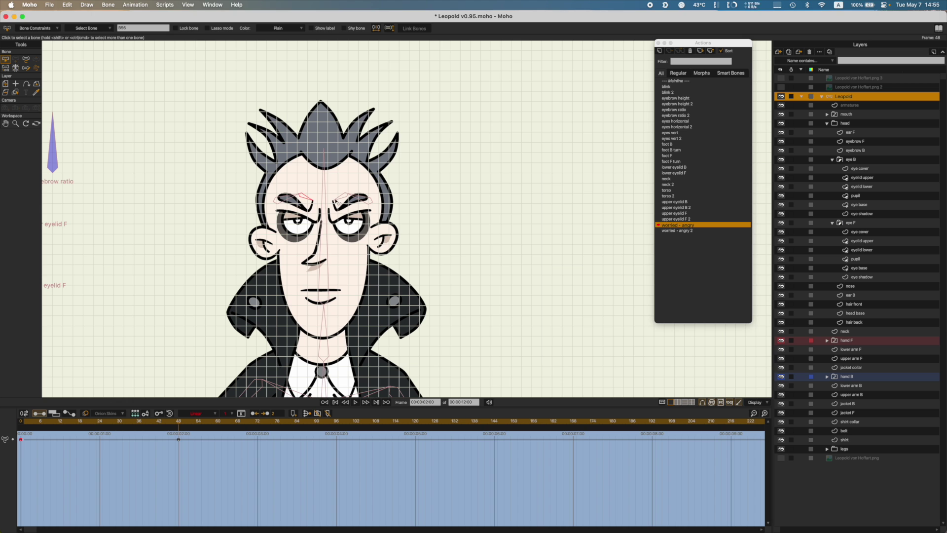
Step: Pose the eyebrow bones with the inner brow ends raised in worried - angry 2 and lowered in worried - angry
key(super+z)
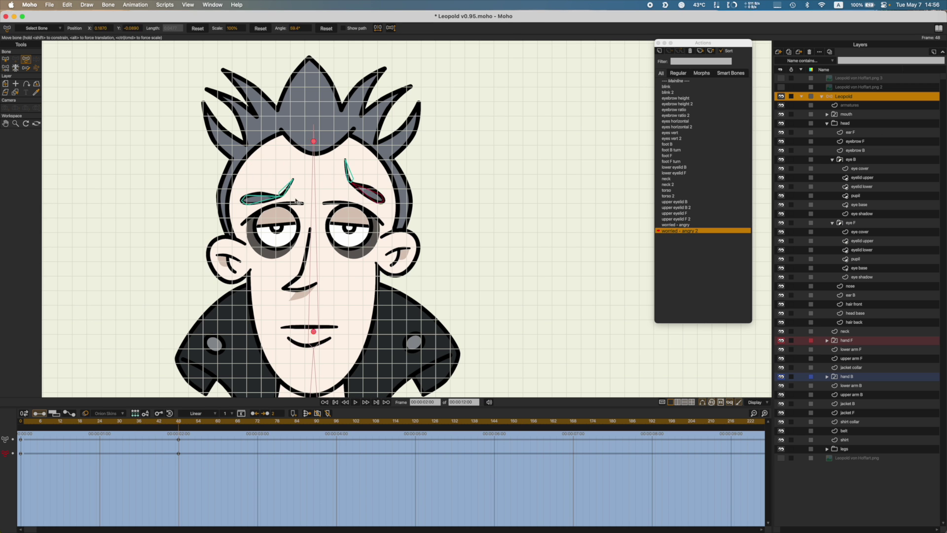
key(super+z)
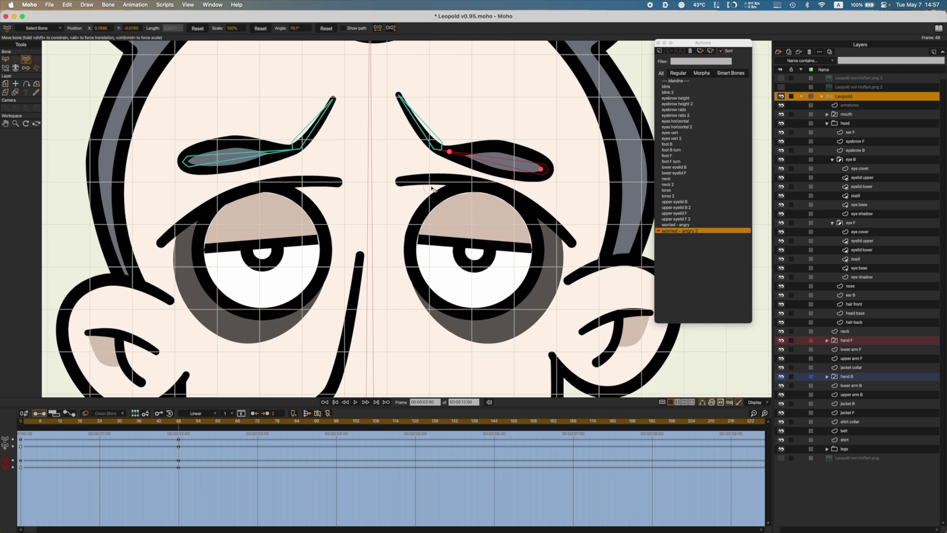
drag(434, 190, 409, 116)
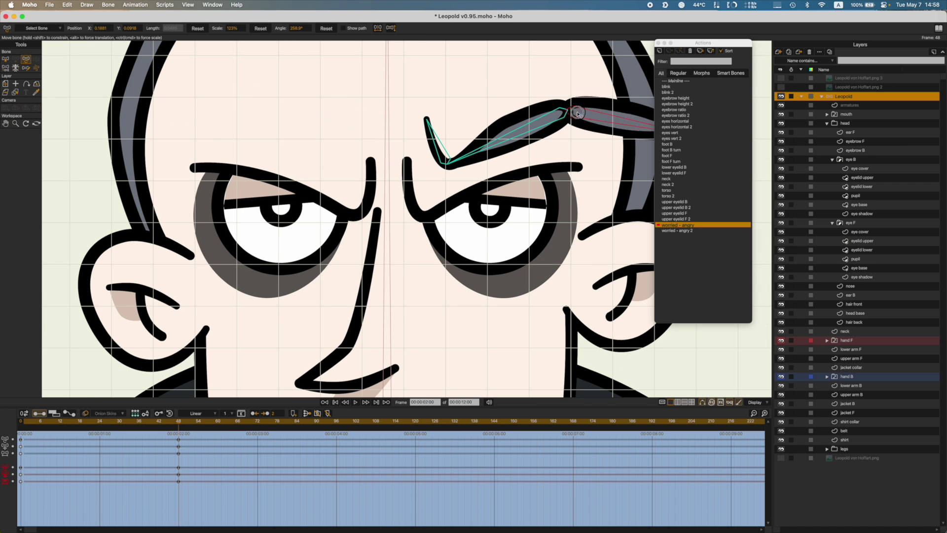
drag(340, 198, 337, 207)
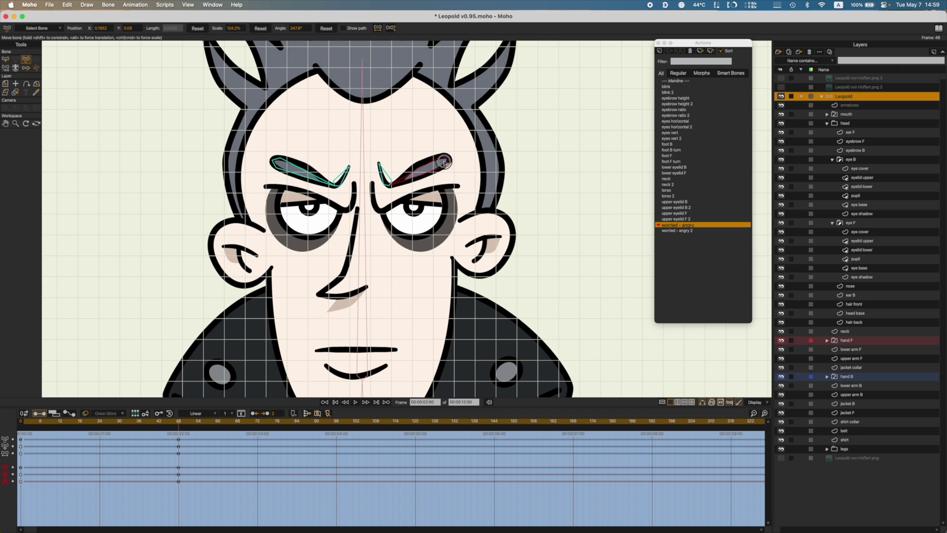
Step: Save the file, test the worried - angry controller bone on the mainline, and save again
key(super+s)
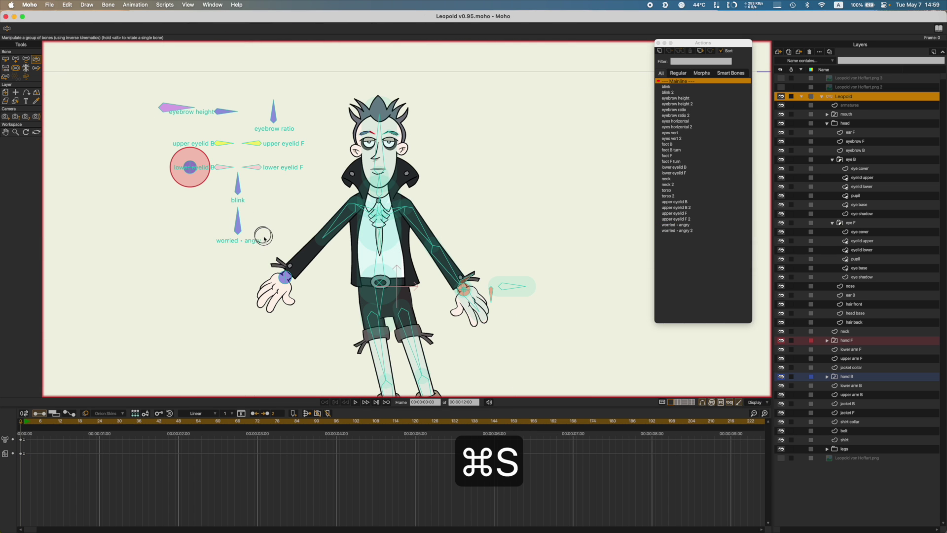
drag(237, 223, 282, 276)
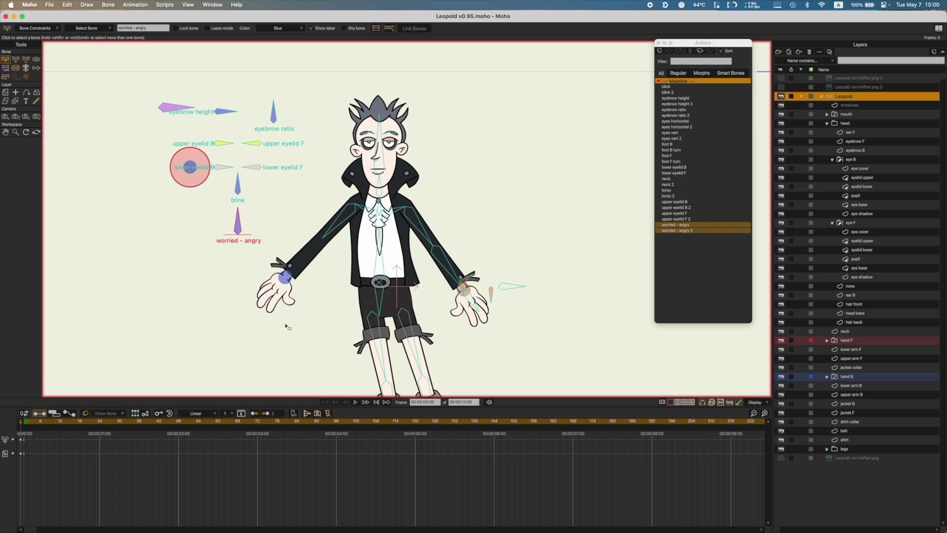
key(super+s)
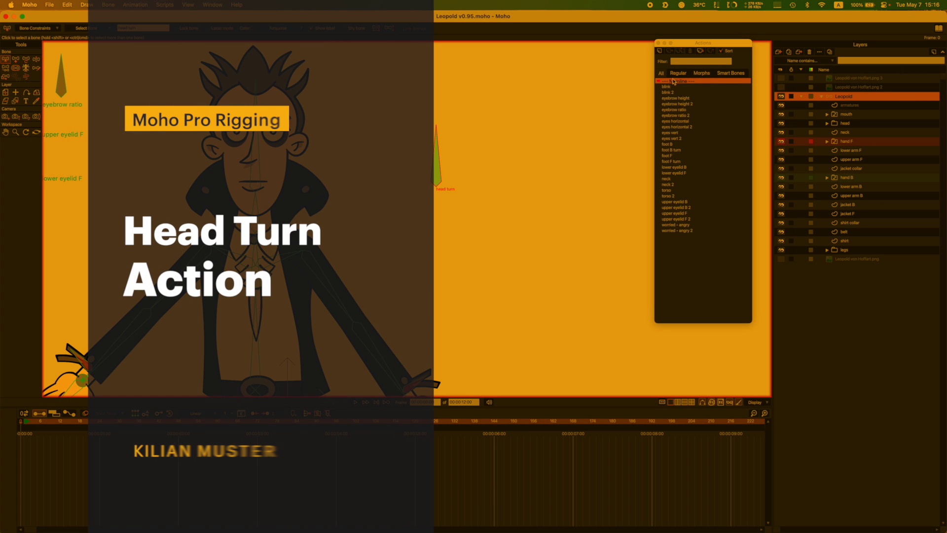
Step: Enable angle constraints on the head turn bone with a 70° maximum and save the file
click(30, 29)
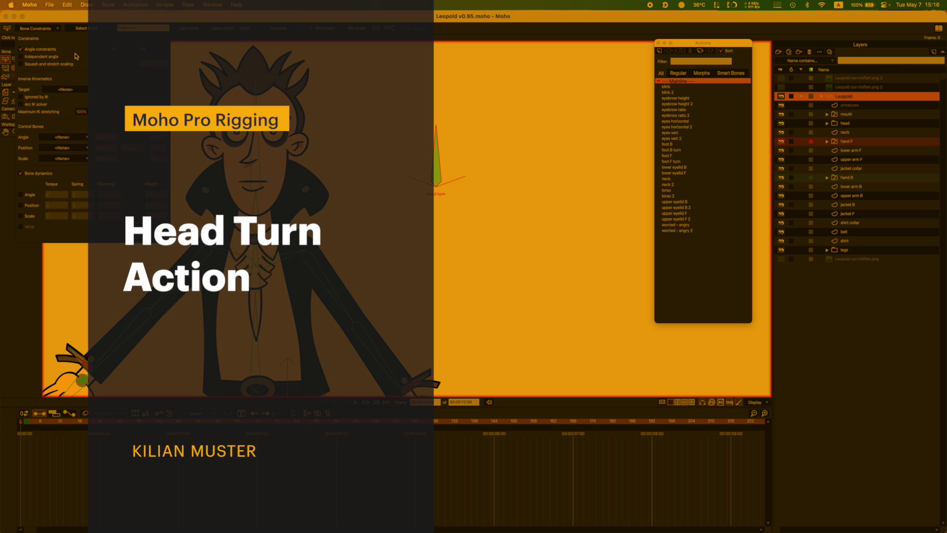
double_click(122, 50)
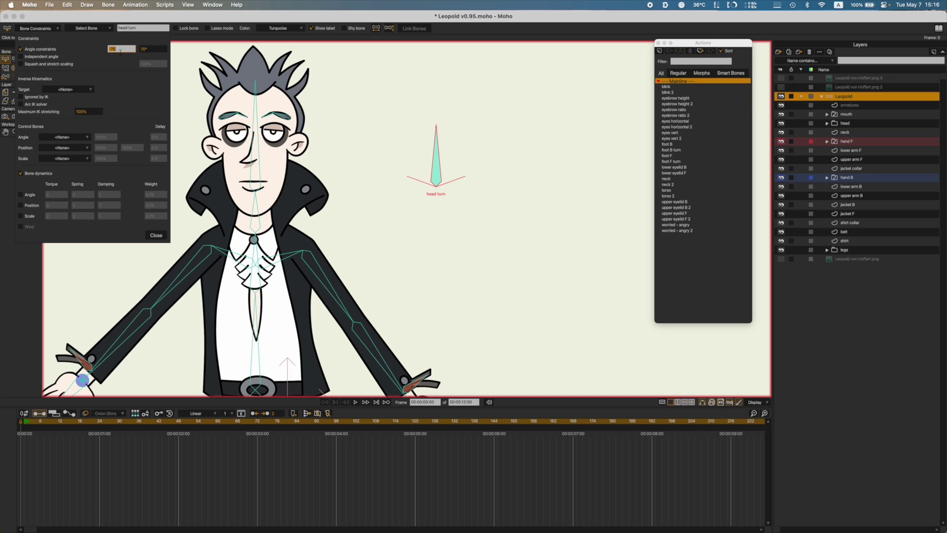
click(156, 235)
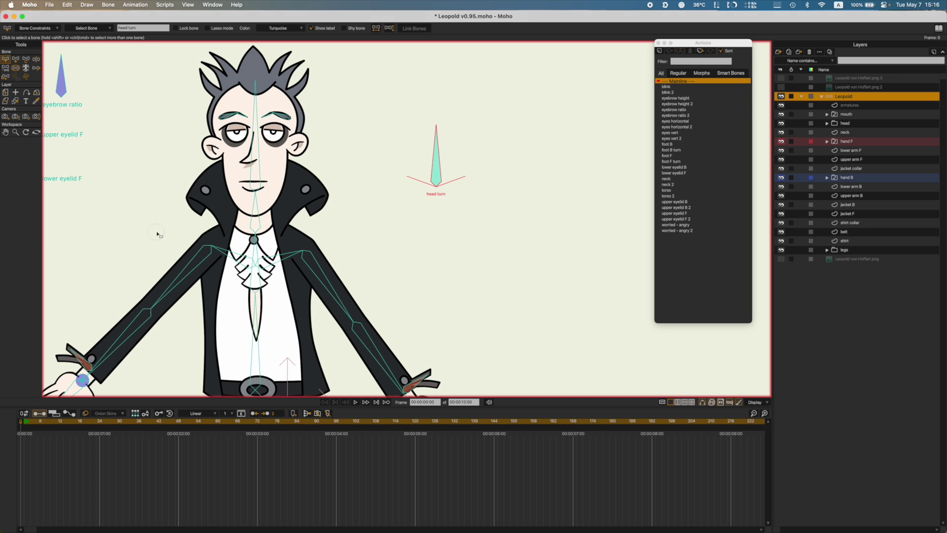
key(super+s)
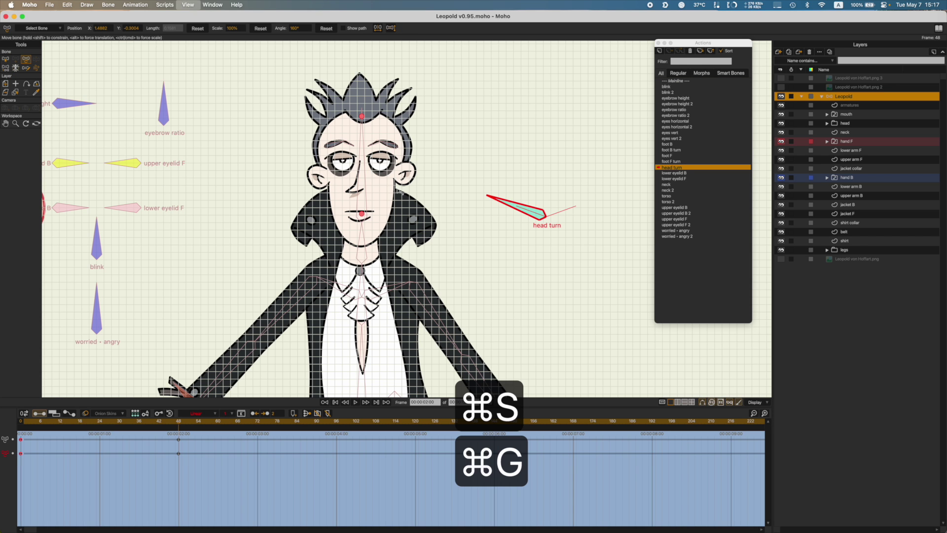
Step: In the head turn action at frame 48, shift the mouth layer sideways to an X position of about -0.08
click(188, 4)
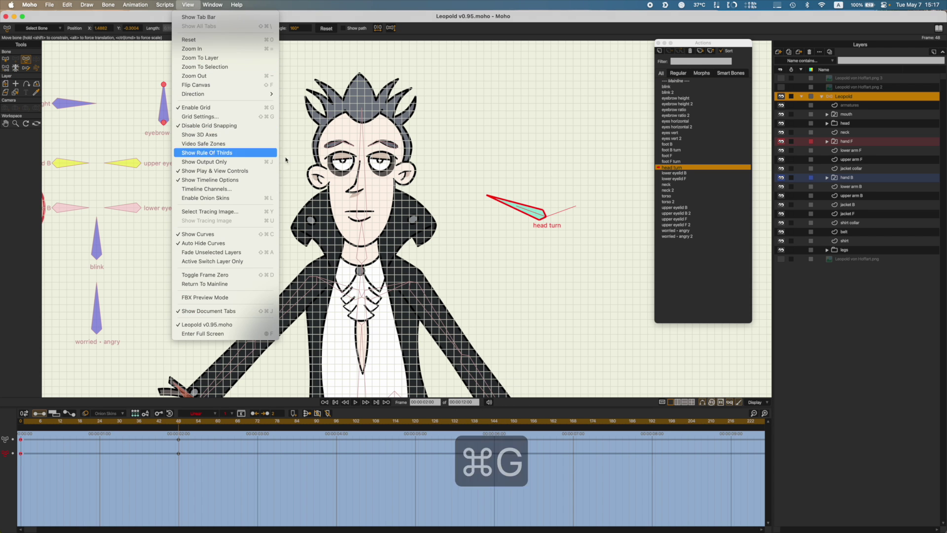
click(448, 223)
scroll(345, 176, up, 5)
mouse_move(378, 173)
mouse_down()
mouse_move(385, 214)
mouse_move(385, 190)
mouse_up()
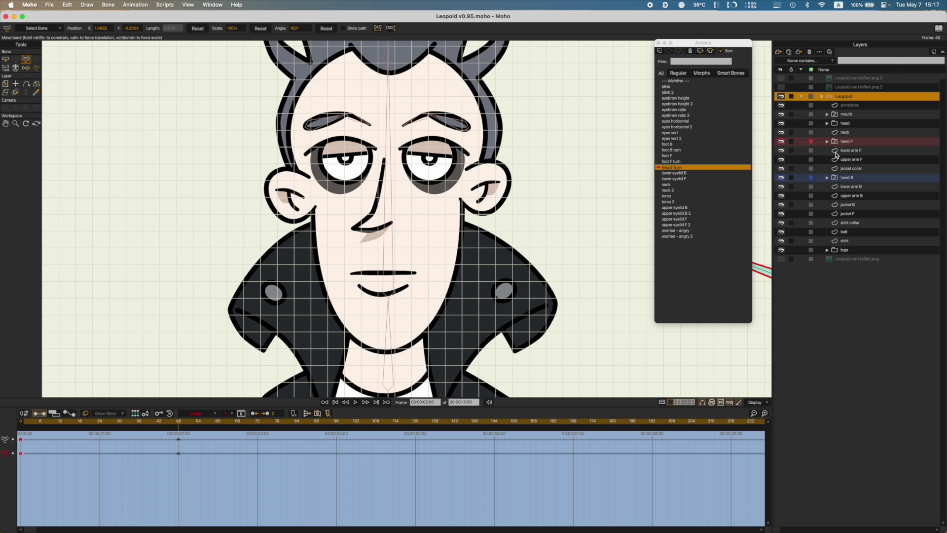
click(847, 115)
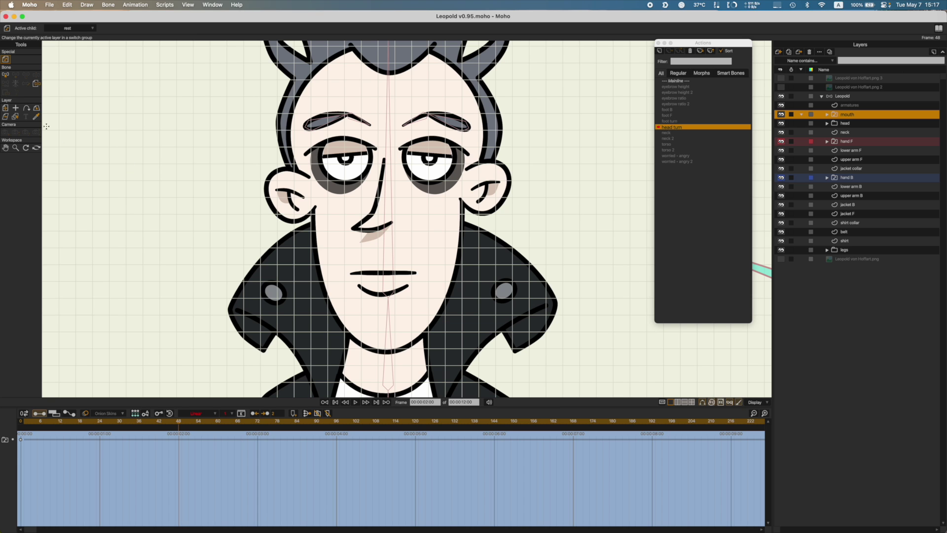
click(6, 107)
drag(396, 285, 325, 283)
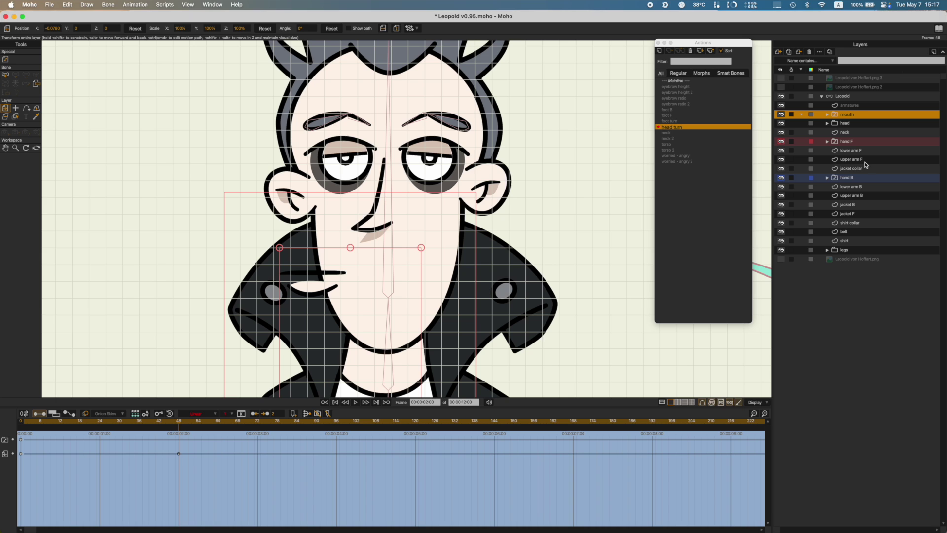
Step: Shift the eyebrow F, eyebrow B, eye B, eye F and nose layers to X about -0.083, and nudge eye F to about -0.09
click(827, 124)
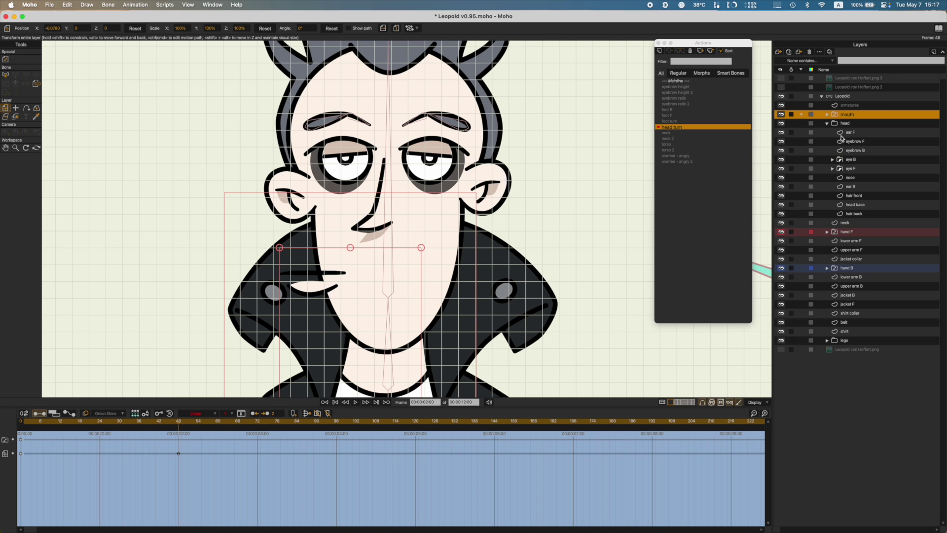
click(845, 160)
super+click(857, 151)
super+click(857, 142)
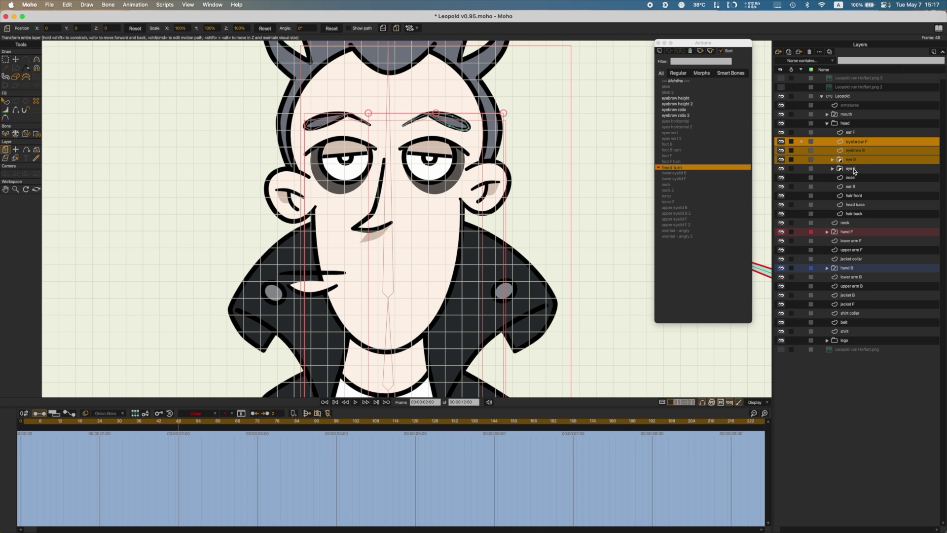
super+click(853, 169)
super+click(851, 178)
drag(360, 205, 326, 198)
drag(315, 200, 306, 201)
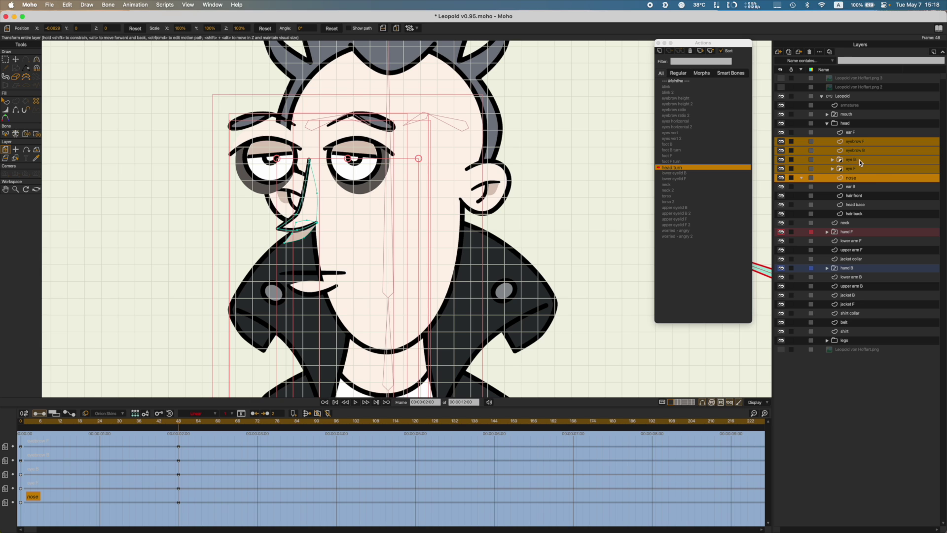
click(872, 169)
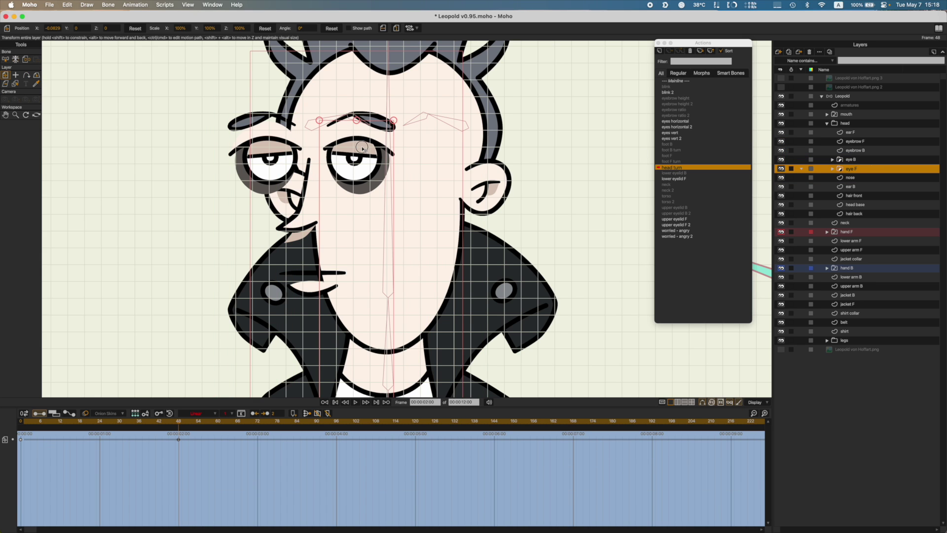
drag(362, 148, 357, 151)
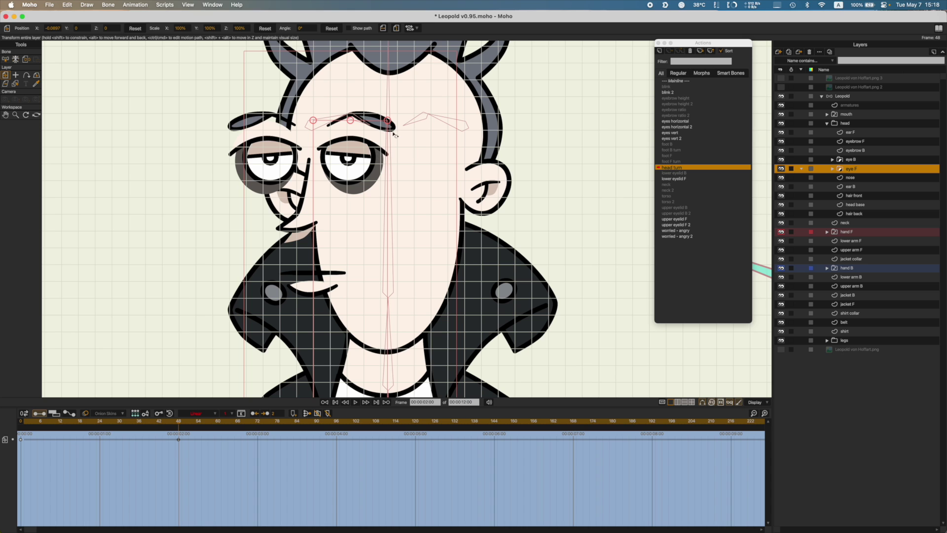
Step: Try to scale the eye F layer with Transform Layer and undo the changes
drag(388, 121, 404, 110)
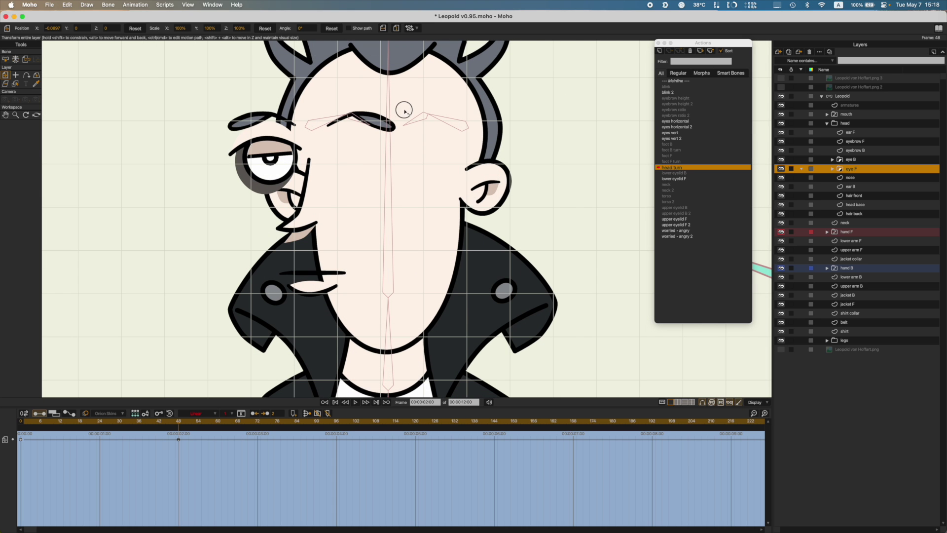
key(super+z)
key(super+z)
key(super+z)
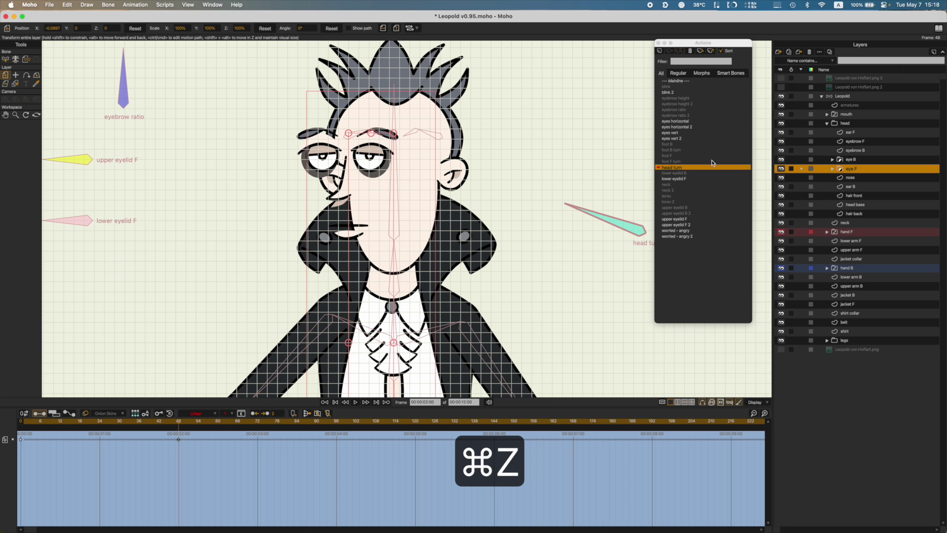
drag(394, 133, 334, 131)
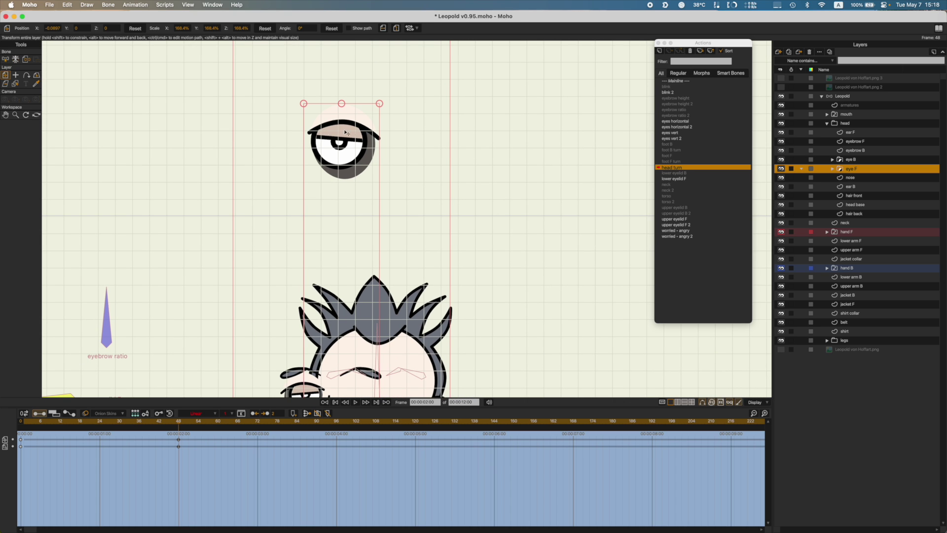
key(super+z)
key(super+z)
key(super+z)
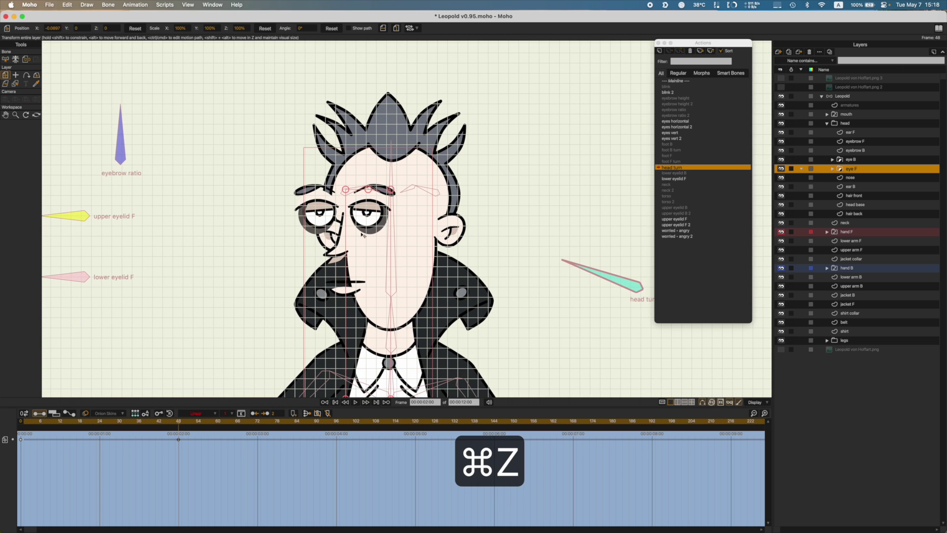
Step: Set the layer origins of eye B and eye F at their pupils and the nose layer's origin at the nose's upper end
scroll(366, 215, up, 2)
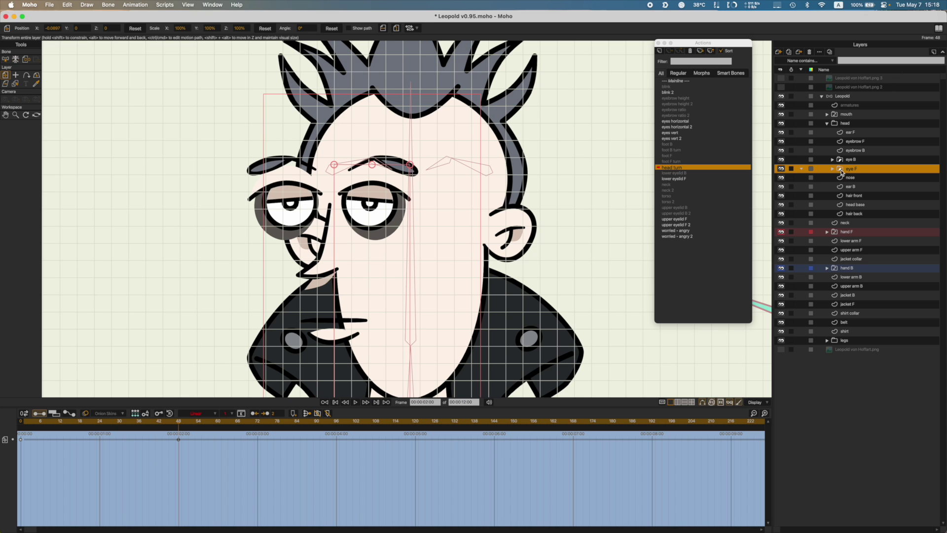
click(857, 159)
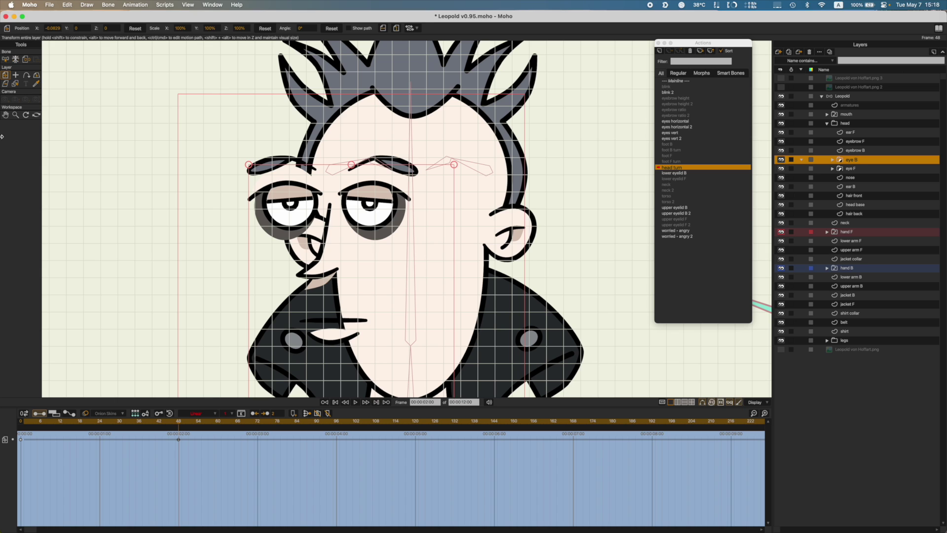
click(16, 76)
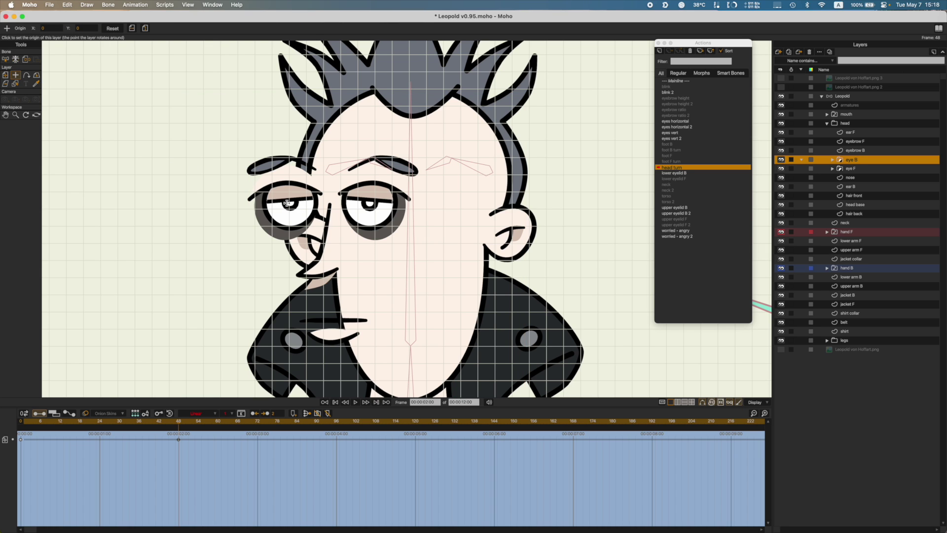
click(291, 202)
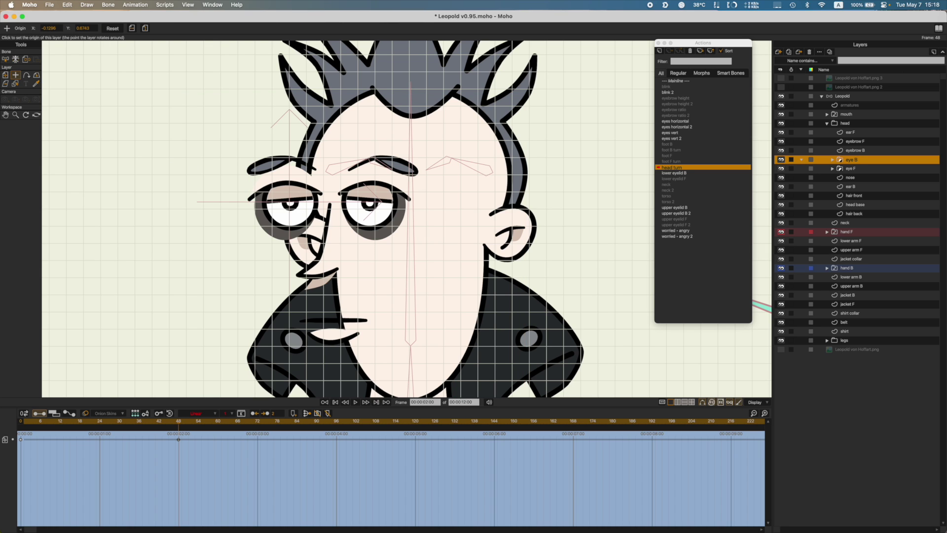
click(858, 170)
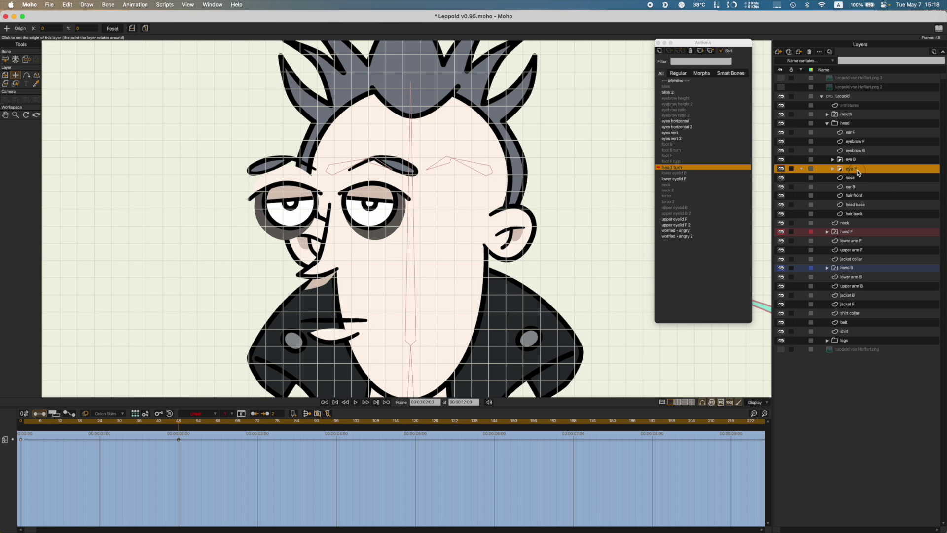
click(369, 203)
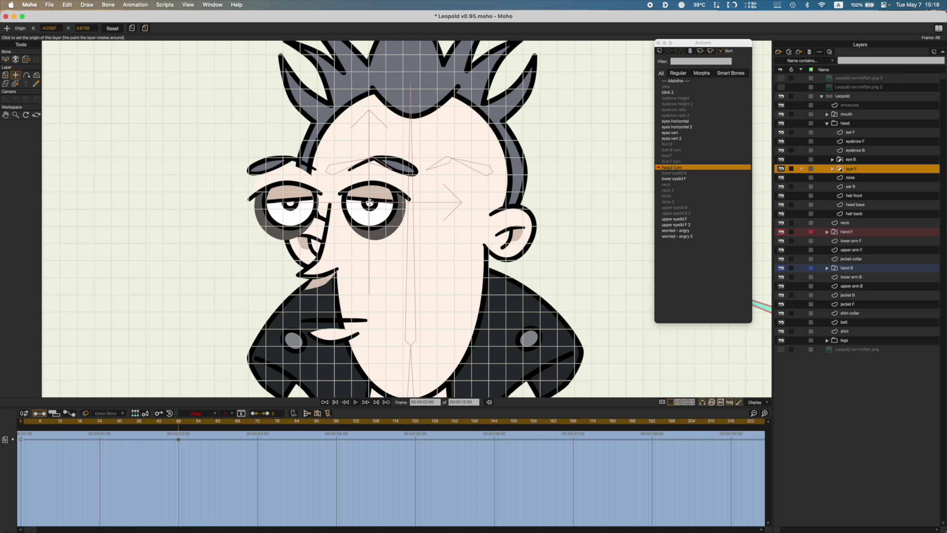
click(858, 177)
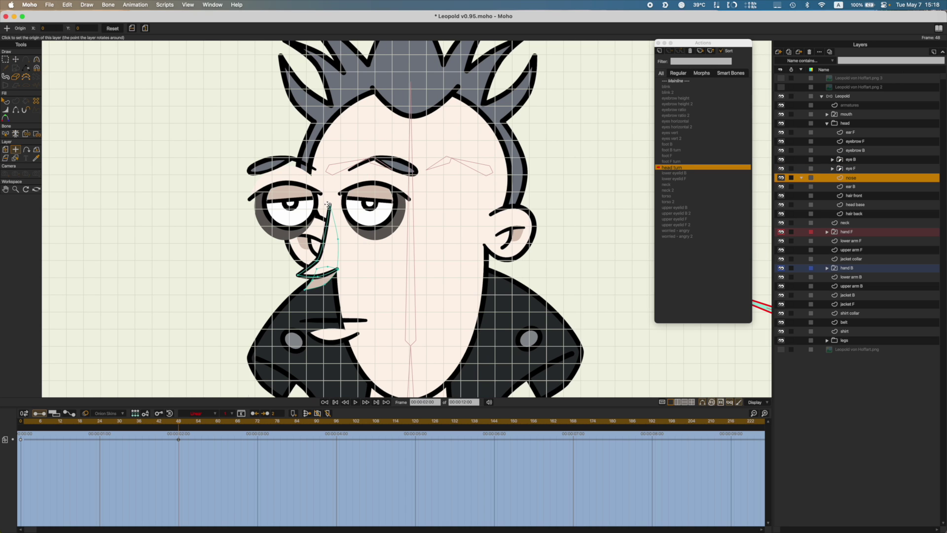
click(329, 205)
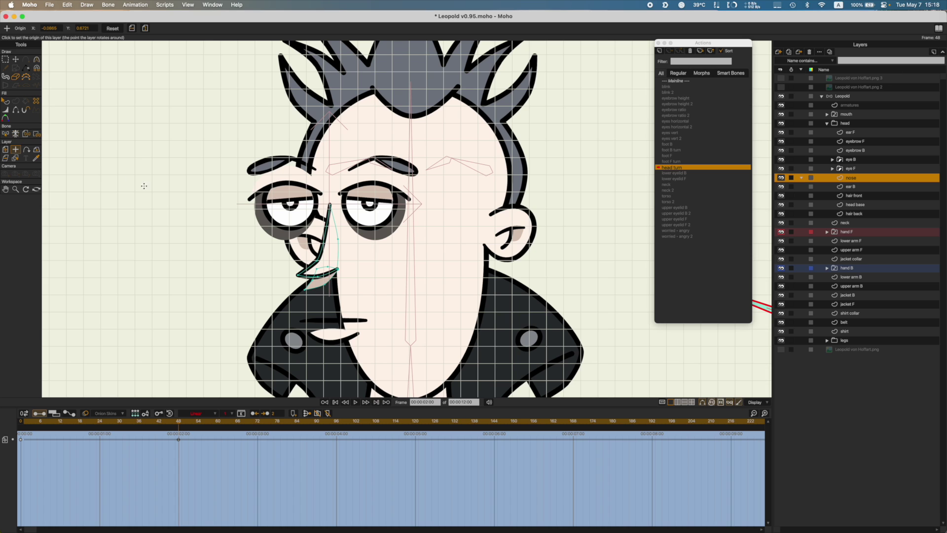
Step: At frame 48 of the head turn action, squash the eye B layer horizontally to about half width and shift it toward the nose
click(10, 149)
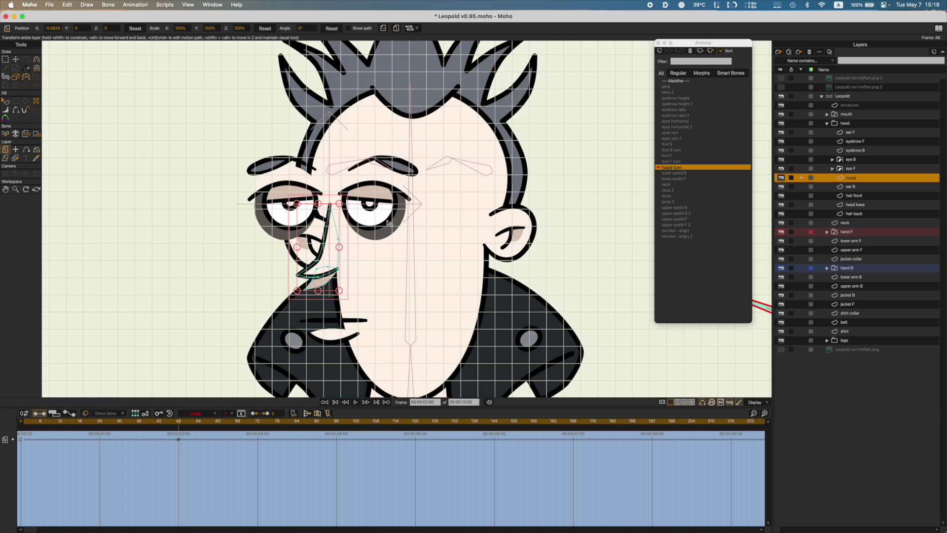
click(855, 170)
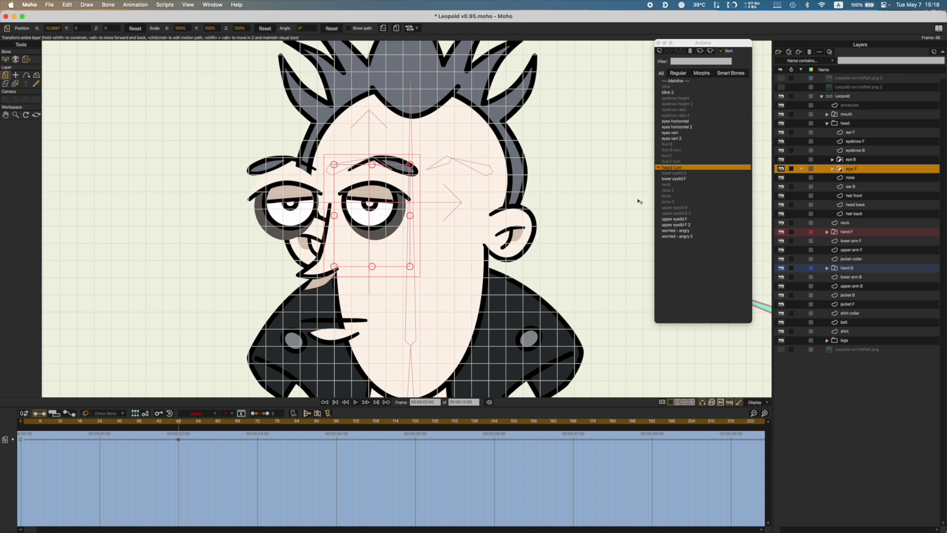
click(864, 161)
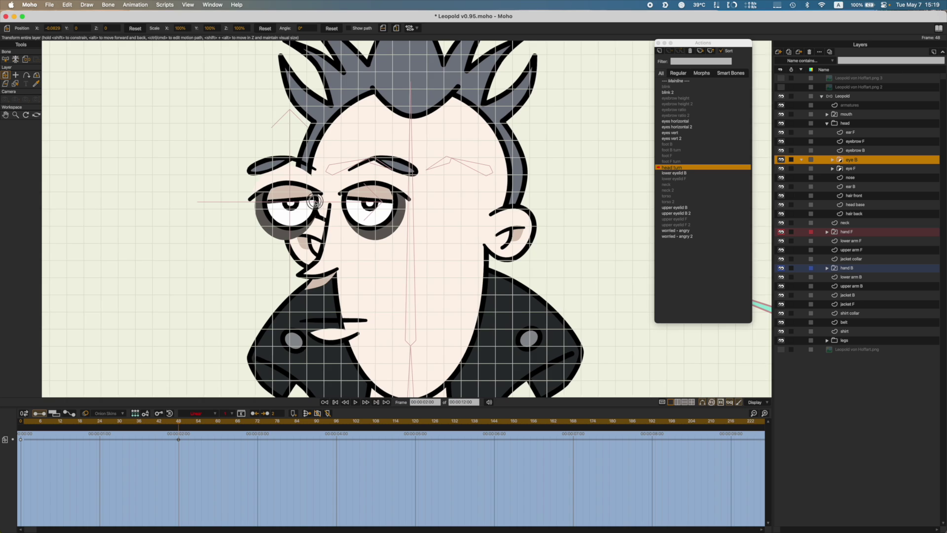
drag(260, 216, 308, 206)
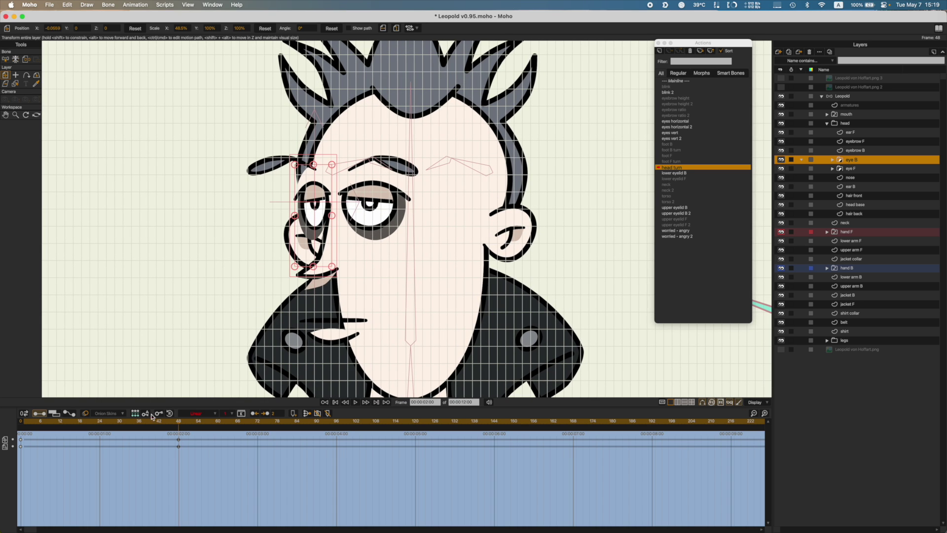
drag(164, 421, 180, 438)
Step: Delete the frame 48 layer keyframes of eyebrow F and eyebrow B
click(859, 150)
shift+click(853, 144)
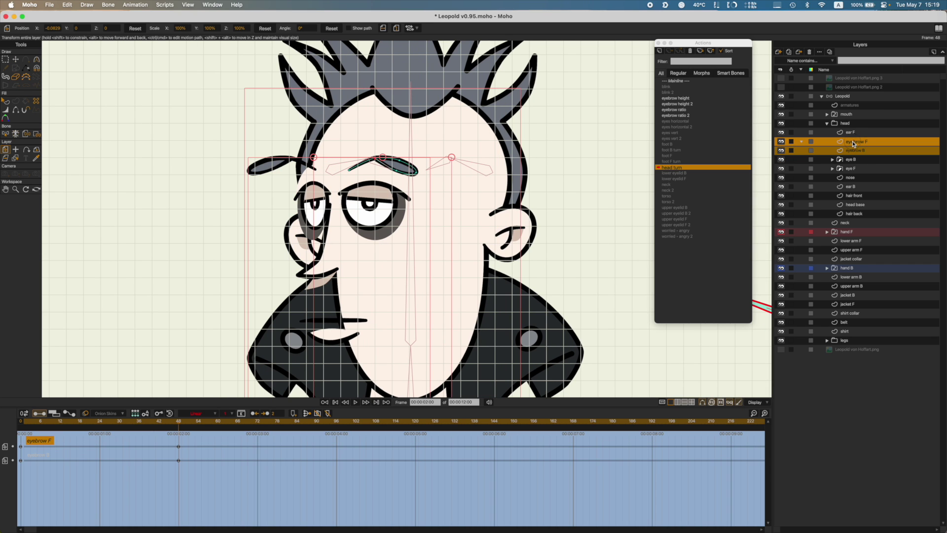
drag(184, 483, 161, 436)
key(Delete)
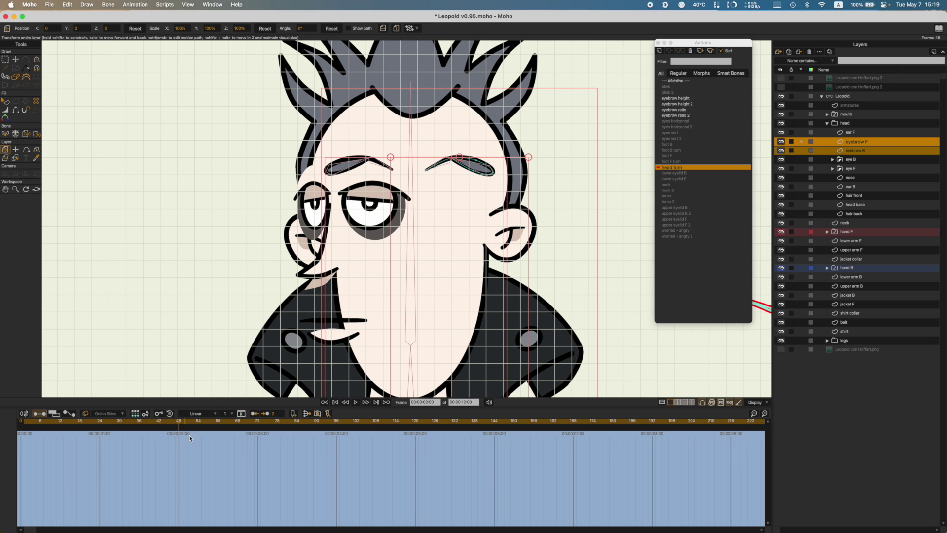
Step: On the Leopold bone layer at frame 48, move, shrink and tilt the back eyebrow's bone, and shift the front eyebrow's bone above eye F
click(844, 97)
key(t)
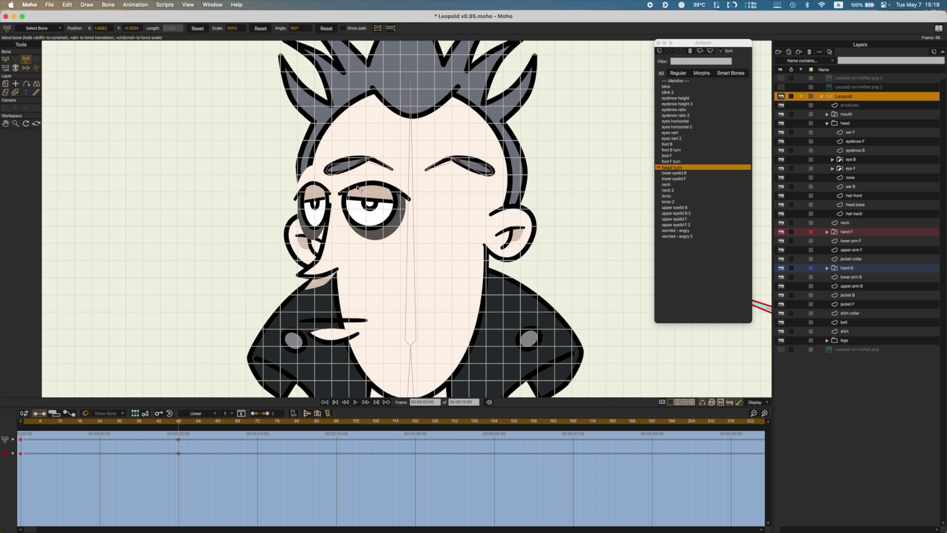
drag(329, 171, 300, 176)
key(b)
click(325, 167)
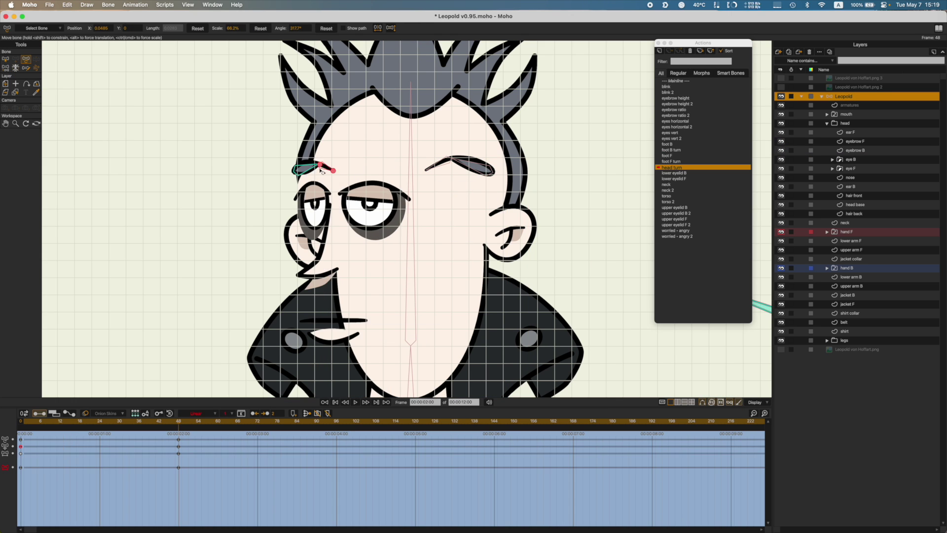
drag(178, 434, 104, 434)
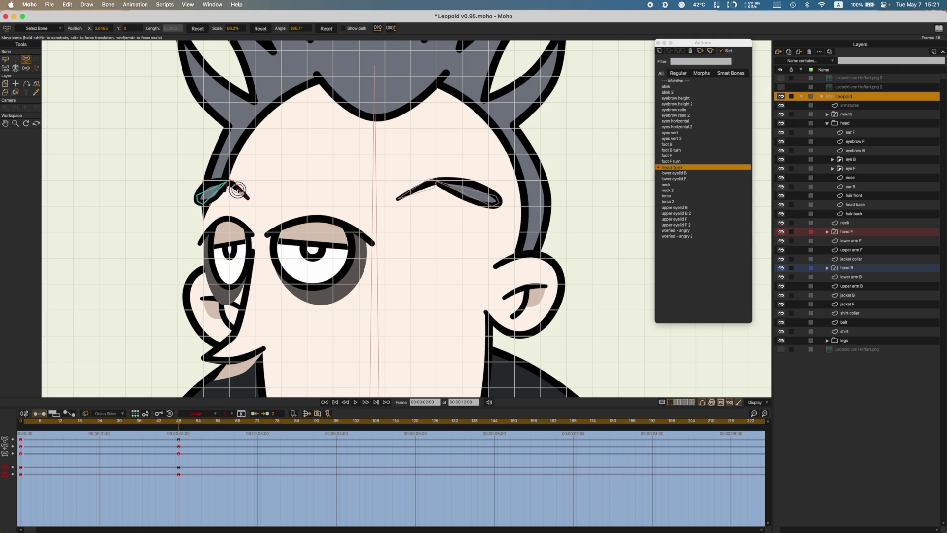
drag(436, 181, 316, 181)
drag(178, 435, 183, 453)
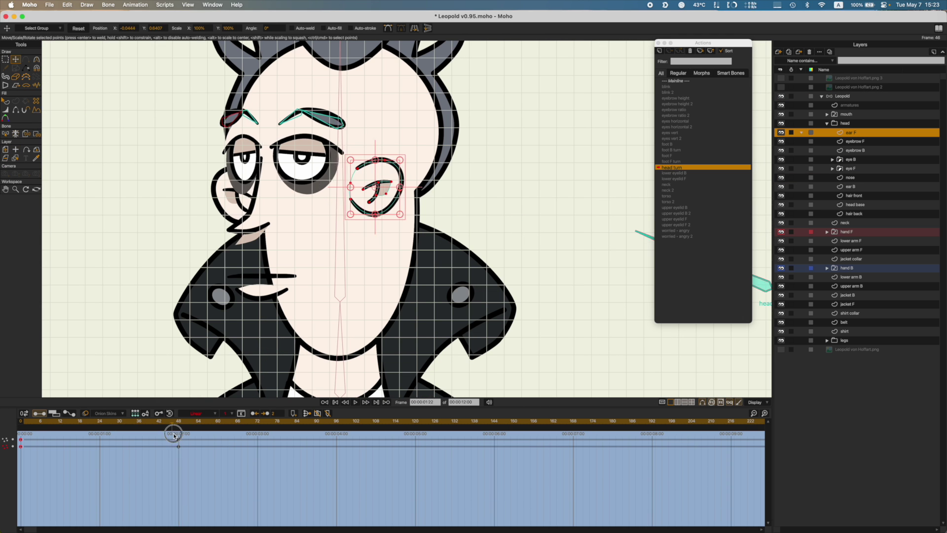
Step: At frame 48, narrow ear F's points inward on the side of the head and shift ear B inward behind the head base
drag(174, 435, 178, 435)
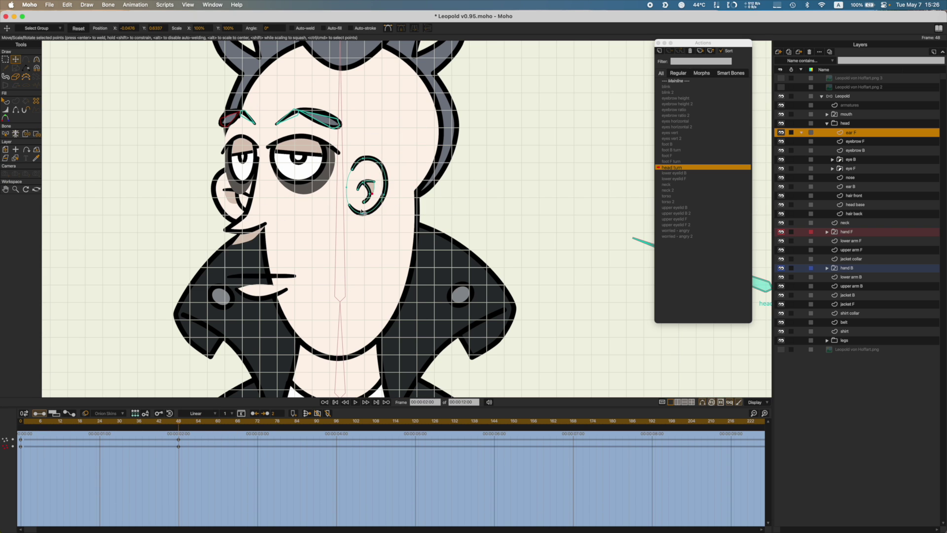
mouse_move(178, 432)
mouse_down()
mouse_move(199, 422)
mouse_move(178, 429)
mouse_up()
click(851, 186)
drag(239, 194, 315, 191)
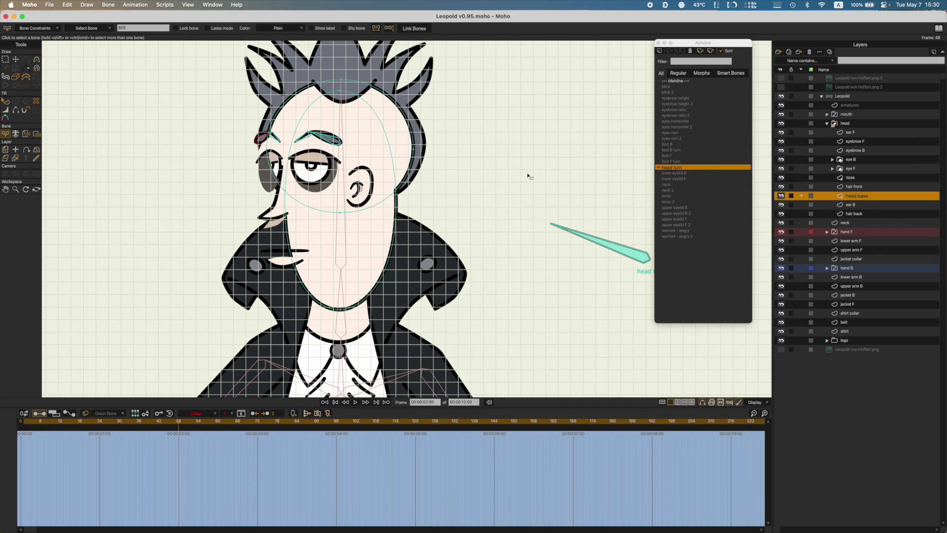
Step: Reopen the head turn action and reshape the head base points into a side-turned face outline at frame 48
key(super+z)
double_click(676, 81)
double_click(672, 167)
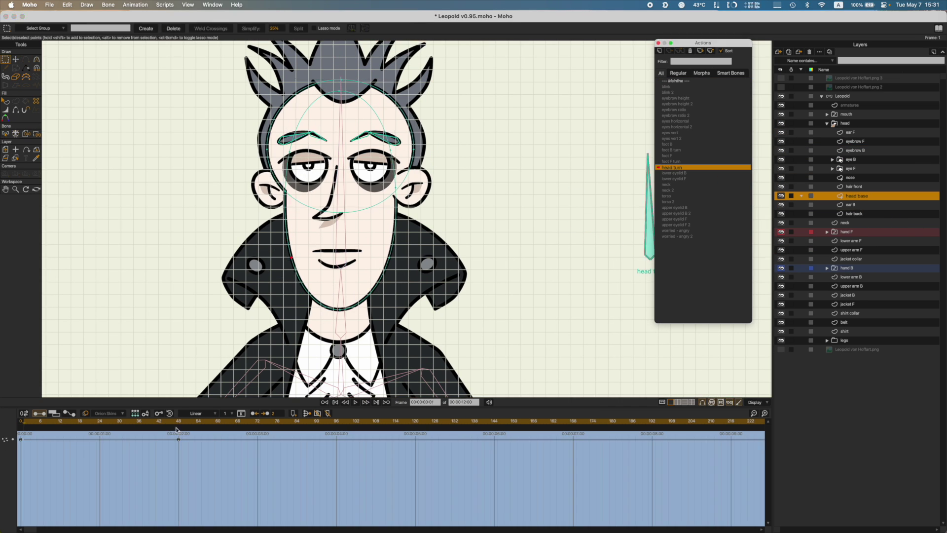
key(super+r)
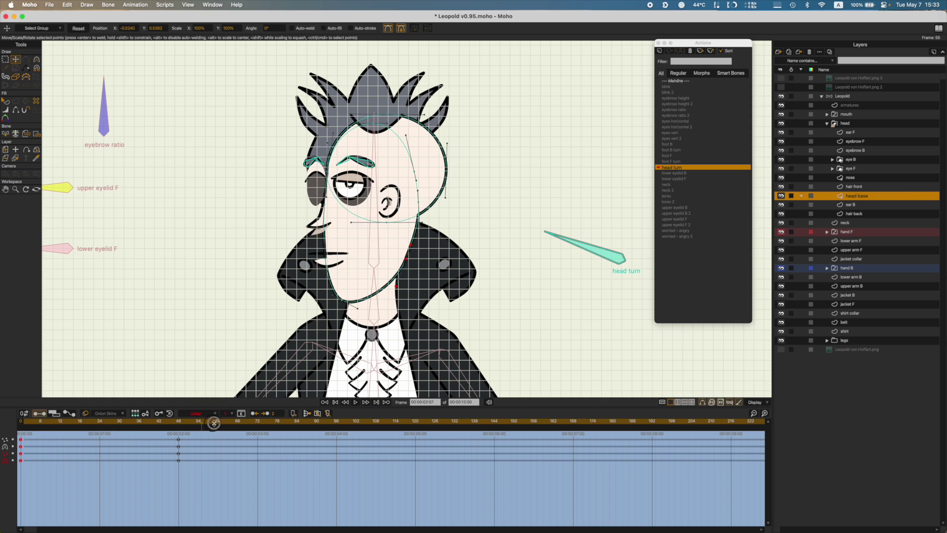
key(super+z)
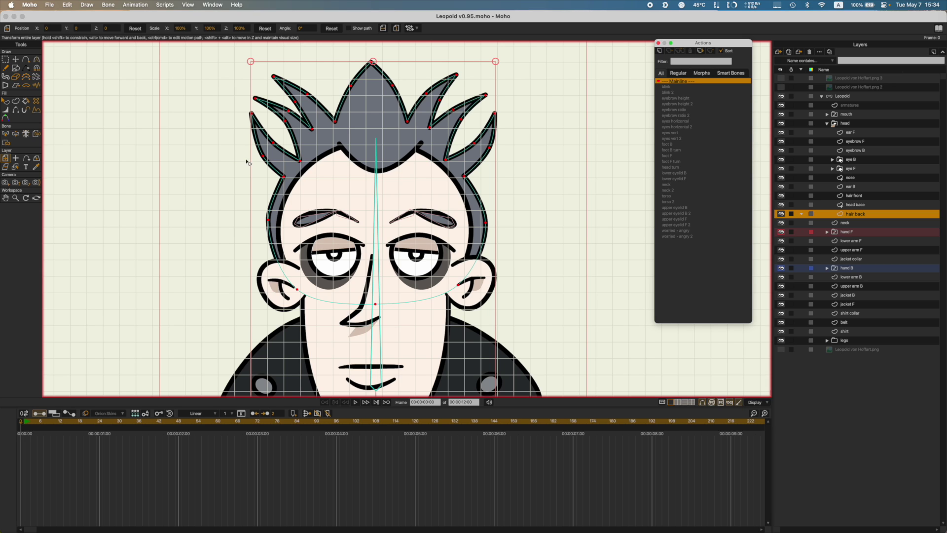
Step: On the mainline, duplicate the hair back shape, delete the copy's spikes to make a rounded head-back shape, fit it behind the head and save
key(super+c)
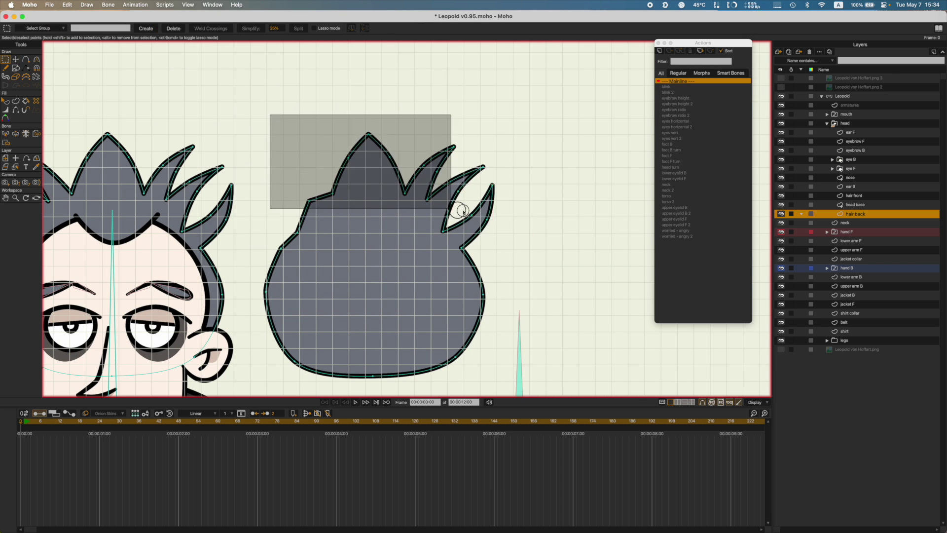
key(Delete)
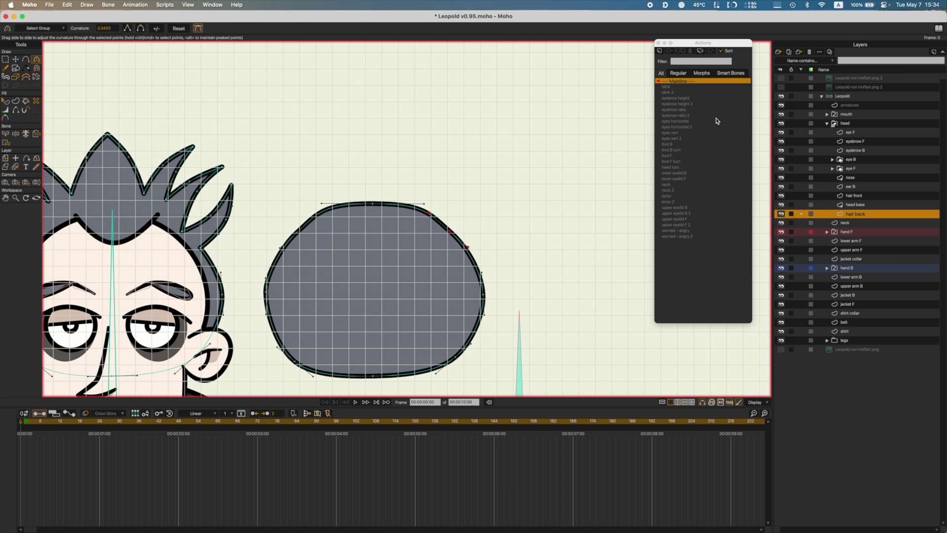
key(super+s)
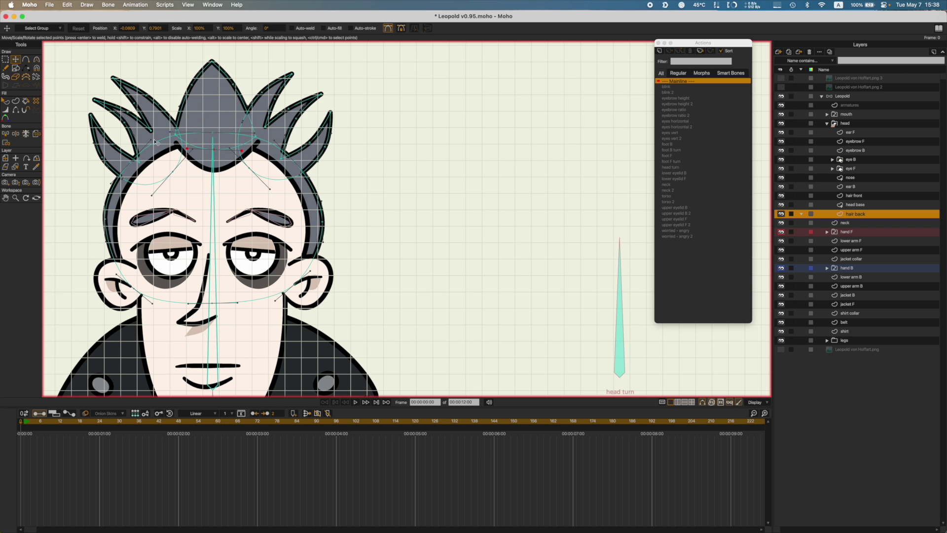
key(super+s)
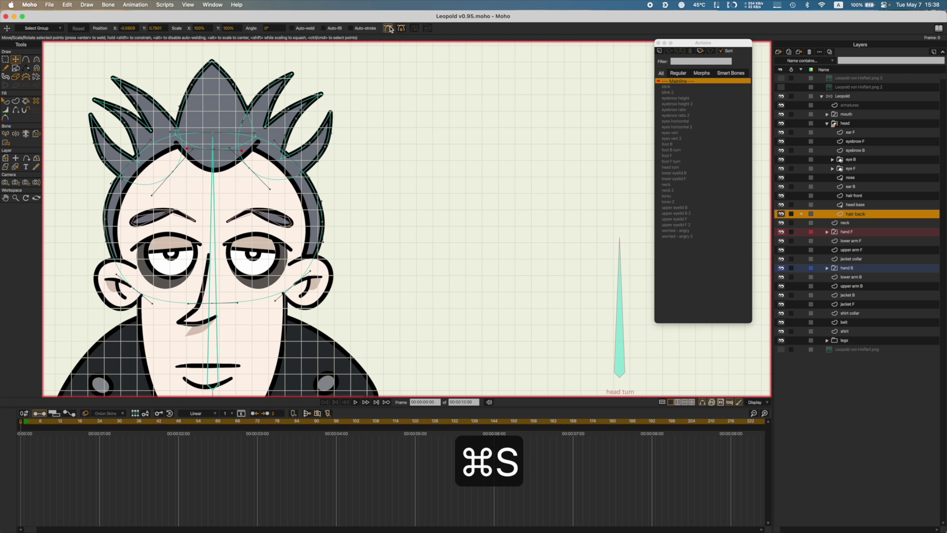
click(422, 177)
key(super+s)
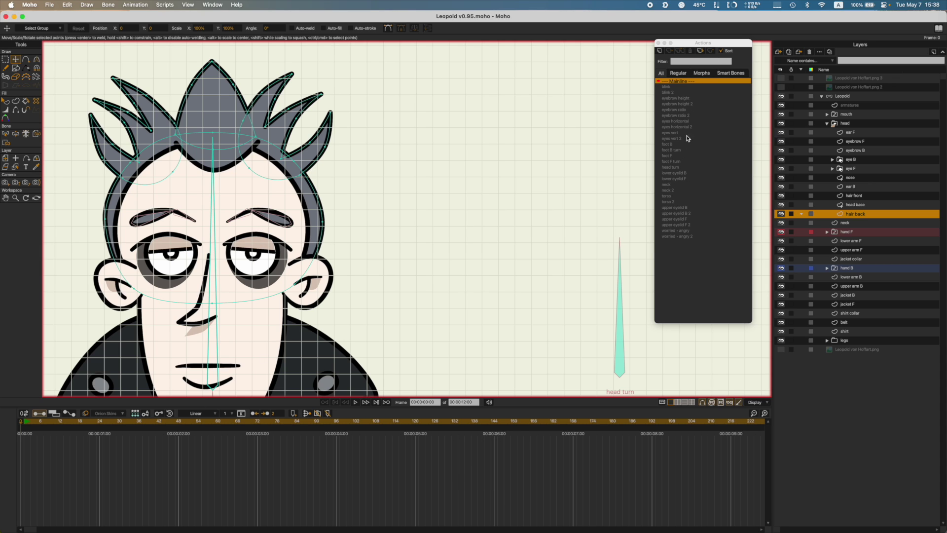
Step: At frame 48 of the head turn action, shift the hair back's rounded base toward the rear and reshape the hair front along the forehead
double_click(670, 169)
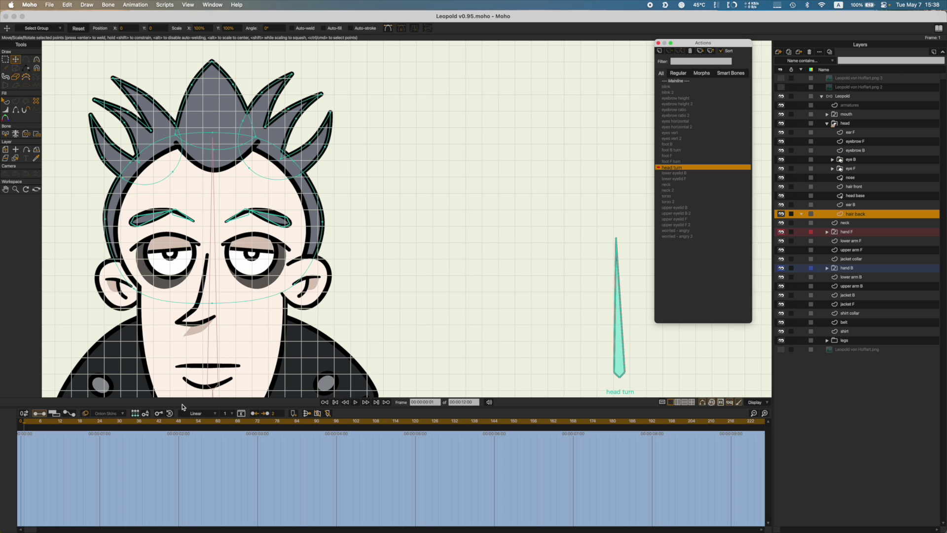
drag(117, 422, 179, 428)
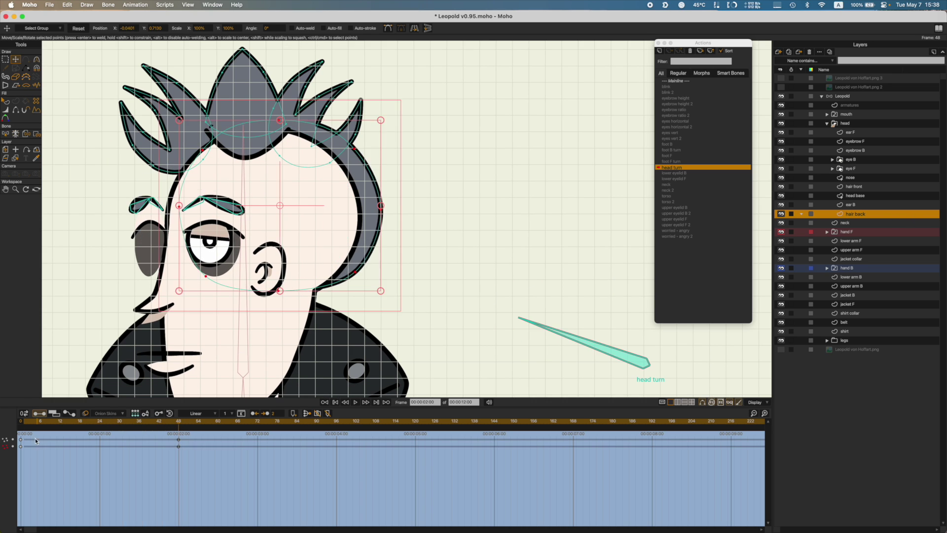
click(855, 187)
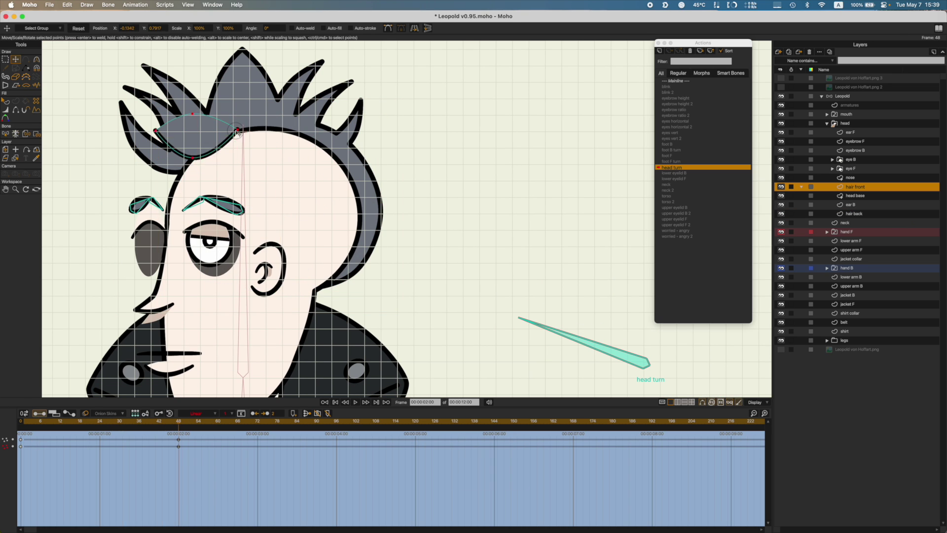
drag(224, 168, 197, 156)
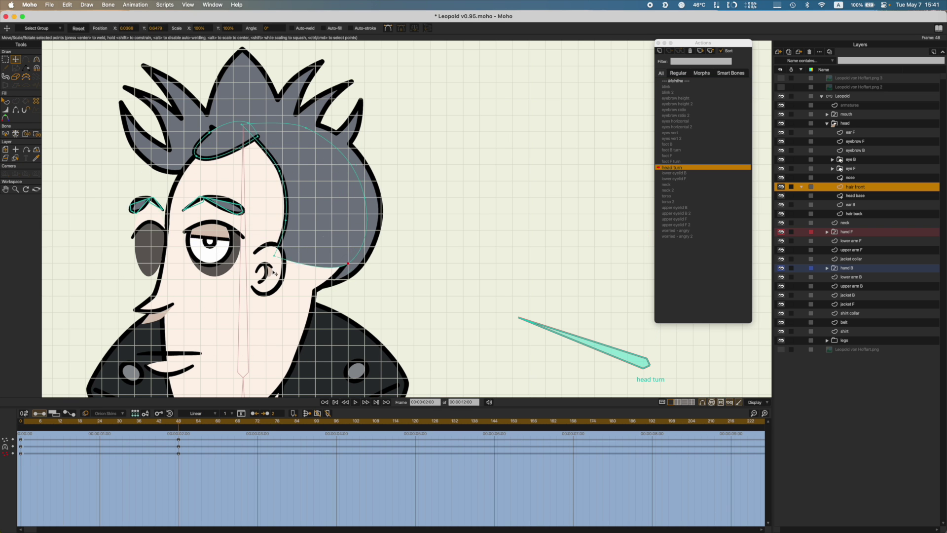
Step: At frame 48, reshape the hair back spikes so they follow the turned head and lean toward its rear
key(super+p)
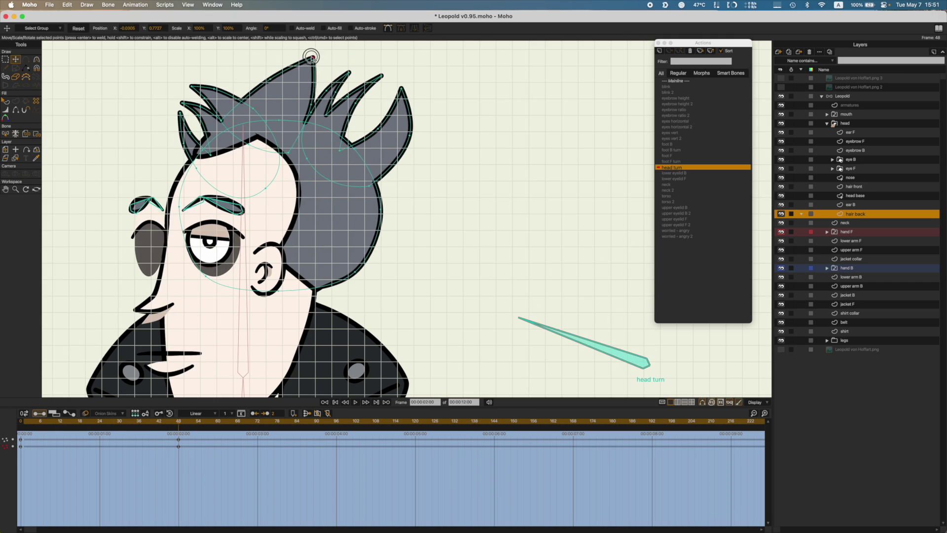
click(315, 151)
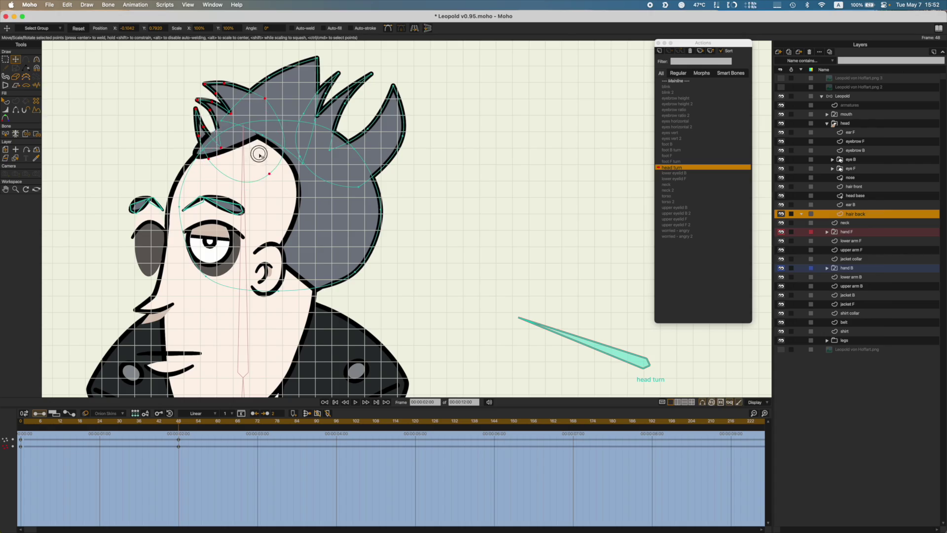
key(super+r)
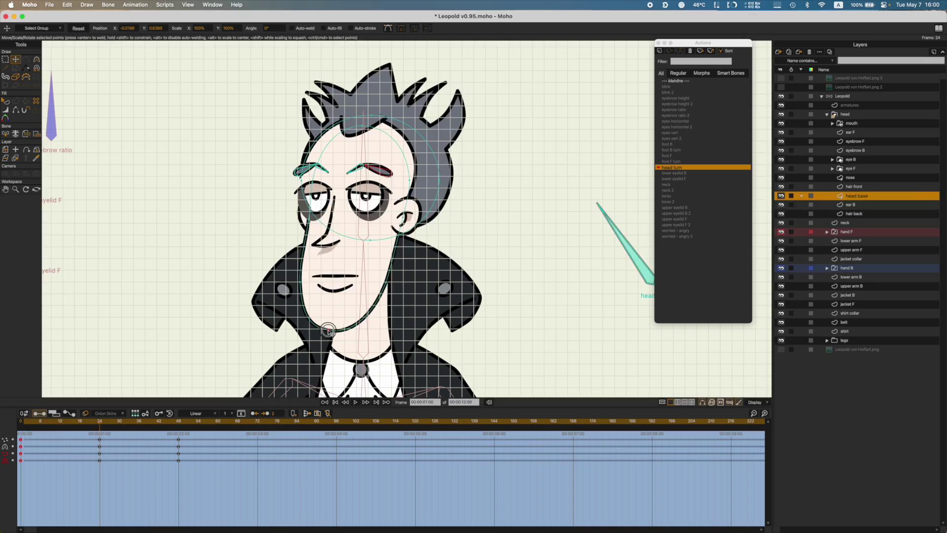
Step: Refine the head base outline and its curvature around frame 24 of the head turn action and save the project
key(super+z)
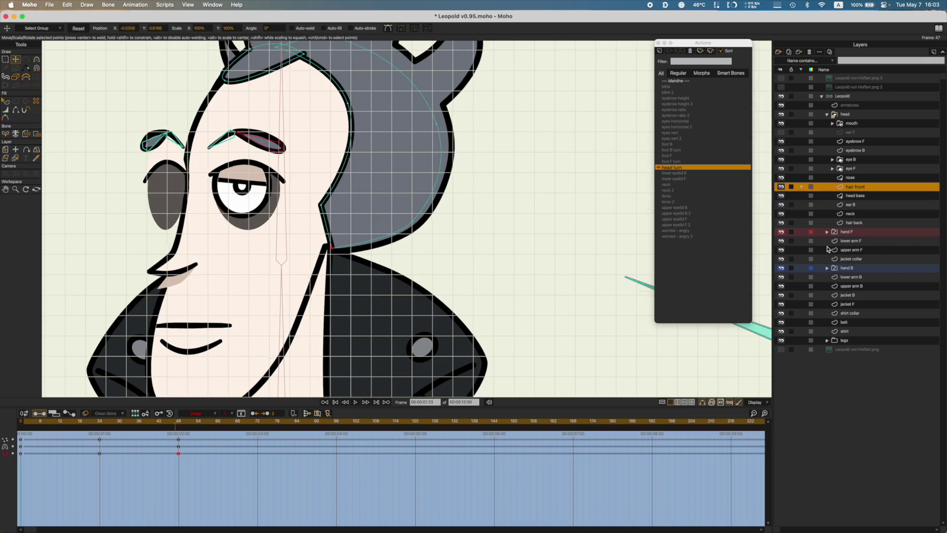
key(super+r)
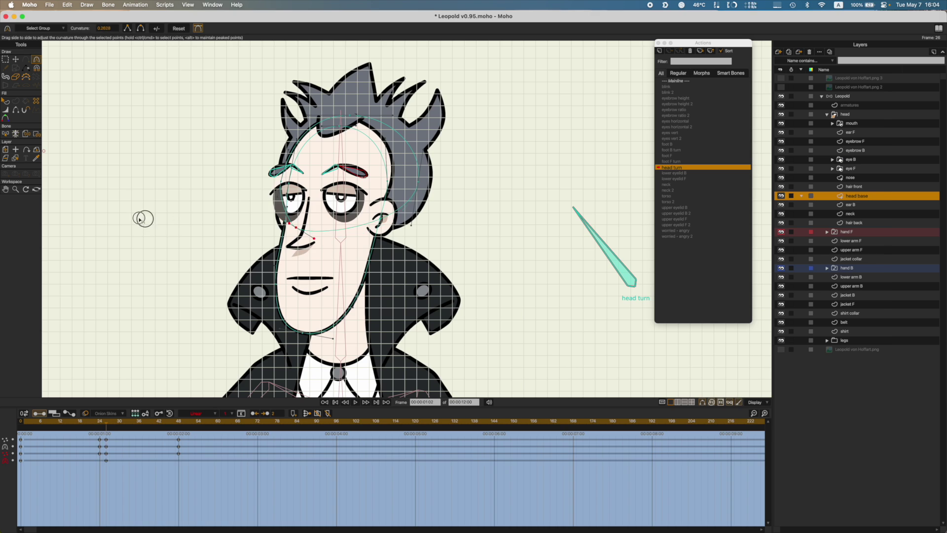
key(super+s)
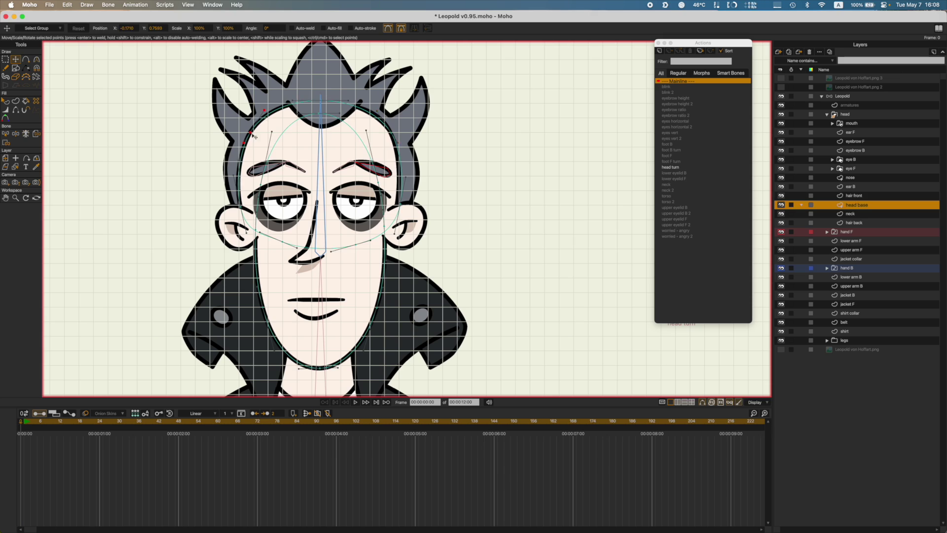
Step: Clean up the head base and hair front points for the head turn, preview the action around frame 24 and save
key(super+s)
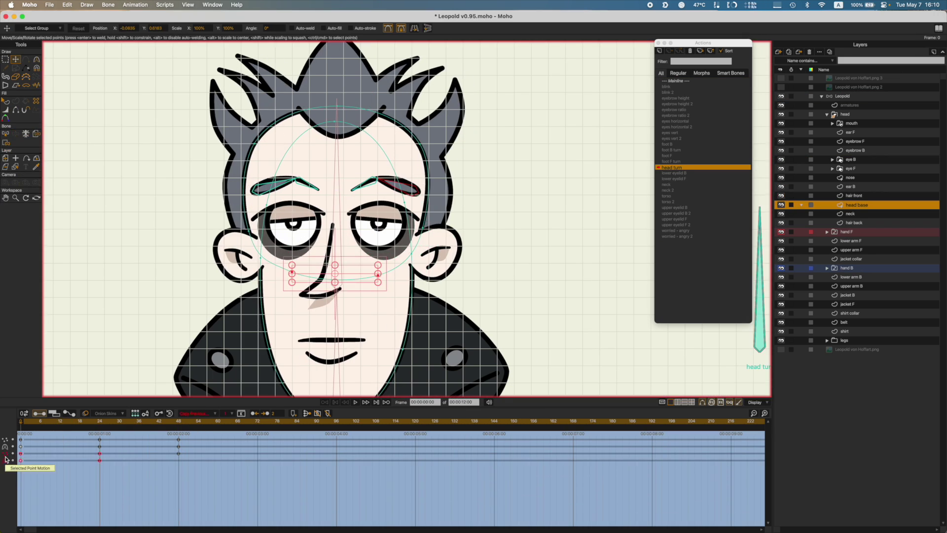
click(178, 439)
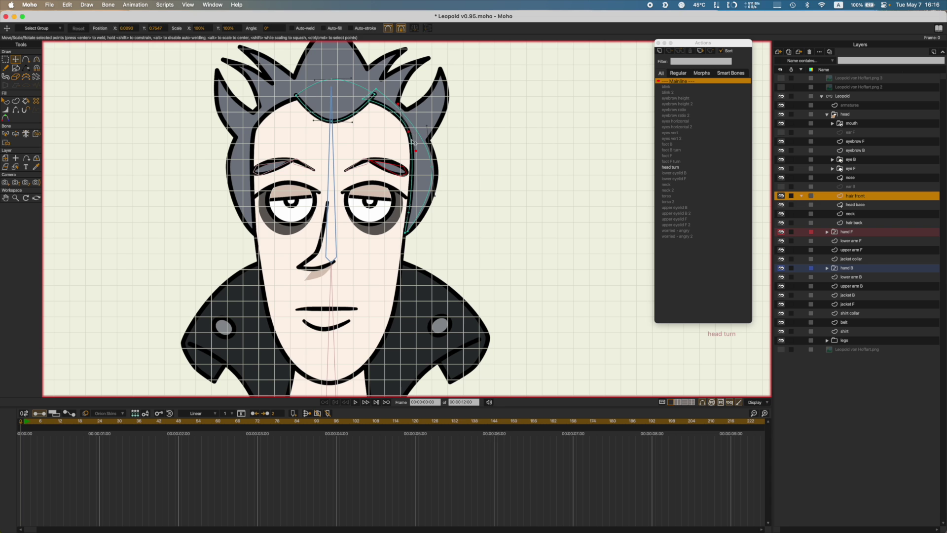
click(91, 425)
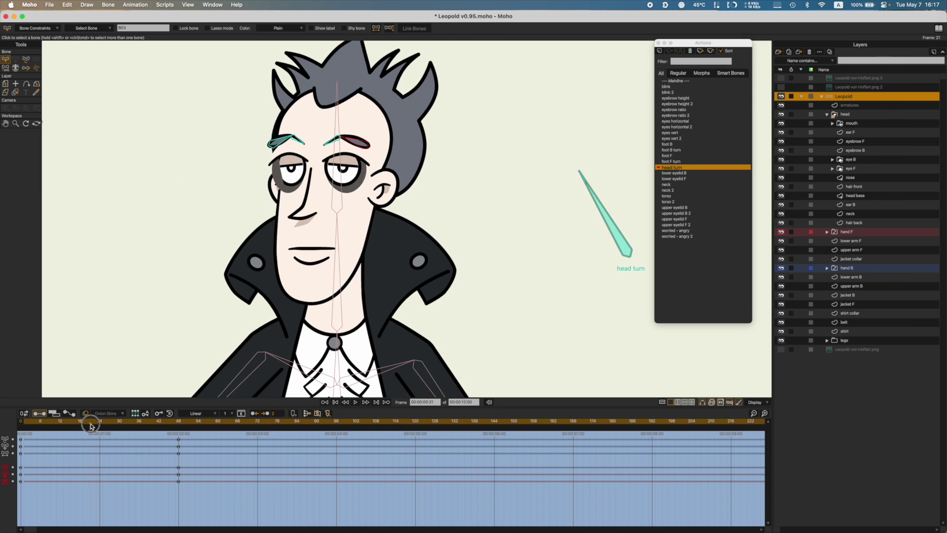
drag(90, 424, 95, 423)
key(super+s)
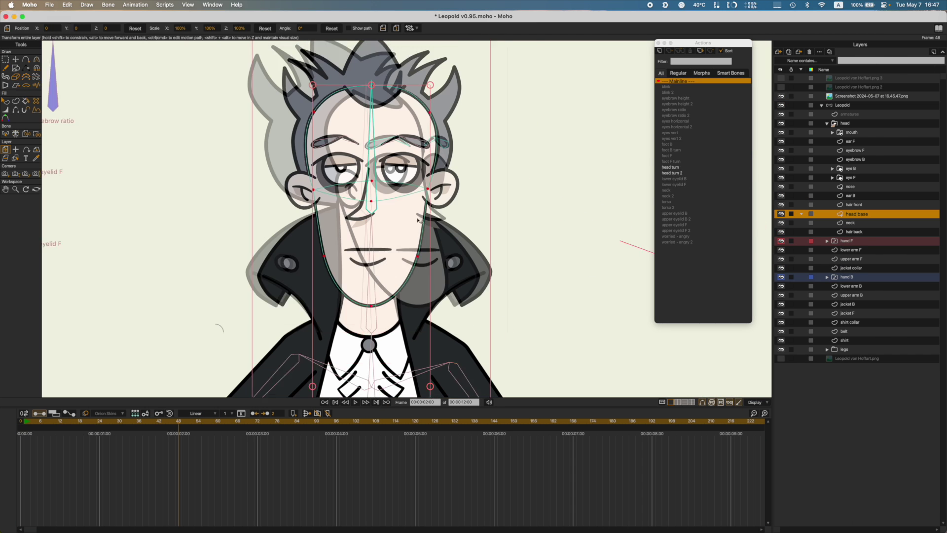
Step: Undo the last five changes made with the head base layer selected on the mainline
key(super+z)
key(super+z)
key(super+z)
key(super+z)
key(super+z)
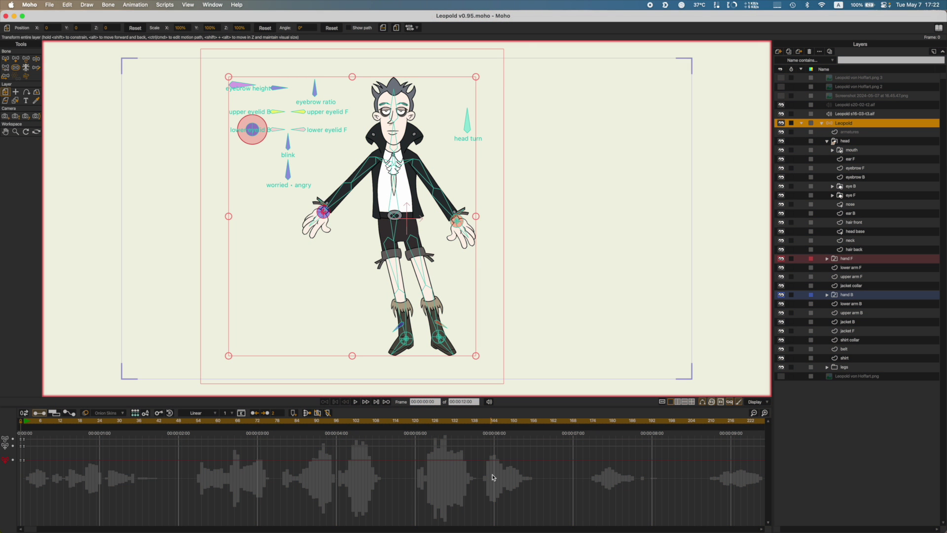
Step: Select the mouth layer, open its Switch Selection window beside the character and preview the animation from the start
click(840, 151)
click(212, 4)
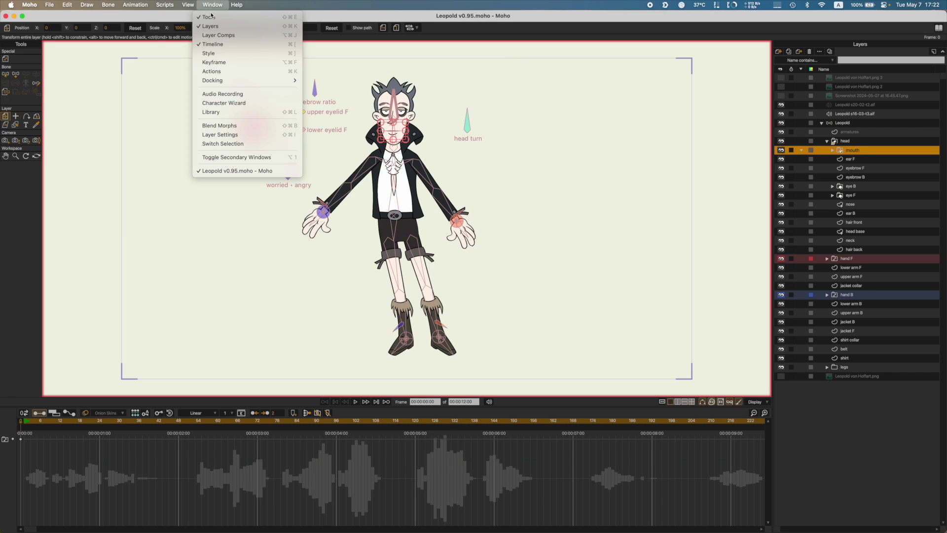
click(216, 147)
drag(502, 191, 616, 154)
key(space)
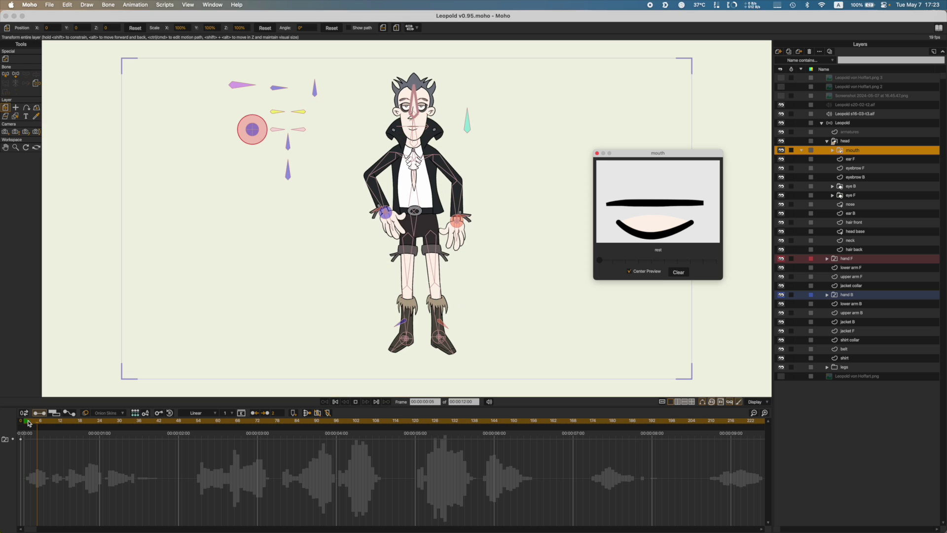
key(space)
click(26, 423)
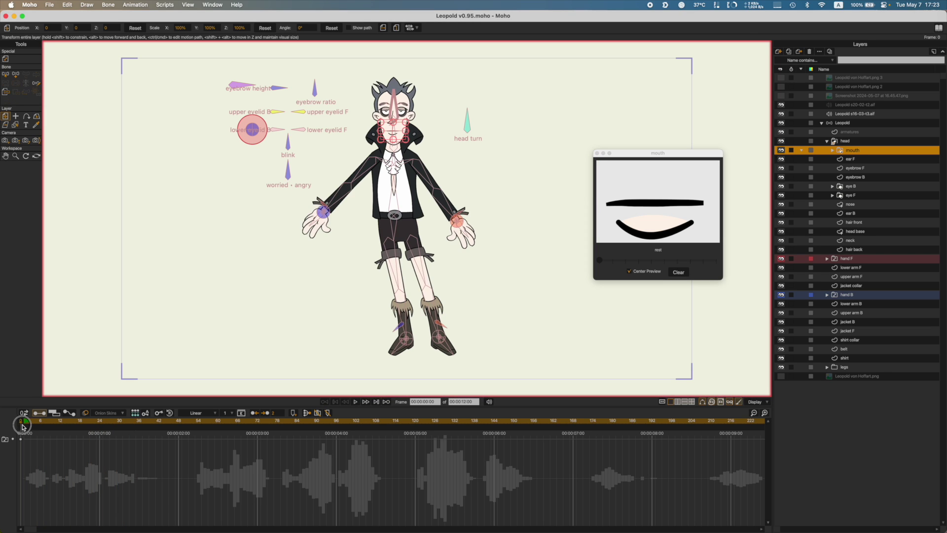
Step: Key the rest mouth shape at frame 1, before the dialogue begins
click(599, 261)
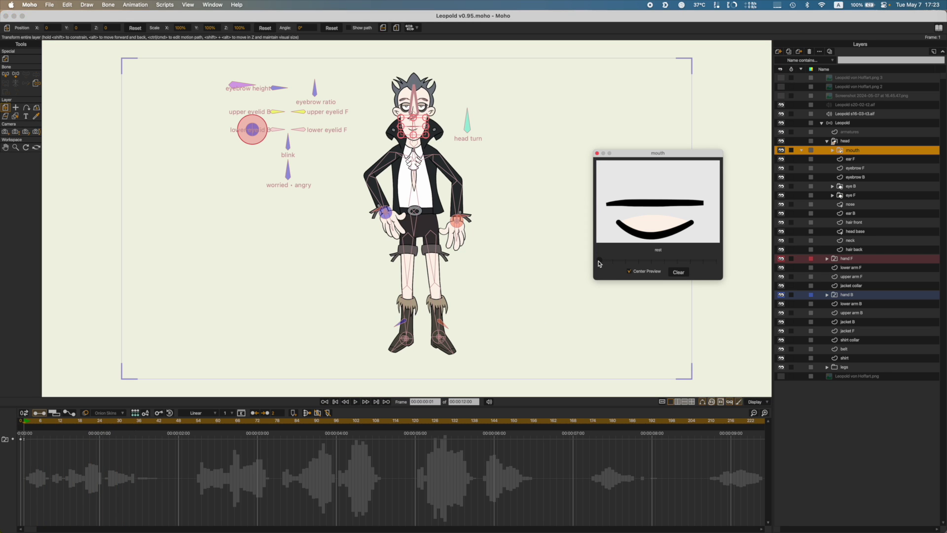
scroll(414, 155, up, 5)
drag(417, 149, 412, 365)
scroll(424, 325, up, 5)
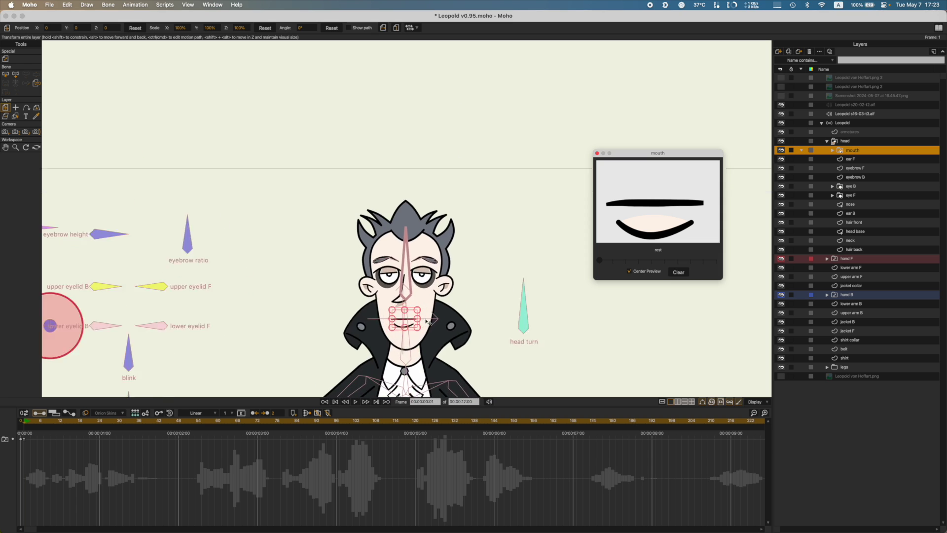
drag(434, 315, 450, 260)
scroll(455, 262, up, 3)
key(space)
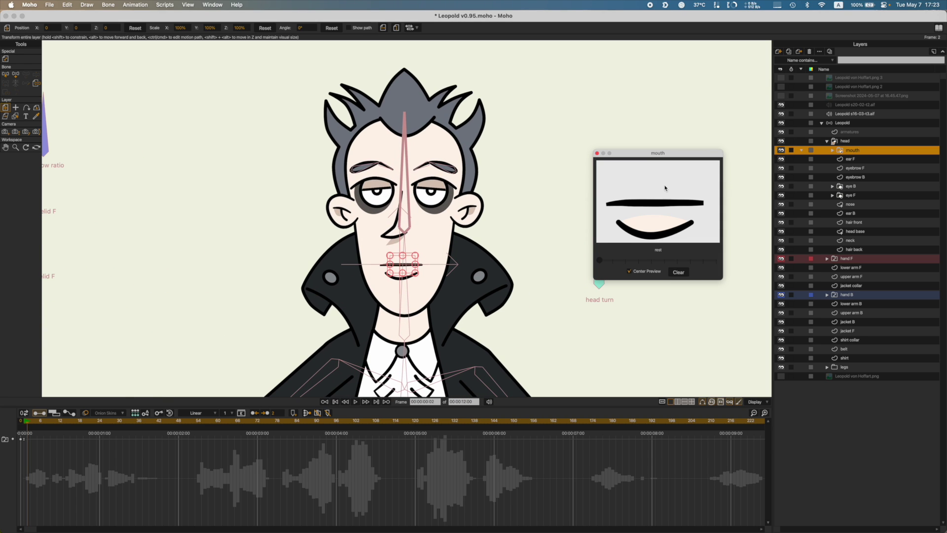
Step: Key the mouth shapes for the first spoken sound between frames 2 and 7, ending with L
drag(603, 266, 654, 263)
key(Right)
key(Right)
key(Right)
key(Right)
key(Right)
key(Right)
key(Right)
key(Right)
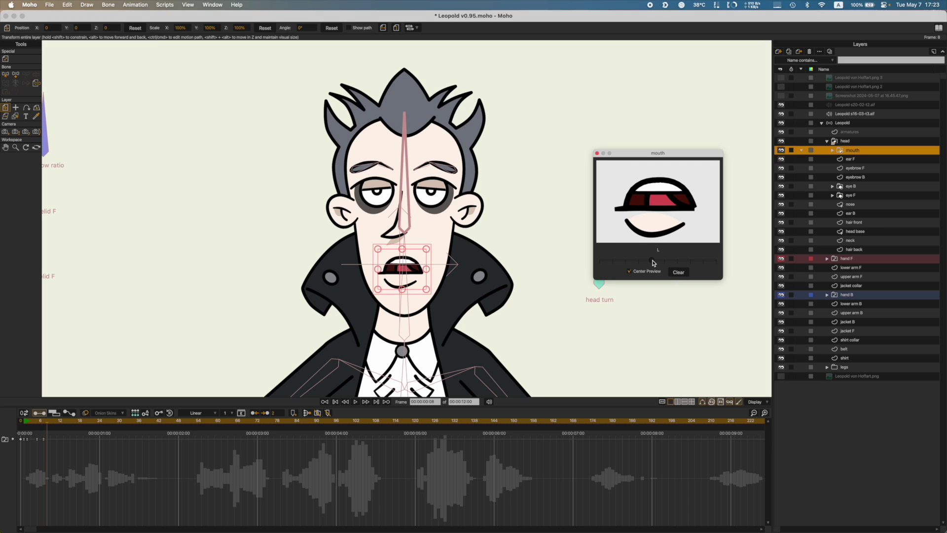
Step: Set the interpolation of the existing mouth keys and the default interpolation to Smooth
drag(86, 454, 2, 425)
click(227, 416)
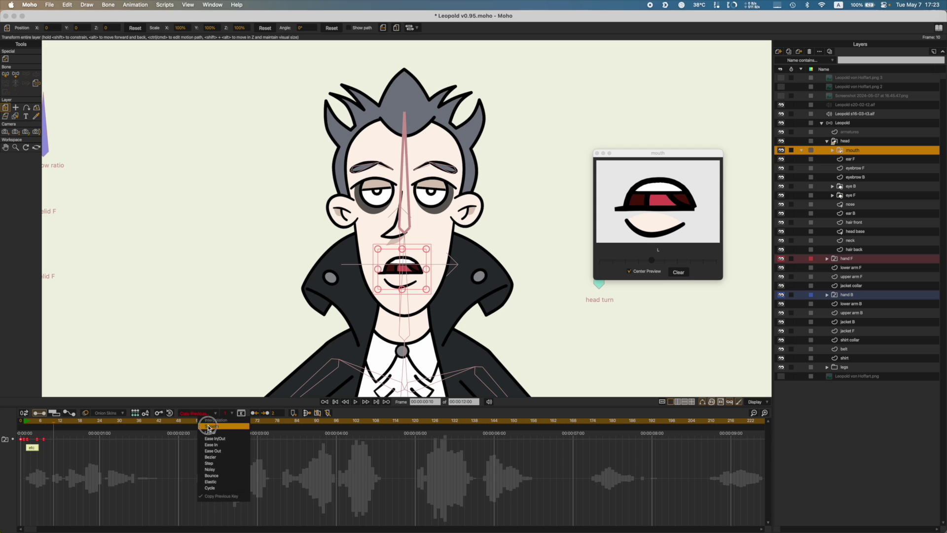
click(217, 426)
click(182, 416)
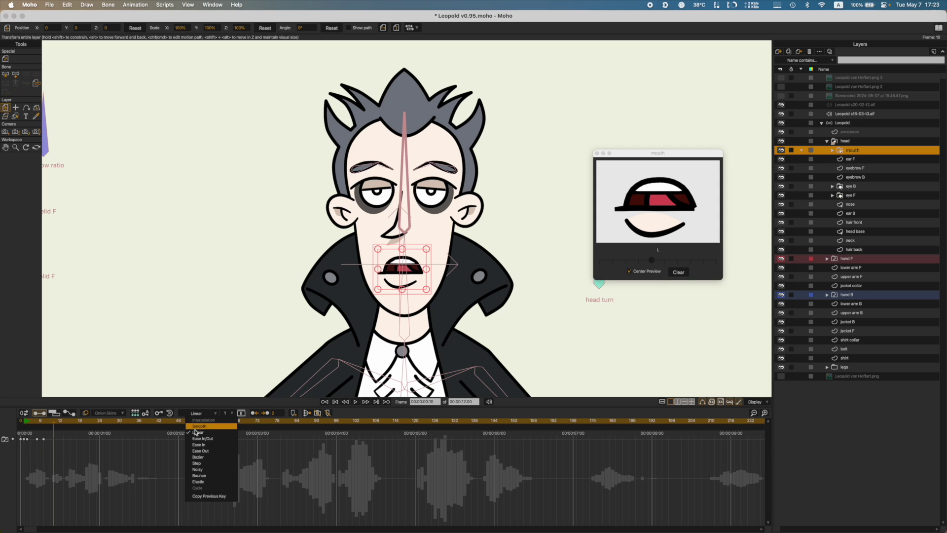
click(195, 427)
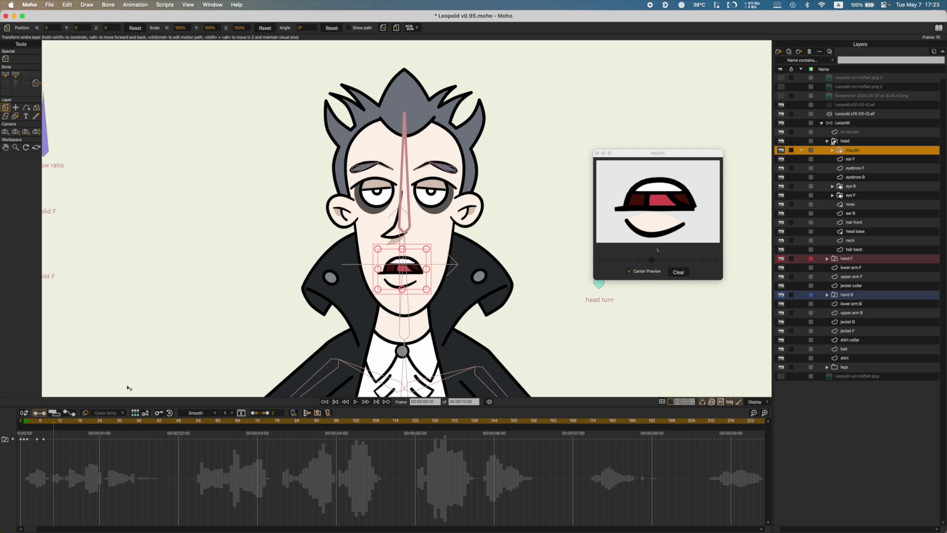
Step: Key mouth shapes at frames 11 and 13, using the etc shape for the second one
drag(22, 421, 57, 422)
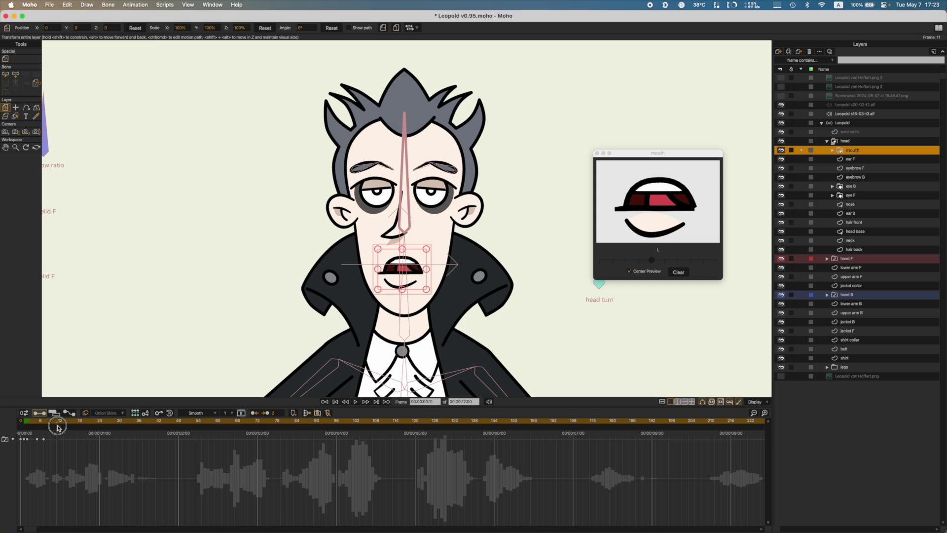
drag(703, 260, 671, 268)
key(Right)
key(Right)
key(Right)
key(Right)
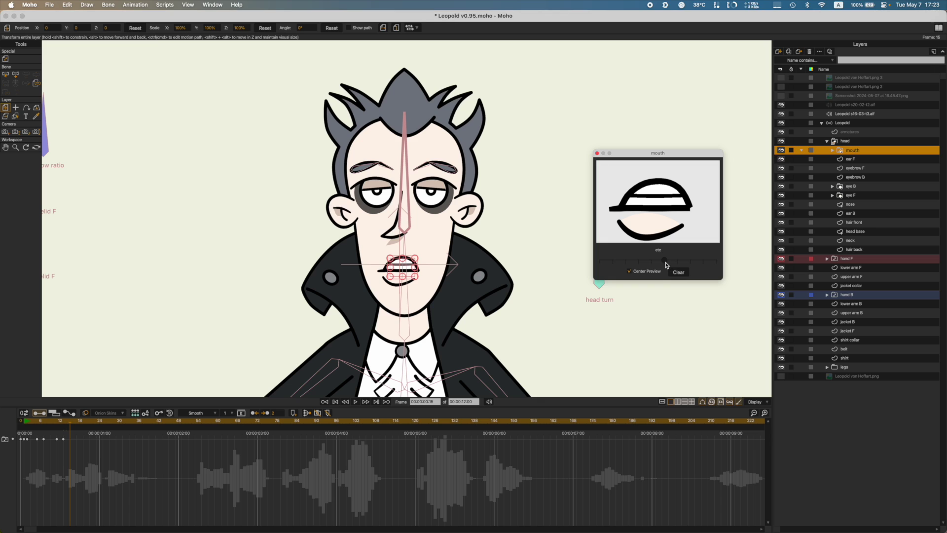
Step: Key mouth shapes at frames 16 and 20, with O at frame 20, and place an MBP key at frame 23
key(Right)
drag(665, 264, 625, 262)
key(Right)
key(Right)
key(Right)
key(Right)
key(Right)
key(Right)
key(Right)
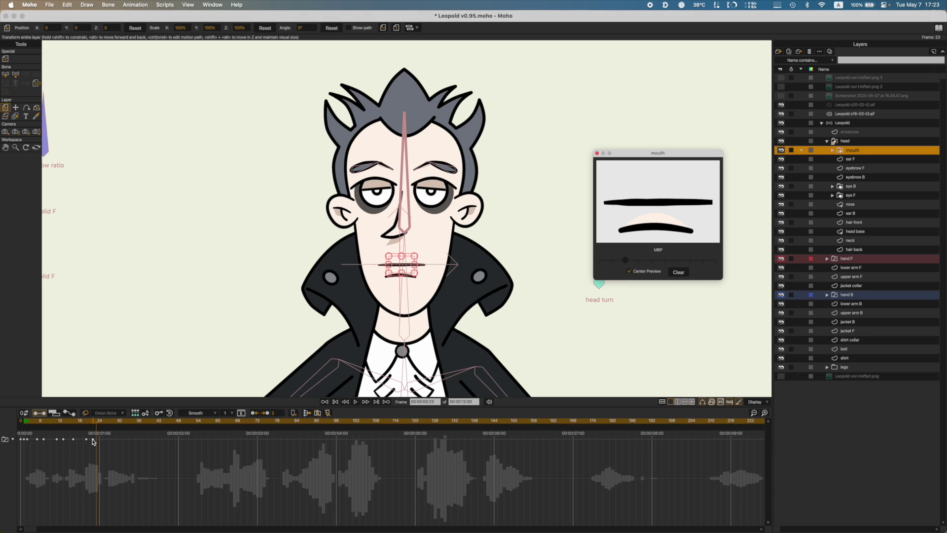
drag(93, 439, 97, 439)
Step: Key the AI mouth shape at frame 27 and a small rounded mouth shape at frame 31
key(Right)
key(Right)
key(Right)
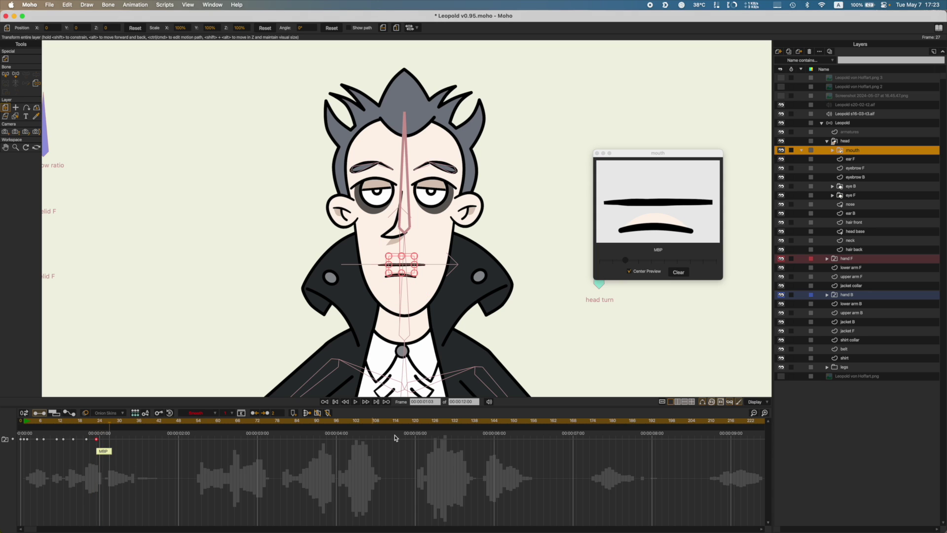
click(715, 260)
key(Right)
key(Right)
key(Right)
key(Right)
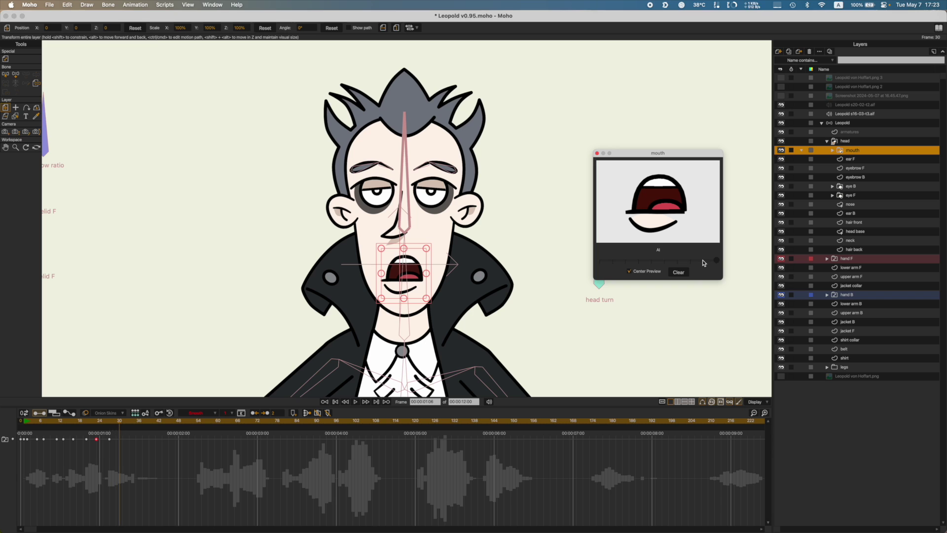
click(680, 261)
key(Right)
key(Right)
key(Right)
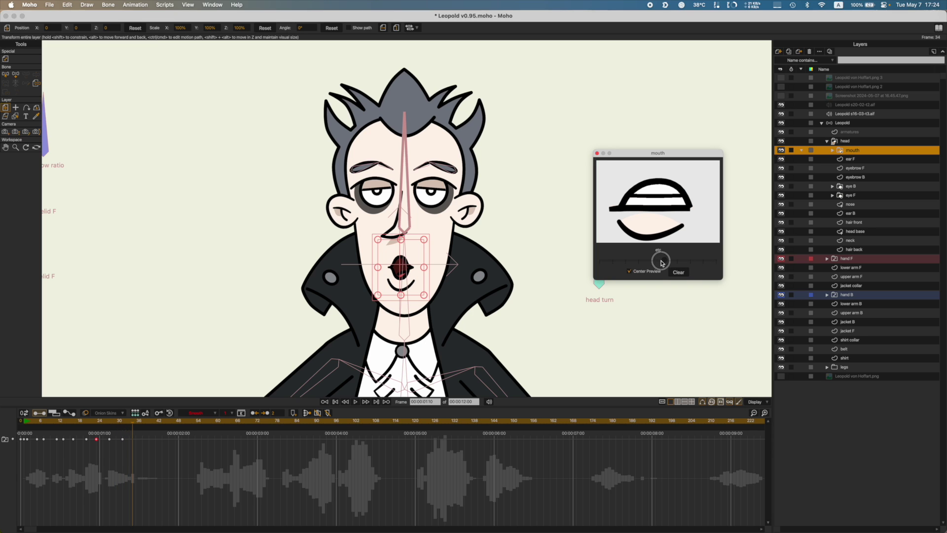
Step: Close the first phrase with the etc mouth shape at frame 34 and the rest shape at frame 41
click(662, 262)
key(Right)
key(Right)
key(Right)
key(Right)
key(Right)
key(Right)
key(Right)
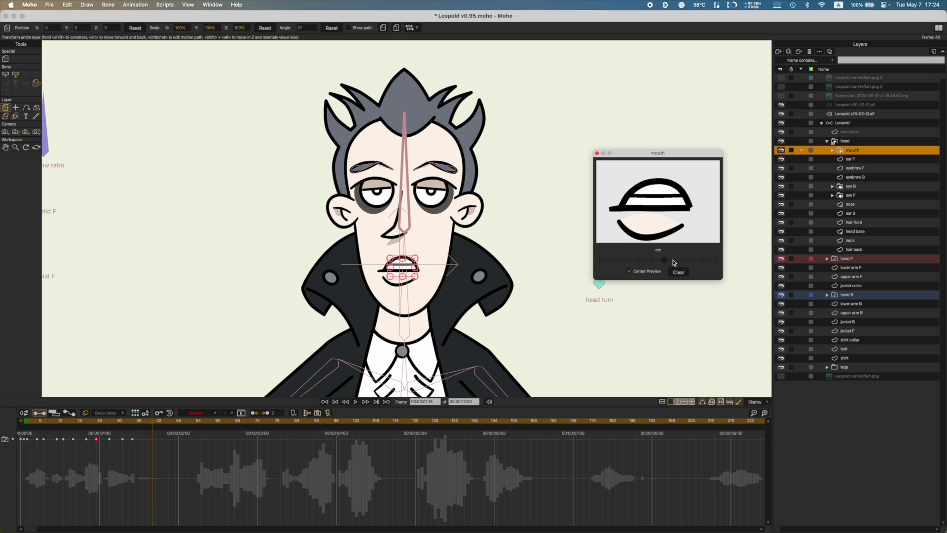
drag(666, 261, 543, 265)
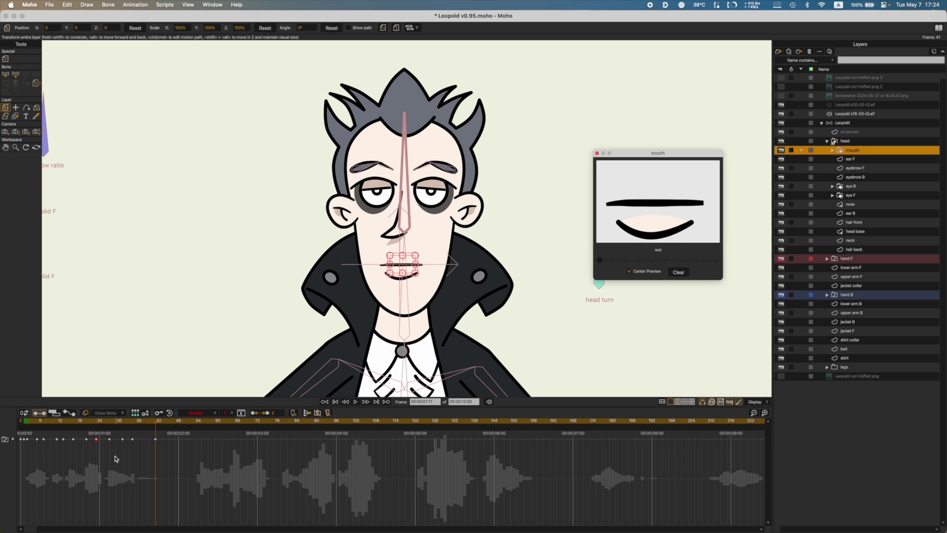
Step: Play back the first phrase to check the lip sync against the audio
click(23, 420)
key(space)
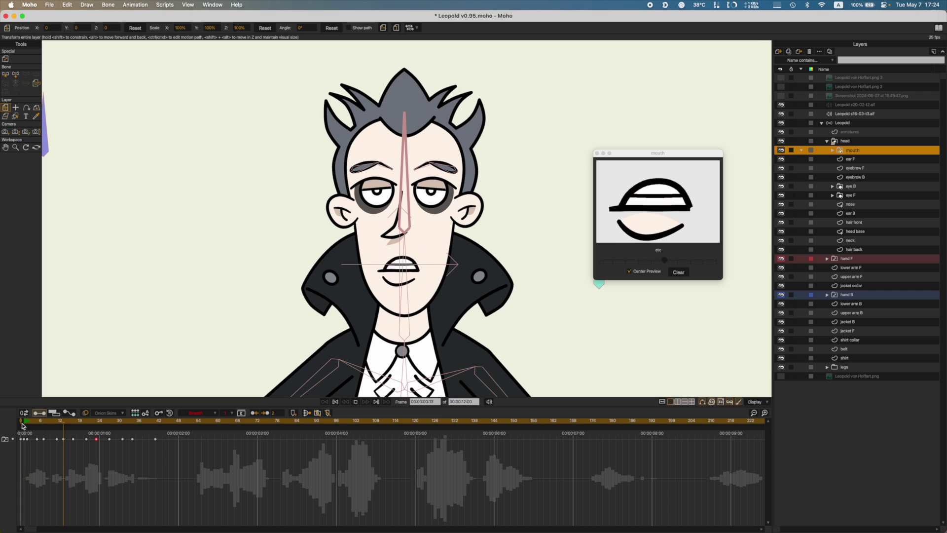
key(space)
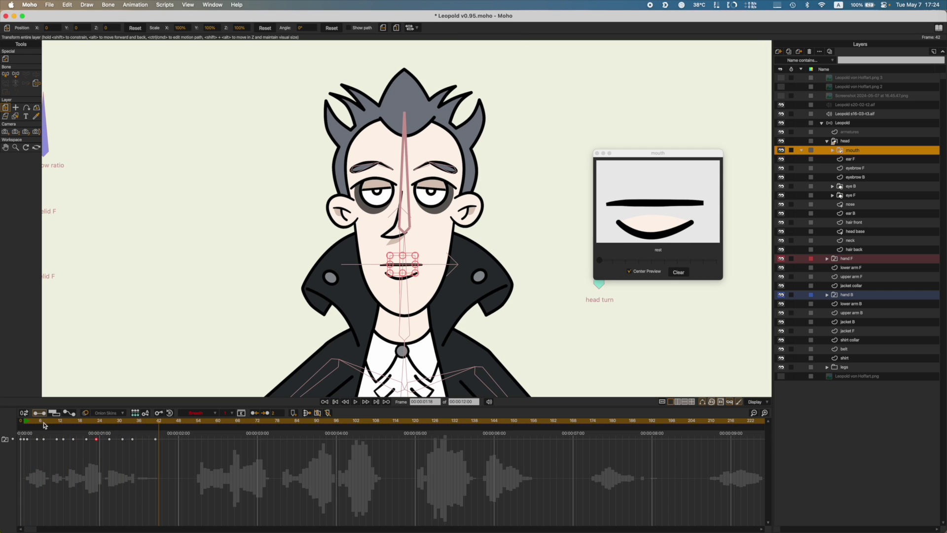
click(31, 422)
key(space)
key(space)
click(31, 422)
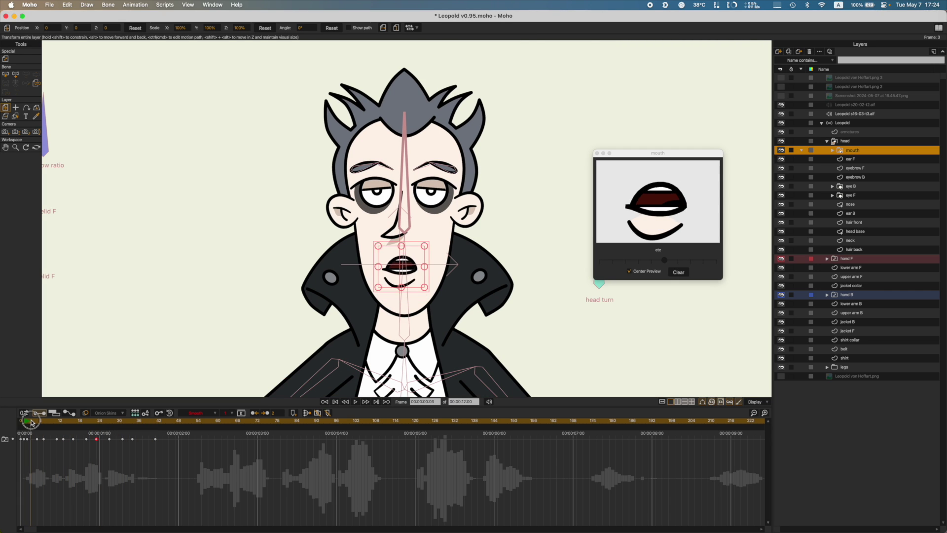
Step: Hold the closed mouth by keying MBP again at frame 25, and replay the phrase
drag(30, 422, 104, 423)
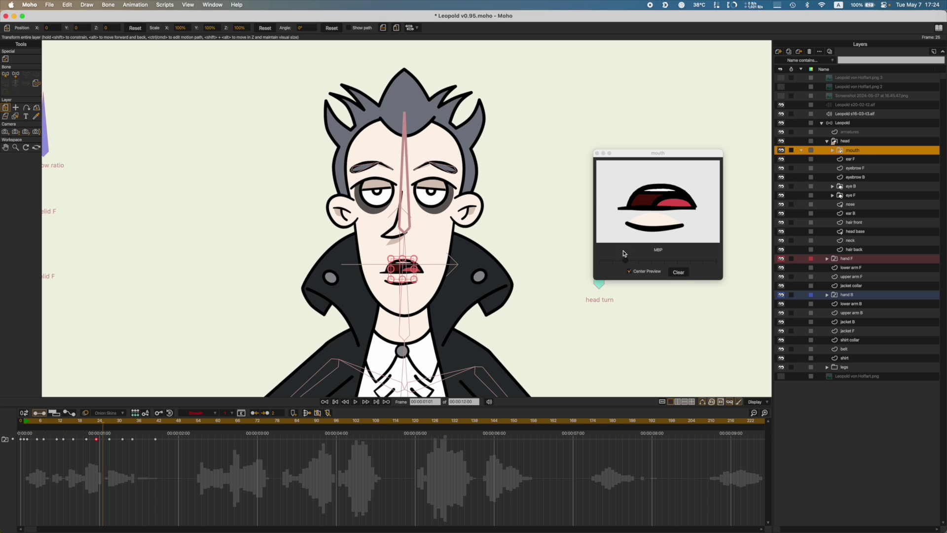
click(625, 262)
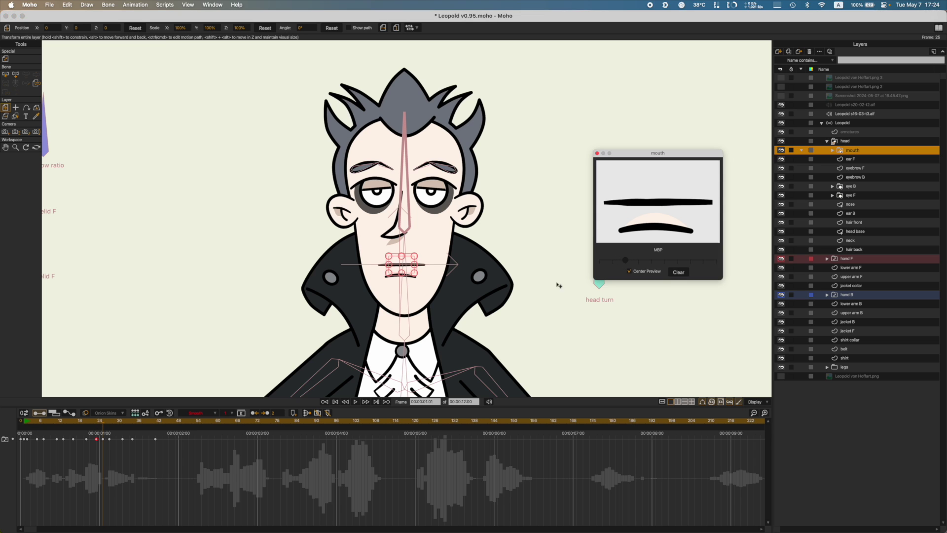
click(31, 423)
key(space)
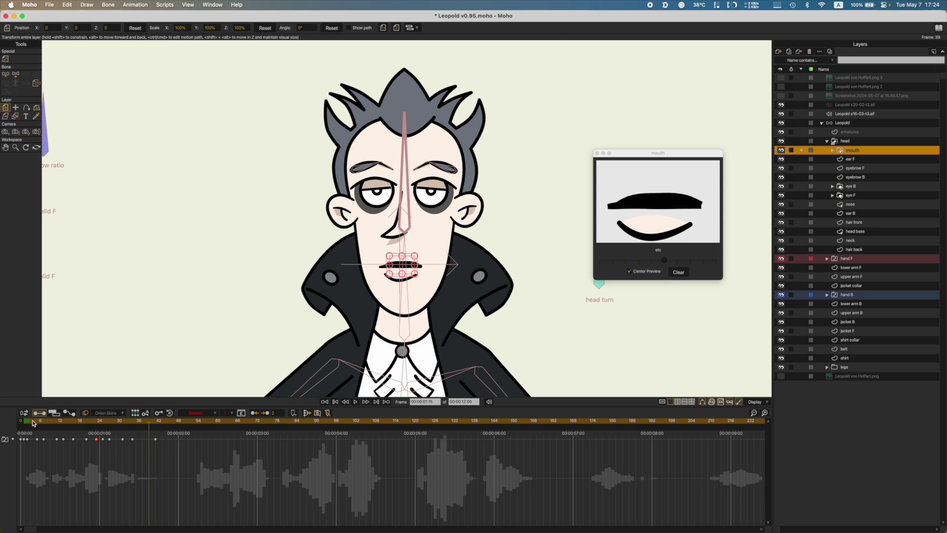
Step: Move the etc mouth key from frame 13 to frame 14 and key the E shape at frame 12
drag(33, 423, 67, 441)
click(32, 422)
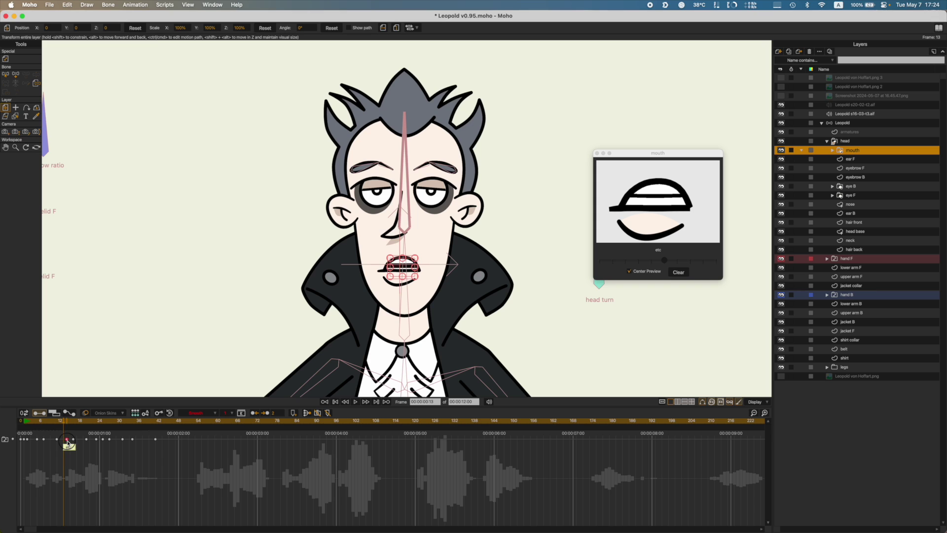
click(61, 427)
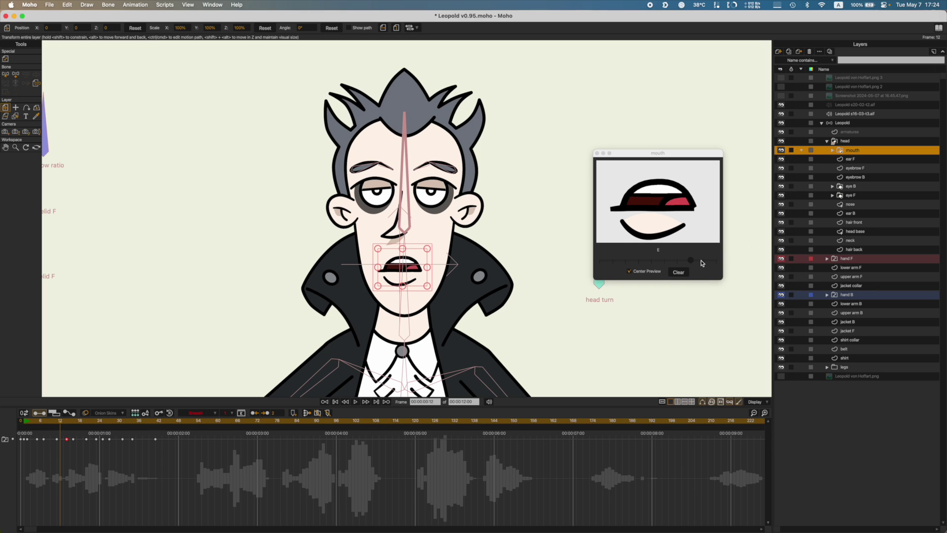
click(701, 261)
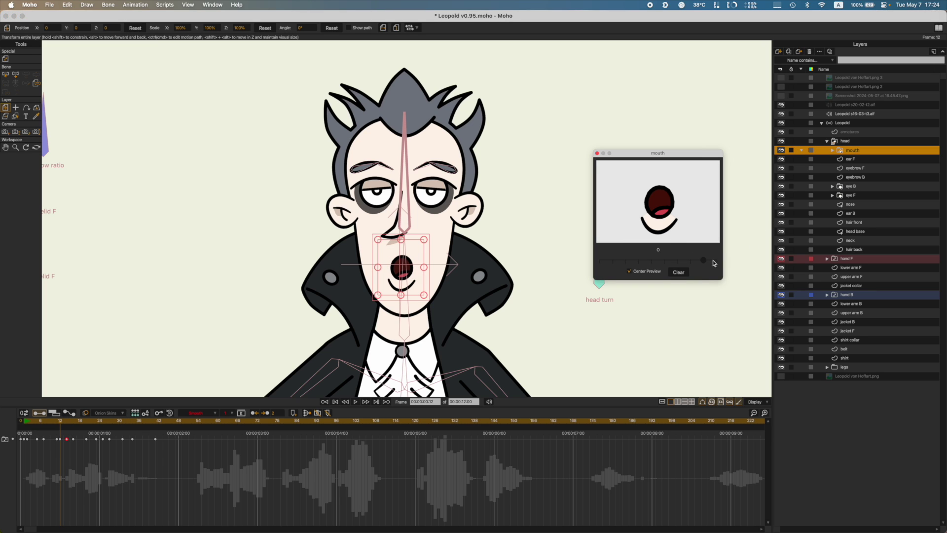
click(690, 263)
key(Right)
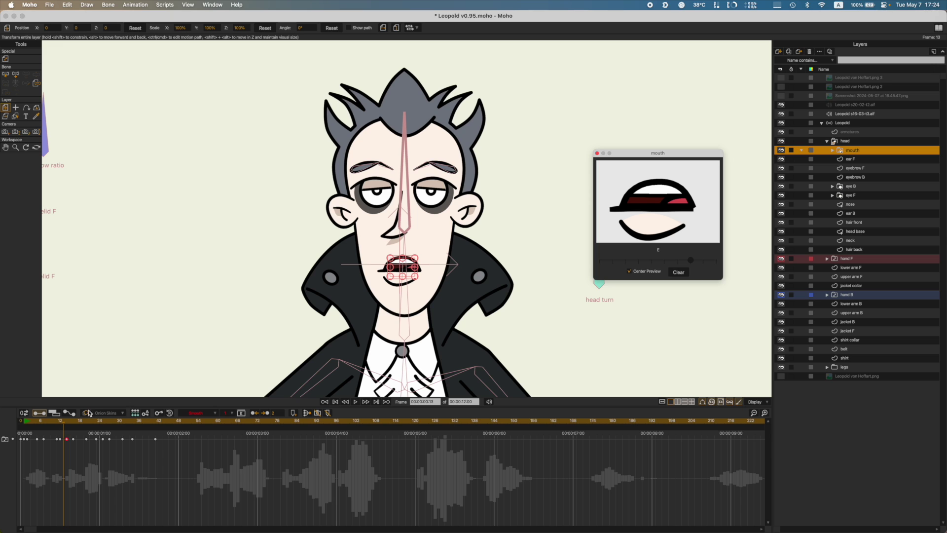
Step: Replay the adjusted lip sync of the first phrase and save the project
click(26, 419)
click(28, 420)
key(space)
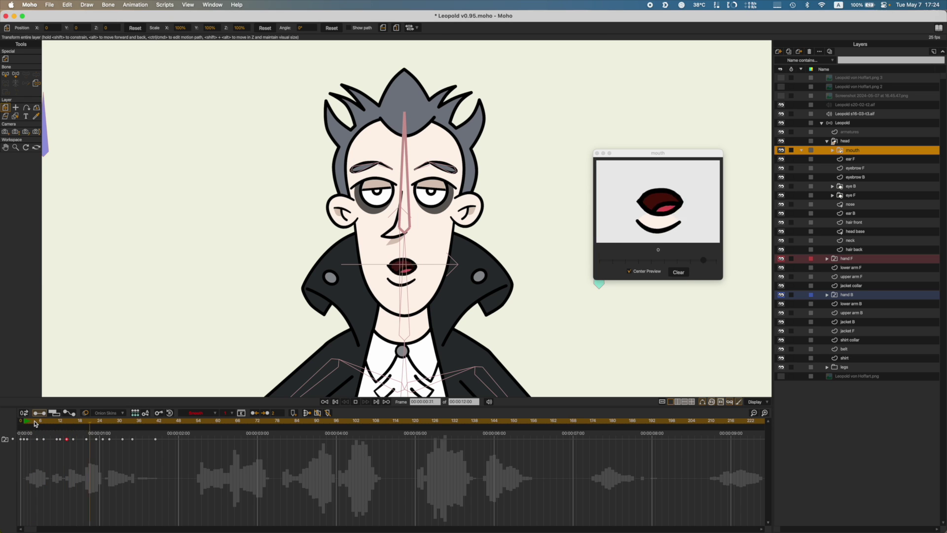
key(space)
key(cmd+s)
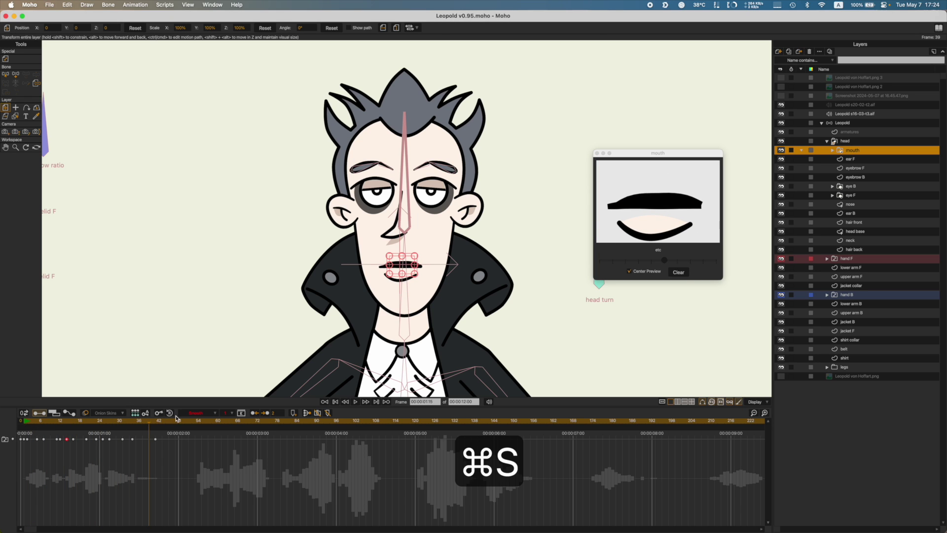
Step: Listen to the second phrase from around frame 52 and key the rest mouth shape at frame 51 just before it
click(194, 420)
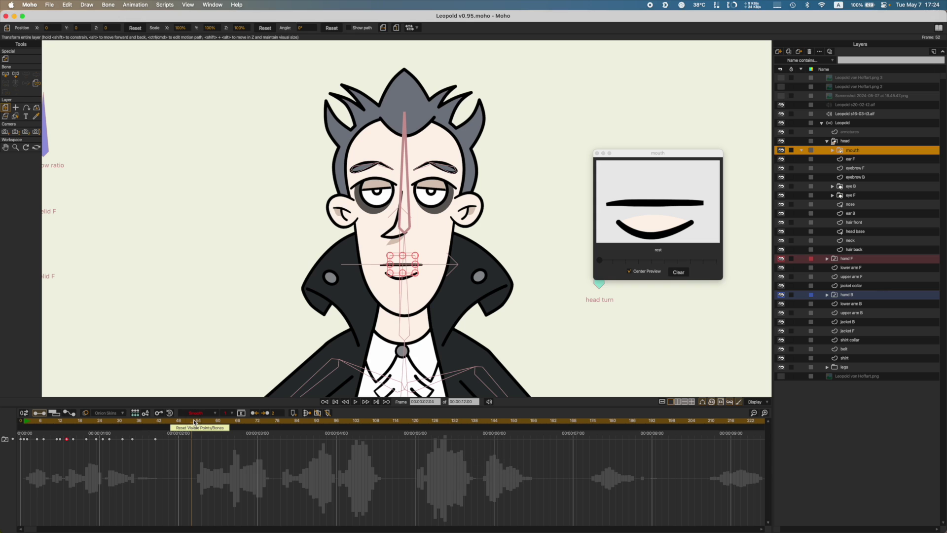
key(space)
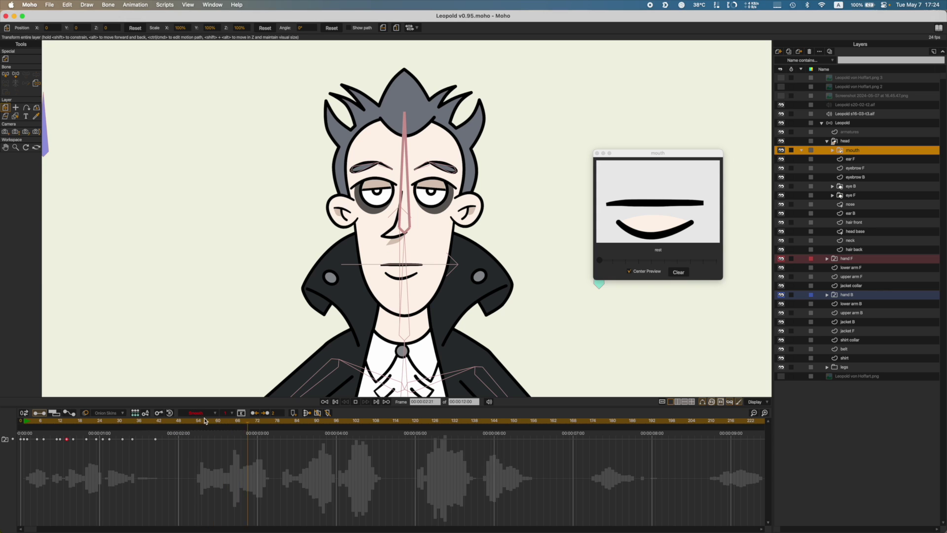
click(194, 420)
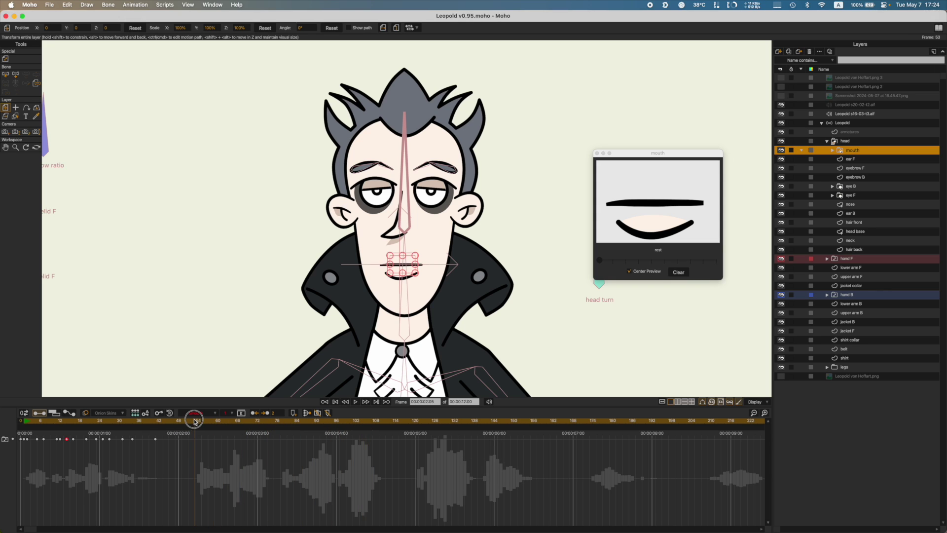
key(Right)
key(Right)
key(Right)
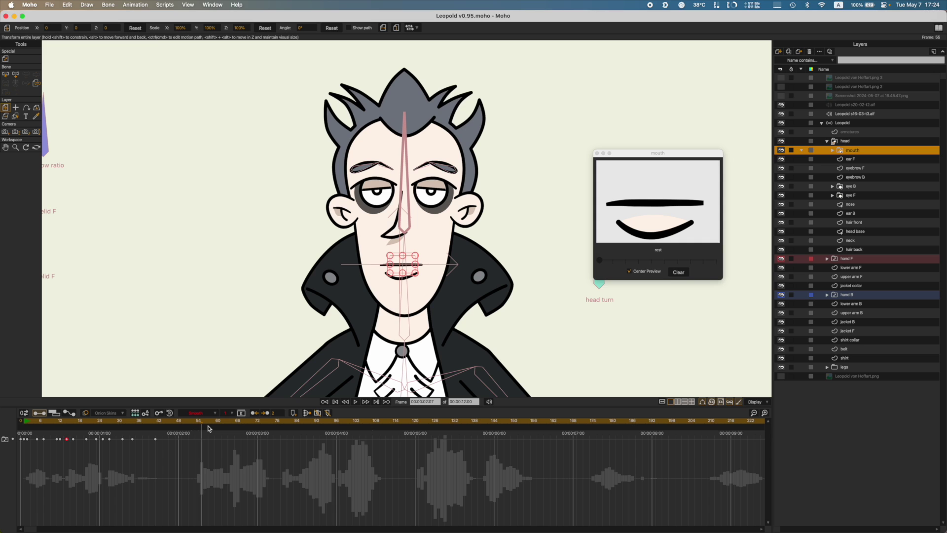
key(Left)
key(Left)
key(Left)
key(Left)
click(600, 260)
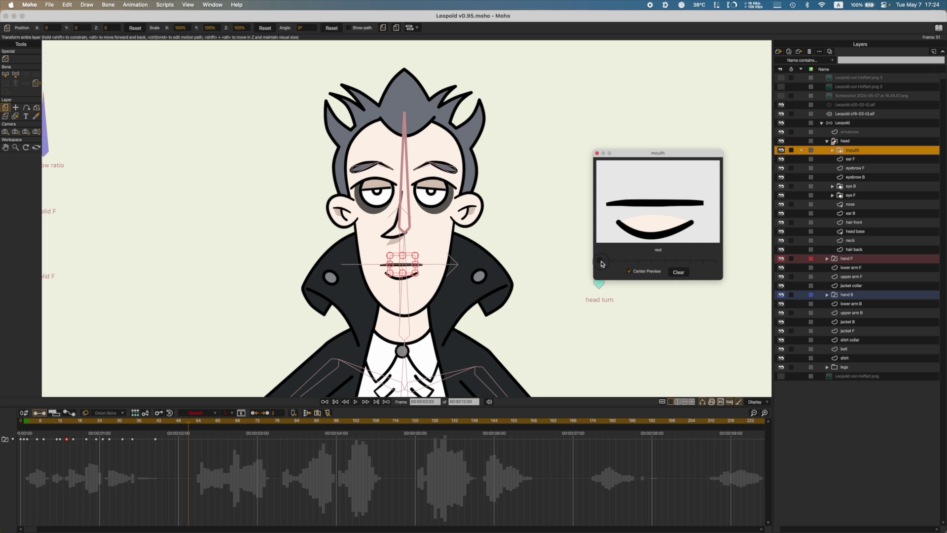
Step: Save the project and play back Leopold's body animation
key(Right)
key(super+s)
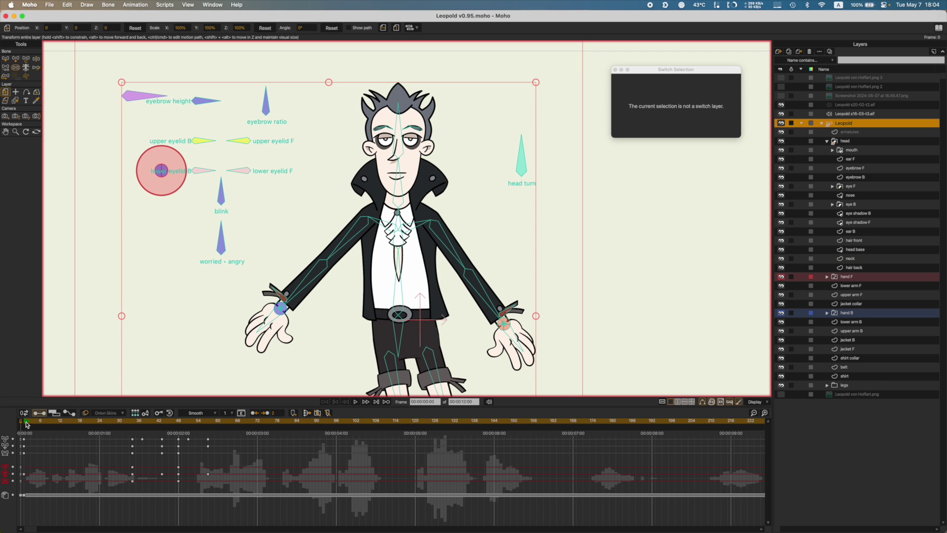
key(space)
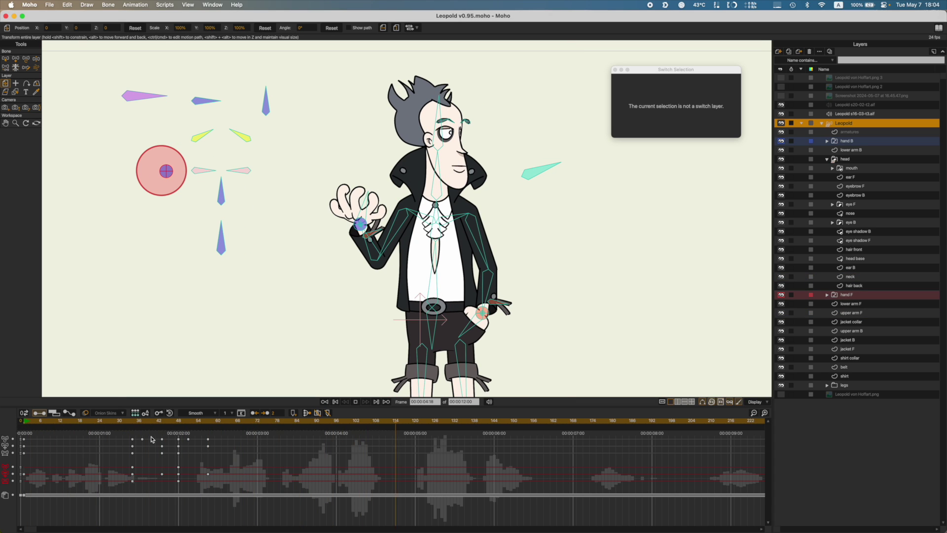
key(space)
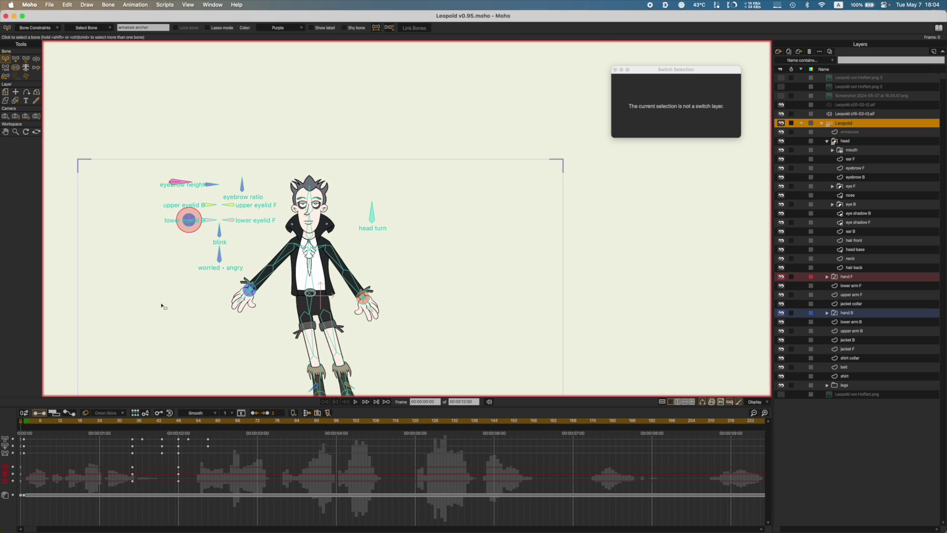
Step: Add a vertical control bone below the facial controls, name it "hand target ON - OFF", show its label and save the project
key(a)
drag(180, 298, 180, 269)
key(b)
click(141, 28)
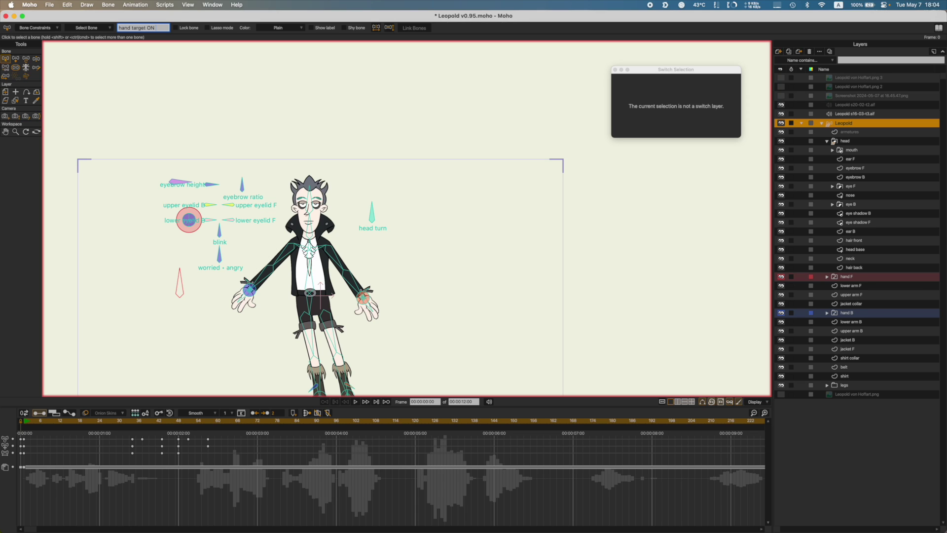
key(Return)
click(324, 28)
key(super+s)
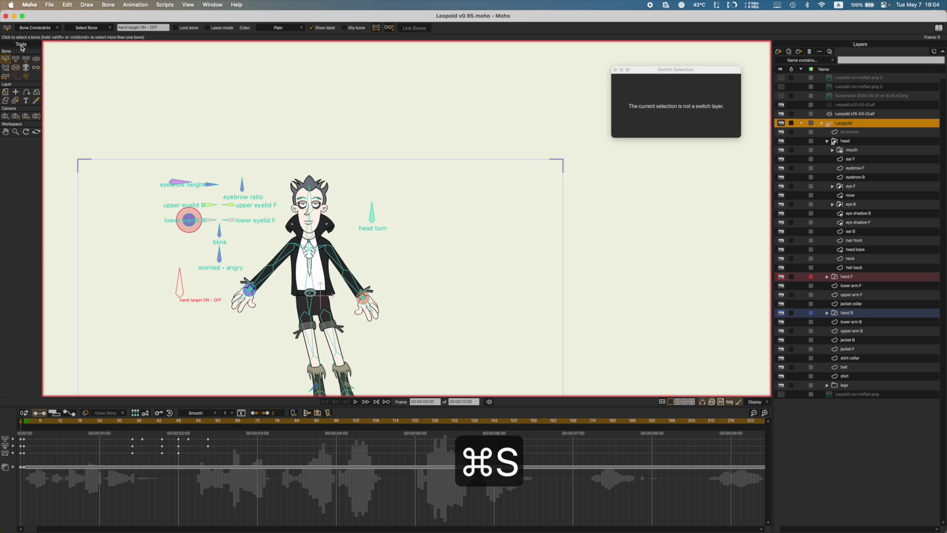
Step: Limit the hand target ON - OFF bone's angle constraints to -90° and 0°, and save the project
click(33, 28)
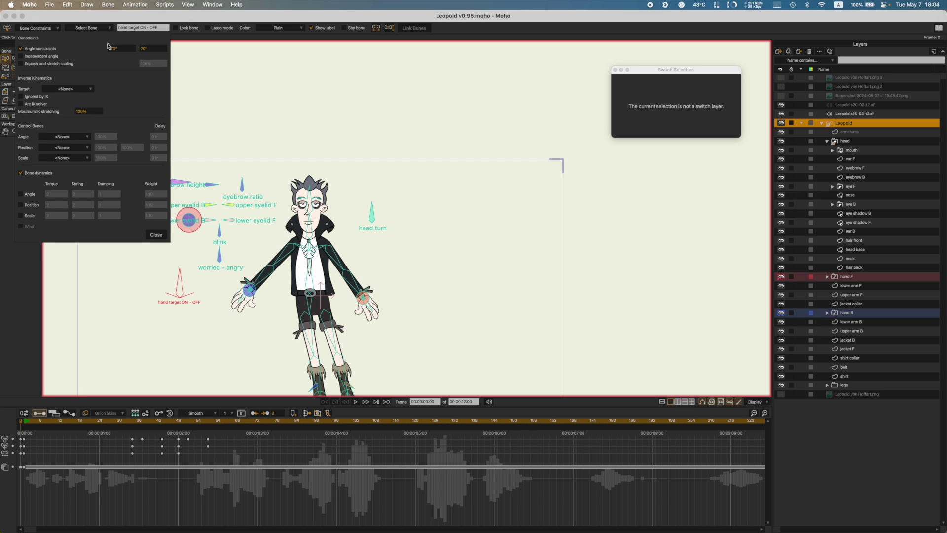
click(124, 48)
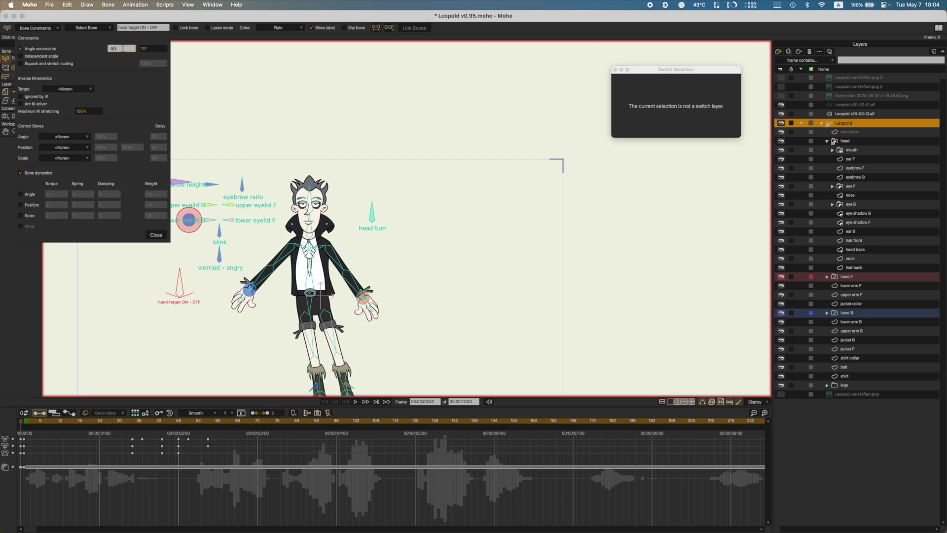
key(Tab)
key(Tab)
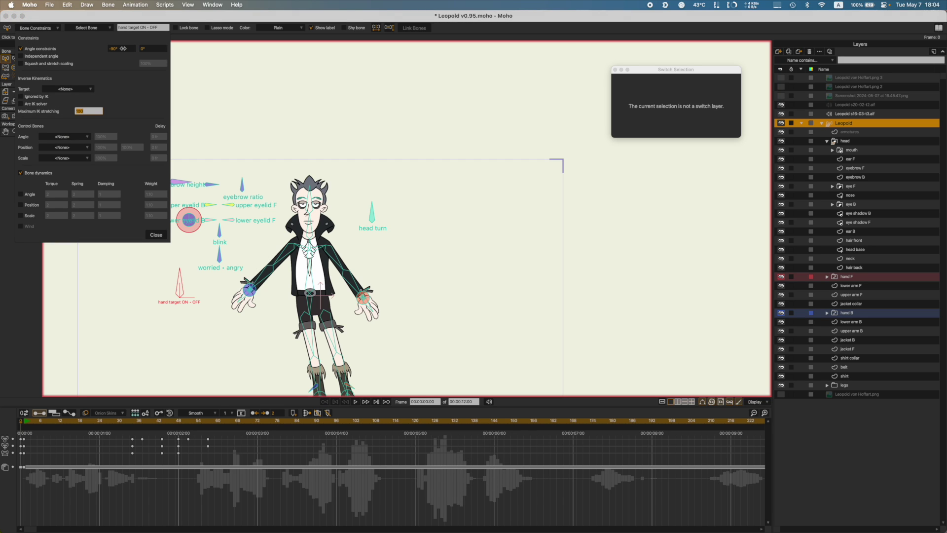
click(156, 235)
key(super+s)
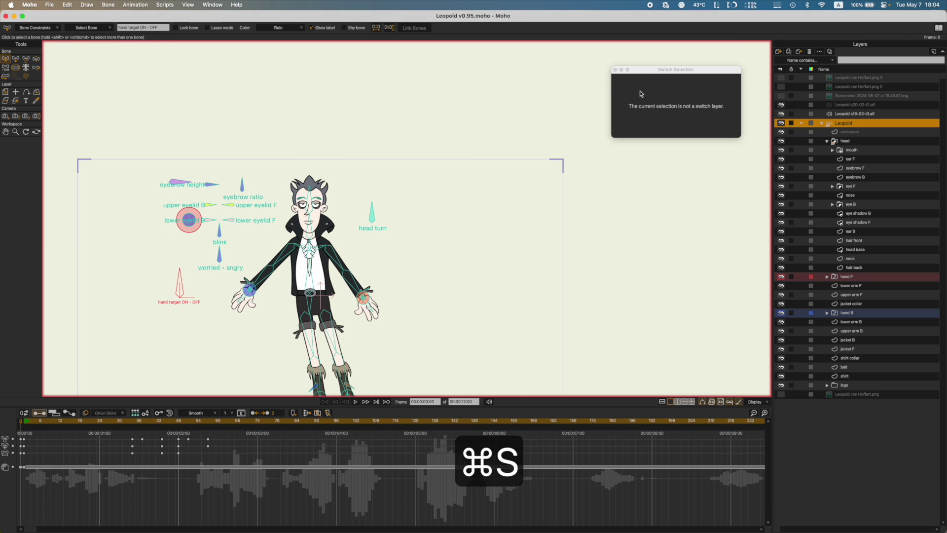
Step: Create a smart bone action for the hand target ON - OFF bone and rotate the bone clockwise to its limit at frame 48
key(super+k)
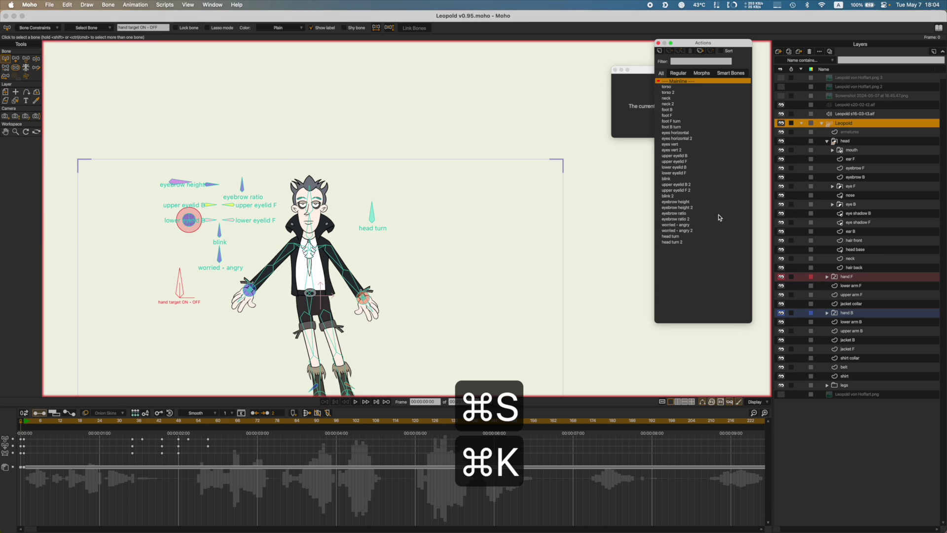
click(659, 52)
click(498, 298)
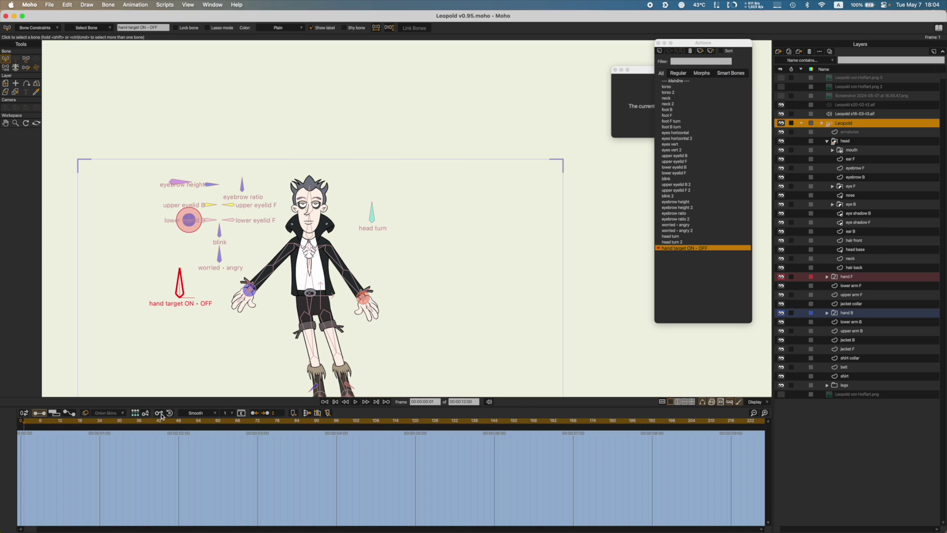
drag(157, 422, 179, 421)
key(t)
drag(180, 285, 207, 362)
Step: At frame 36 of the action, set the inverse kinematics target of bone lower arm B to <None>
click(140, 420)
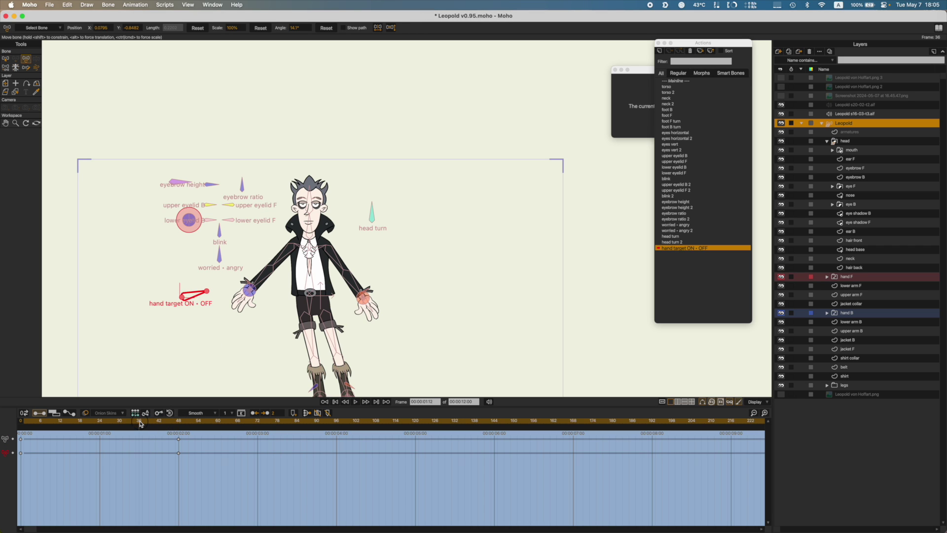
key(s)
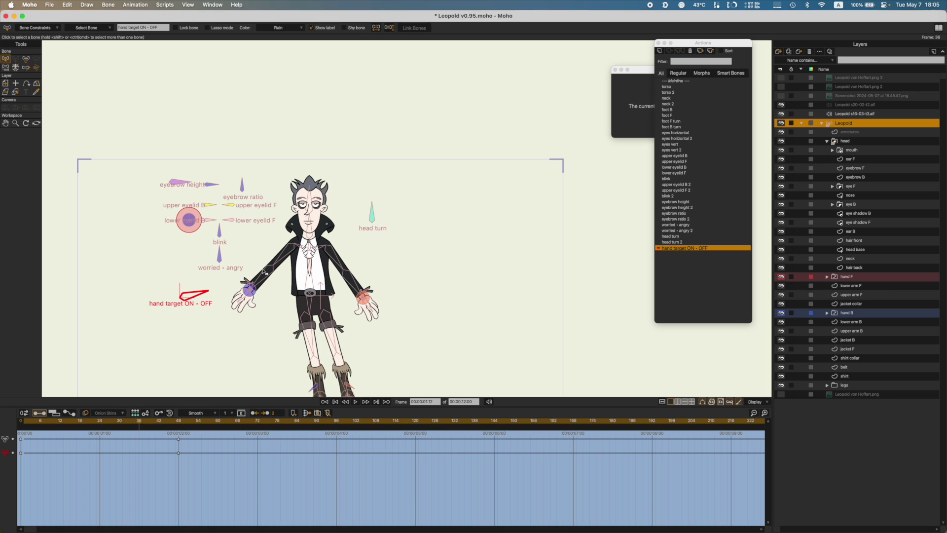
click(263, 271)
click(34, 27)
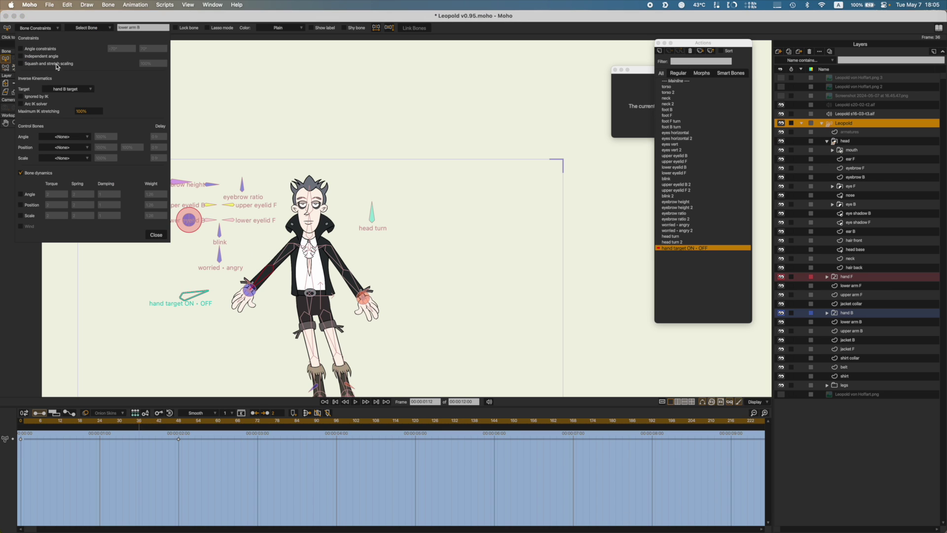
click(68, 89)
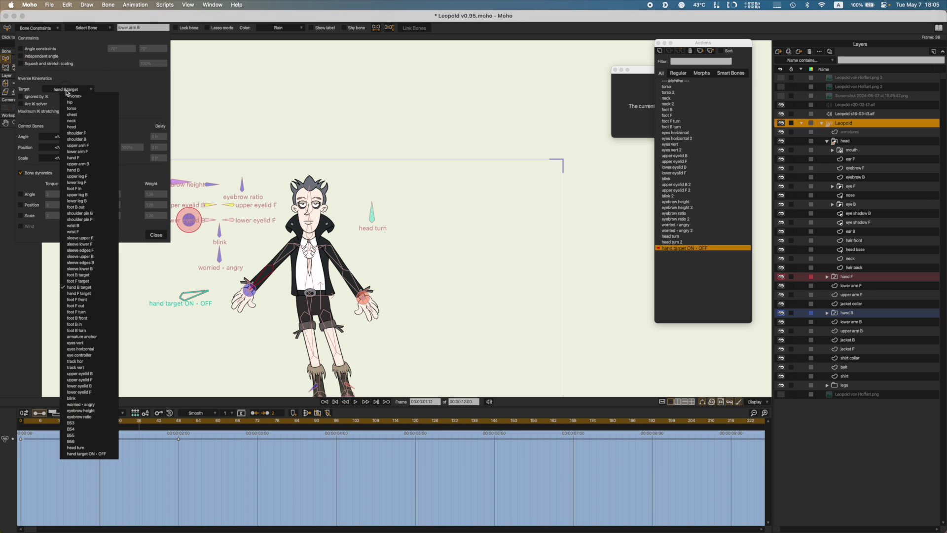
click(83, 94)
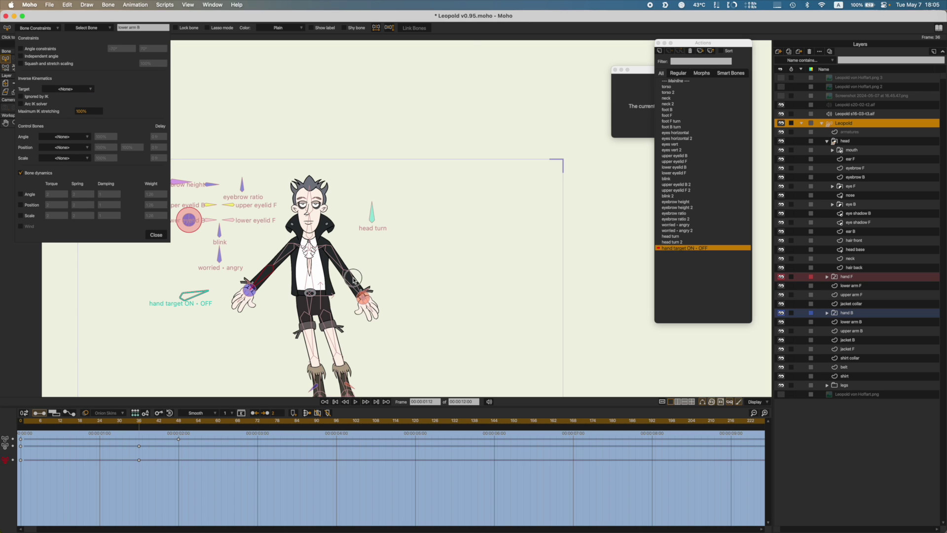
Step: Set the inverse kinematics target of bone lower arm F to <None> at the same frame and close the constraints
click(353, 279)
click(67, 89)
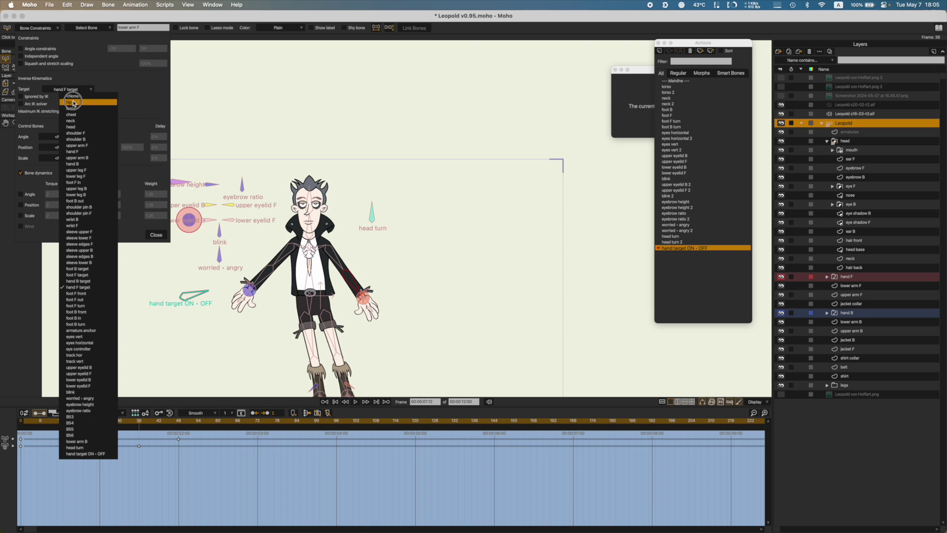
click(81, 94)
click(156, 235)
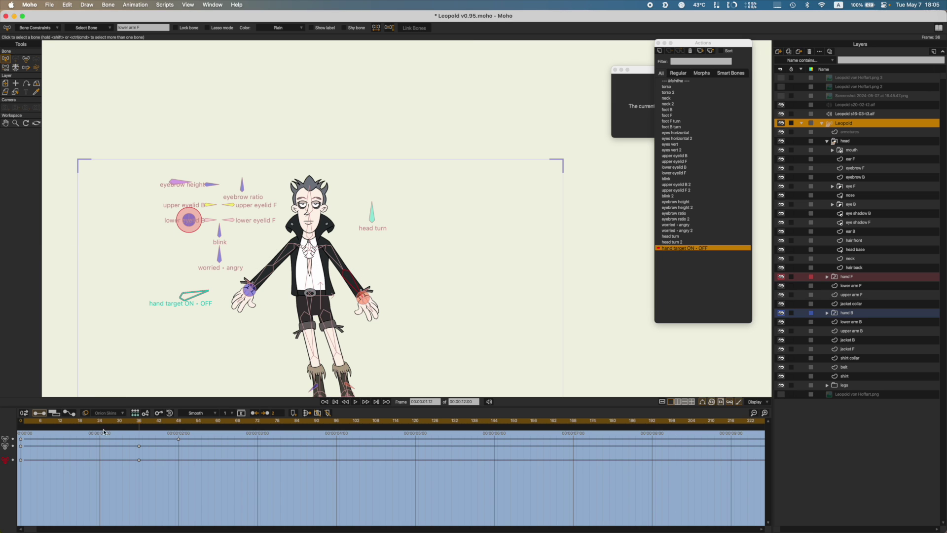
Step: Scrub the action back to frame 0, select all its keys and change their interpolation
drag(126, 417, 12, 423)
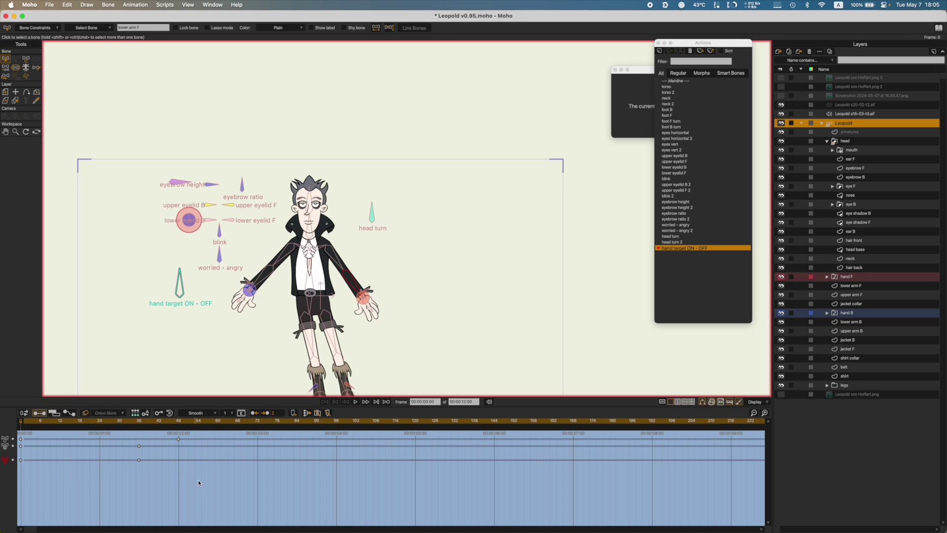
drag(198, 482, 7, 424)
click(186, 413)
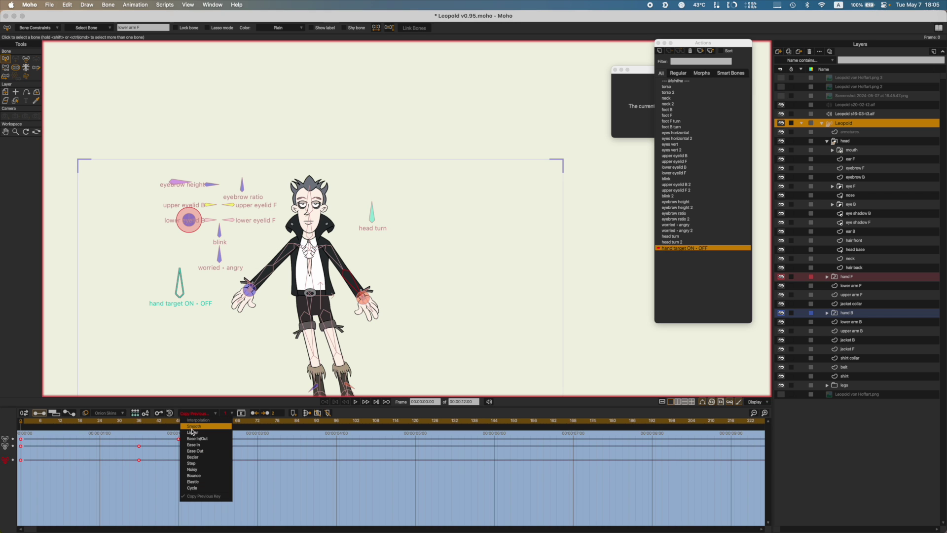
click(92, 485)
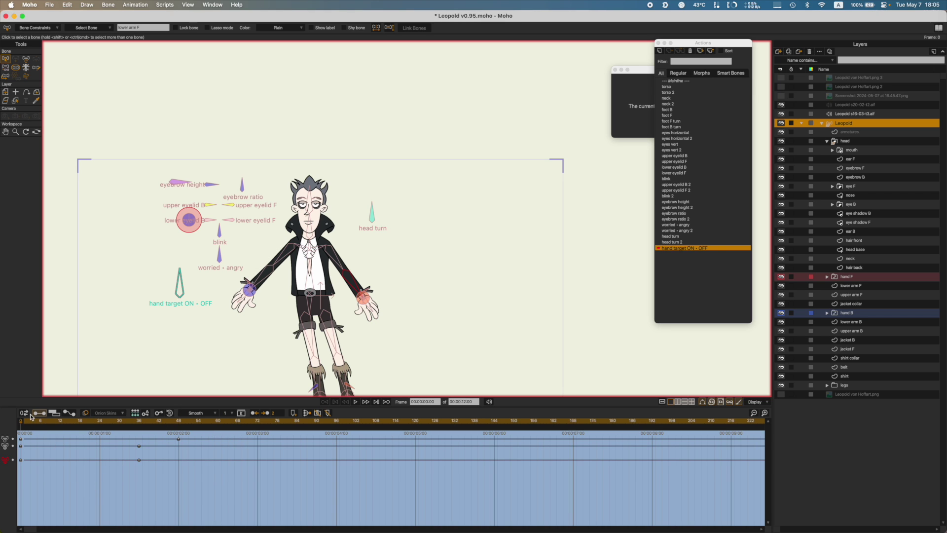
Step: Return to the Mainline animation, close the Actions window and save the project
double_click(674, 80)
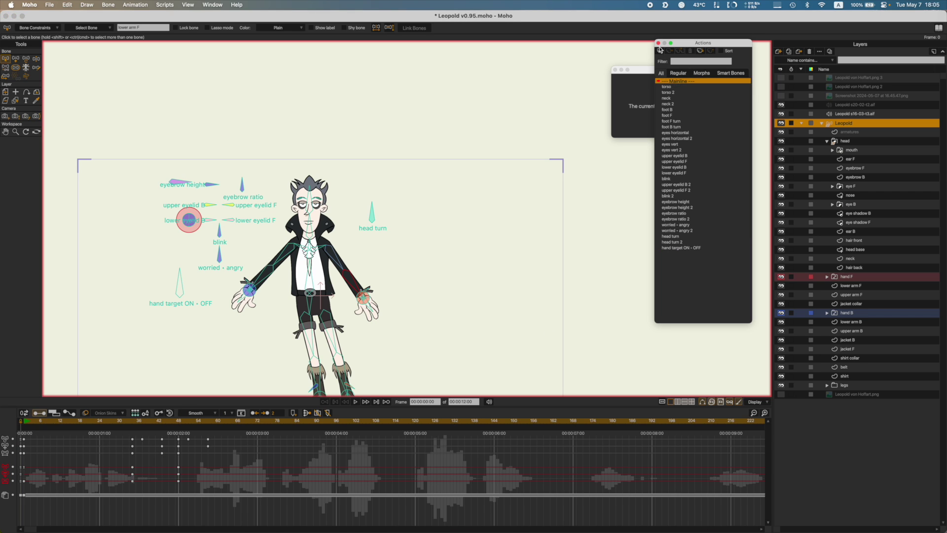
click(658, 43)
key(super+s)
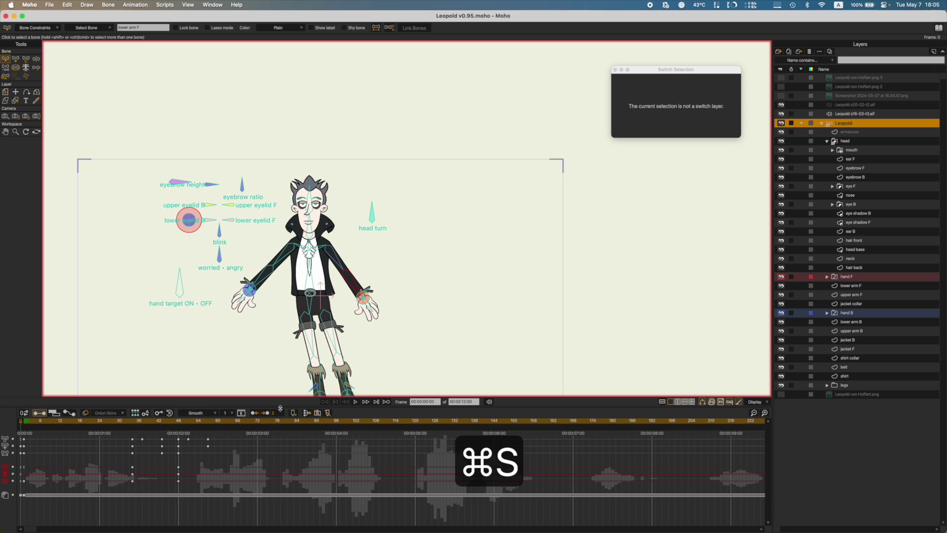
Step: Try moving the raised hand B with its target at frame 48, and undo the move
click(132, 420)
scroll(298, 257, up, 5)
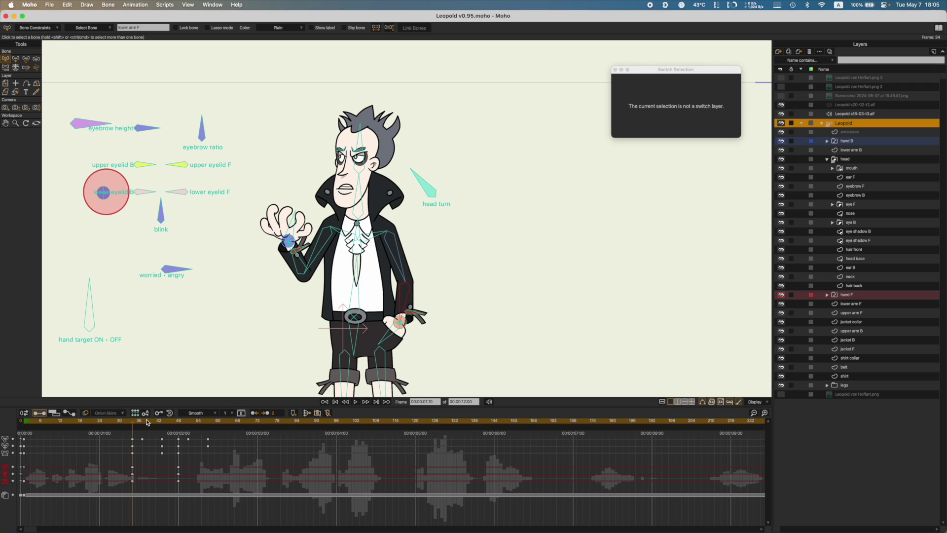
drag(140, 423, 179, 427)
key(z)
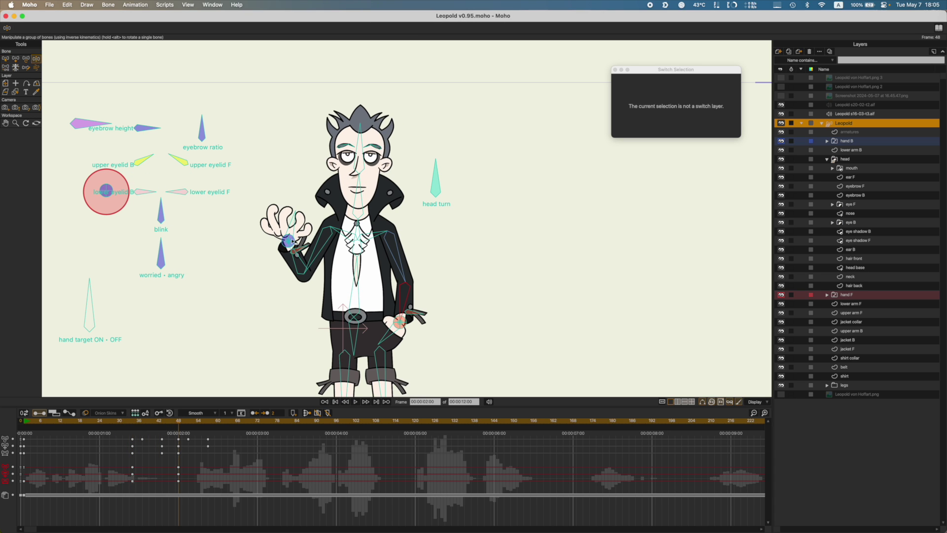
mouse_move(293, 246)
mouse_down()
mouse_move(302, 228)
mouse_move(317, 250)
mouse_move(351, 240)
mouse_move(340, 224)
mouse_move(342, 242)
mouse_move(294, 252)
mouse_move(329, 233)
mouse_move(318, 249)
mouse_move(334, 244)
mouse_move(363, 269)
mouse_move(355, 276)
mouse_move(299, 239)
mouse_up()
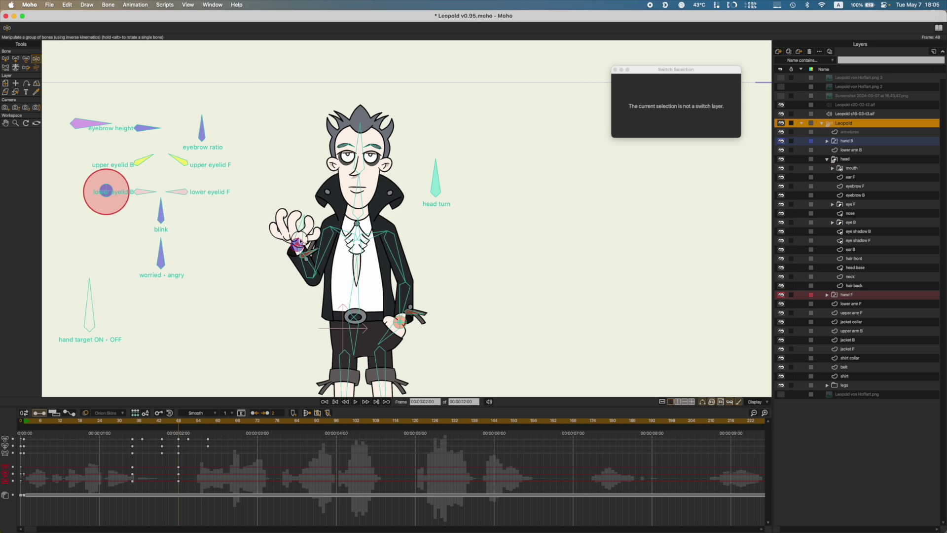
key(super+z)
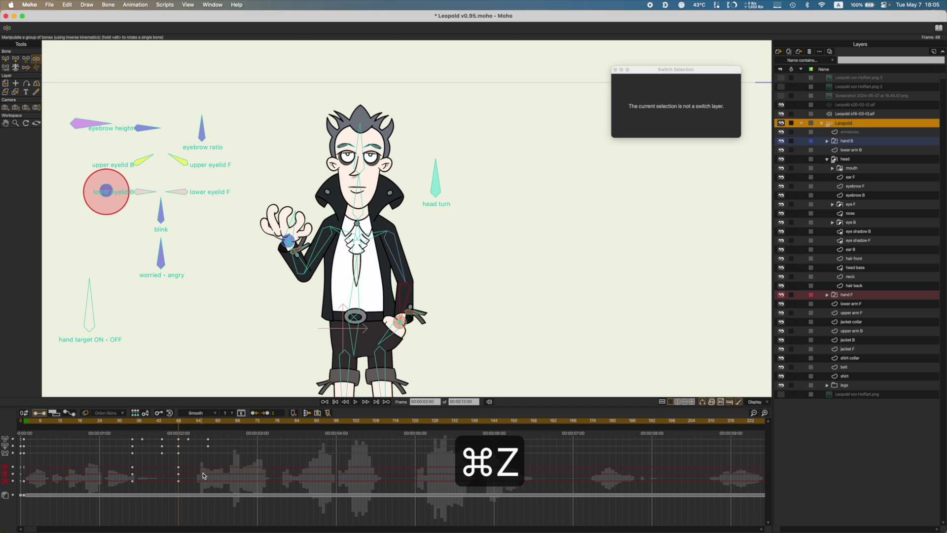
Step: Key the hand target ON - OFF bone upright at frame 34 and rotate it to its OFF position at frame 35
click(133, 421)
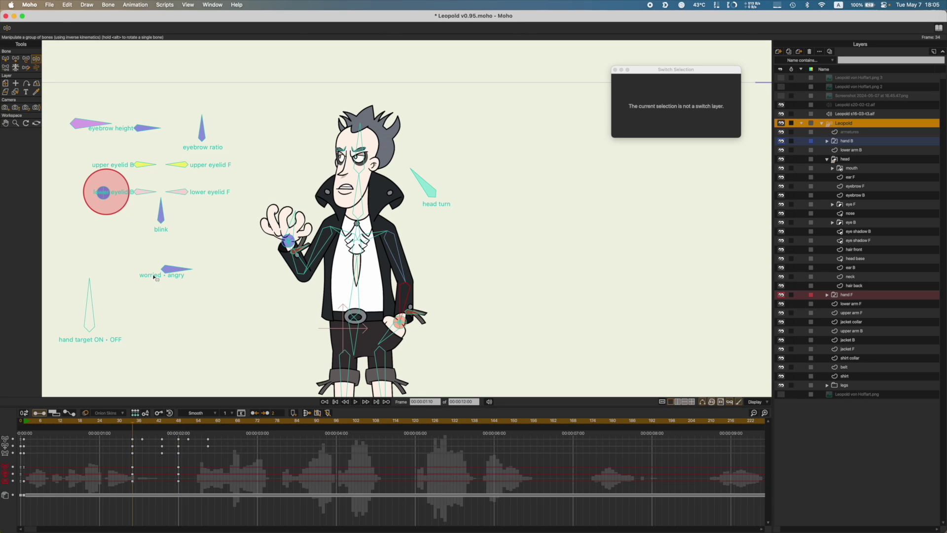
click(86, 300)
key(Right)
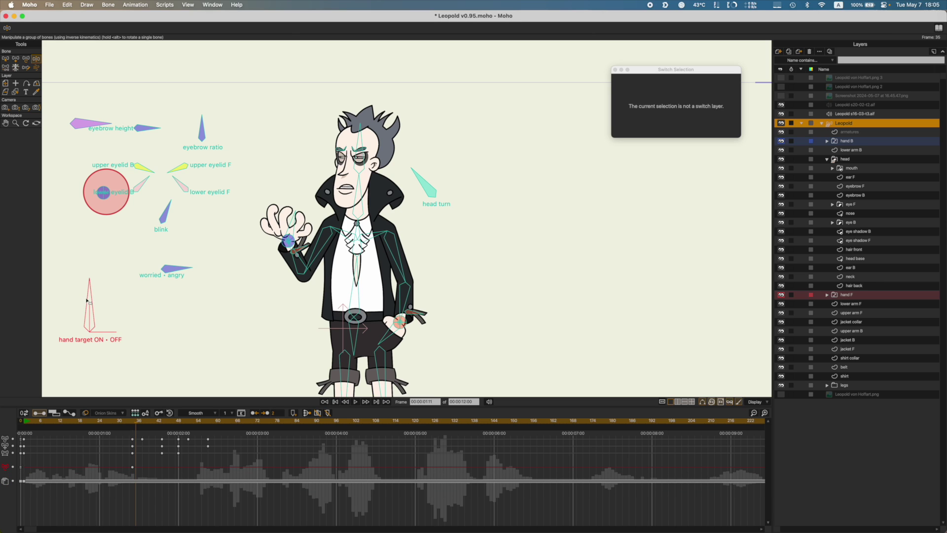
drag(85, 299, 110, 380)
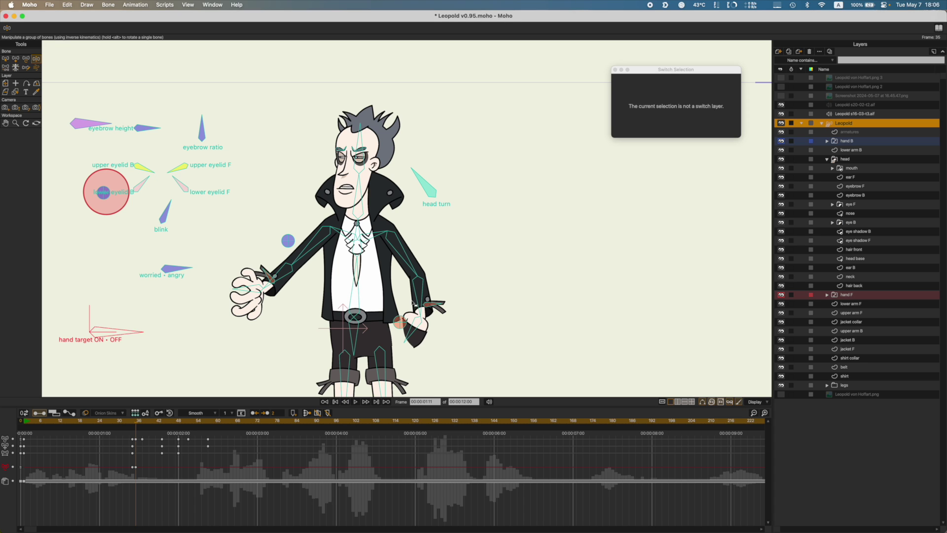
Step: At frame 48, pose the upper and lower arm F bones without the target so the hand goes back into the trouser pocket
scroll(425, 300, up, 3)
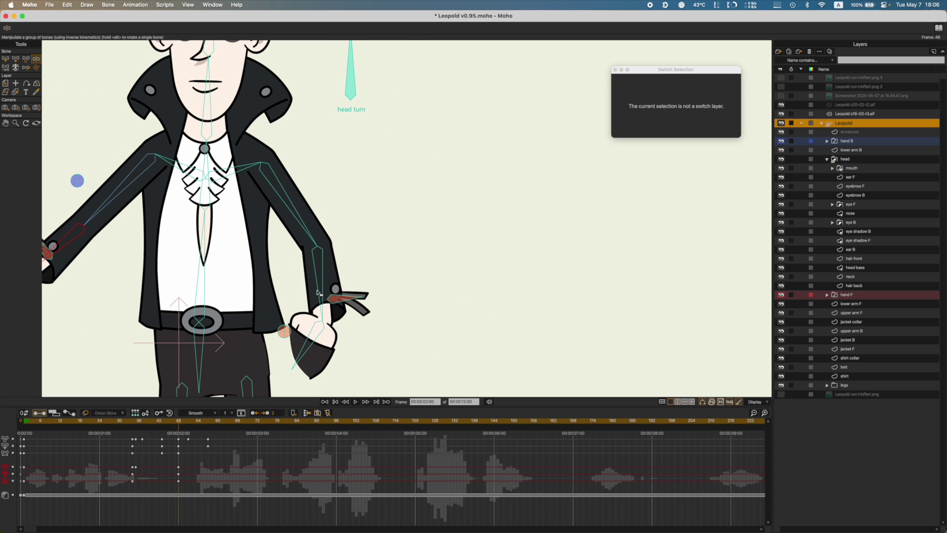
drag(321, 291, 309, 322)
key(t)
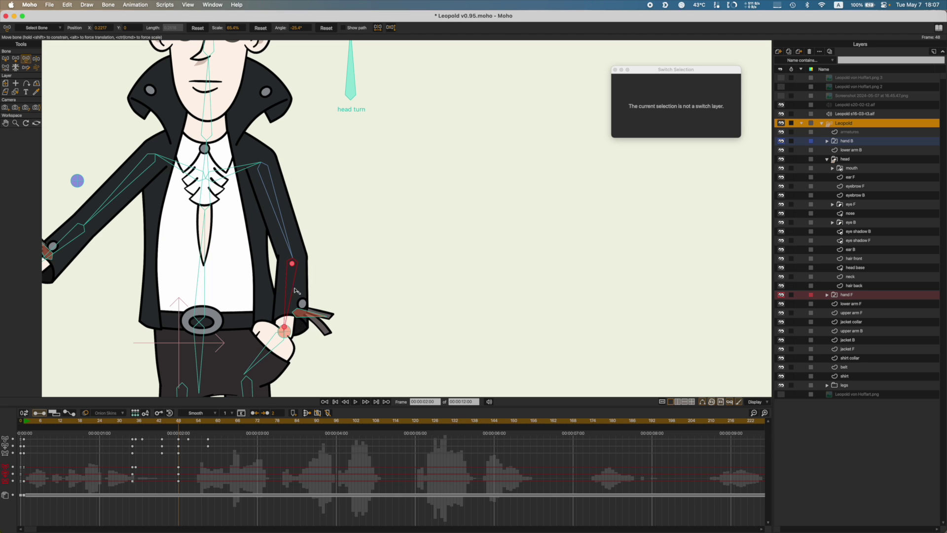
drag(295, 283, 287, 266)
Step: Fine-tune the arm F bones at frame 48 so the wrist sits exactly on the hand F target
key(z)
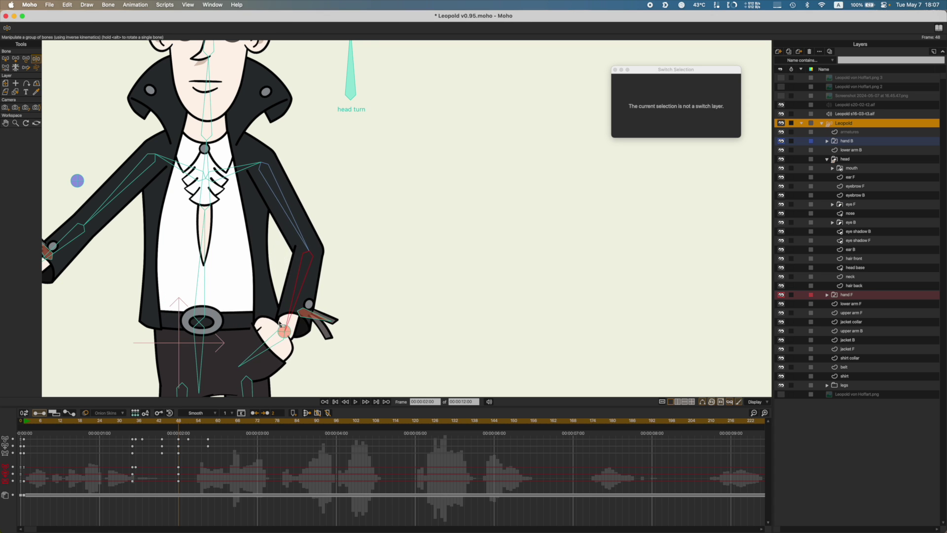
scroll(279, 324, up, 5)
drag(306, 329, 302, 320)
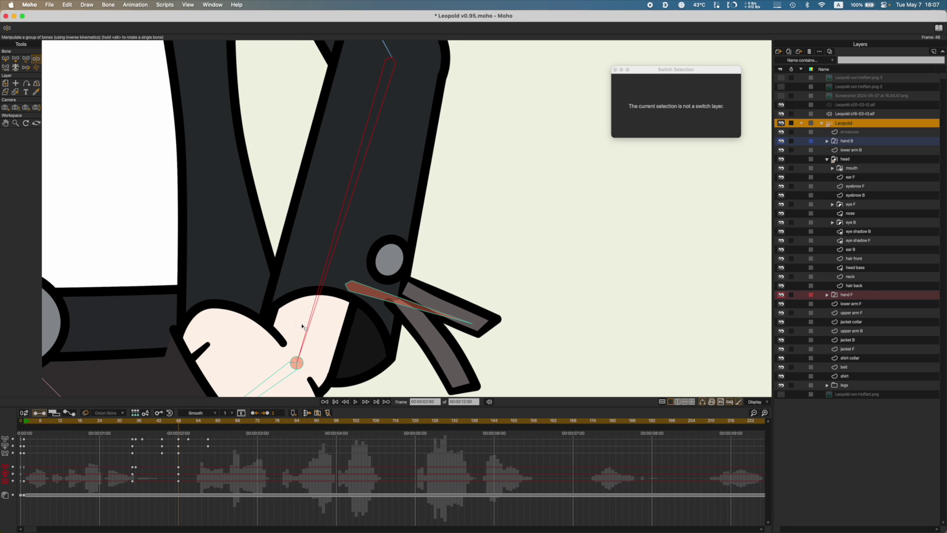
scroll(303, 327, down, 5)
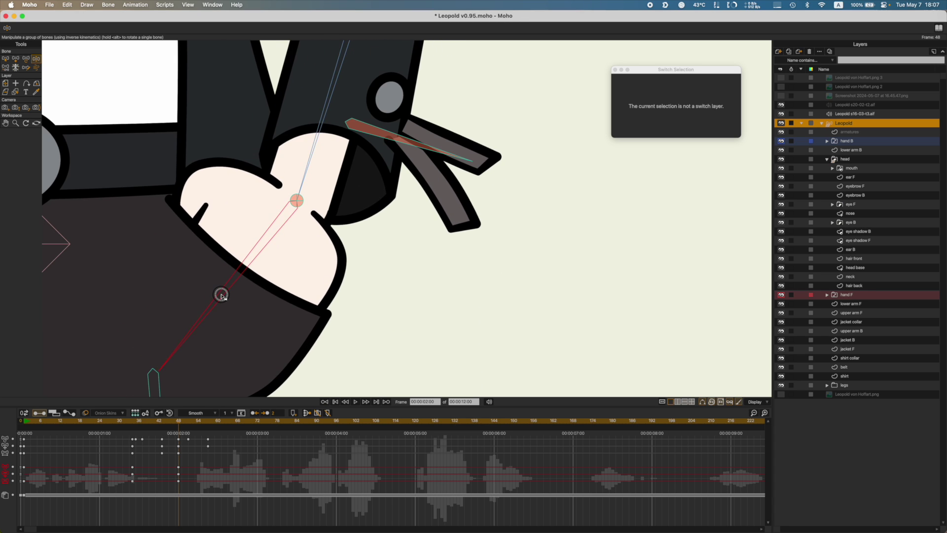
Step: At frame 48, move and rotate the sleeve ribbon bone of arm F so the cuff fits the wrist
scroll(247, 315, down, 5)
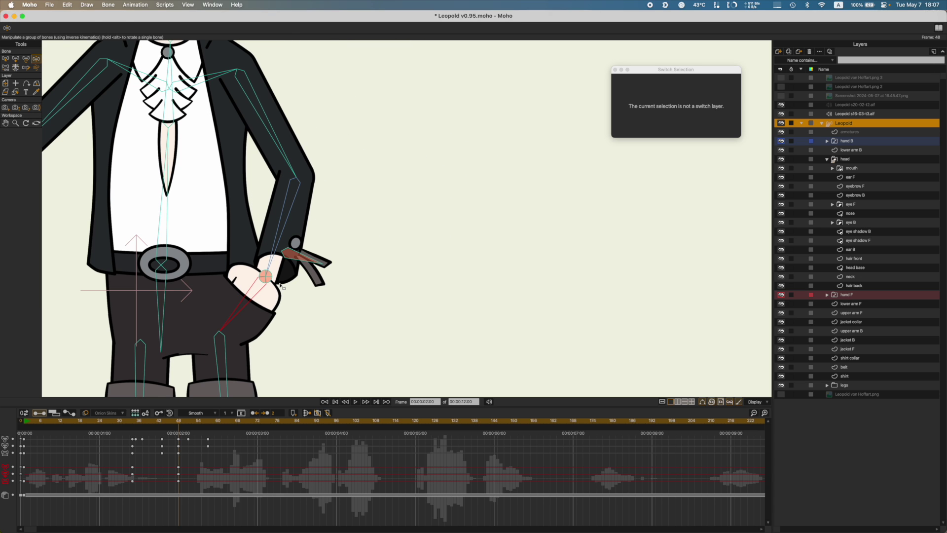
key(t)
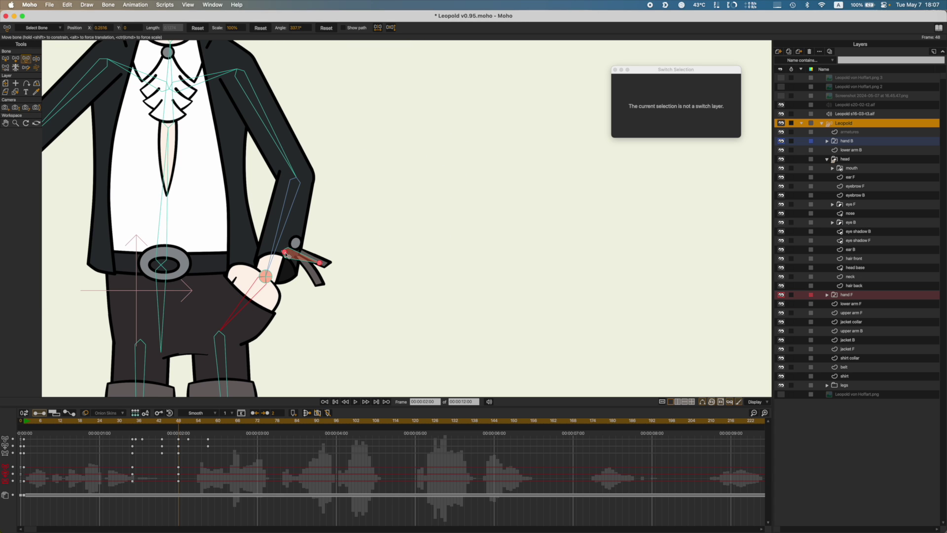
click(286, 254)
drag(286, 254, 285, 263)
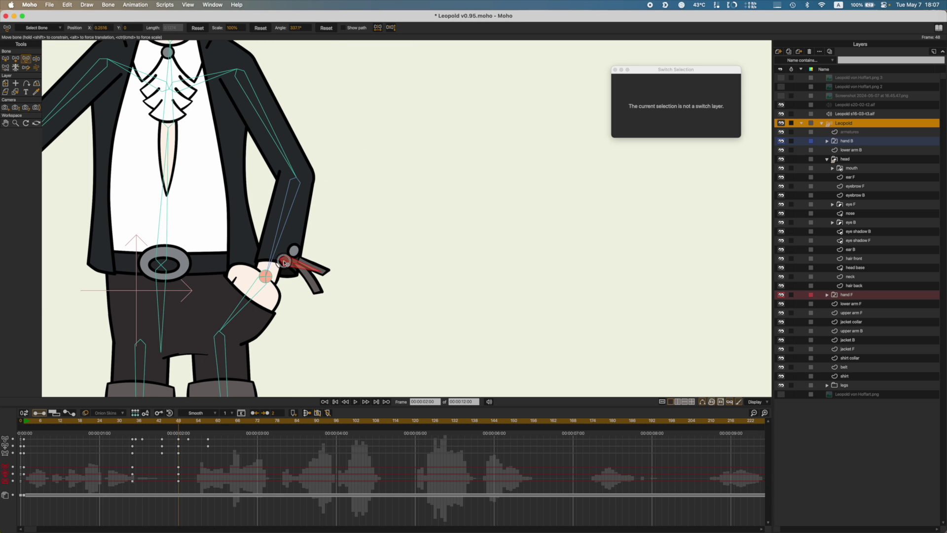
drag(298, 309, 369, 278)
scroll(356, 307, down, 5)
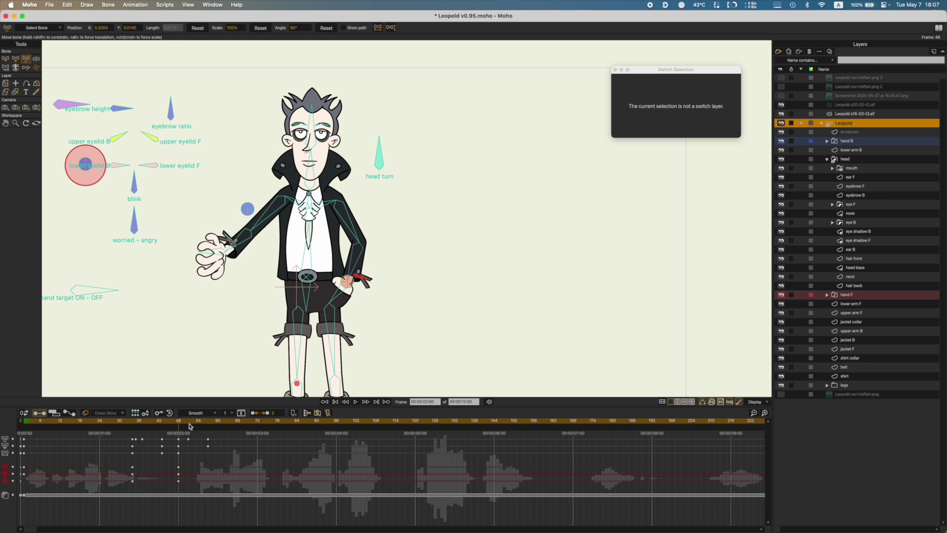
Step: Compare the frames around frame 48 and adjust the hand F bone in the trouser pocket
mouse_move(170, 423)
mouse_down()
mouse_move(120, 424)
mouse_move(191, 428)
mouse_move(141, 436)
mouse_move(177, 433)
mouse_up()
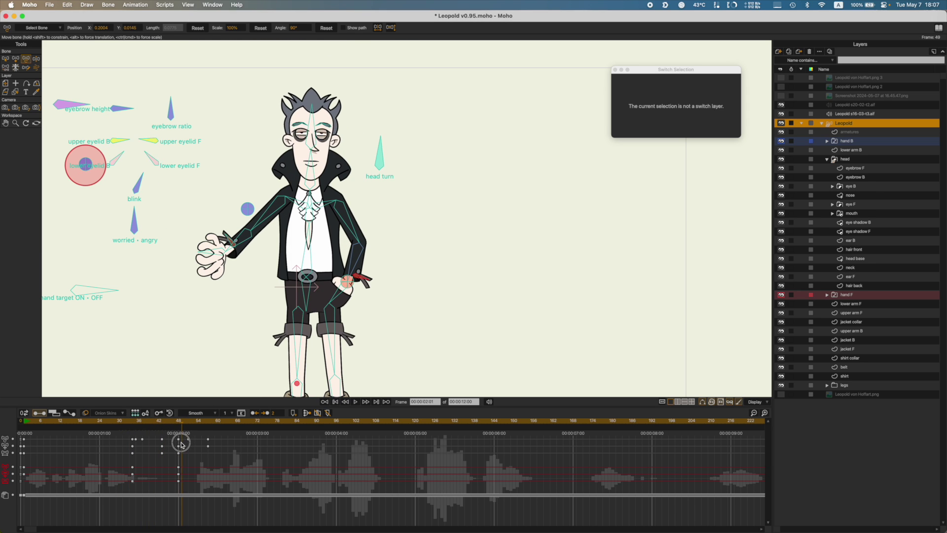
drag(340, 297, 337, 296)
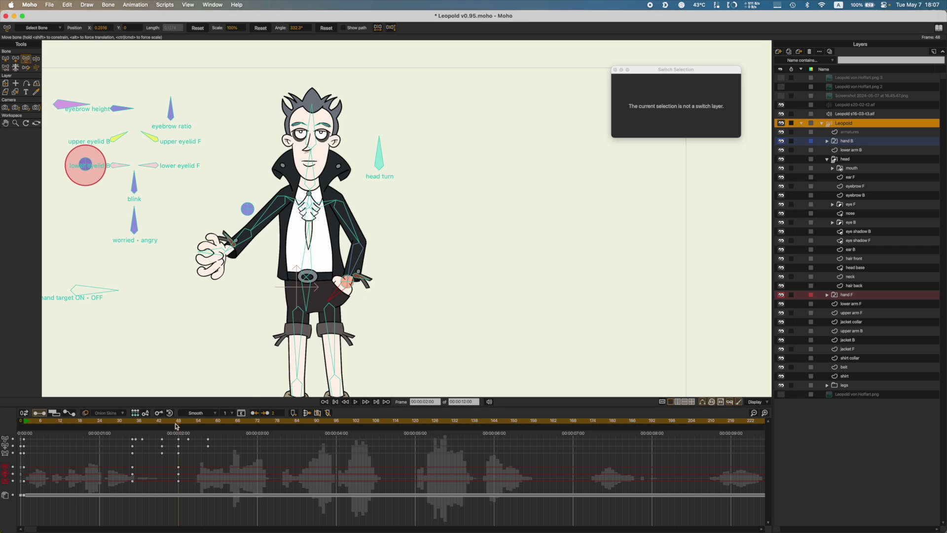
mouse_move(176, 426)
mouse_down()
mouse_move(102, 419)
mouse_move(141, 420)
mouse_move(162, 428)
mouse_move(125, 430)
mouse_move(180, 438)
mouse_up()
Step: At frame 48, swing arm B down across the belly and reset the scale of its lower arm bone
drag(246, 243, 299, 248)
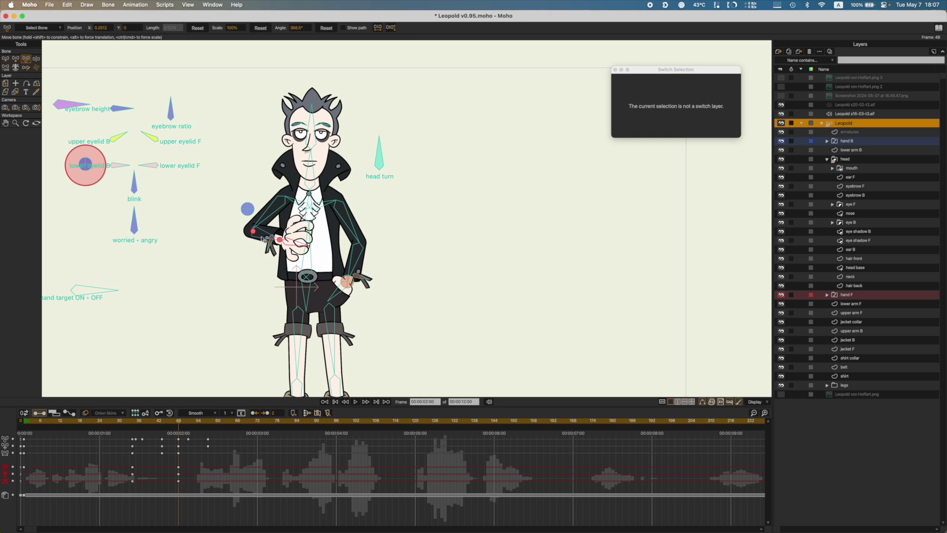
click(262, 239)
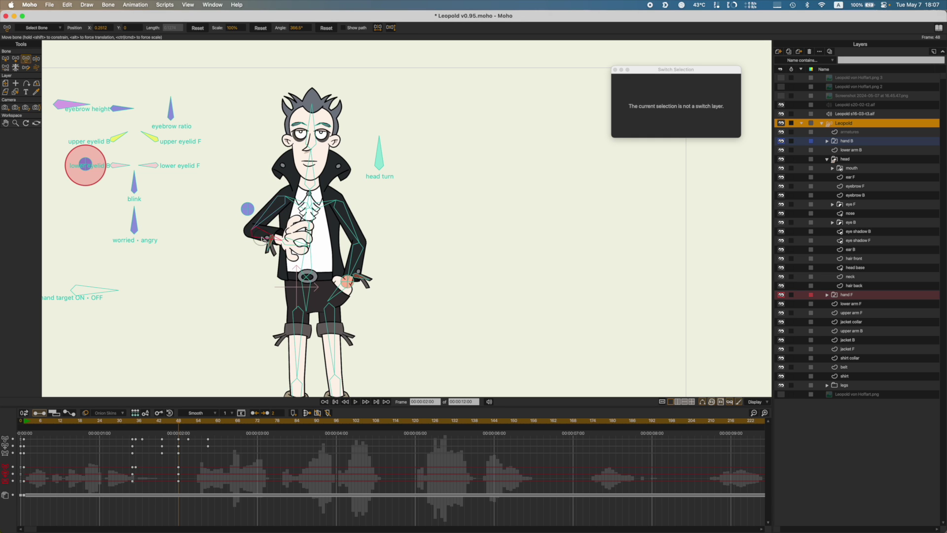
click(261, 28)
key(z)
mouse_move(274, 244)
mouse_down()
mouse_move(268, 250)
mouse_move(280, 257)
mouse_up()
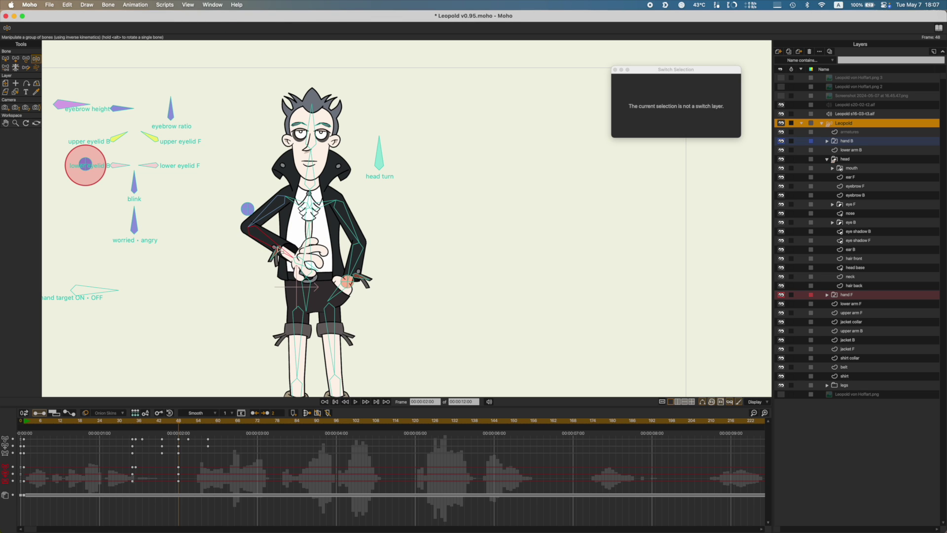
Step: Adjust the sleeve ribbon bone of arm B at the wrist at frame 48
key(t)
scroll(271, 260, up, 5)
drag(301, 218, 269, 272)
scroll(239, 264, down, 5)
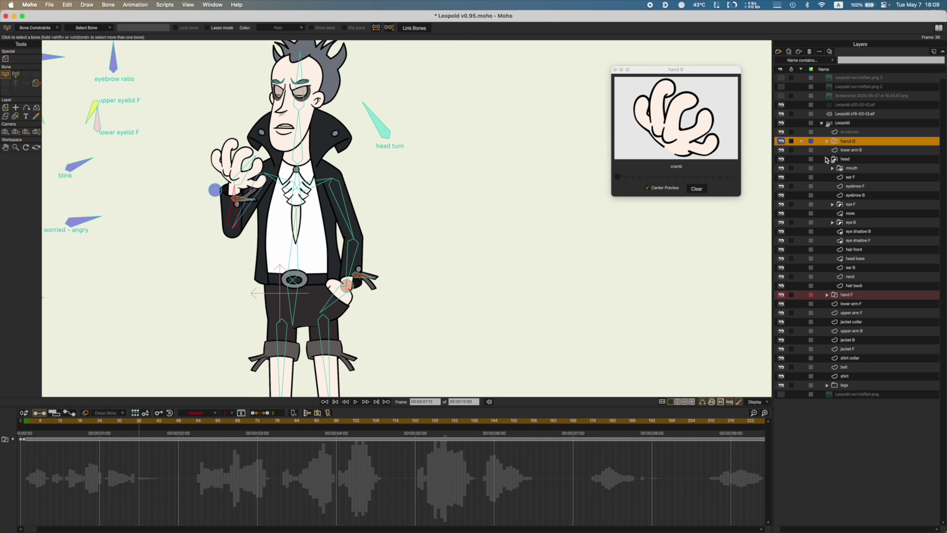
Step: Collapse the head group, switch hand B to the fist side drawing at frame 36, and play back the arm movement
click(827, 159)
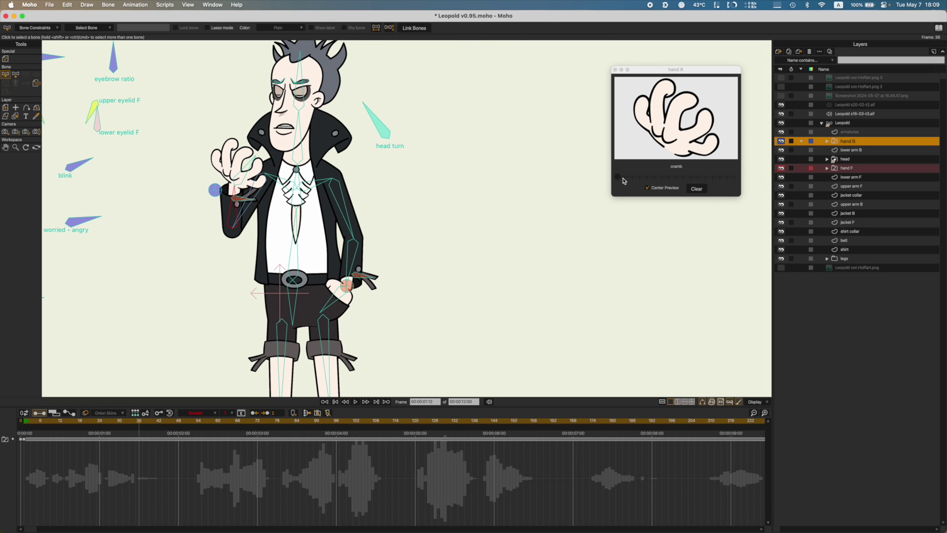
click(623, 178)
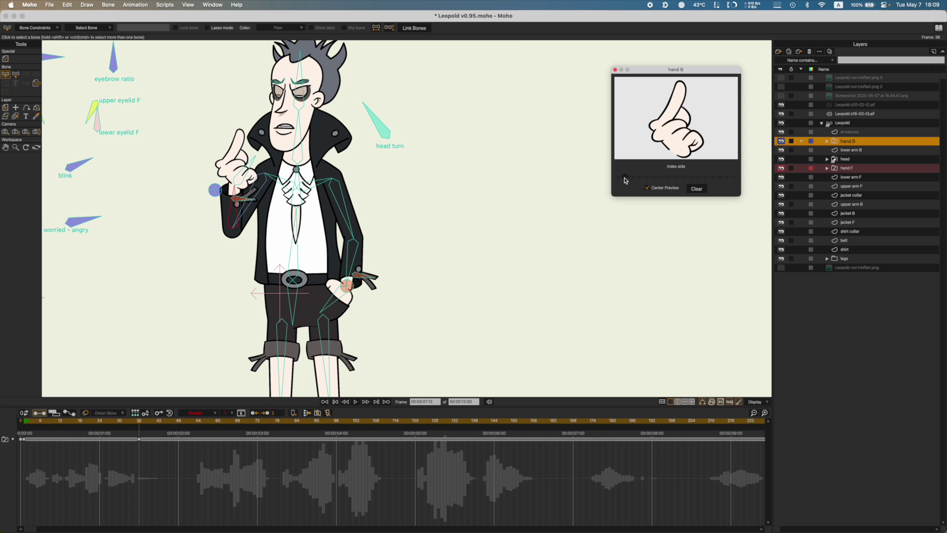
drag(625, 180, 634, 181)
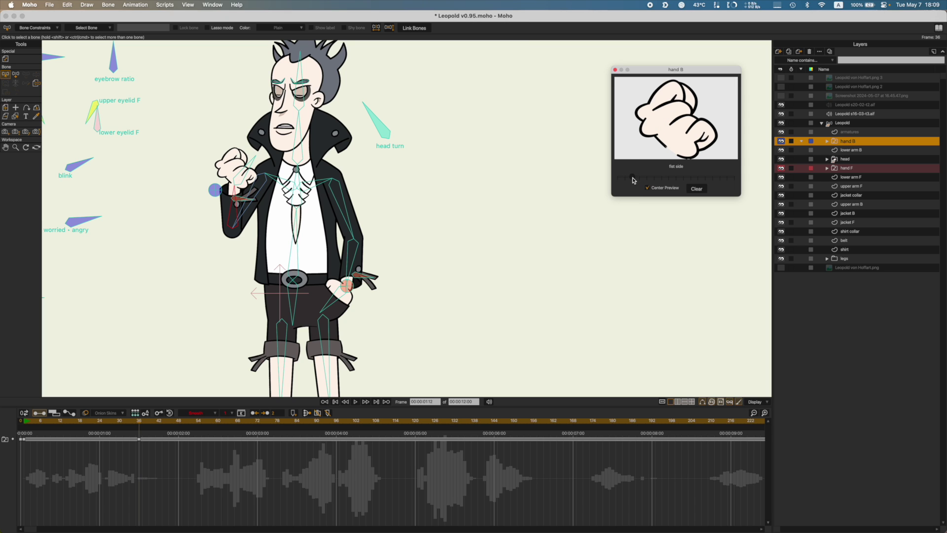
click(122, 423)
key(space)
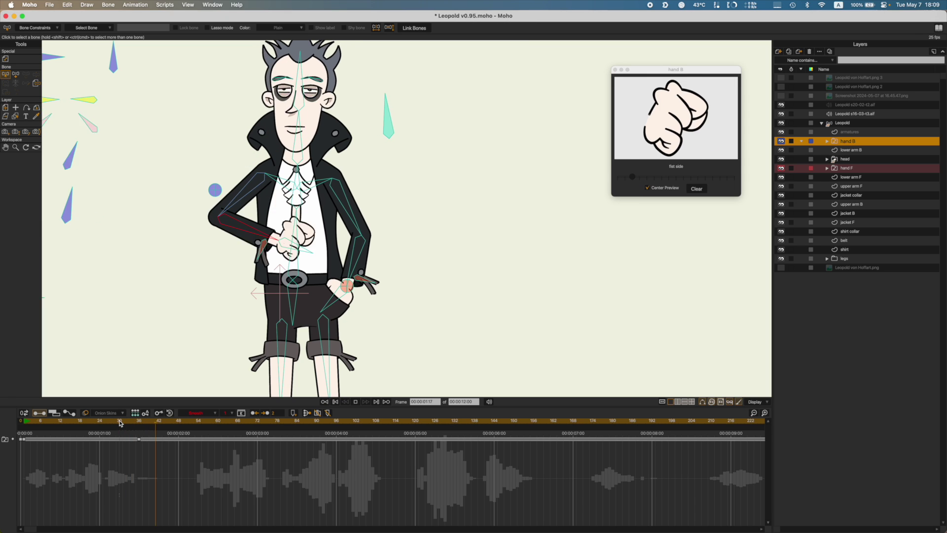
click(142, 419)
drag(143, 419, 176, 422)
Step: Select the Leopold layer, review the motion from about frame 34, and repose the lower arm B at frame 43
click(844, 124)
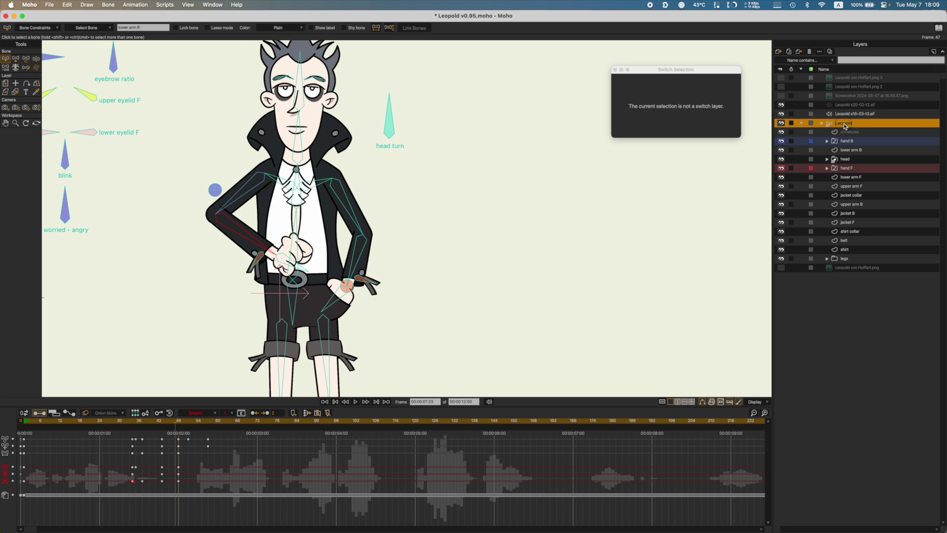
click(132, 420)
key(space)
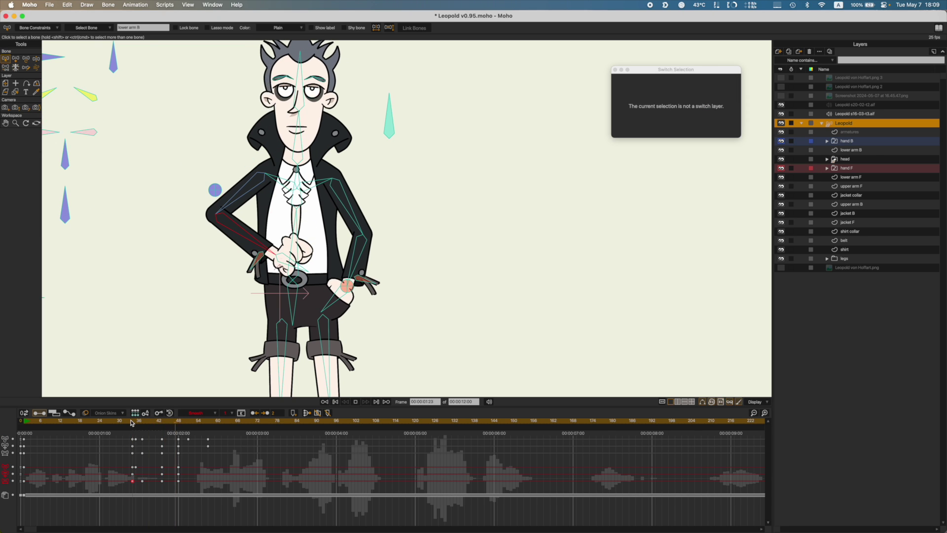
key(space)
click(128, 419)
drag(129, 419, 163, 435)
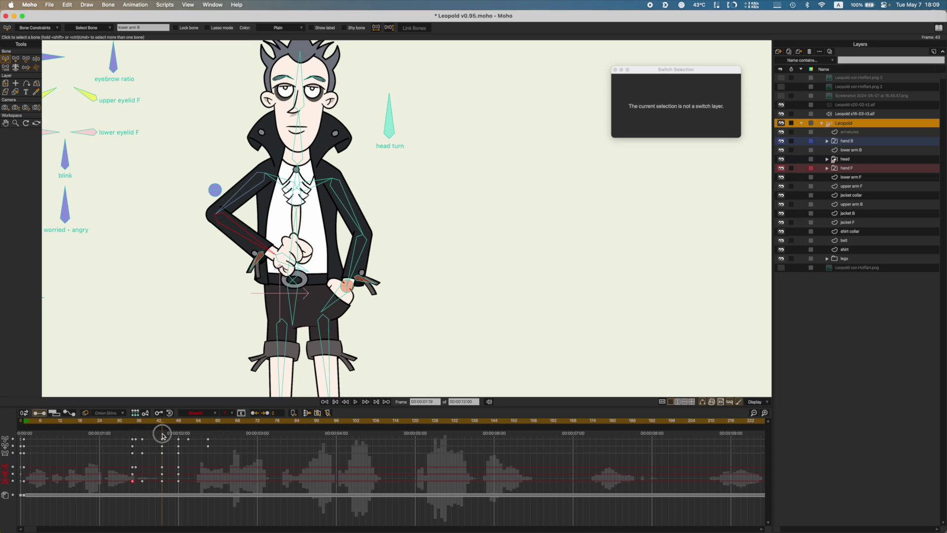
key(z)
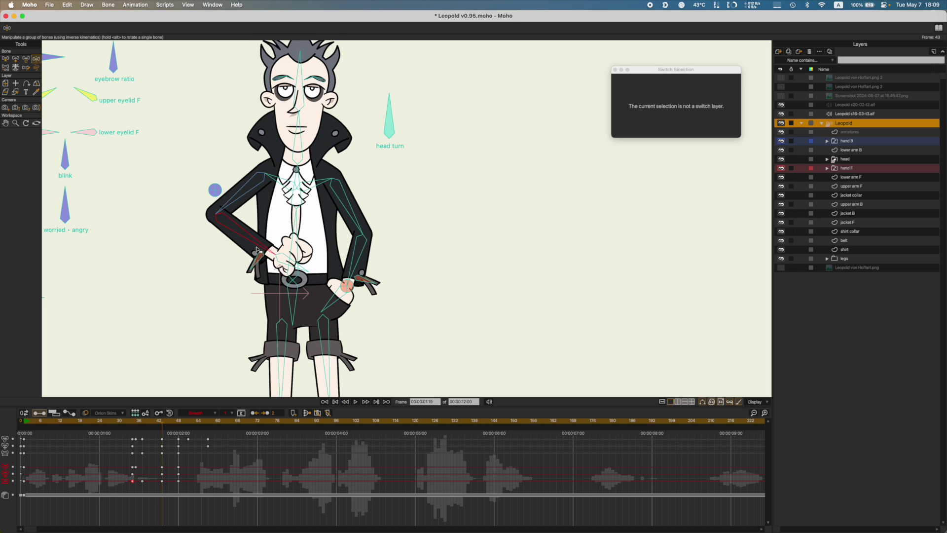
drag(263, 248, 257, 266)
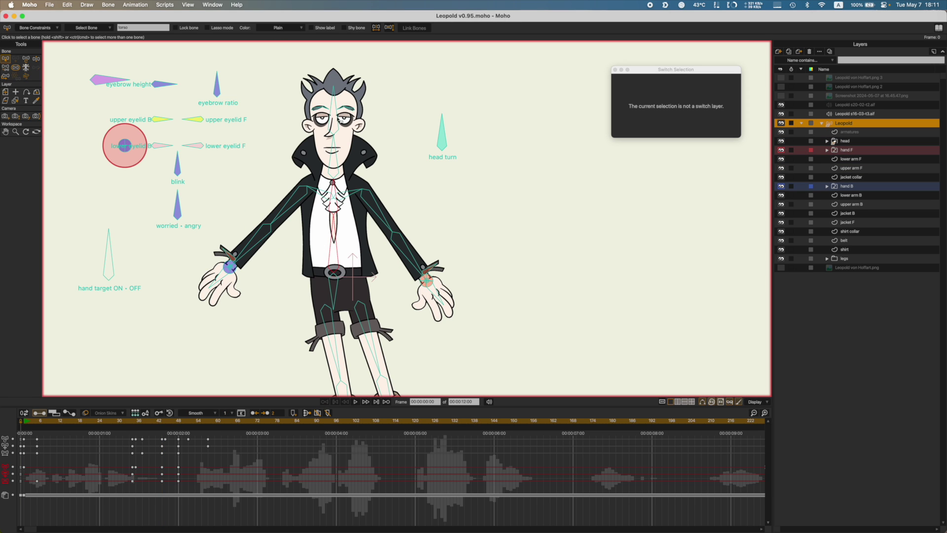
Step: At frame 0, enable squash and stretch scaling in the bone constraints of the selected spine and head bones
click(30, 28)
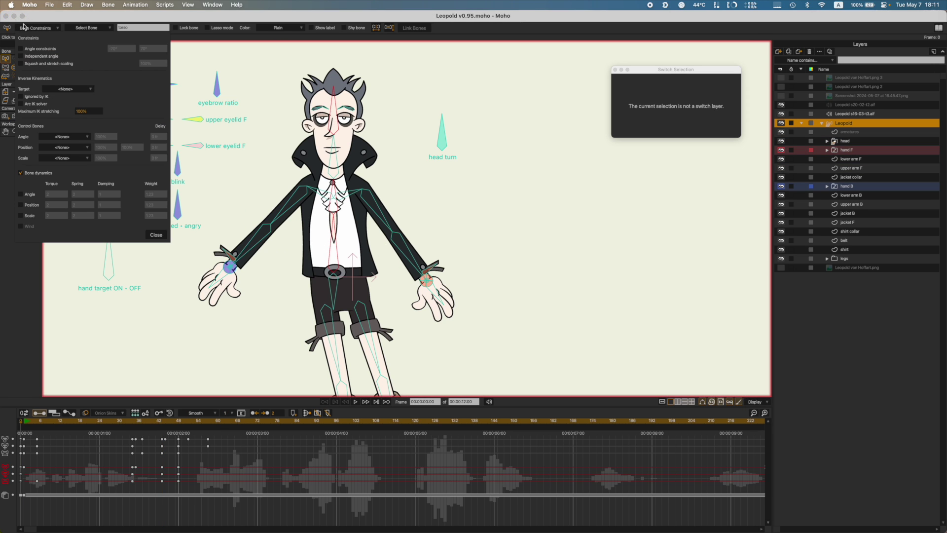
click(21, 64)
click(146, 64)
click(152, 237)
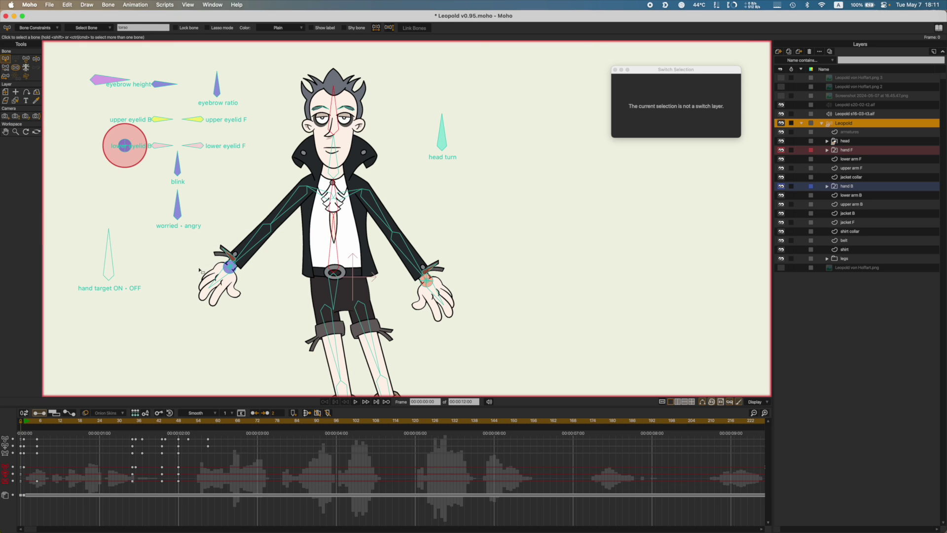
Step: Select the upper and lower bones of both arms and legs, set their maximum IK stretching to 120%, and save the project
drag(256, 204, 279, 239)
drag(375, 224, 400, 237)
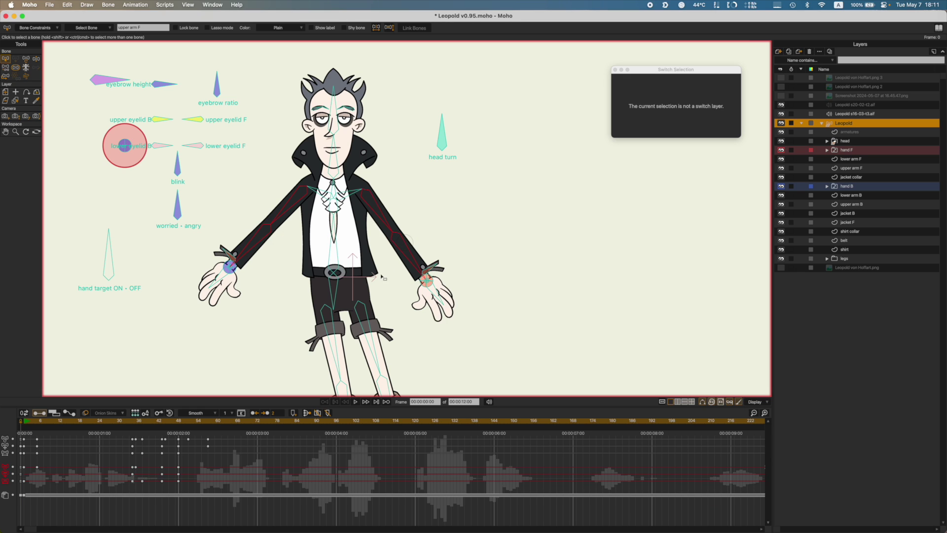
drag(386, 285, 374, 163)
drag(296, 250, 362, 215)
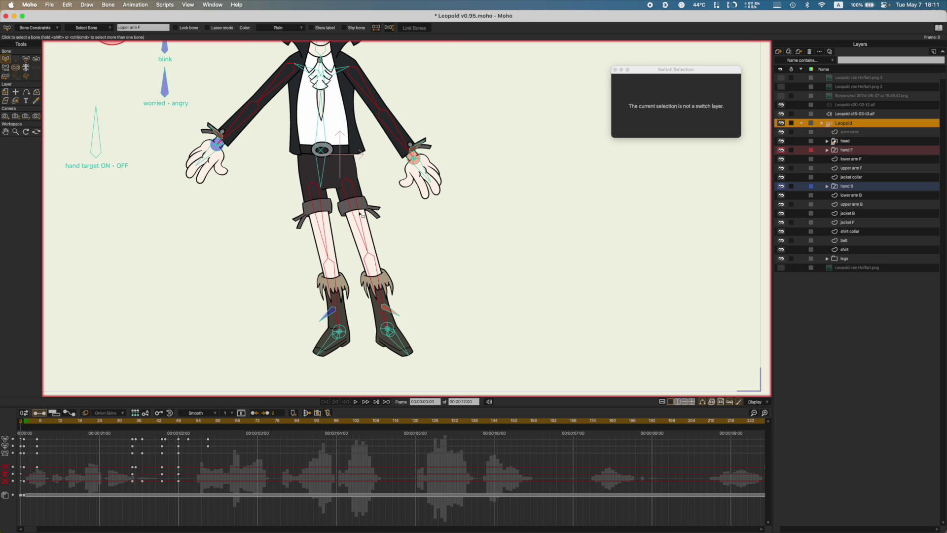
click(28, 28)
click(84, 113)
text(120)
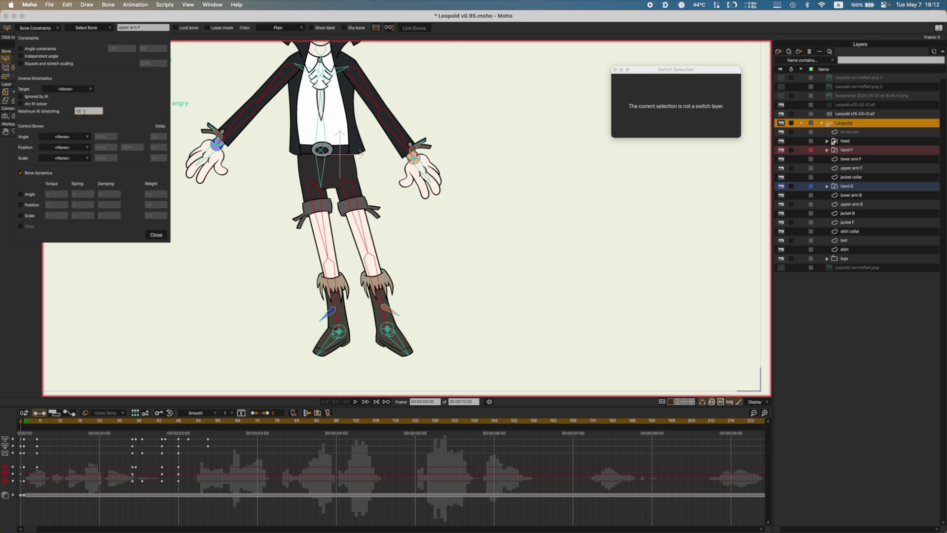
click(155, 235)
click(203, 326)
key(super+s)
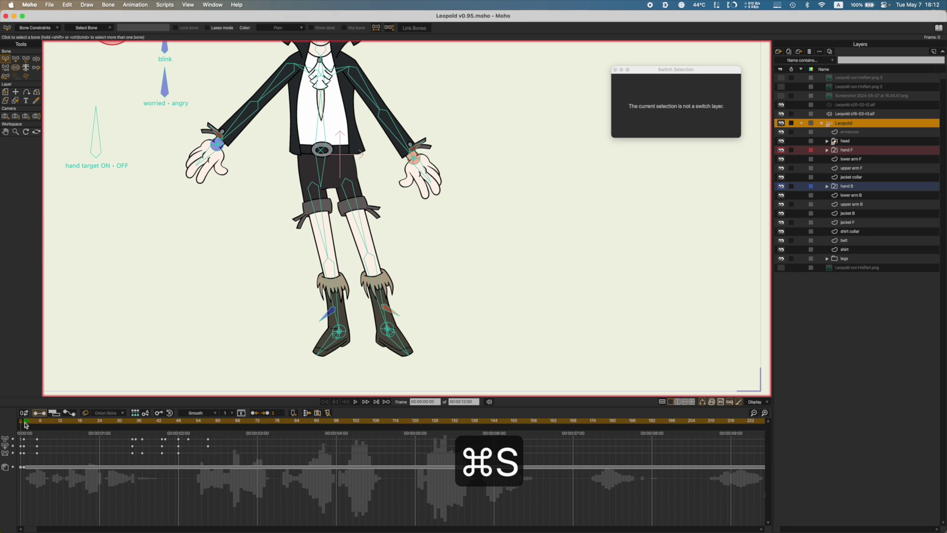
Step: At frame 5, stretch the spine and head bones slightly upward and check the motion from frame 1
click(26, 423)
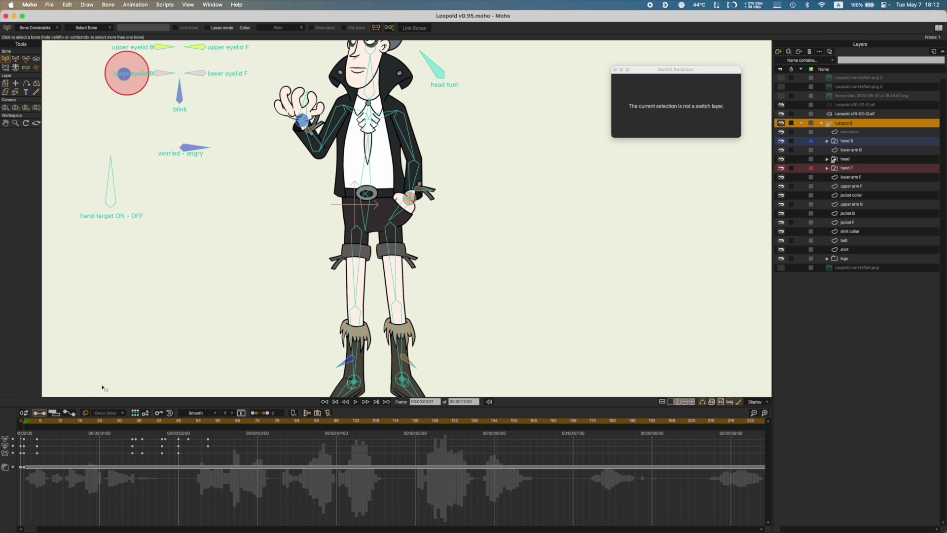
drag(27, 423, 37, 421)
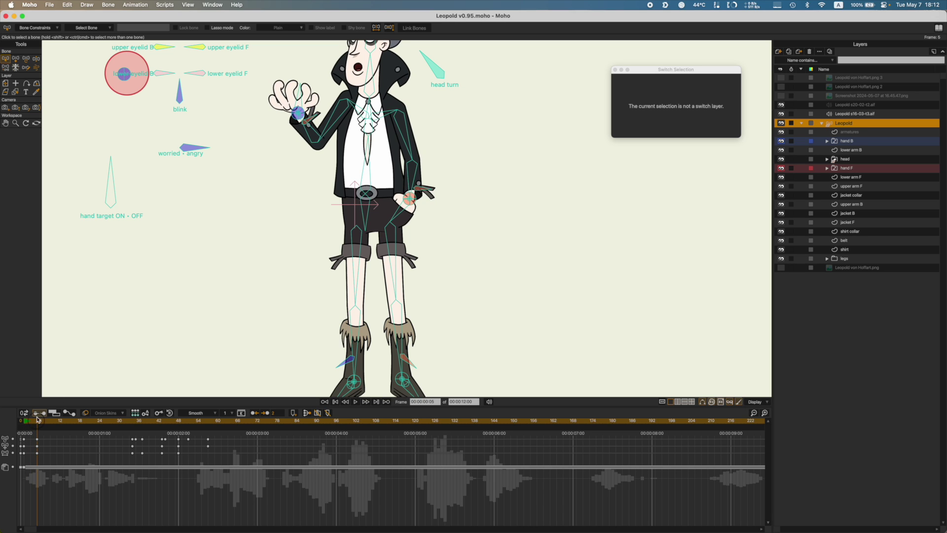
drag(266, 221, 270, 349)
key(t)
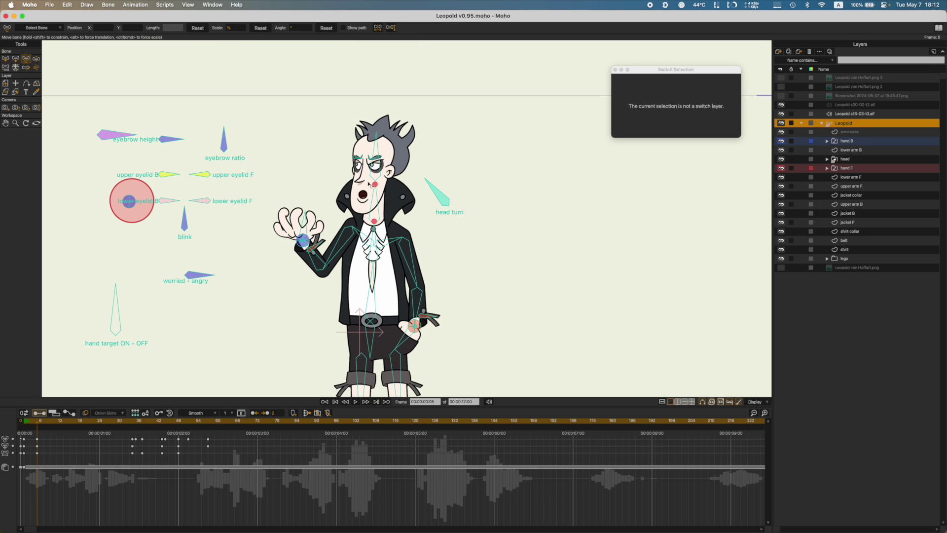
mouse_move(376, 166)
mouse_down()
mouse_move(392, 176)
mouse_move(376, 174)
mouse_up()
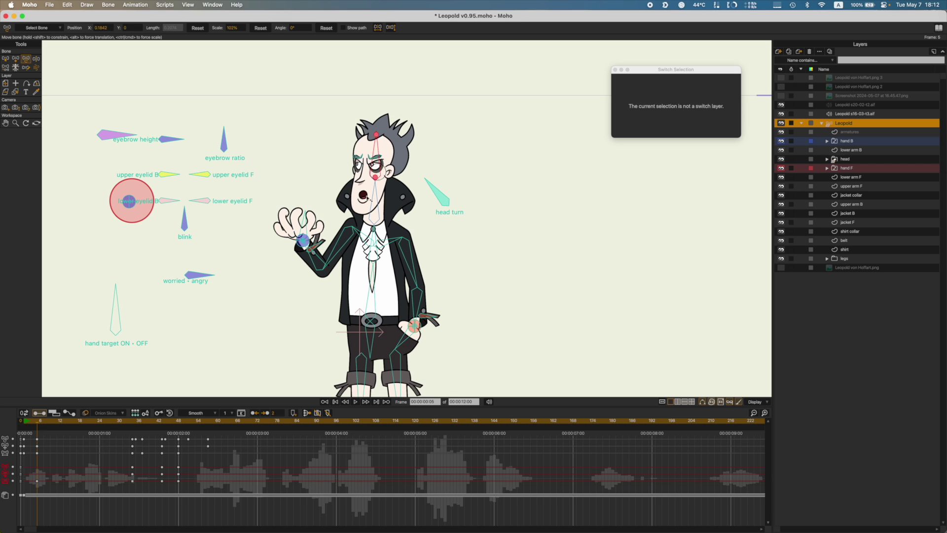
mouse_move(27, 422)
mouse_down()
mouse_move(58, 423)
mouse_move(38, 430)
mouse_up()
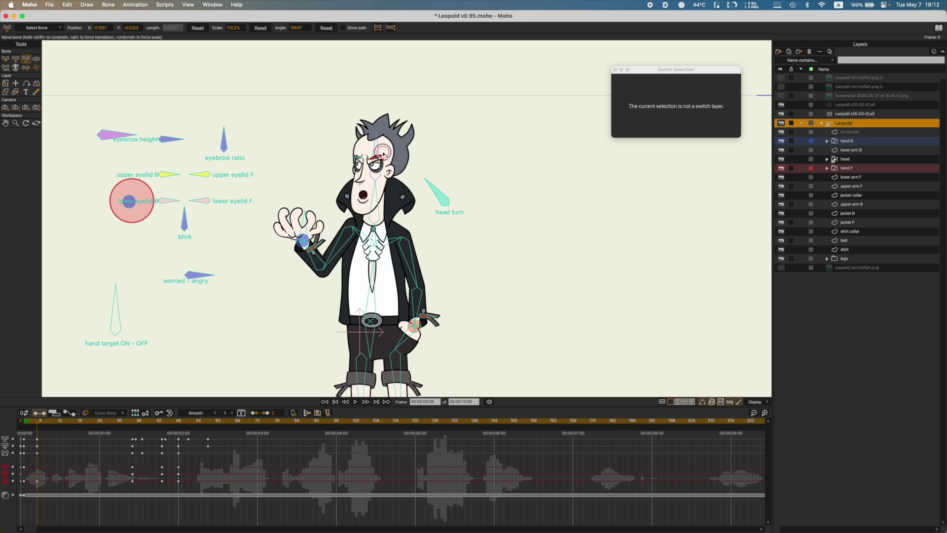
Step: Undo the last stray bone moves on the face at frame 5
key(super+z)
key(super+z)
key(super+z)
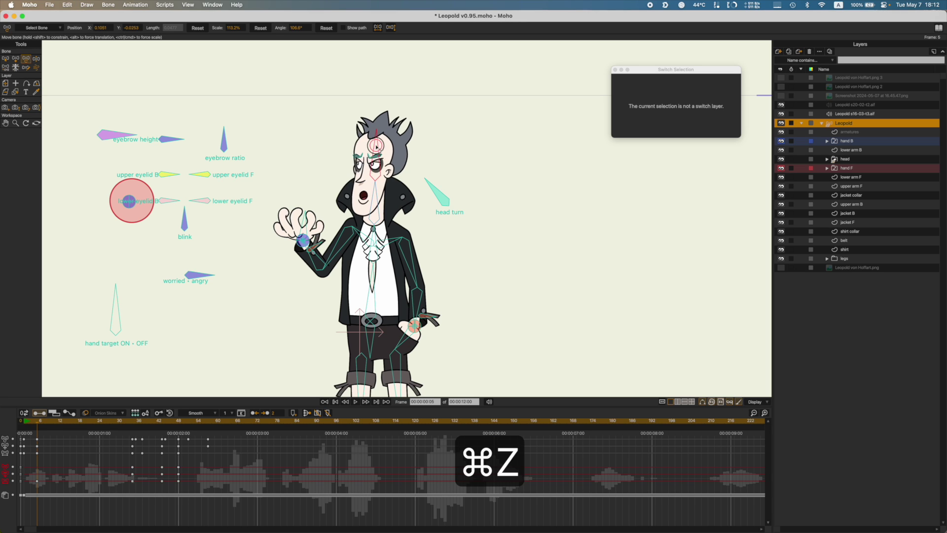
Step: At frame 12, reset the scale of the head, neck, chest and torso bones to 100%
drag(19, 426, 60, 423)
click(224, 135)
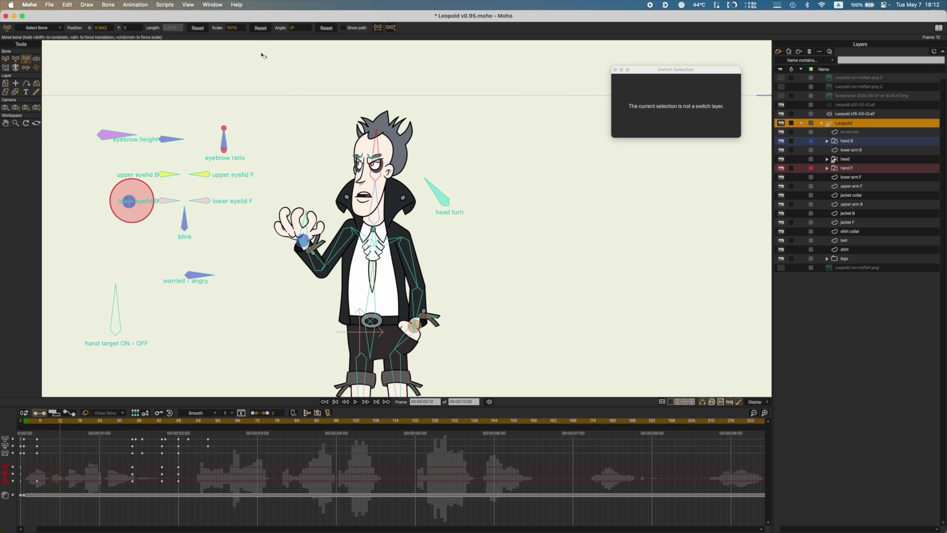
click(261, 27)
click(373, 245)
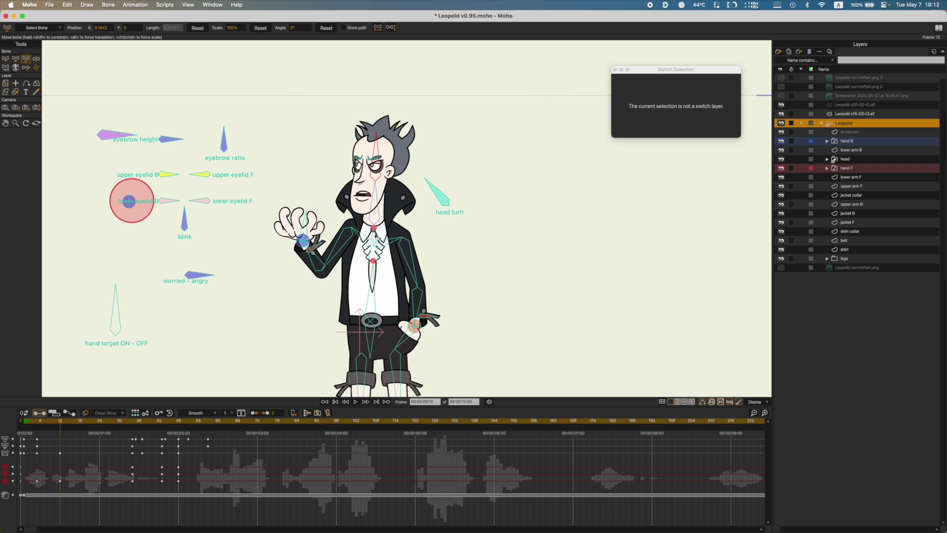
click(376, 236)
click(260, 28)
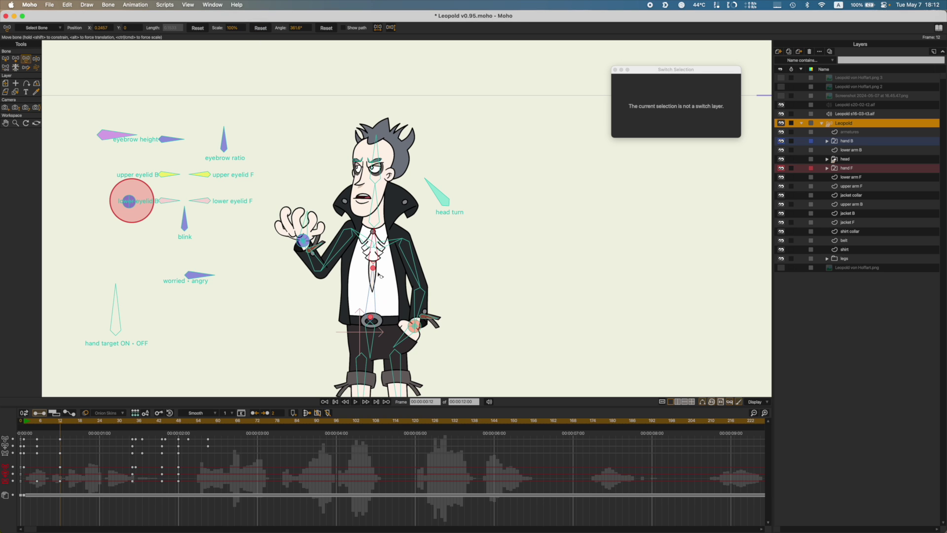
click(224, 137)
click(261, 28)
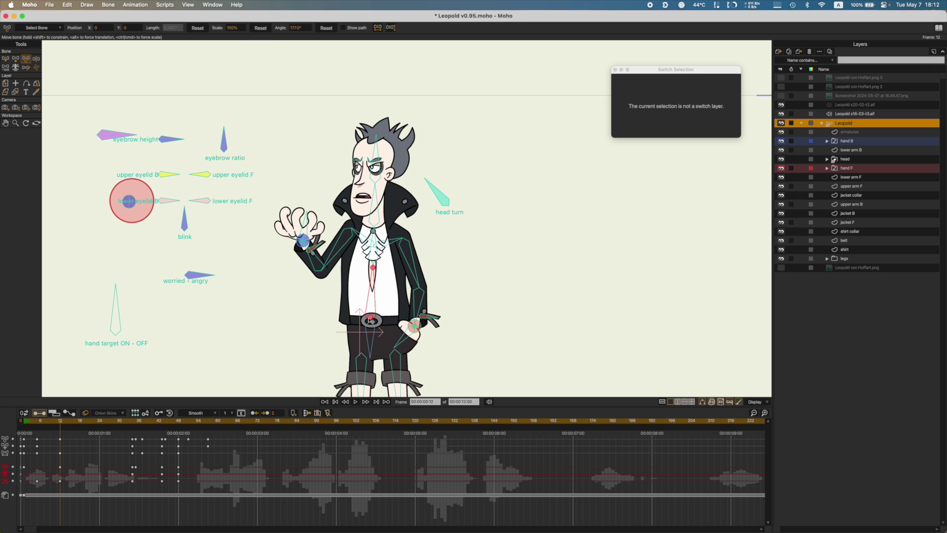
Step: At frame 5, stretch the torso and chest bones further upward and play back the motion
click(115, 310)
drag(23, 422, 37, 419)
drag(372, 289, 373, 250)
click(376, 253)
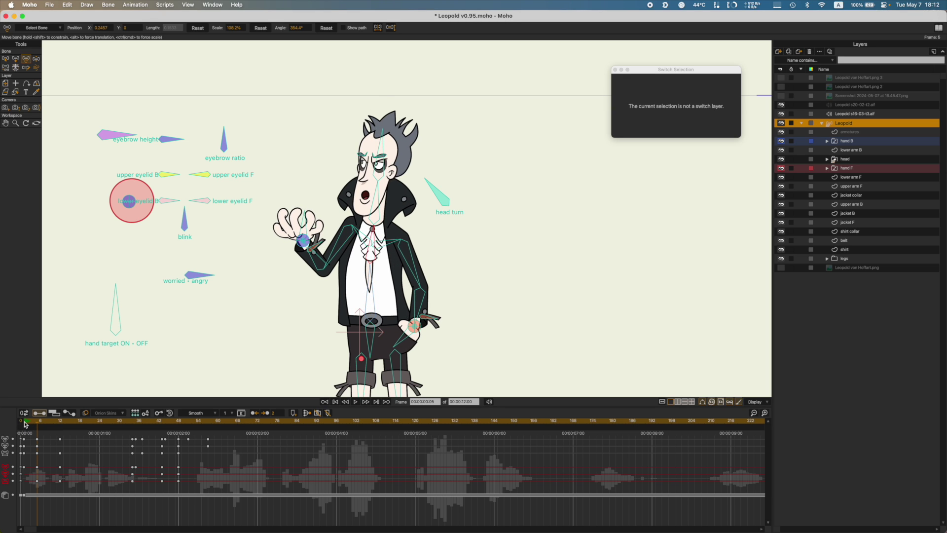
key(space)
key(space)
Step: Move the body bone keyframes from frame 12 to frame 15
click(40, 422)
drag(41, 425, 75, 427)
drag(86, 427, 73, 484)
click(62, 480)
drag(70, 486, 72, 442)
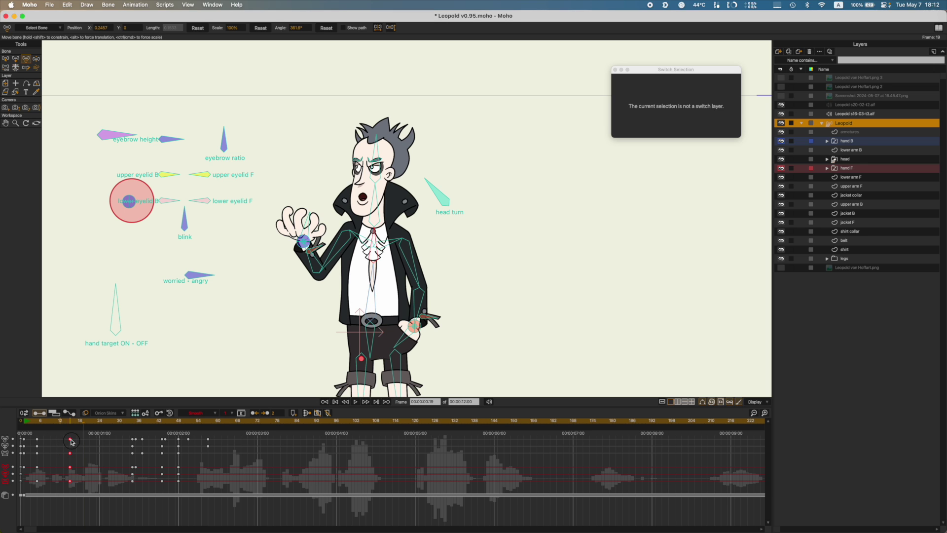
Step: Play the animation from the start and scrub to frame 34 to check the stretch timing
click(21, 423)
key(space)
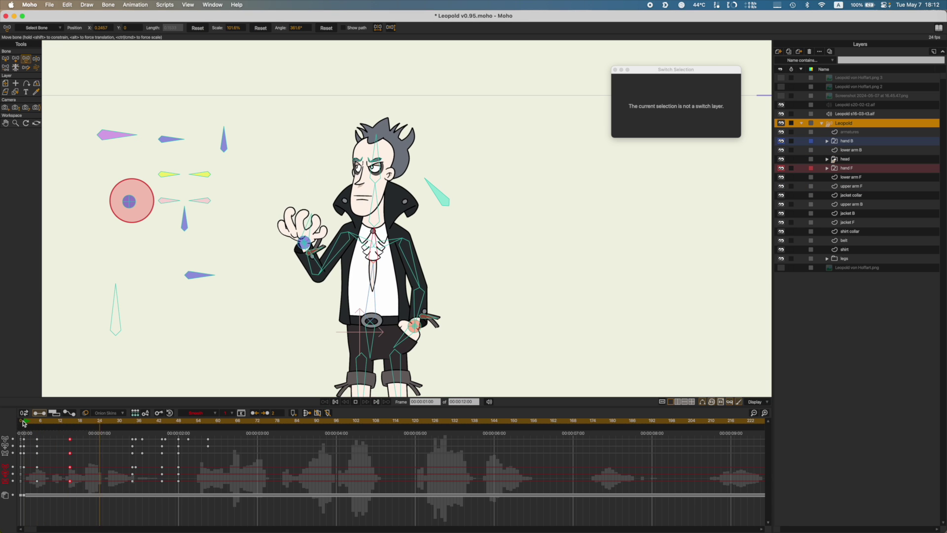
drag(28, 422, 132, 441)
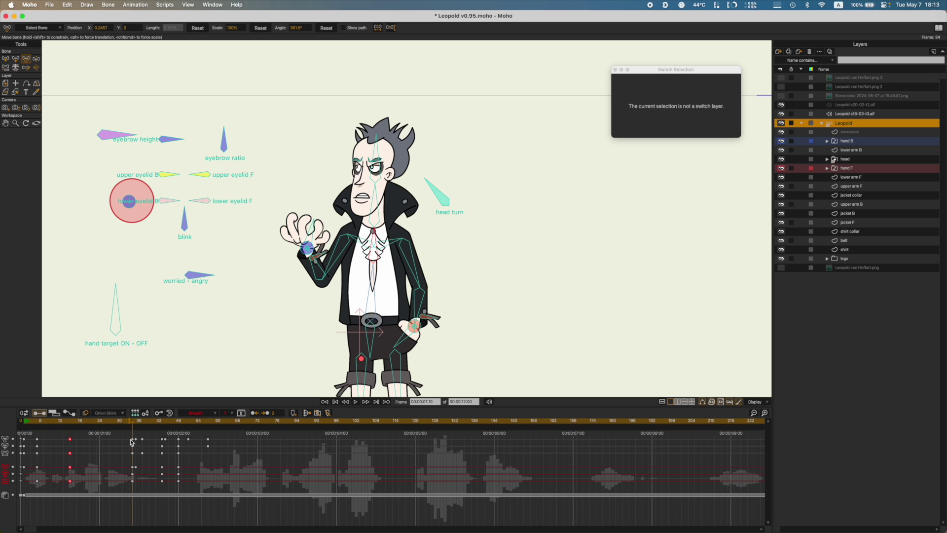
key(b)
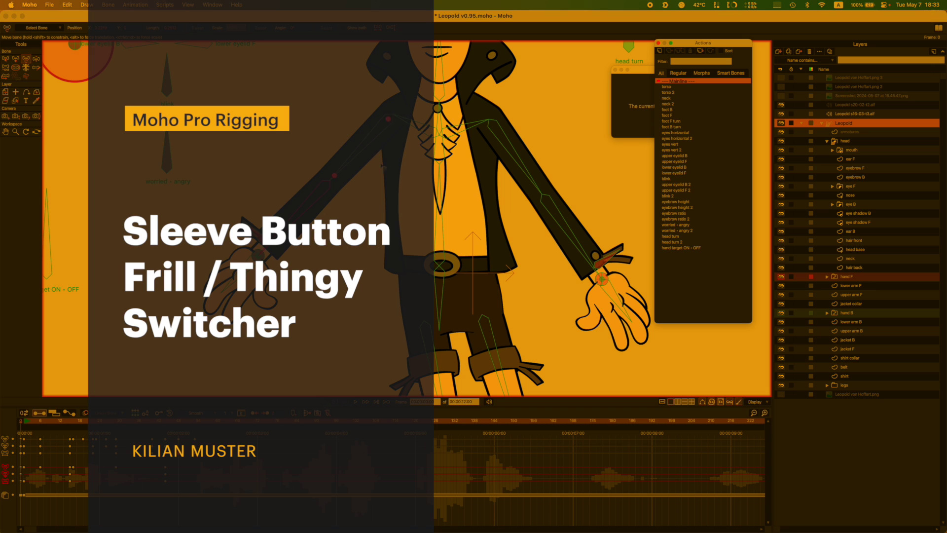
scroll(326, 212, up, 3)
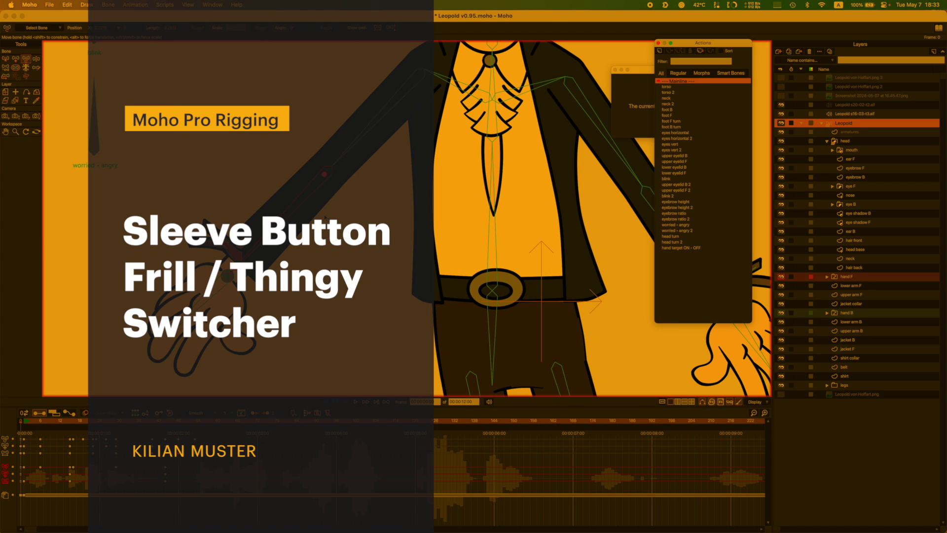
key(a)
drag(328, 169, 318, 177)
key(super+z)
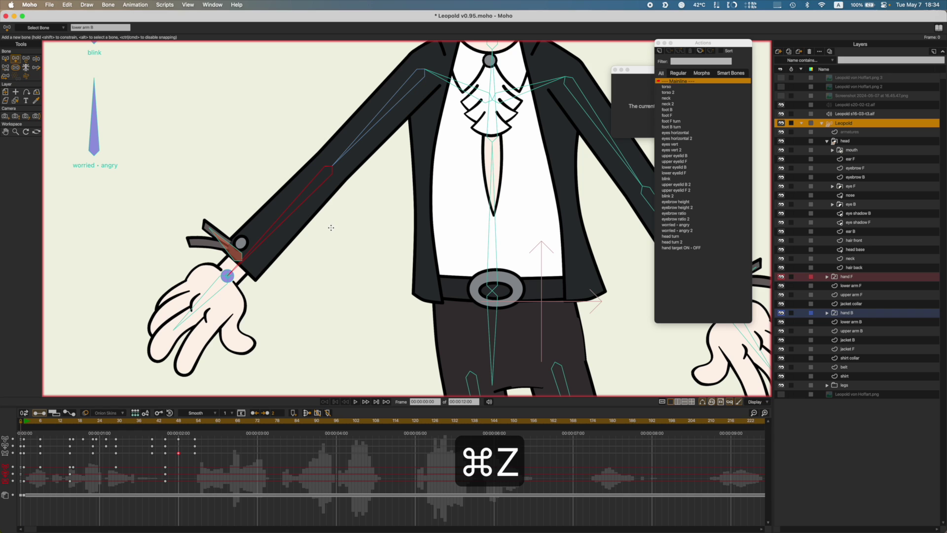
Step: Add a short bone at the back arm's elbow, name it sleeve flip B, and create a sleeve flip B action for it
key(s)
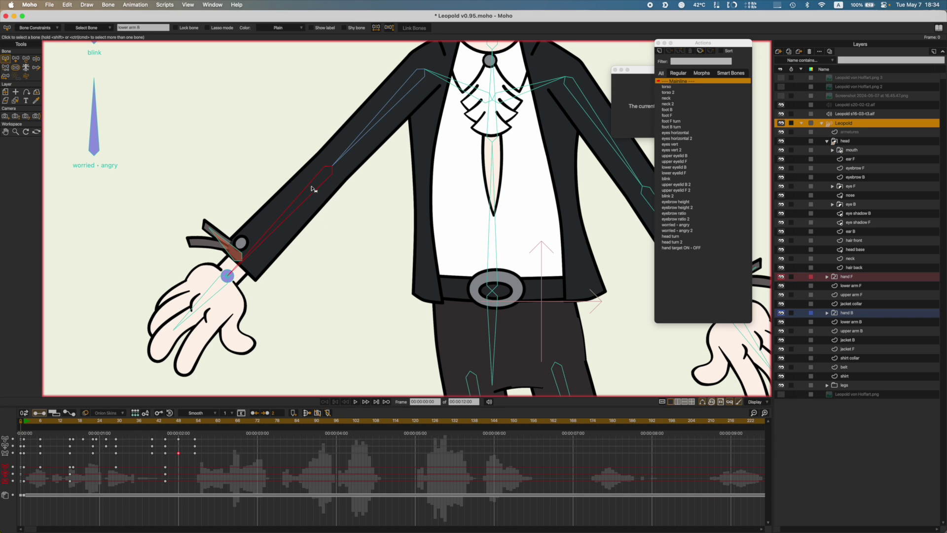
key(a)
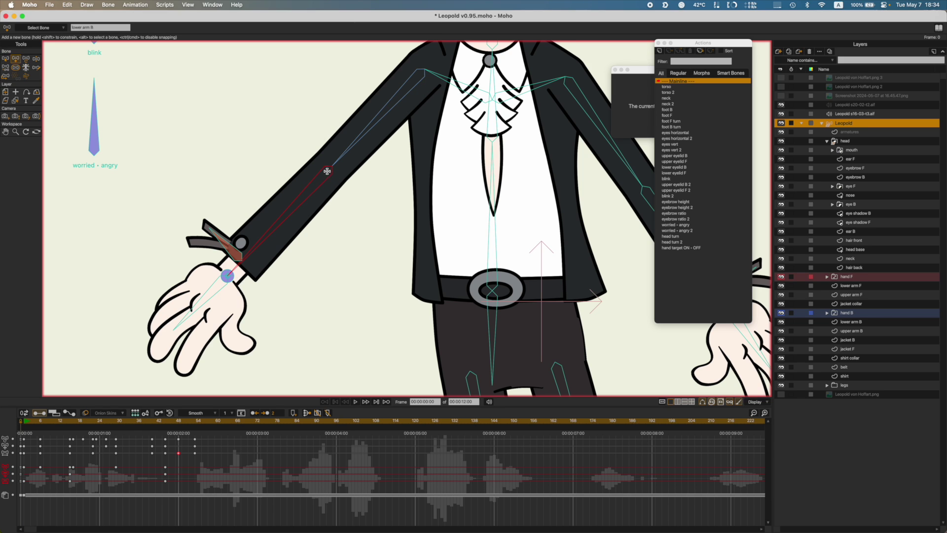
mouse_move(327, 171)
mouse_down()
mouse_move(291, 184)
mouse_move(305, 174)
mouse_up()
key(t)
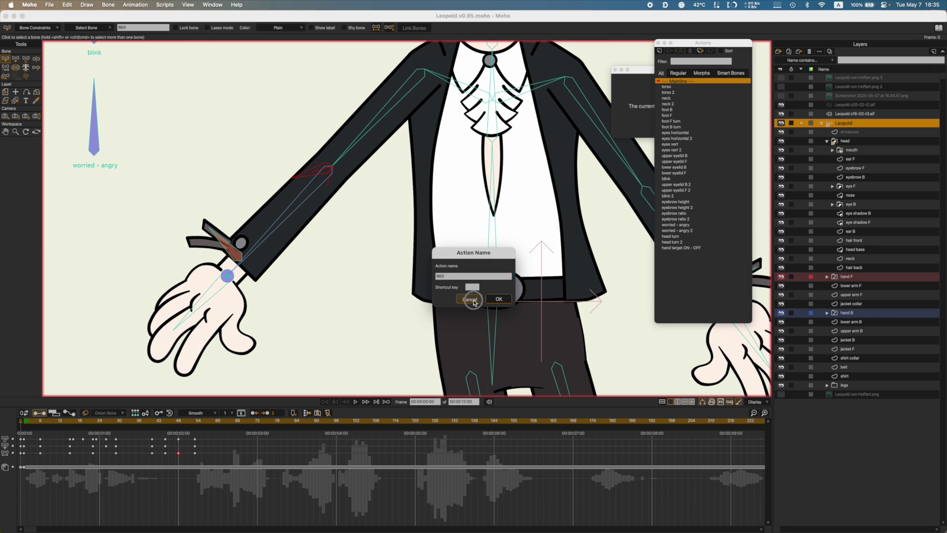
key(super+s)
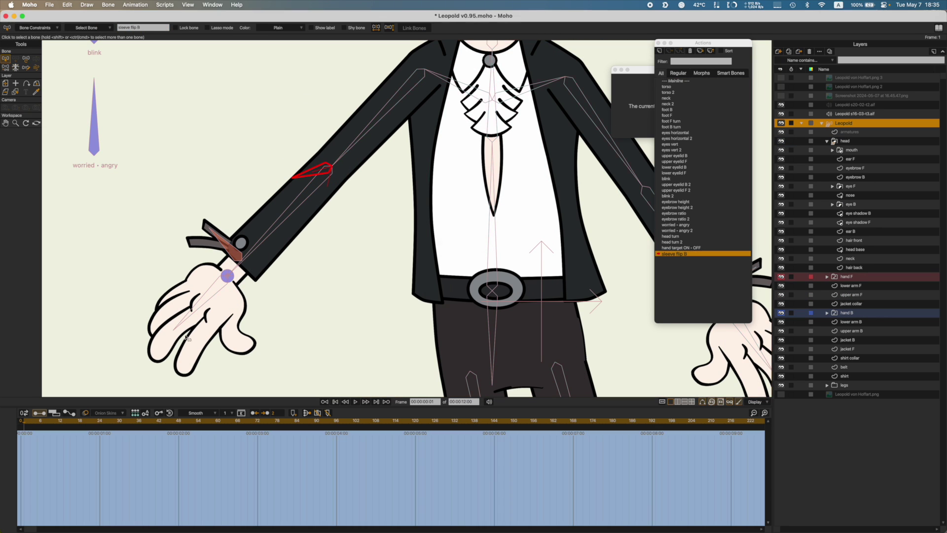
Step: Save the project and rotate the sleeve flip B bone downward at frame 48 of its action
key(super+s)
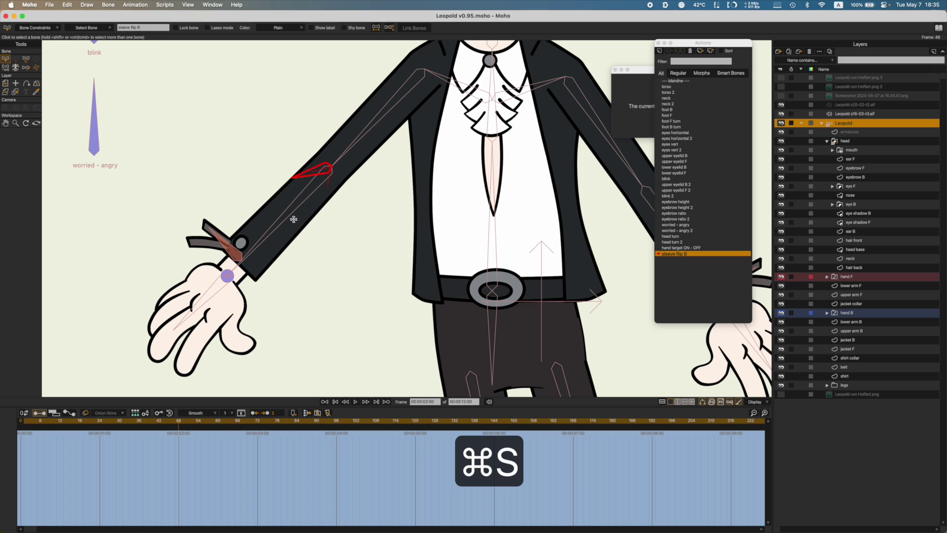
key(t)
drag(321, 180, 346, 192)
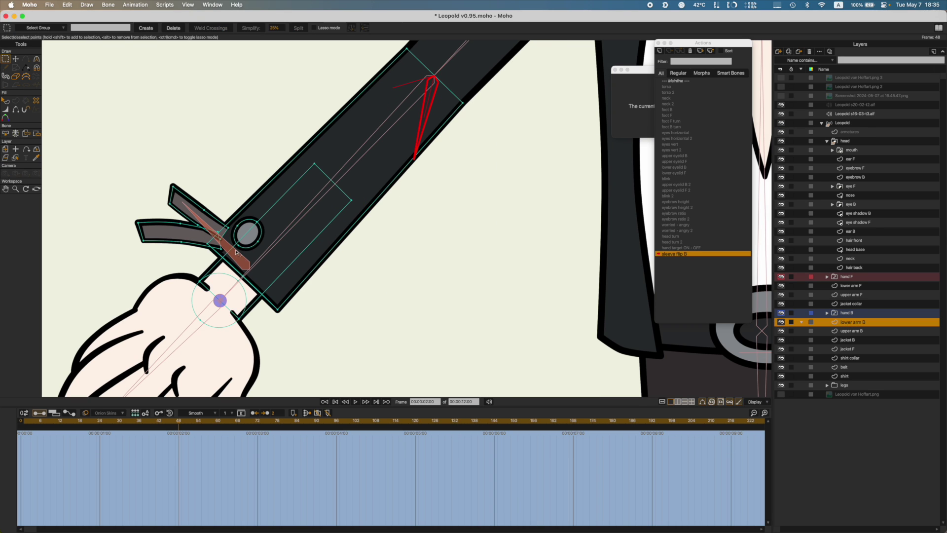
Step: On the lower arm B layer at frame 48 of the action, move the sleeve button to the opposite edge of the cuff
key(t)
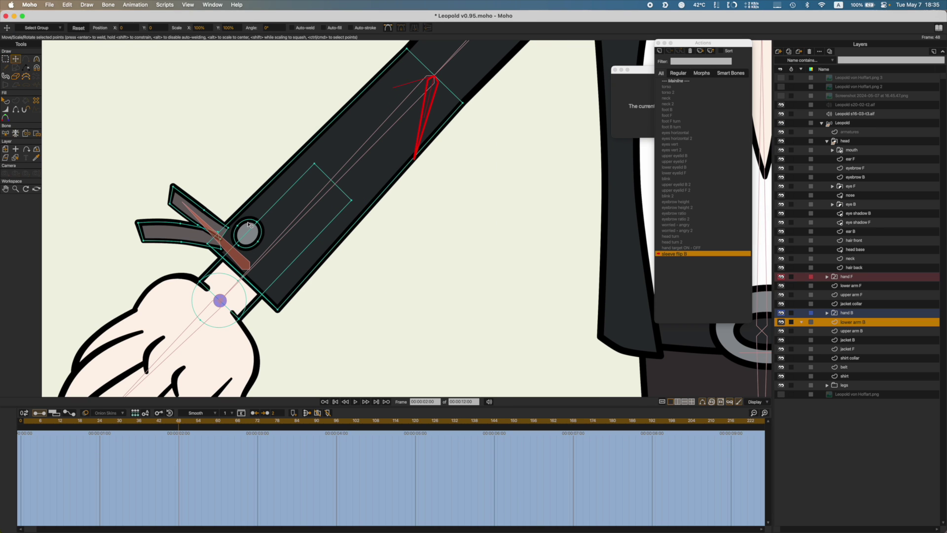
double_click(248, 226)
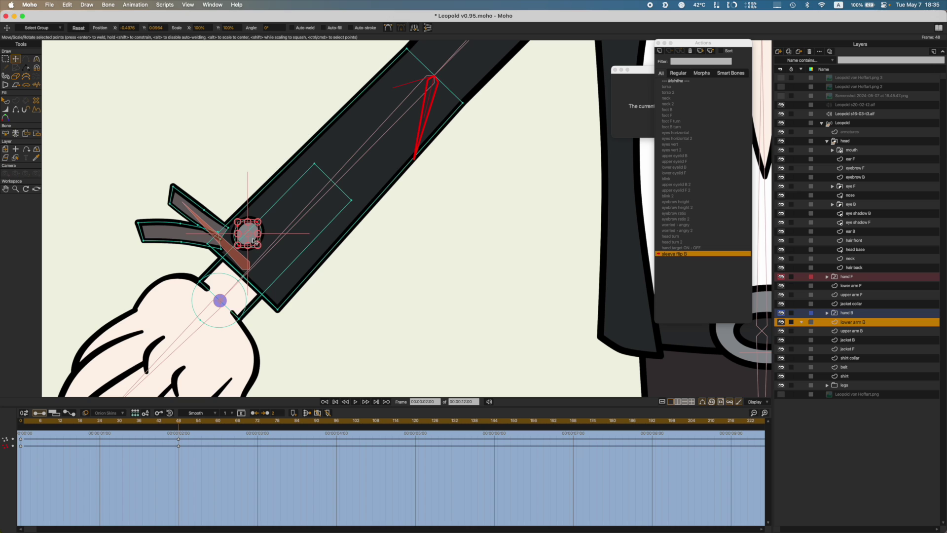
drag(253, 241, 292, 275)
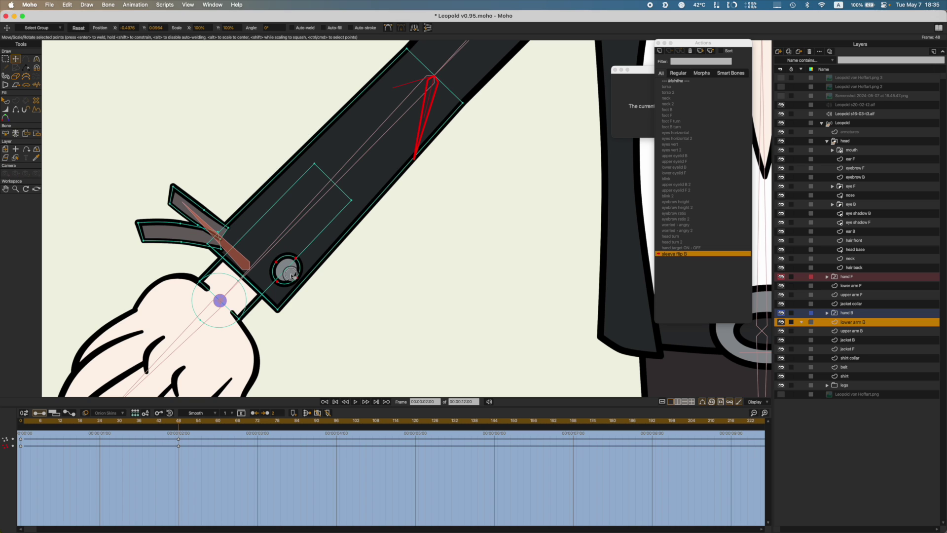
key(super+z)
key(super+z)
key(shift+super+z)
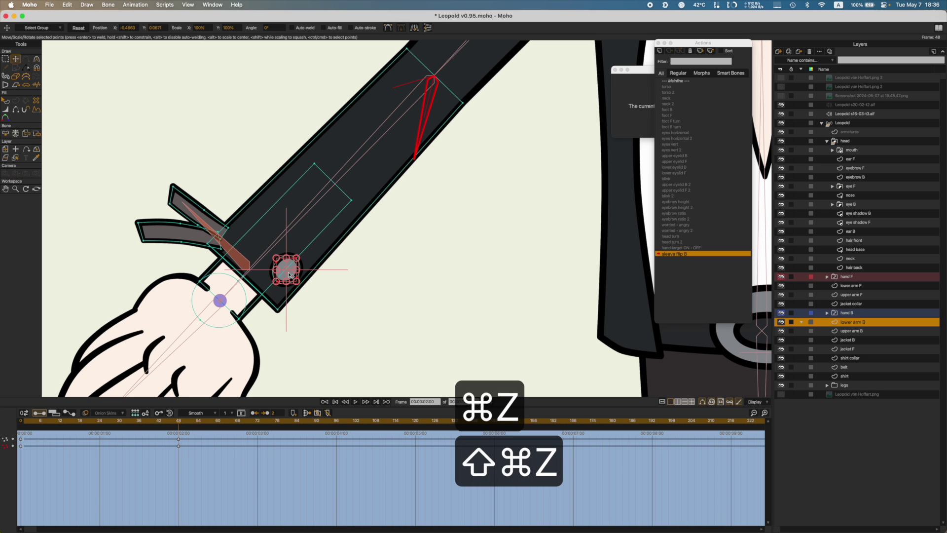
click(287, 273)
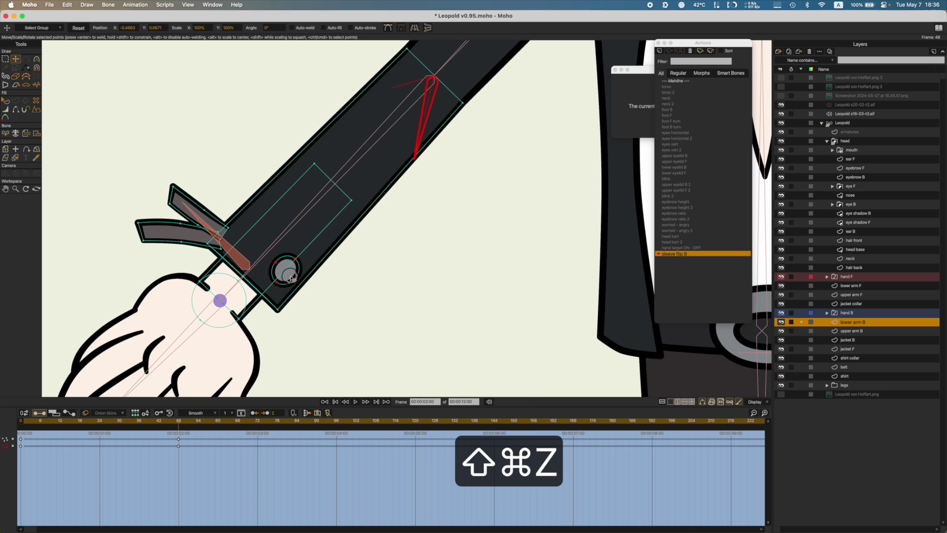
Step: Flip both sleeve frill shapes and place them beside the button on the opposite edge of the cuff
double_click(183, 225)
shift+double_click(178, 205)
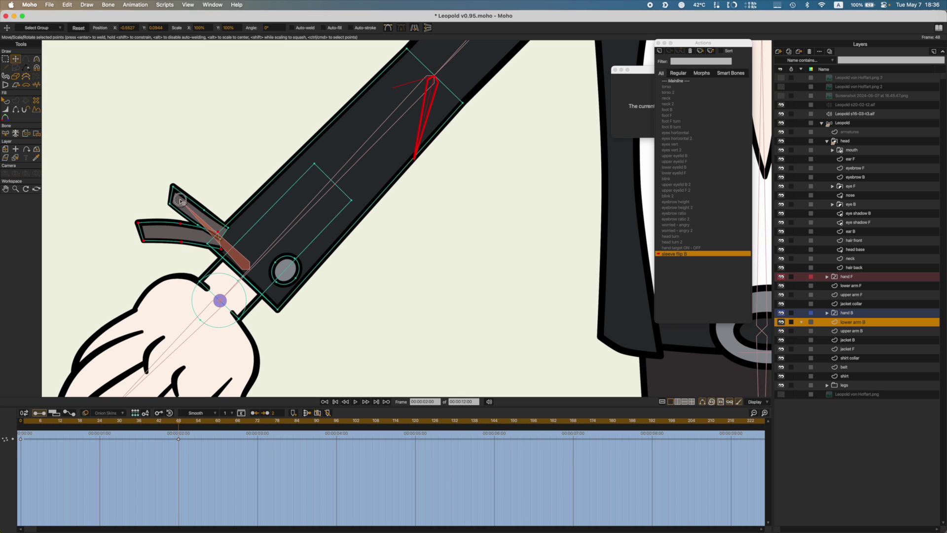
click(412, 28)
drag(217, 193, 300, 330)
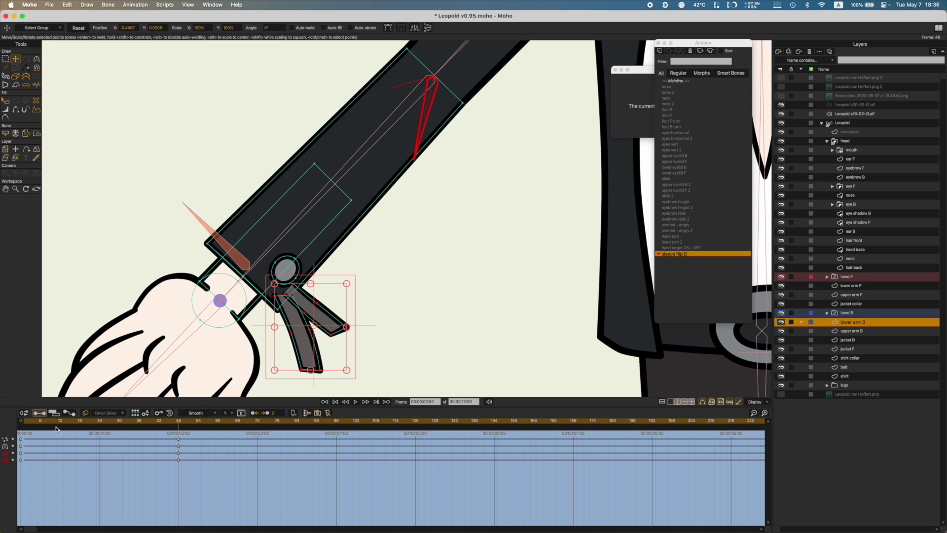
Step: Move the action's point keyframes from frame 48 to frame 26 and set their interpolation to Step
drag(21, 422, 99, 436)
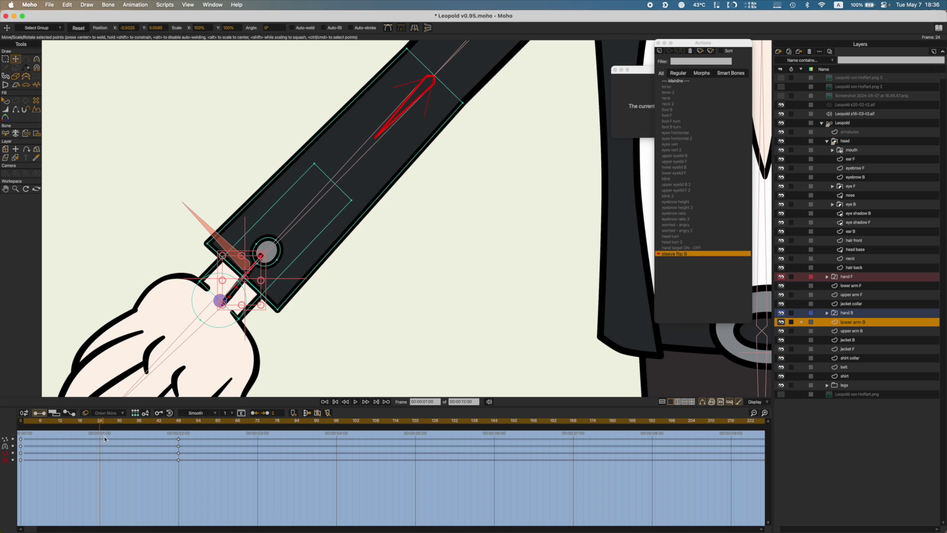
drag(173, 434, 108, 444)
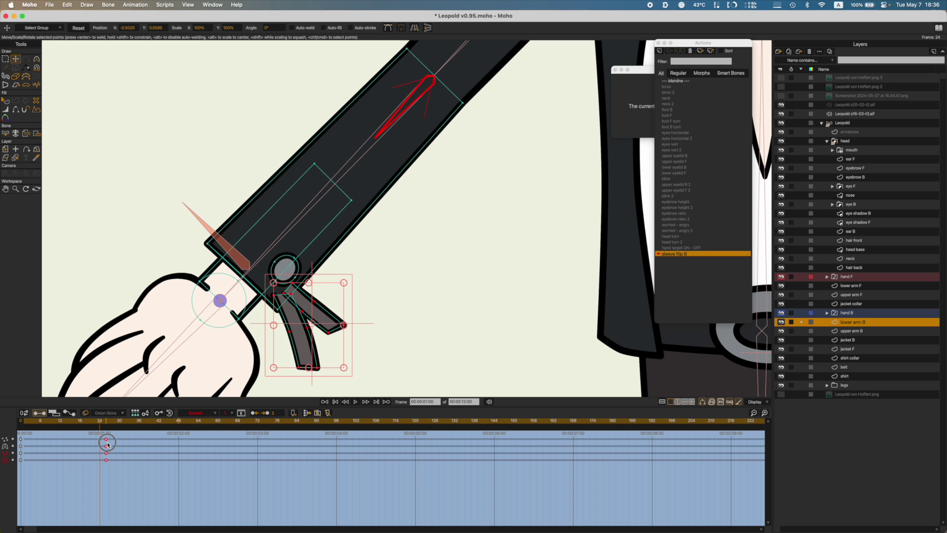
right_click(106, 442)
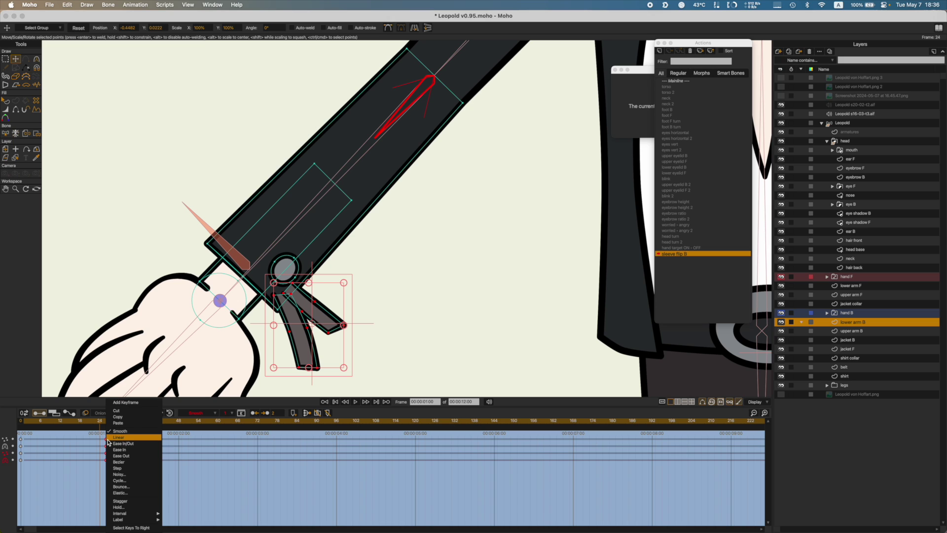
click(109, 467)
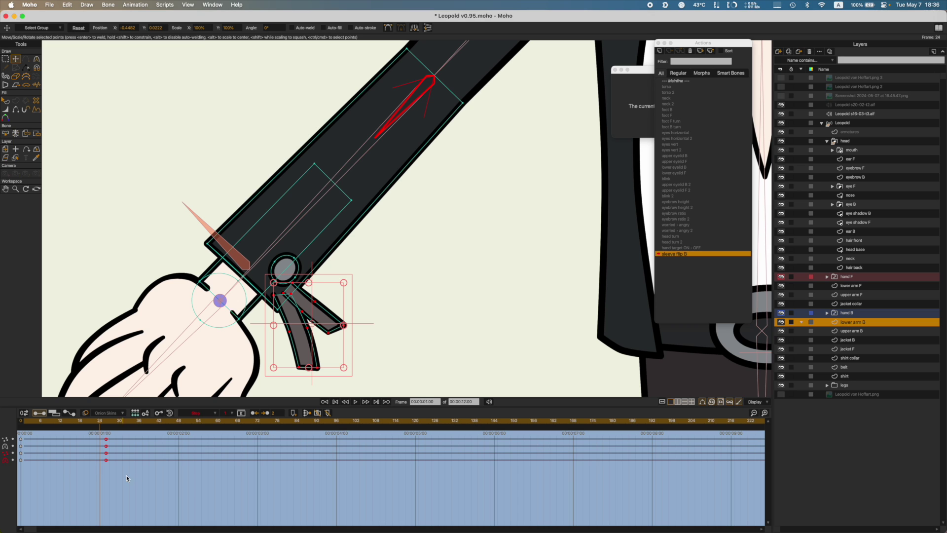
Step: Set the action's frame 0 keyframes to Step interpolation and scrub through the sleeve flip
drag(80, 423, 19, 441)
right_click(21, 440)
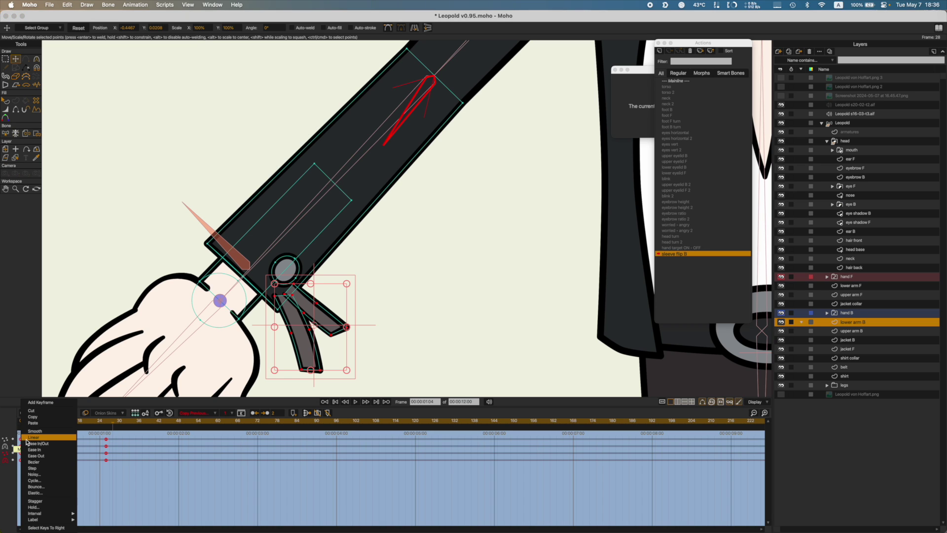
click(33, 468)
drag(56, 423, 115, 472)
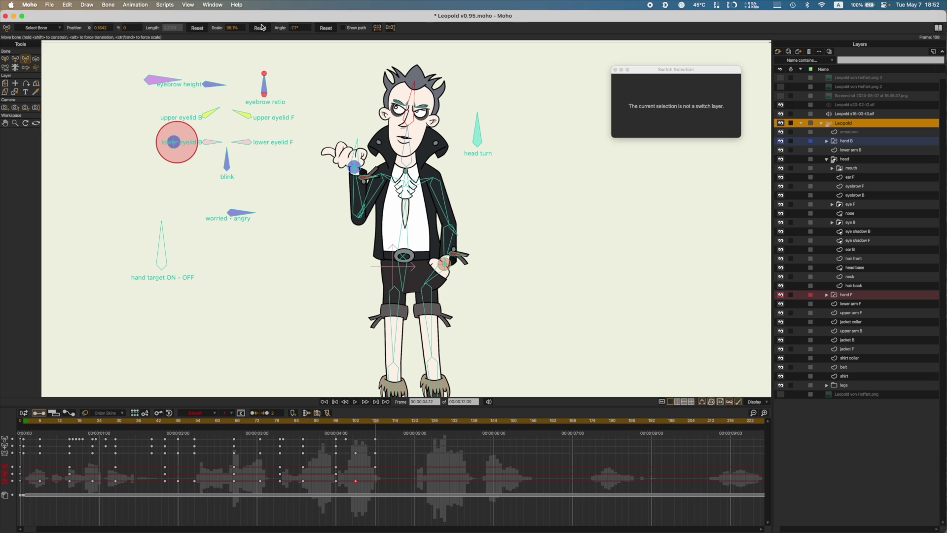
Step: At frame 108, reset the head bone's scale to 100% and play back the motion from frame 72
click(262, 27)
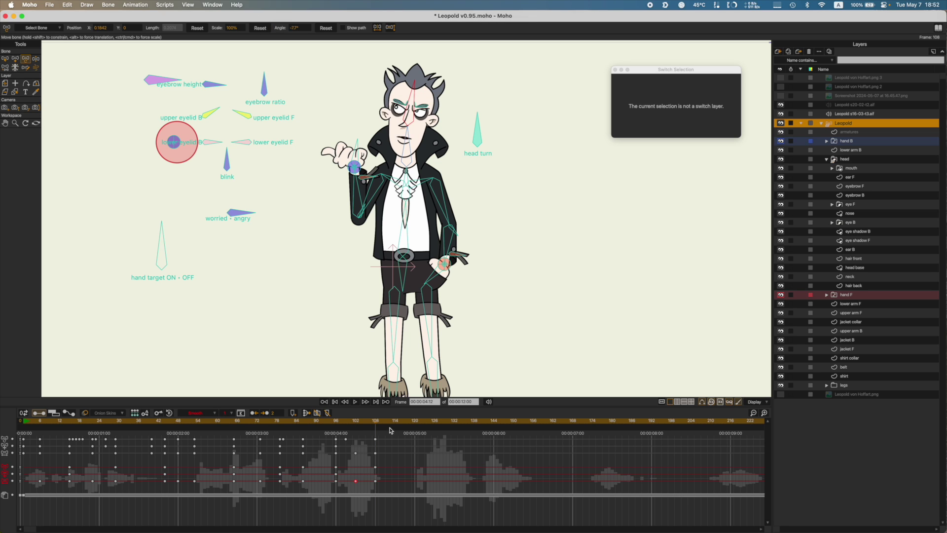
drag(338, 422, 376, 430)
click(256, 422)
key(space)
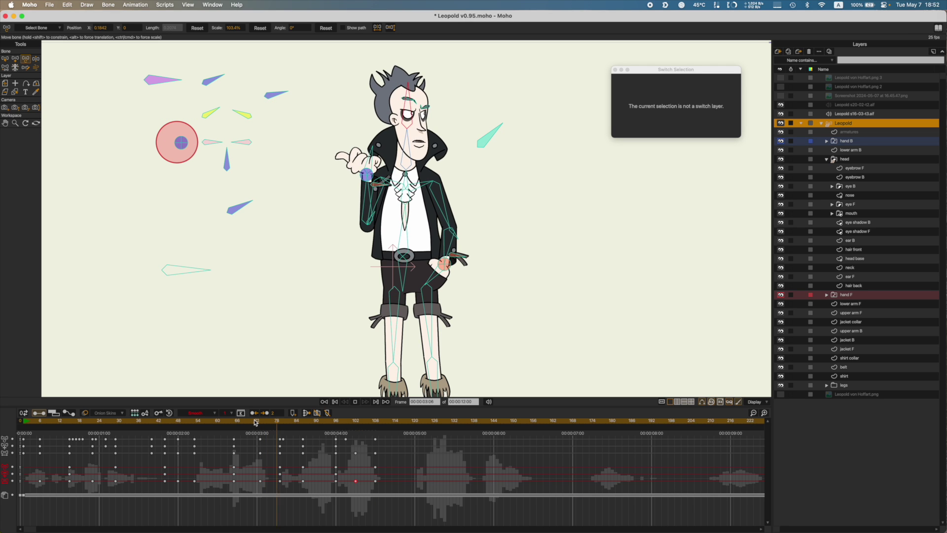
key(space)
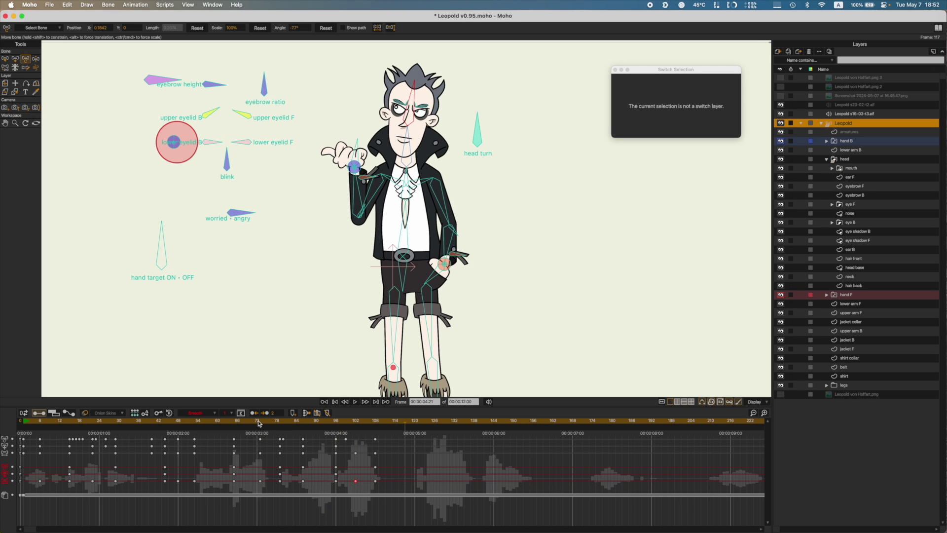
Step: At frame 102, stretch the head, neck, chest and torso bones slightly upward, and compare the pose with frame 108
drag(259, 423, 357, 439)
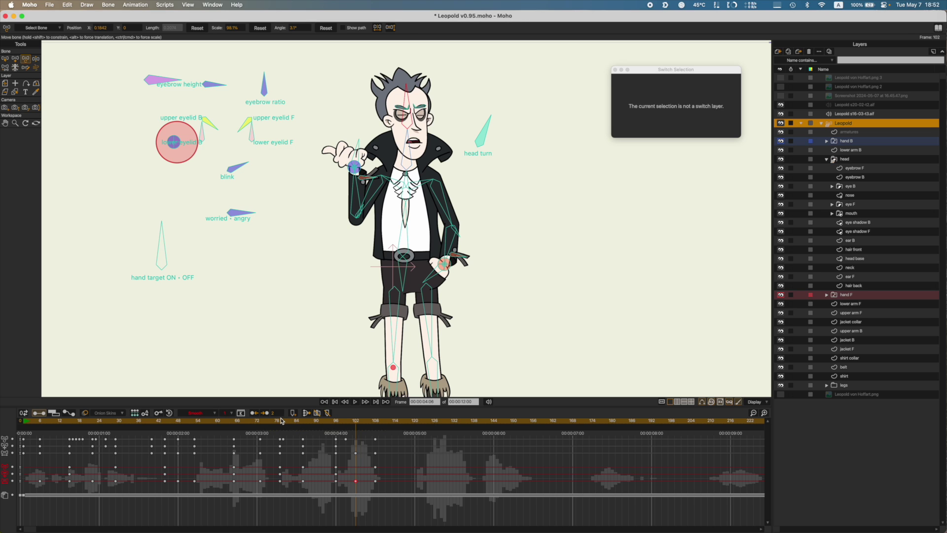
drag(282, 421, 357, 435)
drag(406, 119, 409, 117)
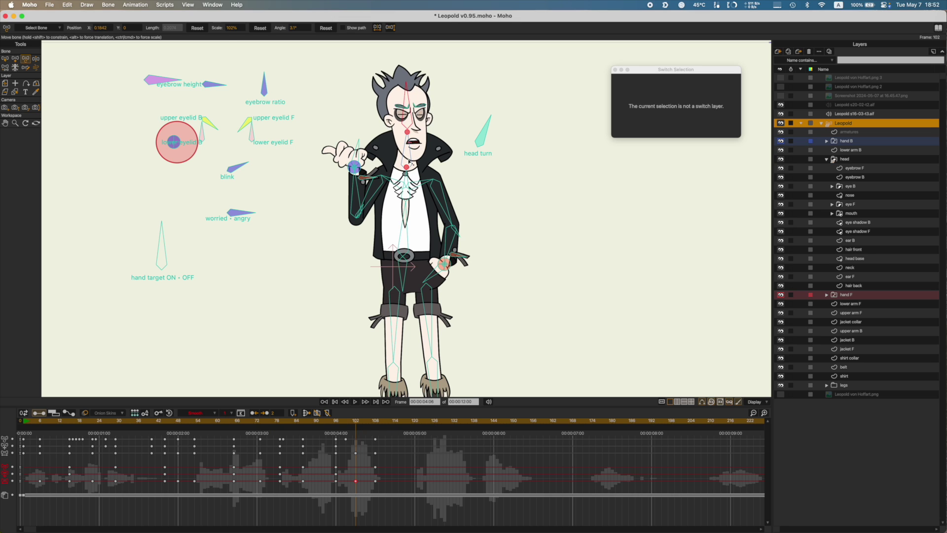
click(412, 163)
drag(410, 185, 414, 182)
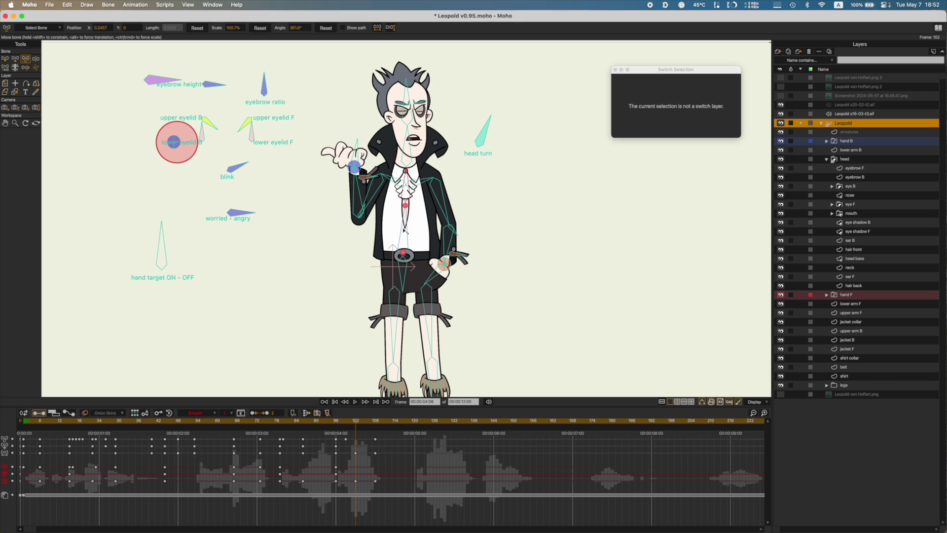
drag(403, 230, 405, 228)
drag(406, 228, 404, 228)
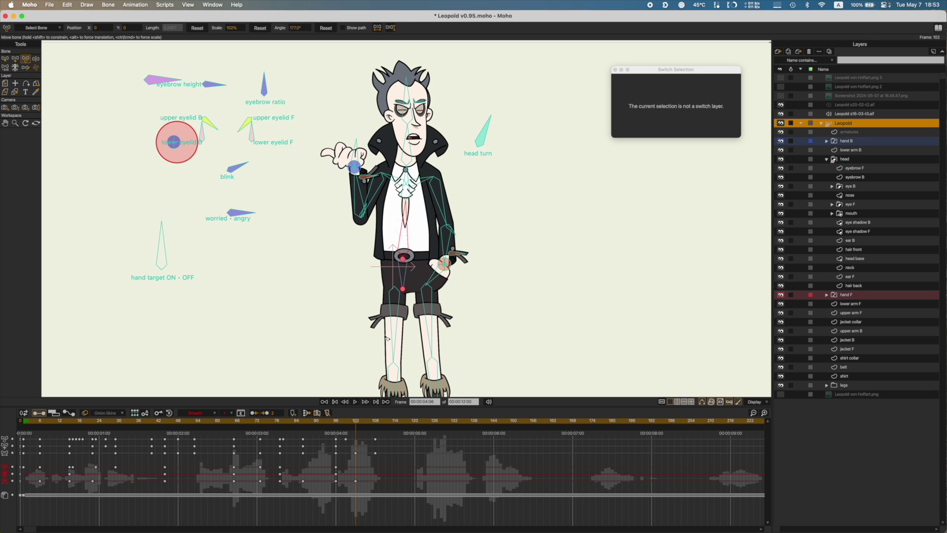
click(433, 282)
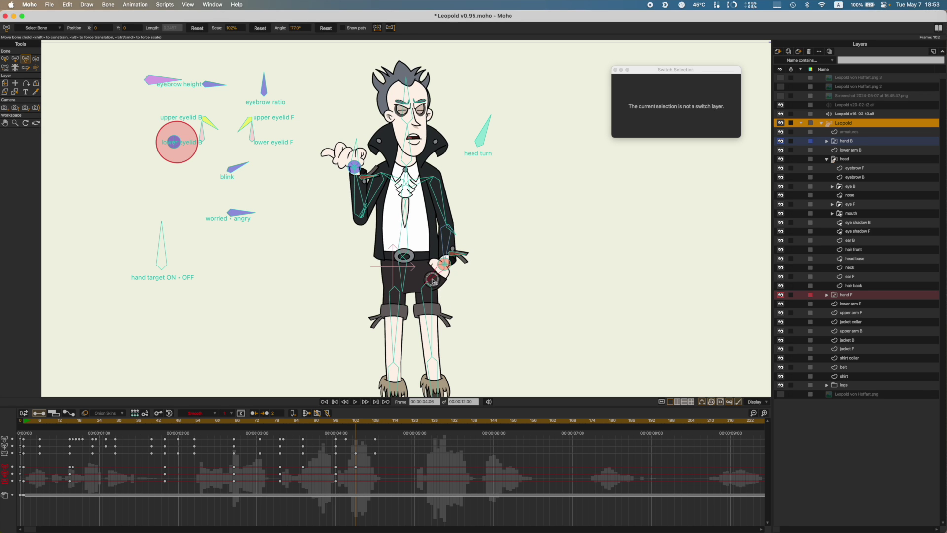
drag(304, 424, 376, 438)
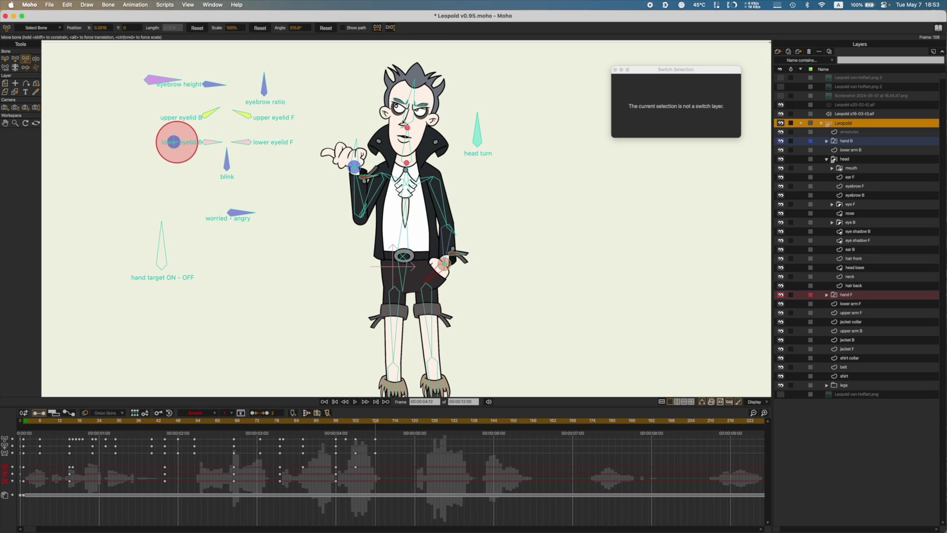
Step: At frame 102, stretch the head and chest bones further upward to about 108% scale
click(408, 111)
click(412, 196)
click(355, 423)
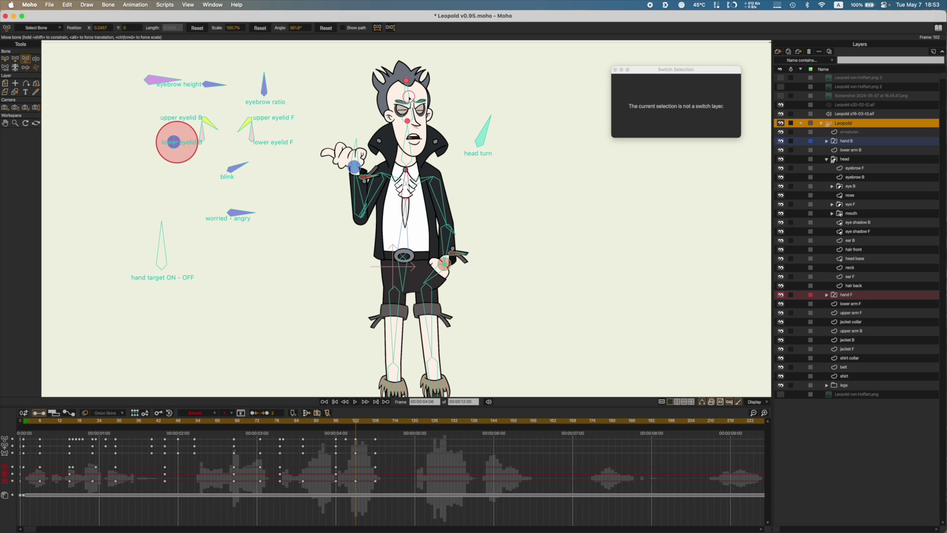
drag(408, 98, 409, 96)
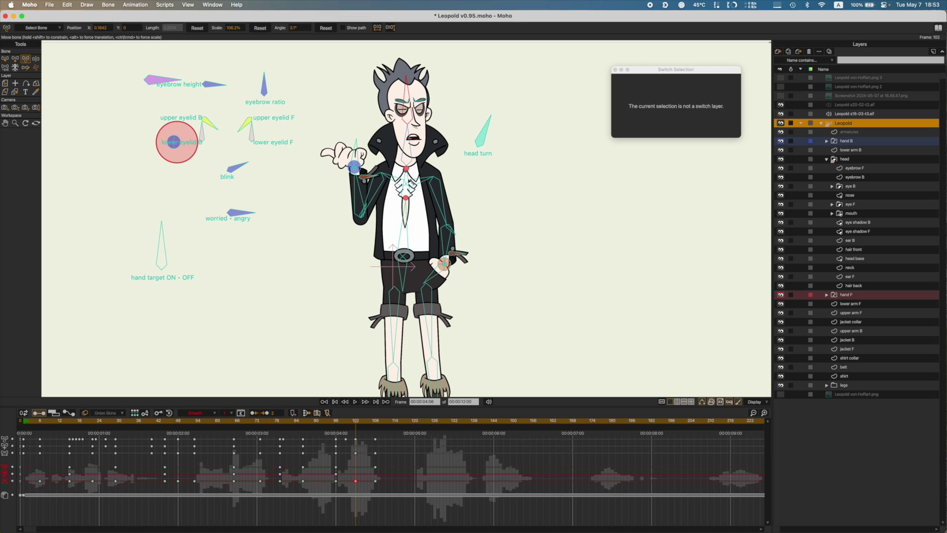
click(408, 177)
drag(409, 177, 409, 174)
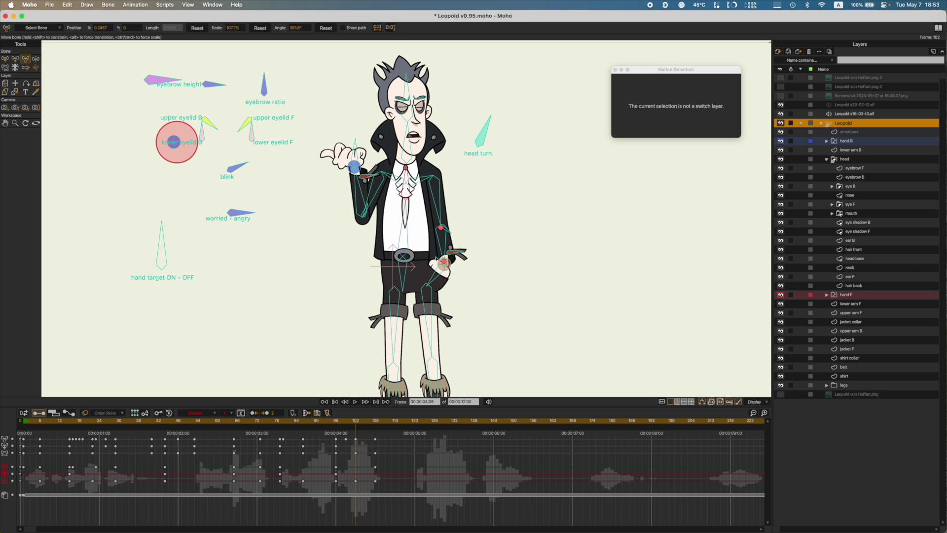
Step: Adjust the front lower arm and hand bones at the hip on frame 102, and compare the pose with frame 108
drag(437, 259, 434, 278)
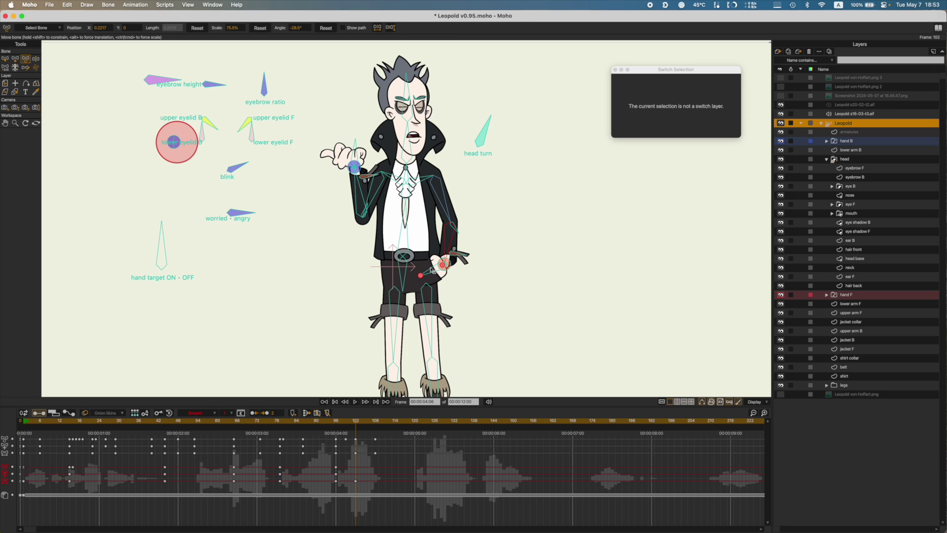
drag(431, 269, 432, 274)
drag(337, 424, 376, 430)
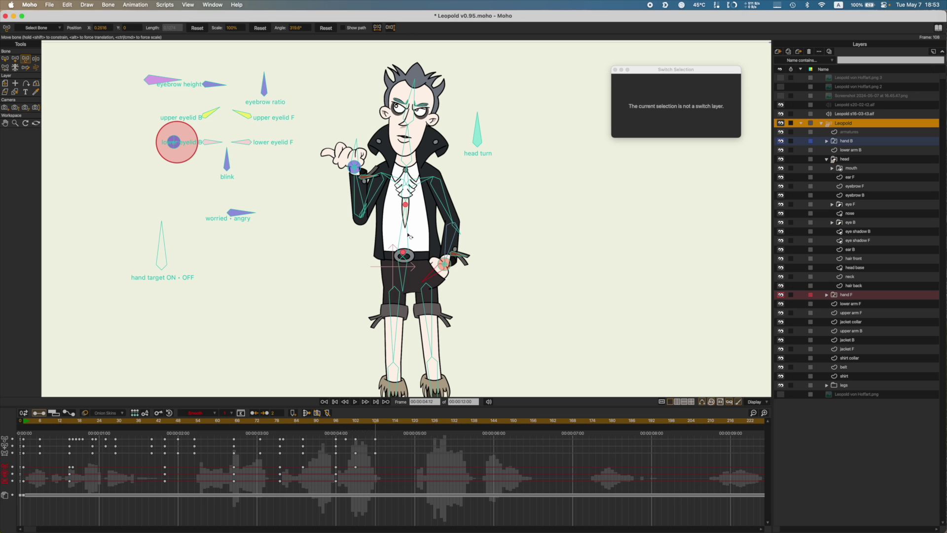
Step: At frame 108, reset the scale of the torso and chest bones to 100%
click(404, 232)
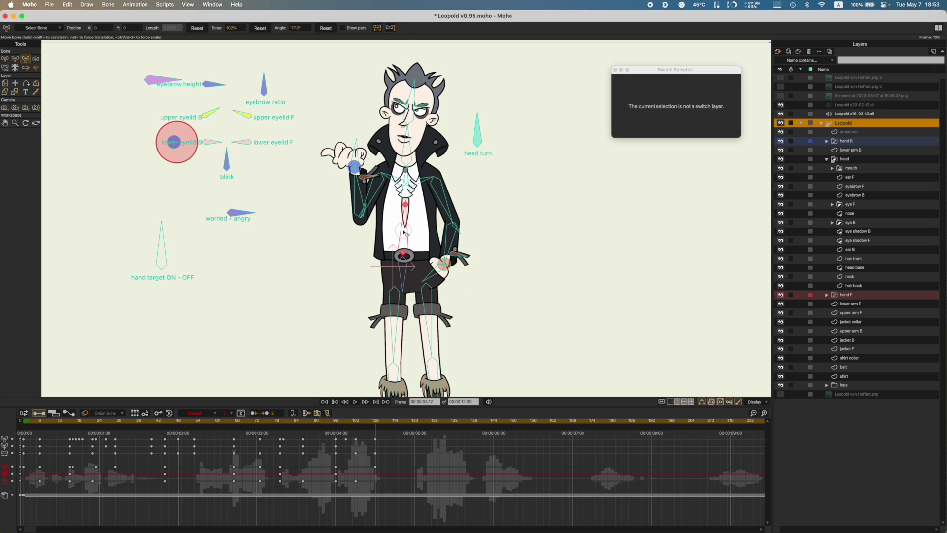
click(260, 28)
click(406, 182)
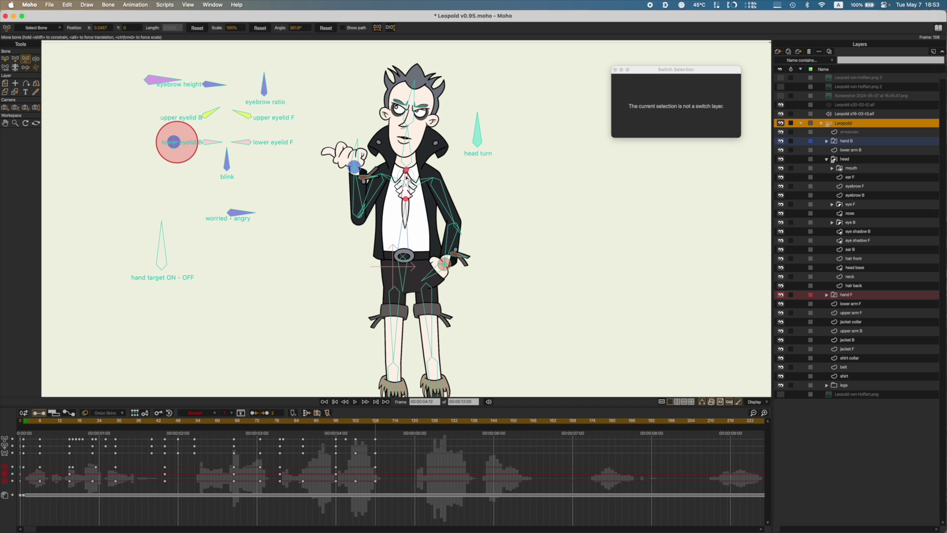
click(260, 28)
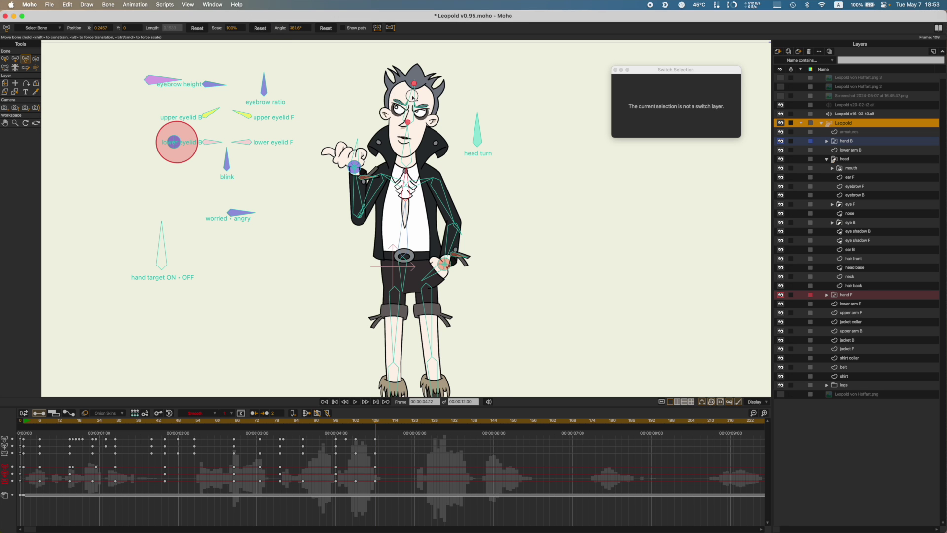